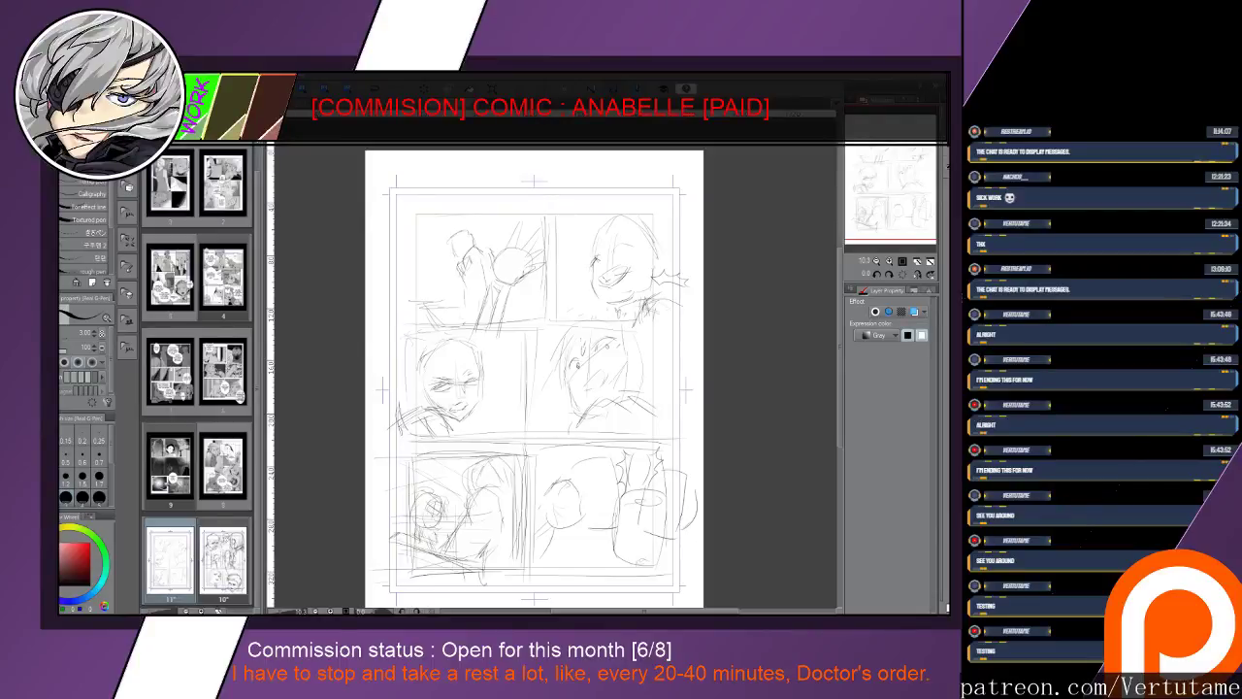
Open page 9 of the comic for editing
double_click(232, 529)
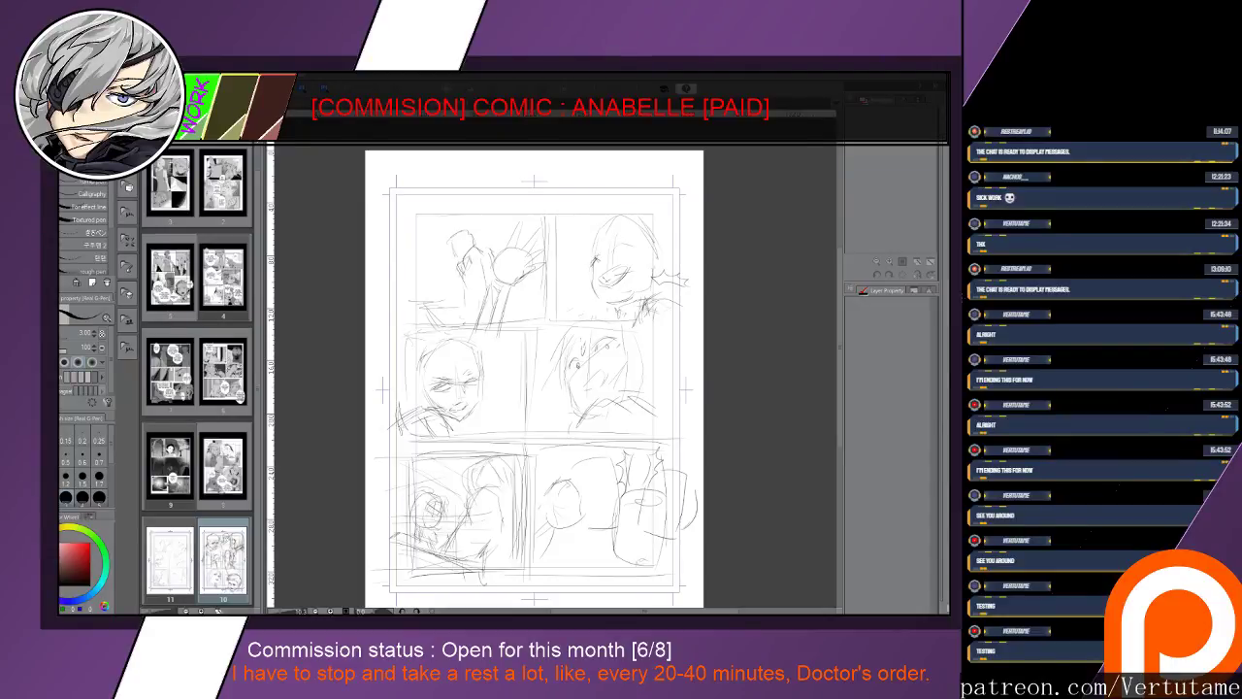
double_click(170, 466)
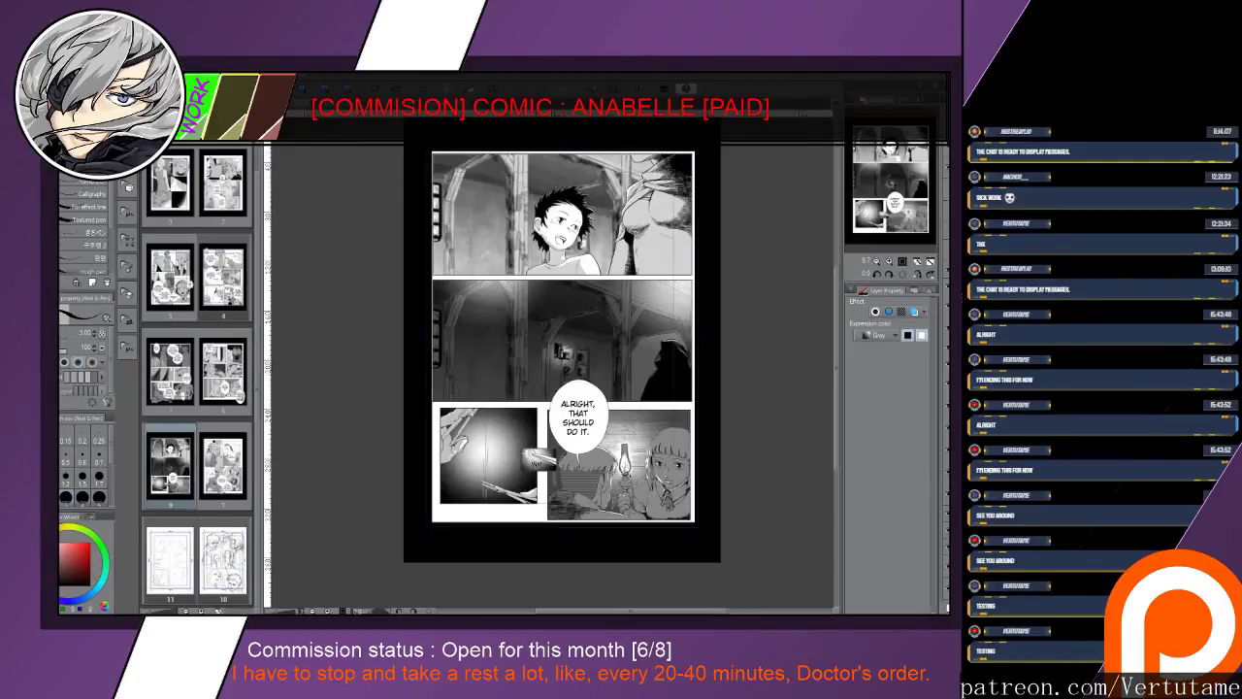
scroll(500, 439, "up", 5)
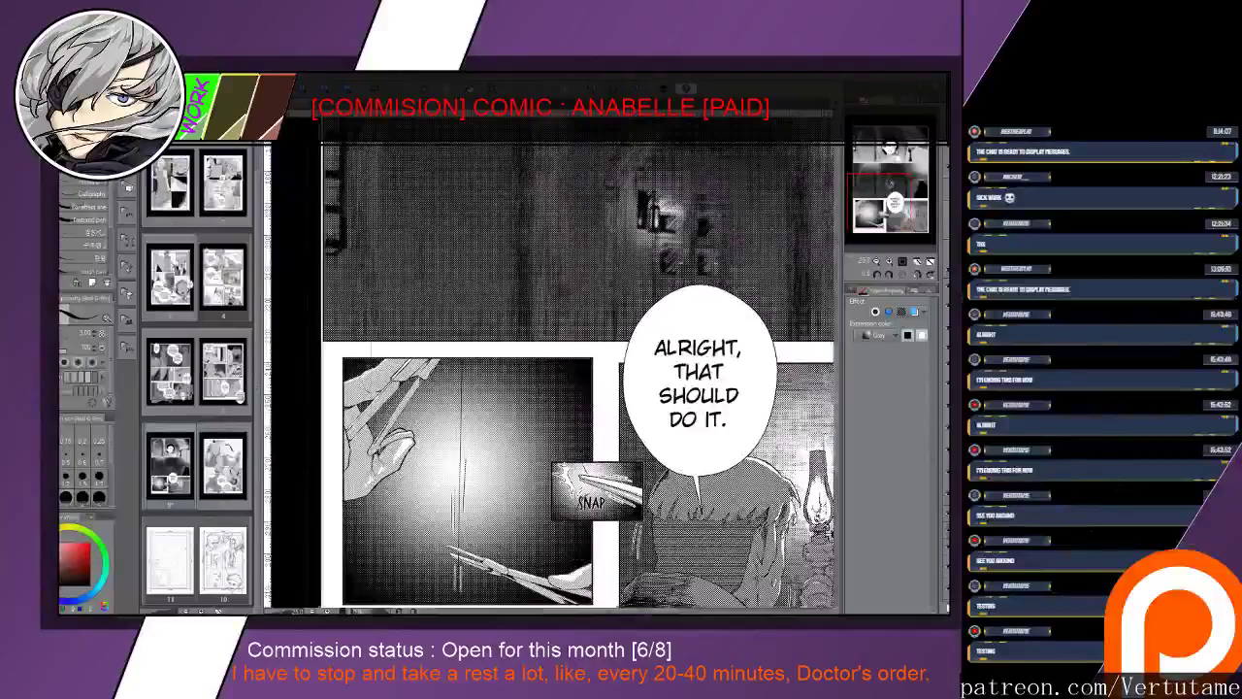
Change the sound effect SNAP to SNIP in the small inset panel of the scissors
left_click_drag(591, 502, 590, 405)
left_click(590, 406)
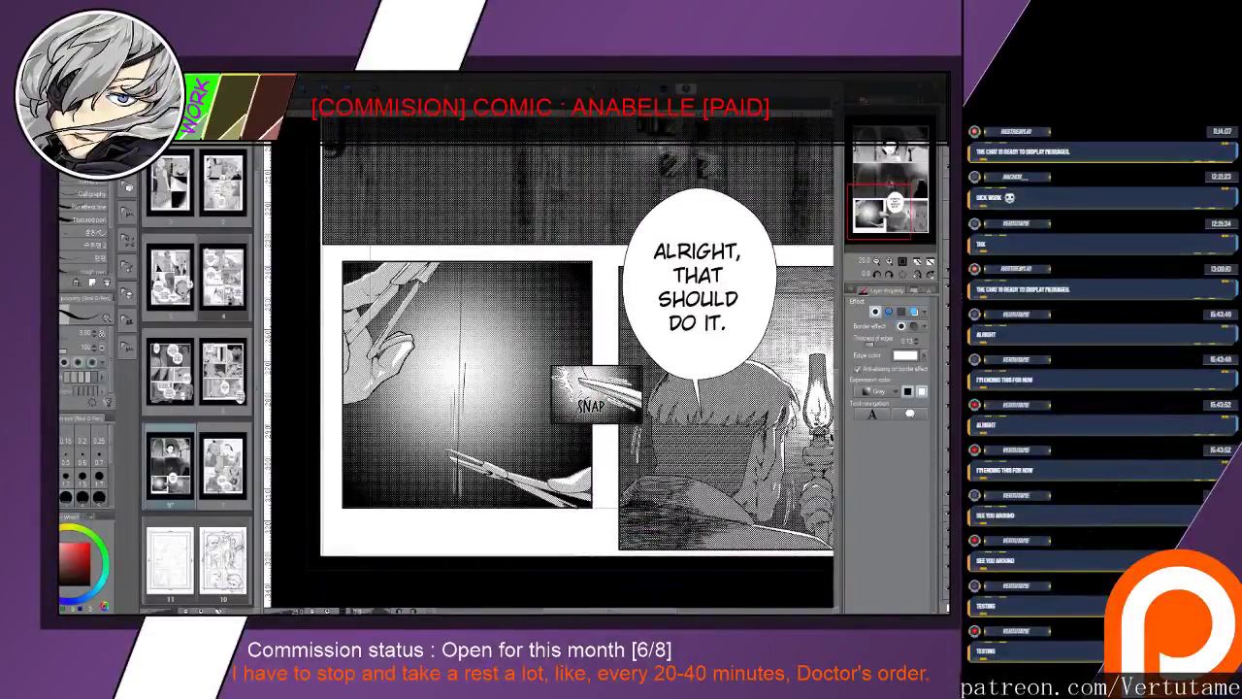
key("t")
left_click(593, 407)
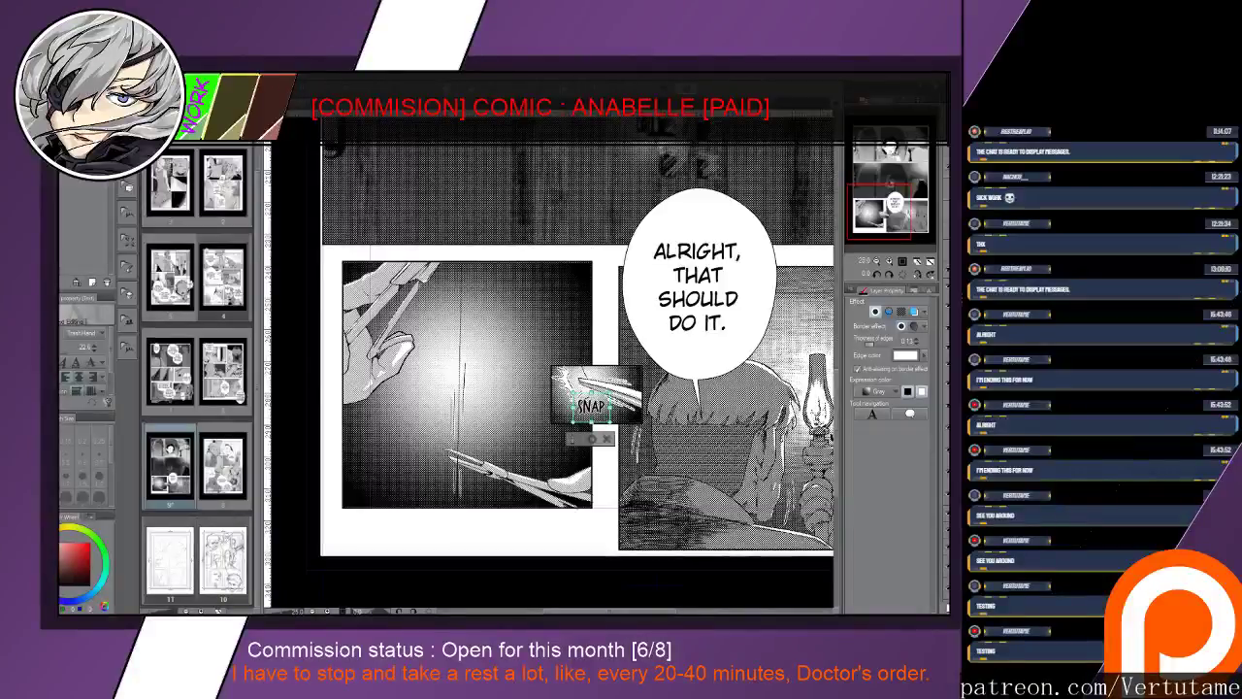
key("BackSpace")
type("I")
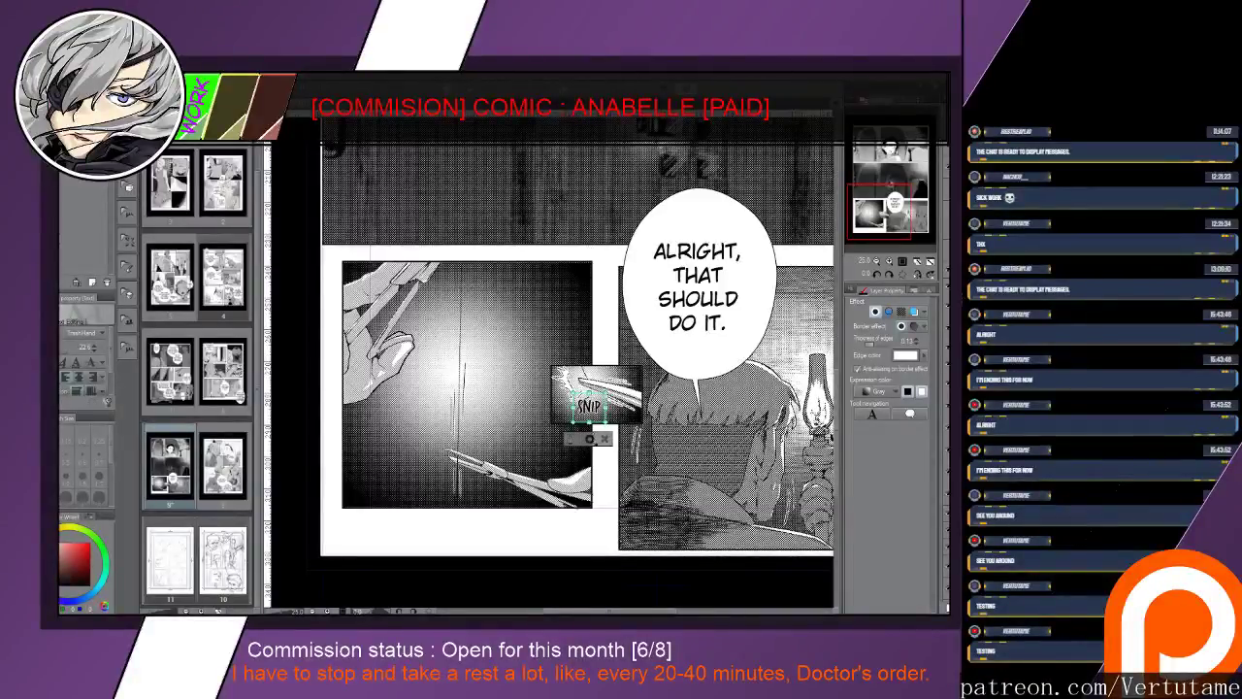
left_click(590, 439)
left_click_drag(589, 438, 575, 474)
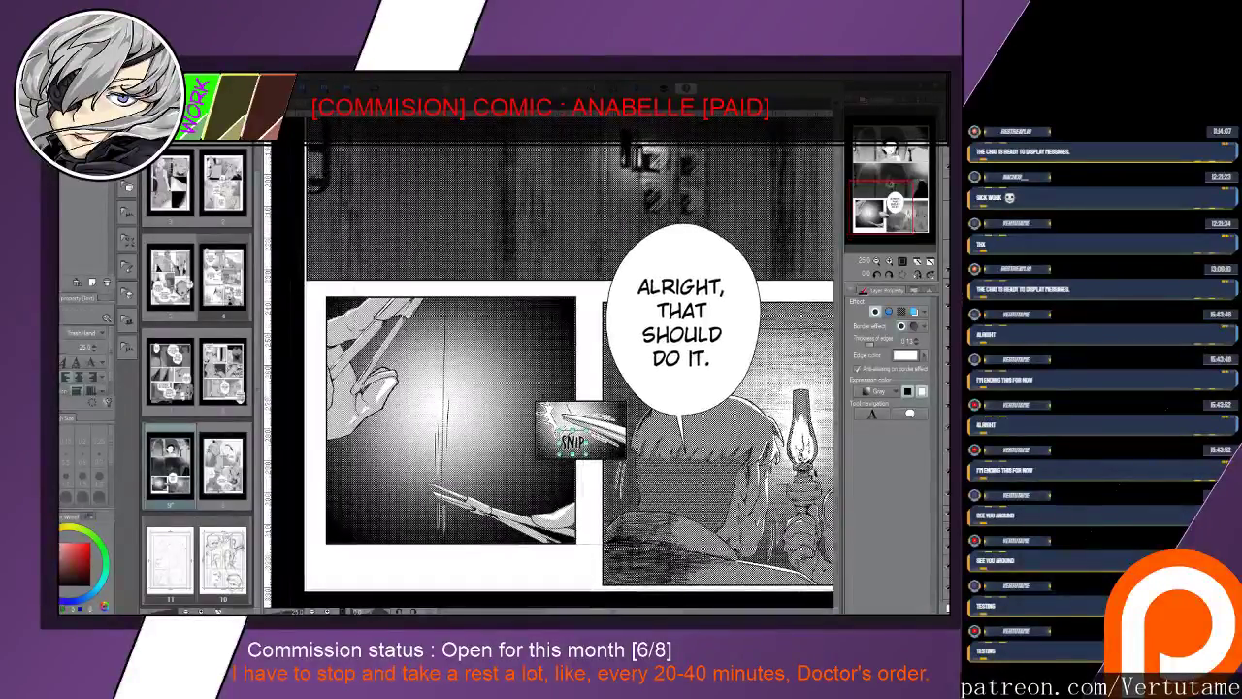
left_click(572, 441)
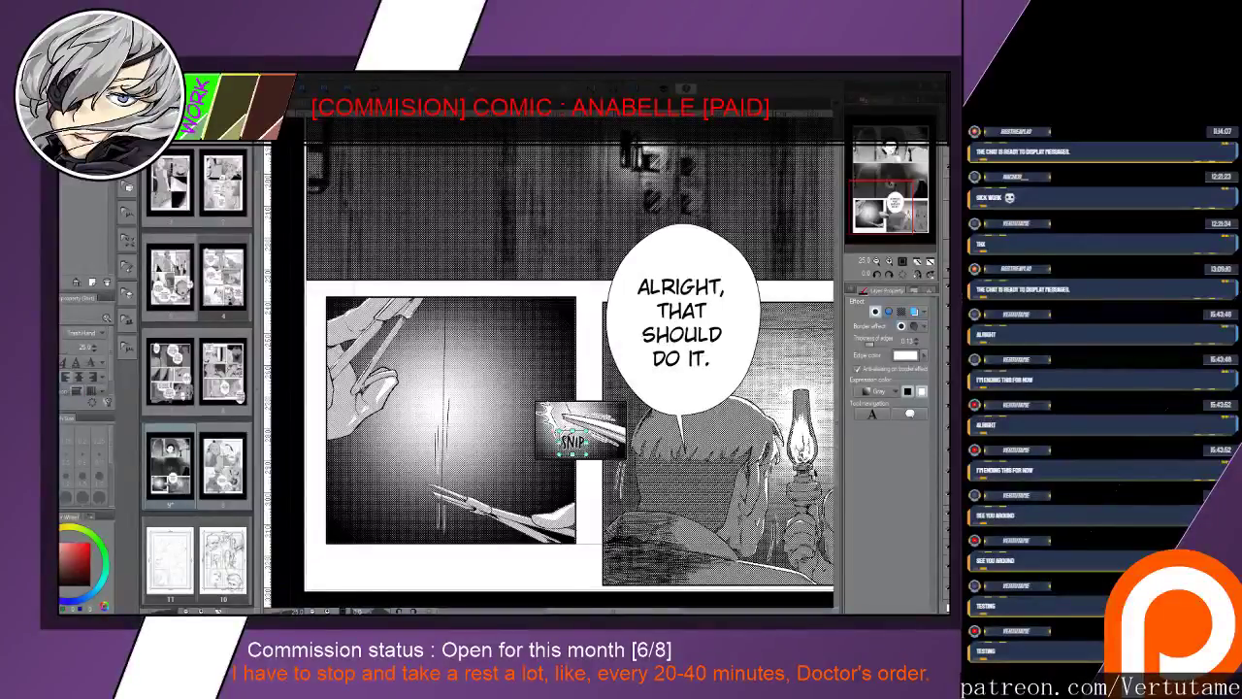
Add the sound-effect text BUSTLE on the wall beside the boy in the page's first panel
left_click_drag(621, 218, 744, 509)
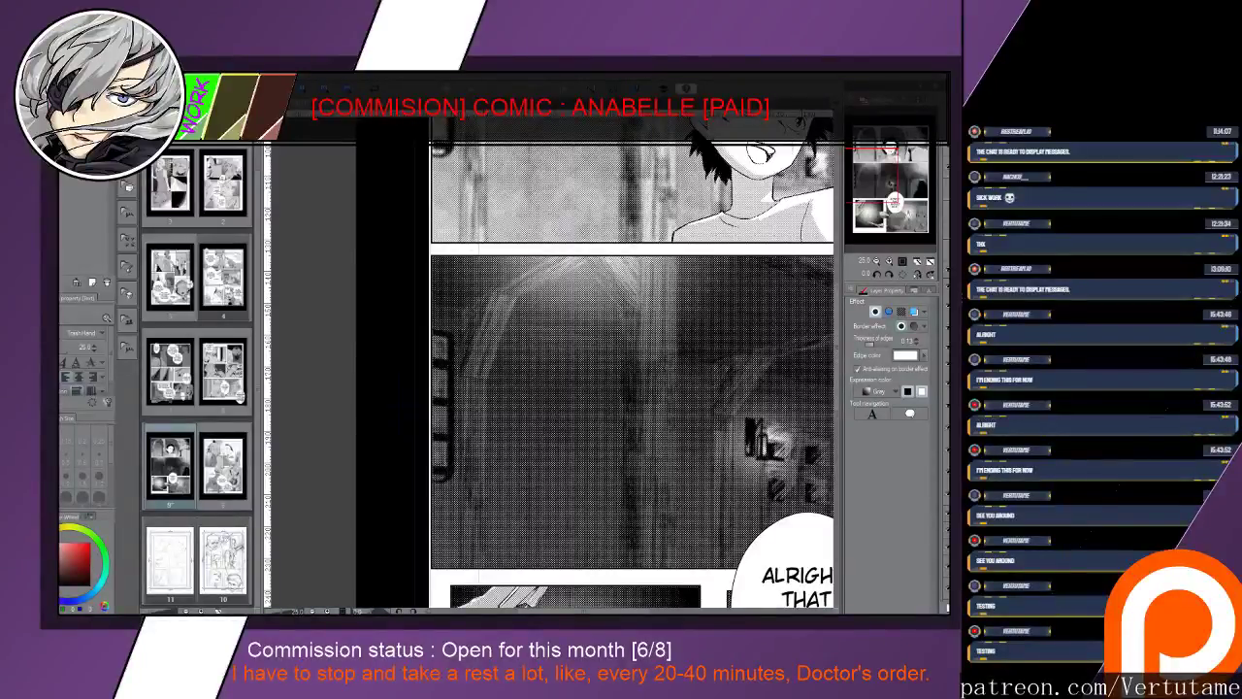
left_click_drag(660, 184, 595, 404)
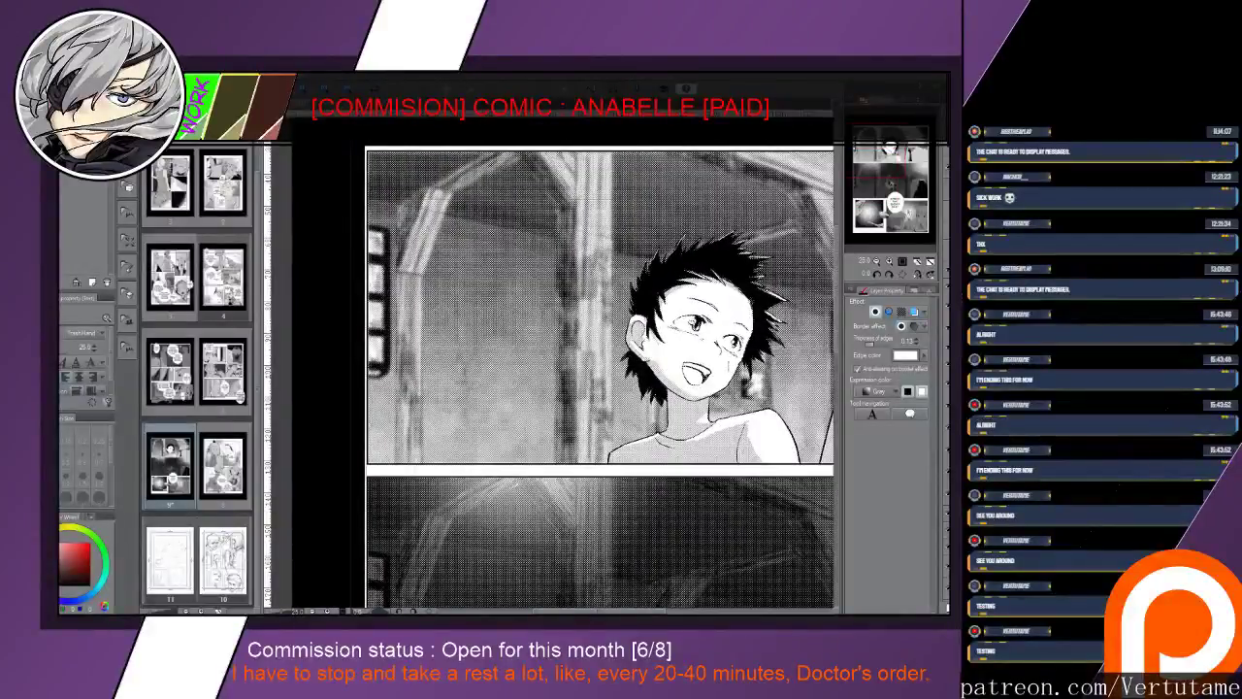
key("t")
left_click(441, 258)
type("BYU")
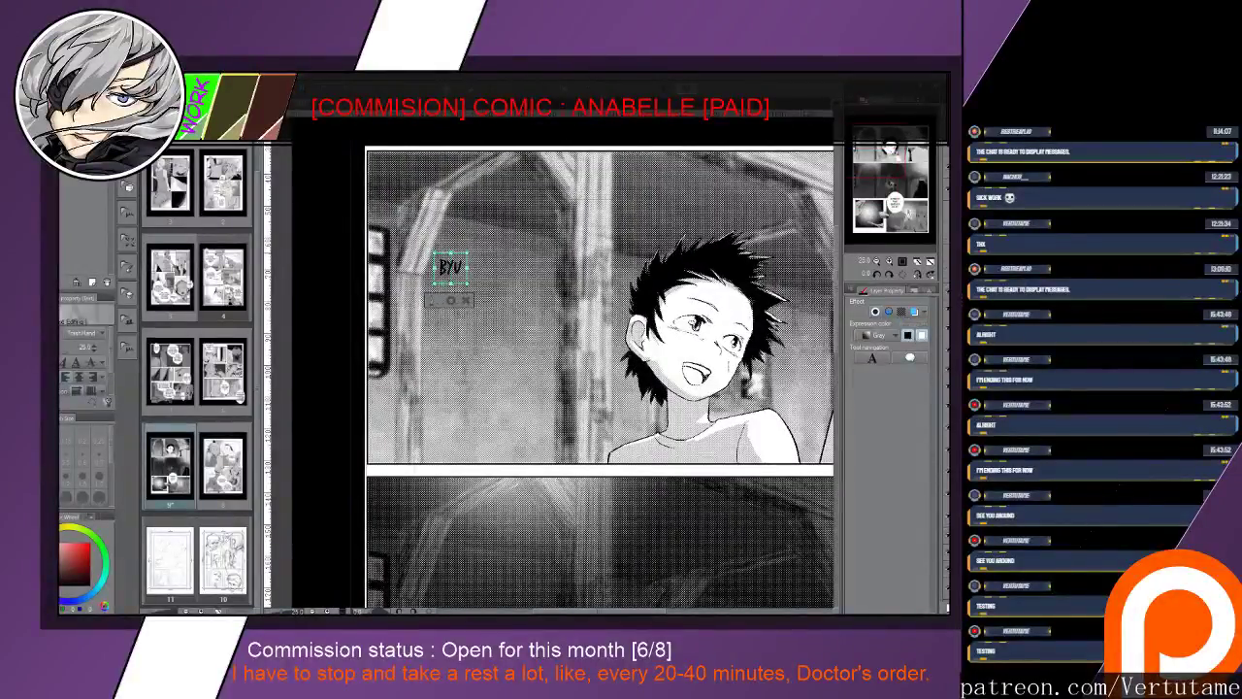
key("BackSpace")
key("BackSpace")
type("UST")
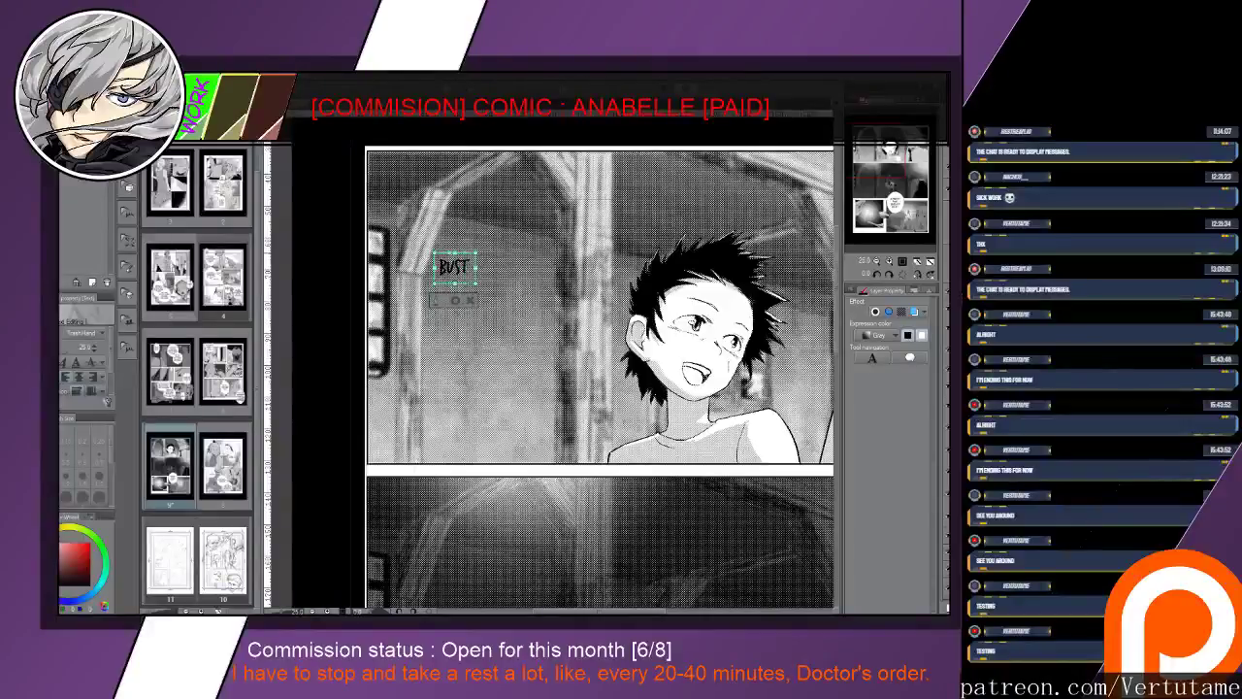
type("LE")
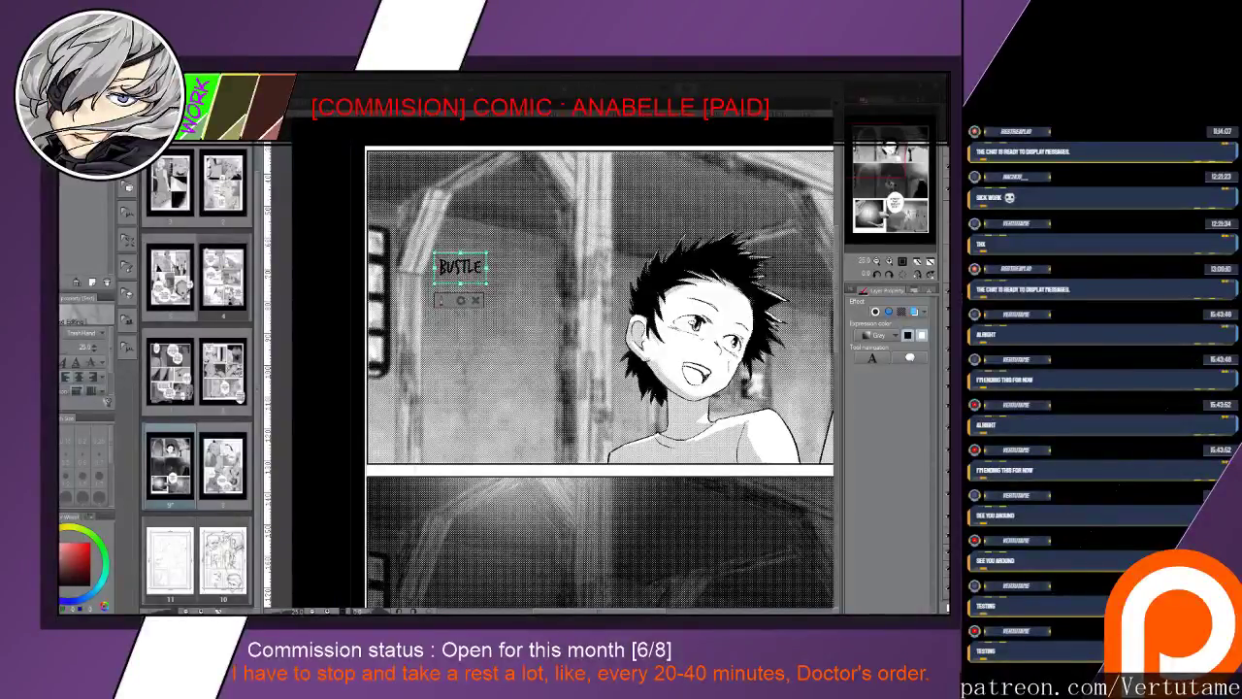
left_click(461, 300)
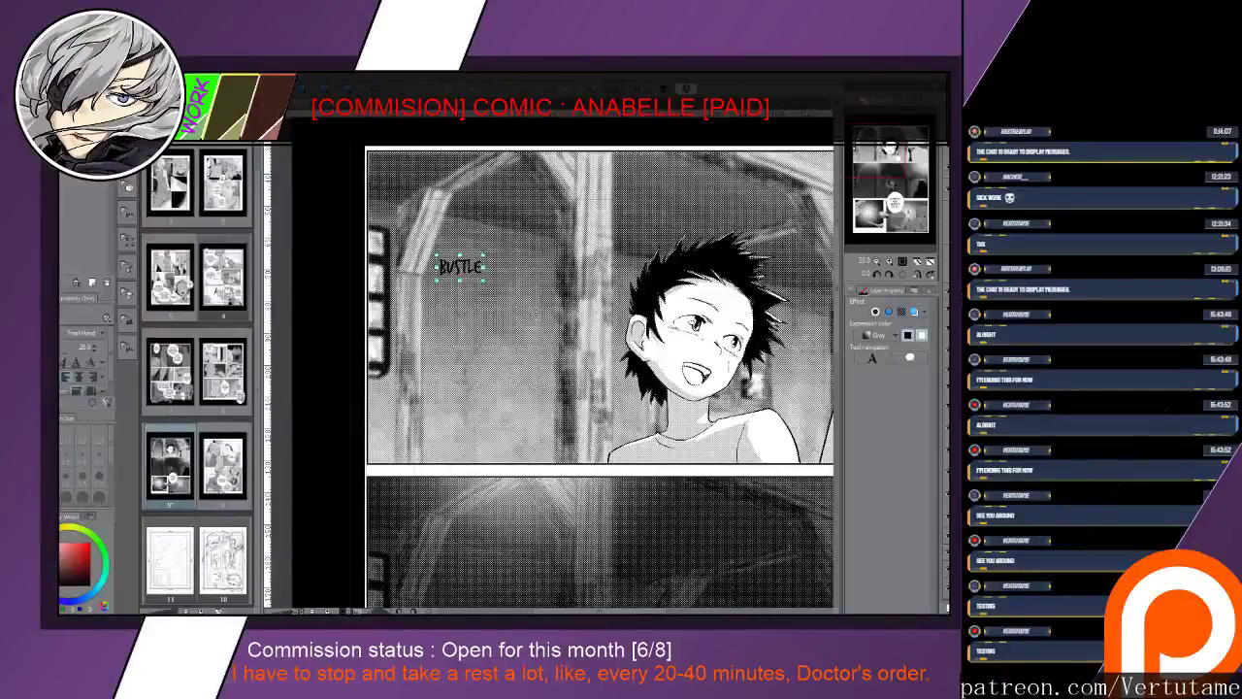
key("ctrl+e")
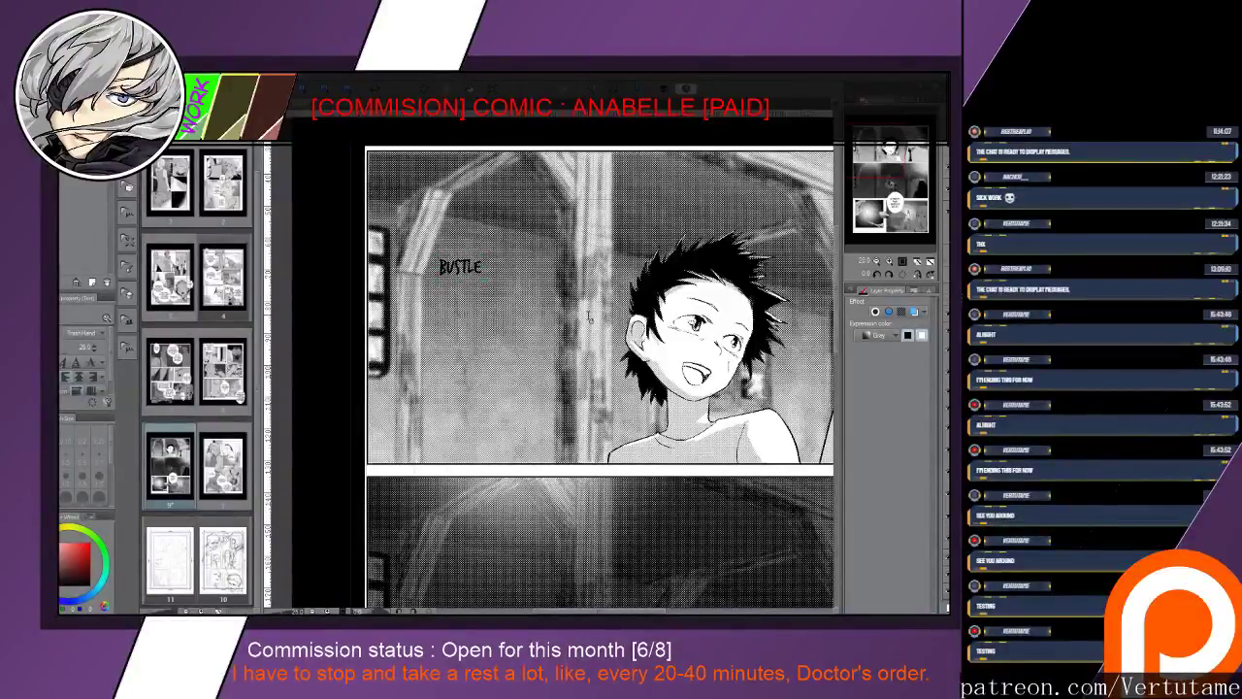
Place a copy of the BUSTLE lettering just above the boy's hair
key("space")
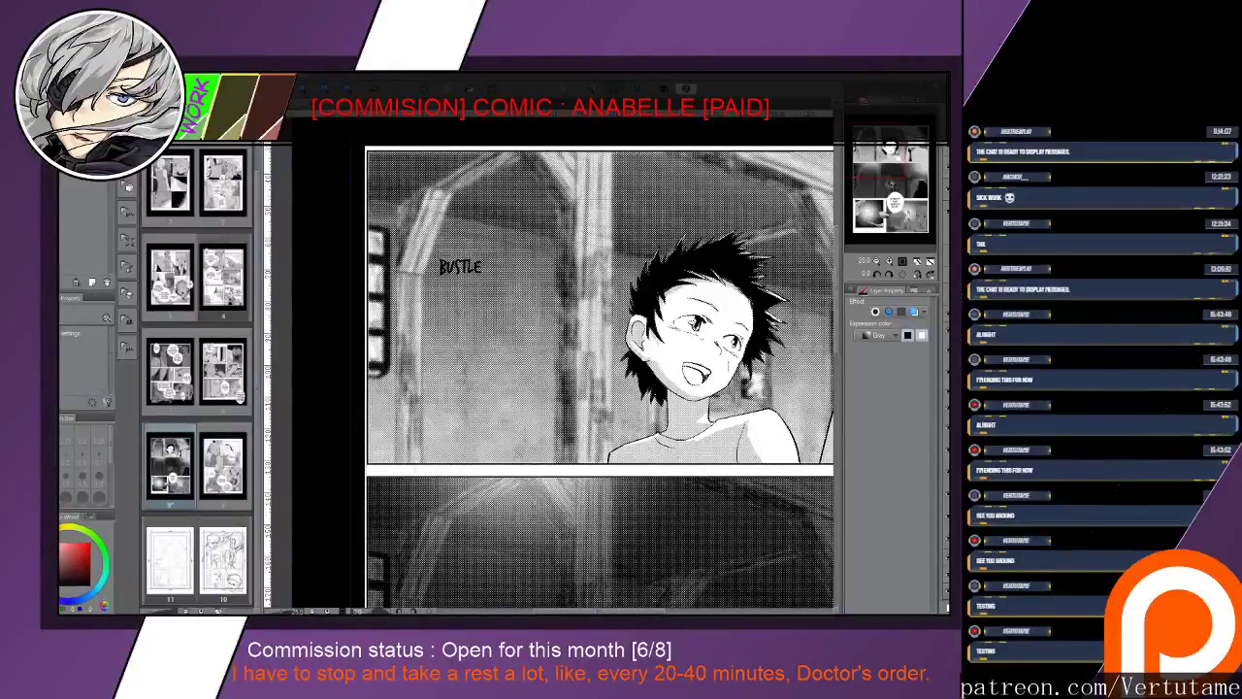
key("o")
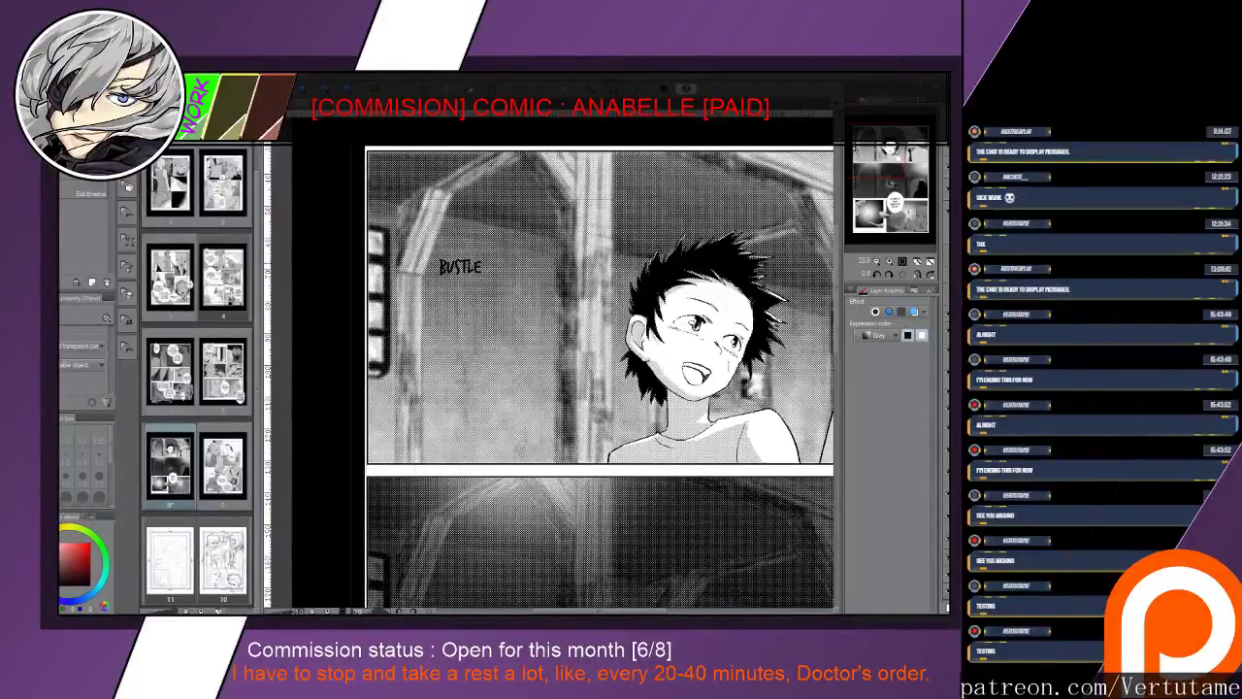
left_click_drag(524, 359, 660, 359)
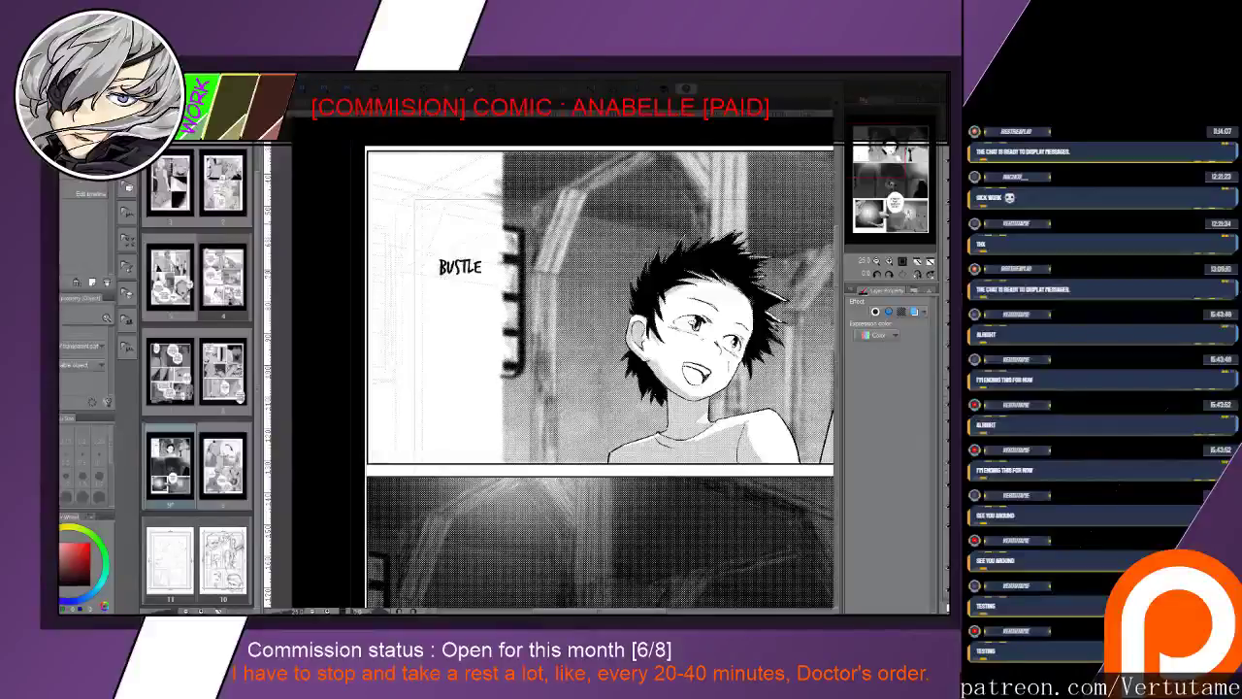
key("ctrl+z")
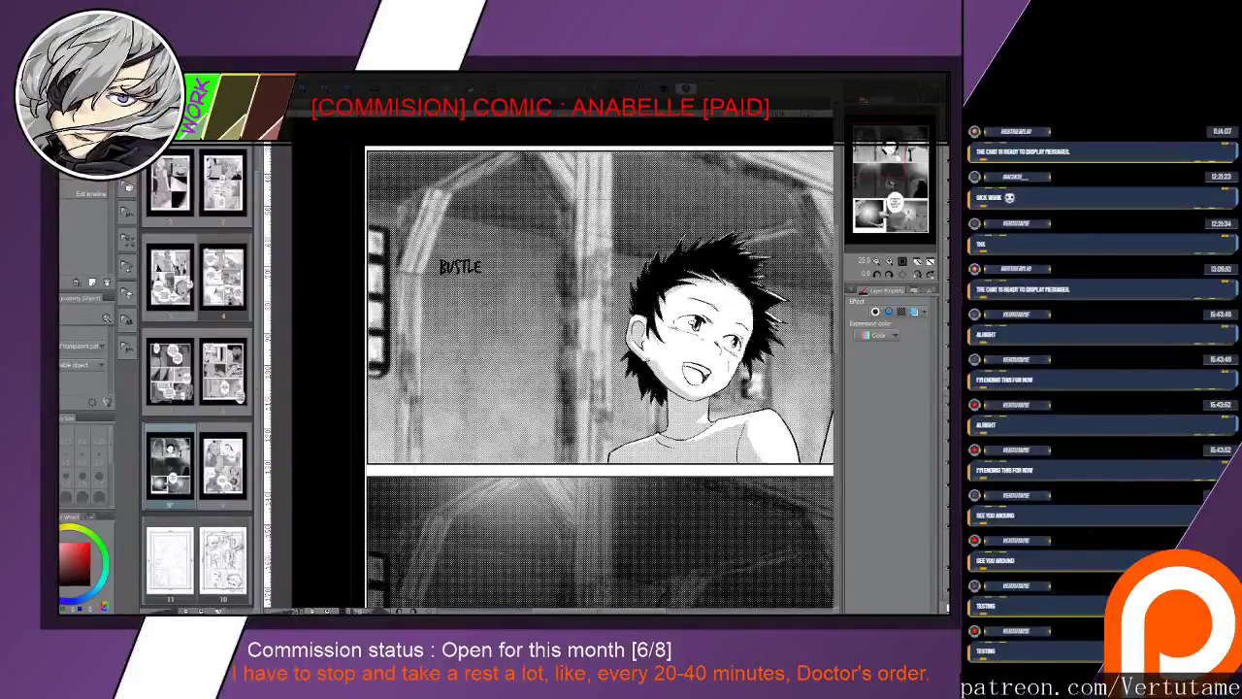
left_click_drag(460, 267, 649, 241)
Lasso the copied BUSTLE lettering above the boy's hair and try to move and rotate it
key("m")
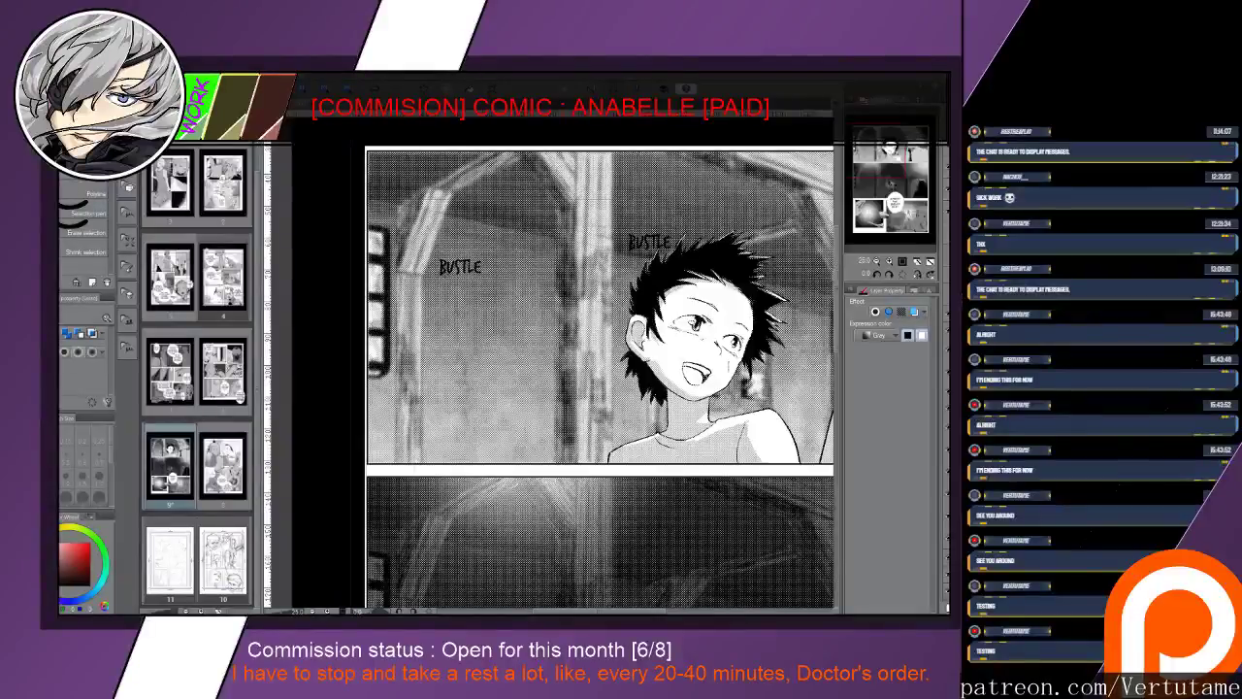
left_click_drag(644, 299, 691, 254)
key("ctrl+d")
left_click_drag(617, 217, 740, 253)
key("ctrl+t")
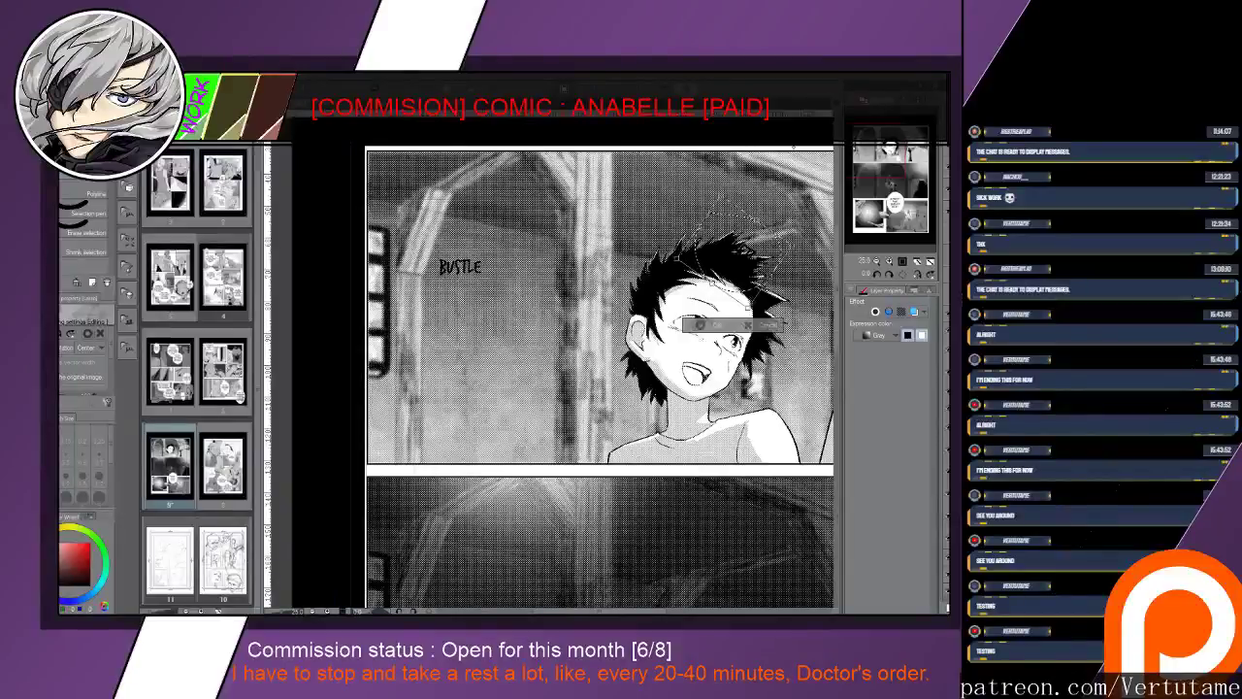
left_click_drag(792, 245, 788, 262)
left_click(749, 326)
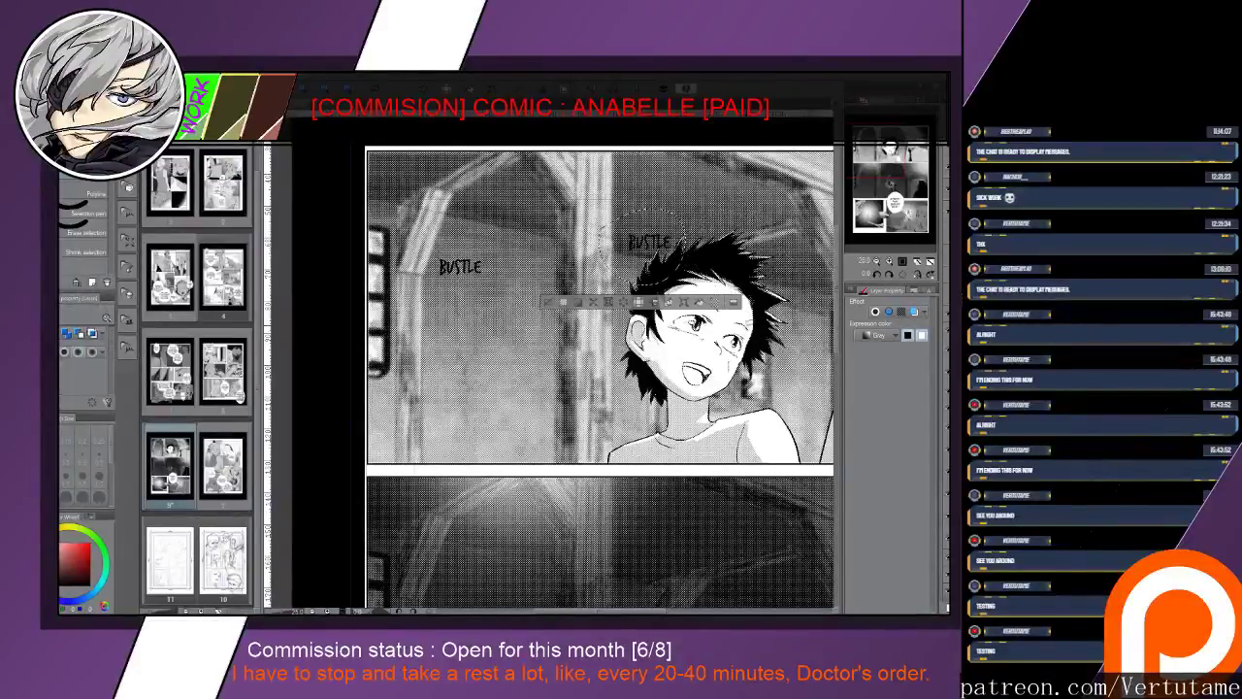
Transform the selected BUSTLE copy so it sits slightly tilted between the boy's hair and the standing figure
left_click_drag(750, 321, 615, 330)
scroll(570, 486, "down", 4)
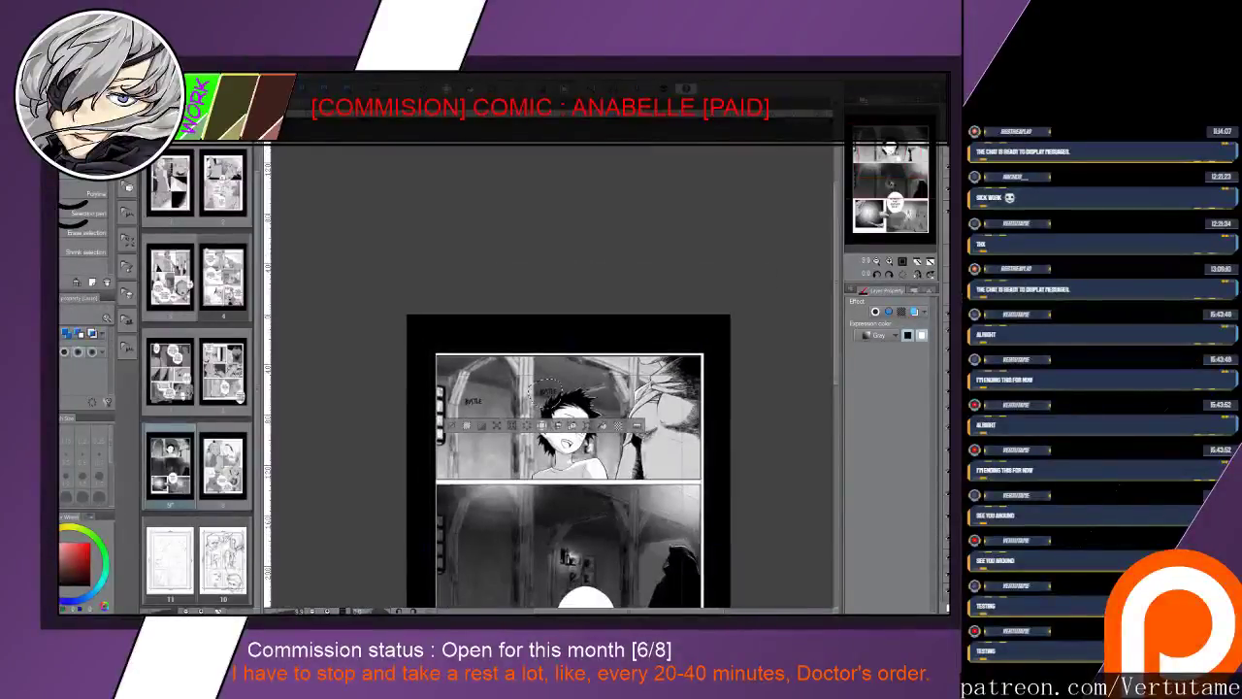
key("ctrl+t")
left_click_drag(577, 377, 605, 377)
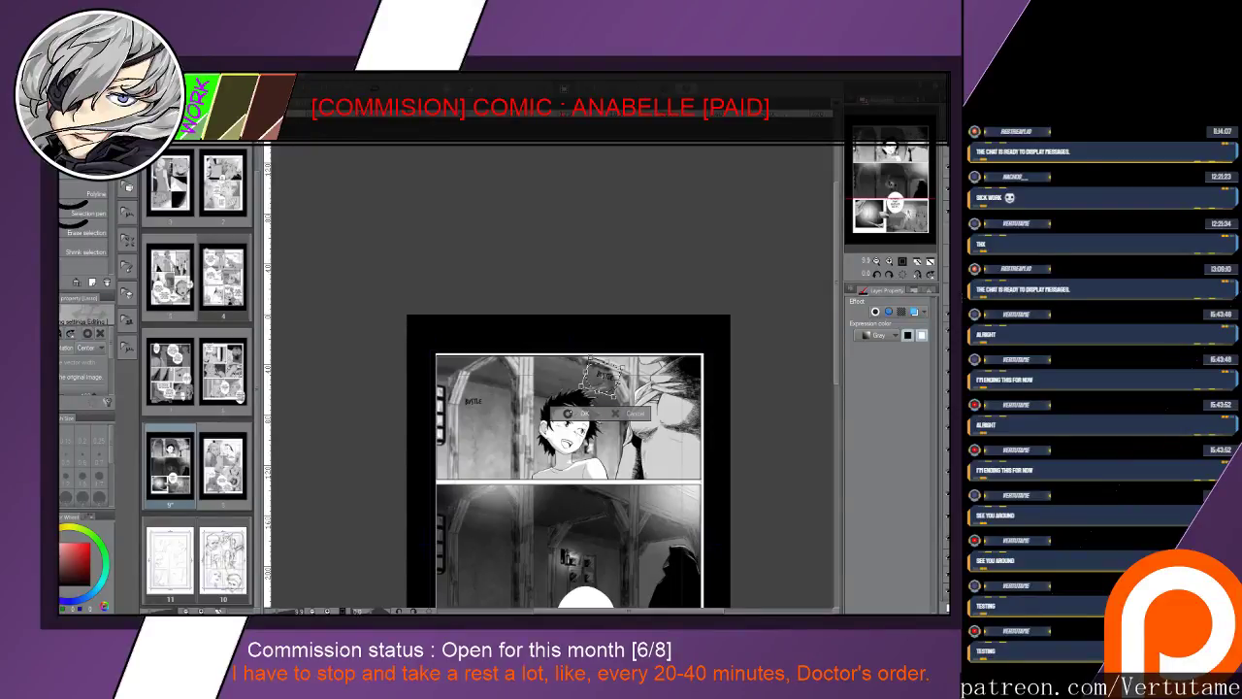
left_click(568, 413)
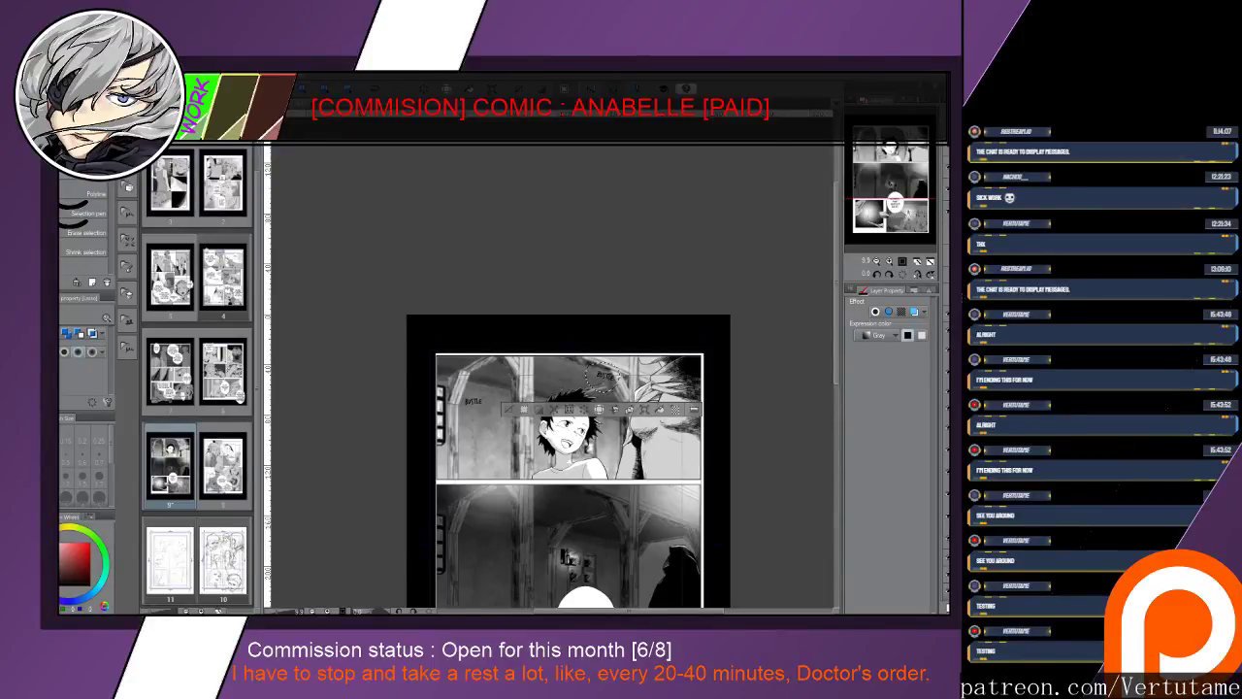
Clear the selection, turn the original BUSTLE lettering white, and delete its tilted black copy
key("x")
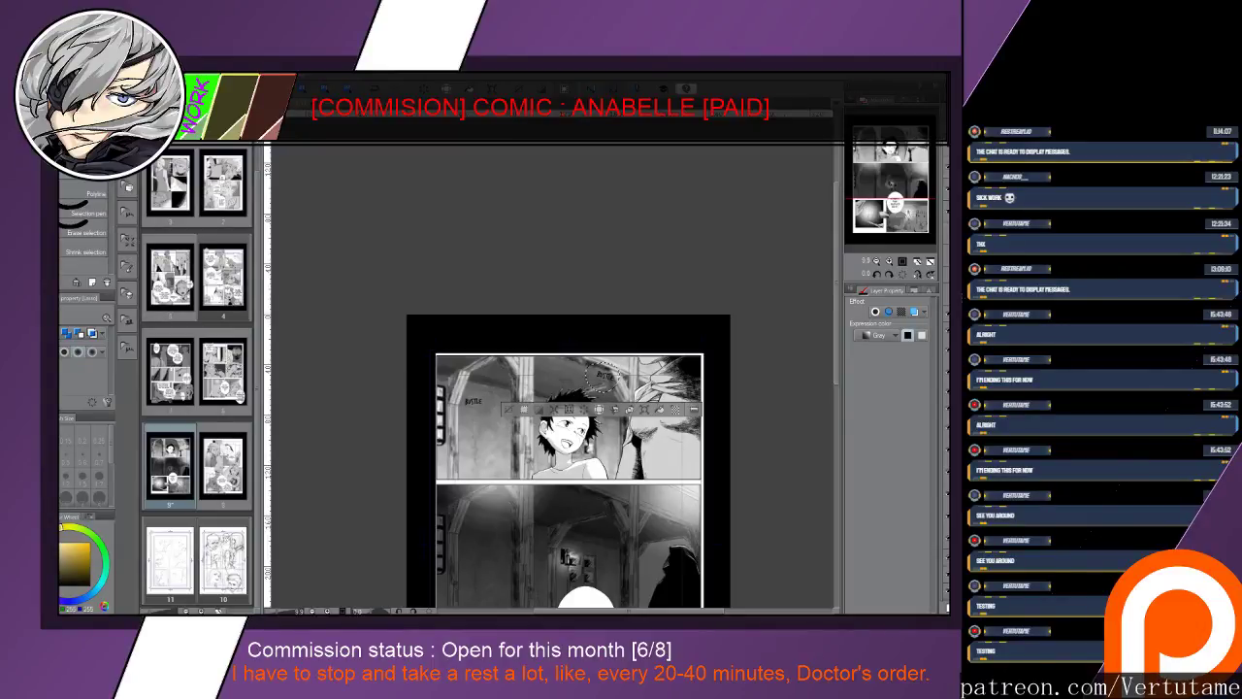
left_click_drag(750, 443, 734, 458)
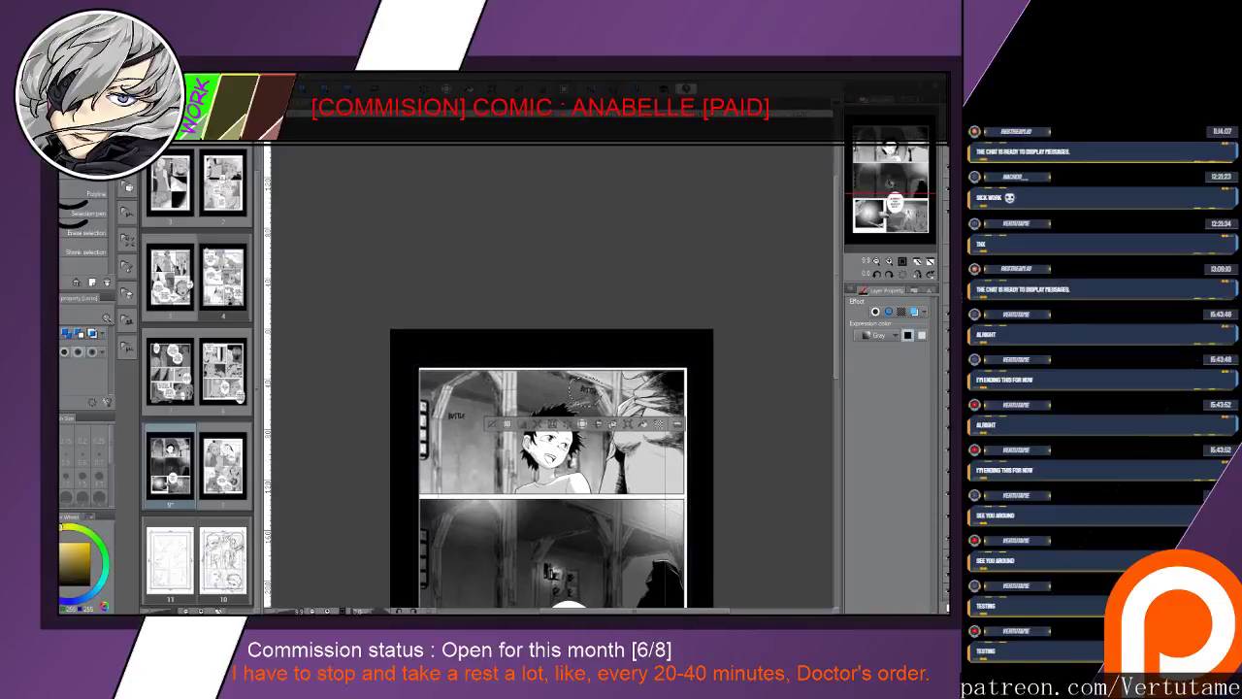
key("ctrl+d")
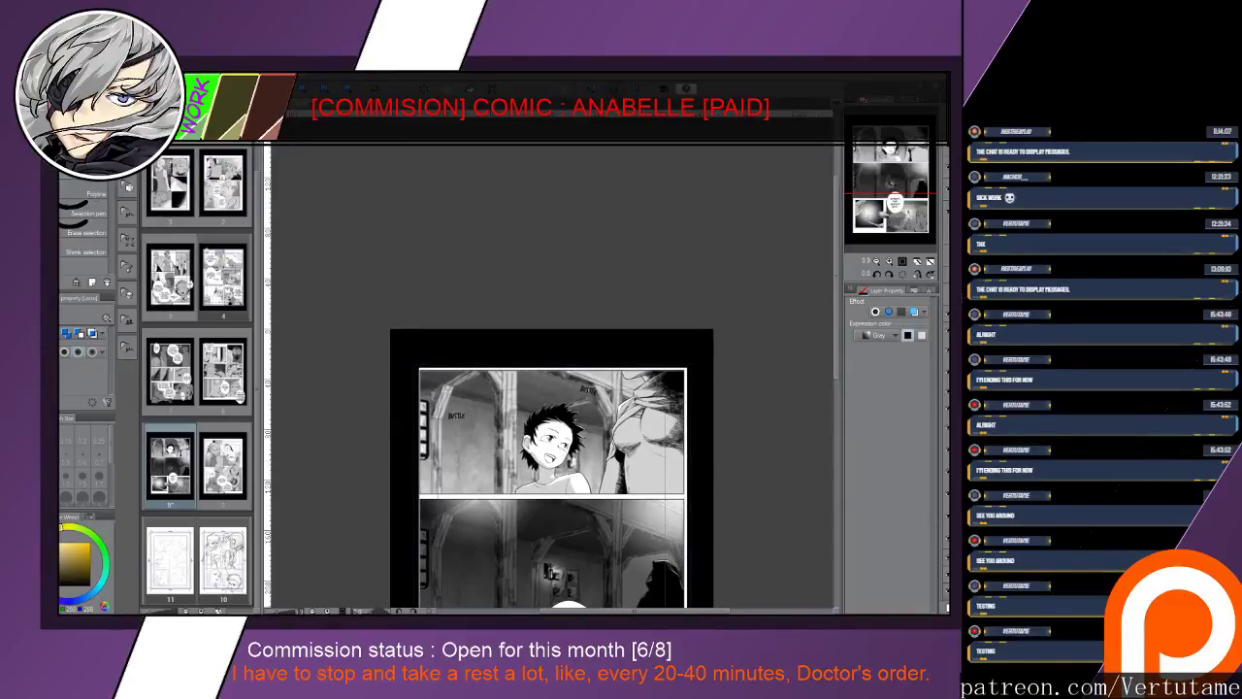
scroll(567, 481, "up", 5)
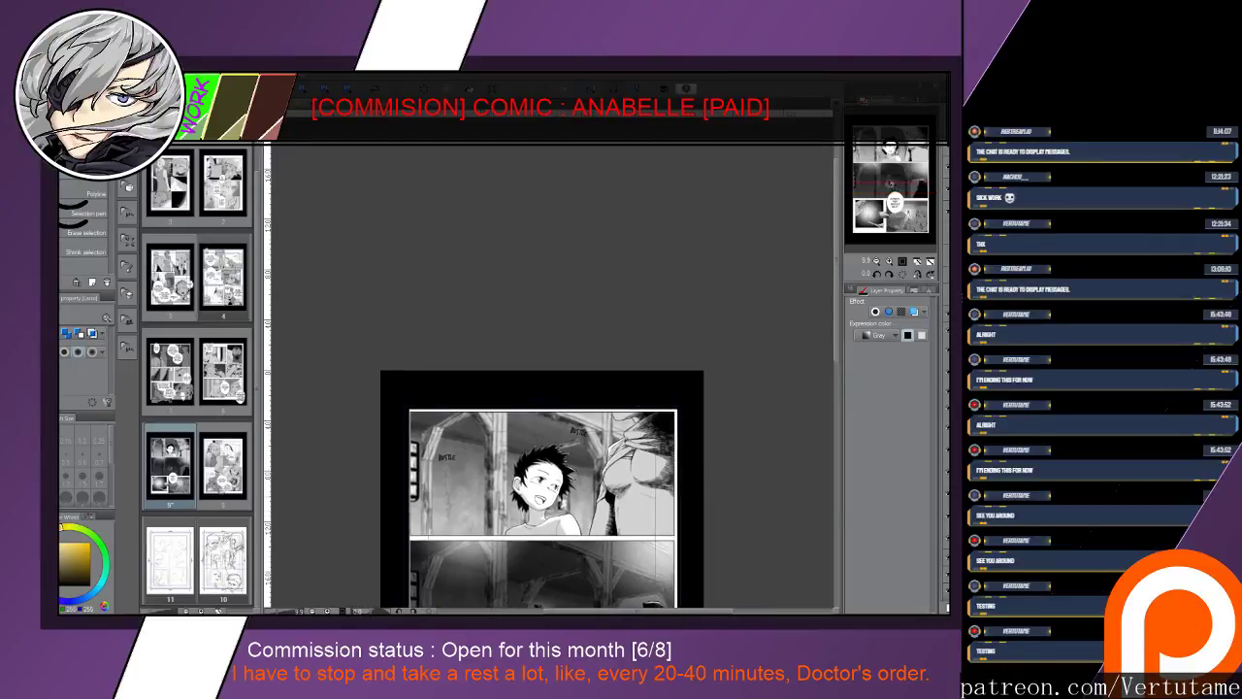
left_click_drag(568, 480, 579, 437)
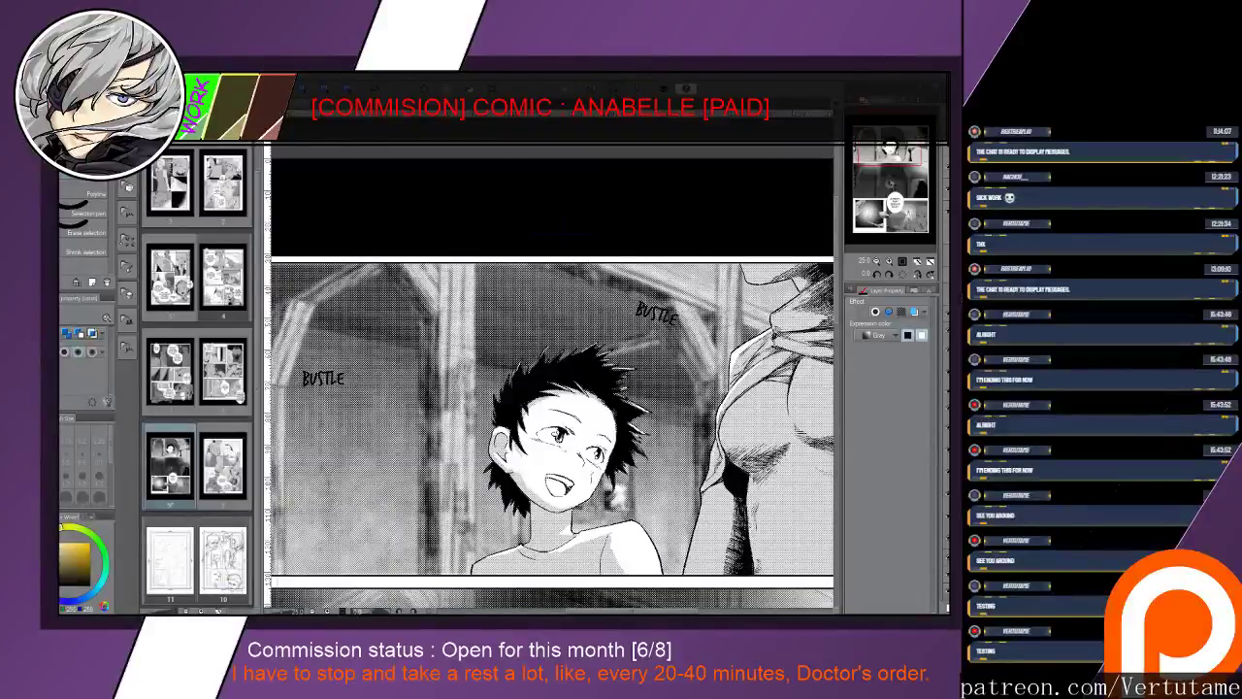
key("ctrl+i")
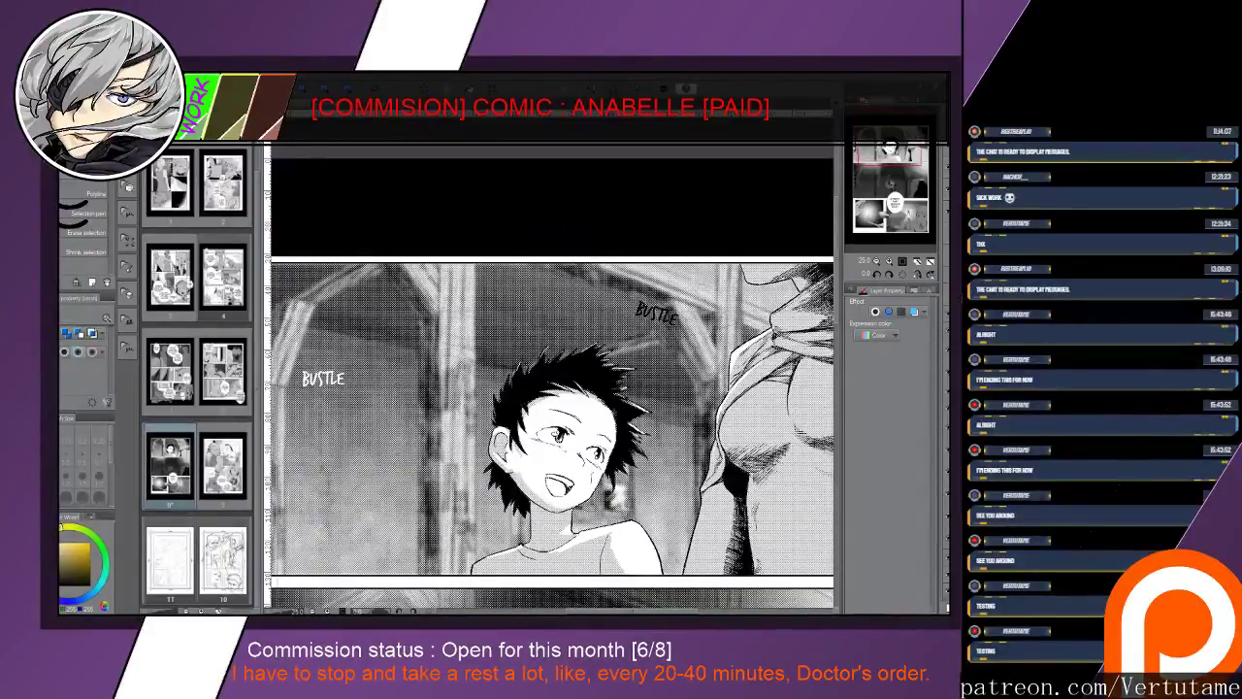
key("Delete")
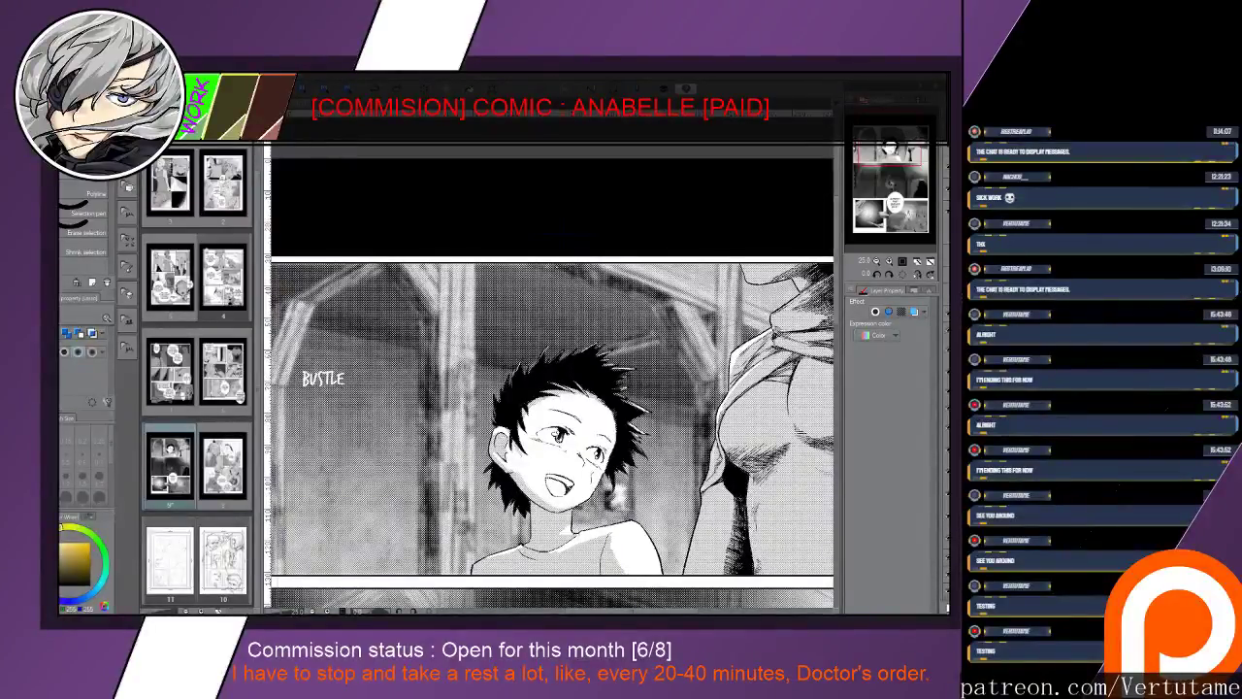
scroll(551, 383, "left", 2)
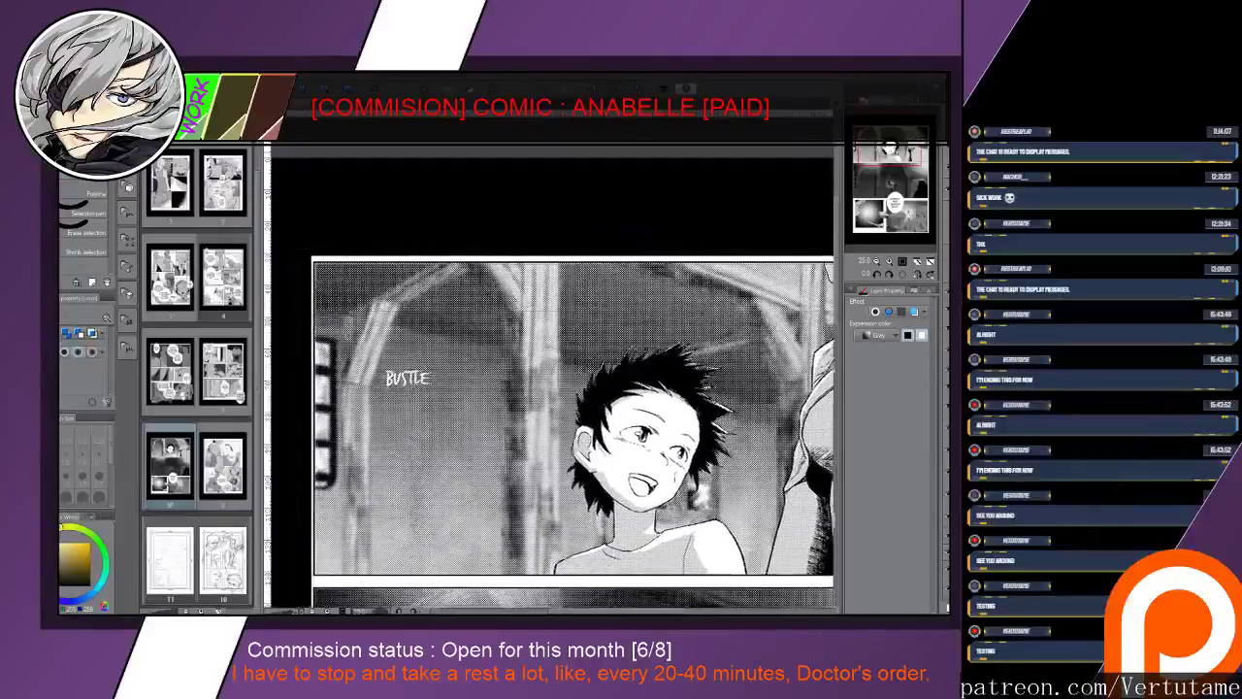
key("o")
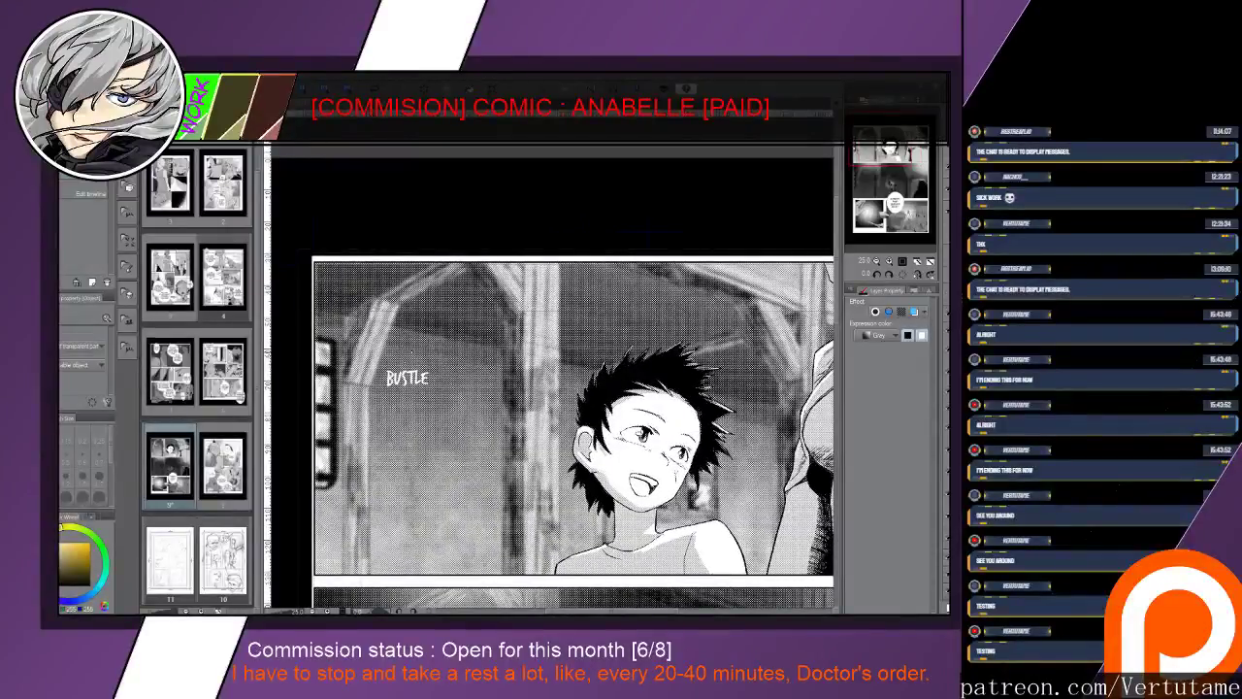
left_click_drag(456, 436, 681, 406)
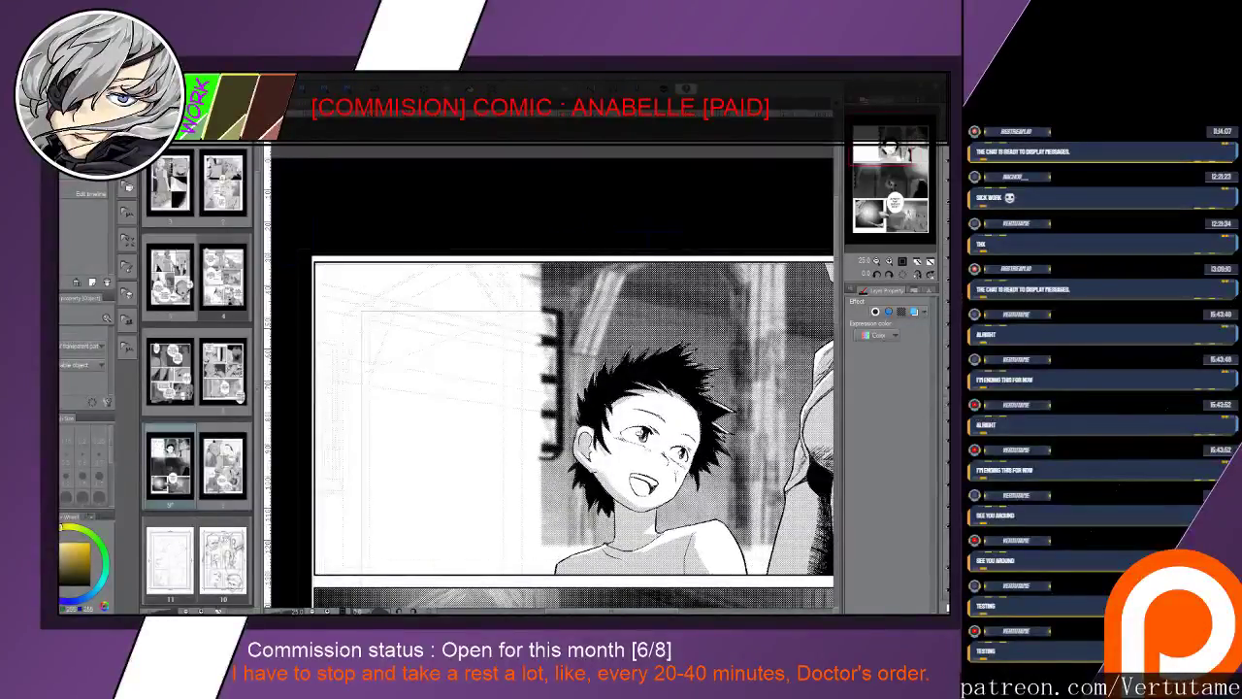
key("ctrl+z")
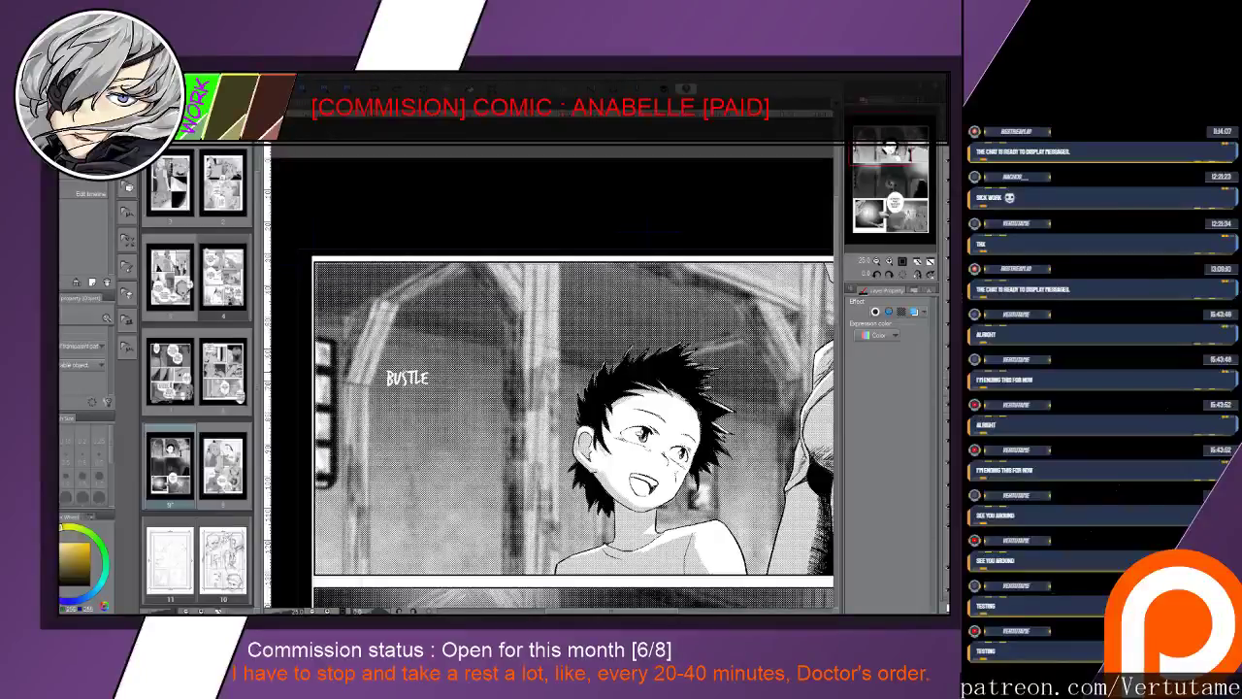
left_click_drag(456, 436, 464, 433)
key("ctrl+z")
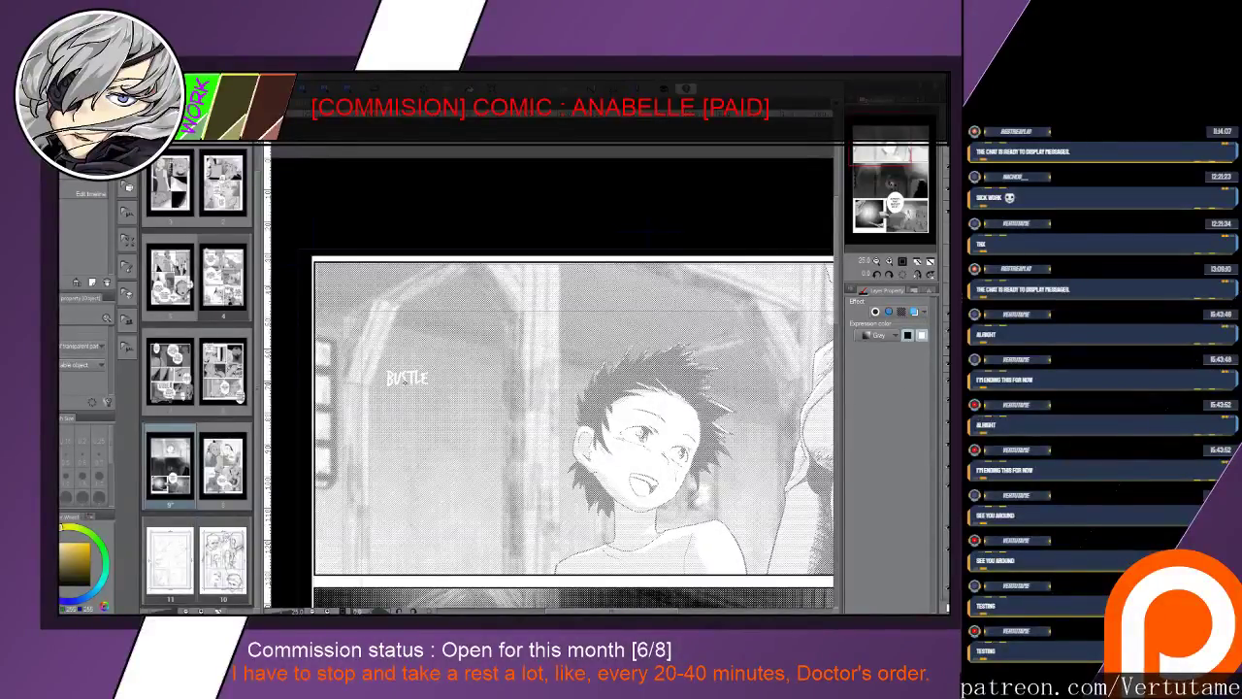
Place two copies of the BUSTLE lettering on either side above the boy's hair and tilt the nearer one upward
left_click_drag(405, 381, 750, 348)
mouse_move(753, 344)
left_mouse_down()
mouse_move(565, 338)
mouse_move(614, 346)
mouse_move(525, 368)
left_mouse_up()
key("m")
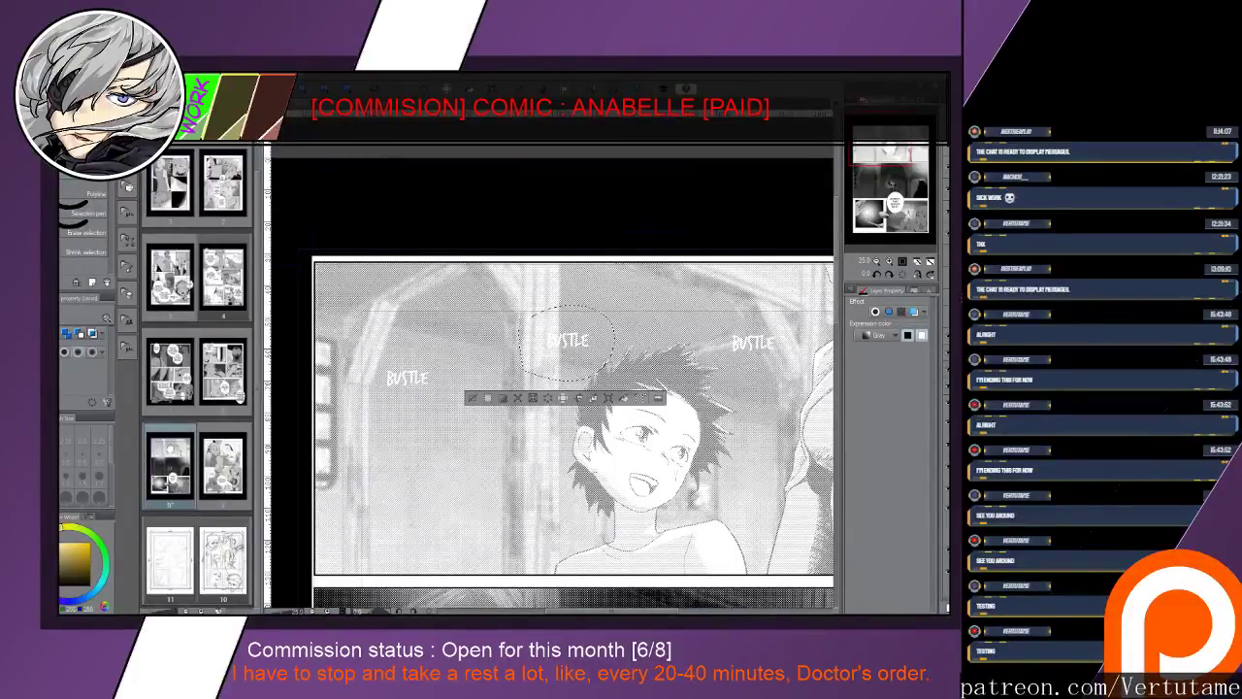
key("ctrl+t")
left_click_drag(626, 389, 642, 351)
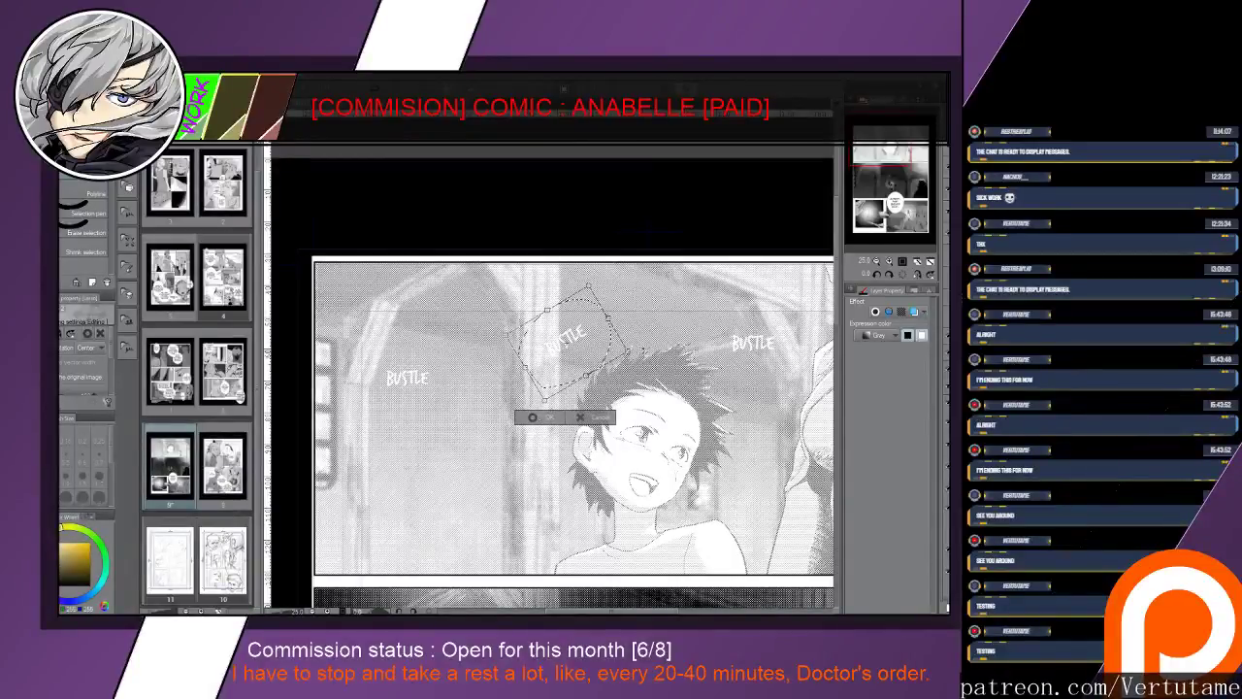
key("Return")
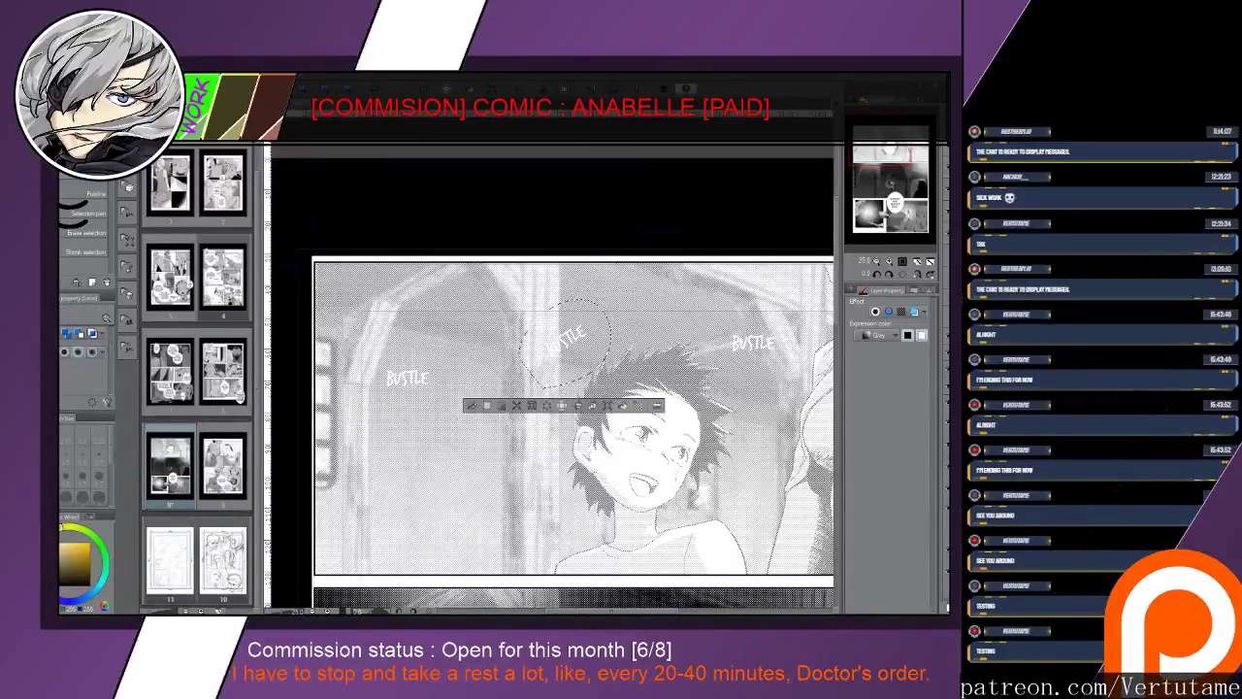
key("ctrl+d")
Rotate the BUSTLE copy between the boy's hair and the standing figure so it slopes slightly downward
mouse_move(713, 357)
left_mouse_down()
mouse_move(786, 328)
mouse_move(713, 368)
left_mouse_up()
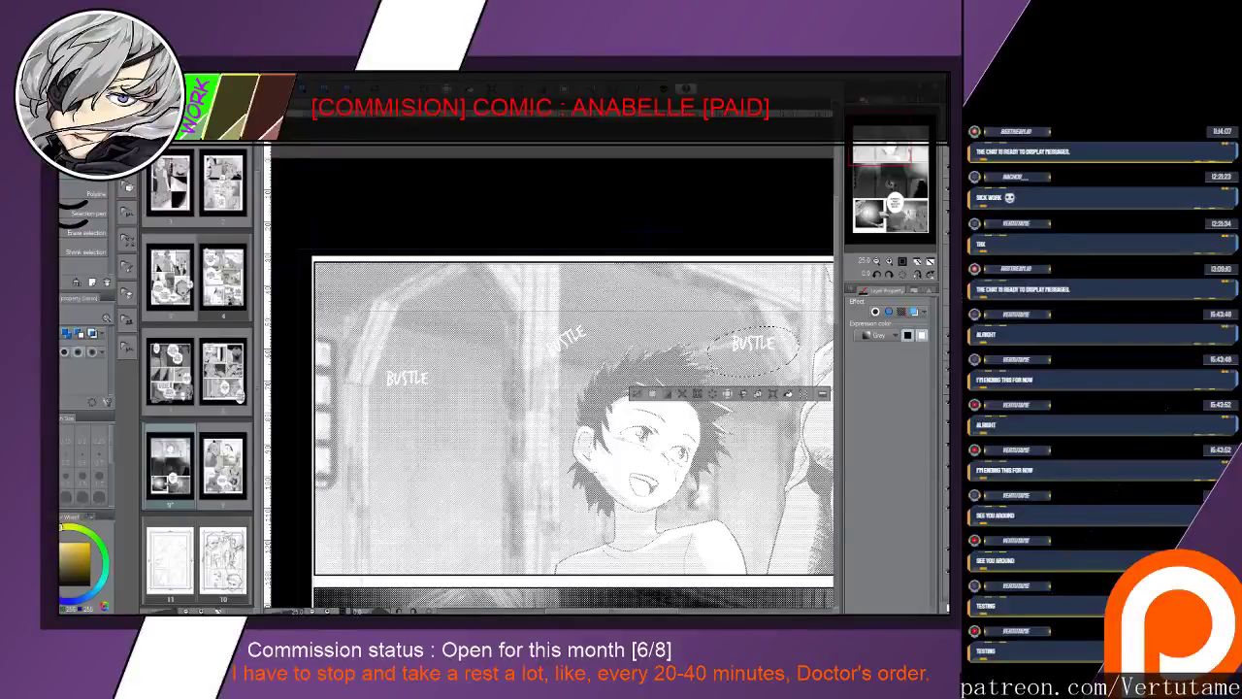
key("ctrl+t")
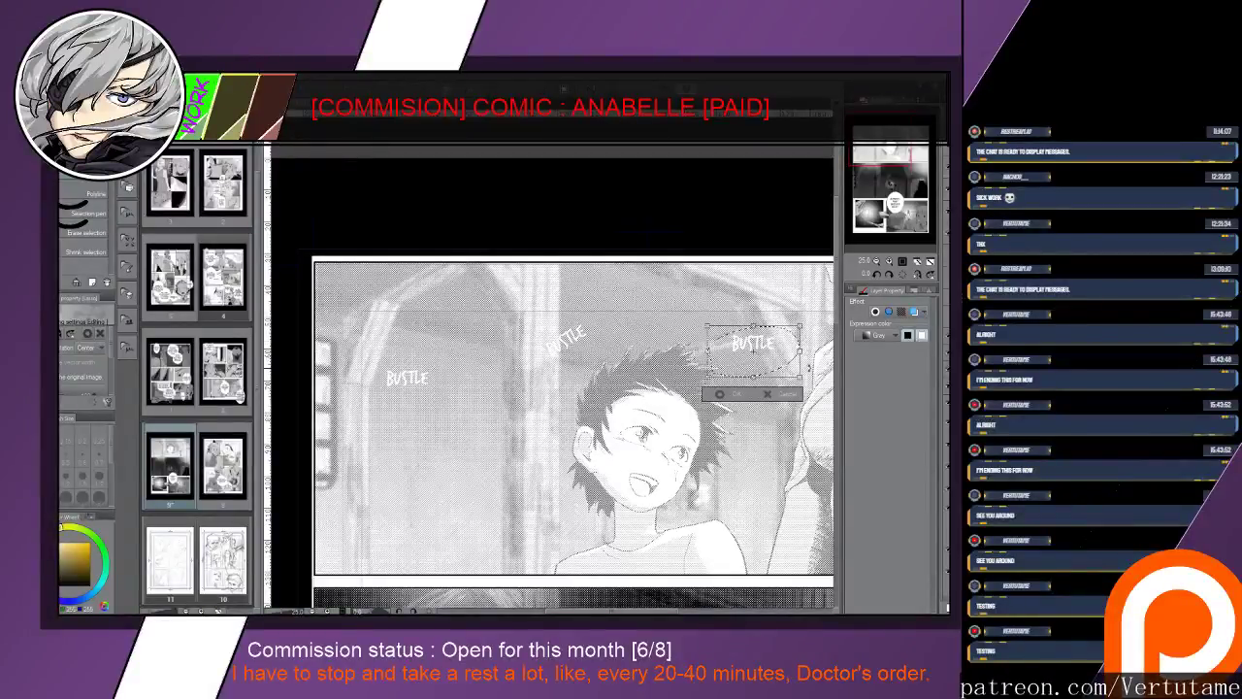
key("Return")
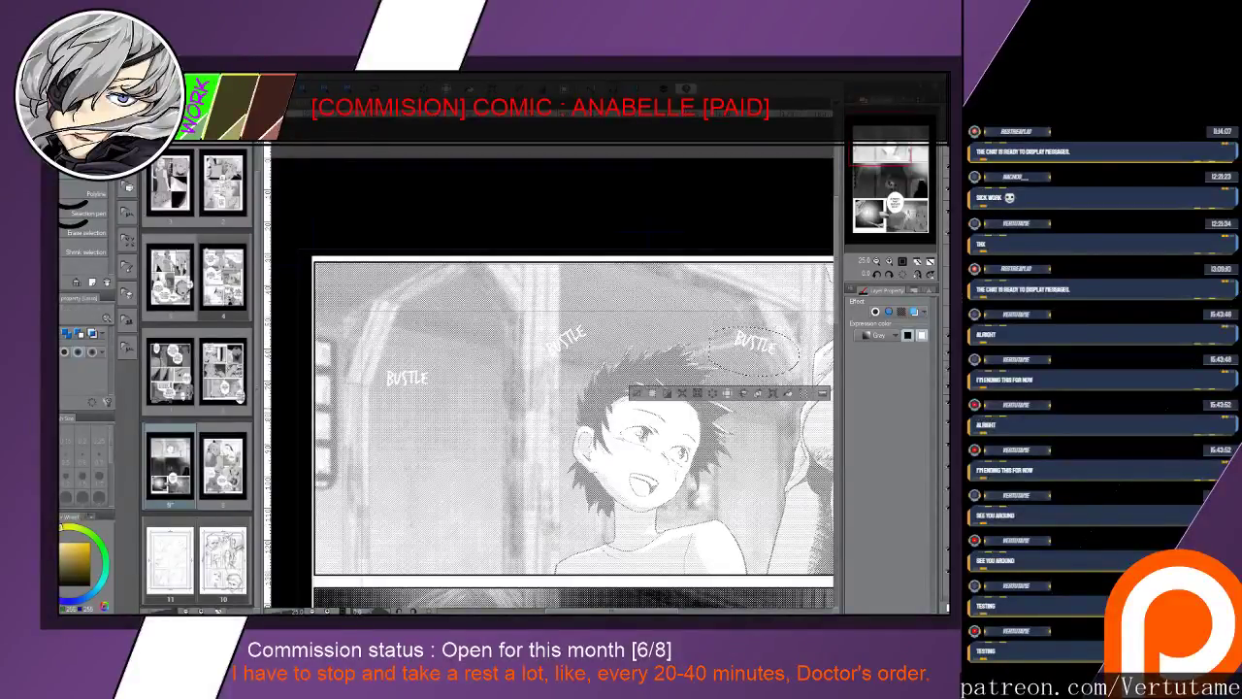
key("ctrl+d")
Move the original BUSTLE lettering down beside the boy's shoulder, tilt it slightly upward, and clear the selection
mouse_move(752, 355)
left_mouse_down()
mouse_move(684, 350)
mouse_move(645, 370)
mouse_move(730, 346)
left_mouse_up()
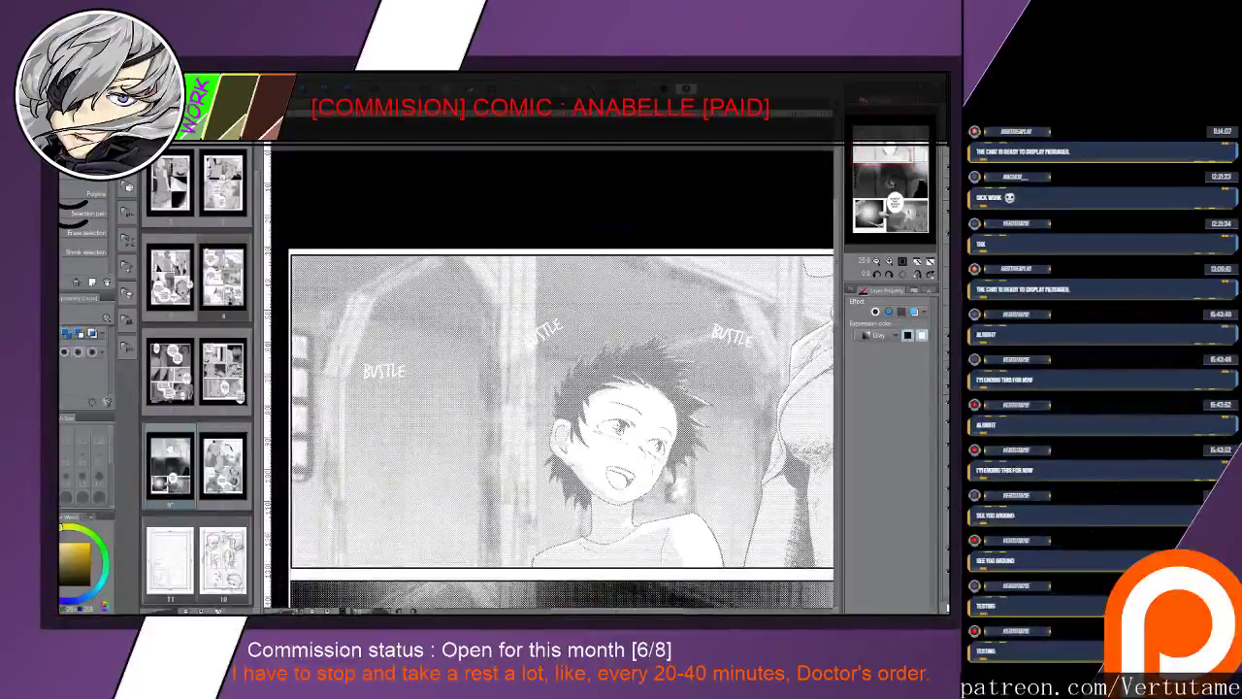
mouse_move(340, 365)
left_mouse_down()
mouse_move(435, 380)
mouse_move(336, 374)
left_mouse_up()
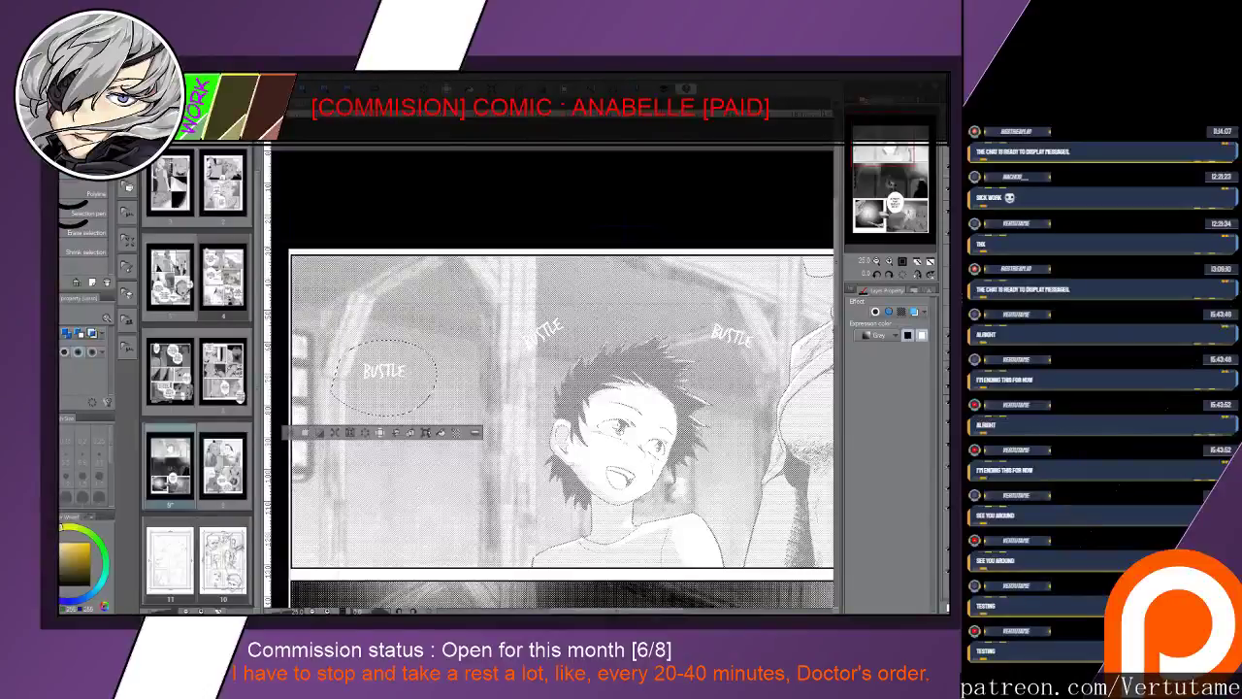
key("ctrl+t")
left_click_drag(437, 367, 382, 350)
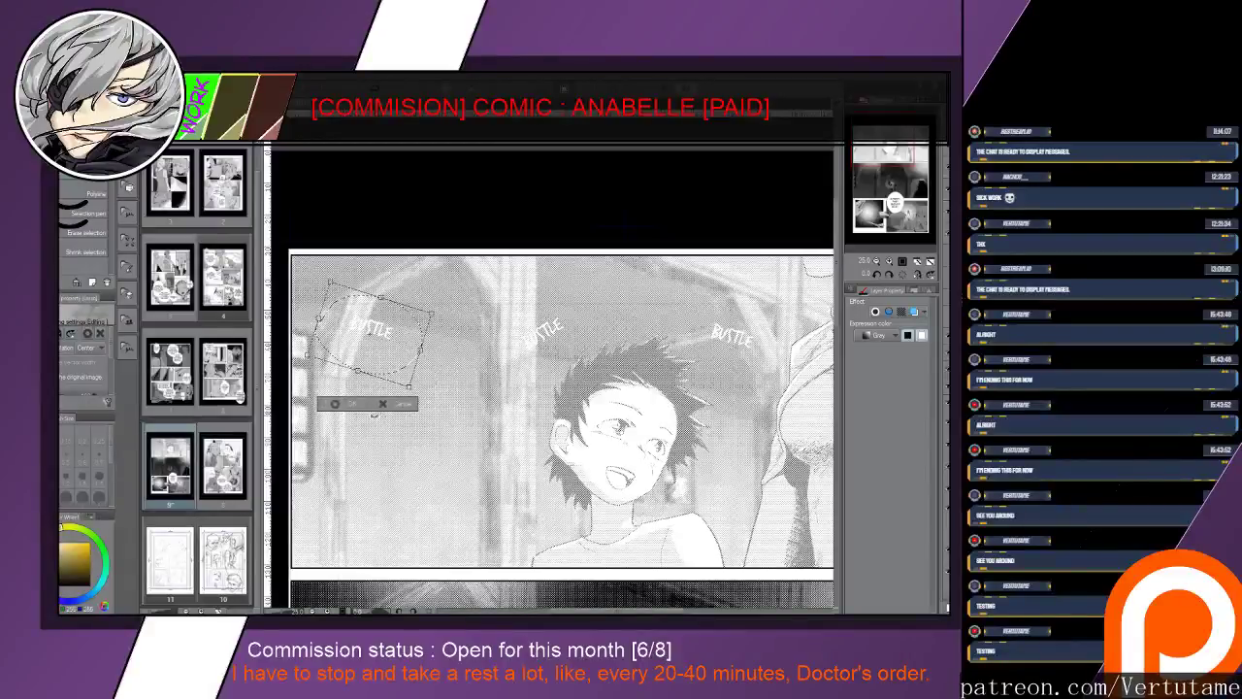
left_click_drag(401, 390, 427, 365)
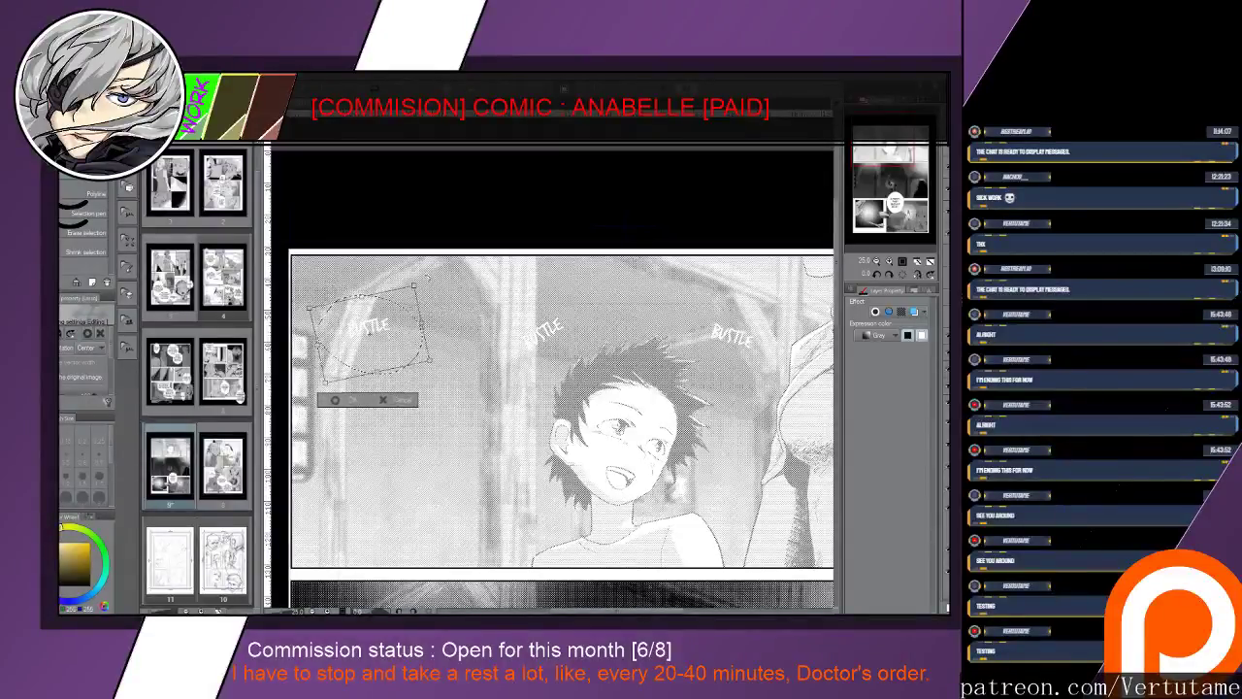
left_click_drag(369, 335, 454, 499)
left_click(421, 566)
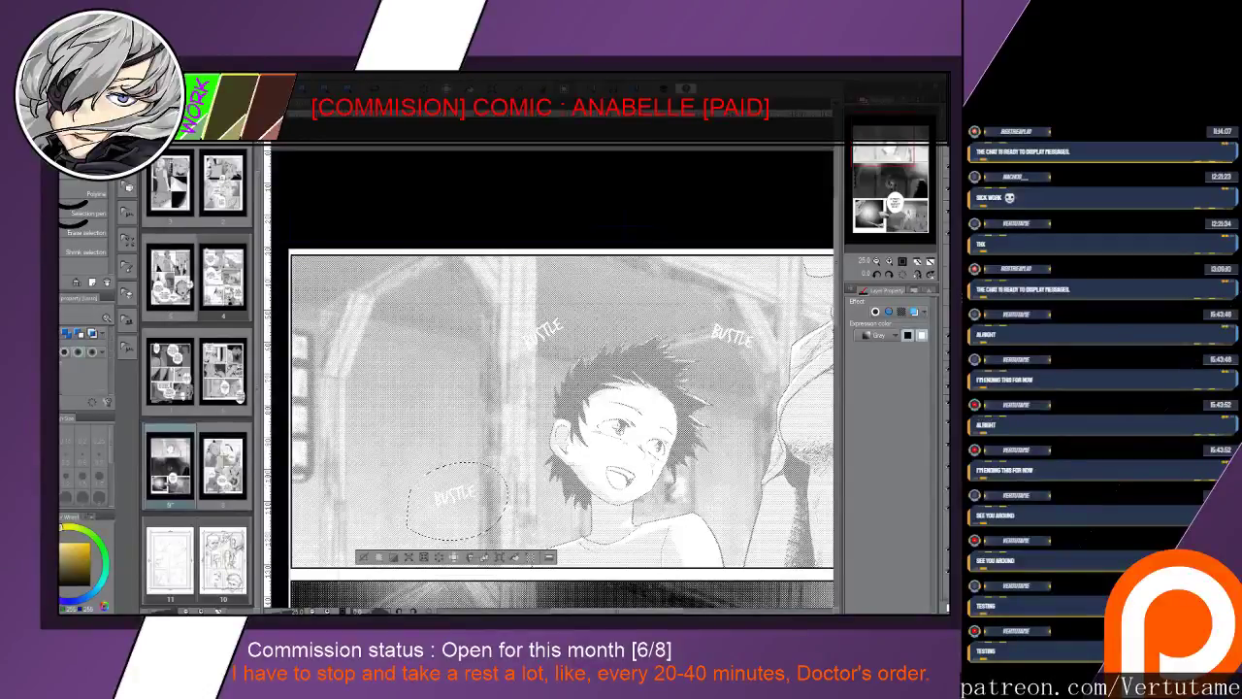
key("ctrl+d")
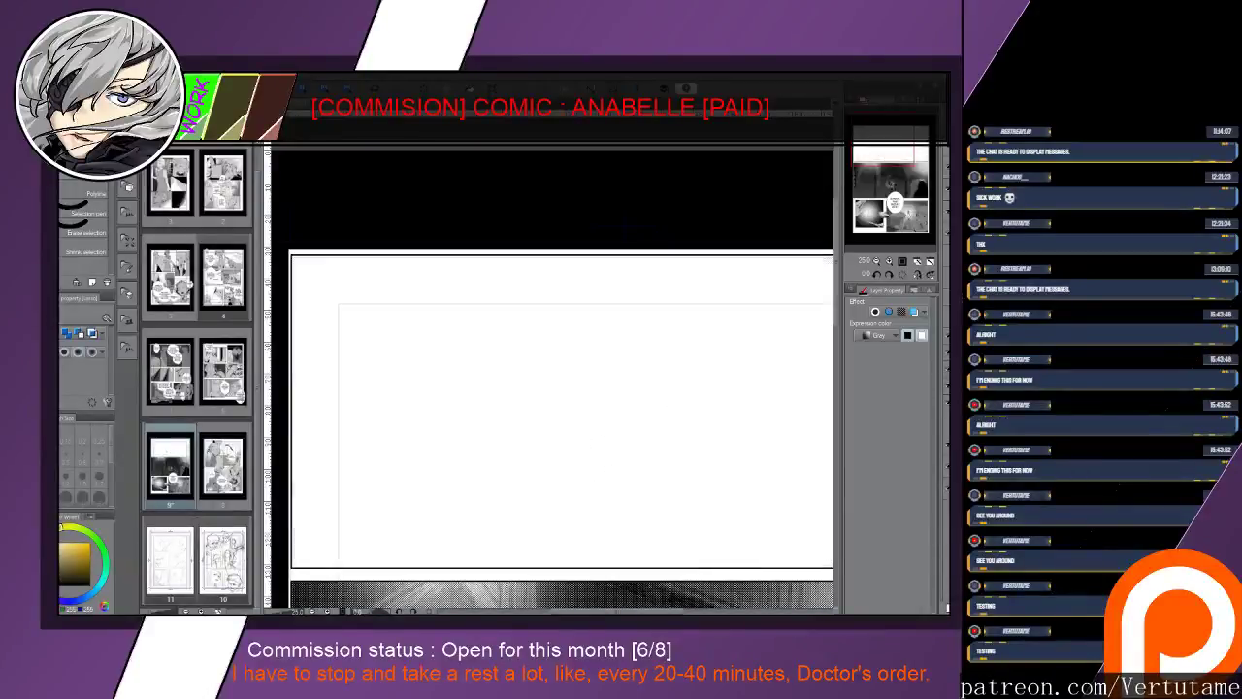
Restore the hidden panel artwork and give the BUSTLE lettering a black border effect with an edge thickness of 0.20
key("ctrl+z")
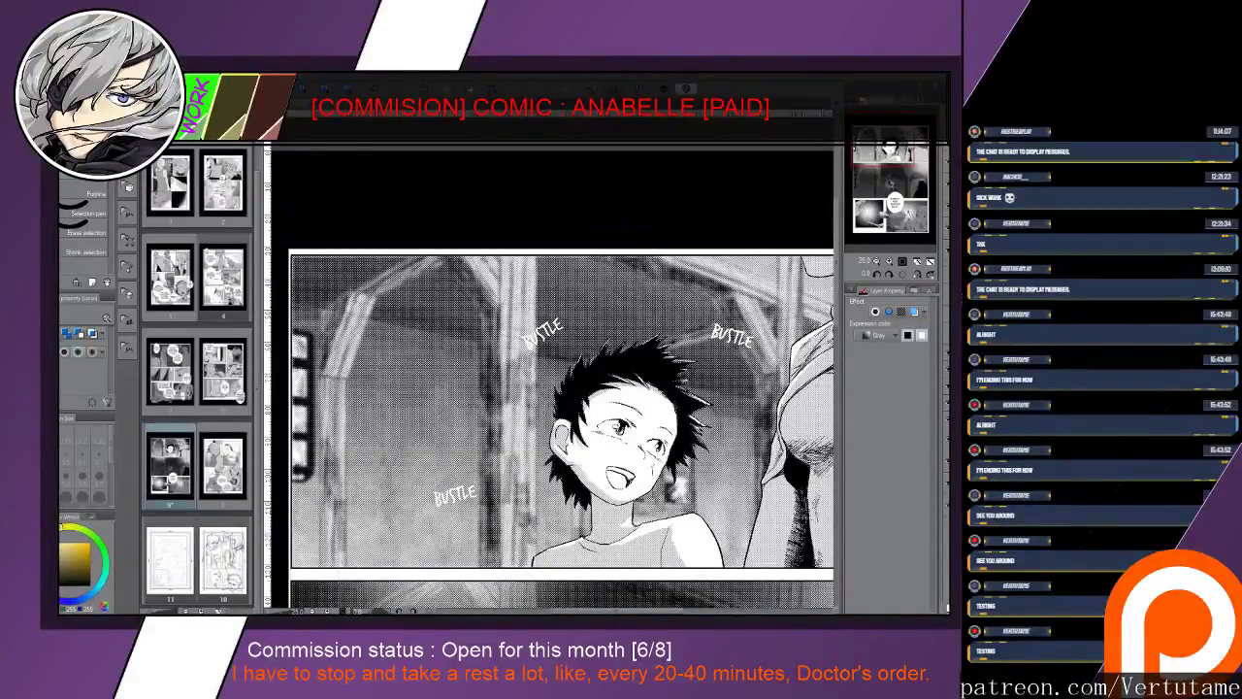
key("alt+bracketright")
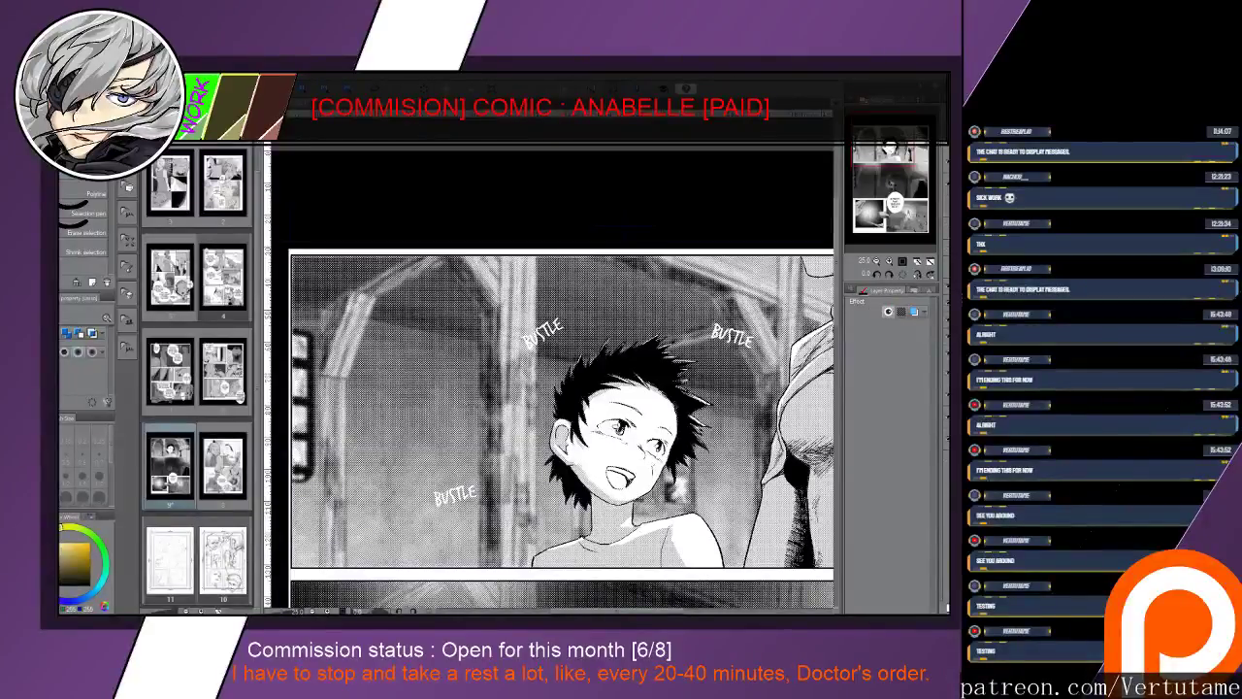
left_click(888, 311)
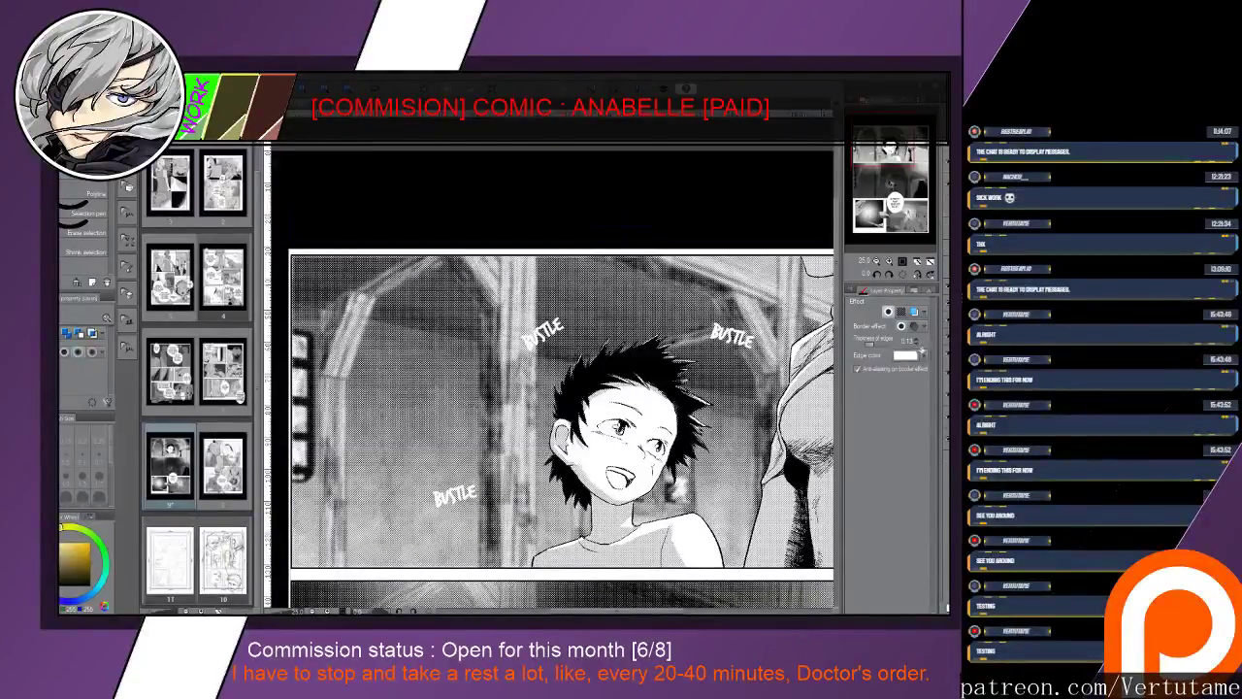
key("x")
left_click(924, 355)
left_click(916, 338)
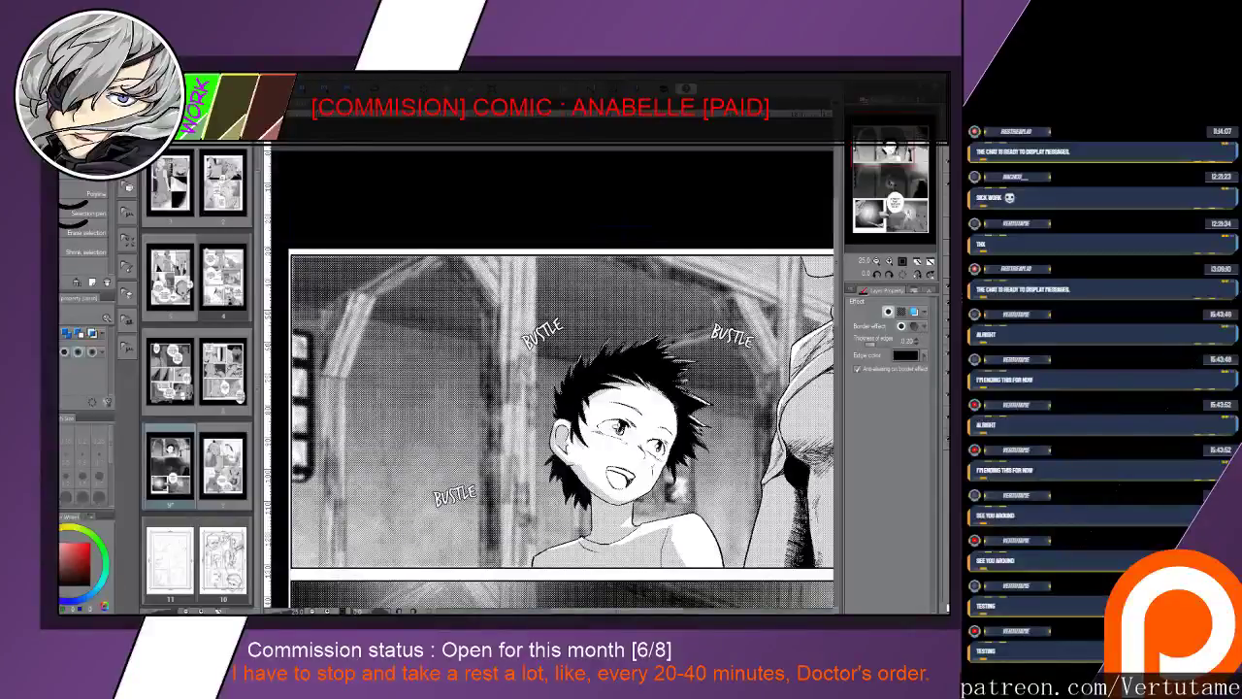
Open page 10 of the comic and show its rough sketch in blue layer colour
scroll(560, 420, "down", 3)
left_click_drag(559, 420, 556, 251)
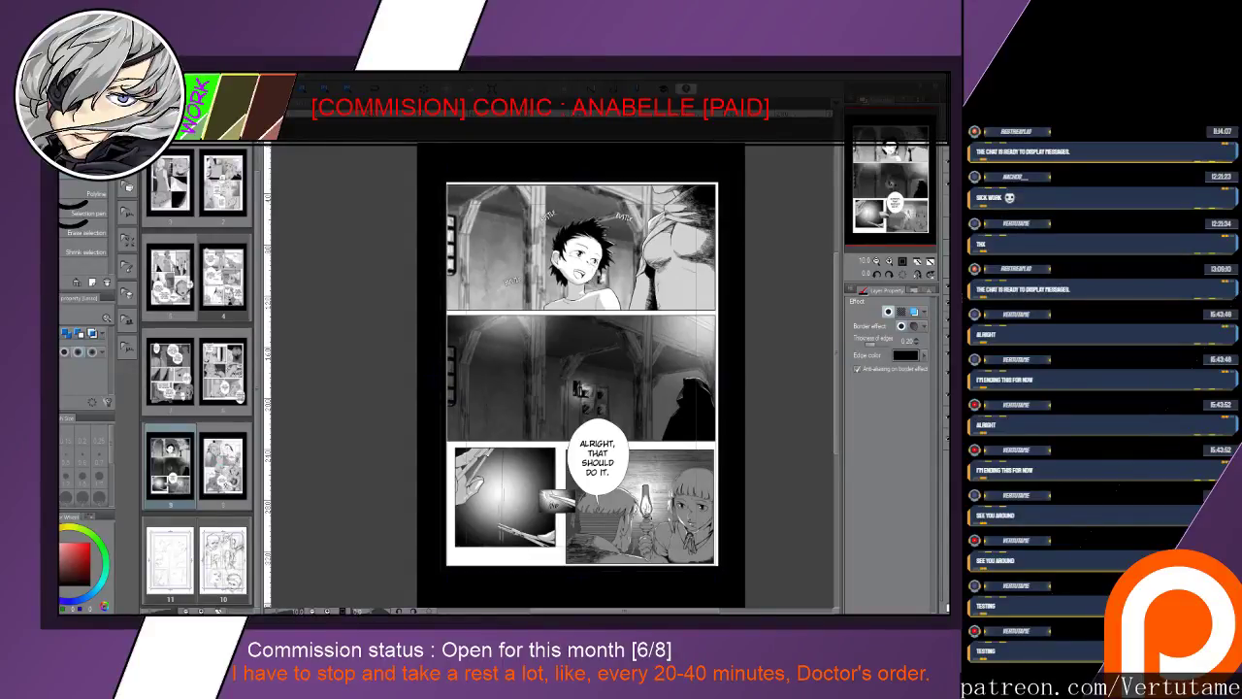
double_click(228, 557)
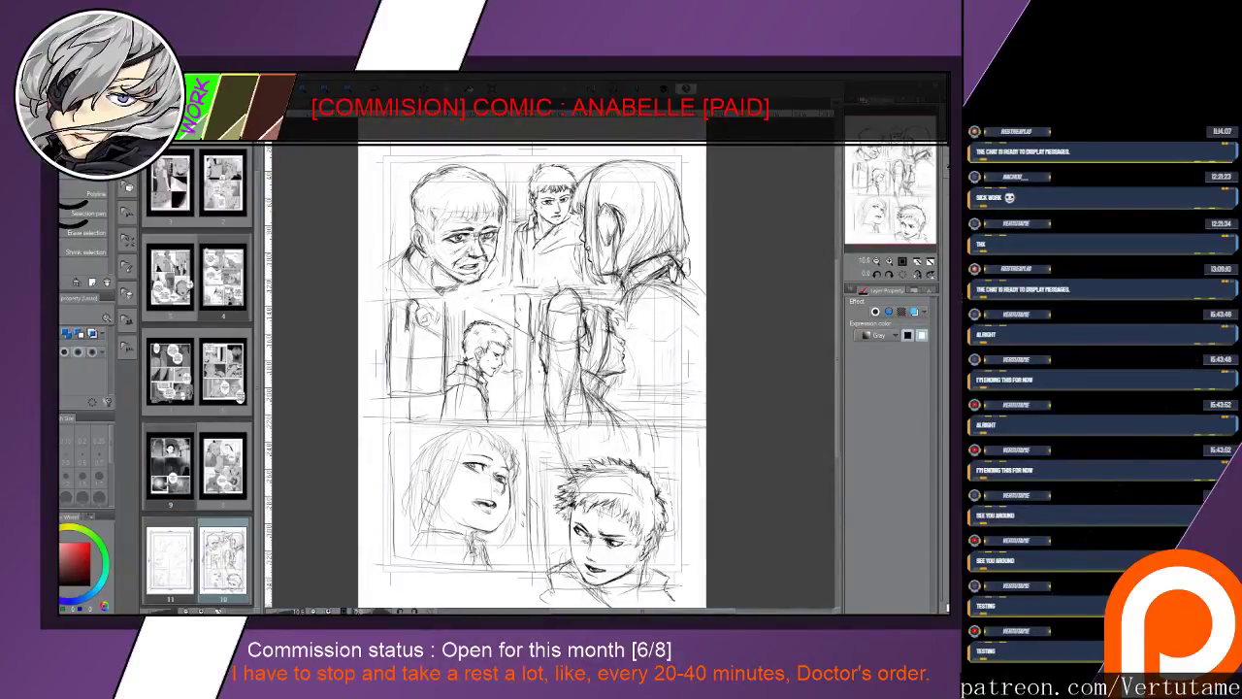
left_click(913, 310)
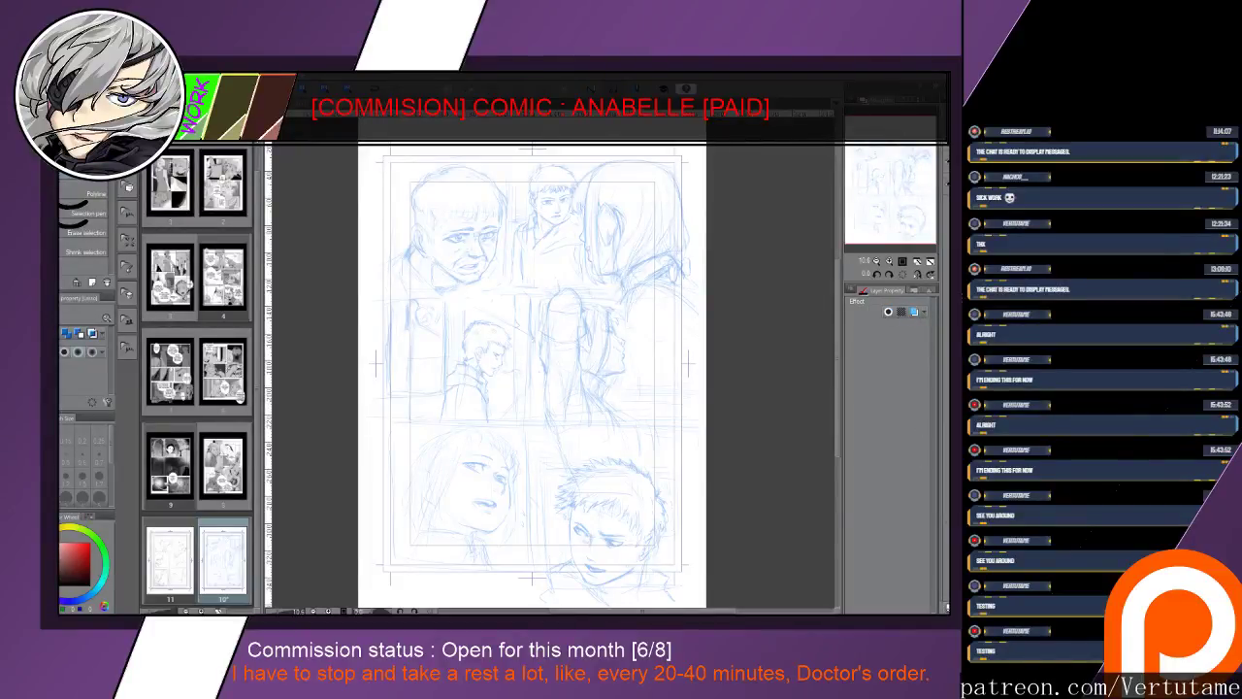
Add new layers to page 10 and select the layer for inking over the blue sketch
key("ctrl+shift+n")
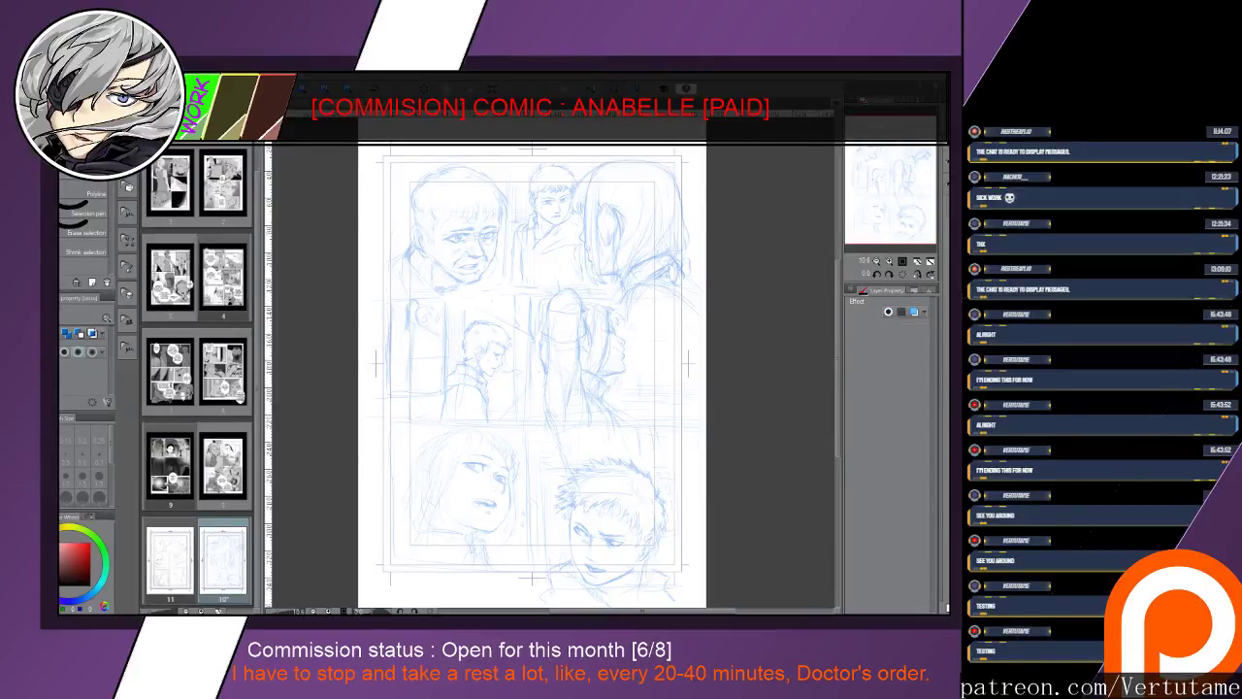
key("ctrl+shift+n")
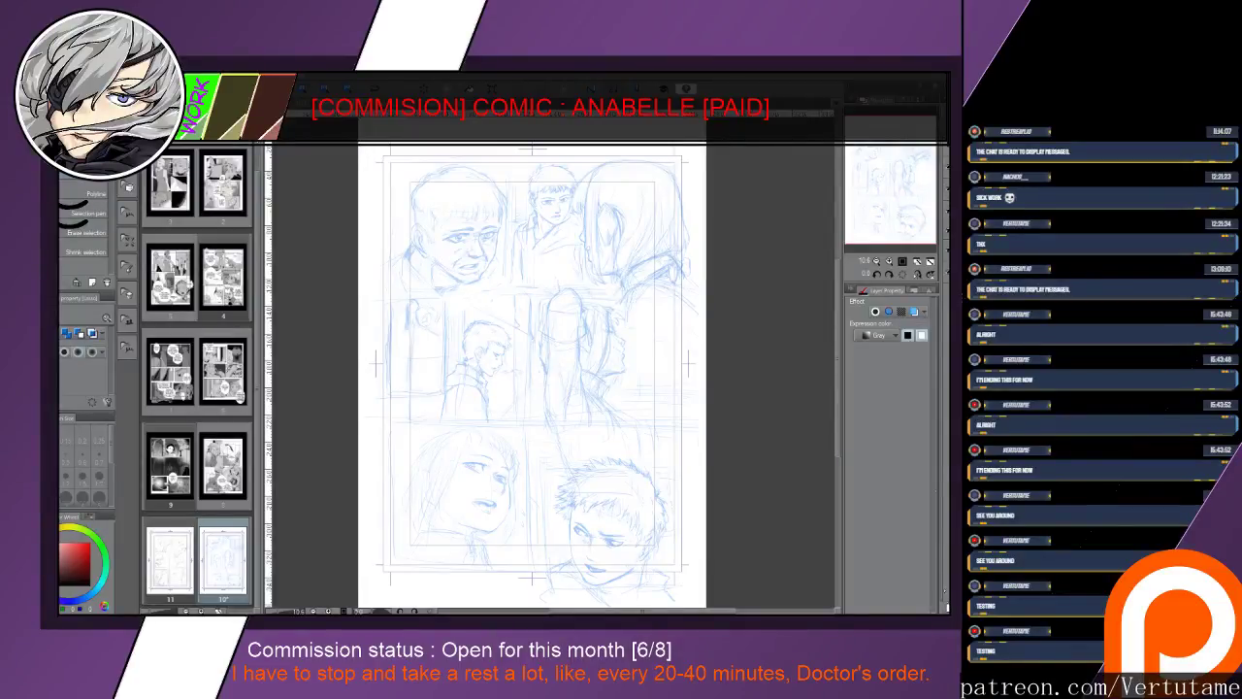
key("alt+bracketleft")
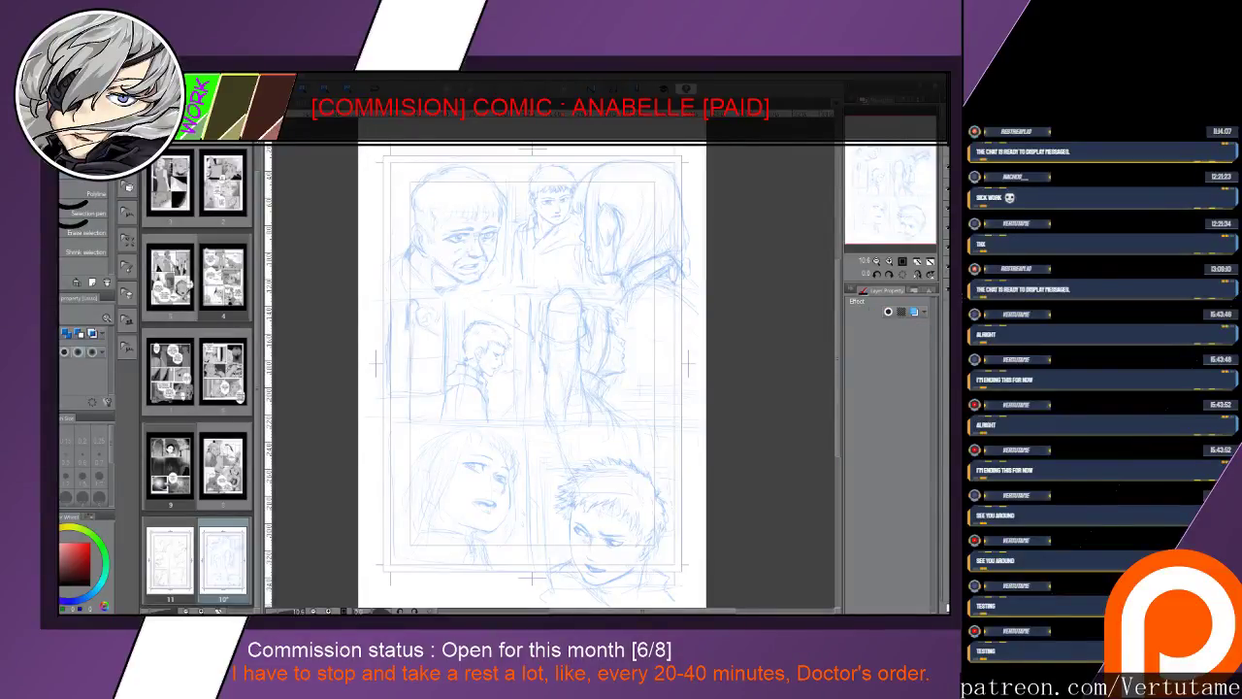
key("alt+bracketleft")
key("alt+bracketleft")
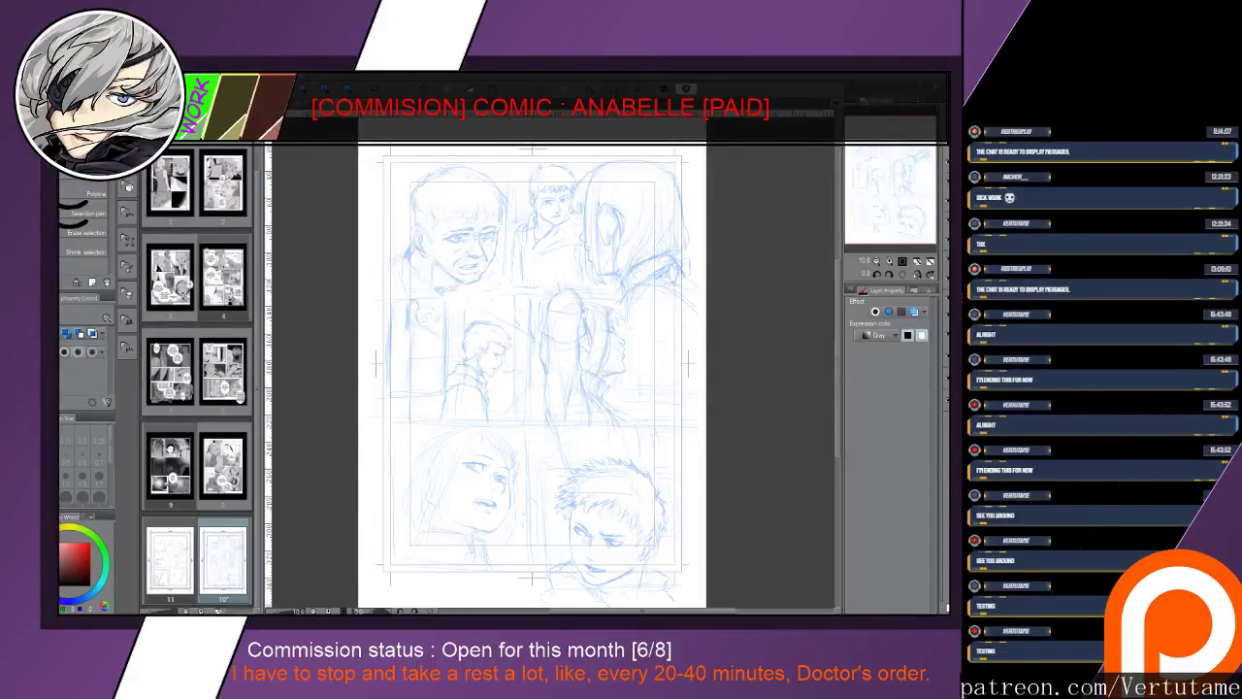
Ink the first jagged hair tufts beside the temple of the frowning man in page 10's upper corner panel, following the blue sketch
key("p")
key("h")
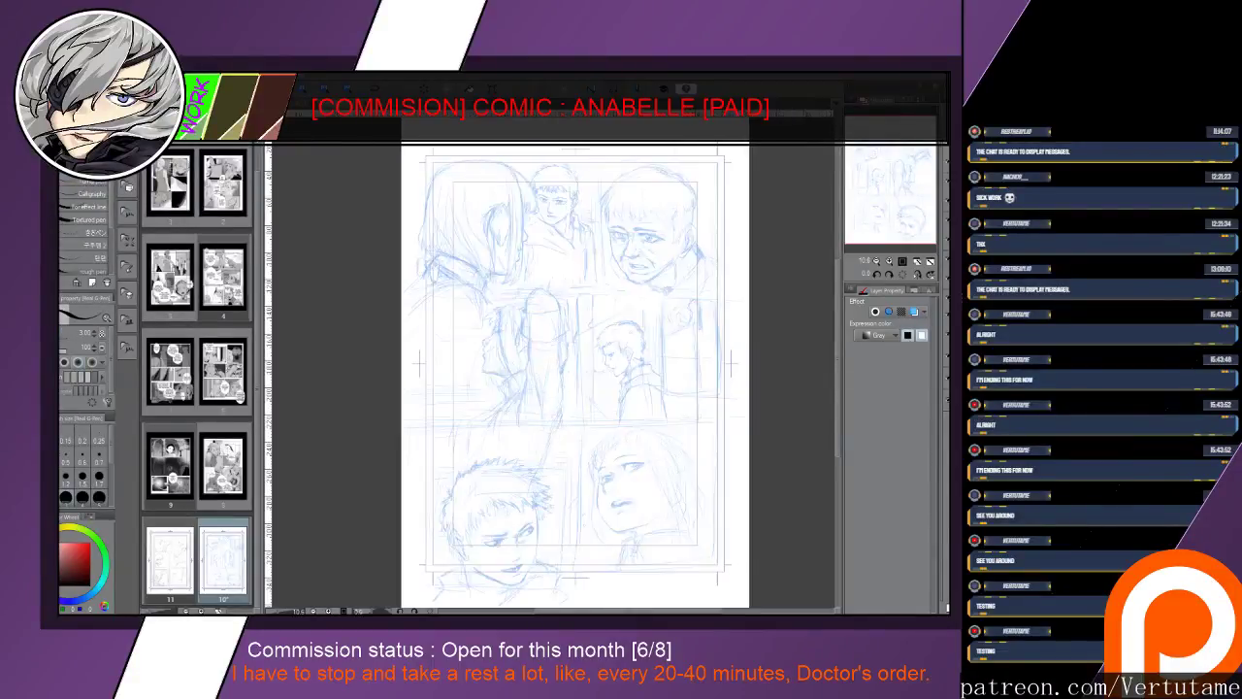
left_click_drag(543, 368, 482, 406)
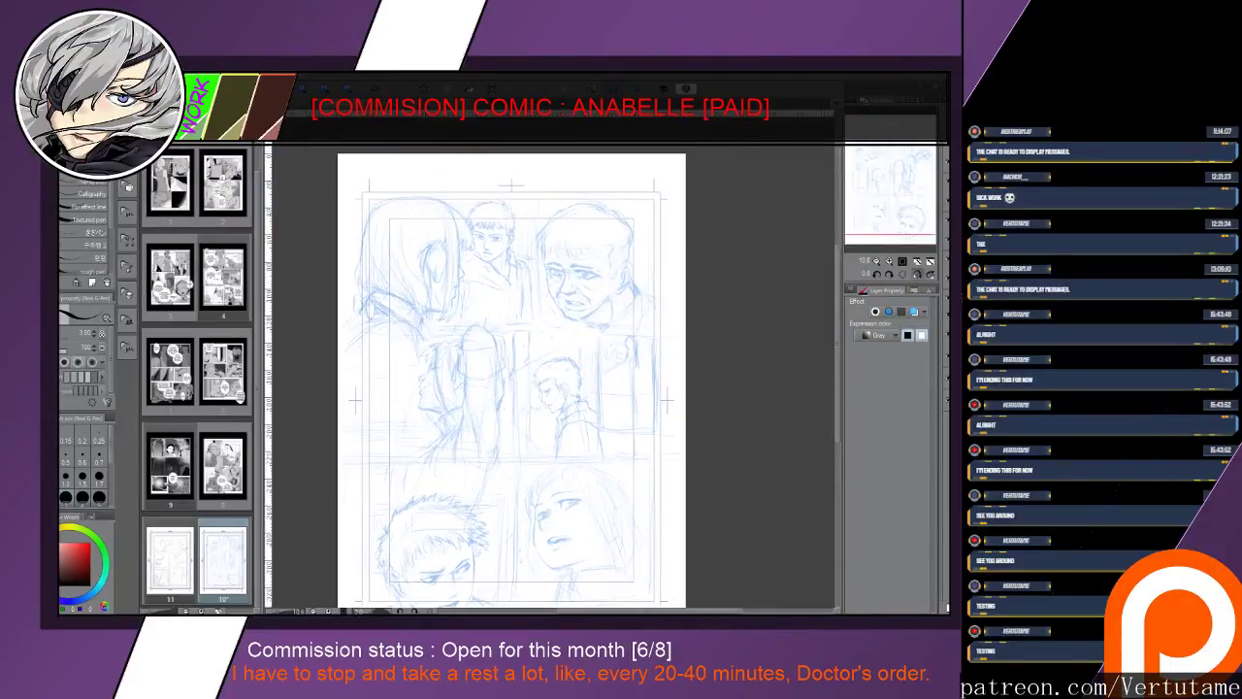
left_click_drag(562, 333, 521, 544)
scroll(566, 374, "up", 3)
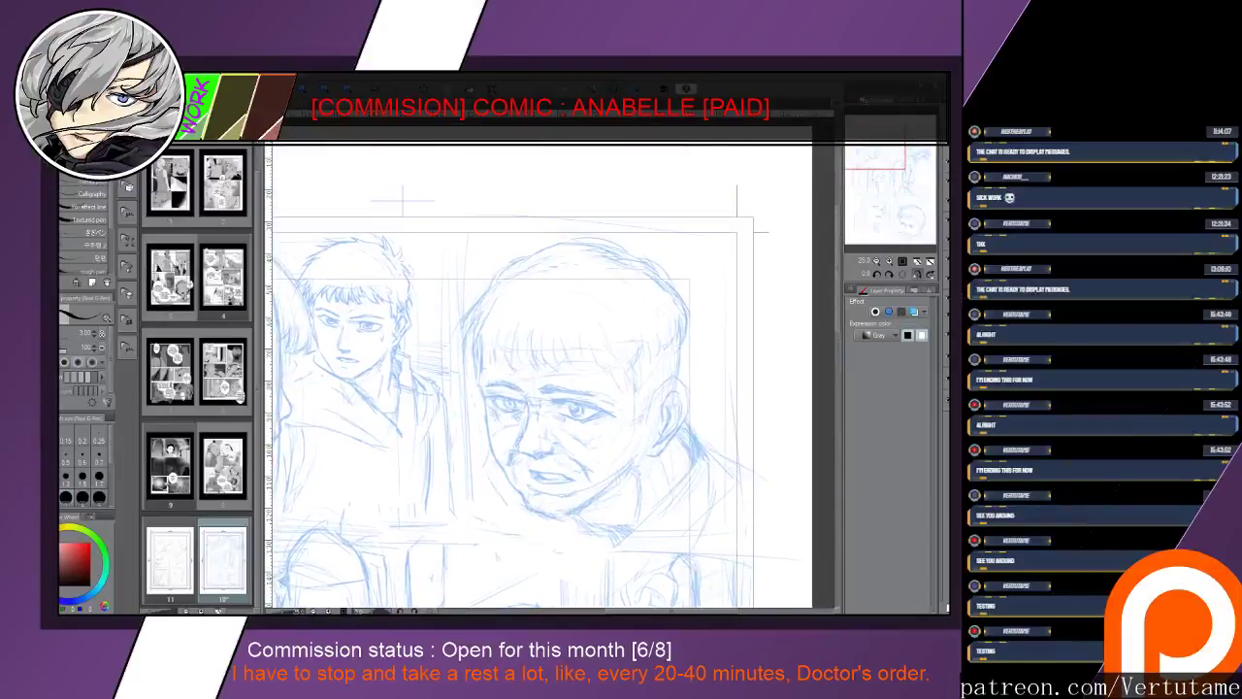
key("ctrl+plus")
key("ctrl+plus")
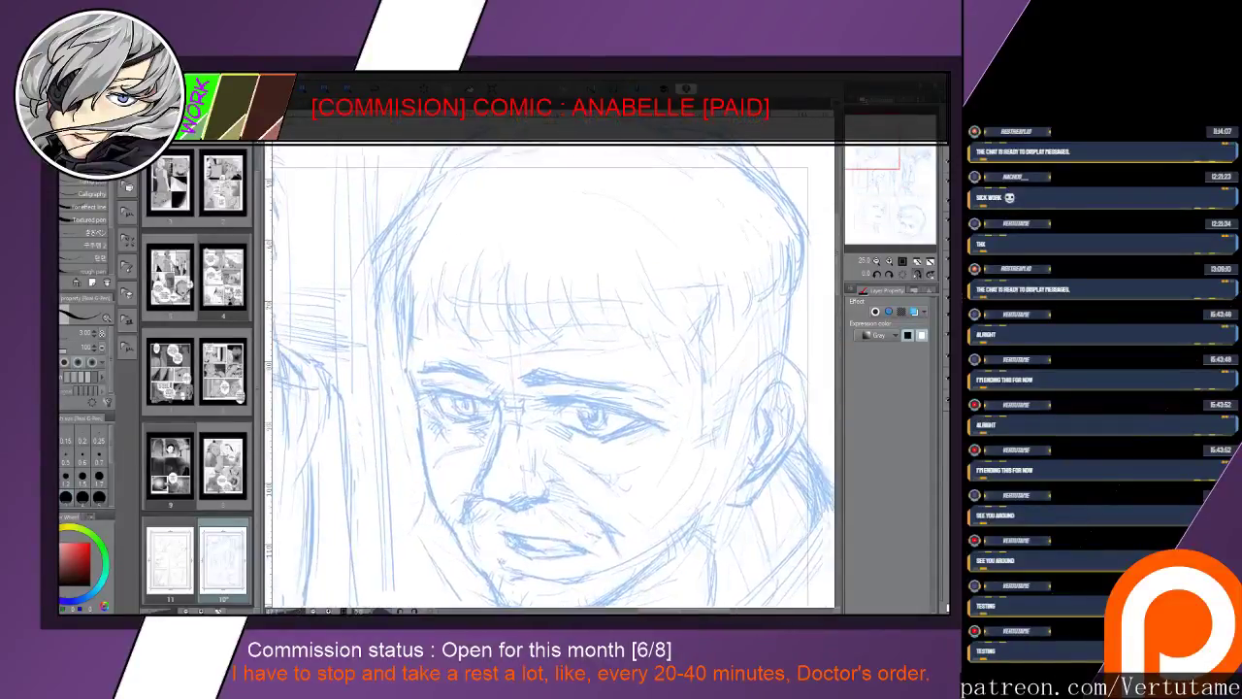
left_click_drag(485, 388, 583, 399)
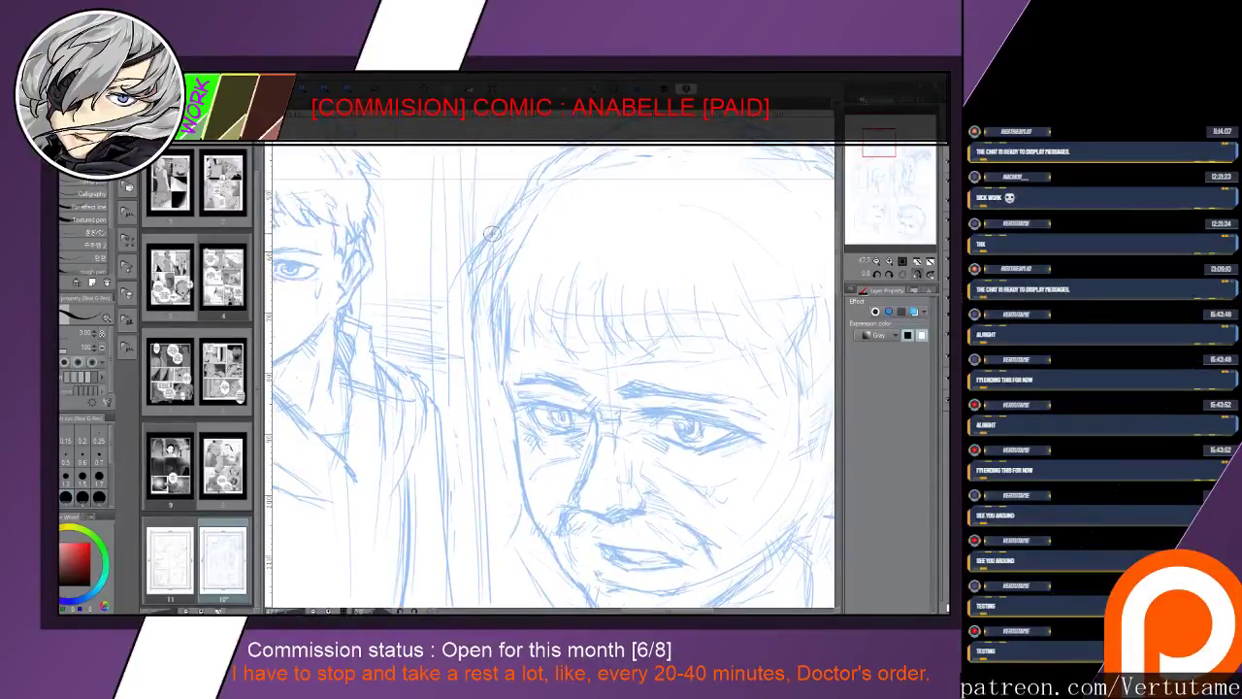
mouse_move(497, 227)
left_mouse_down()
mouse_move(462, 302)
mouse_move(483, 276)
mouse_move(477, 344)
left_mouse_up()
left_click_drag(485, 318, 500, 373)
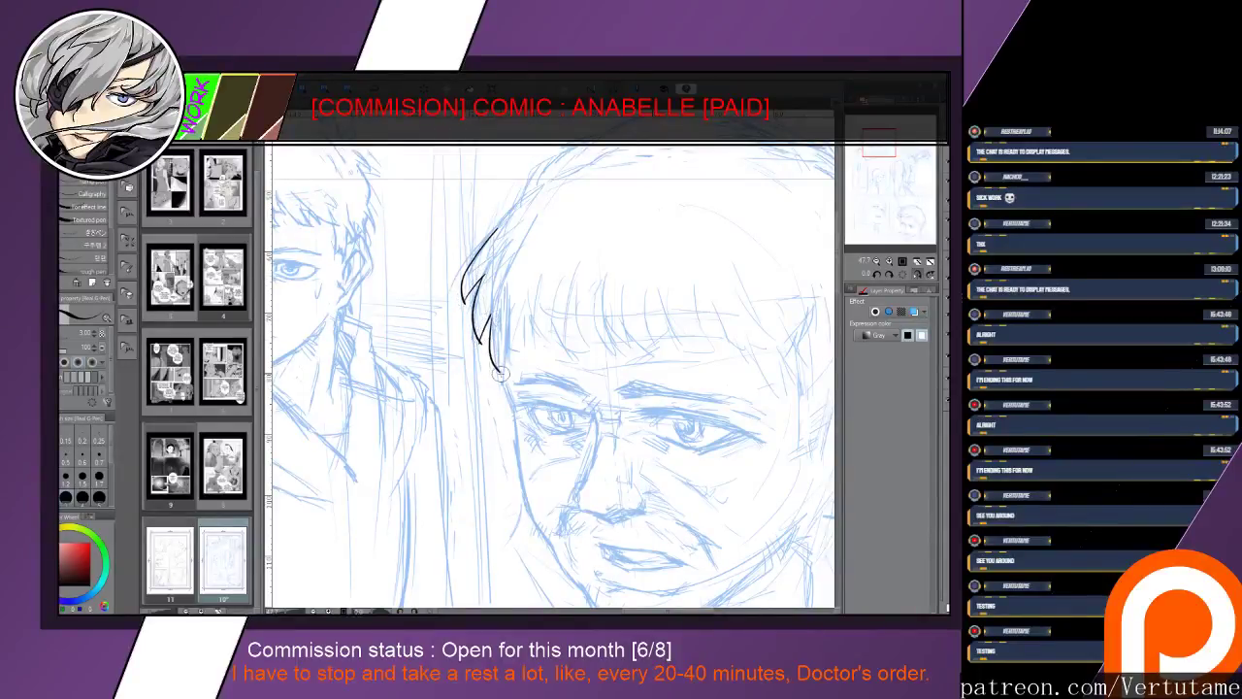
Clean up the inked hair tufts beside the man's temple and add another pointed tuft below them
key("e")
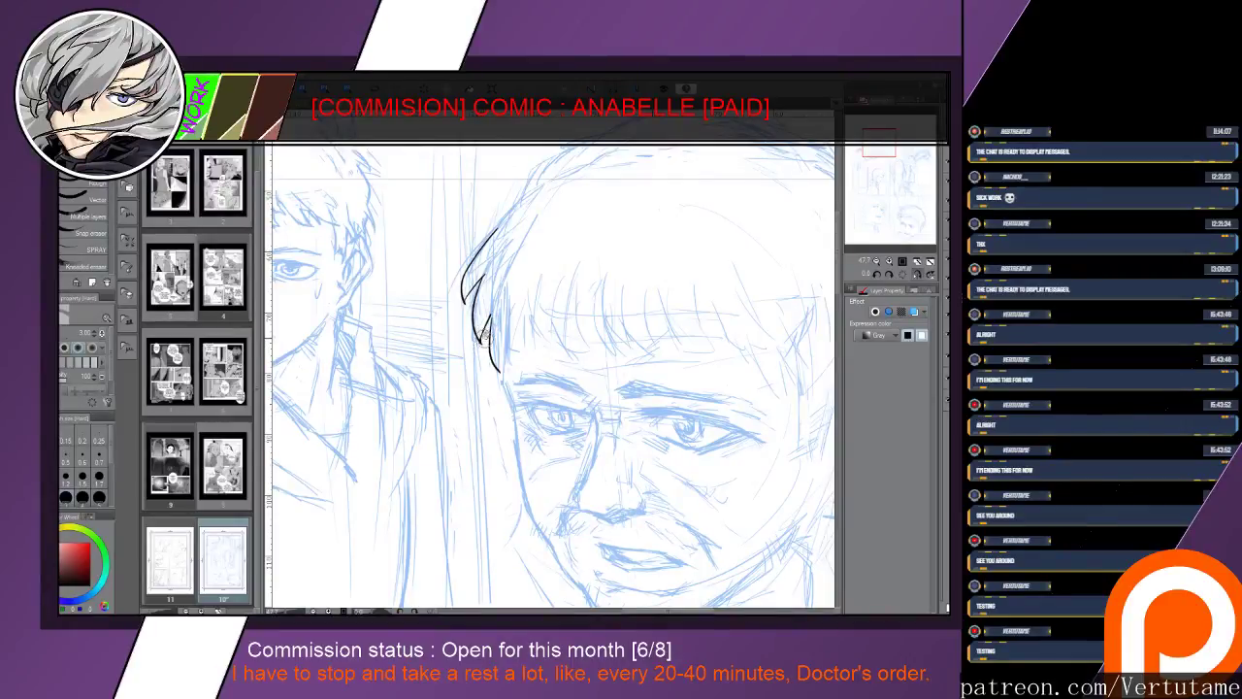
key("p")
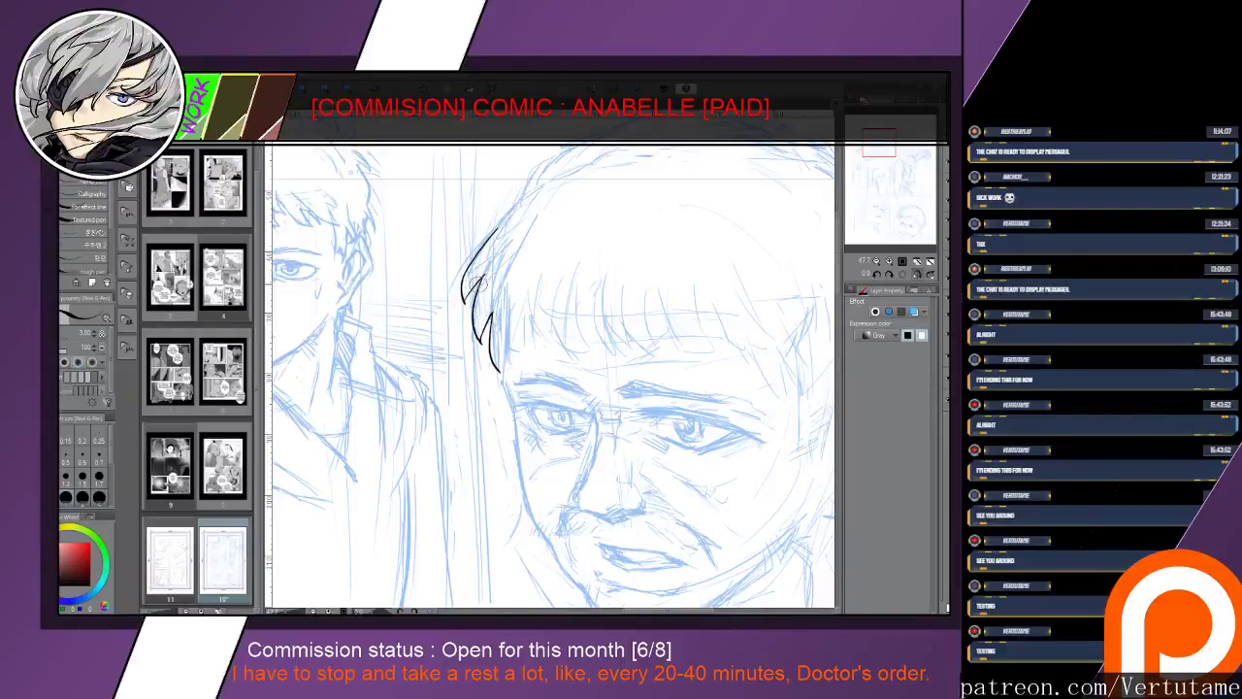
left_click_drag(483, 275, 472, 287)
left_click_drag(498, 371, 502, 350)
left_click_drag(501, 351, 513, 366)
mouse_move(514, 309)
left_mouse_down()
mouse_move(519, 356)
mouse_move(502, 360)
mouse_move(499, 345)
left_mouse_up()
Ink the man's cheek contour from the temple down to the chin and tidy the line
mouse_move(530, 288)
left_mouse_down()
mouse_move(538, 339)
mouse_move(565, 336)
mouse_move(536, 275)
mouse_move(527, 321)
mouse_move(522, 312)
mouse_move(546, 319)
mouse_move(516, 320)
mouse_move(505, 370)
mouse_move(500, 342)
mouse_move(517, 430)
mouse_move(475, 301)
mouse_move(489, 399)
mouse_move(554, 500)
left_mouse_up()
key("e")
key("p")
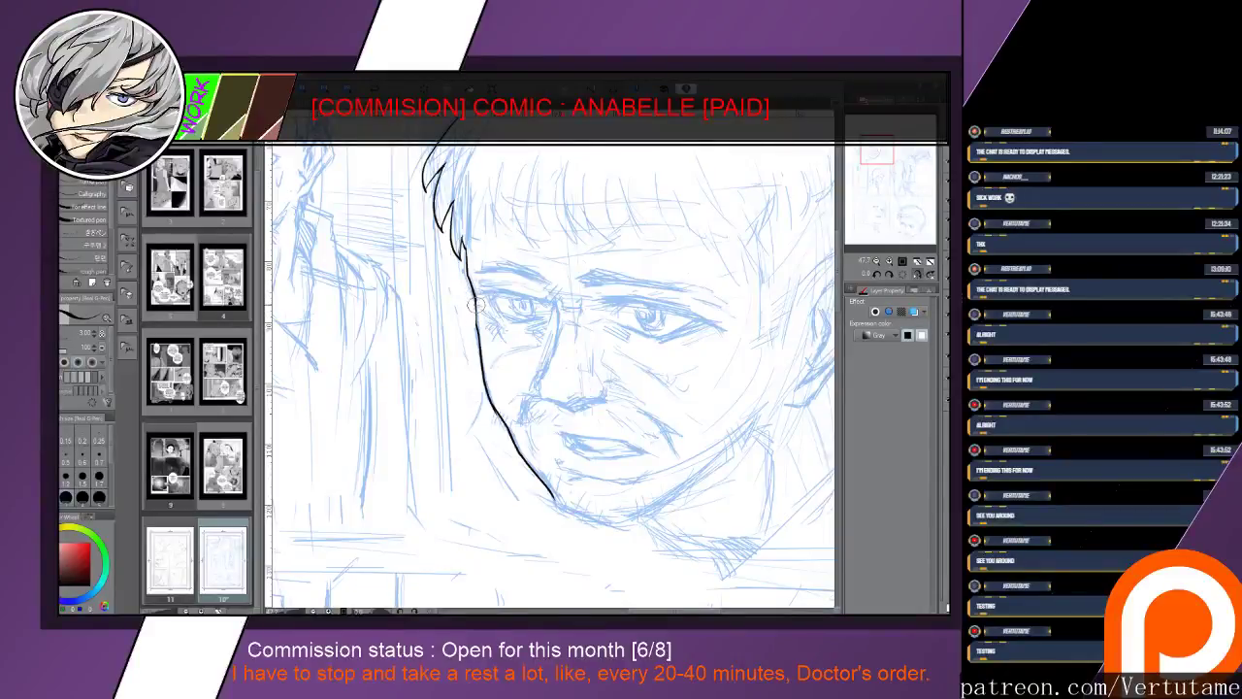
key("e")
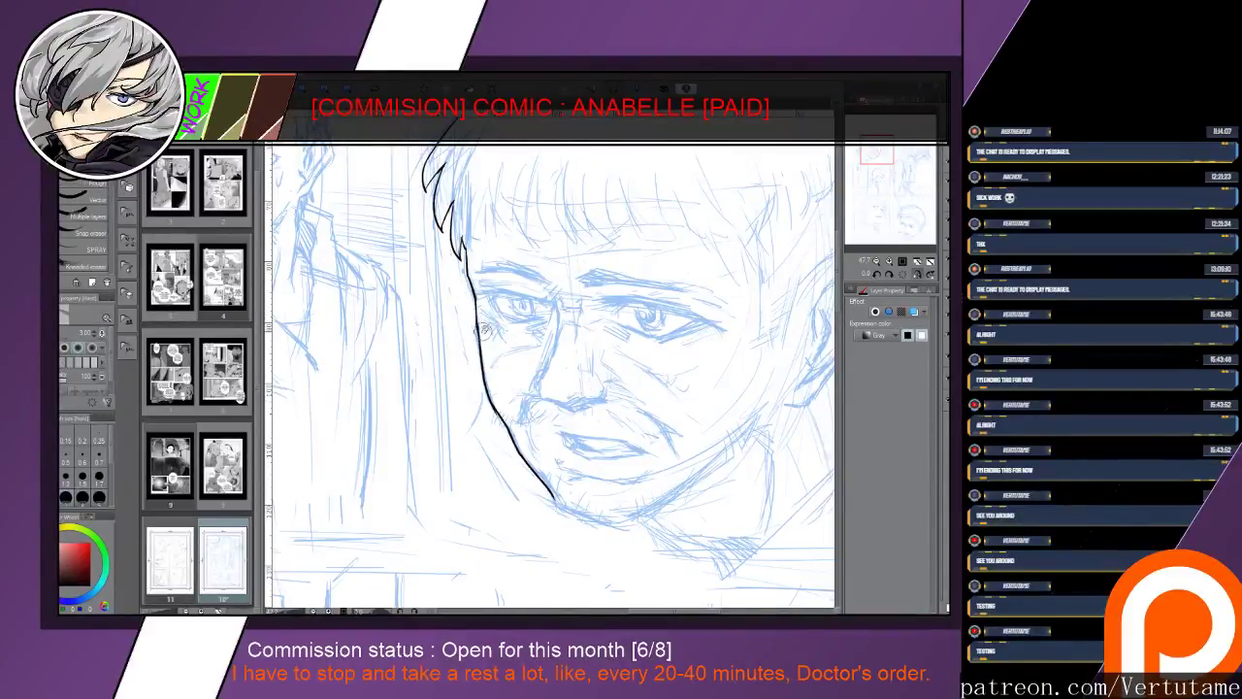
left_click_drag(500, 411, 560, 509)
key("p")
left_click_drag(491, 406, 554, 495)
key("e")
Ink the curve under the man's chin, continuing from the end of the cheek contour
mouse_move(553, 493)
left_mouse_down()
mouse_move(553, 509)
mouse_move(616, 485)
left_mouse_up()
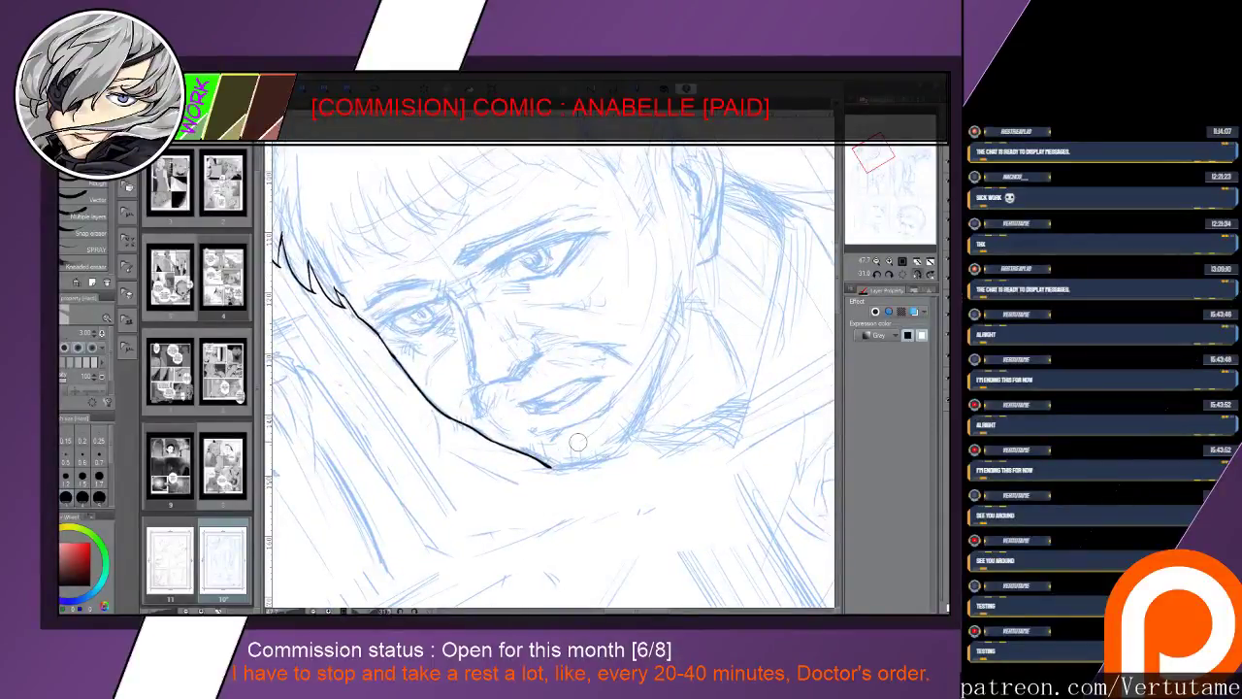
key("p")
left_click_drag(549, 466, 618, 451)
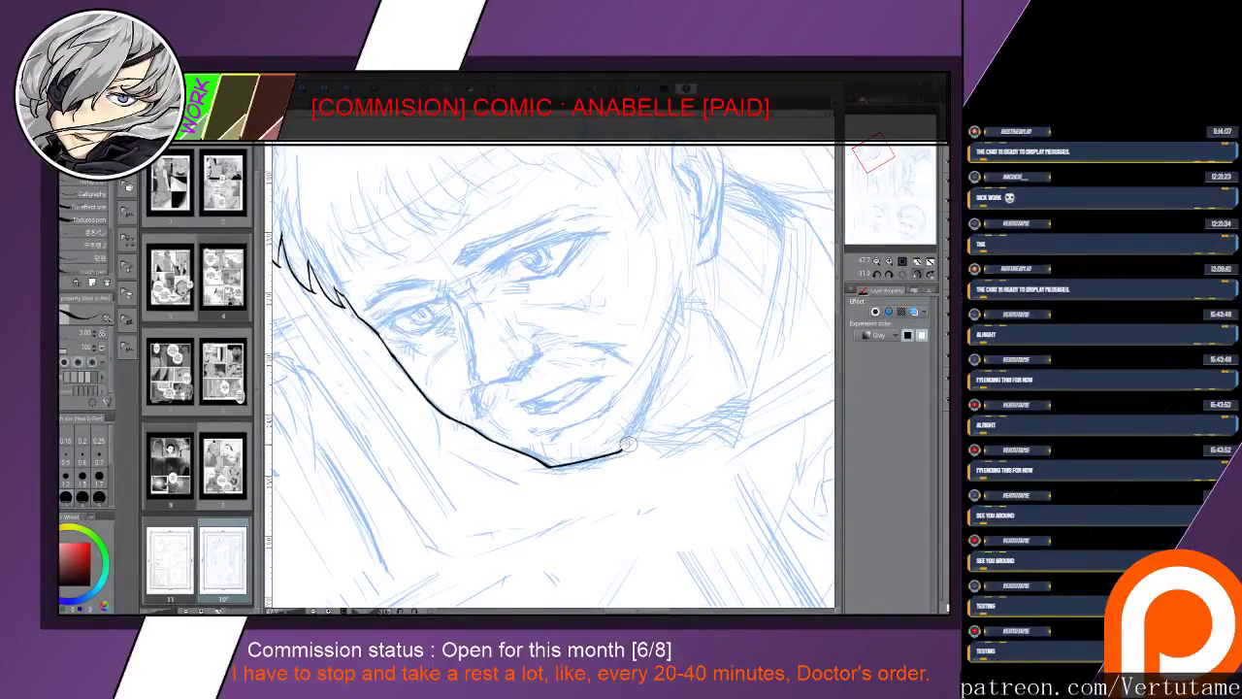
key("ctrl+z")
left_click_drag(621, 451, 508, 351)
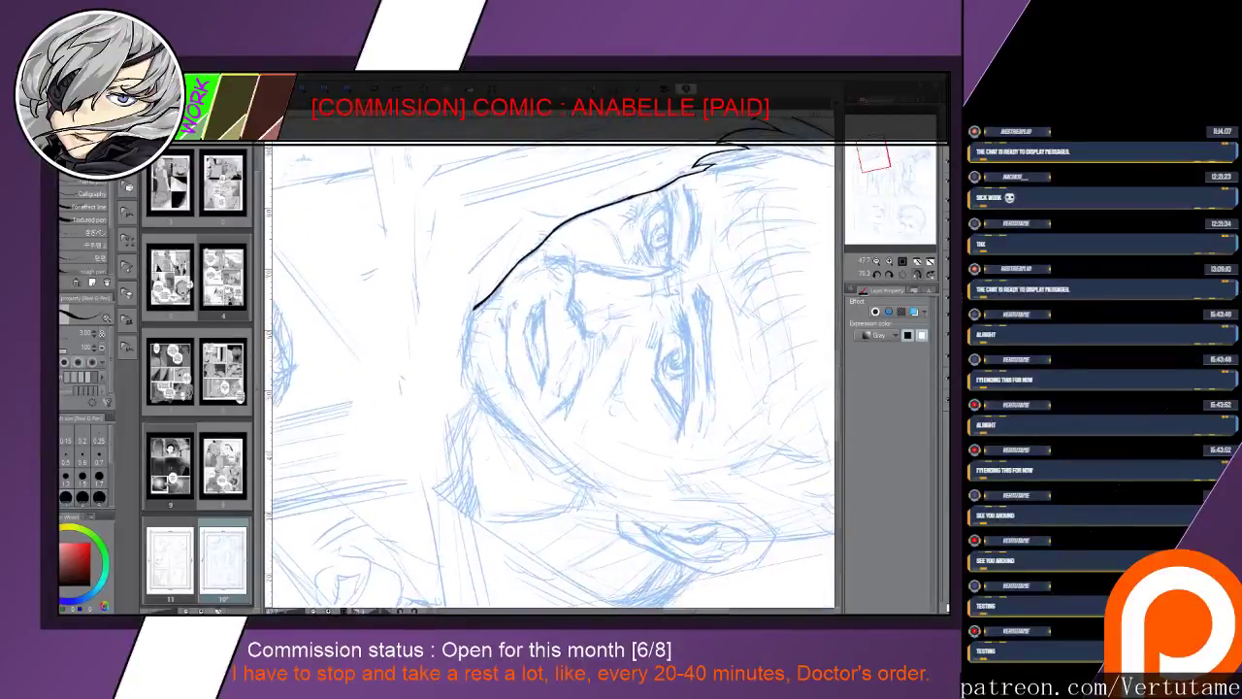
left_click_drag(470, 311, 471, 382)
key("ctrl+at")
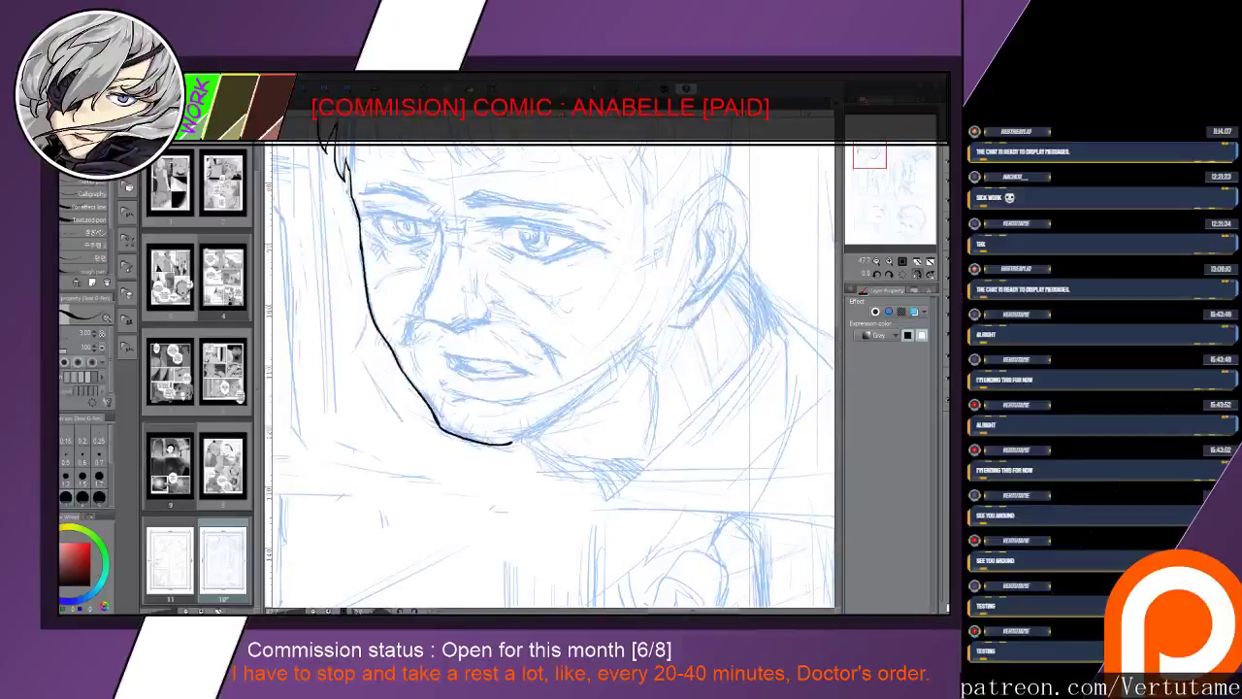
mouse_move(520, 437)
left_mouse_down()
mouse_move(551, 502)
mouse_move(564, 499)
left_mouse_up()
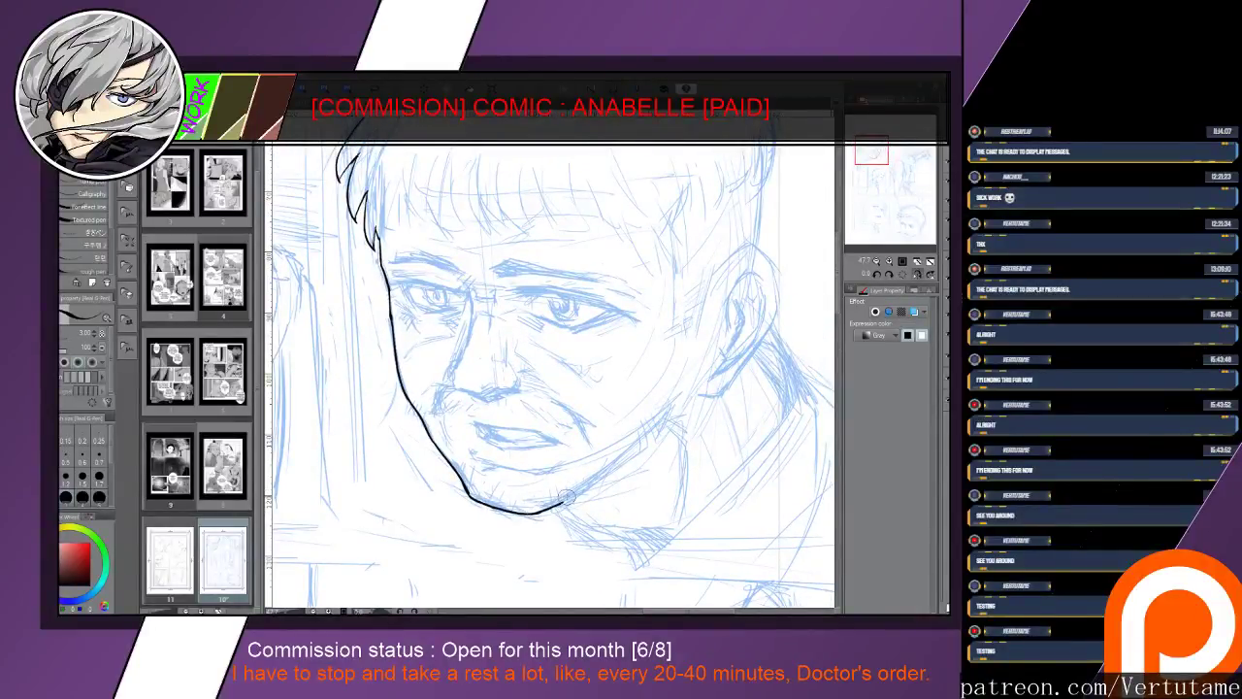
Ink the line from beneath the man's chin along the neck to the collar
key("h")
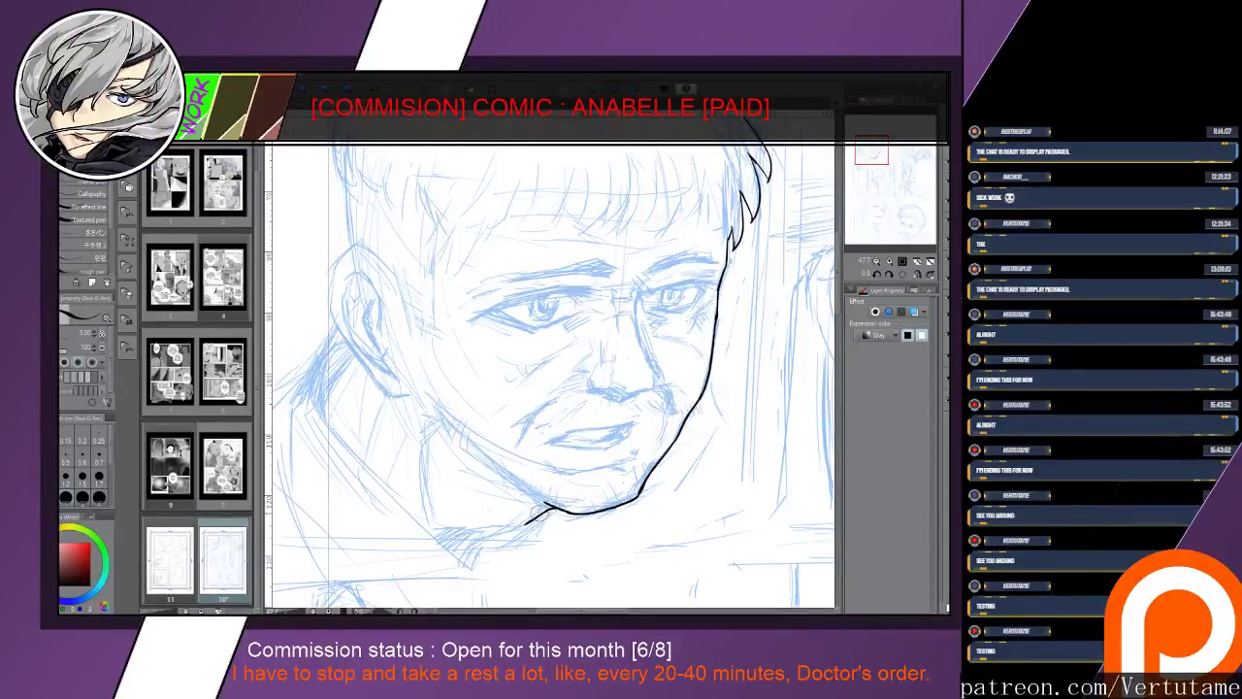
left_click_drag(549, 505, 524, 525)
mouse_move(463, 558)
left_mouse_down()
mouse_move(527, 521)
mouse_move(463, 560)
left_mouse_up()
mouse_move(534, 542)
left_mouse_down()
mouse_move(596, 510)
mouse_move(704, 522)
left_mouse_up()
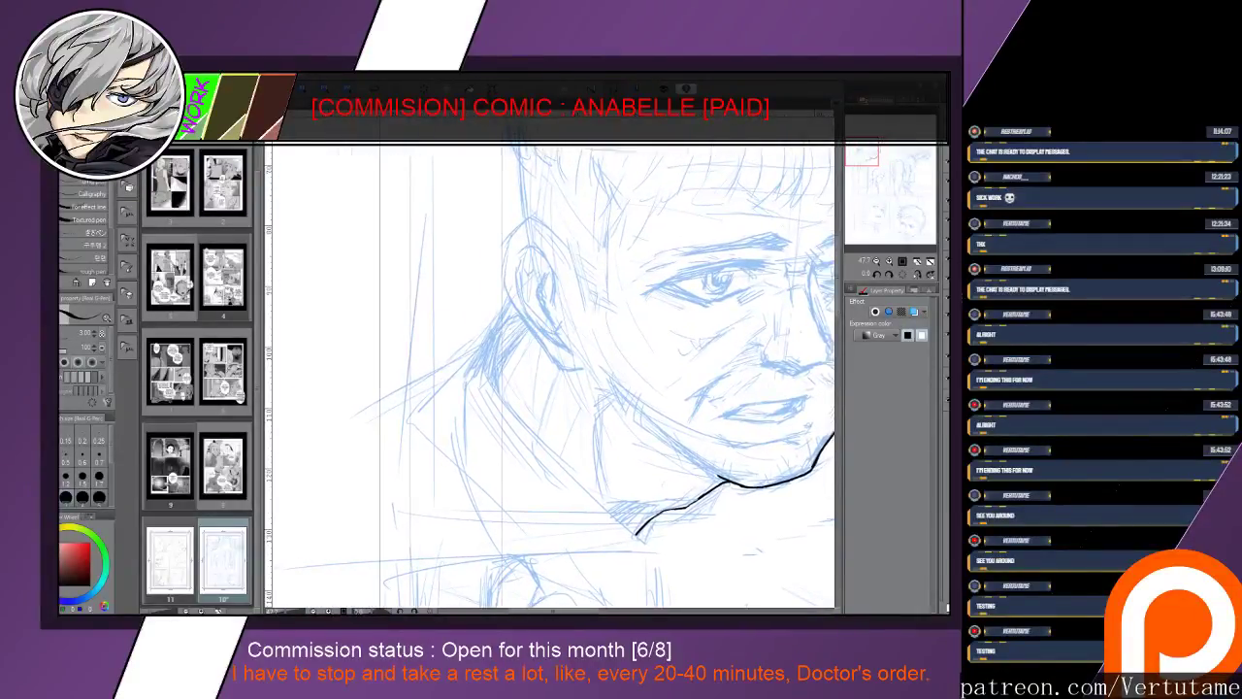
Ink the outline across the top of the man's head and down the back to the first hair tufts
mouse_move(514, 253)
left_mouse_down()
mouse_move(506, 310)
mouse_move(403, 495)
mouse_move(422, 501)
left_mouse_up()
mouse_move(452, 308)
left_mouse_down()
mouse_move(477, 271)
mouse_move(581, 216)
mouse_move(652, 217)
left_mouse_up()
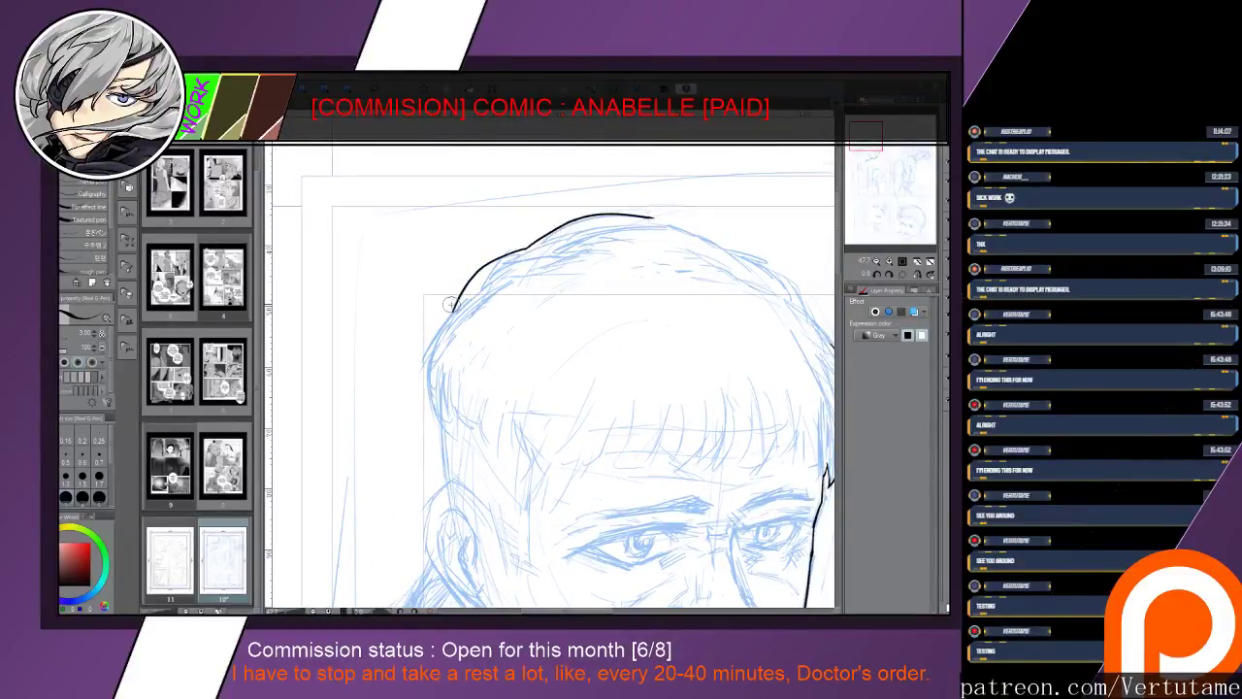
mouse_move(452, 306)
left_mouse_down()
mouse_move(416, 393)
mouse_move(425, 377)
mouse_move(434, 431)
left_mouse_up()
key("e")
key("p")
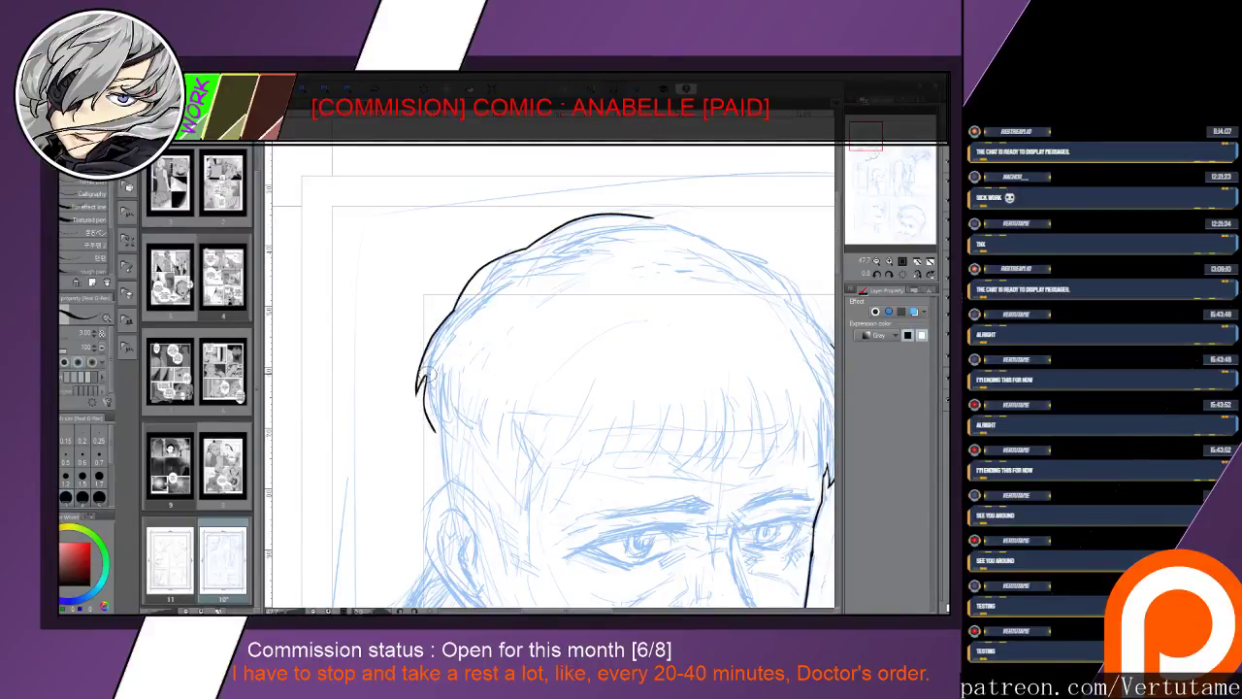
Redraw the small hair tufts at the back of the man's head and extend the hairline down to the ear
mouse_move(425, 378)
left_mouse_down()
mouse_move(417, 391)
mouse_move(433, 425)
left_mouse_up()
key("e")
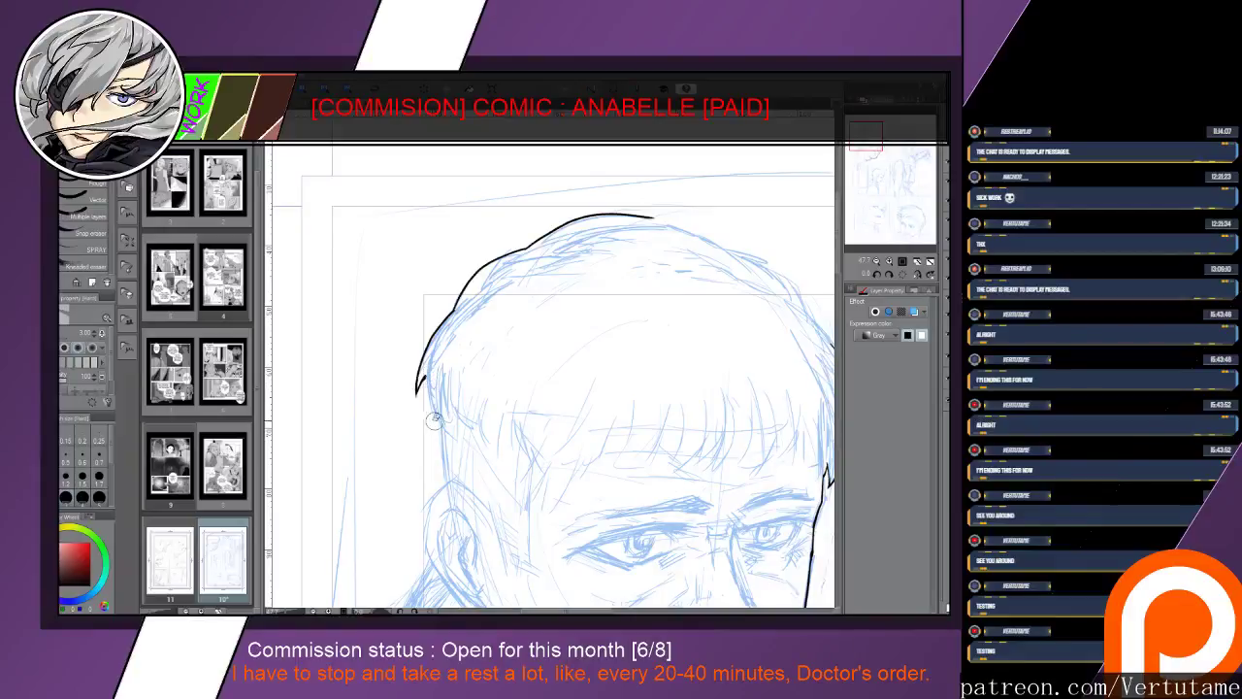
key("p")
mouse_move(425, 378)
left_mouse_down()
mouse_move(431, 436)
mouse_move(434, 418)
left_mouse_up()
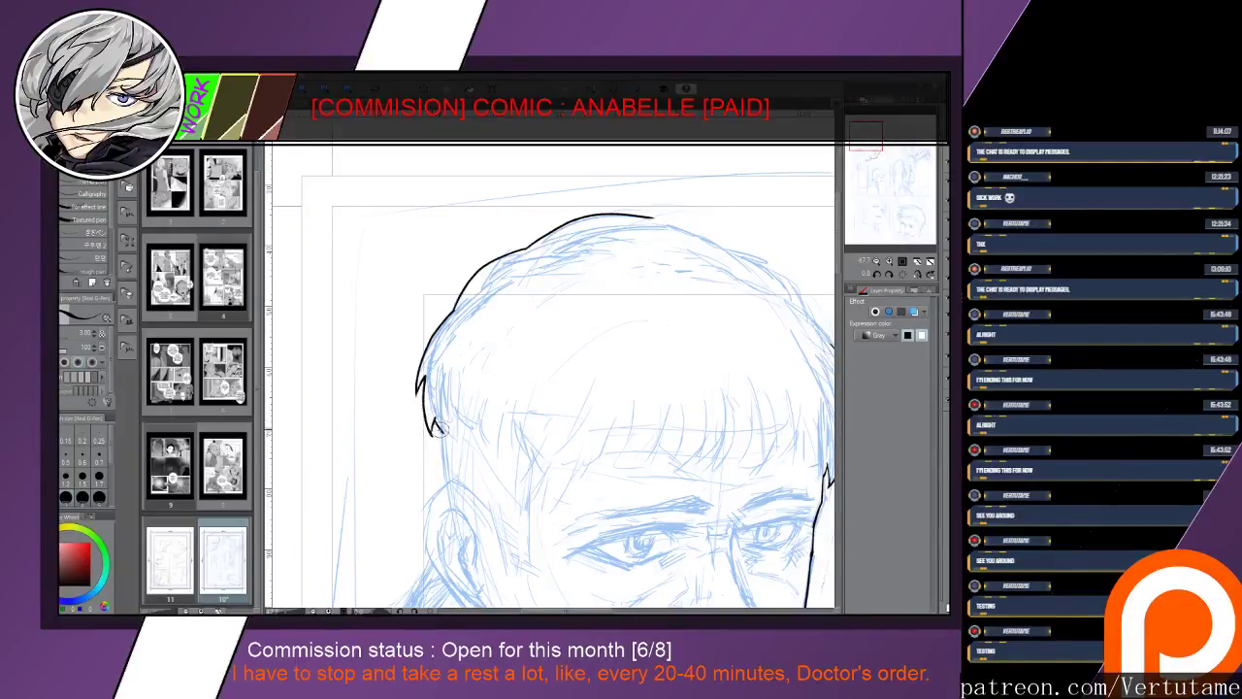
key("e")
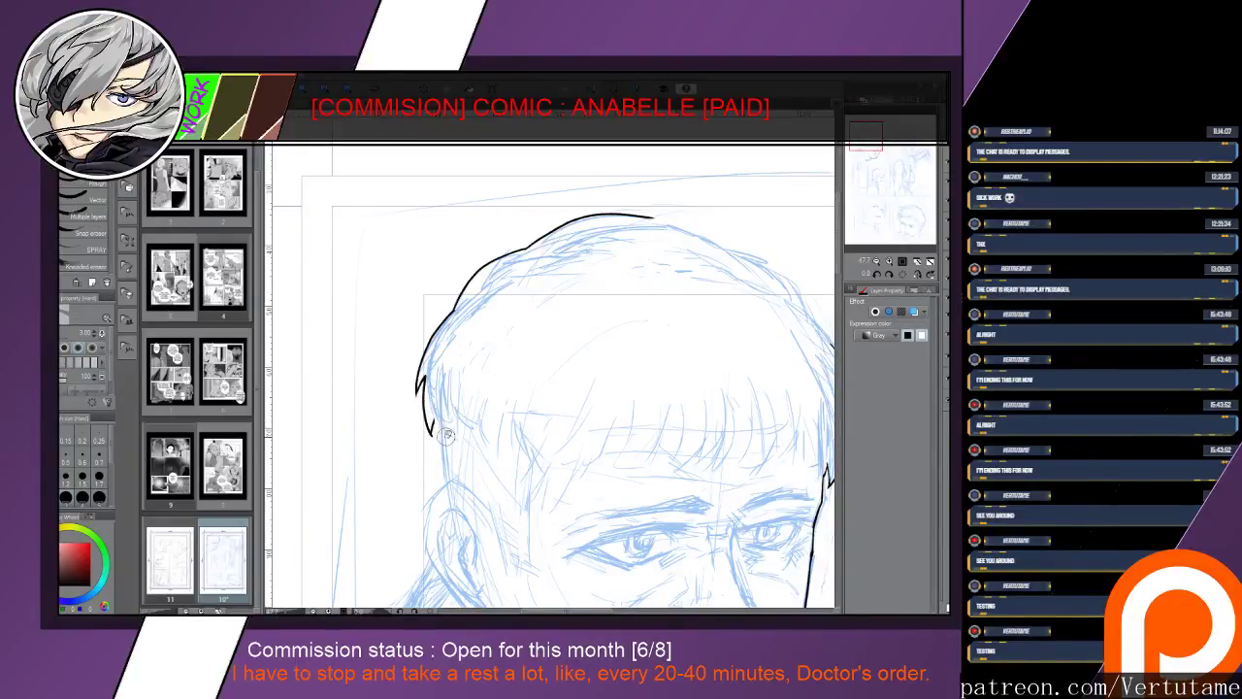
key("p")
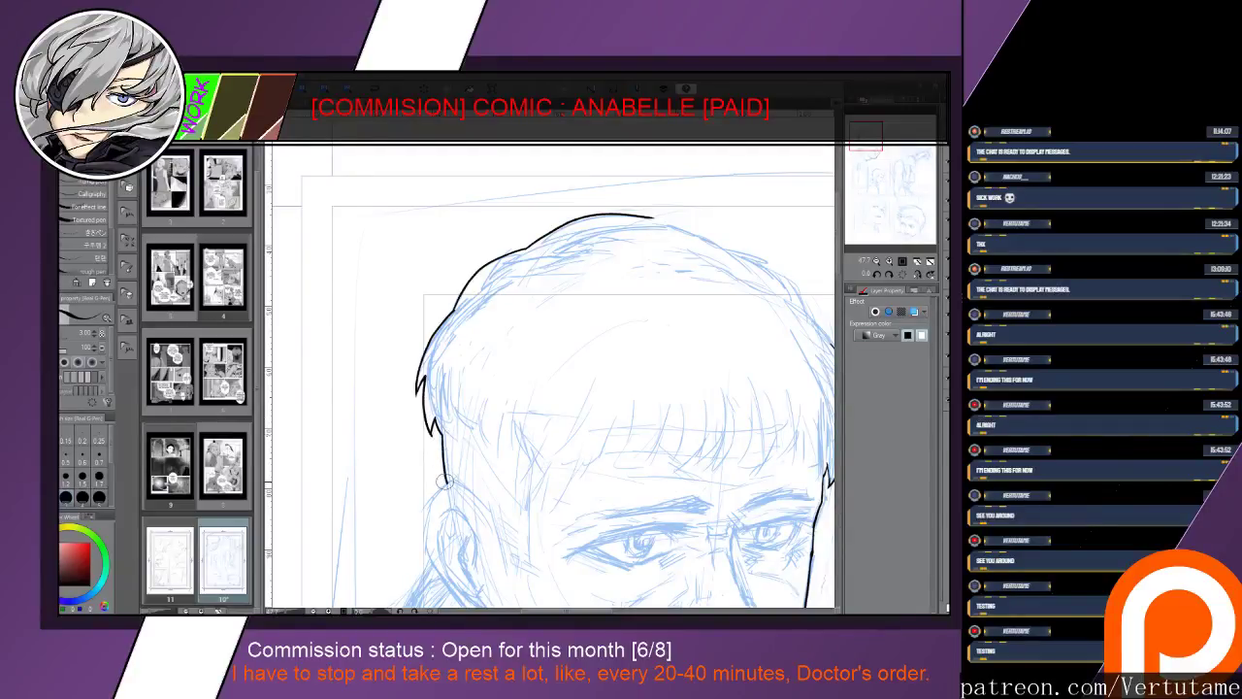
Ink the outer contour from the man's ear down the back of the neck and along the shoulder
mouse_move(445, 475)
left_mouse_down()
mouse_move(487, 364)
mouse_move(464, 393)
mouse_move(474, 433)
left_mouse_up()
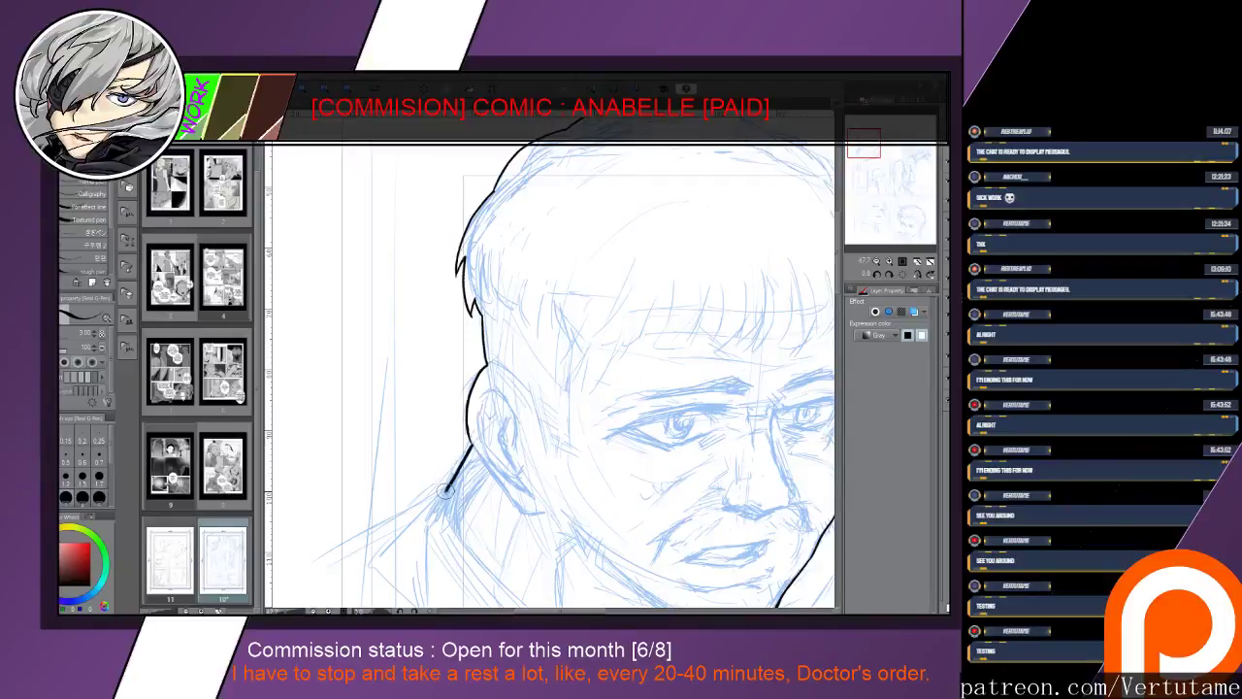
mouse_move(471, 441)
left_mouse_down()
mouse_move(403, 529)
mouse_move(460, 484)
left_mouse_up()
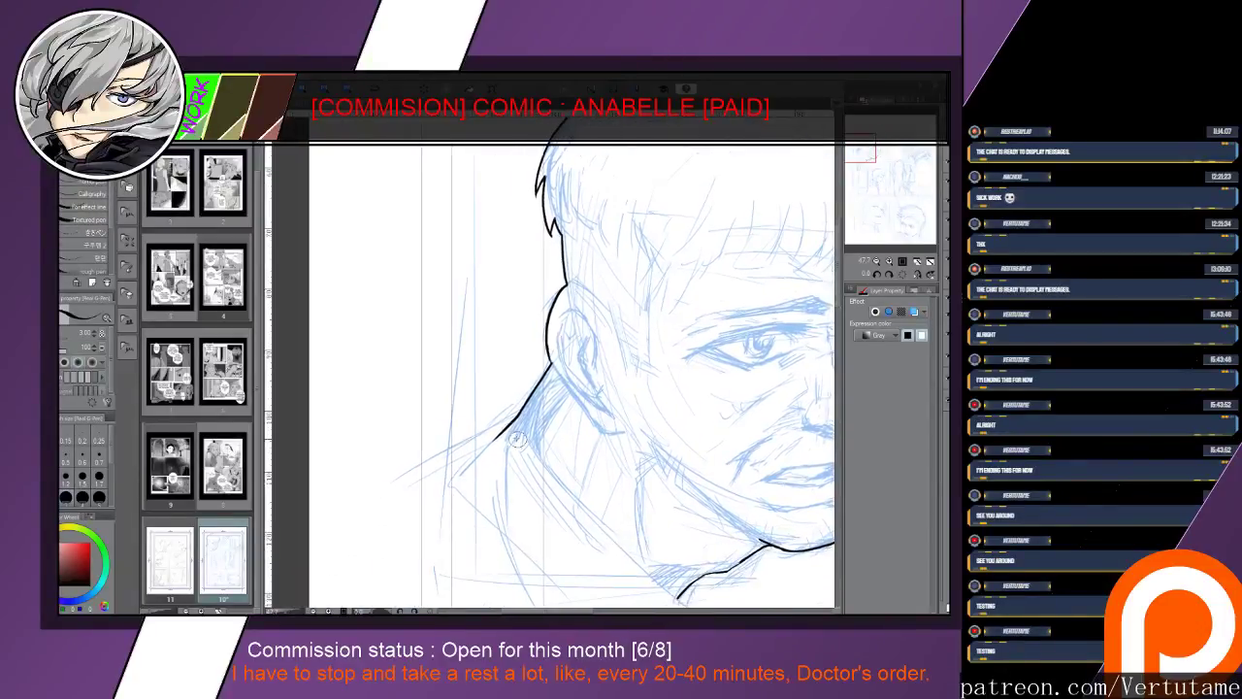
key("e")
mouse_move(492, 444)
left_mouse_down()
mouse_move(509, 426)
mouse_move(404, 477)
left_mouse_up()
key("p")
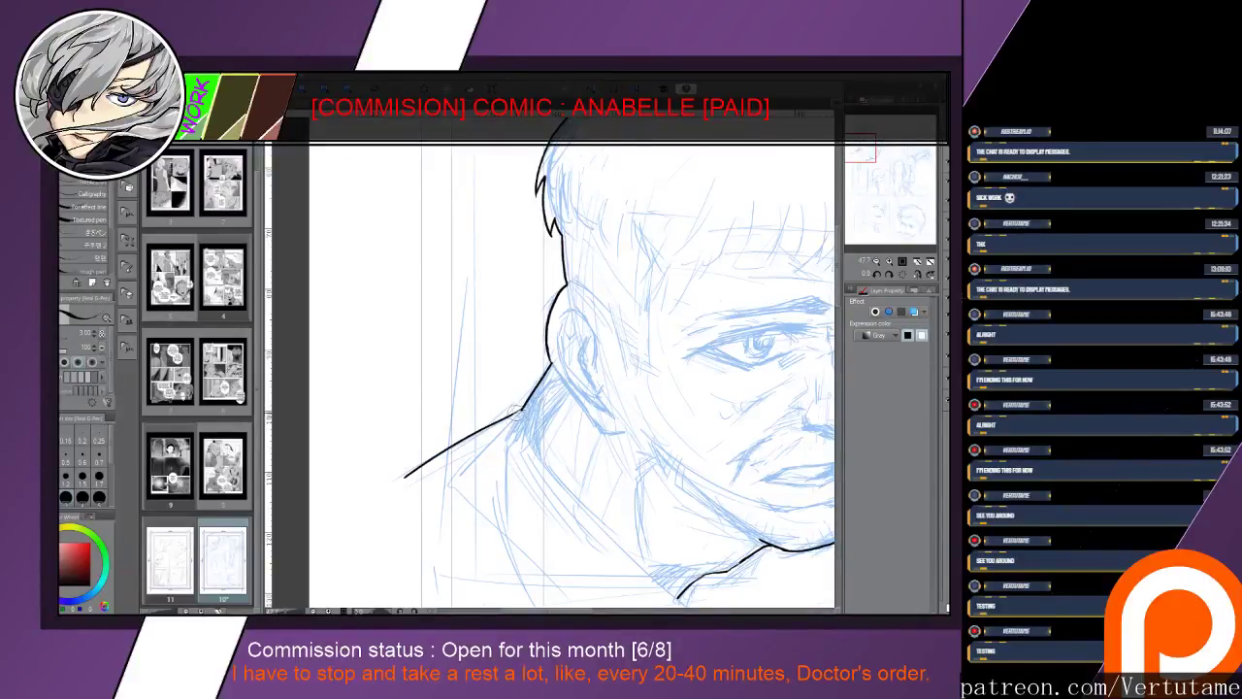
mouse_move(531, 398)
left_mouse_down()
mouse_move(325, 364)
mouse_move(354, 284)
left_mouse_up()
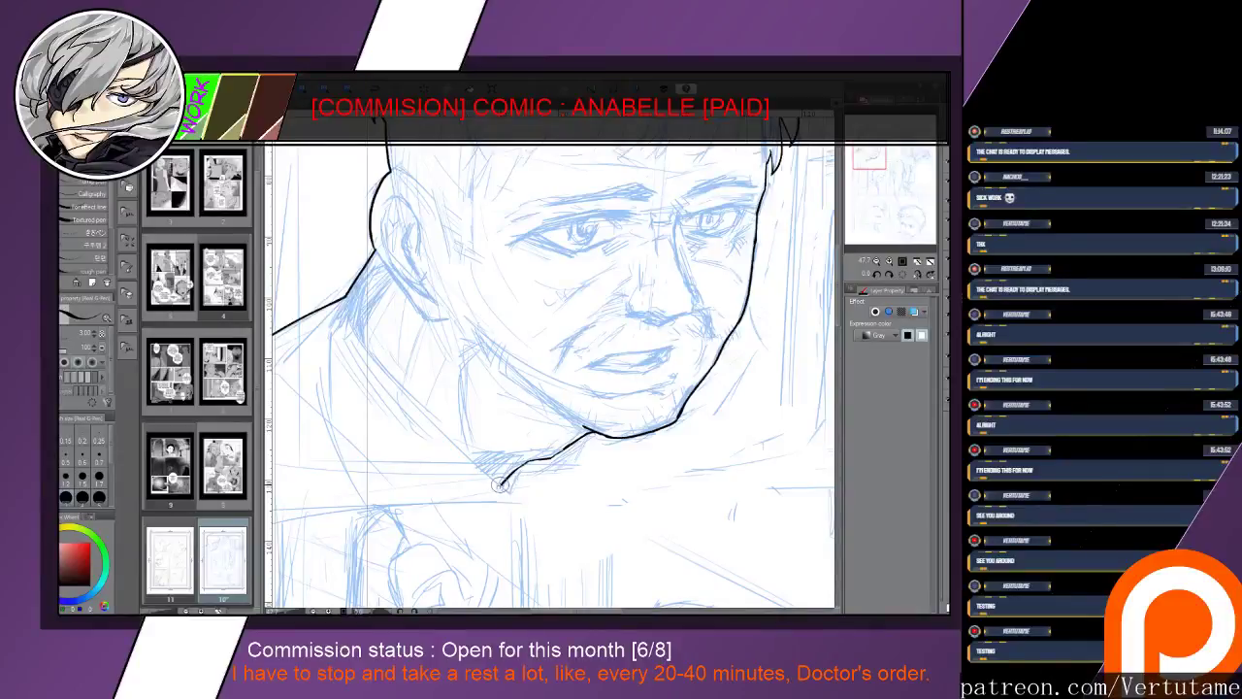
Ink the short collar tip where the front neck line ends and trim its excess
left_click_drag(499, 484, 511, 494)
key("e")
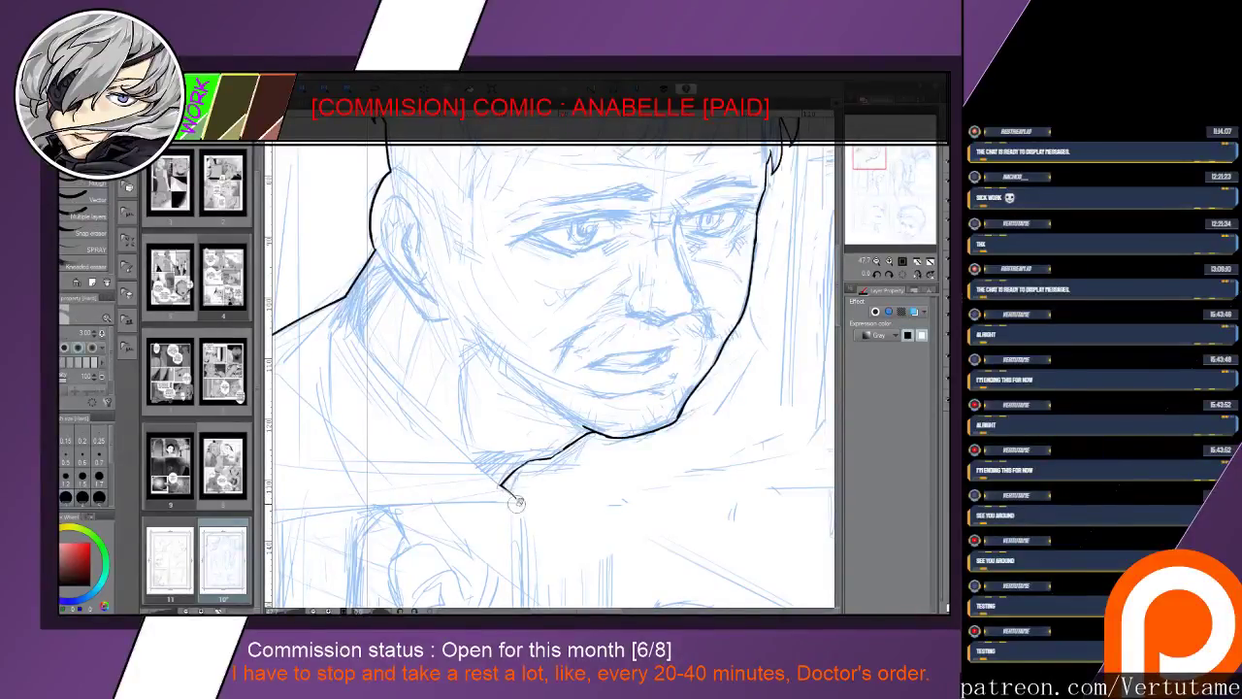
key("h")
key("p")
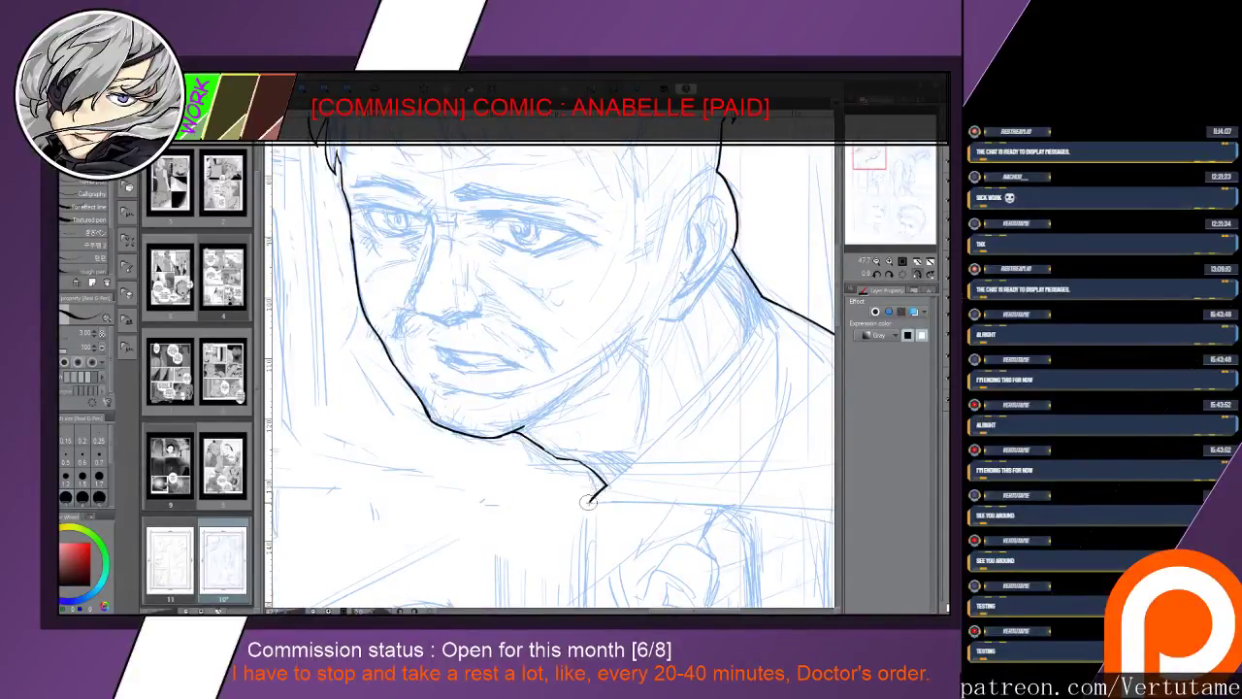
mouse_move(589, 492)
left_mouse_down()
mouse_move(623, 498)
mouse_move(611, 514)
mouse_move(662, 499)
mouse_move(654, 594)
mouse_move(648, 501)
left_mouse_up()
Ink the far side of the man's collar as an angled line out from the cheek and down toward the panel edge
key("ctrl+minus")
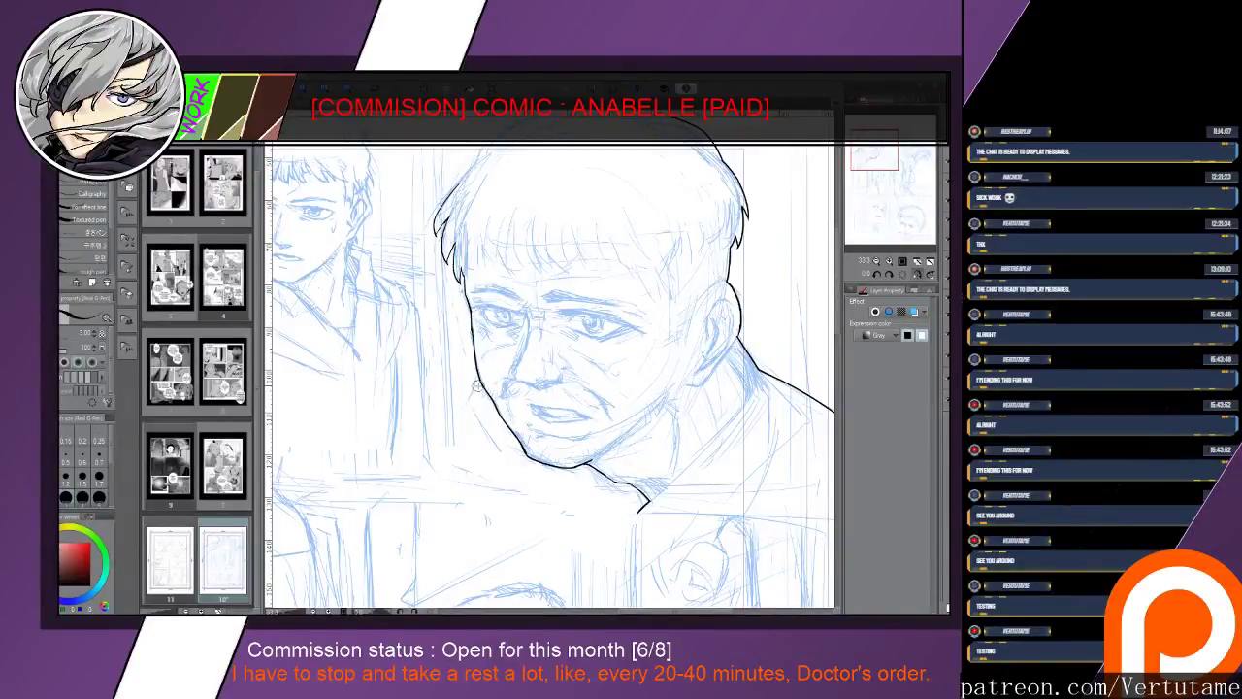
left_click_drag(480, 384, 422, 437)
key("ctrl+z")
mouse_move(480, 383)
left_mouse_down()
mouse_move(434, 418)
mouse_move(465, 482)
left_mouse_up()
key("ctrl+z")
left_click_drag(433, 418, 453, 469)
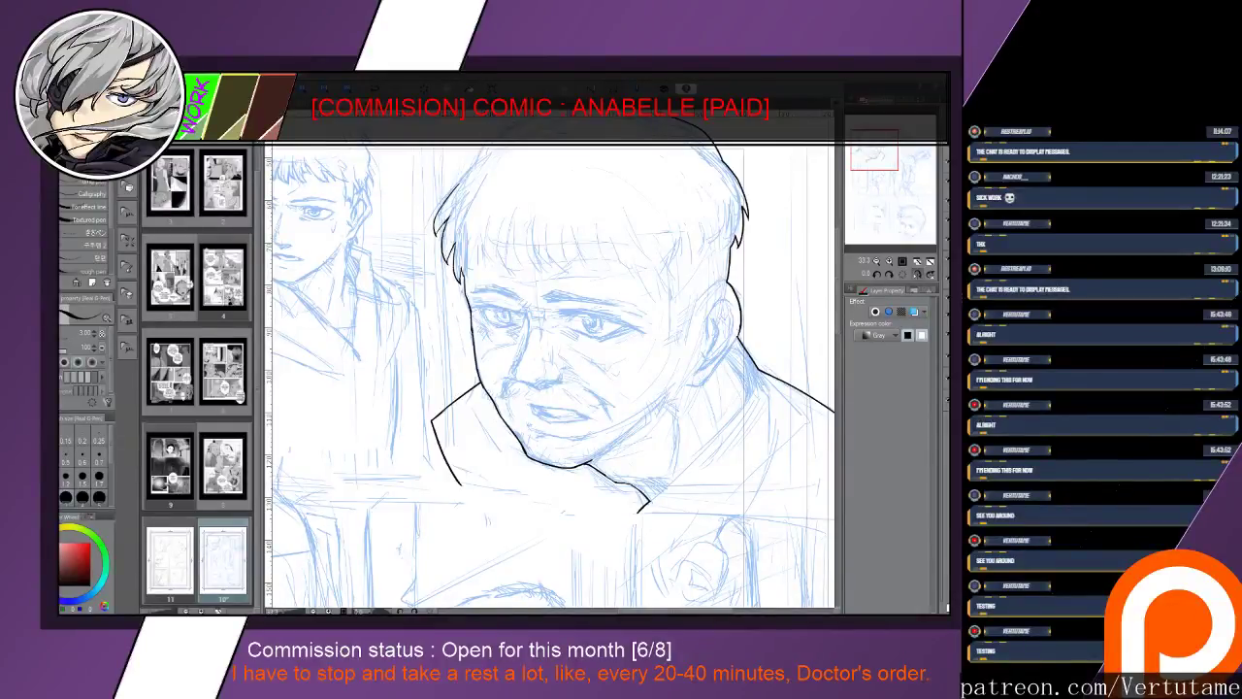
Ink the near collar edge curving from the back of the neck to the collar tip, and select the blue sketch layer
key("h")
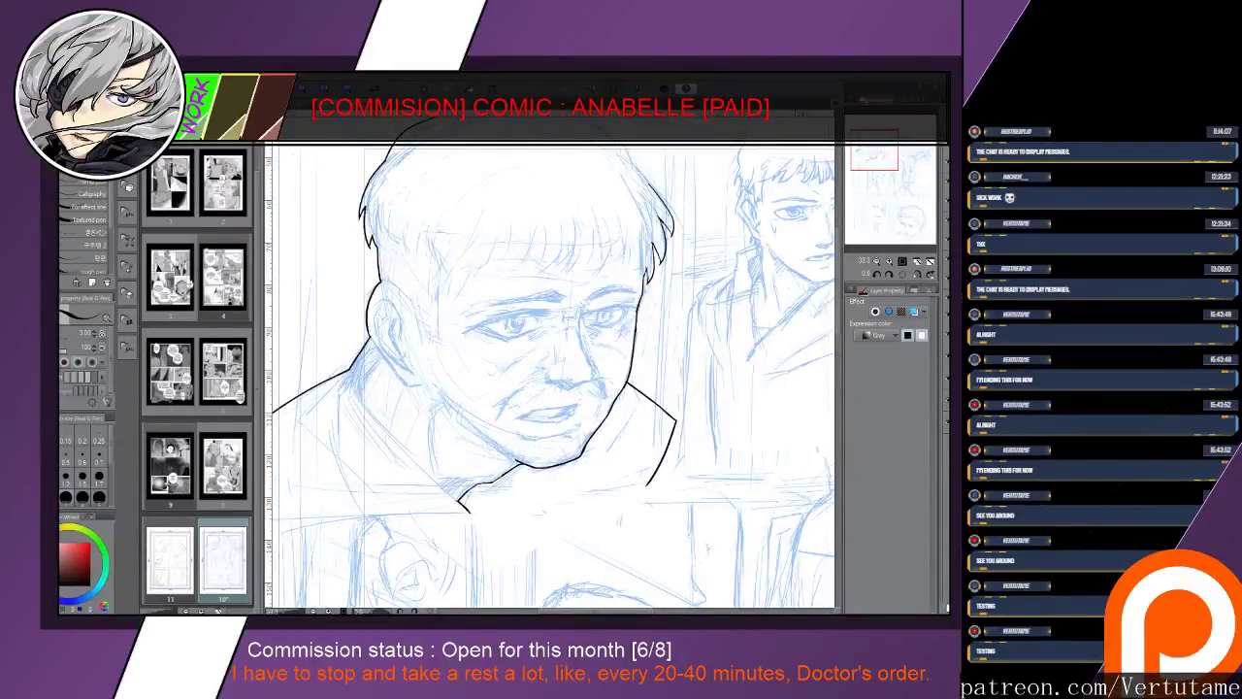
mouse_move(364, 342)
left_mouse_down()
mouse_move(368, 396)
mouse_move(443, 493)
left_mouse_up()
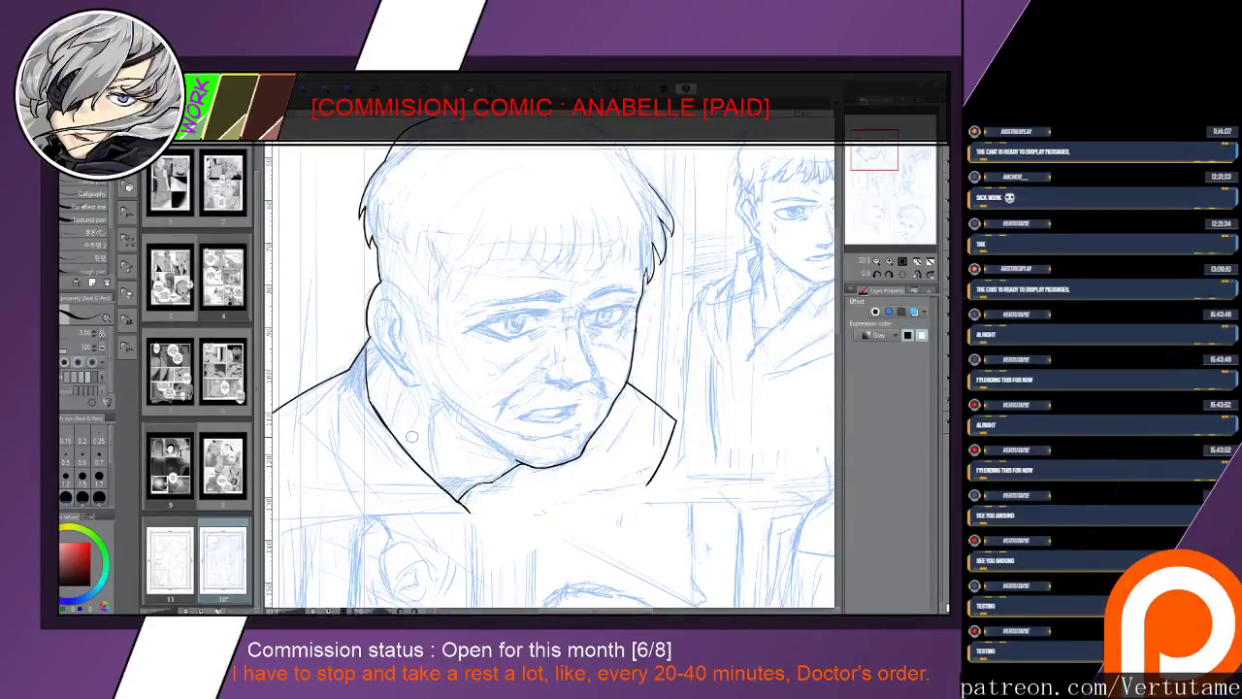
key("ctrl+z")
key("ctrl+z")
mouse_move(370, 338)
left_mouse_down()
mouse_move(360, 386)
mouse_move(406, 454)
mouse_move(454, 493)
left_mouse_up()
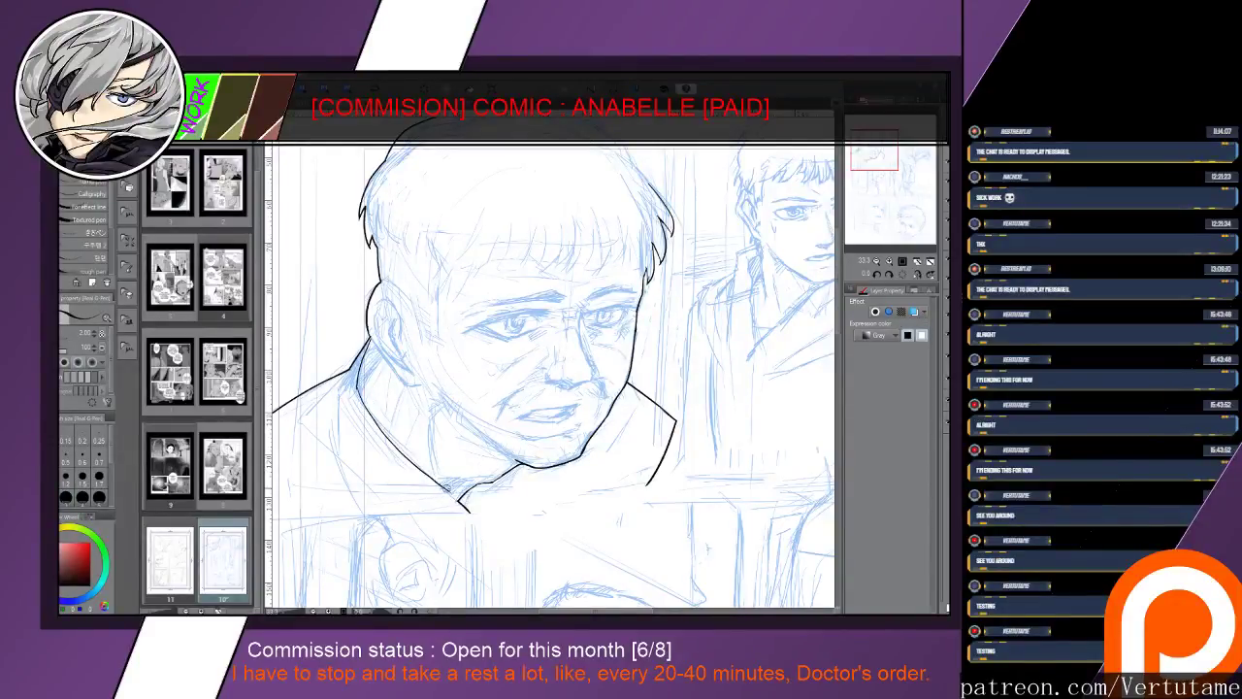
key("ctrl+z")
key("alt+[")
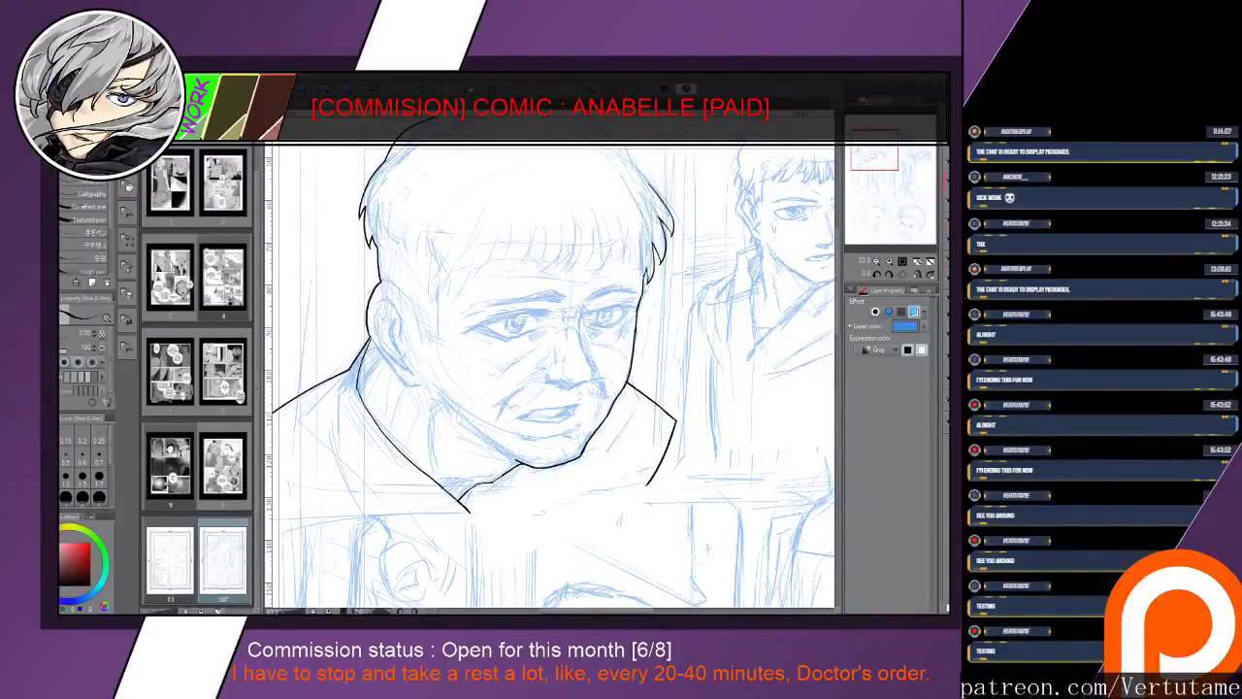
Return to the ink layer and clean up the neck line just behind the man's collar
key("ctrl+z")
key("alt+]")
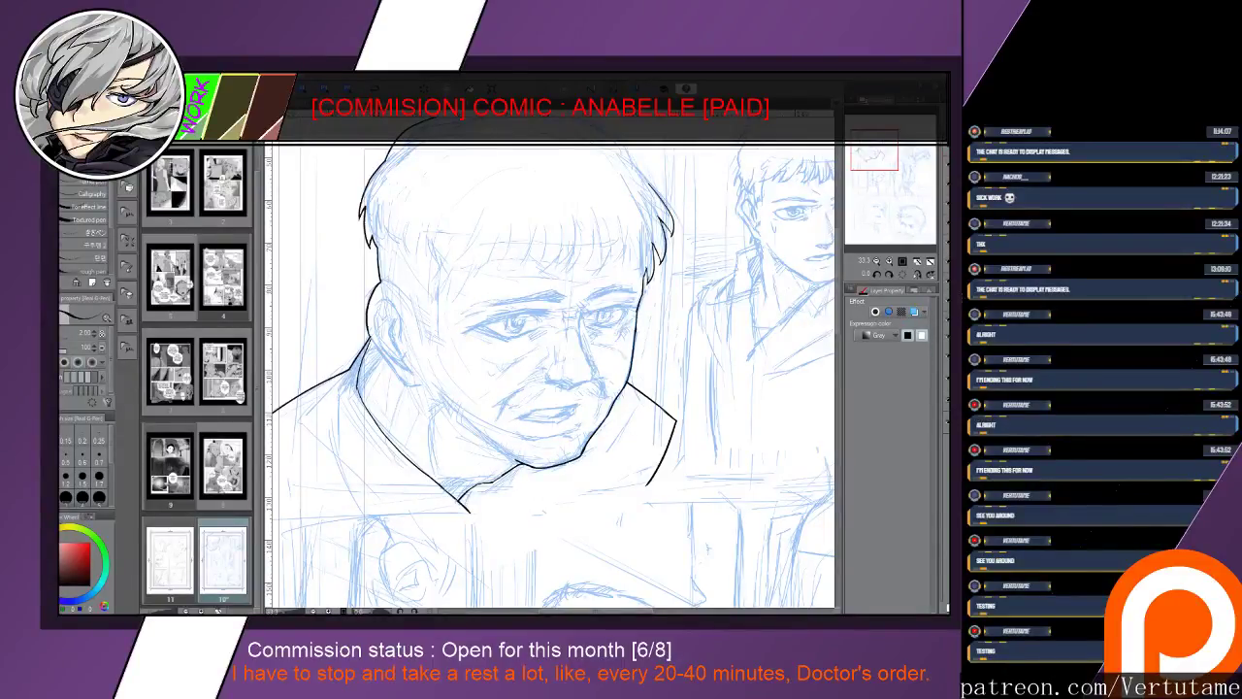
left_click_drag(505, 388, 613, 357)
key("ctrl+plus")
left_click_drag(818, 389, 713, 389)
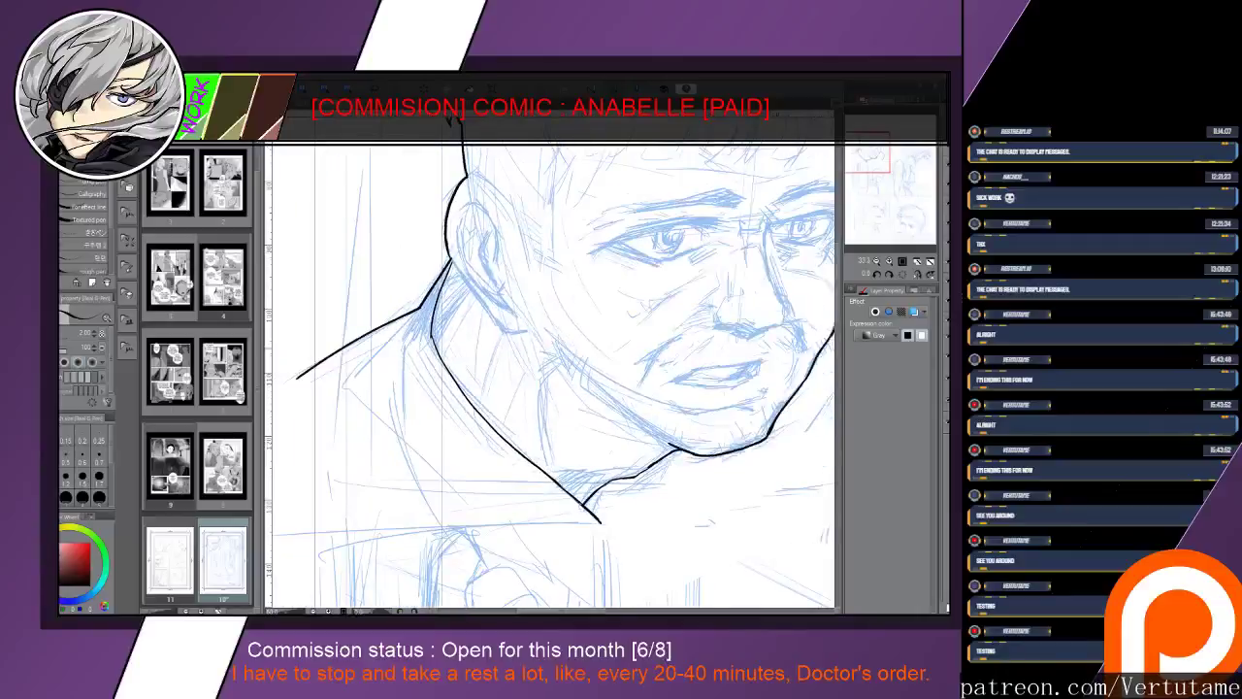
key("e")
left_click_drag(434, 337, 446, 359)
key("p")
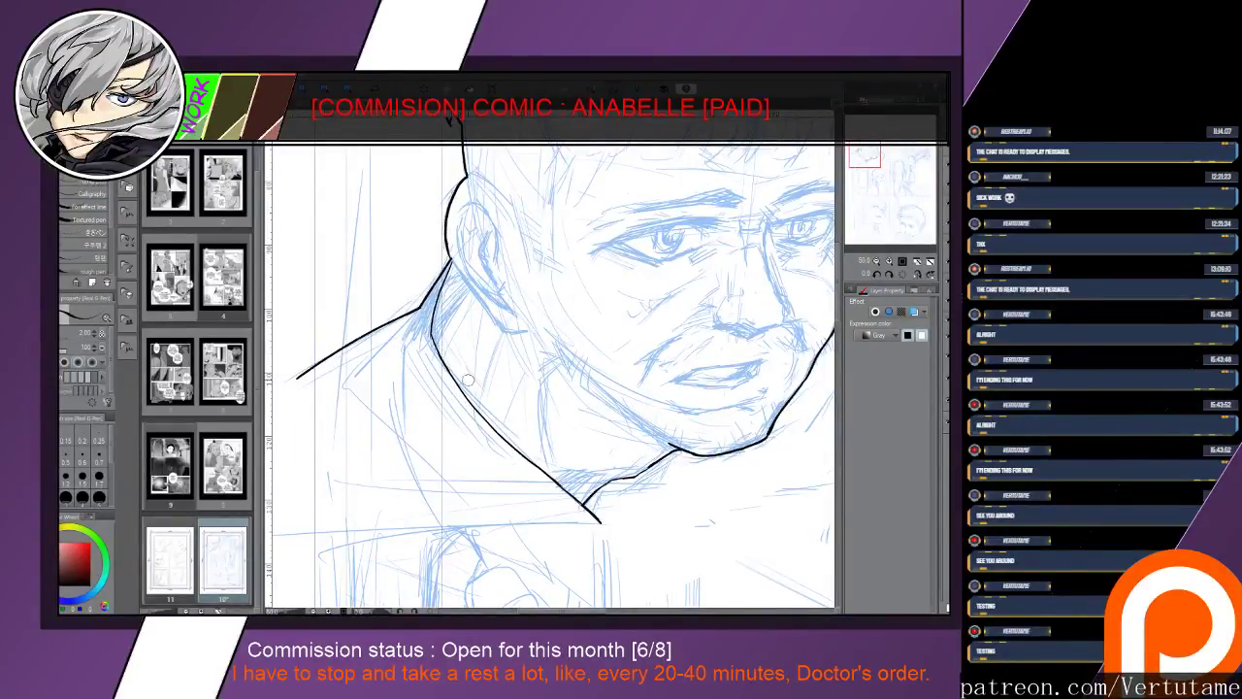
Ink the lower edge of the near ear into the jaw, and the curved outer fold of the collar behind the neck
mouse_move(450, 252)
left_mouse_down()
mouse_move(490, 315)
mouse_move(521, 332)
left_mouse_up()
key("e")
key("p")
left_click_drag(521, 332, 577, 303)
mouse_move(472, 290)
left_mouse_down()
mouse_move(457, 323)
mouse_move(456, 444)
left_mouse_up()
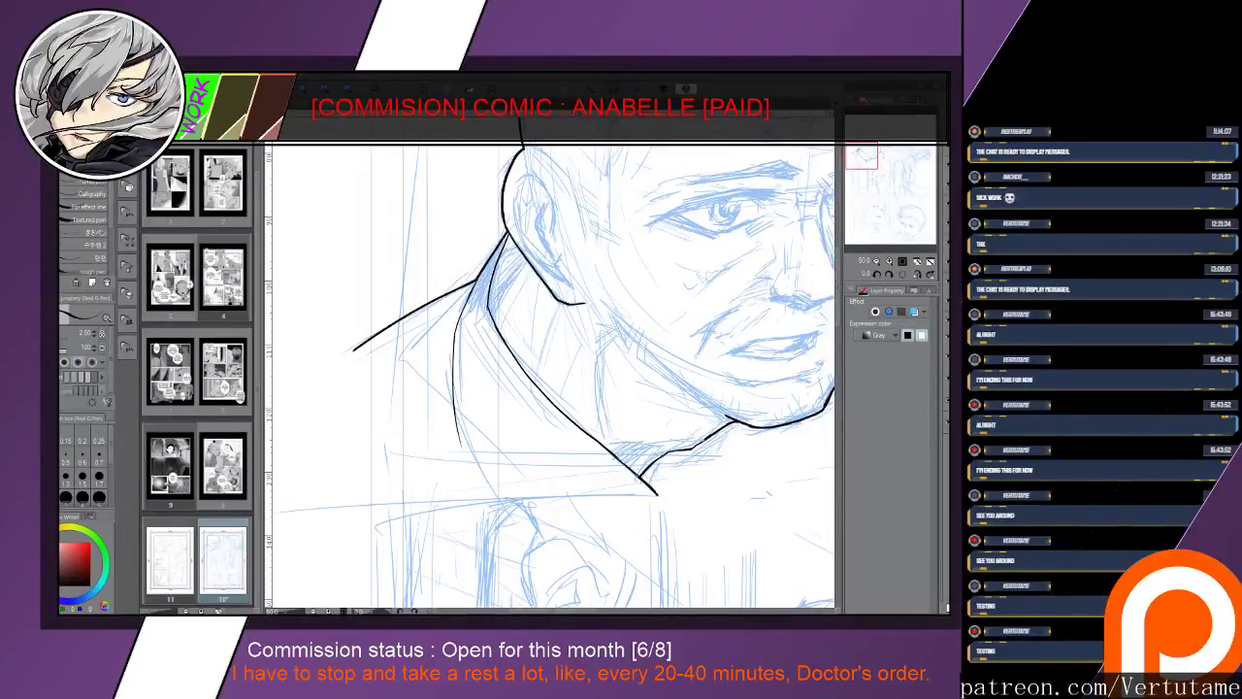
Mirror the canvas, then ink the upper curve of the near ear and trim where it meets the head outline
left_click_drag(621, 310, 495, 355)
key("h")
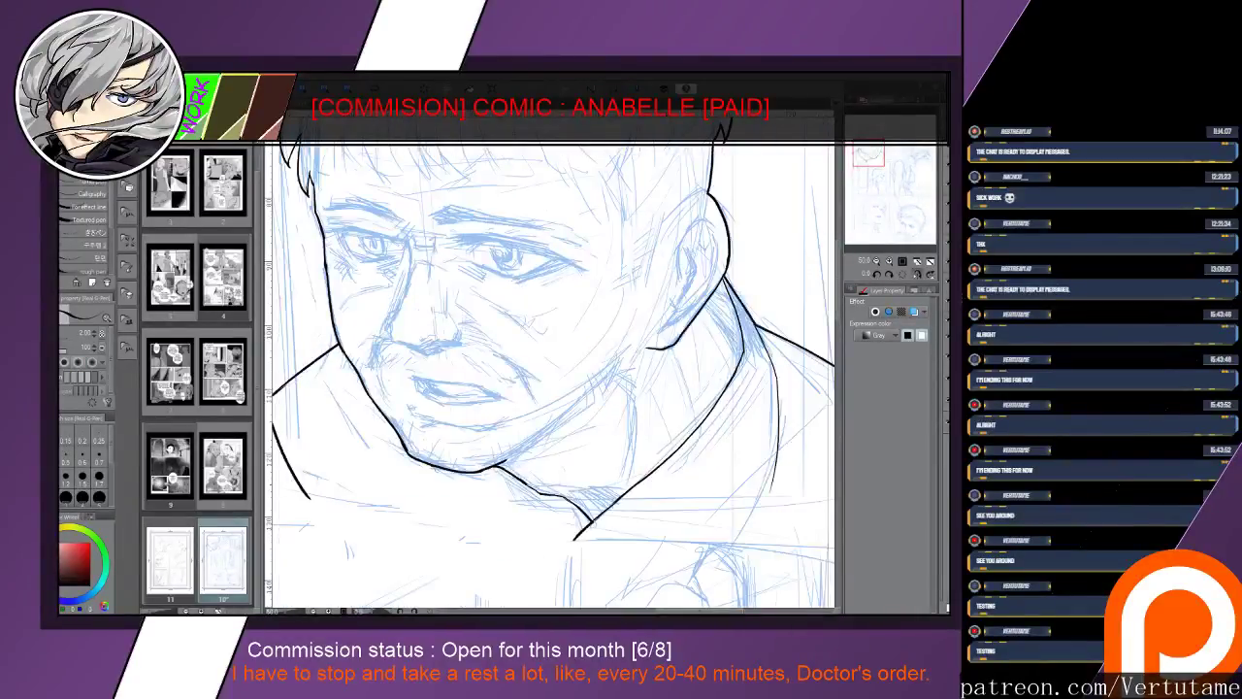
mouse_move(670, 233)
left_mouse_down()
mouse_move(491, 327)
mouse_move(512, 292)
mouse_move(534, 288)
mouse_move(500, 297)
mouse_move(483, 319)
left_mouse_up()
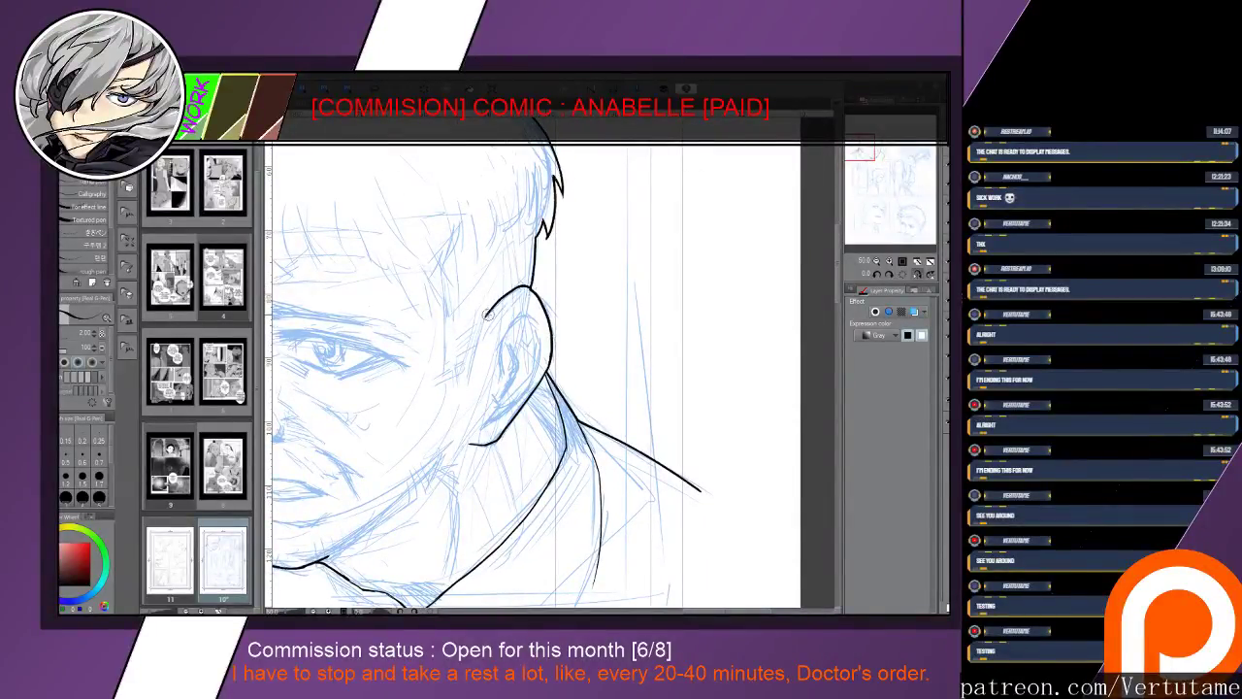
key("e")
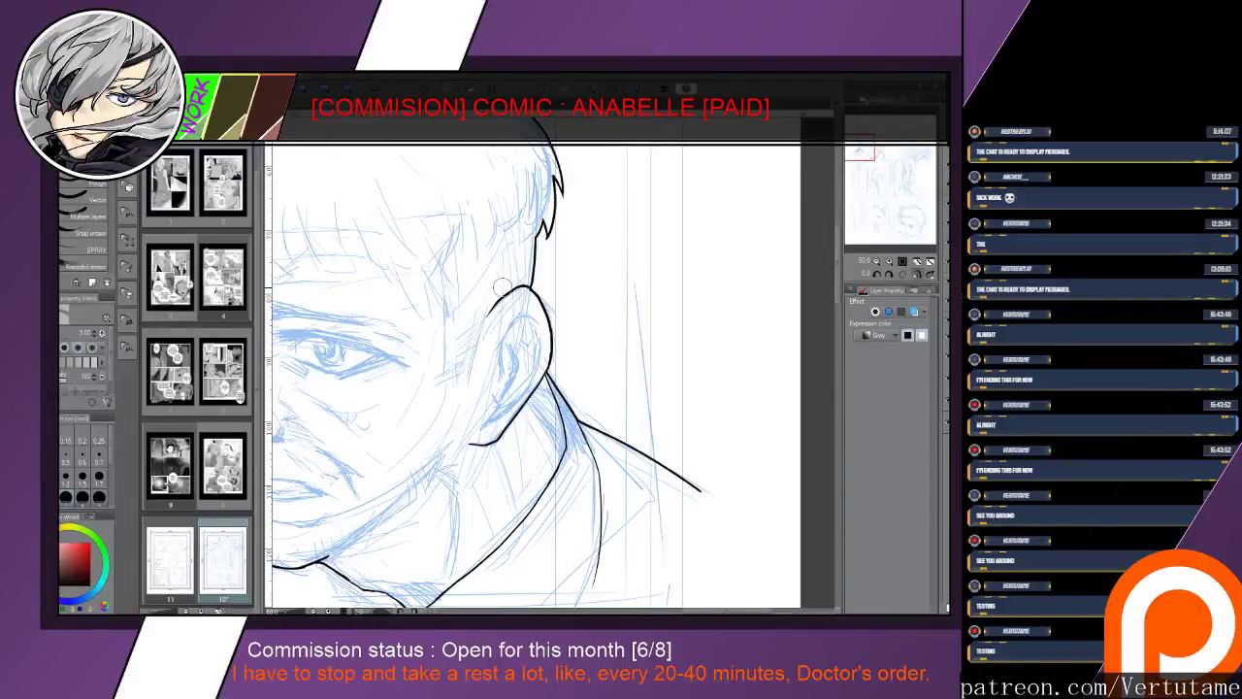
left_click_drag(524, 278, 534, 287)
key("p")
mouse_move(485, 319)
left_mouse_down()
mouse_move(535, 289)
mouse_move(499, 309)
mouse_move(486, 274)
mouse_move(724, 339)
mouse_move(773, 339)
left_mouse_up()
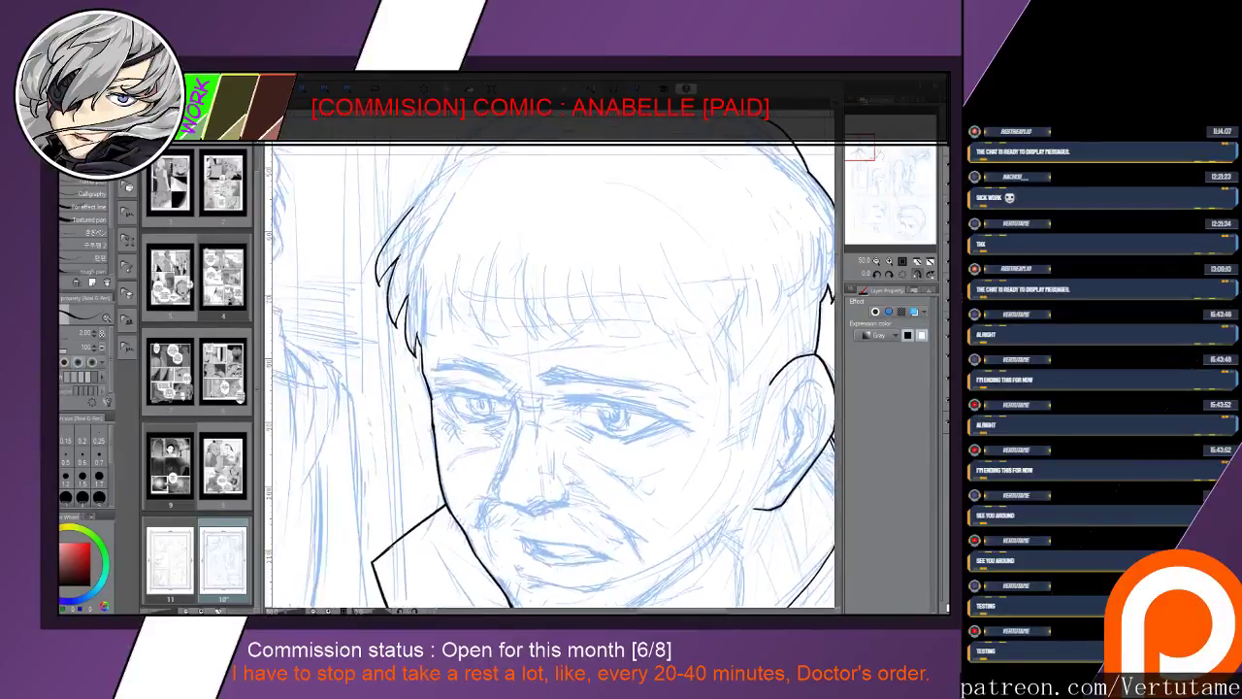
Ink the short, pointed hair strands where the hairline meets the far temple
left_click_drag(446, 276, 442, 334)
key("ctrl+z")
mouse_move(427, 314)
left_mouse_down()
mouse_move(418, 349)
mouse_move(429, 344)
left_mouse_up()
key("e")
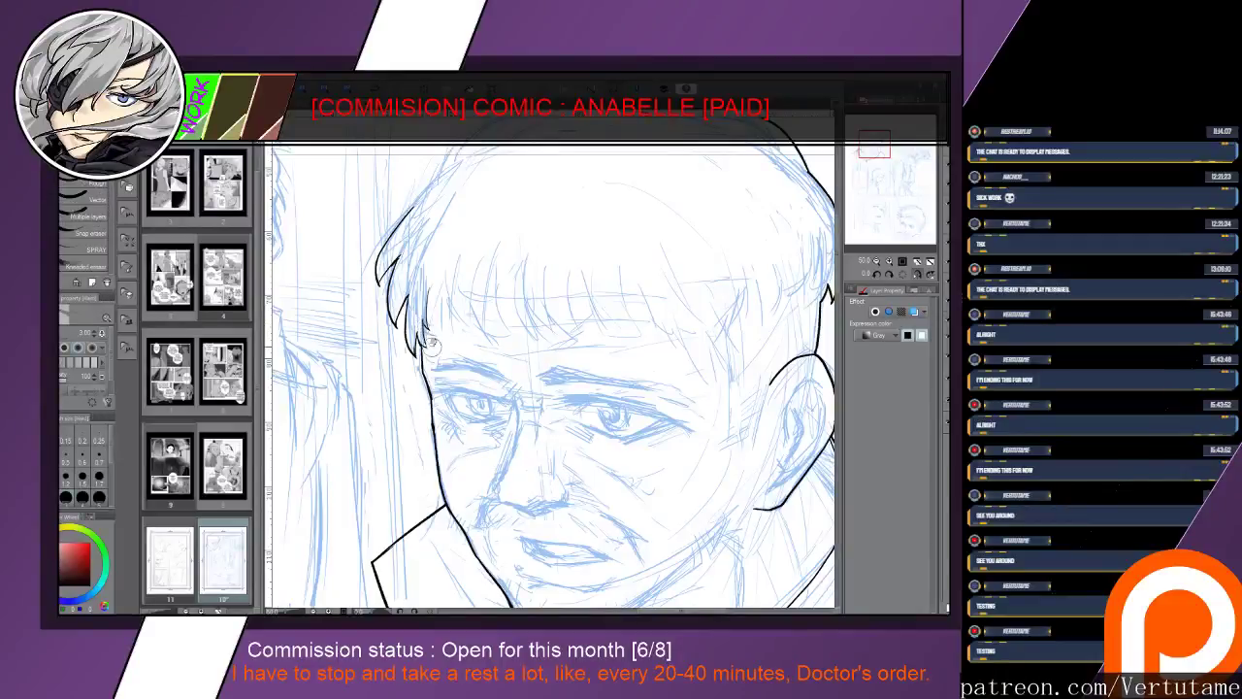
key("p")
mouse_move(432, 291)
left_mouse_down()
mouse_move(438, 268)
mouse_move(435, 300)
left_mouse_up()
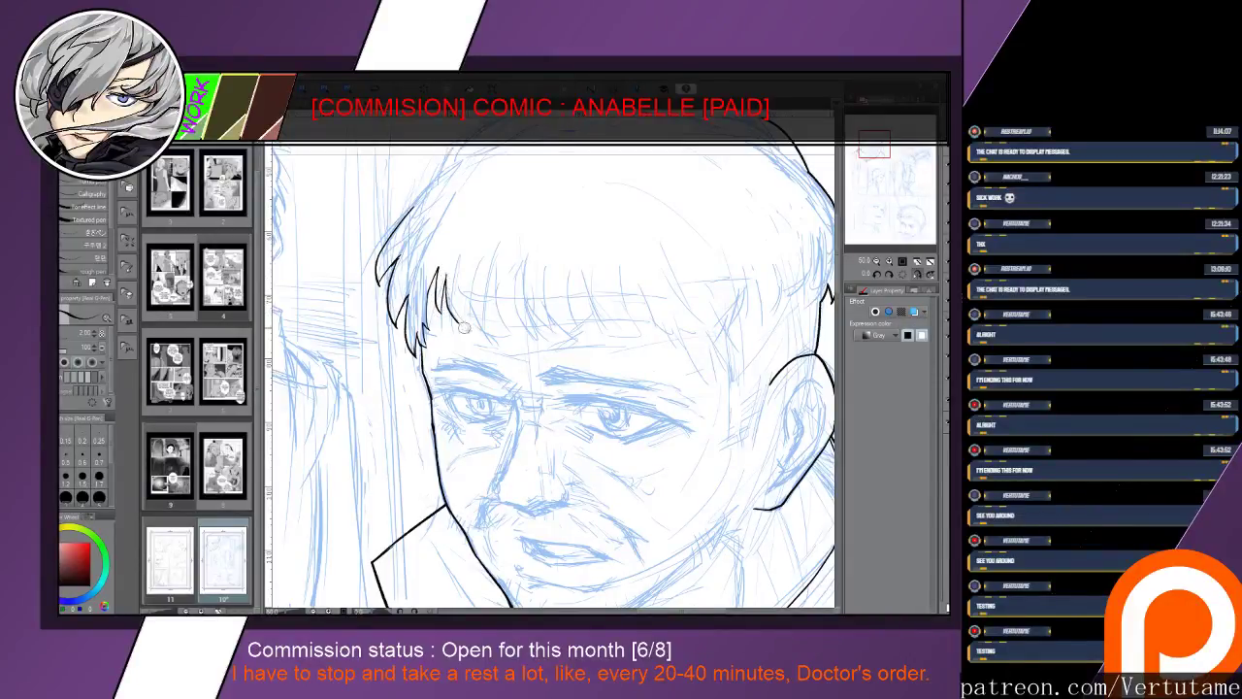
Ink a narrow pointed fringe strand above the far eyebrow and erase the stray line beside it
mouse_move(466, 330)
left_mouse_down()
mouse_move(475, 275)
mouse_move(478, 326)
left_mouse_up()
left_click_drag(475, 274, 466, 332)
key("e")
left_click_drag(447, 273, 462, 328)
key("p")
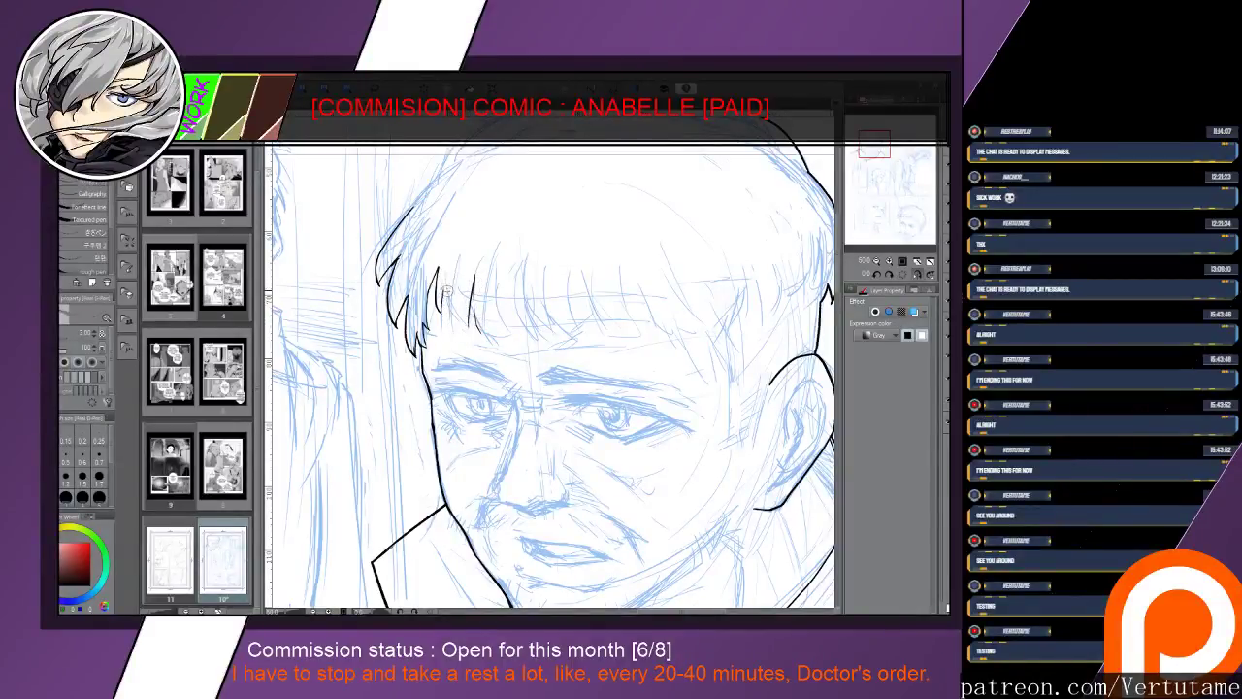
Redraw the second fringe strand beside the far temple and trim the tips of the neighbouring strands
left_click_drag(447, 277, 446, 293)
key("e")
left_click_drag(434, 267, 430, 332)
key("p")
key("e")
key("p")
scroll(430, 323, "up", 5)
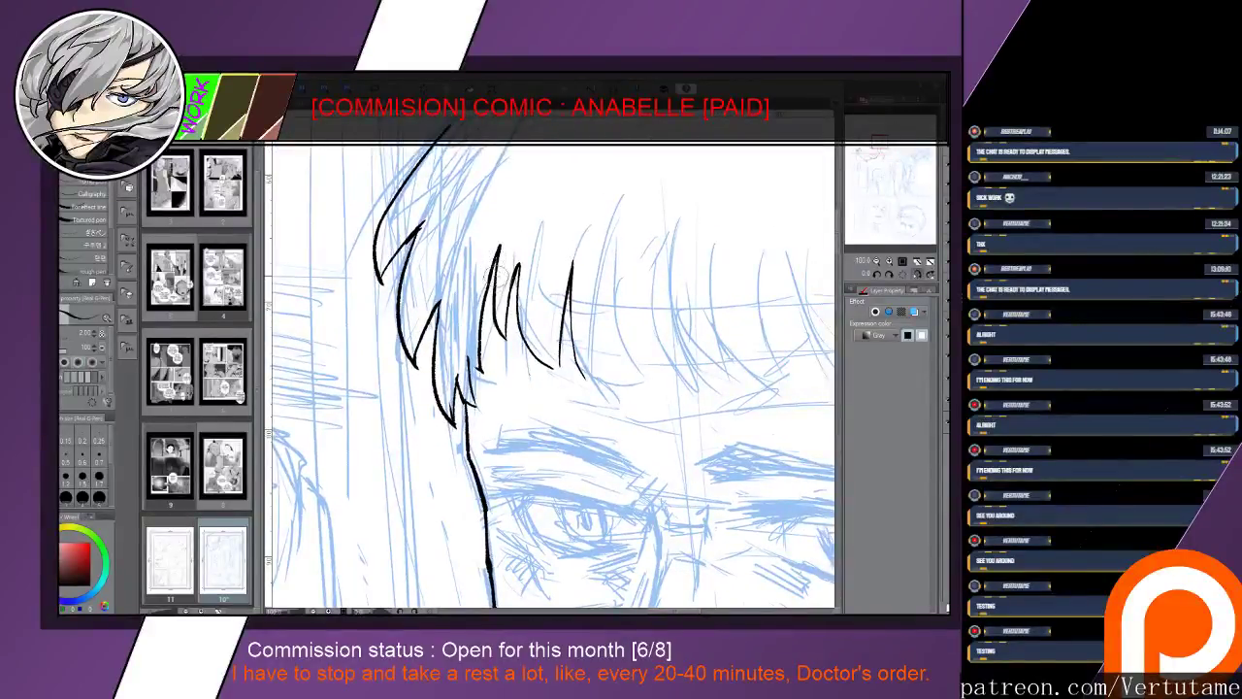
Fill the narrow gaps inside the first fringe strands with black and taper their tips
key("e")
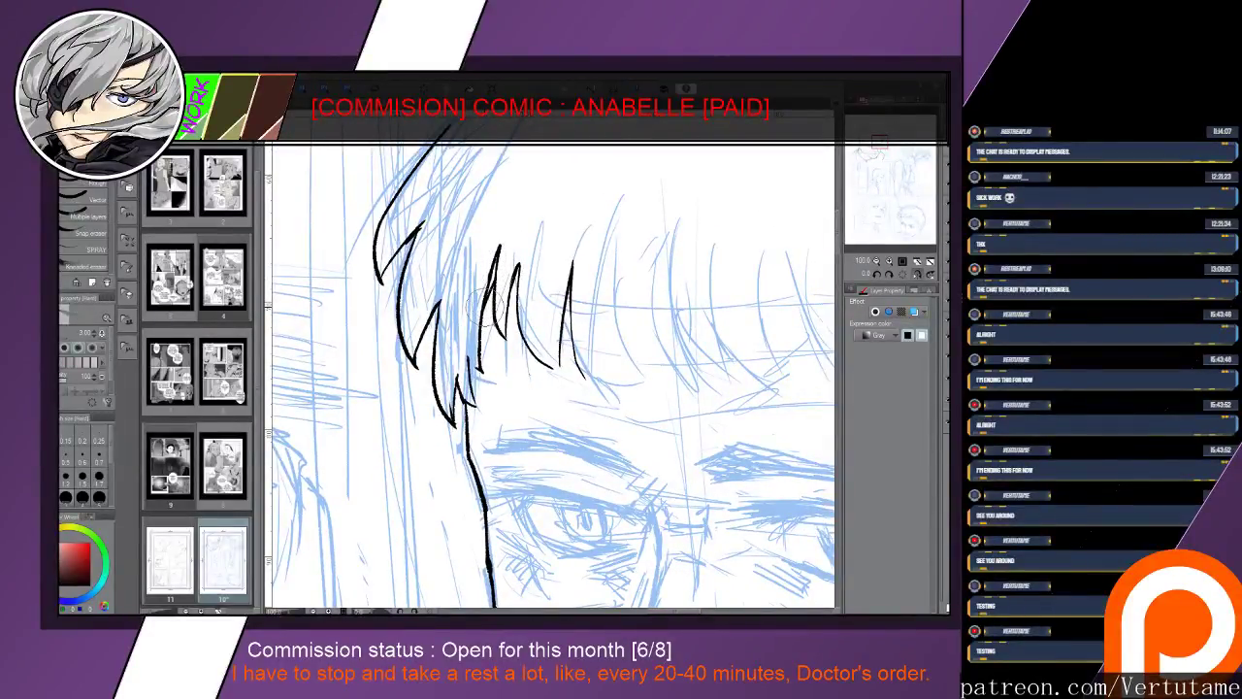
key("g")
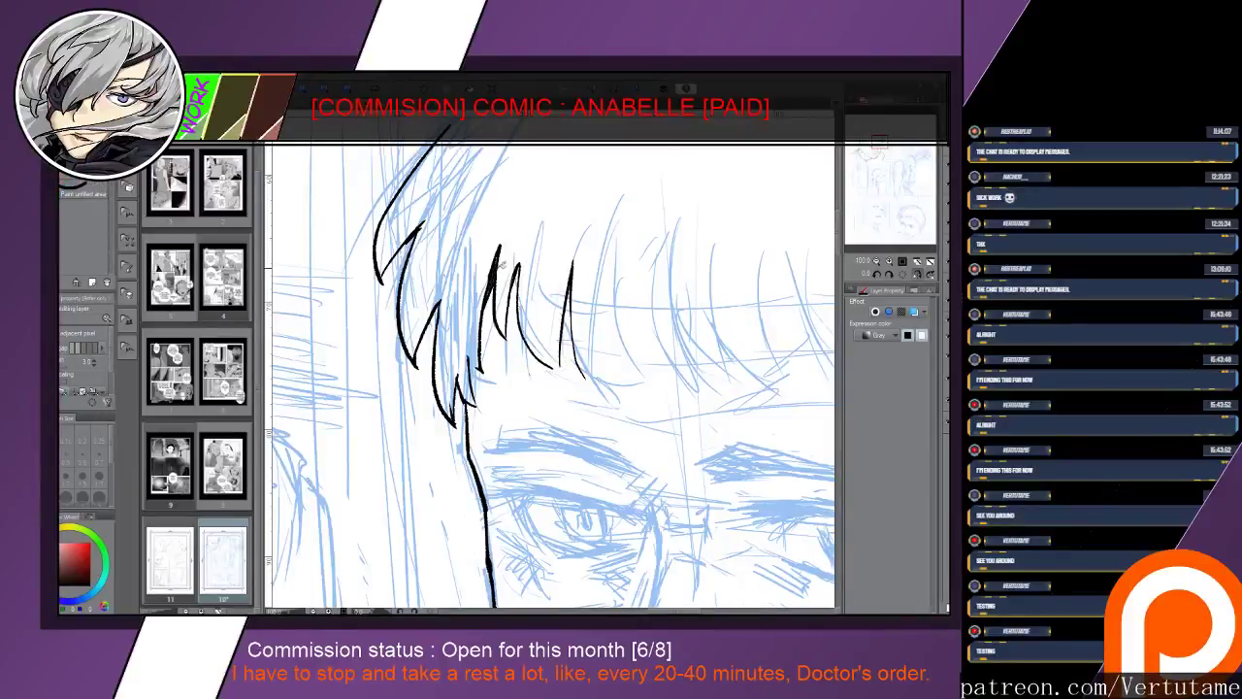
key("p")
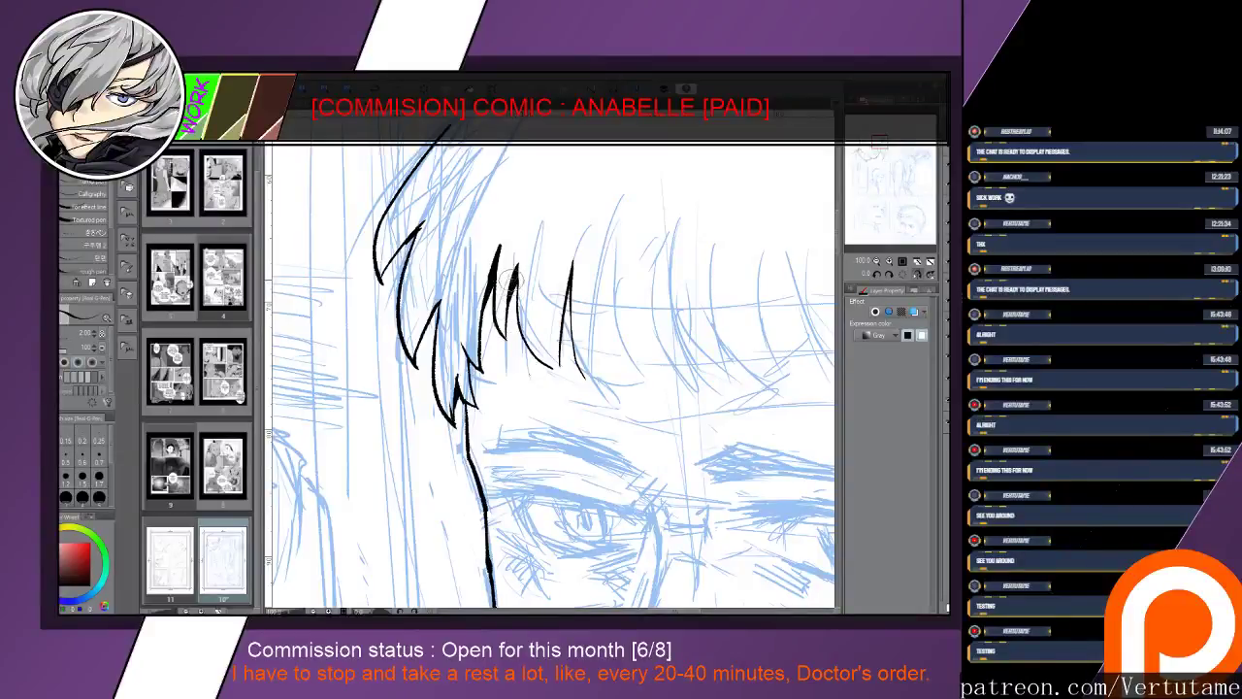
key("e")
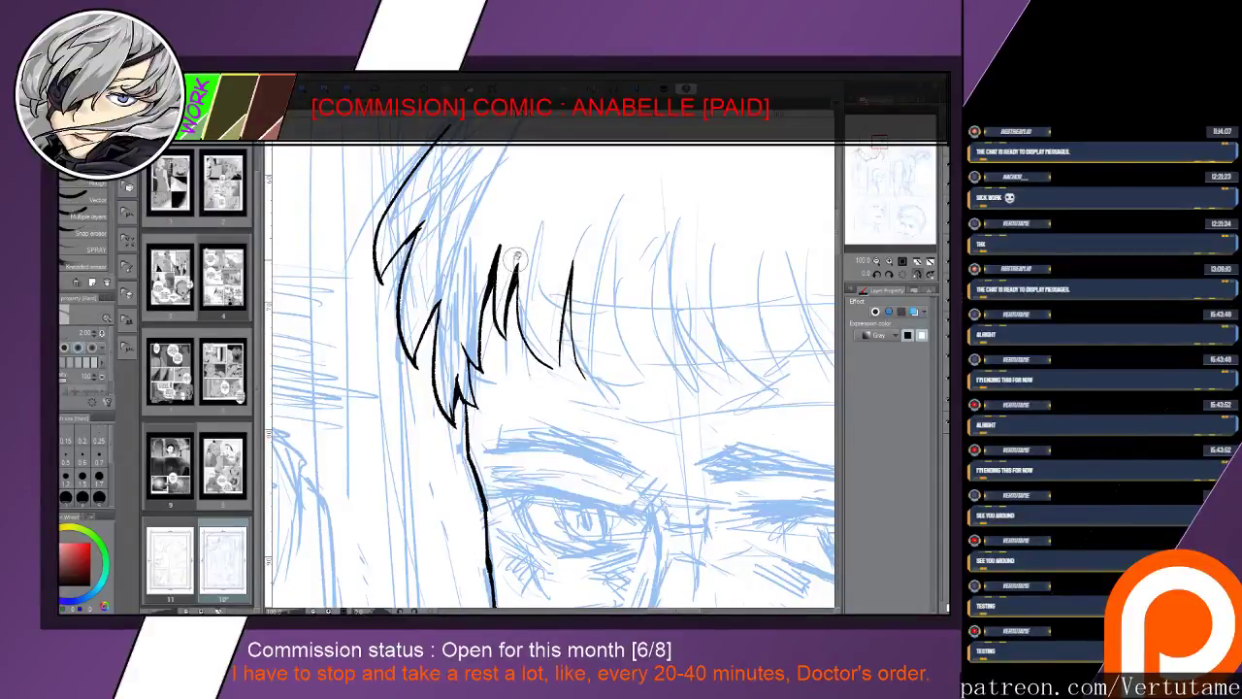
key("p")
key("e")
key("p")
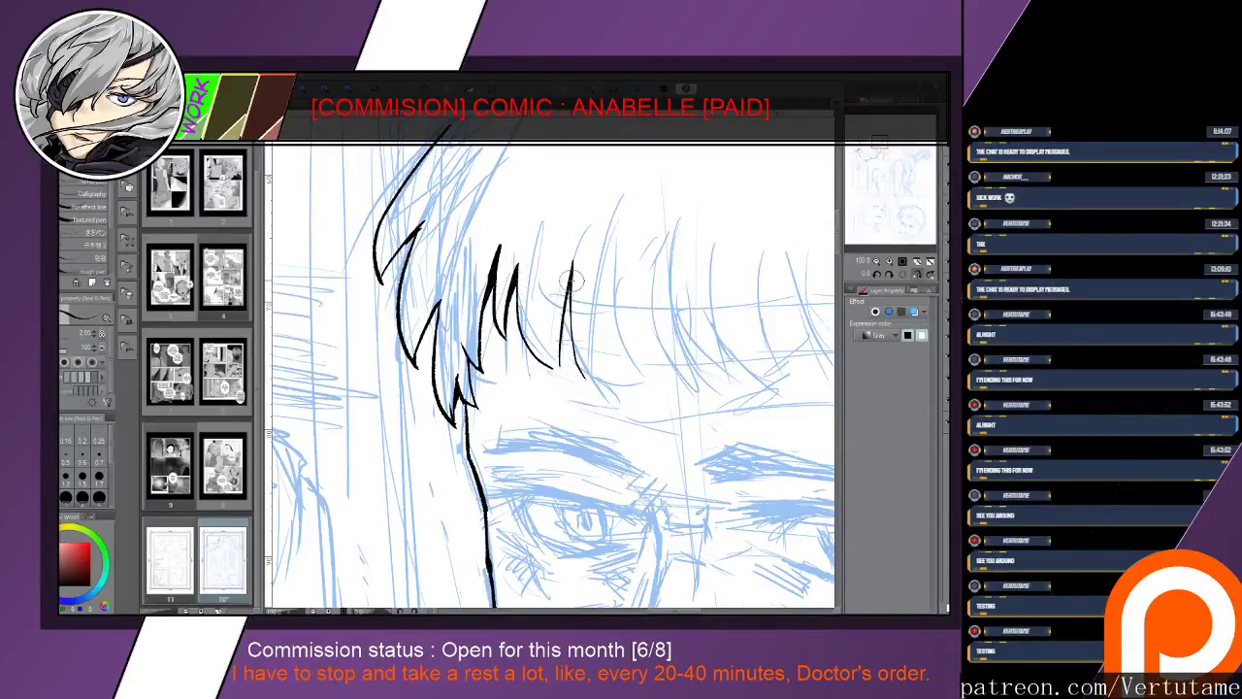
Join the second and third fringe strands with a curved stroke at their lower tip
mouse_move(565, 331)
left_mouse_down()
mouse_move(556, 365)
mouse_move(516, 382)
mouse_move(480, 337)
left_mouse_up()
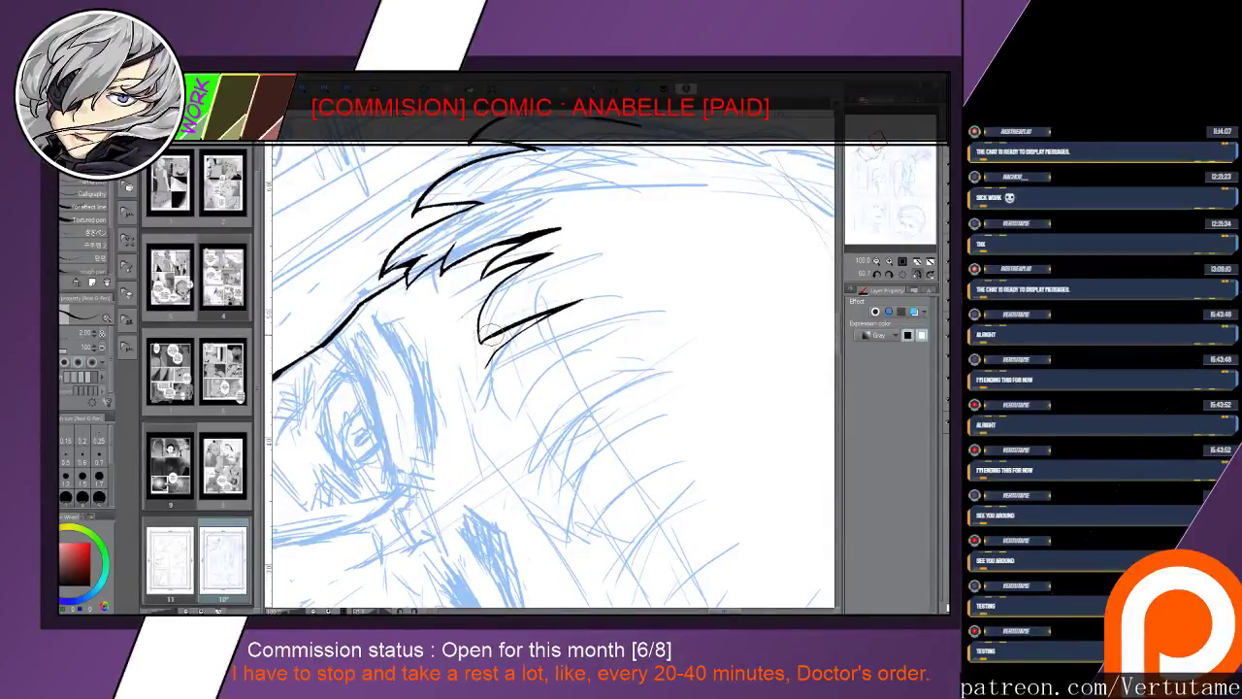
key("ctrl+at")
key("ctrl+minus")
key("ctrl+minus")
mouse_move(492, 335)
left_mouse_down()
mouse_move(412, 299)
mouse_move(468, 359)
left_mouse_up()
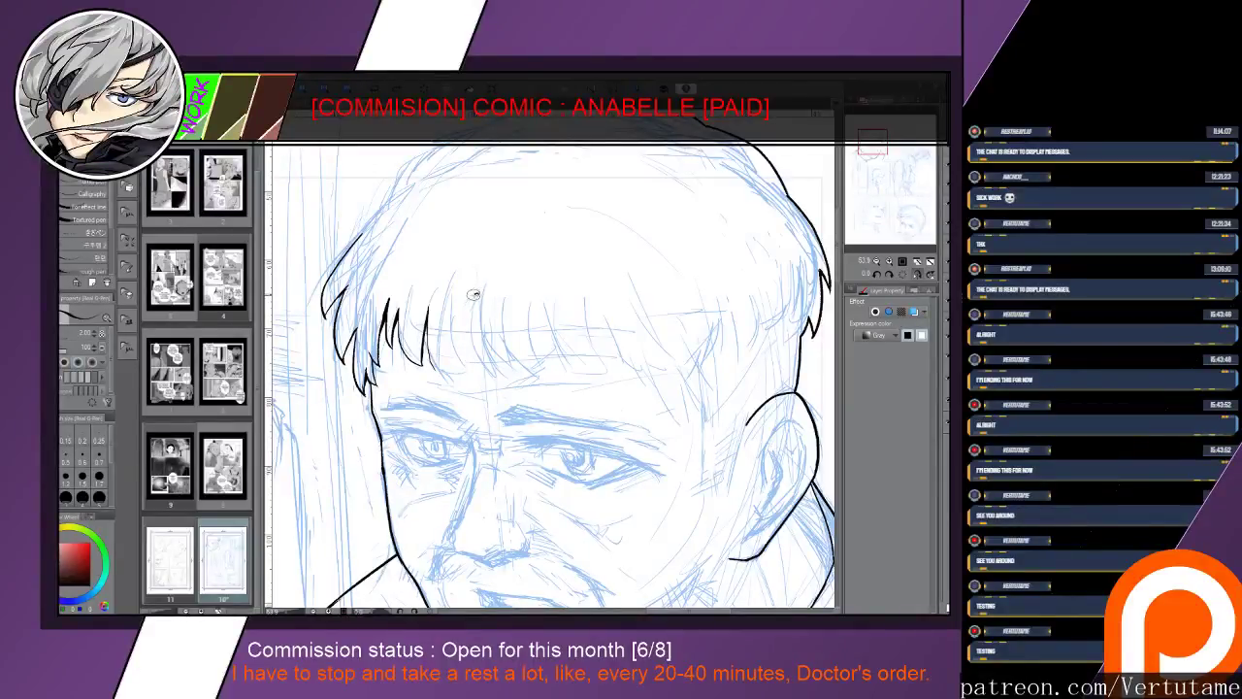
Ink the longer central fringe lock above the nose bridge, with both sides curving down to pointed ends
left_click_drag(475, 293, 467, 370)
key("e")
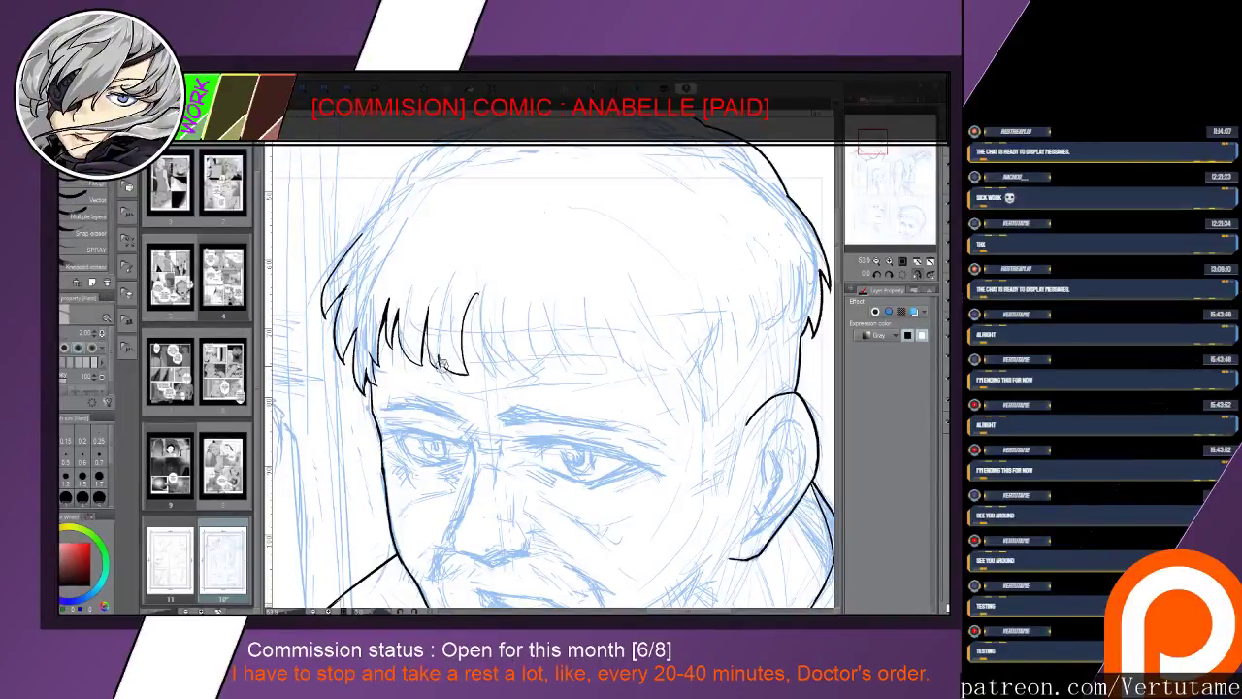
key("p")
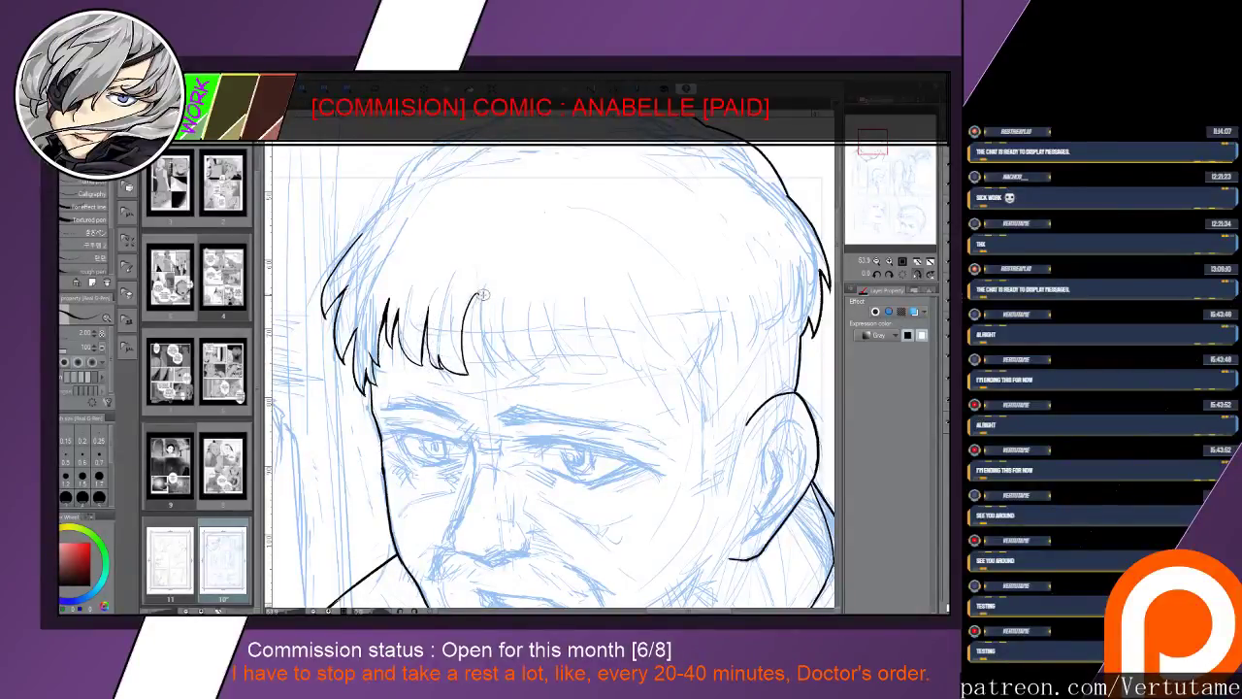
mouse_move(482, 291)
left_mouse_down()
mouse_move(496, 371)
mouse_move(498, 359)
mouse_move(528, 377)
left_mouse_up()
Flip the canvas view and ink the short strand next to the central lock, trimming its lower end
key("h")
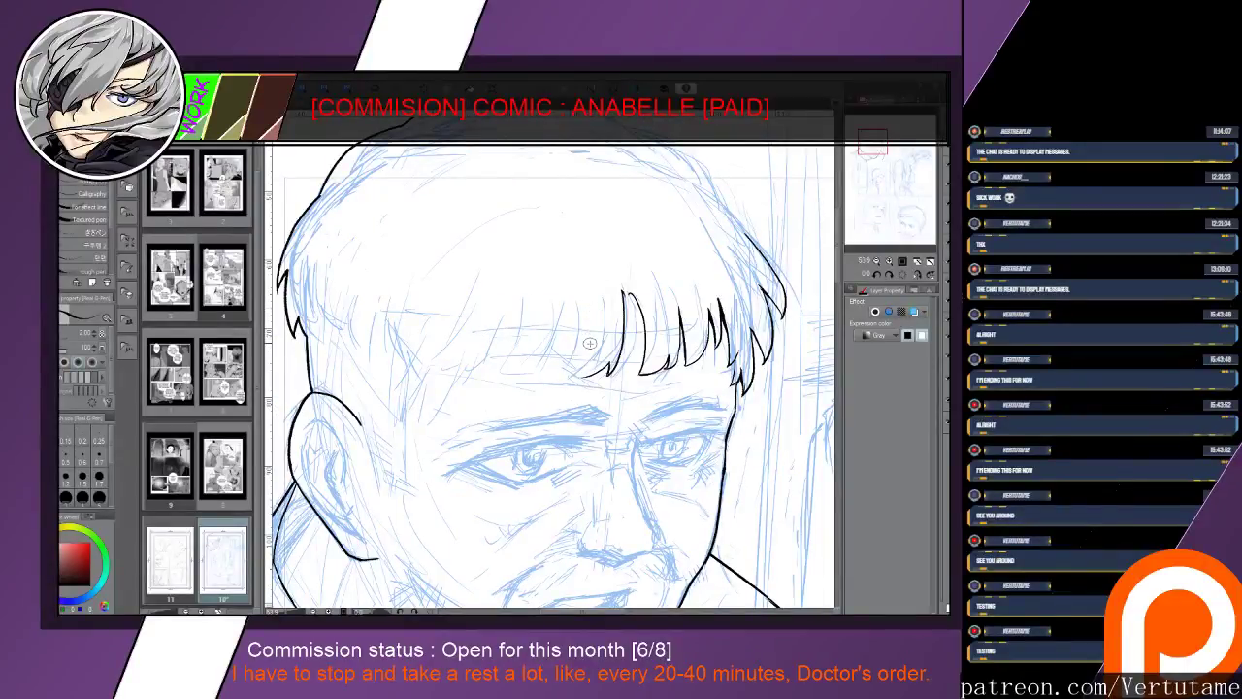
left_click_drag(596, 338, 569, 380)
key("e")
left_click_drag(578, 378, 590, 376)
key("p")
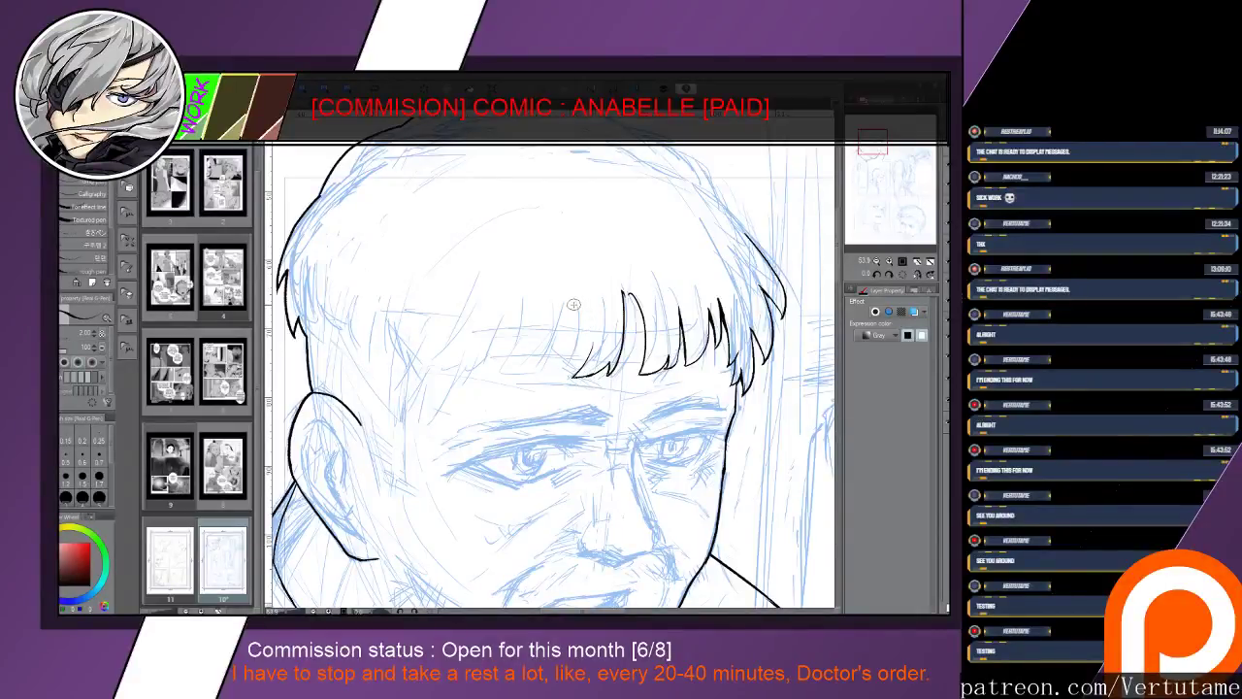
Ink a pointed strand above the near eyebrow with two strokes meeting at its top, and clean up its lower ends
left_click_drag(575, 311, 532, 386)
mouse_move(576, 309)
left_mouse_down()
mouse_move(559, 379)
mouse_move(570, 377)
left_mouse_up()
key("e")
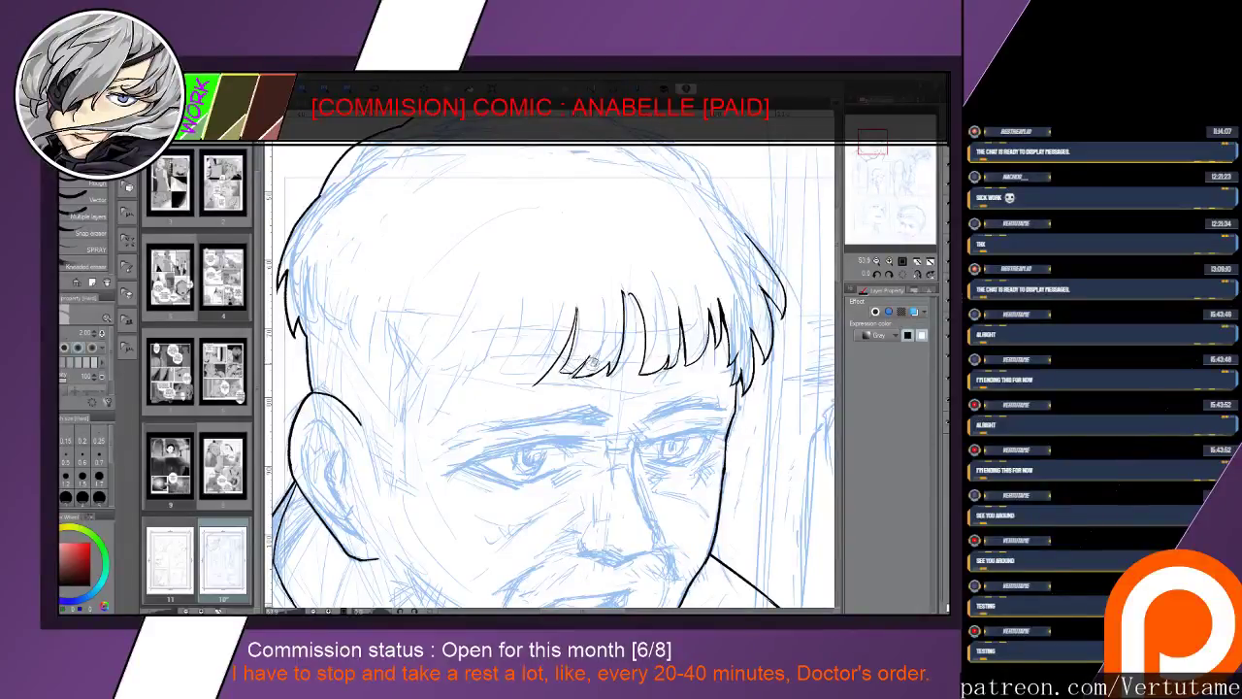
key("p")
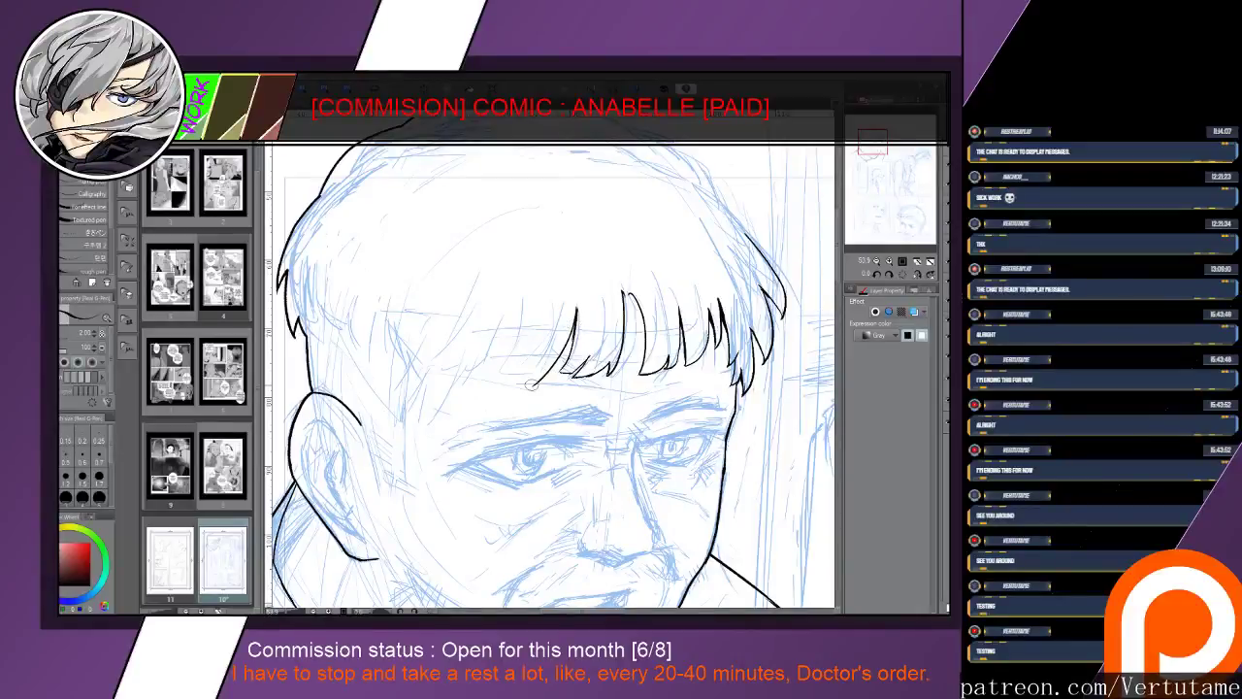
key("e")
key("ctrl+z")
Ink the next fringe strand toward the near temple, redoing its first side and sloping its second side outward
key("p")
left_click_drag(521, 307, 490, 380)
key("ctrl+z")
mouse_move(522, 300)
left_mouse_down()
mouse_move(504, 369)
mouse_move(530, 369)
mouse_move(515, 351)
mouse_move(507, 372)
mouse_move(549, 378)
mouse_move(541, 363)
left_mouse_up()
key("e")
key("p")
key("e")
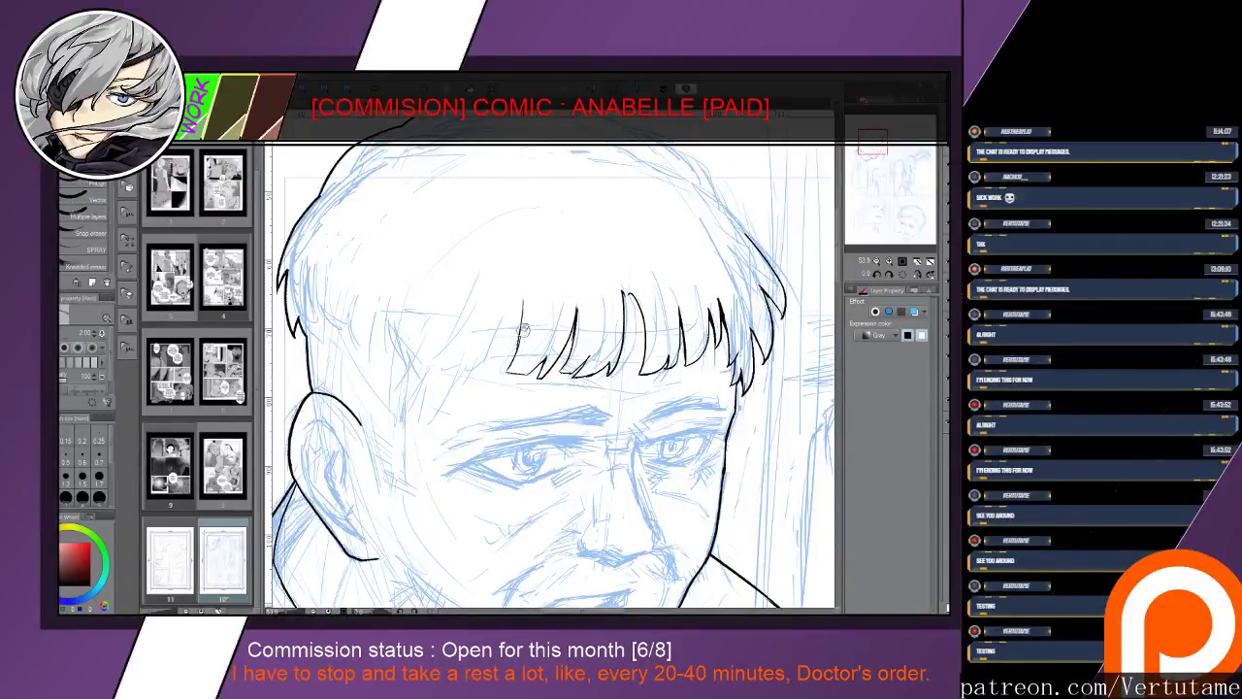
left_click_drag(522, 332, 518, 359)
key("p")
left_click_drag(522, 303, 478, 370)
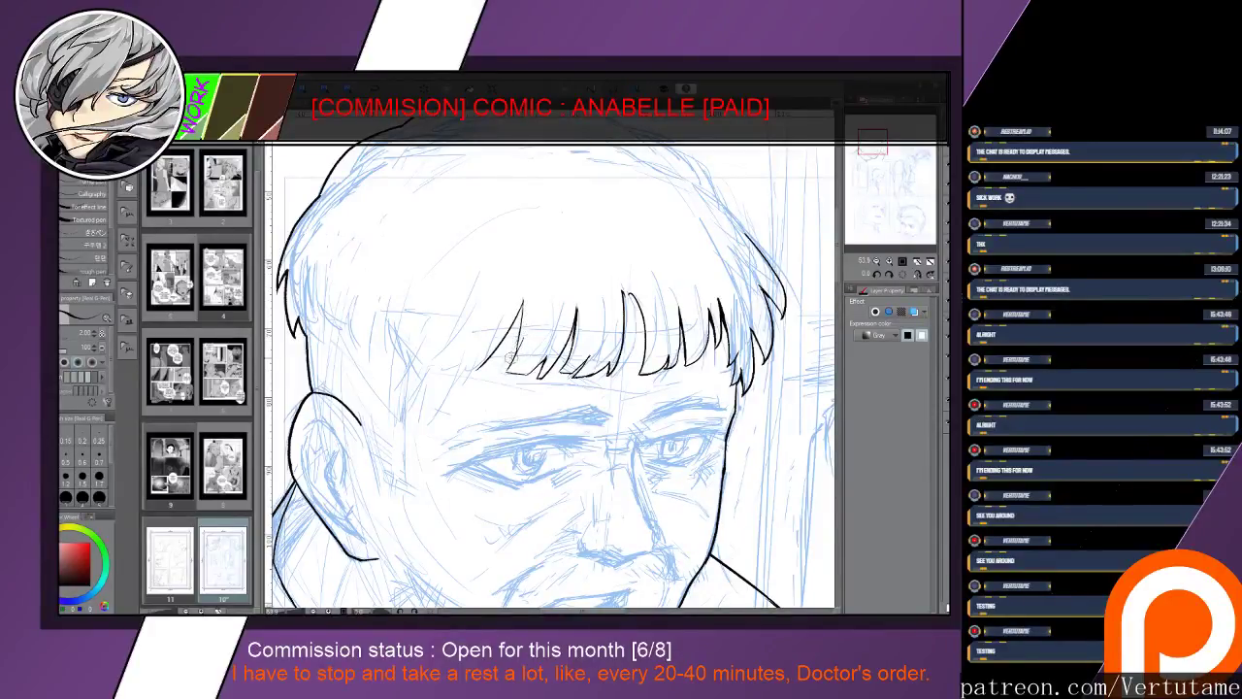
Mirror the canvas and refine the tips and line weight of the inked fringe strands above the near eye
key("h")
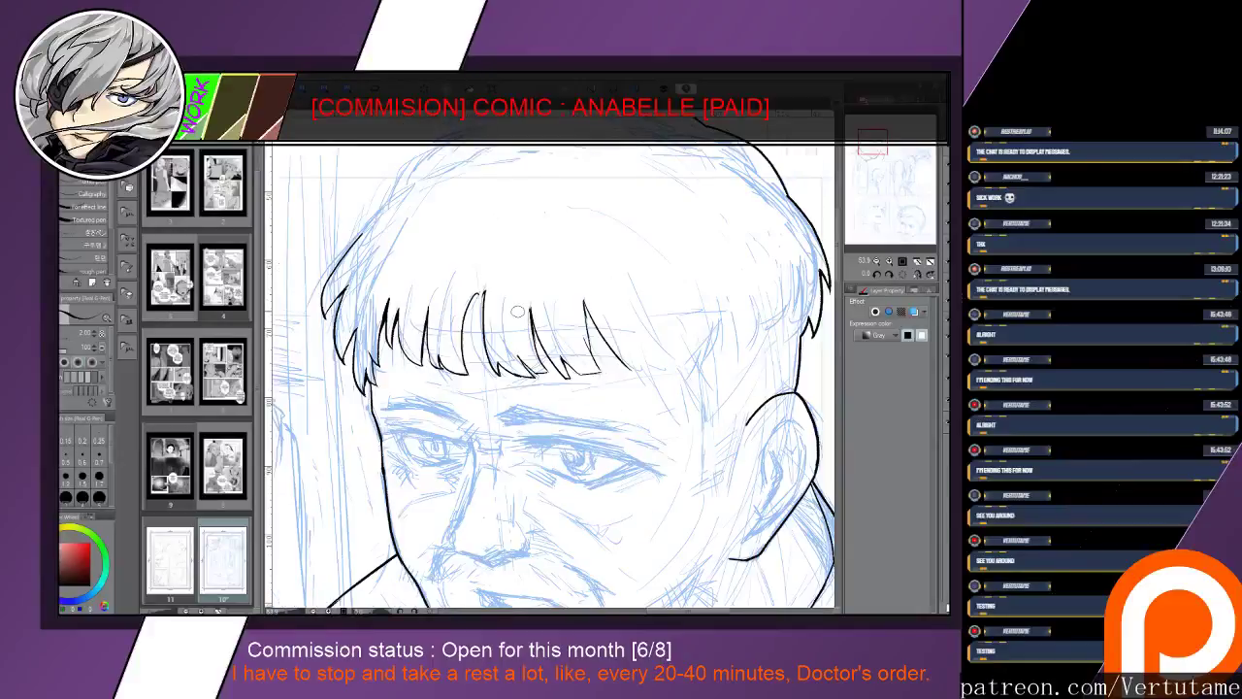
left_click_drag(588, 311, 452, 311)
key("e")
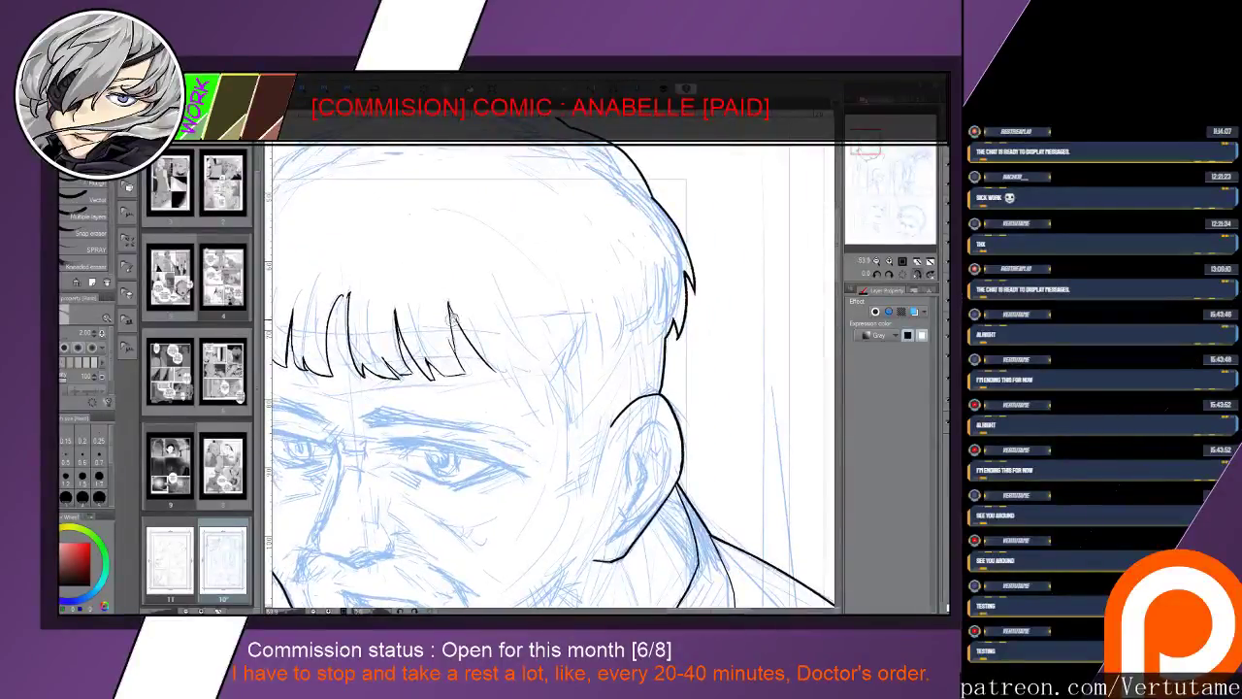
key("p")
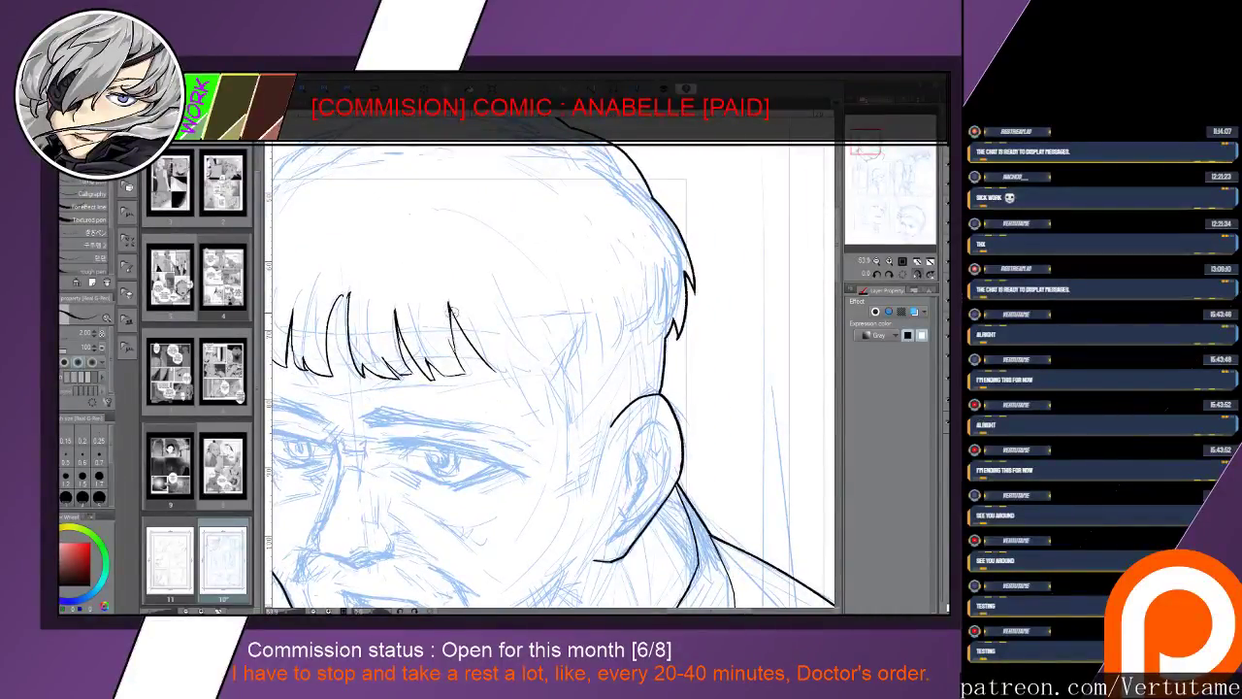
key("e")
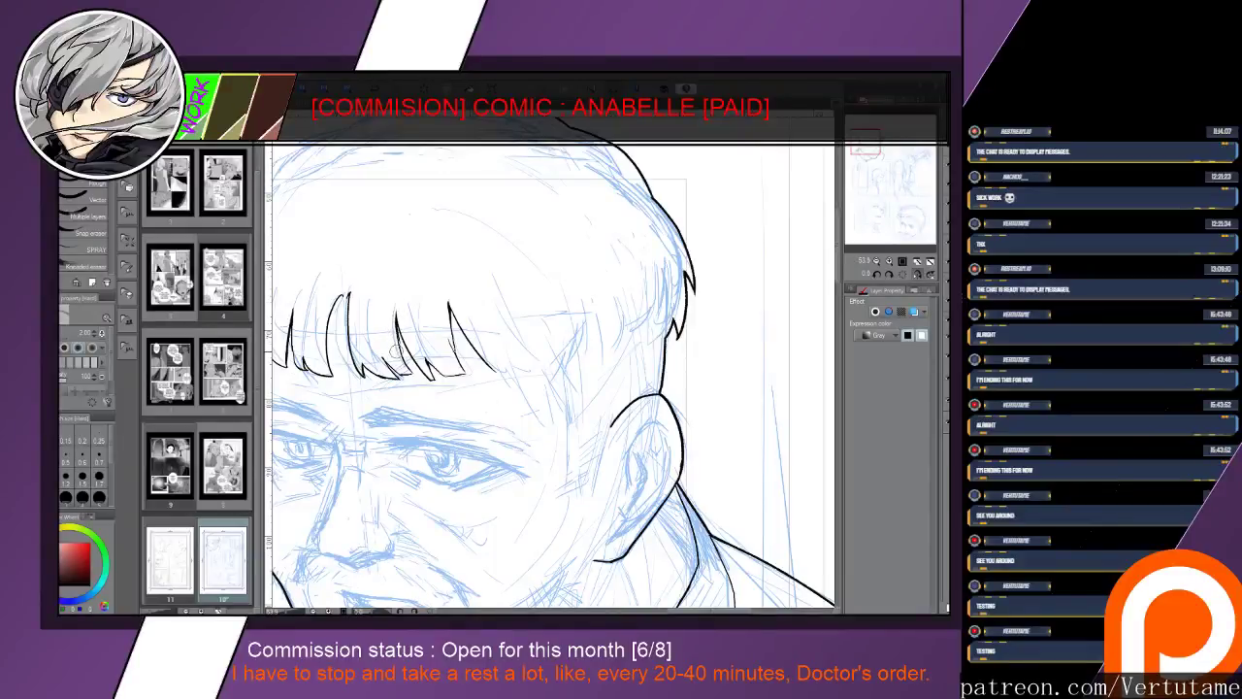
key("p")
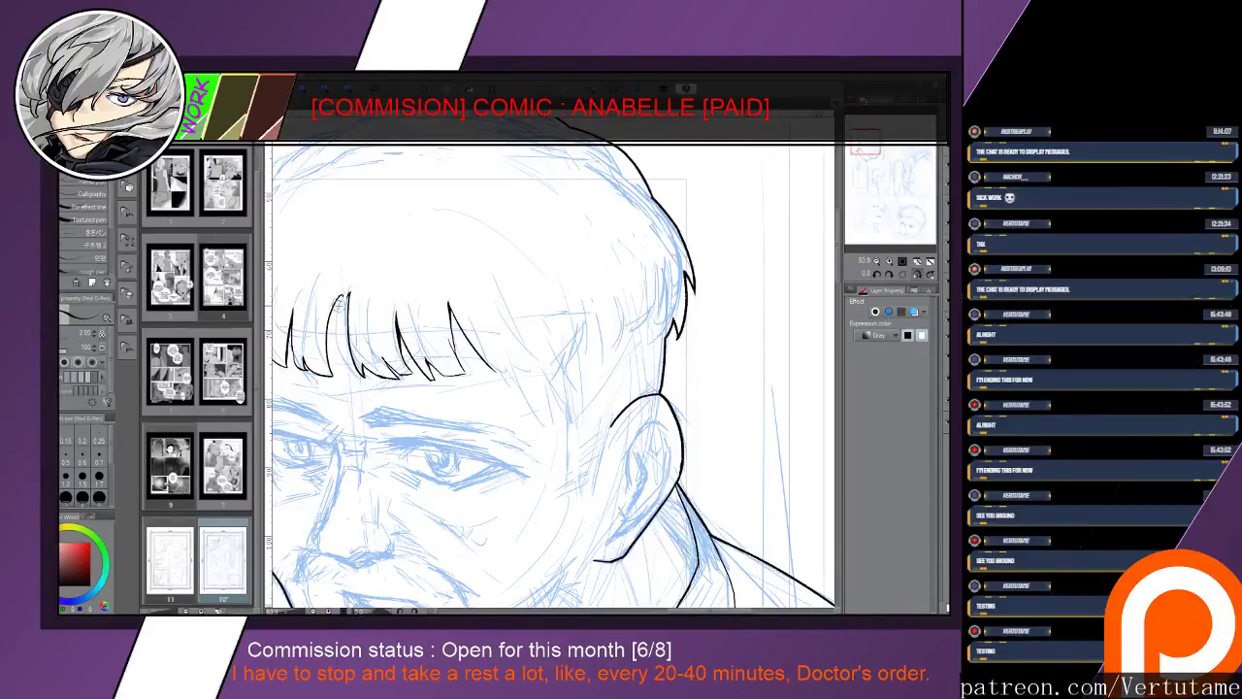
left_click_drag(343, 295, 209, 287)
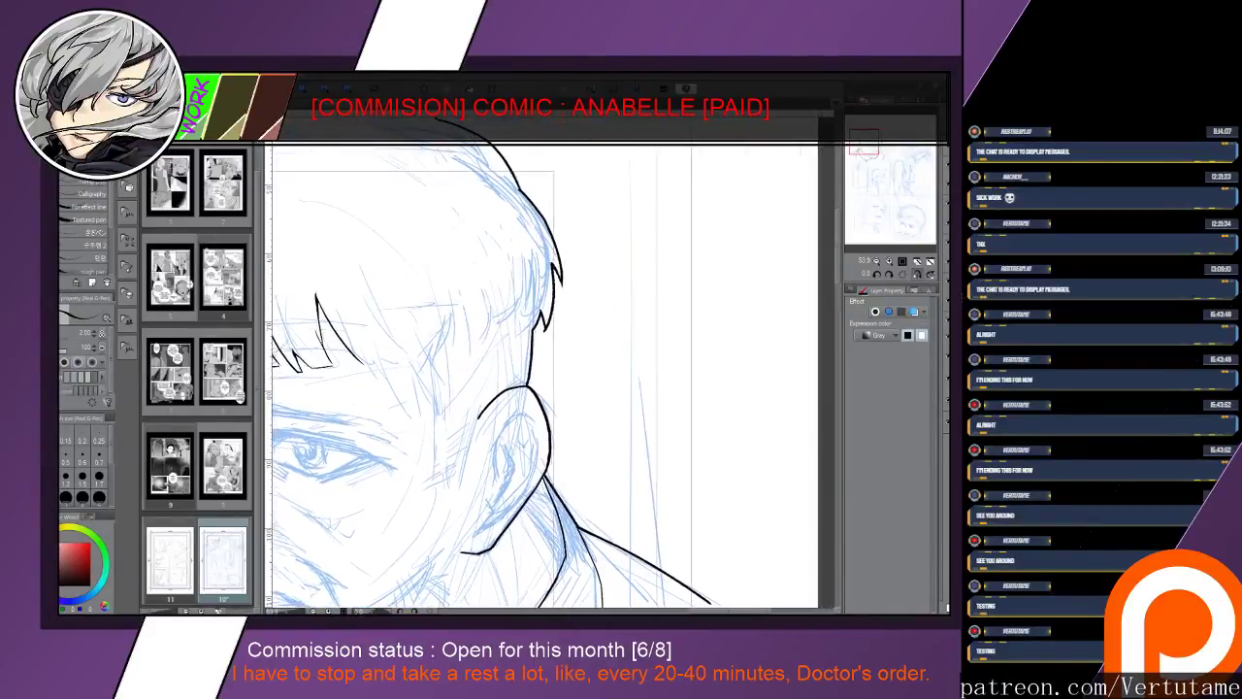
Ink the next pointed fringe strand beyond the outer corner of the near eye, trimming its upper side
mouse_move(377, 363)
left_mouse_down()
mouse_move(398, 363)
mouse_move(368, 333)
mouse_move(393, 365)
left_mouse_up()
key("e")
mouse_move(366, 325)
left_mouse_down()
mouse_move(403, 365)
mouse_move(390, 332)
left_mouse_up()
key("p")
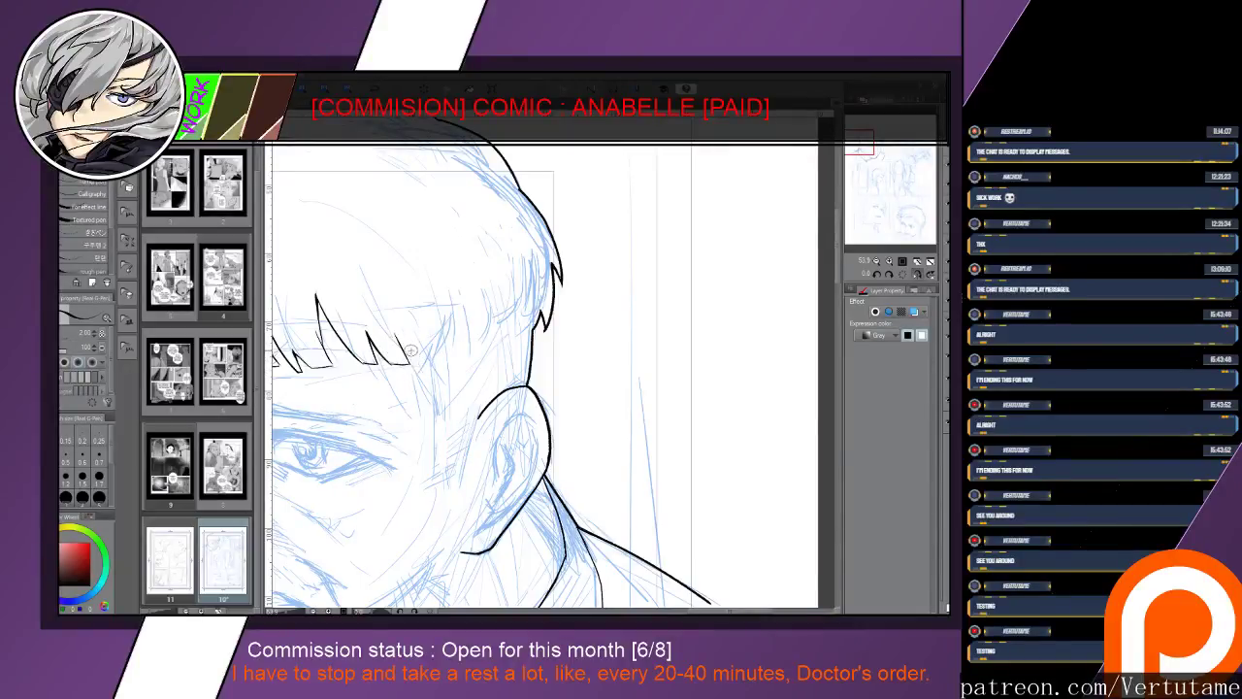
Ink a longer pointed strand at the near temple and the short narrow strand next to it
mouse_move(419, 378)
left_mouse_down()
mouse_move(445, 360)
mouse_move(441, 317)
mouse_move(457, 308)
mouse_move(469, 361)
left_mouse_up()
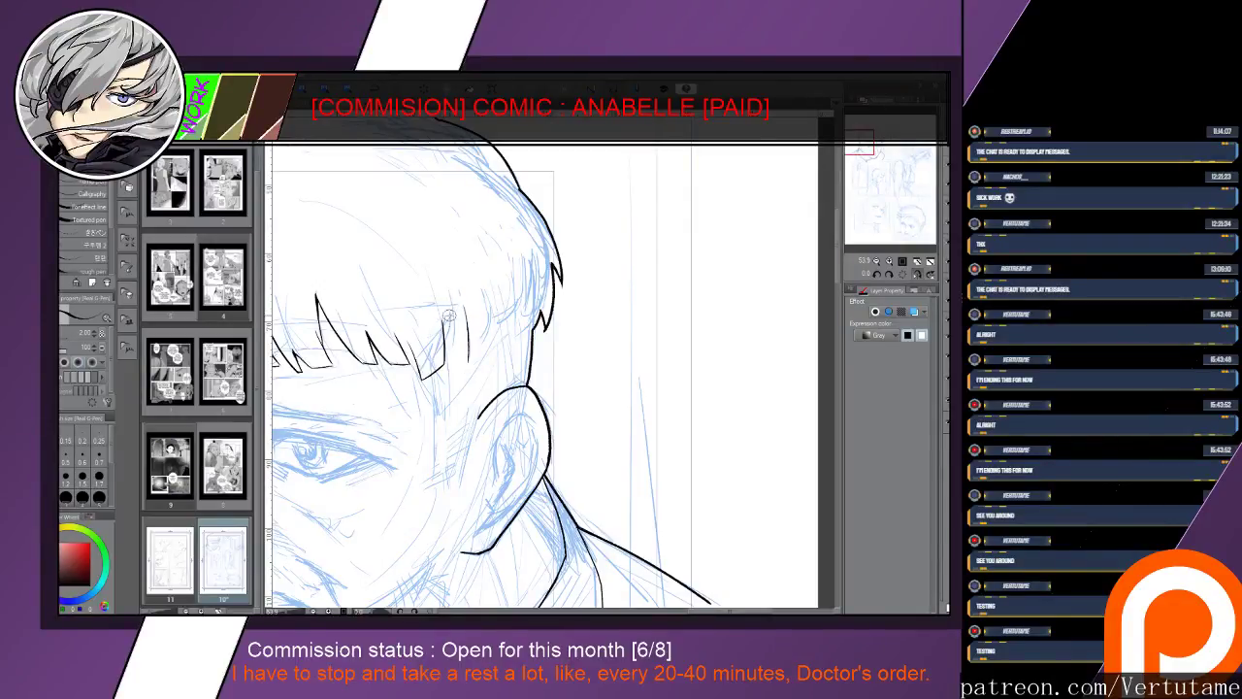
mouse_move(453, 309)
left_mouse_down()
mouse_move(446, 358)
mouse_move(463, 357)
left_mouse_up()
key("e")
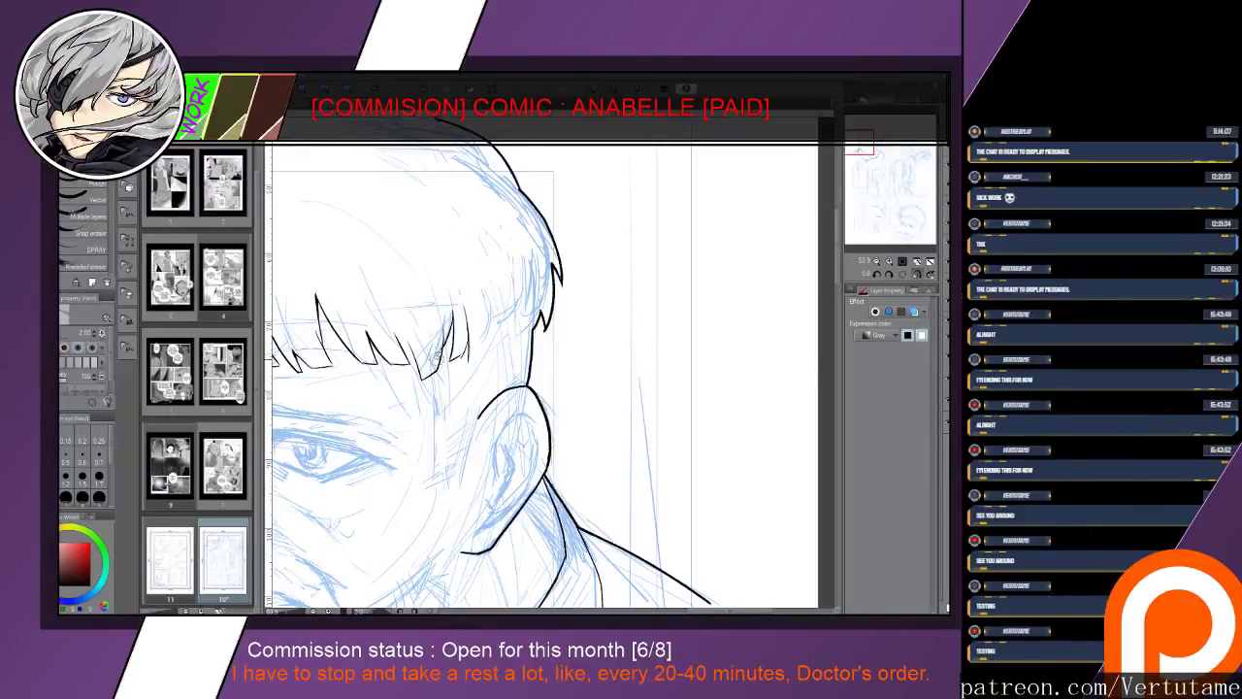
key("p")
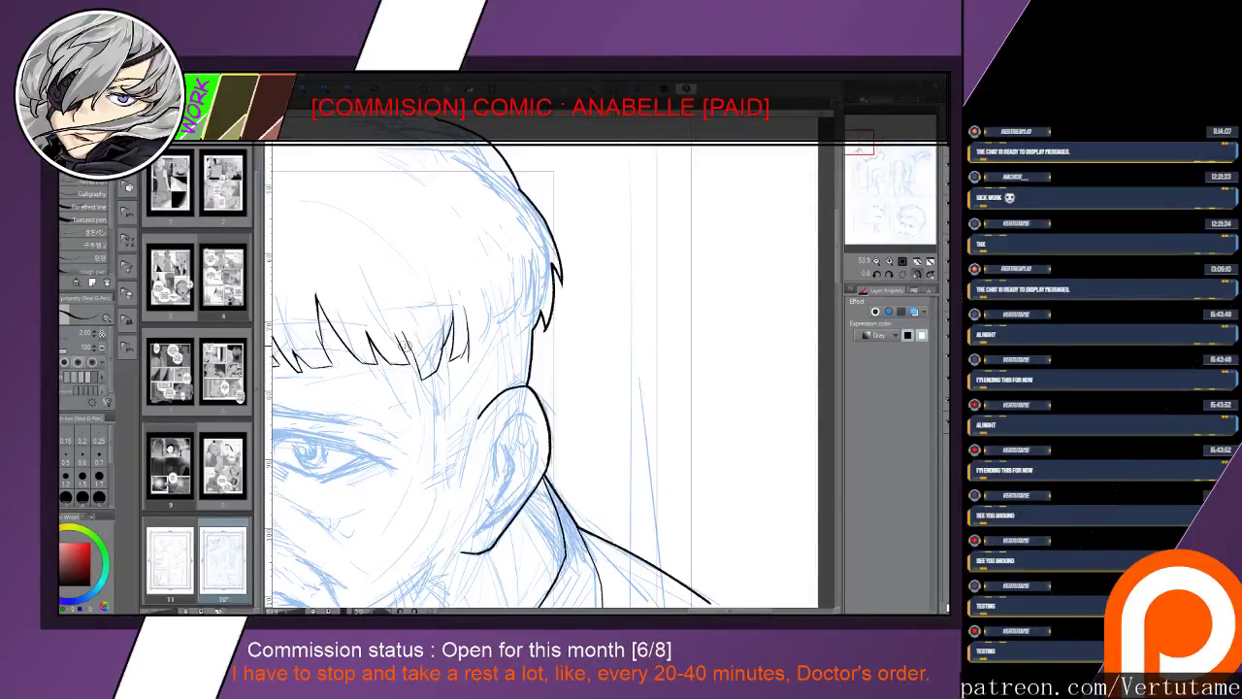
Clean up where the temple strands overlap and reinforce their inner lines and tips
key("e")
key("p")
key("e")
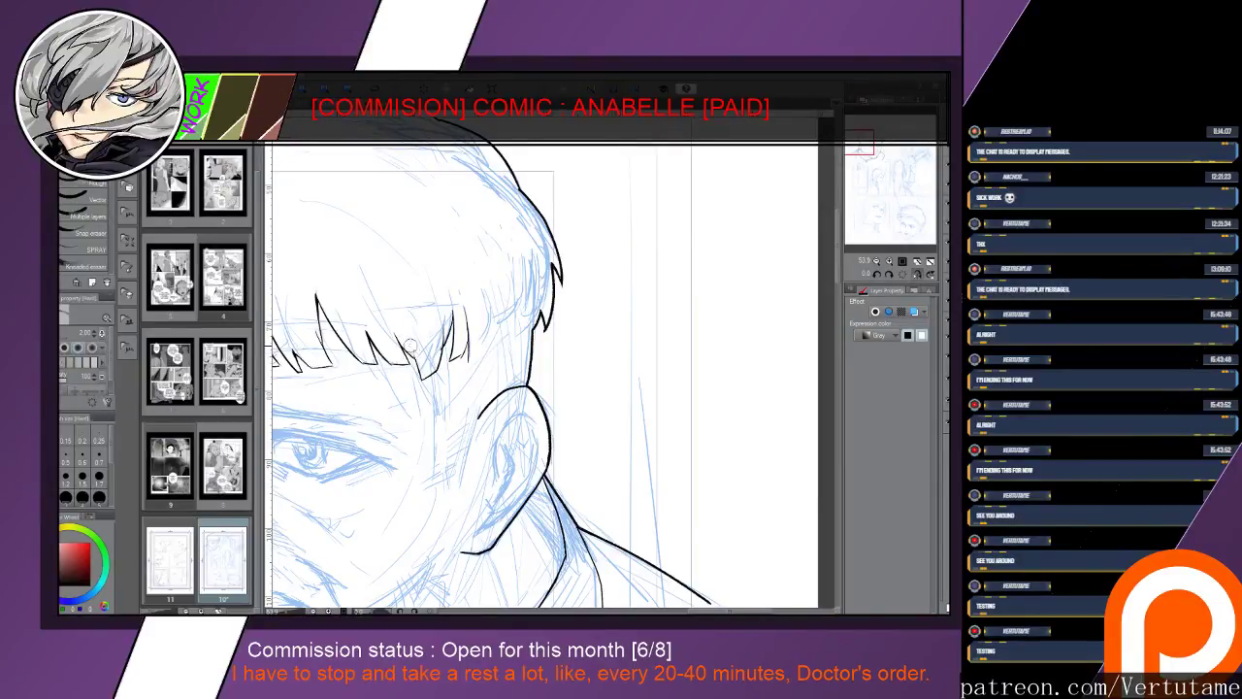
key("p")
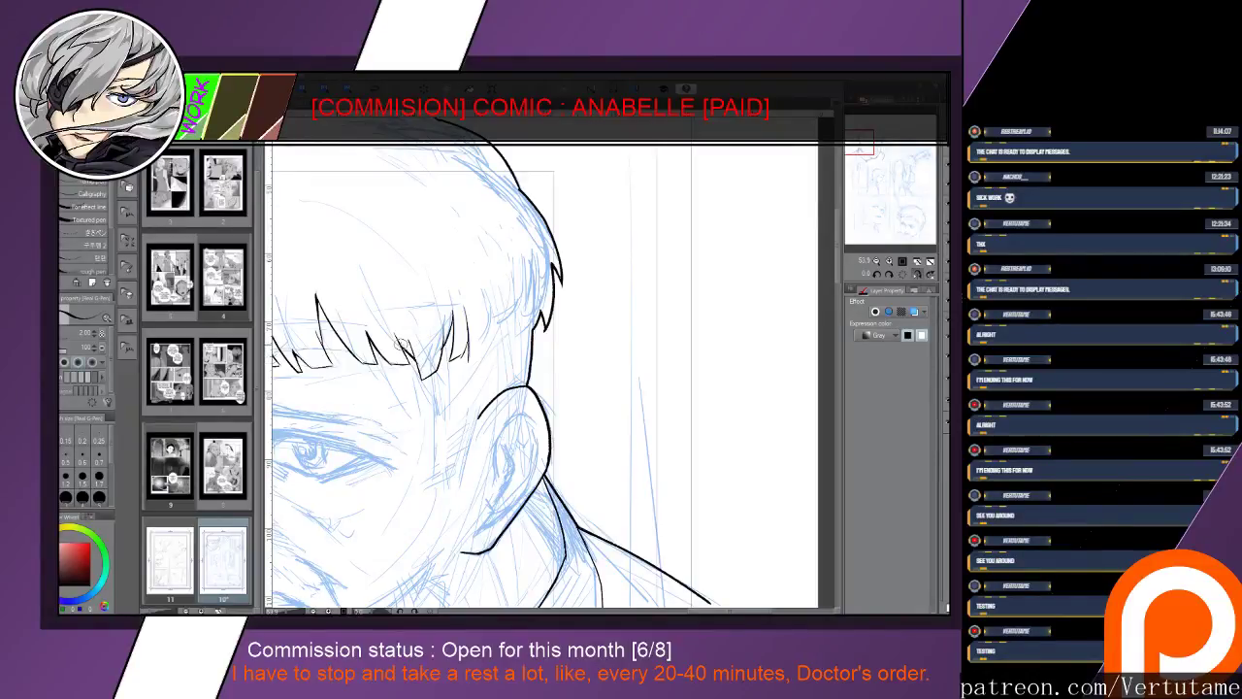
key("e")
key("p")
Mirror the canvas and ink a row of short pointed strands from the temple to the back outline of the hair
key("h")
left_click_drag(450, 366, 301, 361)
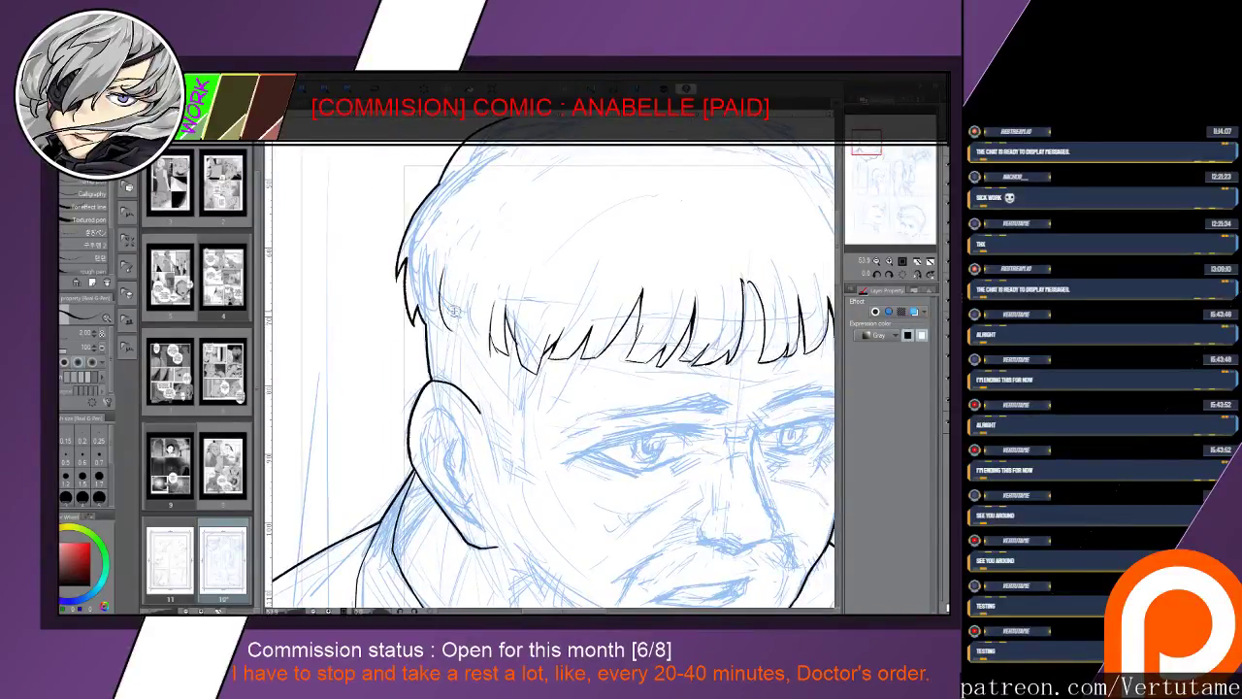
left_click_drag(448, 295, 471, 343)
left_click_drag(454, 305, 457, 335)
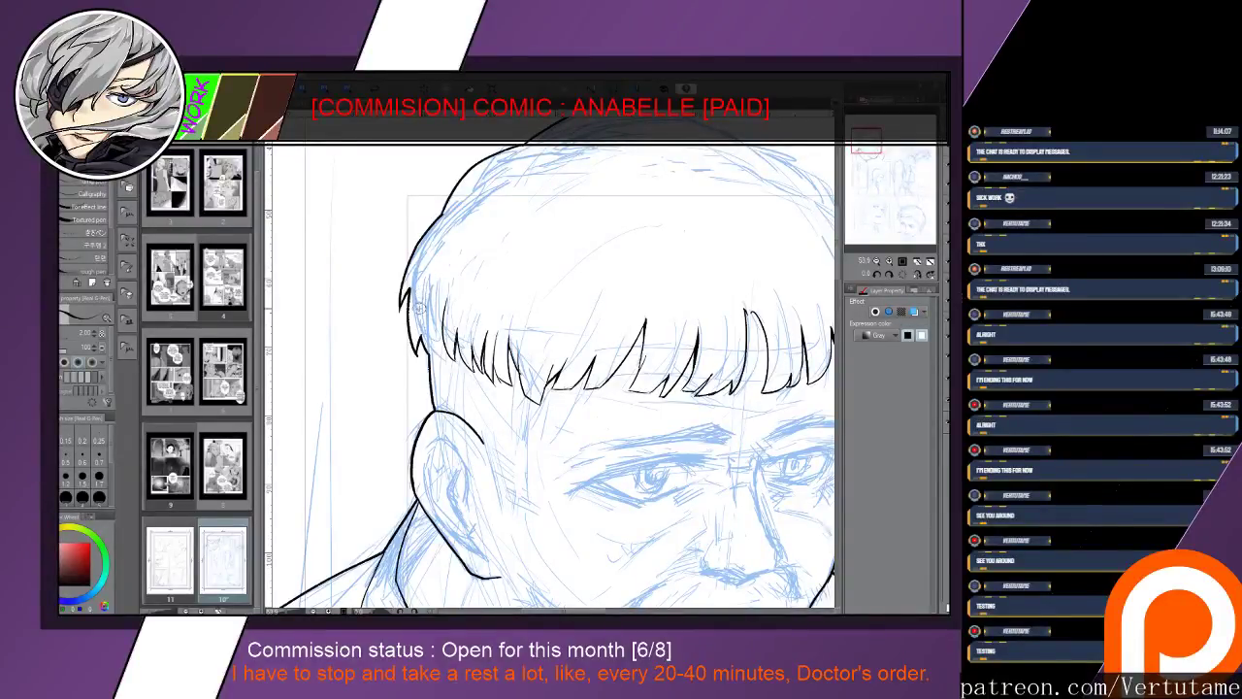
mouse_move(421, 301)
left_mouse_down()
mouse_move(432, 352)
mouse_move(438, 336)
mouse_move(480, 358)
left_mouse_up()
key("e")
key("p")
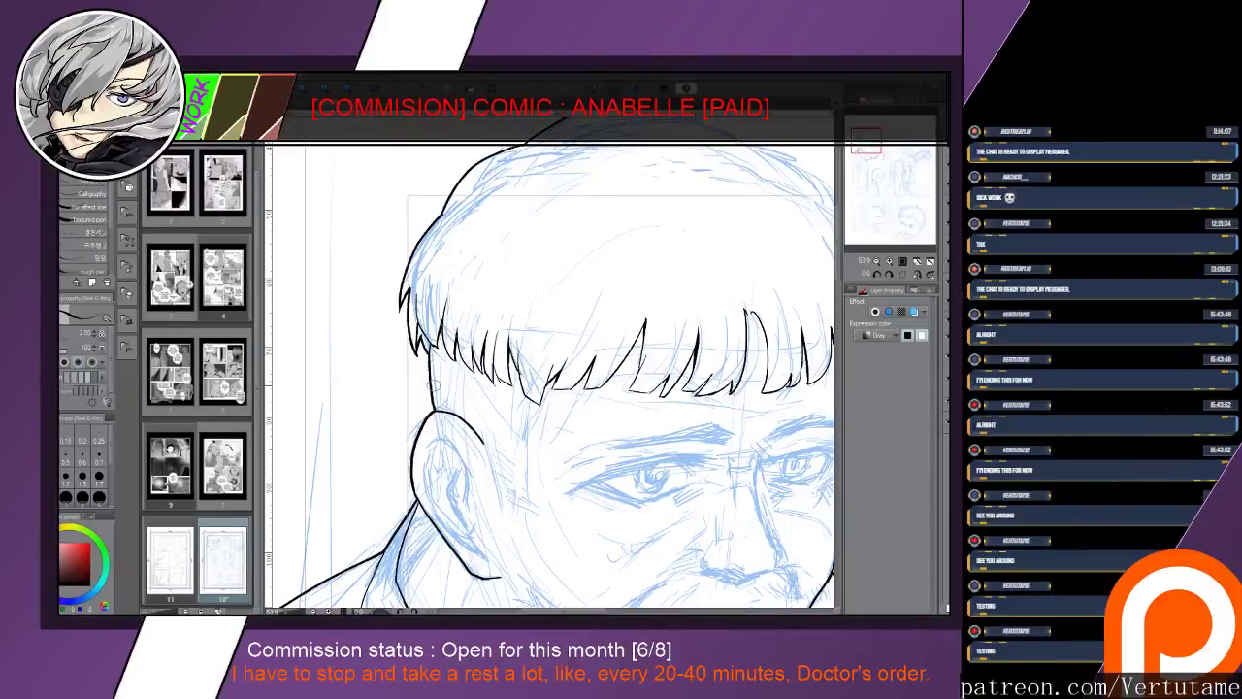
Mirror the canvas again and ink the sideburn with a straight front edge, hatched lower end and a line joining the ear, trimming the hatching
left_click_drag(433, 385, 235, 315)
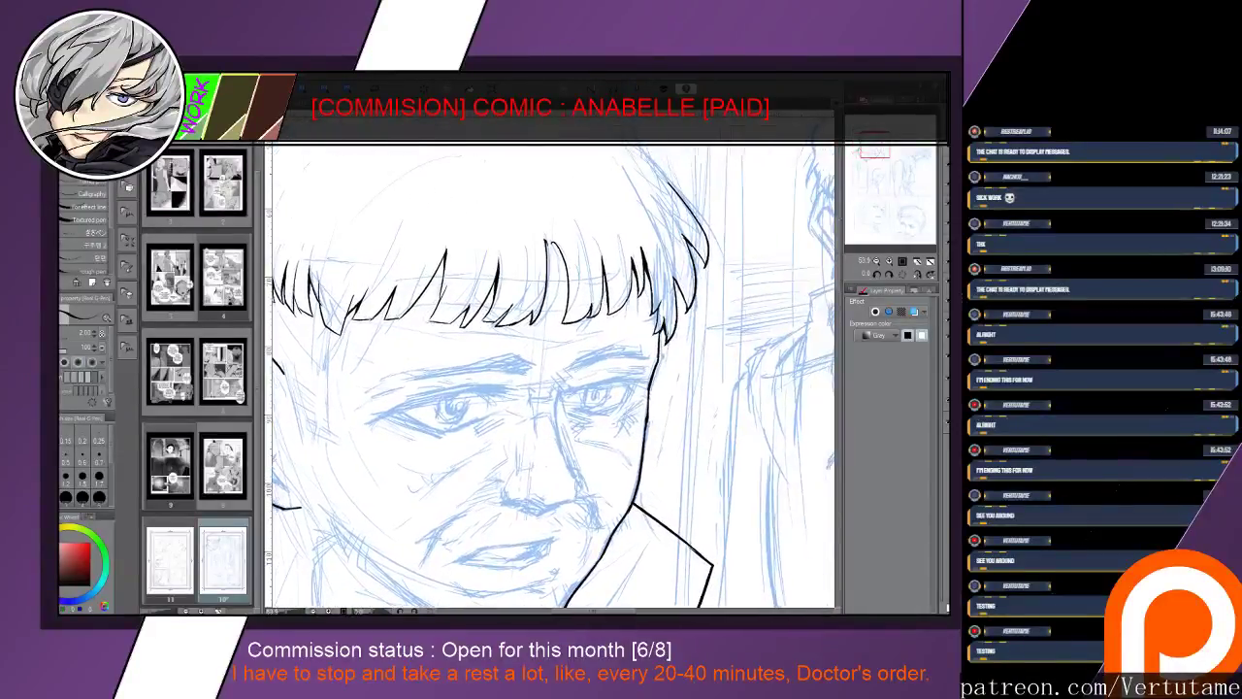
key("h")
left_click_drag(553, 378, 472, 337)
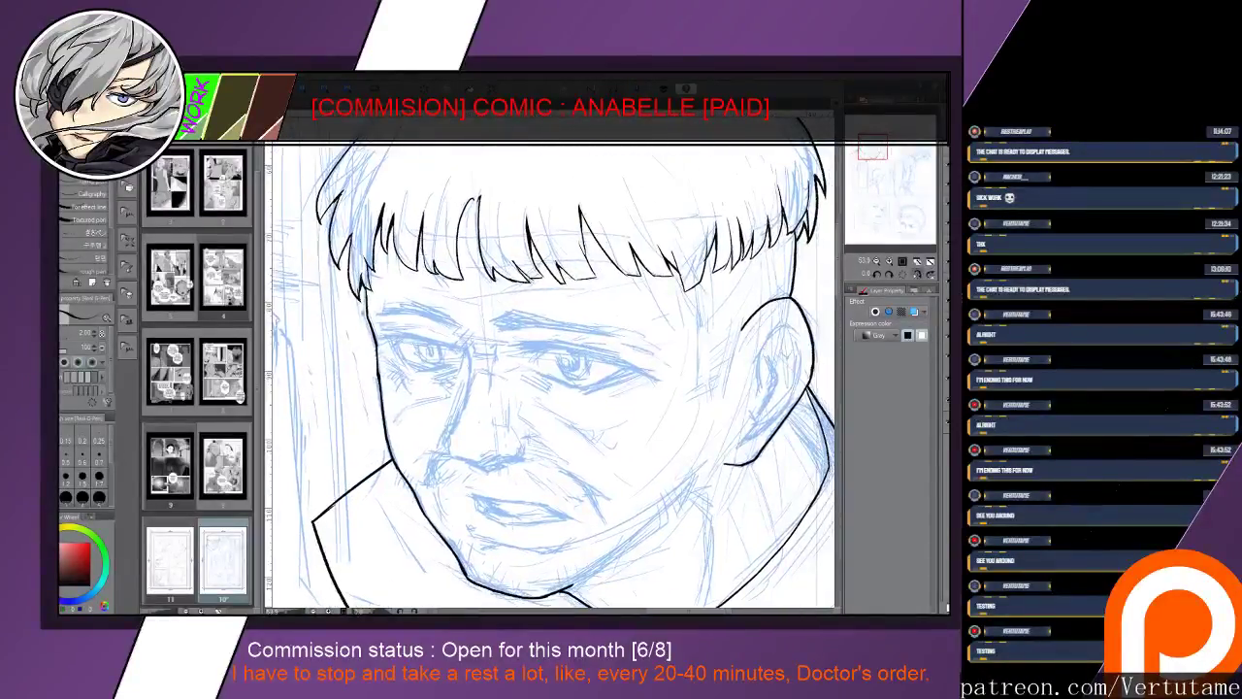
mouse_move(686, 313)
left_mouse_down()
mouse_move(524, 320)
mouse_move(528, 409)
left_mouse_up()
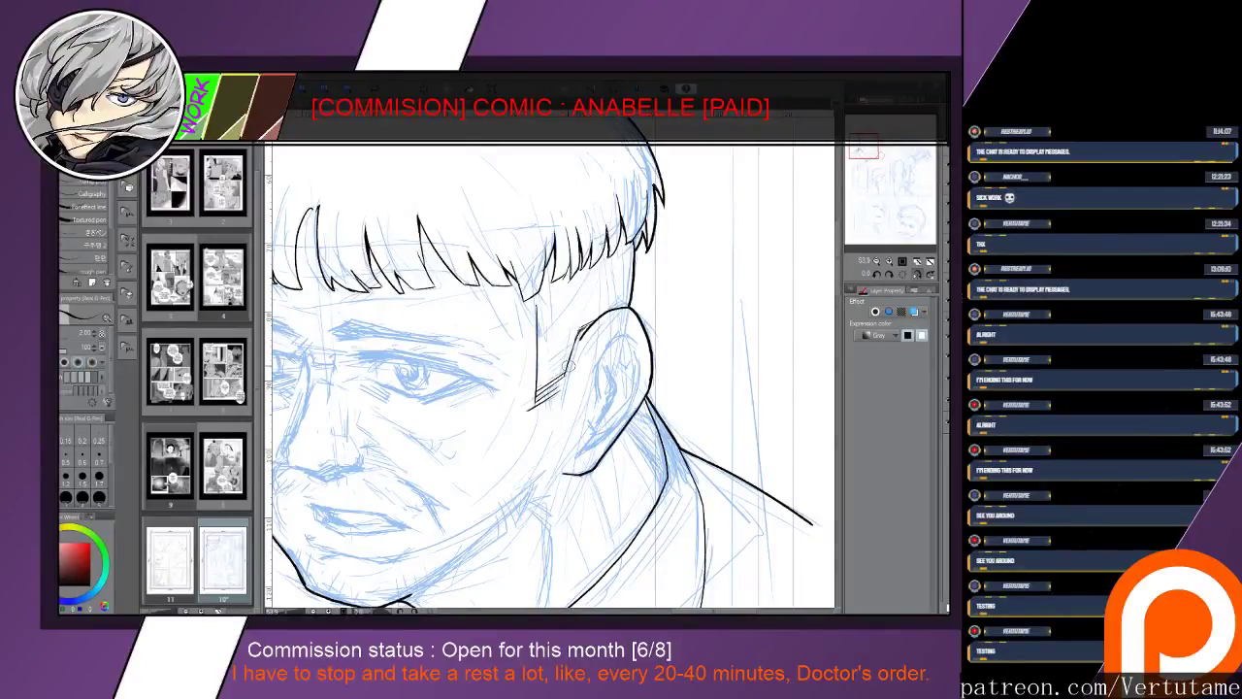
left_click_drag(568, 366, 598, 318)
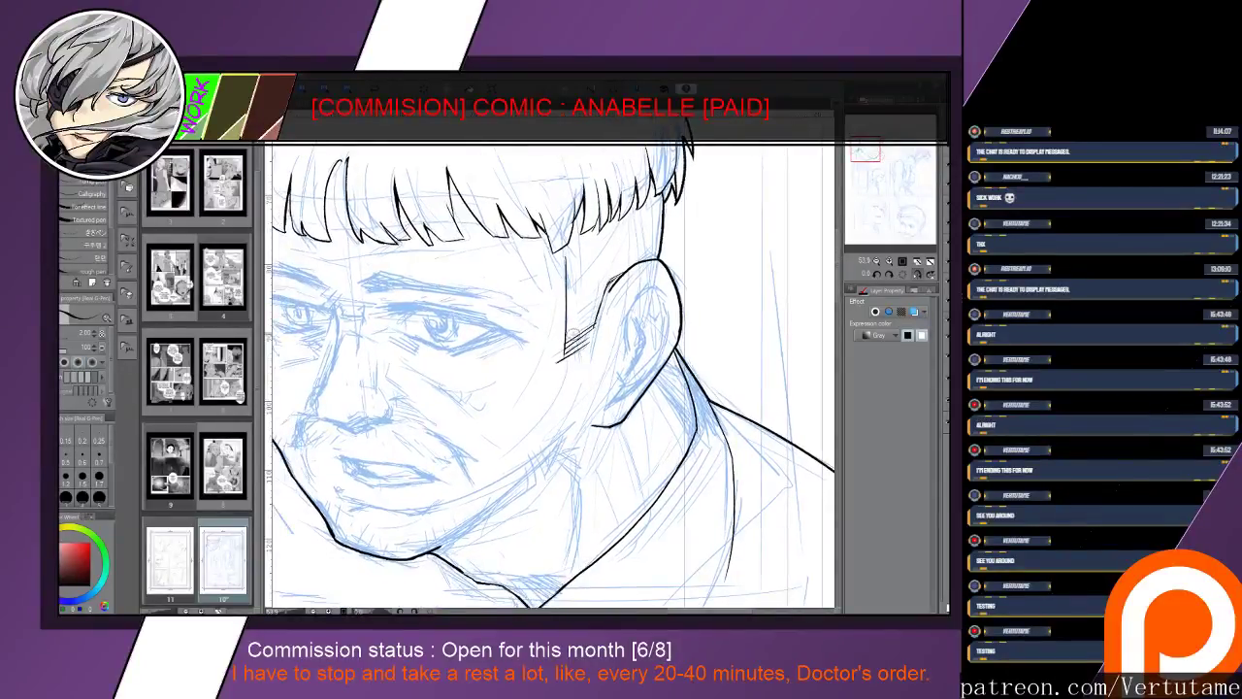
key("e")
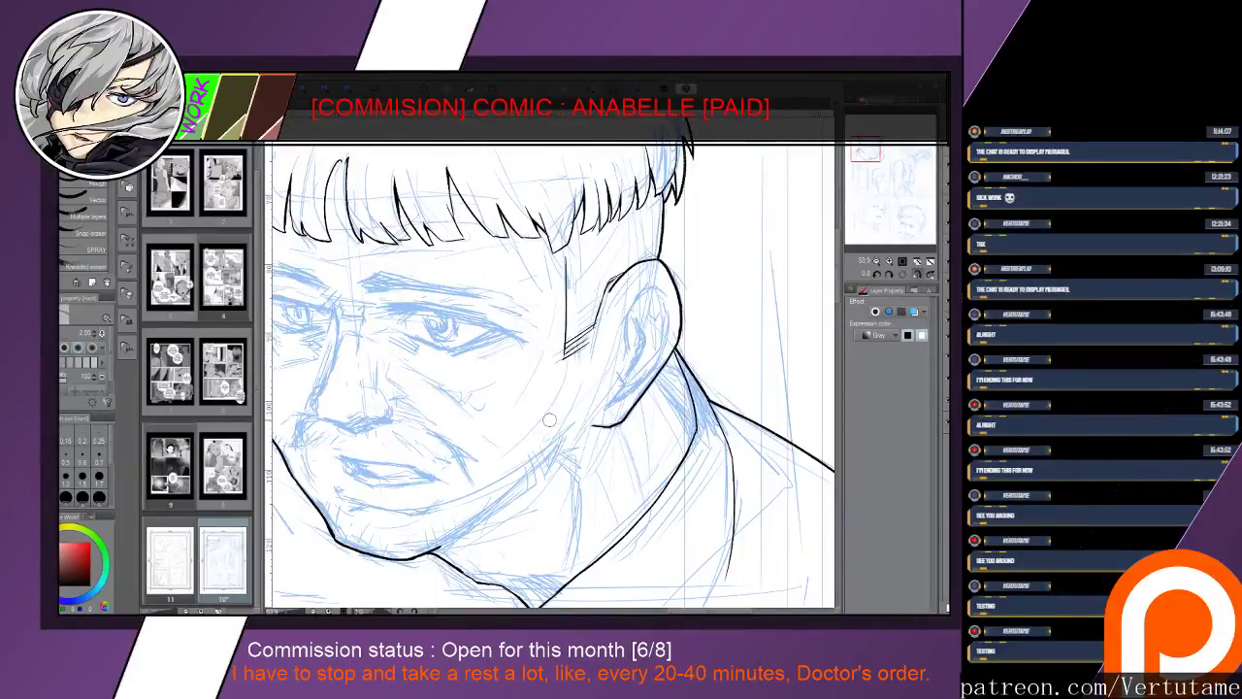
key("p")
left_click_drag(562, 388, 644, 339)
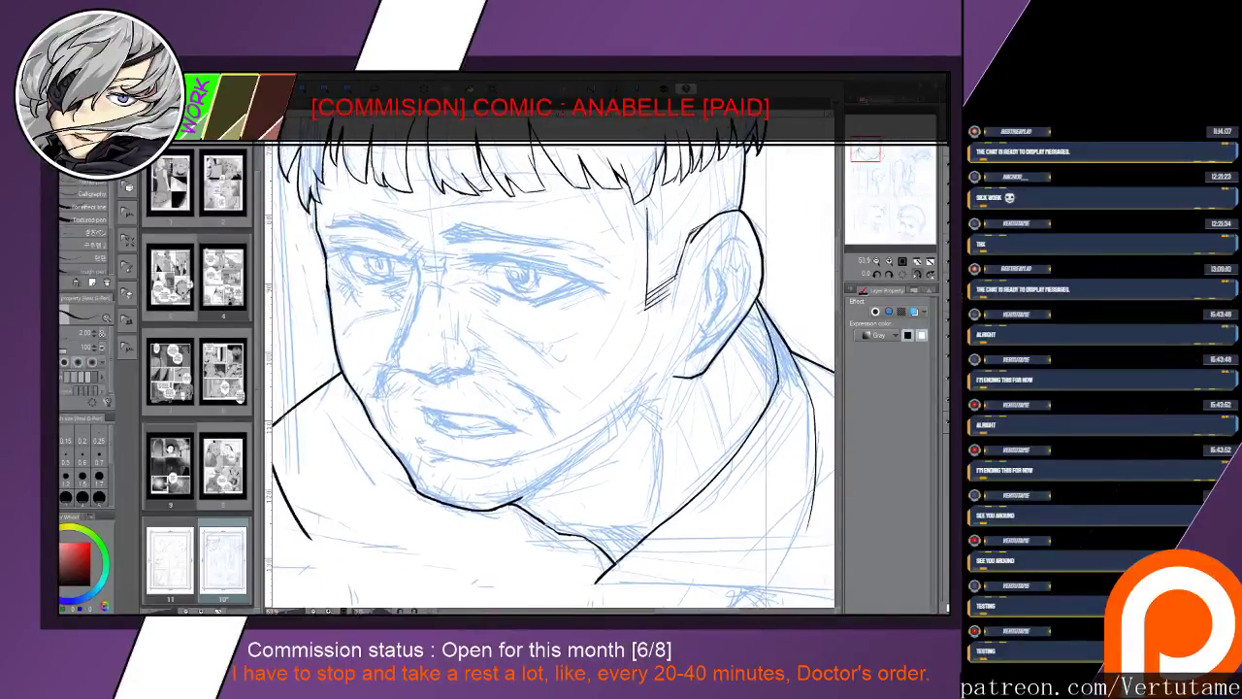
Ink the jawline as one long curve from below the ear to the chin, mirroring and rotating the canvas and redoing the first strokes
mouse_move(546, 346)
left_mouse_down()
mouse_move(566, 345)
mouse_move(588, 451)
mouse_move(556, 329)
left_mouse_up()
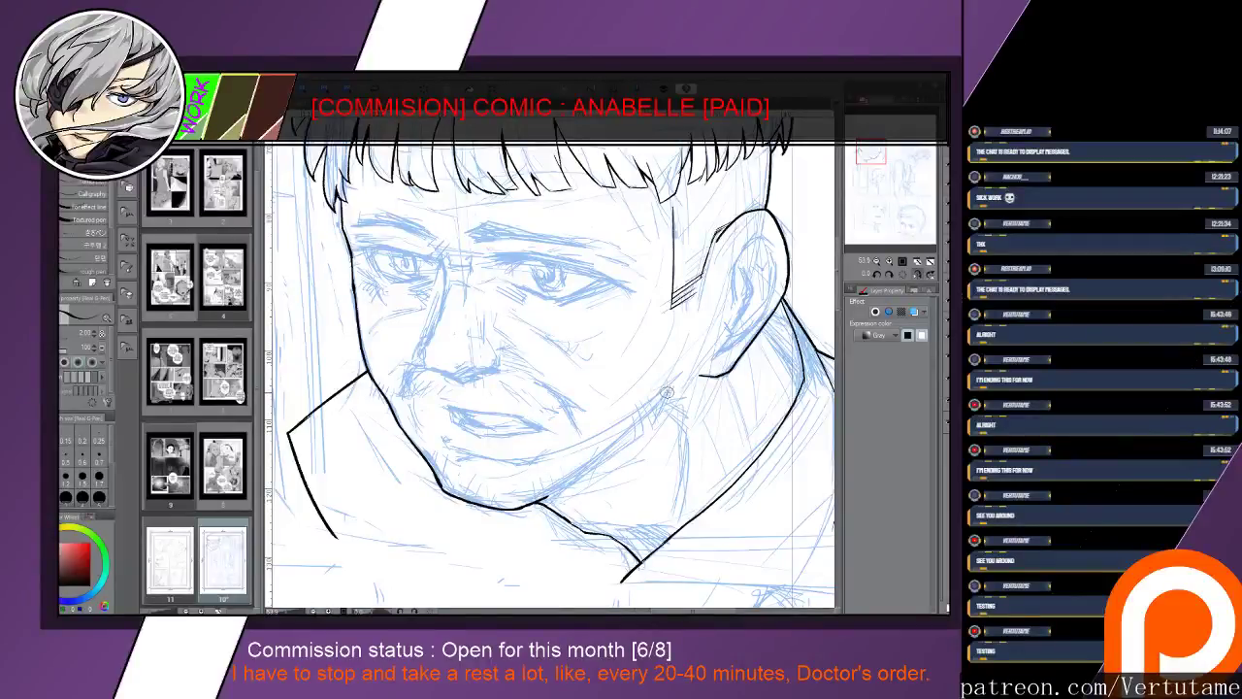
mouse_move(666, 390)
left_mouse_down()
mouse_move(574, 467)
mouse_move(626, 432)
left_mouse_up()
key("e")
key("h")
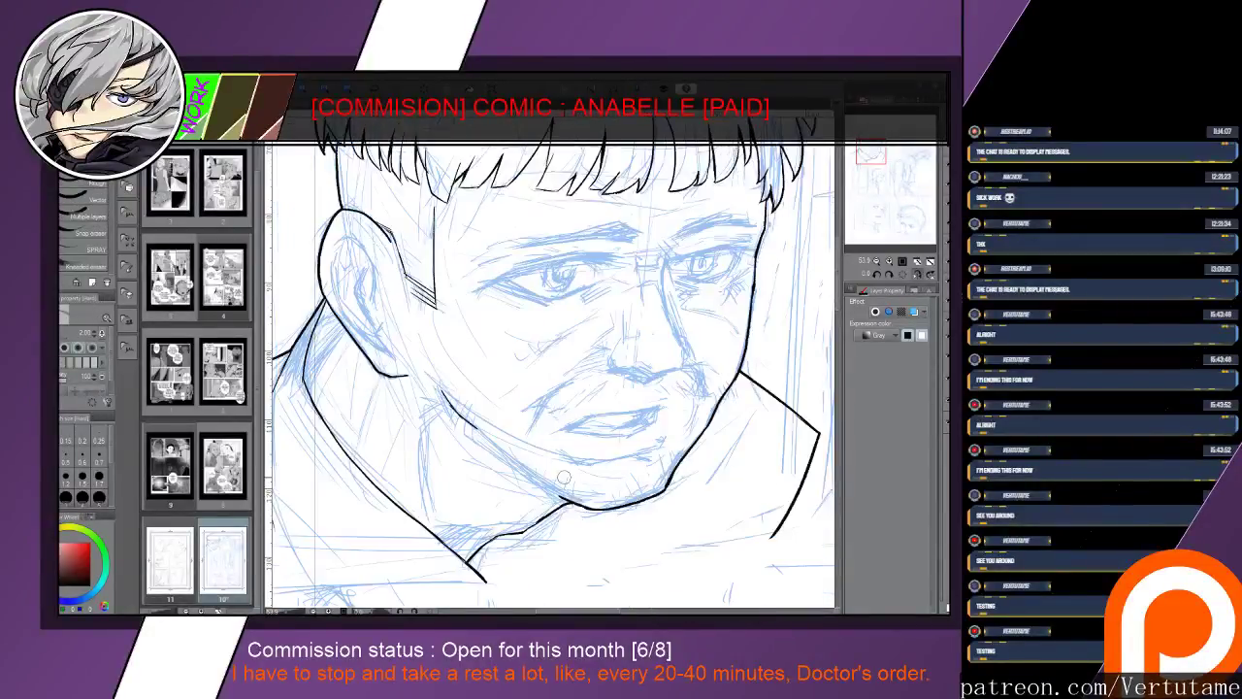
mouse_move(564, 477)
left_mouse_down()
mouse_move(462, 435)
mouse_move(452, 343)
left_mouse_up()
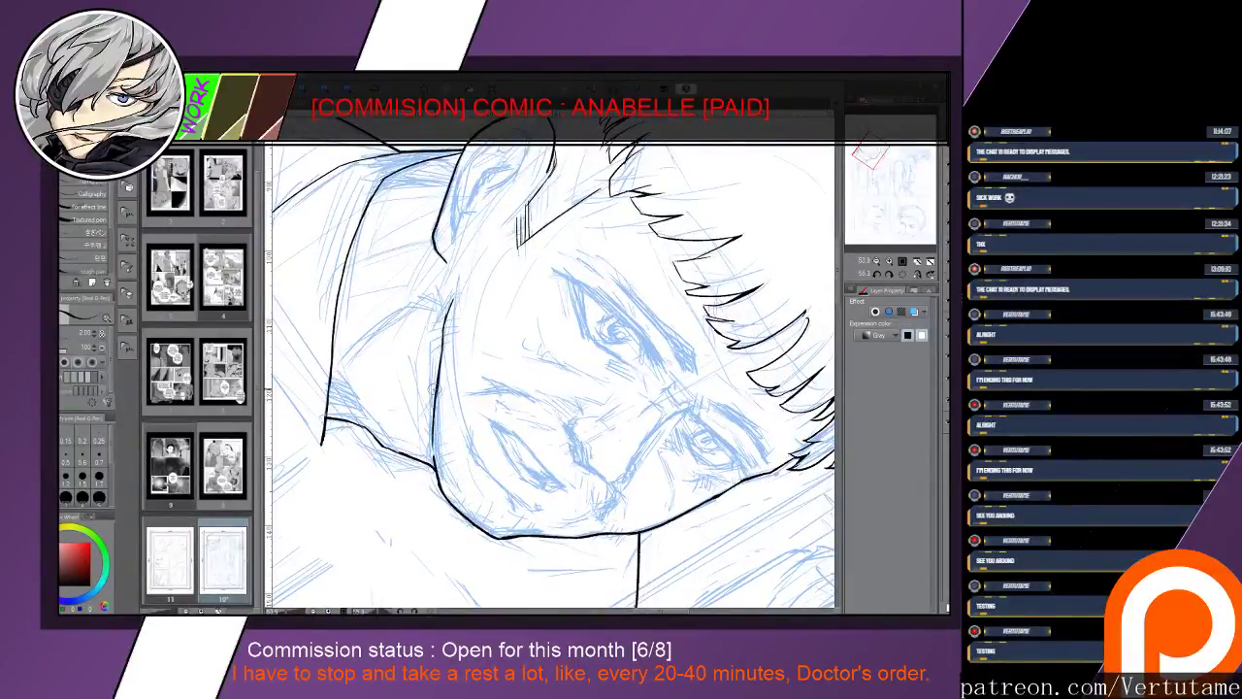
key("p")
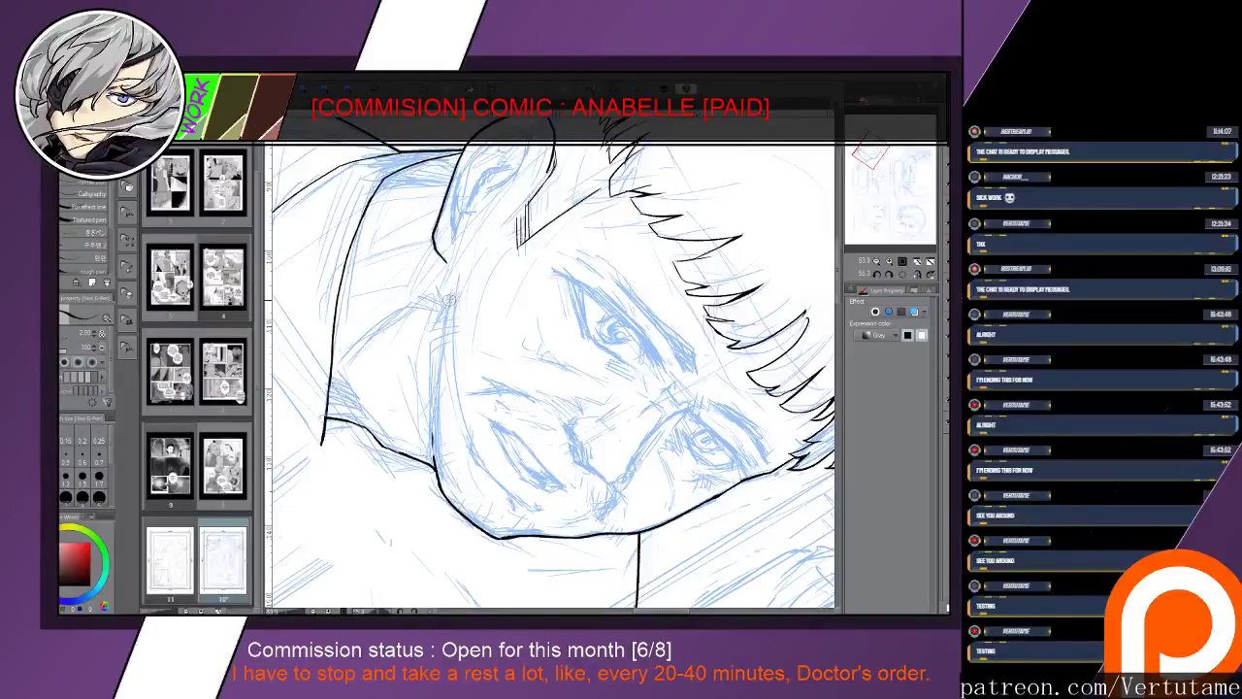
left_click_drag(441, 313, 434, 456)
left_click_drag(325, 569, 517, 582)
left_click_drag(432, 358, 438, 381)
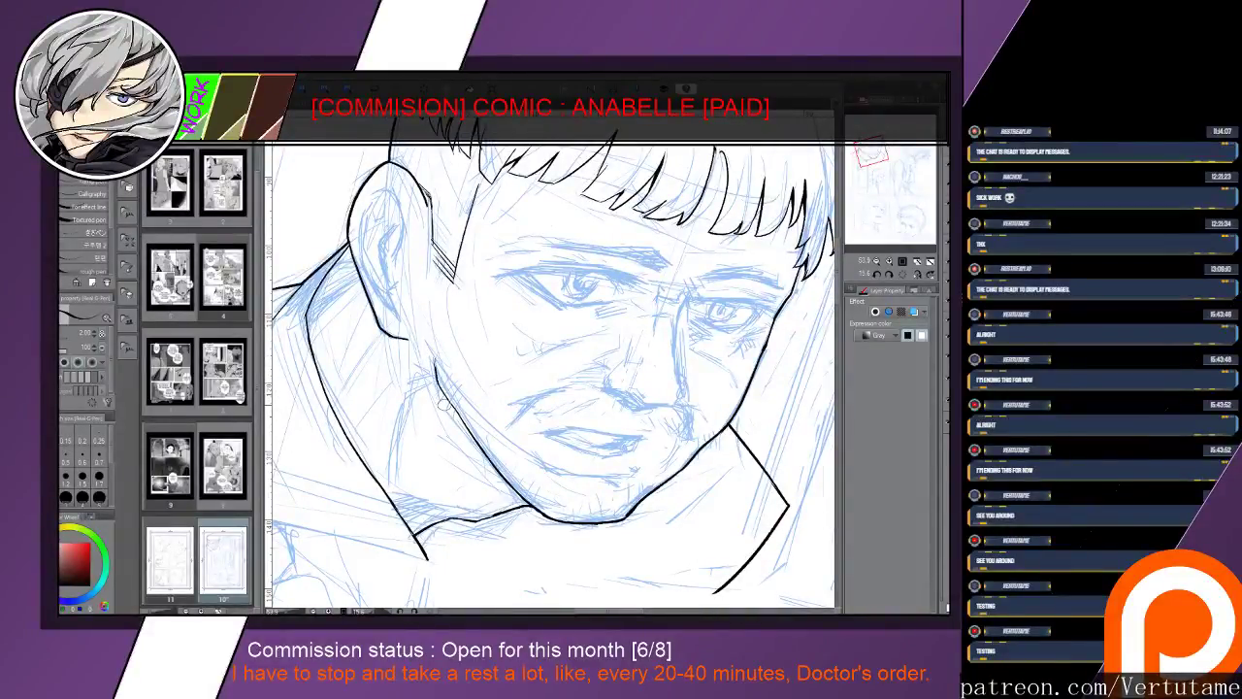
left_click_drag(443, 403, 482, 455)
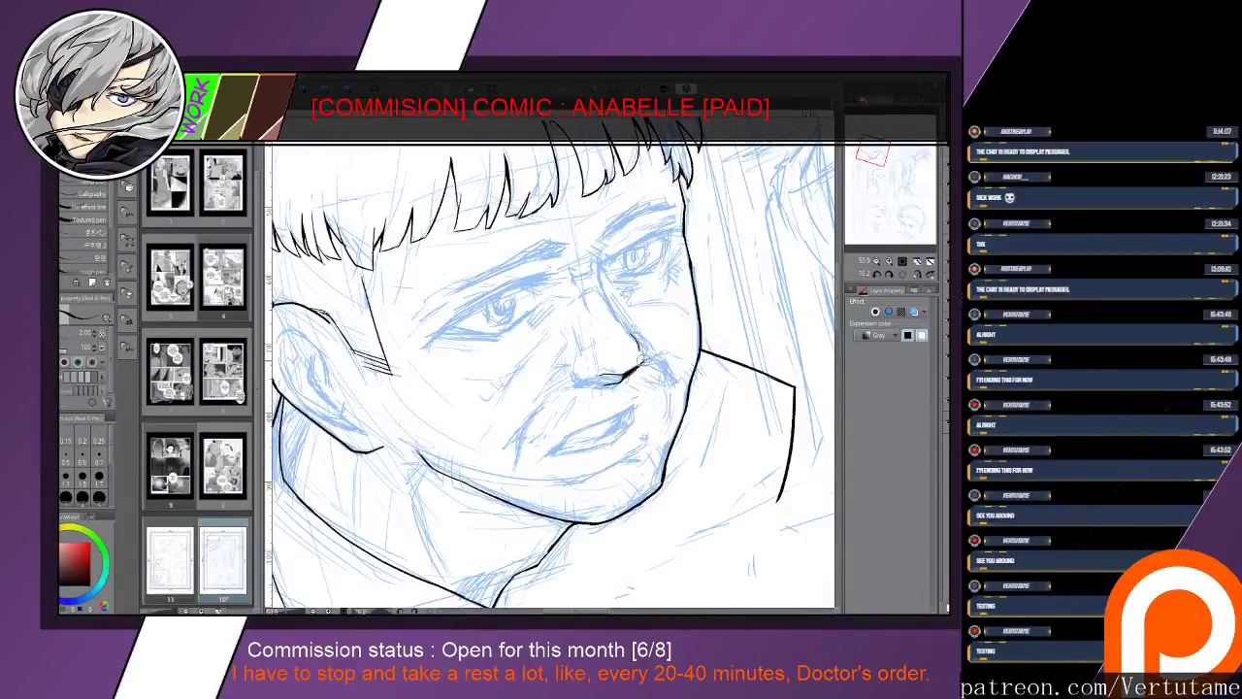
Ink the rounded nose tip onto its underside, clean it up, and extend the bridge line toward the inner corner of the far eye
mouse_move(631, 342)
left_mouse_down()
mouse_move(644, 331)
mouse_move(642, 343)
left_mouse_up()
key("e")
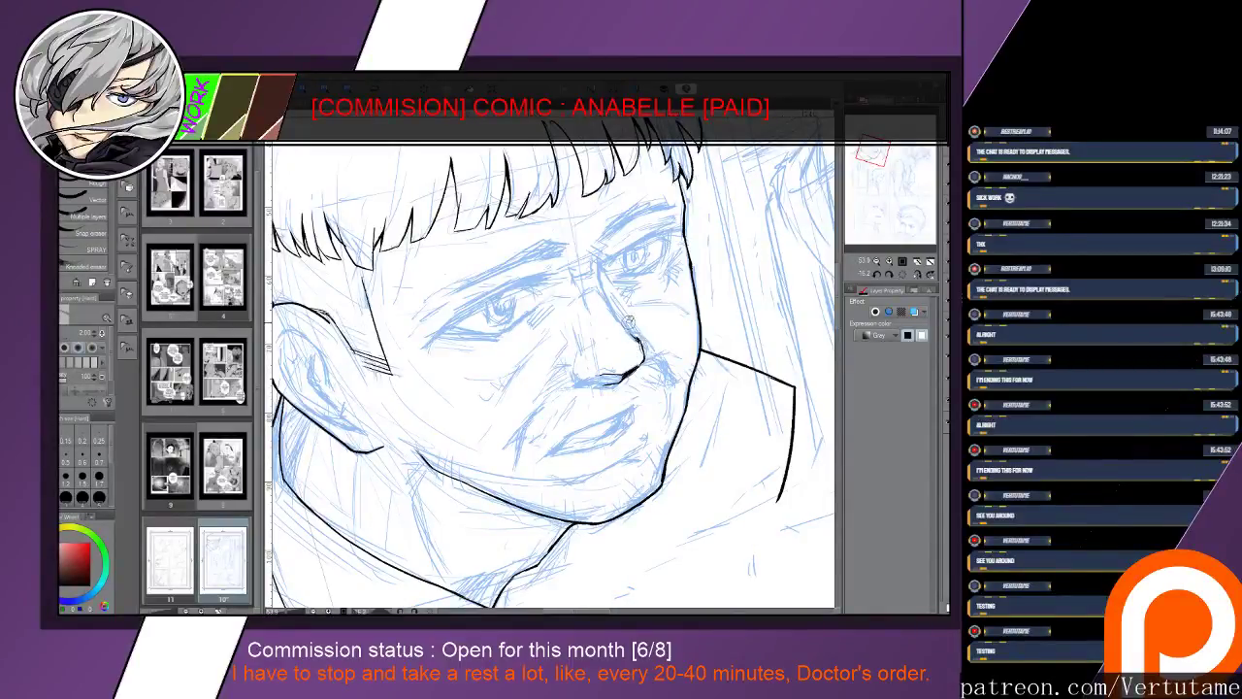
key("p")
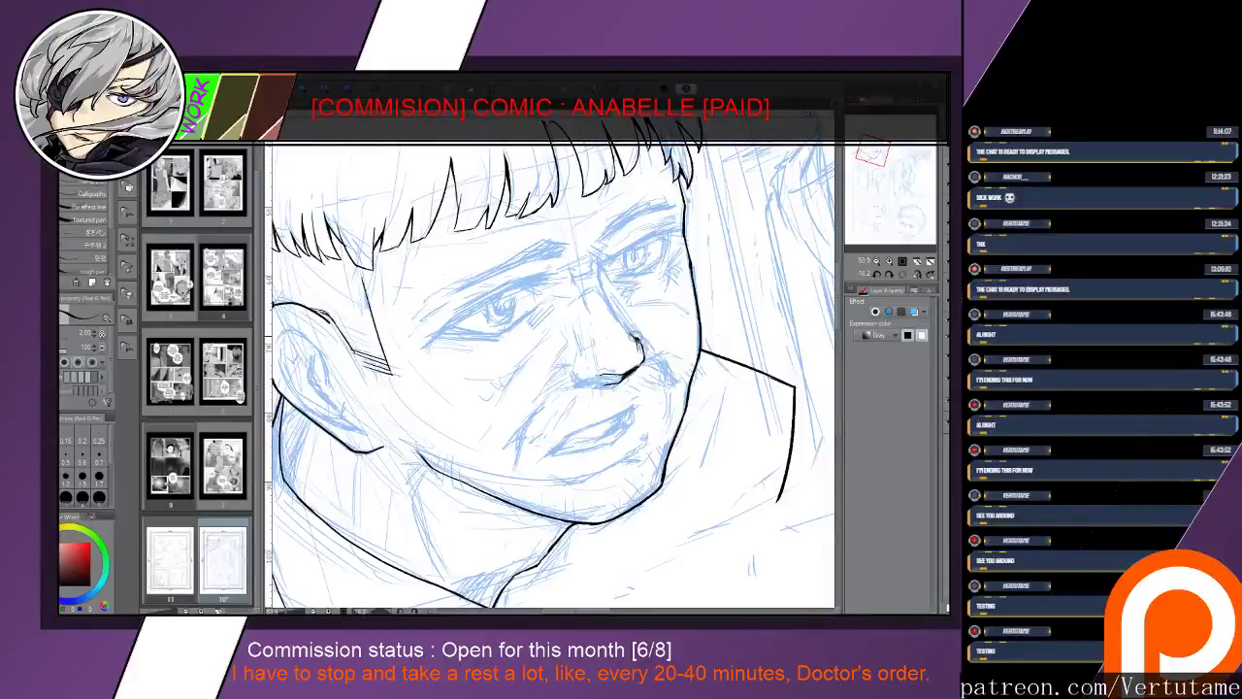
key("h")
left_click_drag(635, 336, 603, 407)
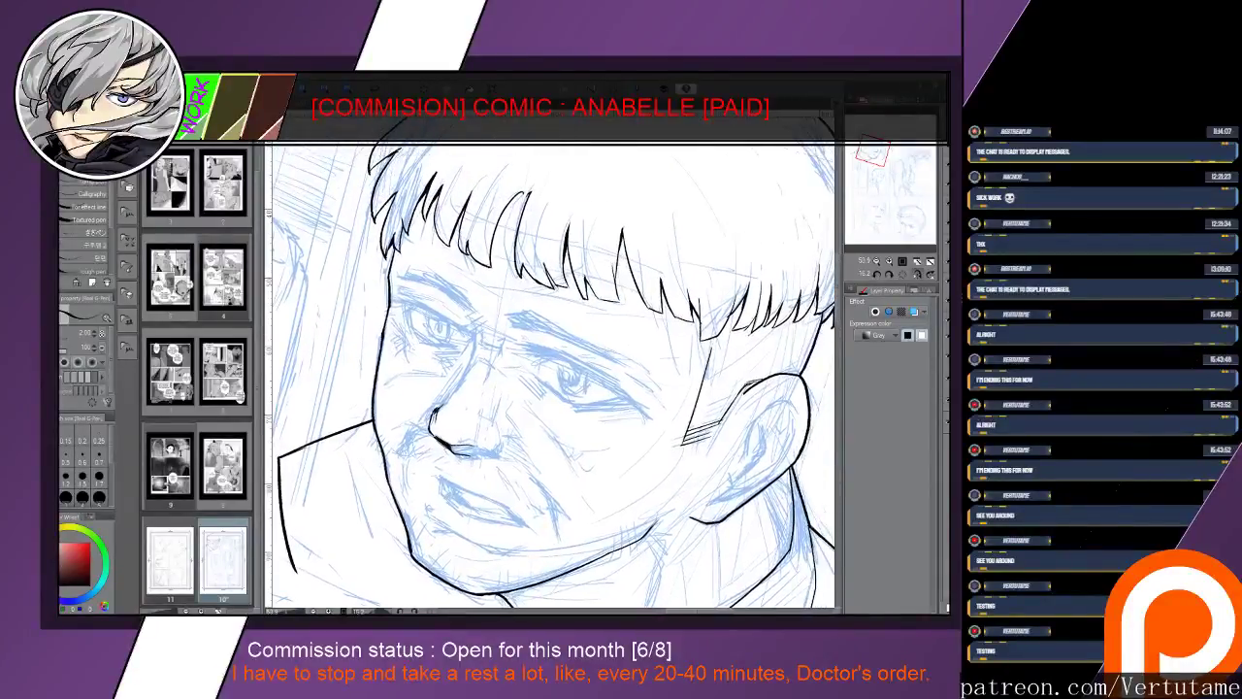
mouse_move(452, 386)
left_mouse_down()
mouse_move(438, 408)
mouse_move(466, 357)
left_mouse_up()
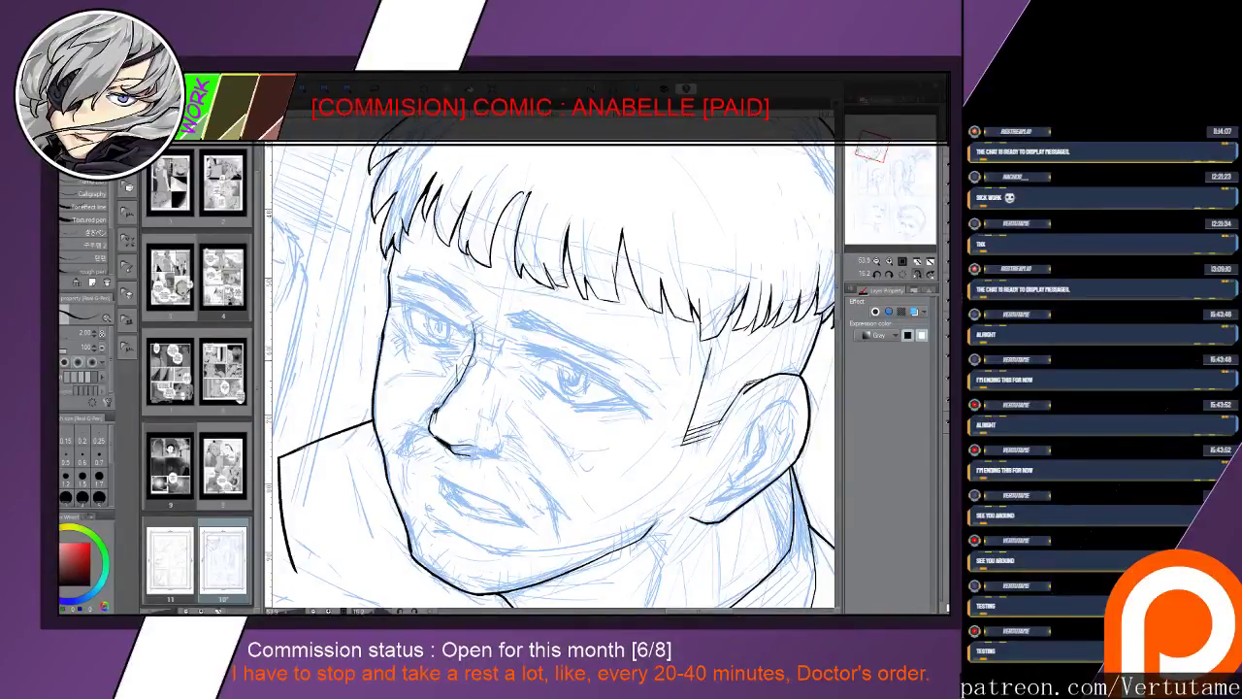
Rotate the canvas and ink the slightly open mouth's outline with upper and lower lip lines, tidying its corners
left_click_drag(553, 378, 579, 352)
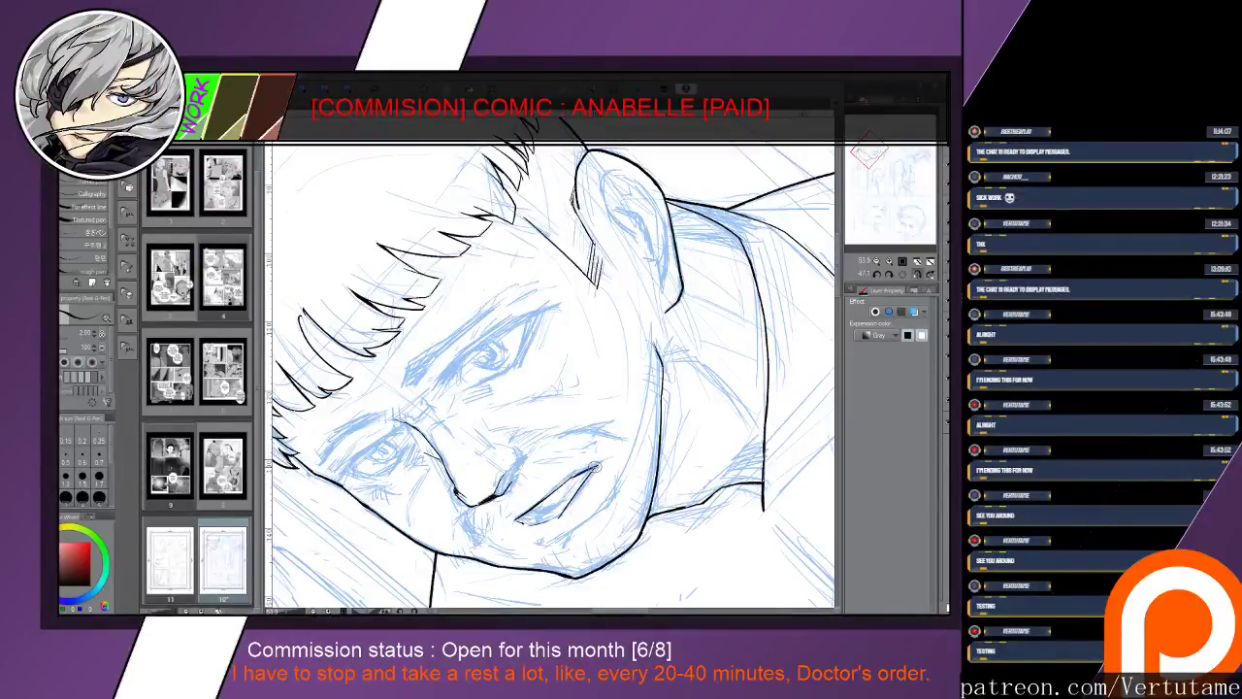
key("e")
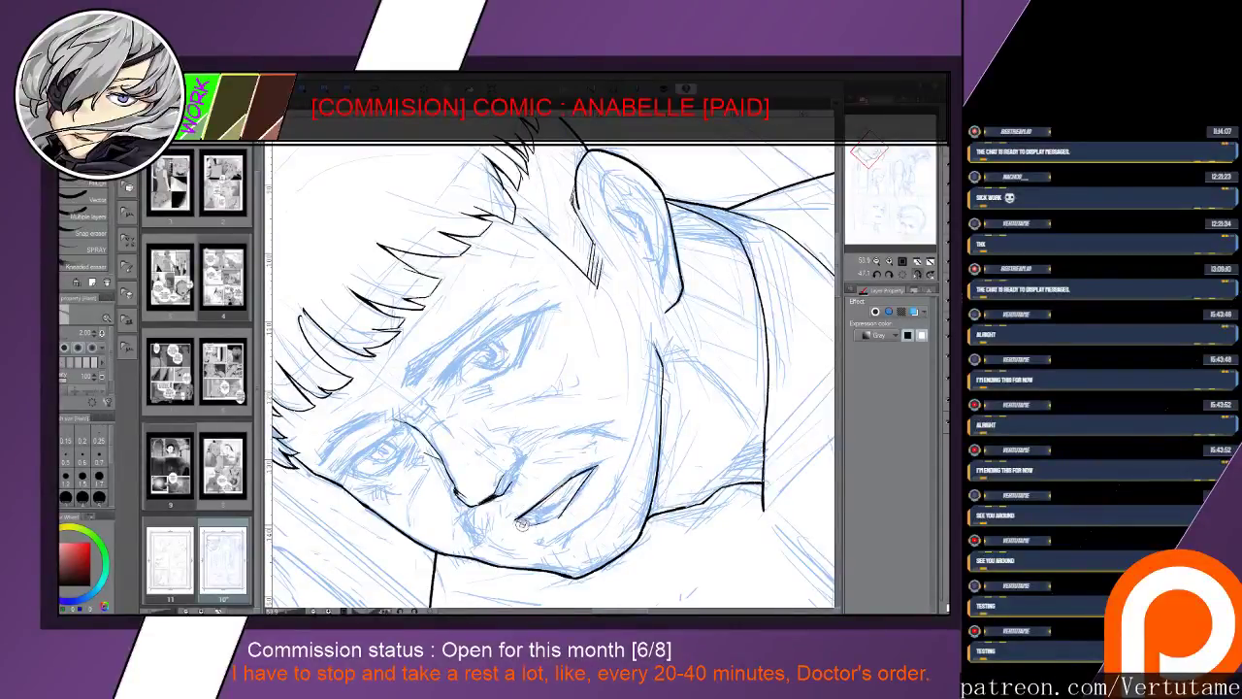
key("p")
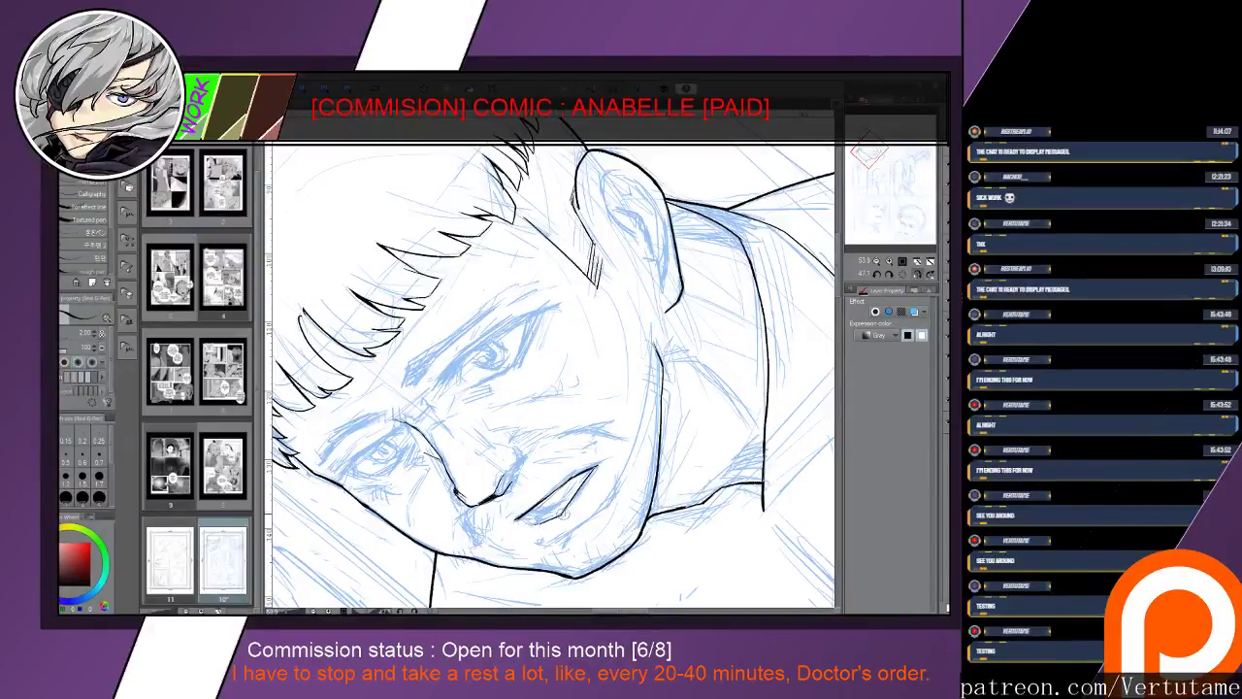
mouse_move(538, 523)
left_mouse_down()
mouse_move(569, 508)
mouse_move(591, 471)
left_mouse_up()
key("e")
key("p")
mouse_move(549, 527)
left_mouse_down()
mouse_move(455, 491)
mouse_move(427, 442)
mouse_move(475, 429)
left_mouse_up()
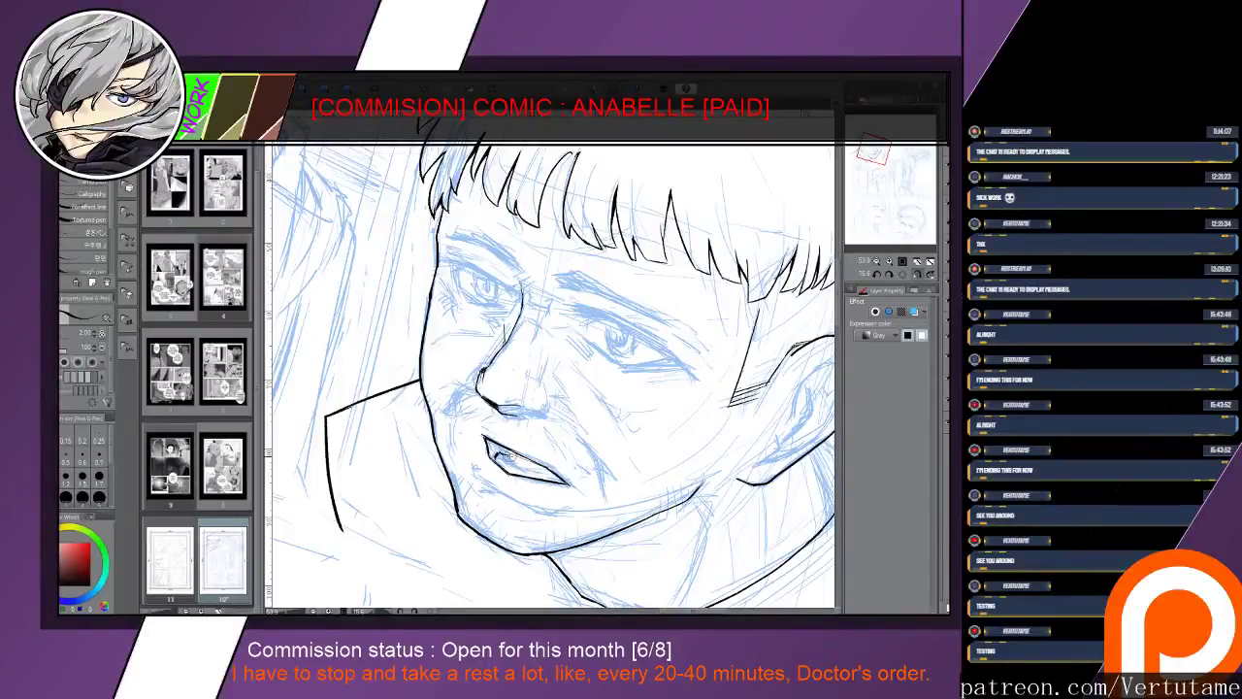
Ink the teeth and dark inner shape inside the open mouth
mouse_move(507, 454)
left_mouse_down()
mouse_move(496, 459)
mouse_move(605, 443)
left_mouse_up()
left_click_drag(570, 498, 604, 473)
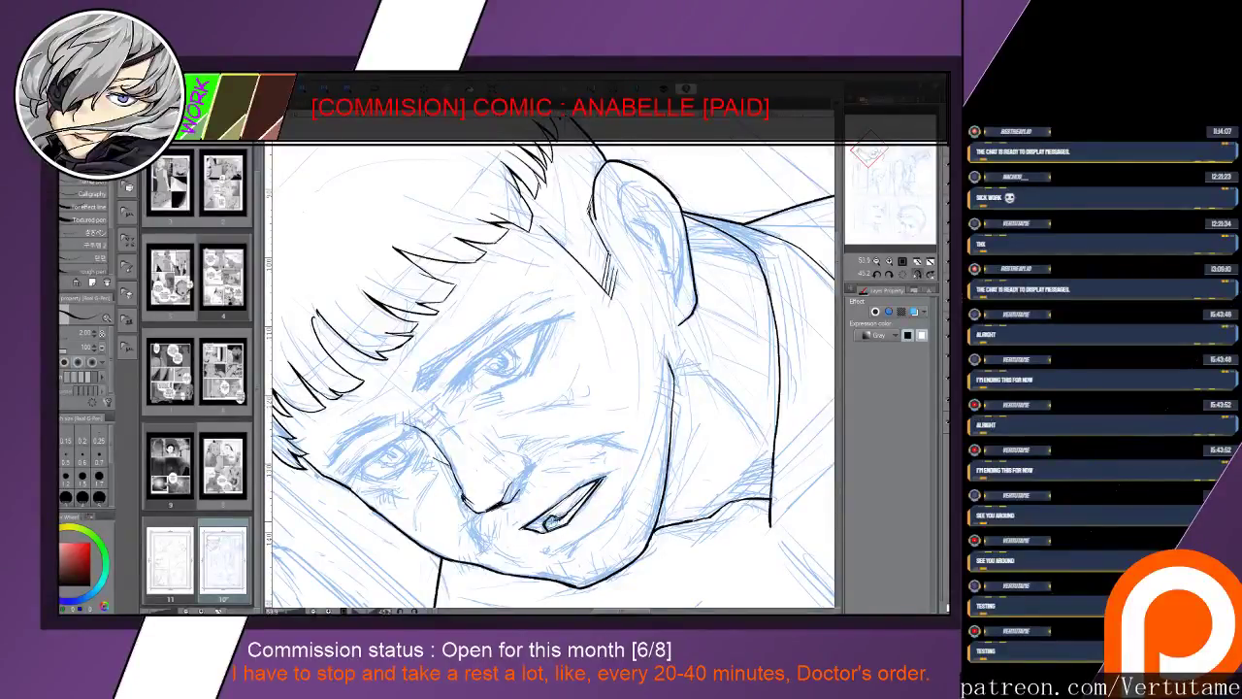
mouse_move(557, 510)
left_mouse_down()
mouse_move(532, 528)
mouse_move(535, 512)
left_mouse_up()
mouse_move(559, 507)
left_mouse_down()
mouse_move(600, 480)
mouse_move(491, 500)
mouse_move(484, 455)
mouse_move(603, 501)
mouse_move(613, 528)
mouse_move(706, 452)
mouse_move(719, 477)
left_mouse_up()
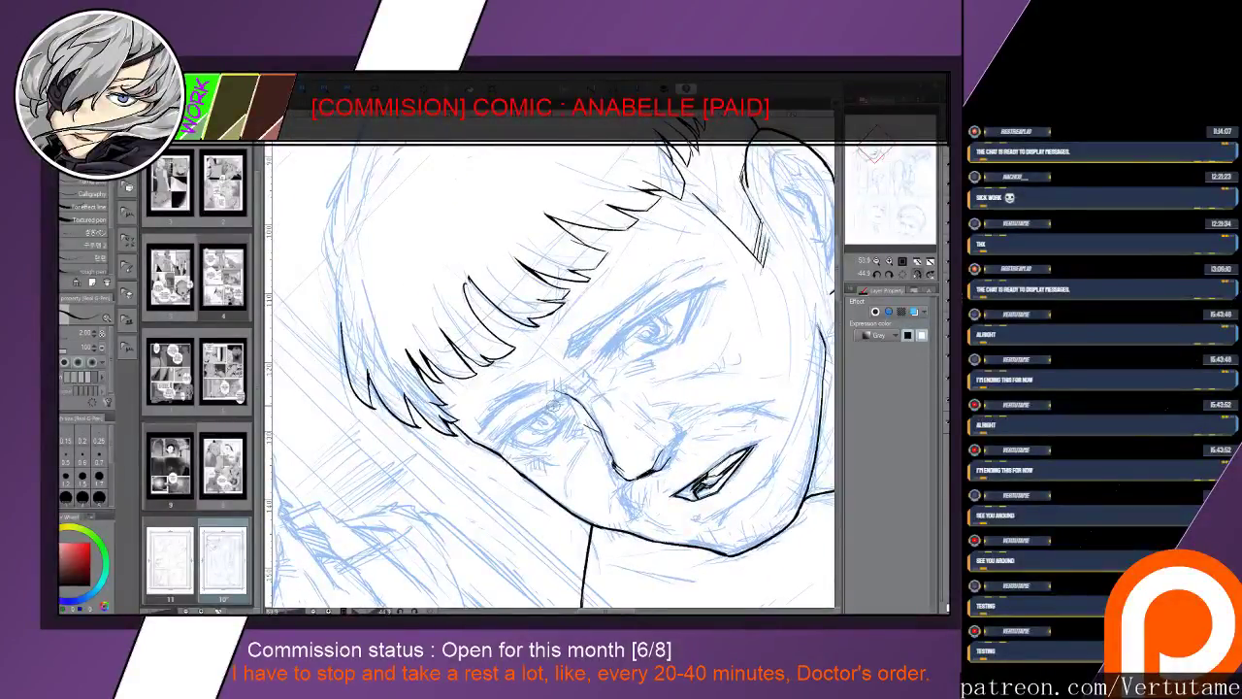
Ink the far eye's upper and lower lid lines, rotating the canvas to follow the sketch
mouse_move(548, 412)
left_mouse_down()
mouse_move(509, 433)
mouse_move(556, 401)
left_mouse_up()
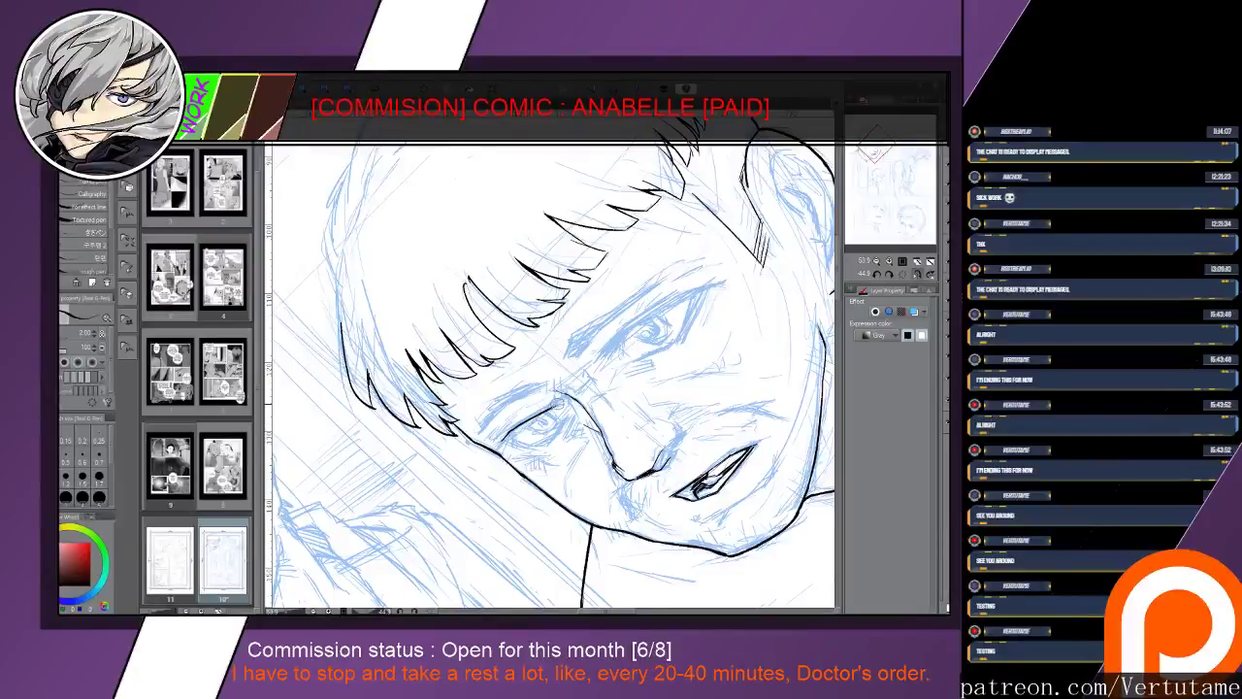
mouse_move(621, 427)
left_mouse_down()
mouse_move(507, 442)
mouse_move(565, 368)
mouse_move(456, 250)
left_mouse_up()
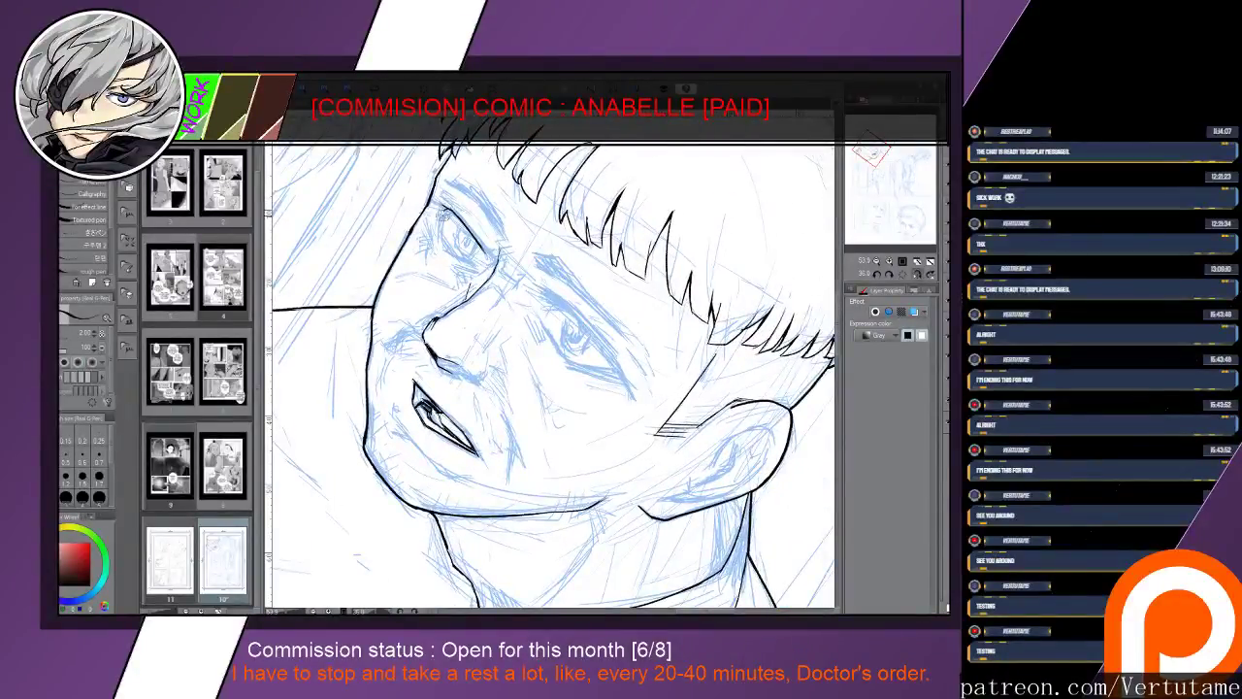
left_click_drag(443, 240, 473, 262)
mouse_move(439, 201)
left_mouse_down()
mouse_move(443, 238)
mouse_move(441, 222)
mouse_move(412, 376)
left_mouse_up()
mouse_move(411, 375)
left_mouse_down()
mouse_move(486, 420)
mouse_move(508, 403)
left_mouse_up()
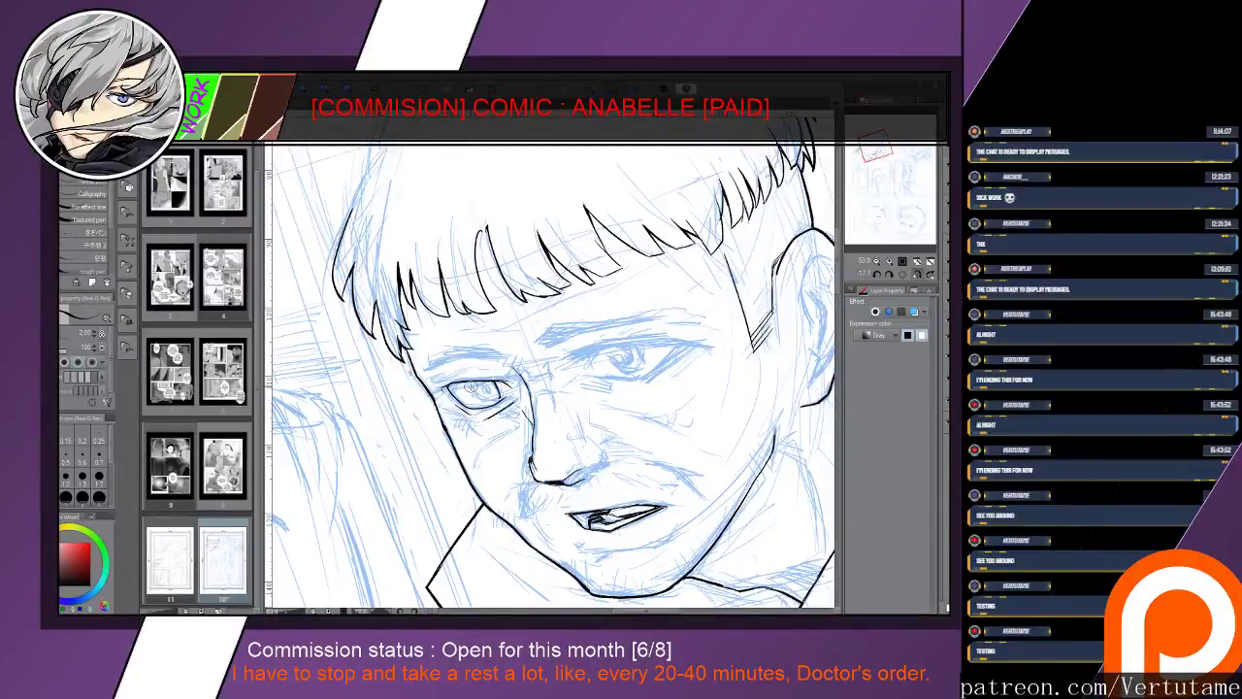
Try a stroke on the far eye's iris, undo the last two strokes, and zoom out with the canvas rotation reset
left_click_drag(473, 386, 476, 389)
key("ctrl+z")
key("ctrl+z")
scroll(560, 473, "down", 3)
key("ctrl+@")
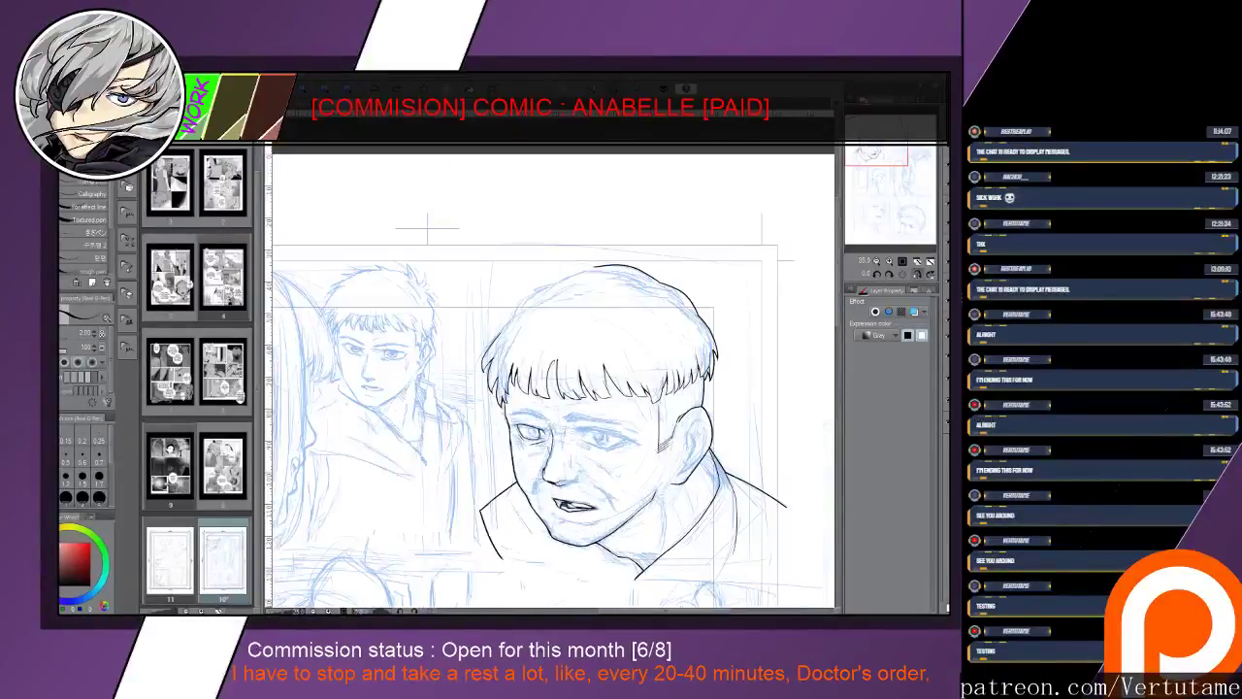
Ink the iris and pupil inside the far eye over the blue sketch
left_click_drag(560, 472, 647, 449)
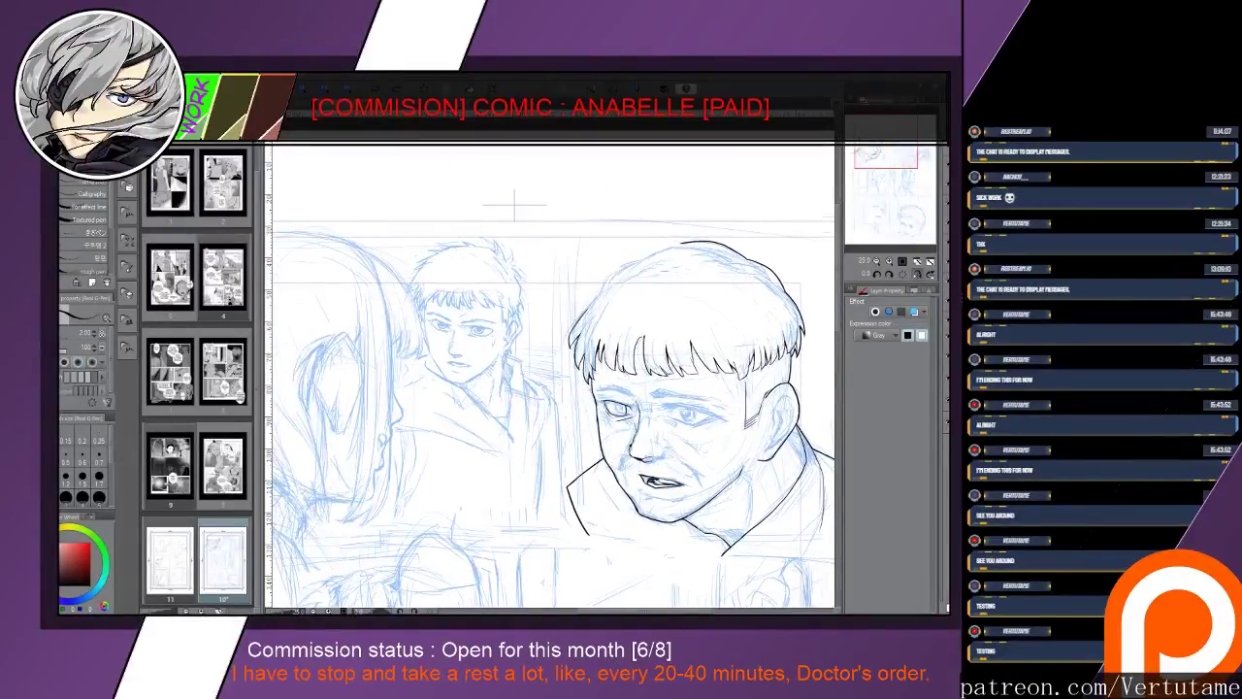
scroll(660, 442, "up", 4)
scroll(553, 381, "up", 2)
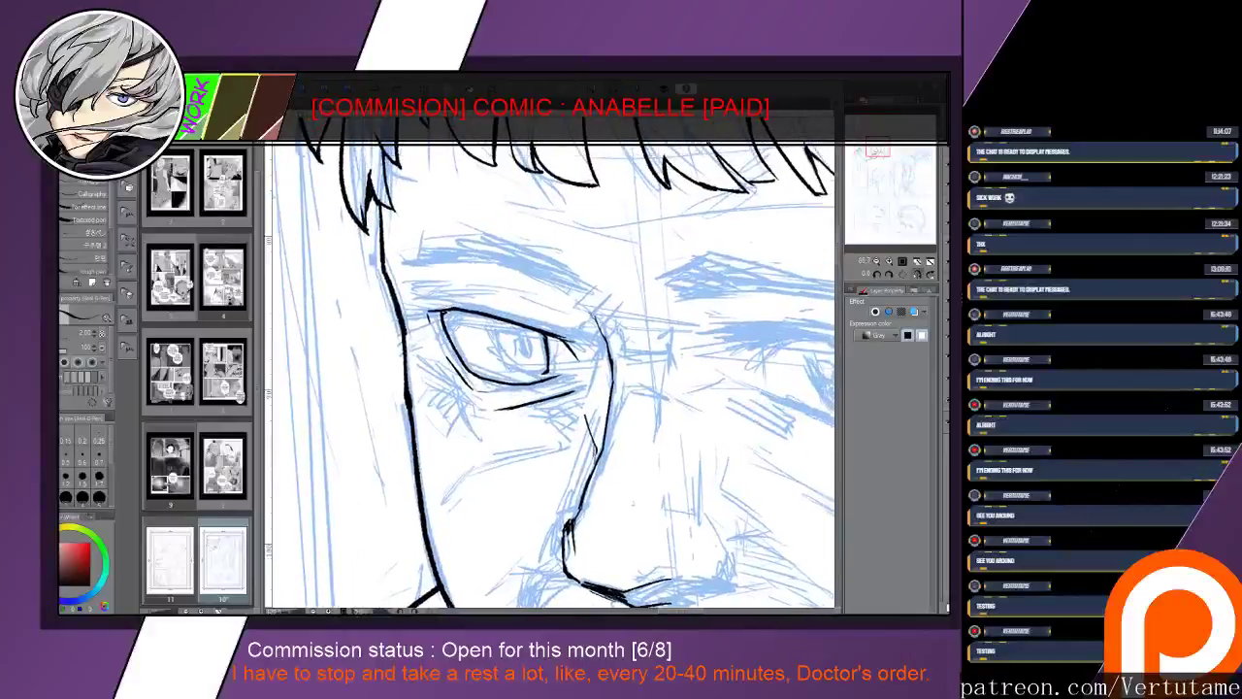
scroll(524, 427, "down", 1)
left_click_drag(524, 427, 446, 387)
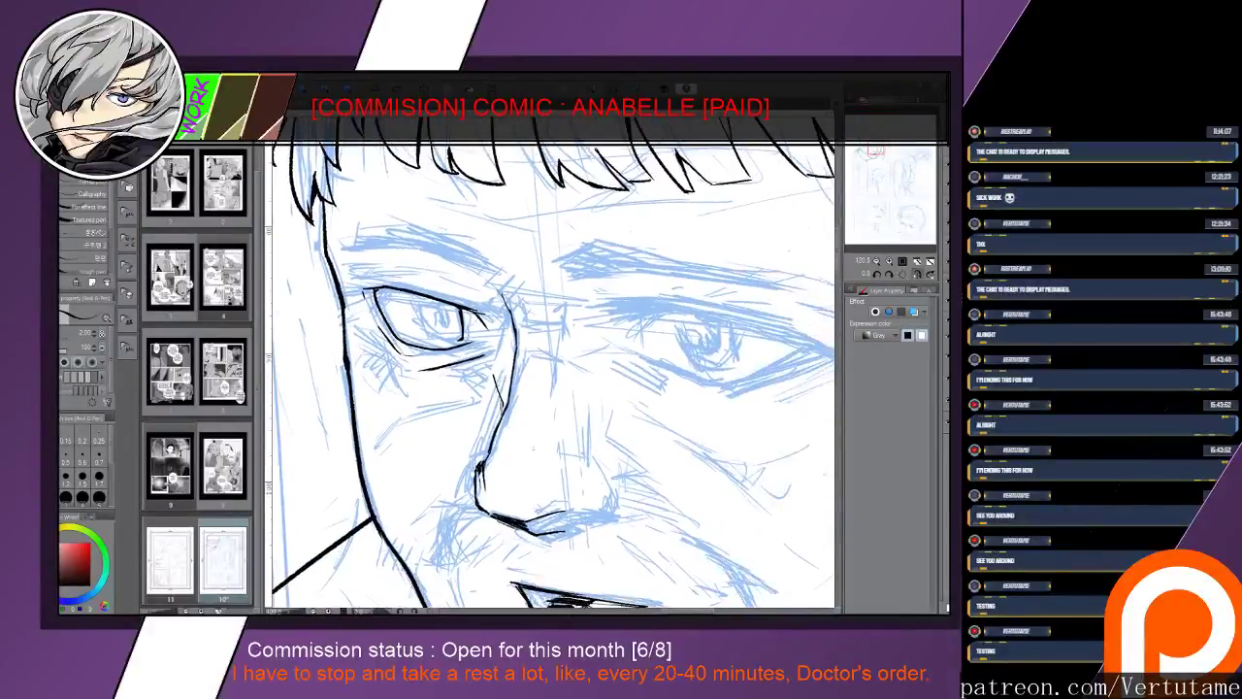
mouse_move(419, 306)
left_mouse_down()
mouse_move(441, 338)
mouse_move(466, 335)
left_mouse_up()
mouse_move(524, 487)
left_mouse_down()
mouse_move(543, 486)
mouse_move(527, 420)
left_mouse_up()
scroll(544, 485, "down", 2)
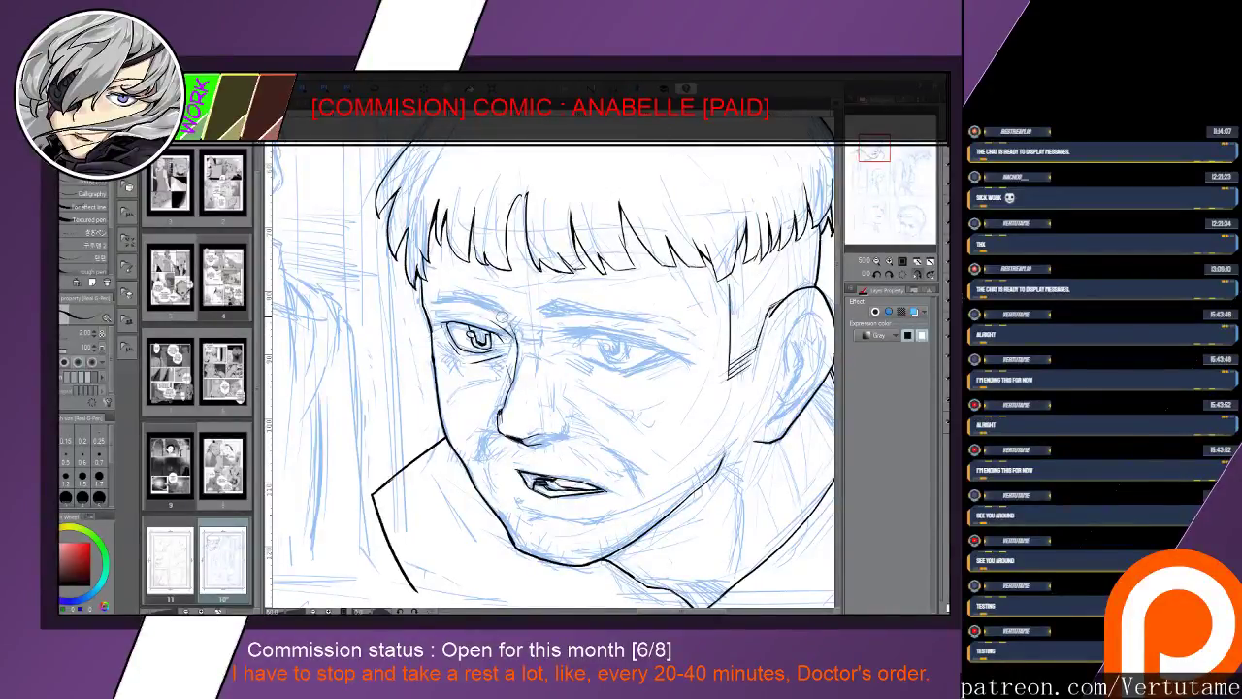
Ink the crease above the far eye and the cheek fold beside the nose, cleaning up its upper end
left_click_drag(439, 316, 464, 309)
left_click_drag(482, 436, 496, 415)
left_click_drag(469, 439, 486, 428)
left_click_drag(482, 436, 478, 466)
key("e")
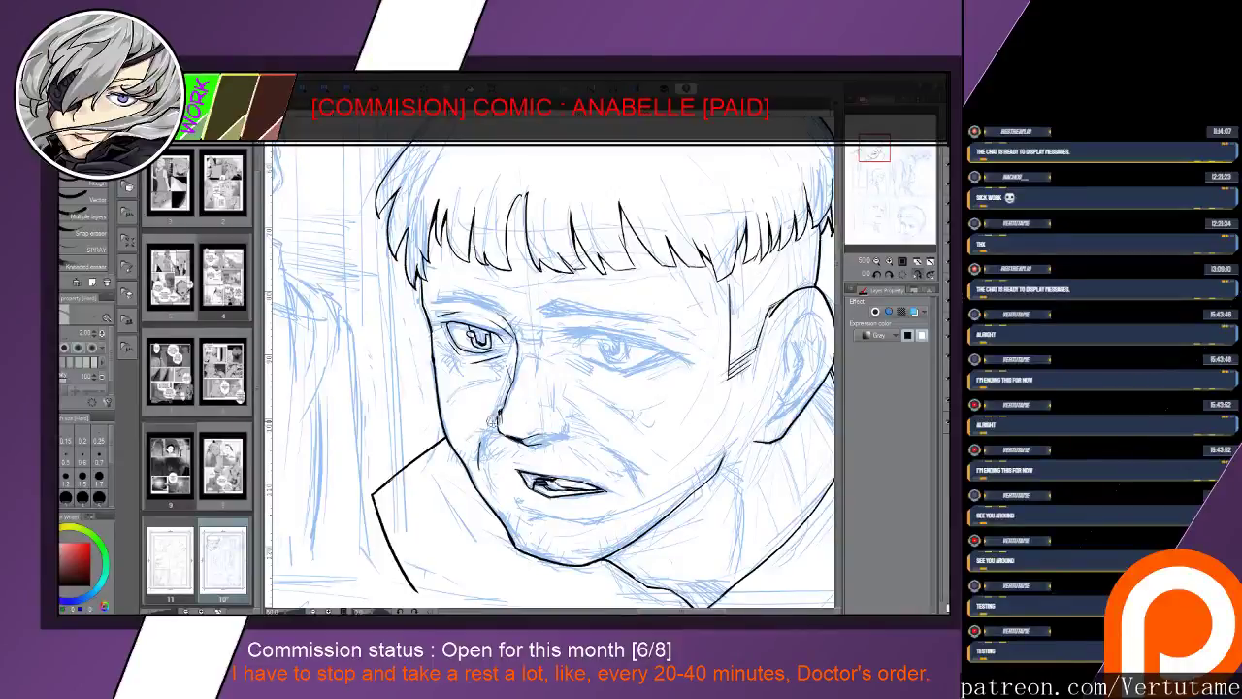
key("p")
left_click_drag(482, 441, 499, 418)
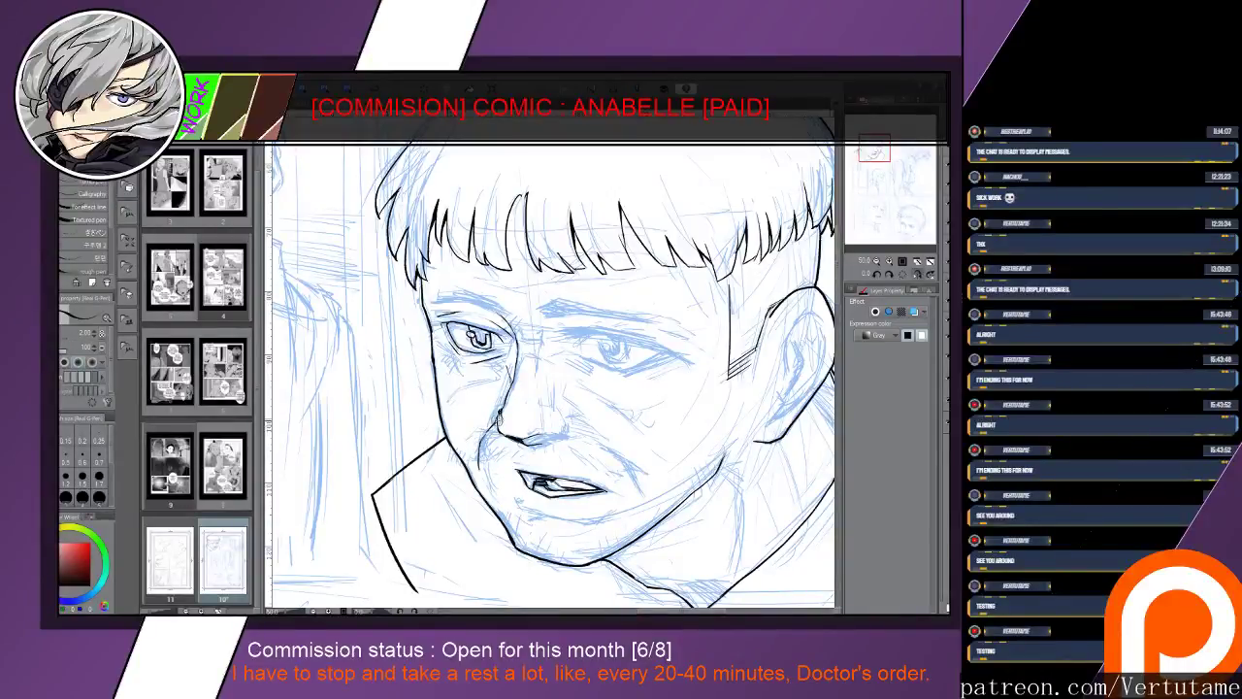
key("e")
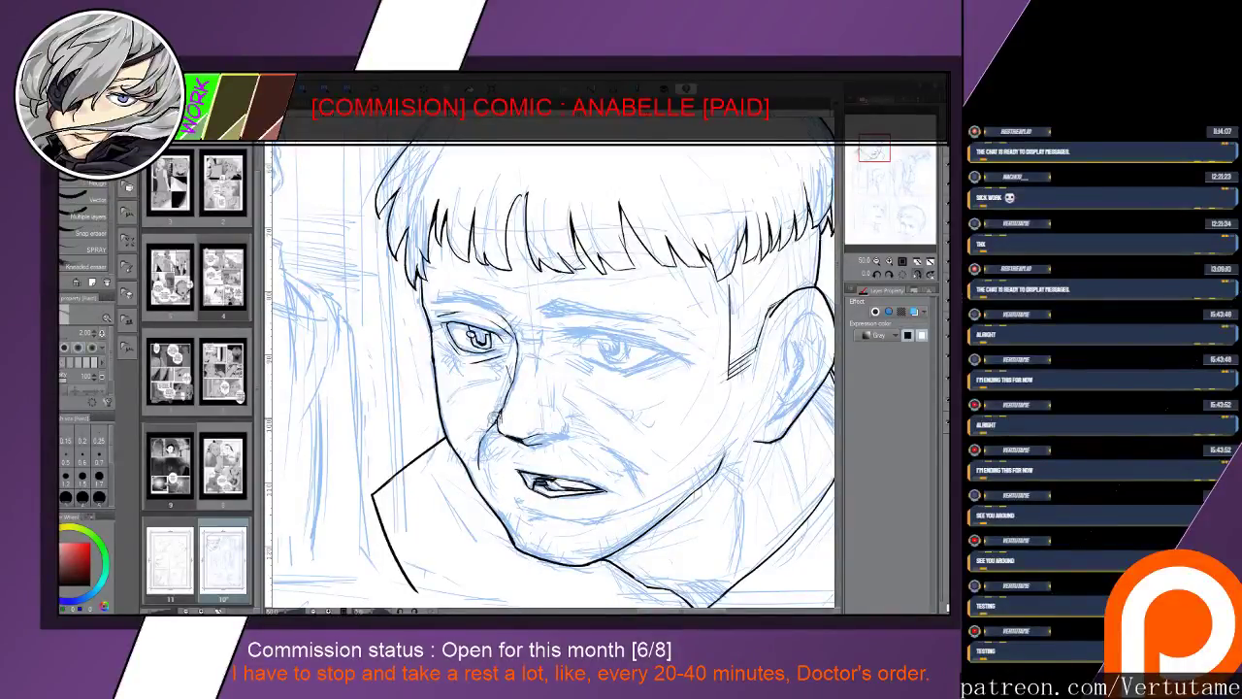
key("p")
Check the face mirrored, ink the near nostril wing and the fold running from it to the cheek, and restore the normal orientation
key("h")
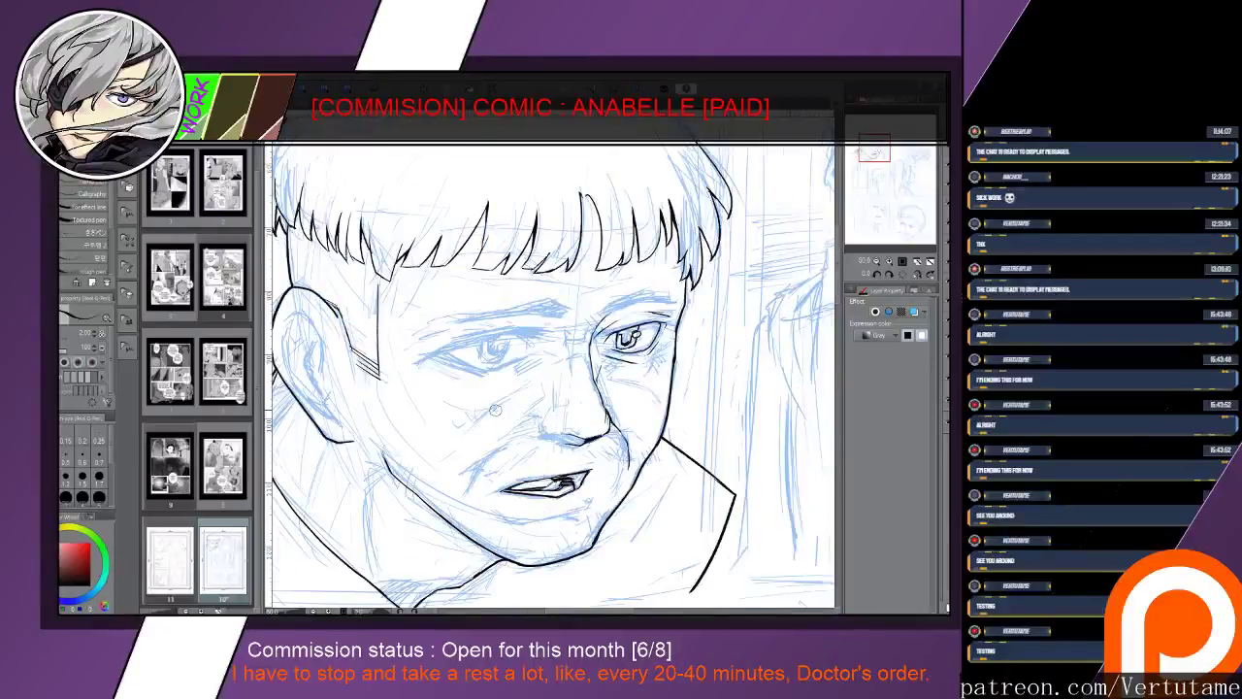
left_click_drag(496, 410, 587, 389)
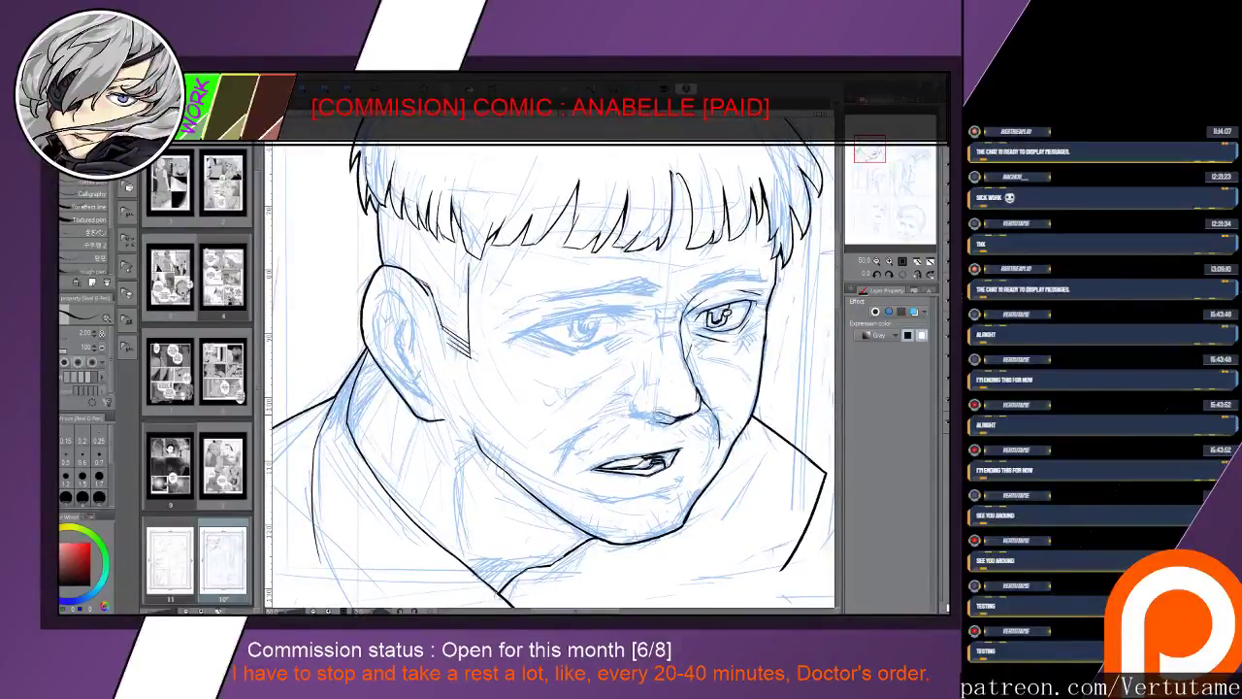
key("e")
key("p")
key("e")
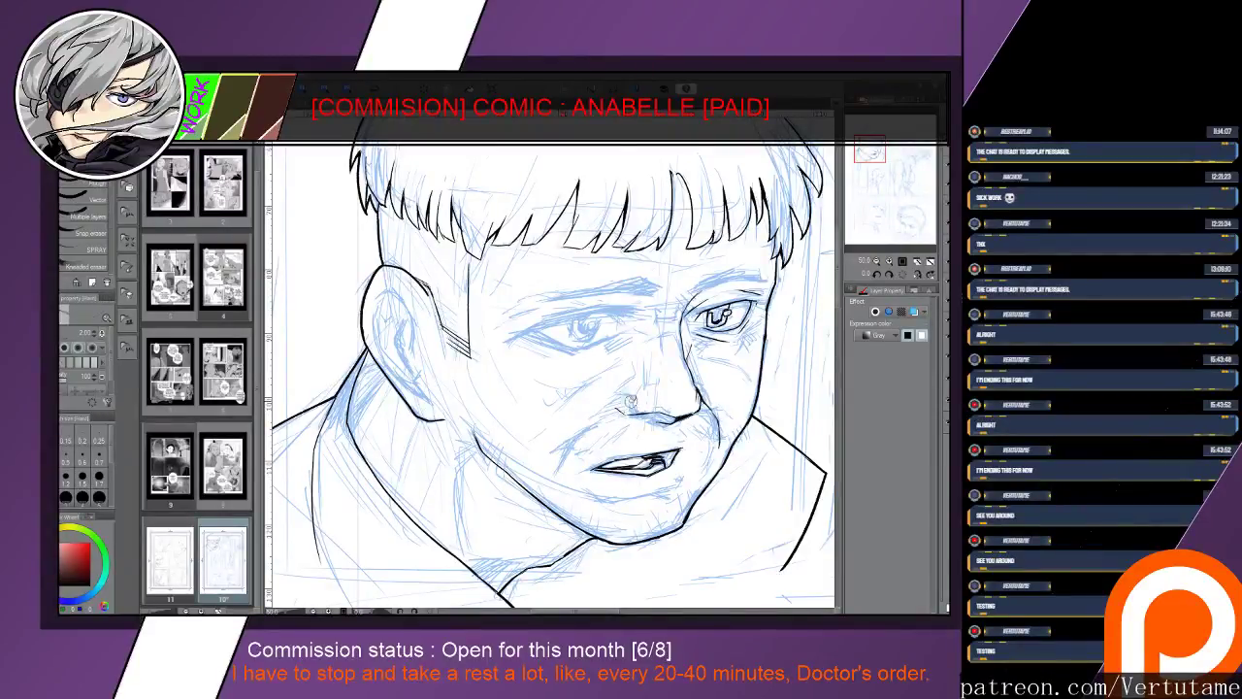
key("p")
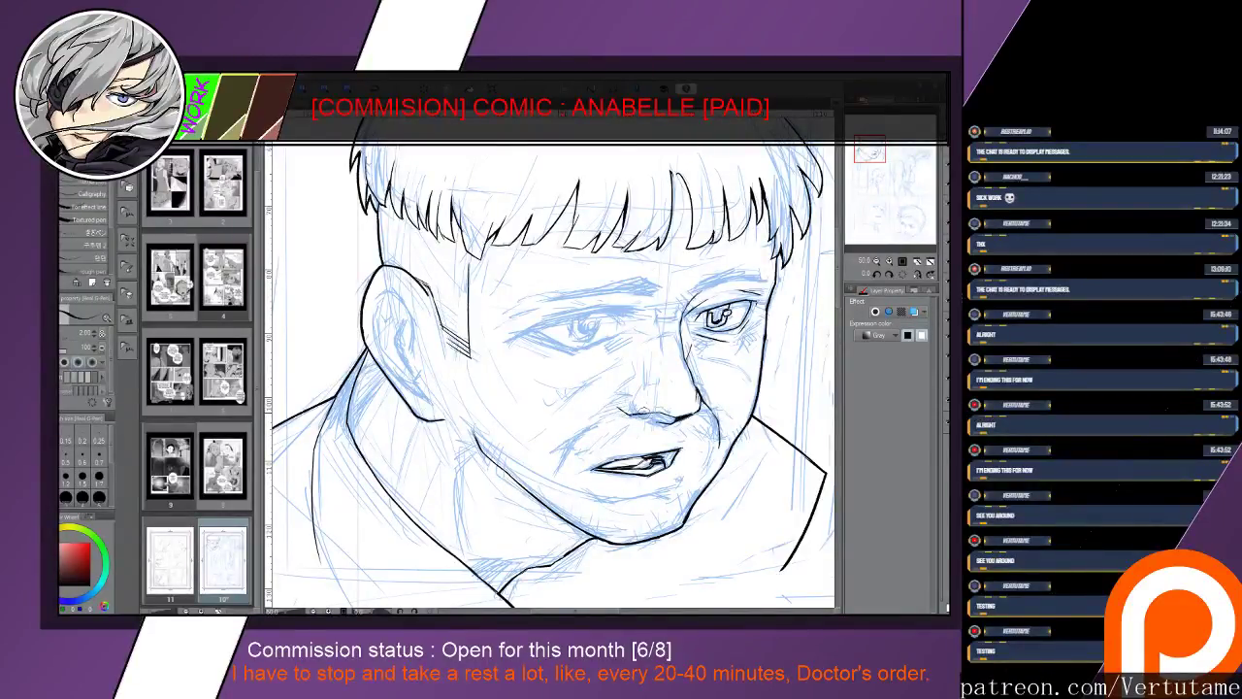
key("e")
key("p")
key("e")
key("p")
left_click_drag(593, 417, 502, 391)
key("h")
Ink the near eye's upper and lower lid lines with the canvas tilted, redoing the upper lid and trimming the outer corner
left_click_drag(706, 490, 611, 486)
key("minus")
key("minus")
left_click_drag(563, 388, 636, 436)
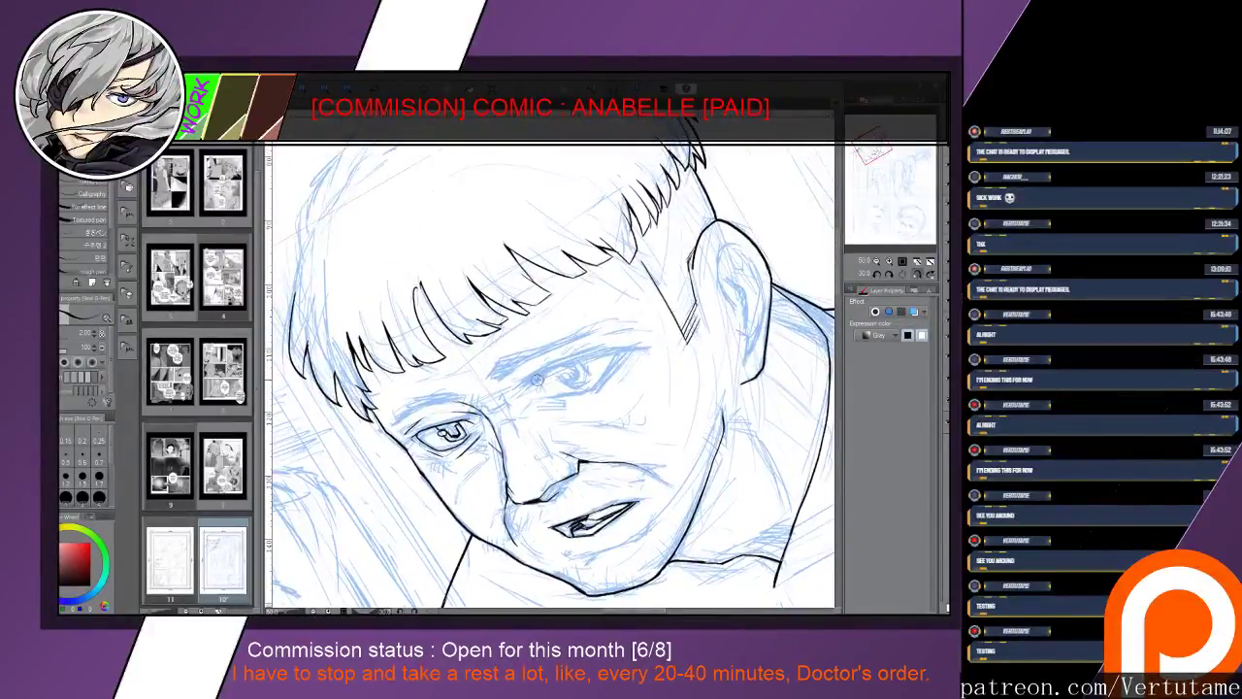
left_click_drag(537, 380, 630, 347)
key("ctrl+z")
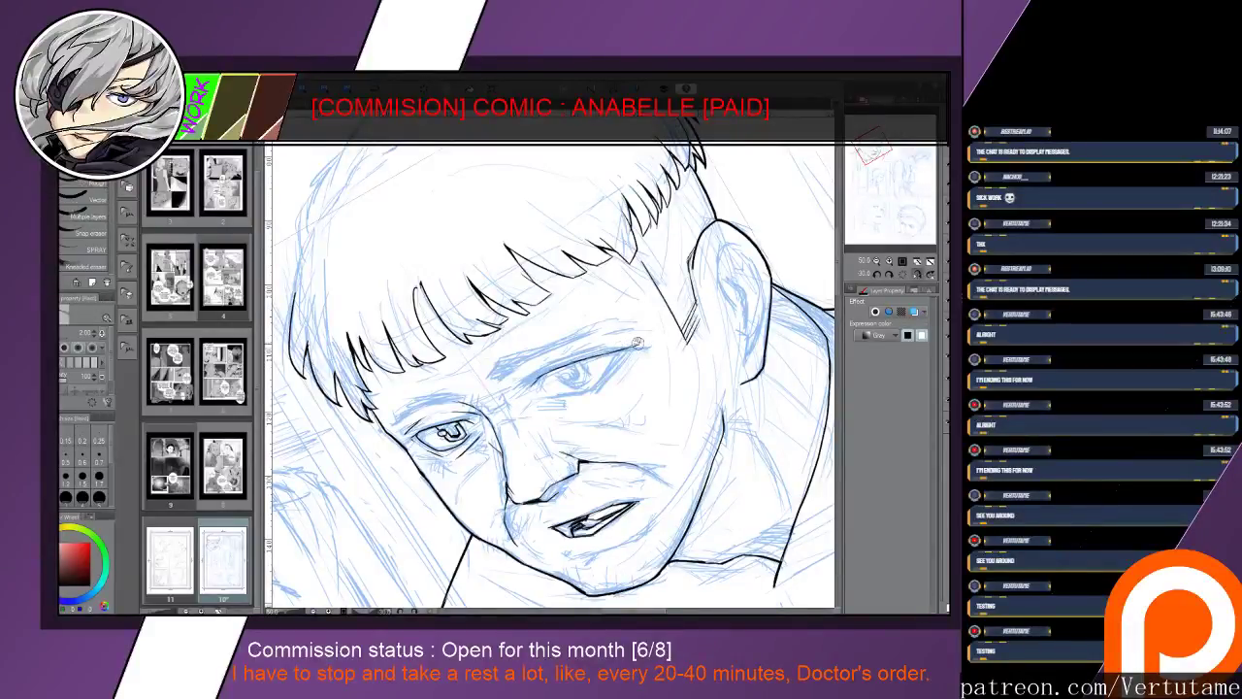
key("ctrl+z")
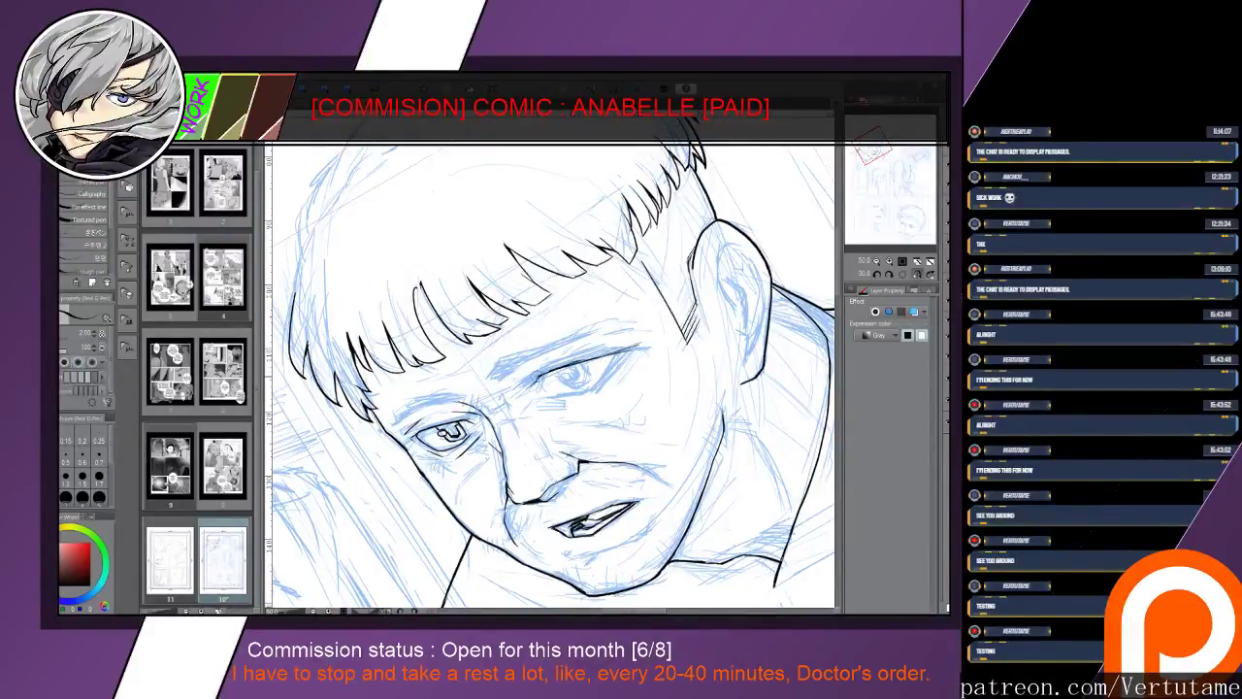
key("e")
key("p")
key("e")
mouse_move(642, 347)
left_mouse_down()
mouse_move(562, 362)
mouse_move(632, 349)
left_mouse_up()
key("p")
mouse_move(556, 393)
left_mouse_down()
mouse_move(593, 390)
mouse_move(623, 353)
mouse_move(568, 392)
left_mouse_up()
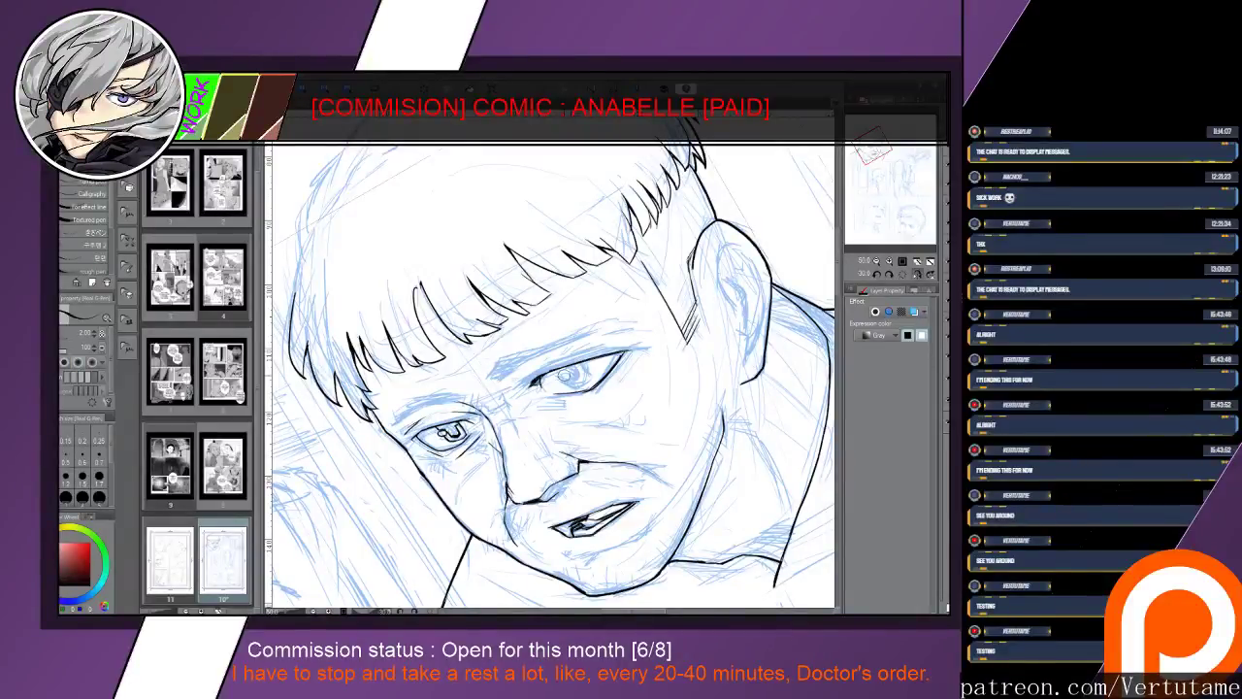
Examine the near eye's inked lids close up and at other angles, and the whole page upright
key("asciicircum")
key("asciicircum")
key("asciicircum")
key("asciicircum")
key("asciicircum")
key("asciicircum")
key("asciicircum")
key("asciicircum")
key("asciicircum")
key("asciicircum")
key("asciicircum")
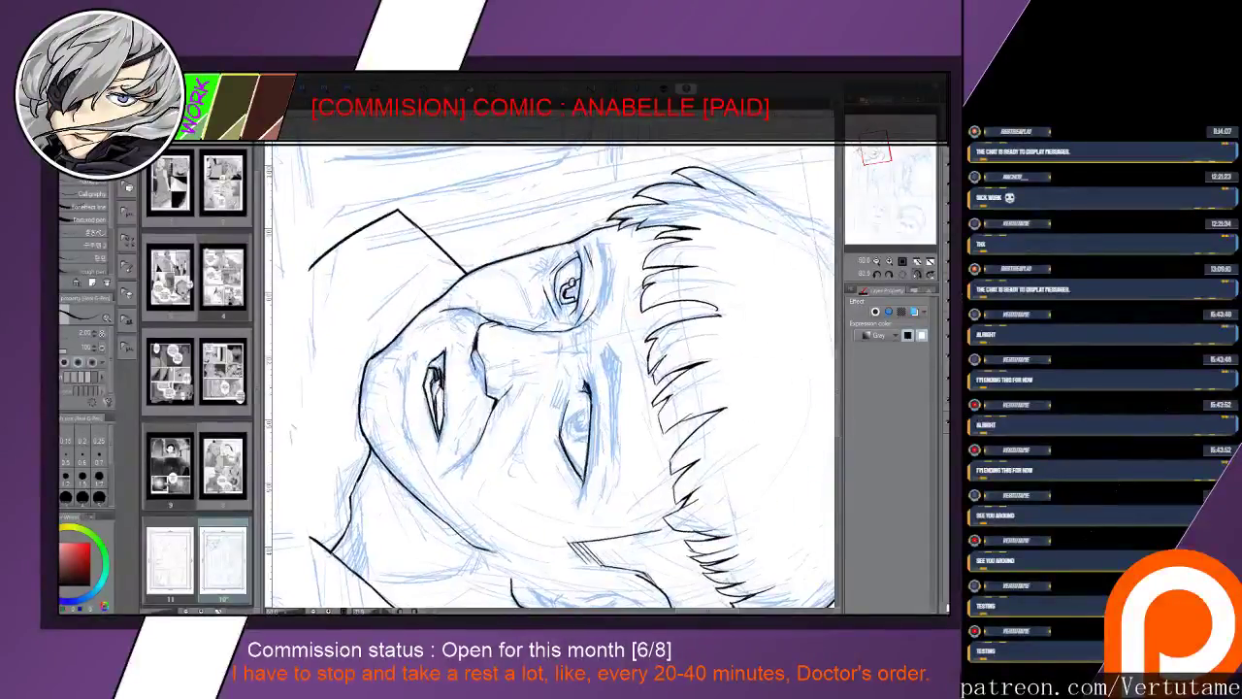
left_click_drag(567, 471, 554, 440)
scroll(554, 439, "up", 2)
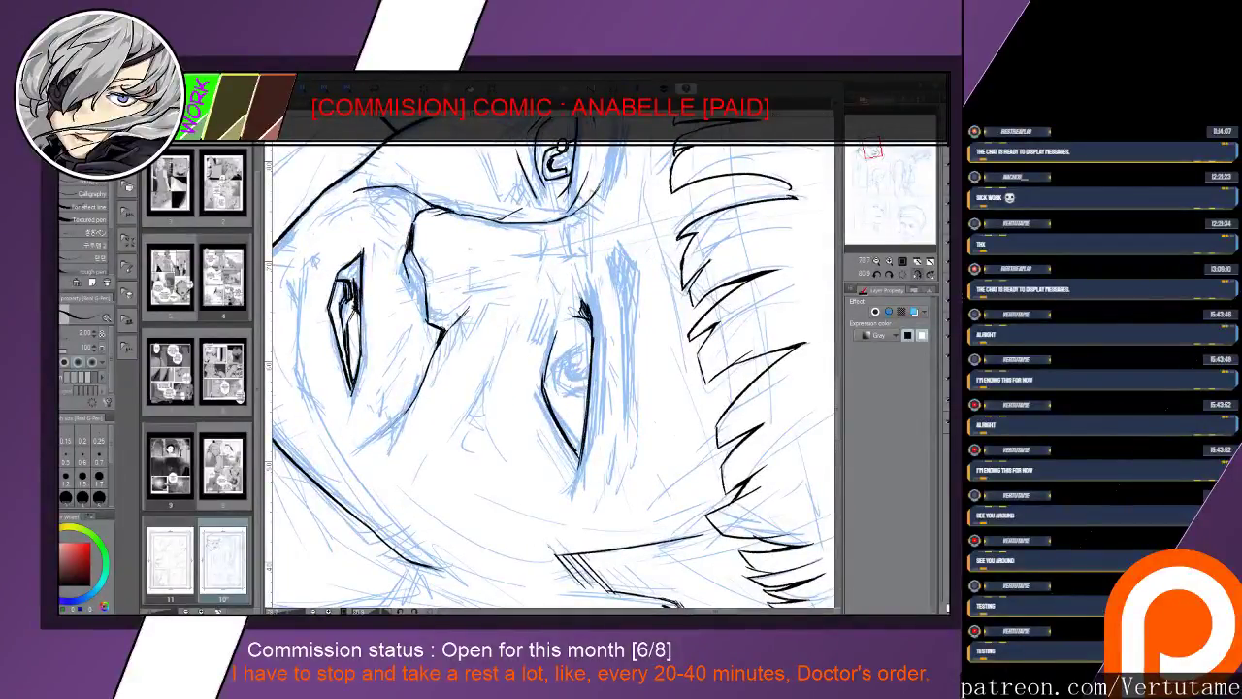
scroll(560, 427, "down", 6)
key("minus")
key("minus")
key("minus")
key("minus")
key("minus")
left_click_drag(560, 427, 623, 306)
key("ctrl+at")
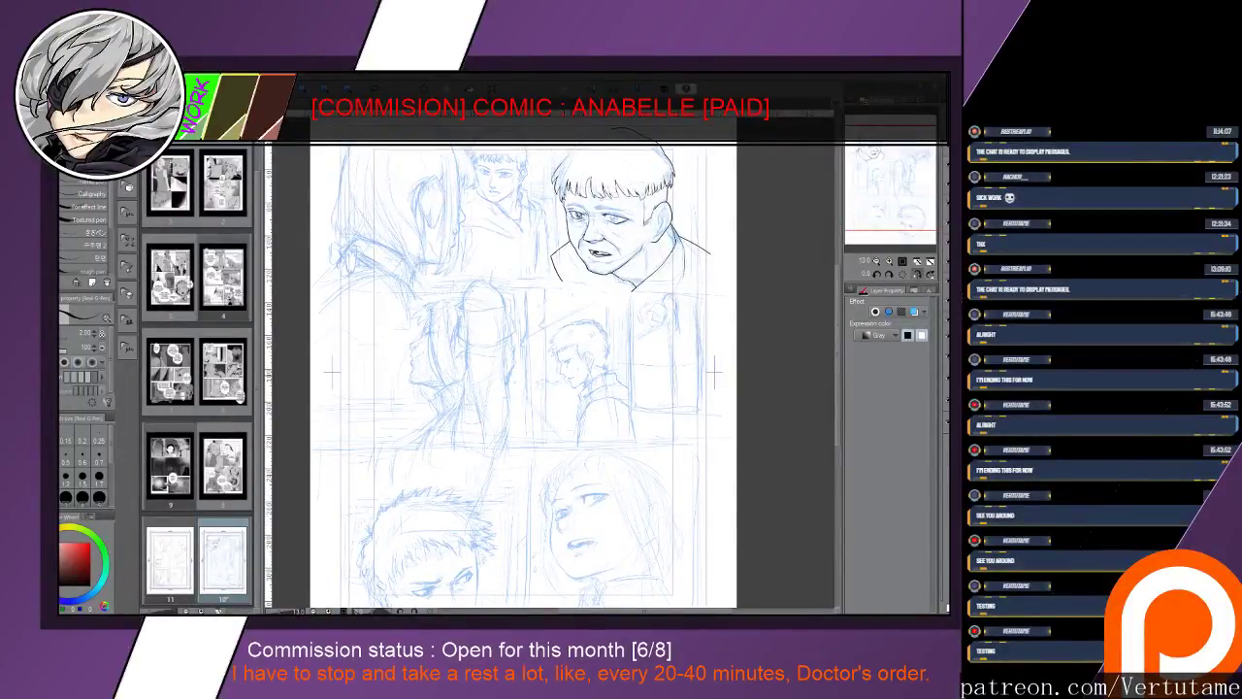
Open comic page 9 and bring its lower scissors panel into close view
double_click(169, 466)
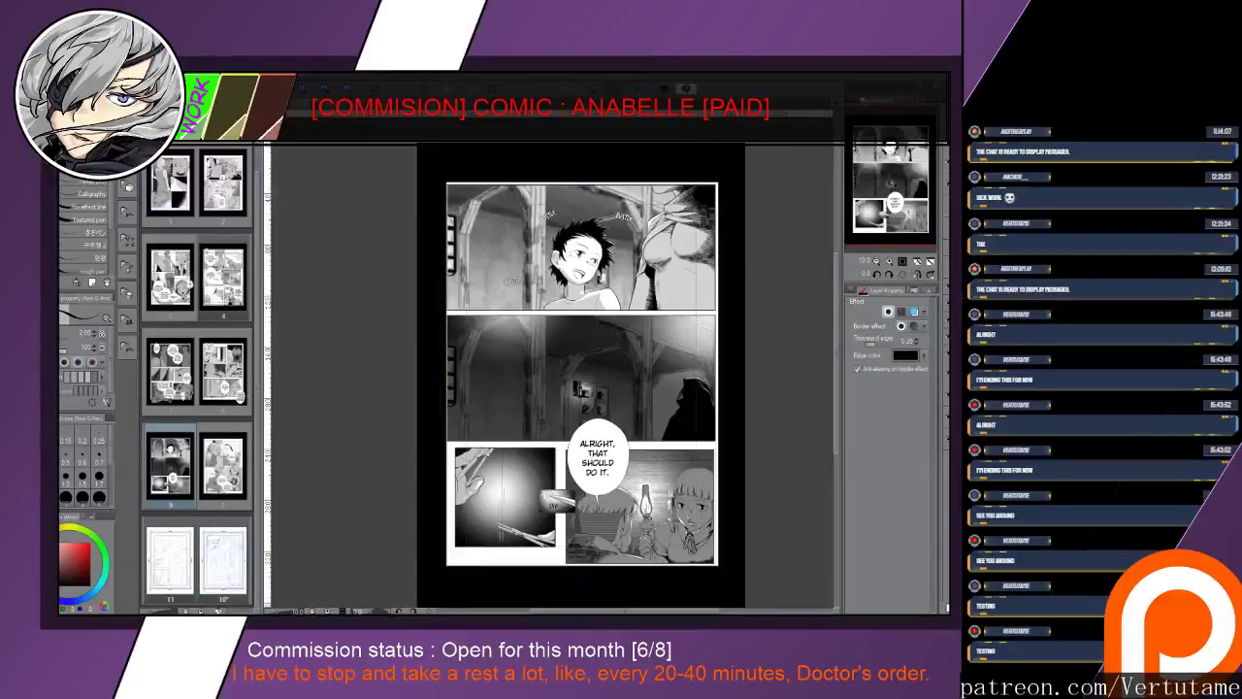
scroll(532, 493, "up", 5)
left_click_drag(531, 494, 532, 395)
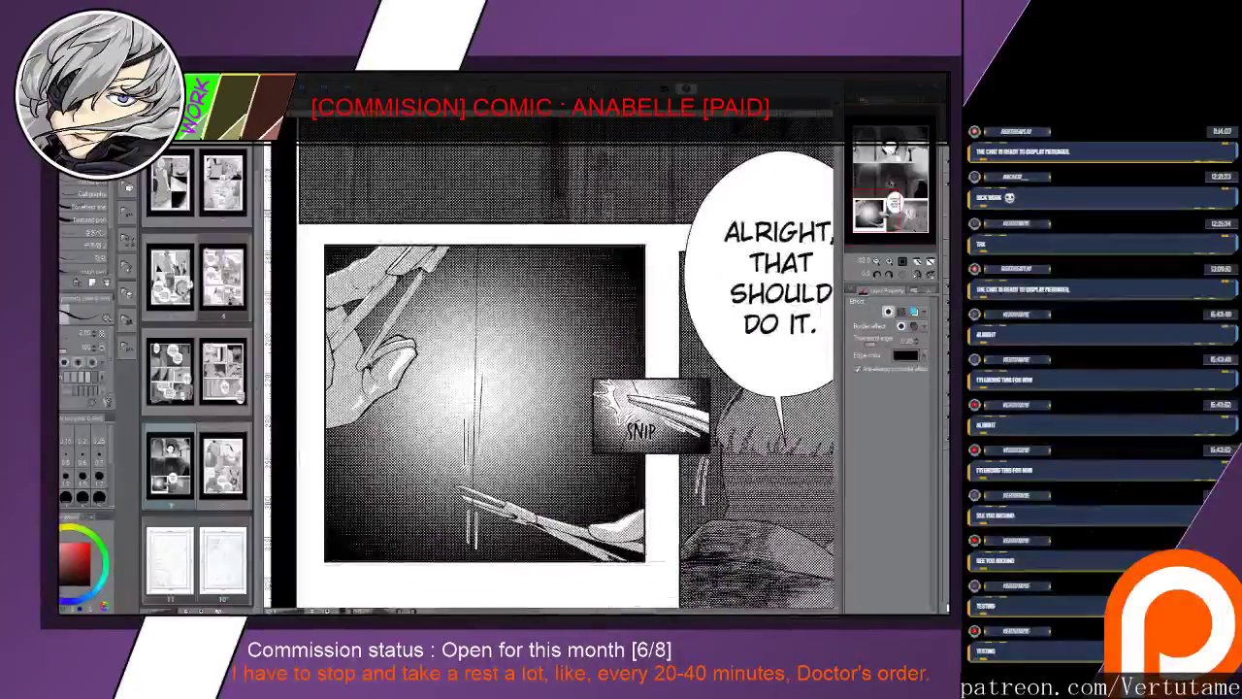
key("t")
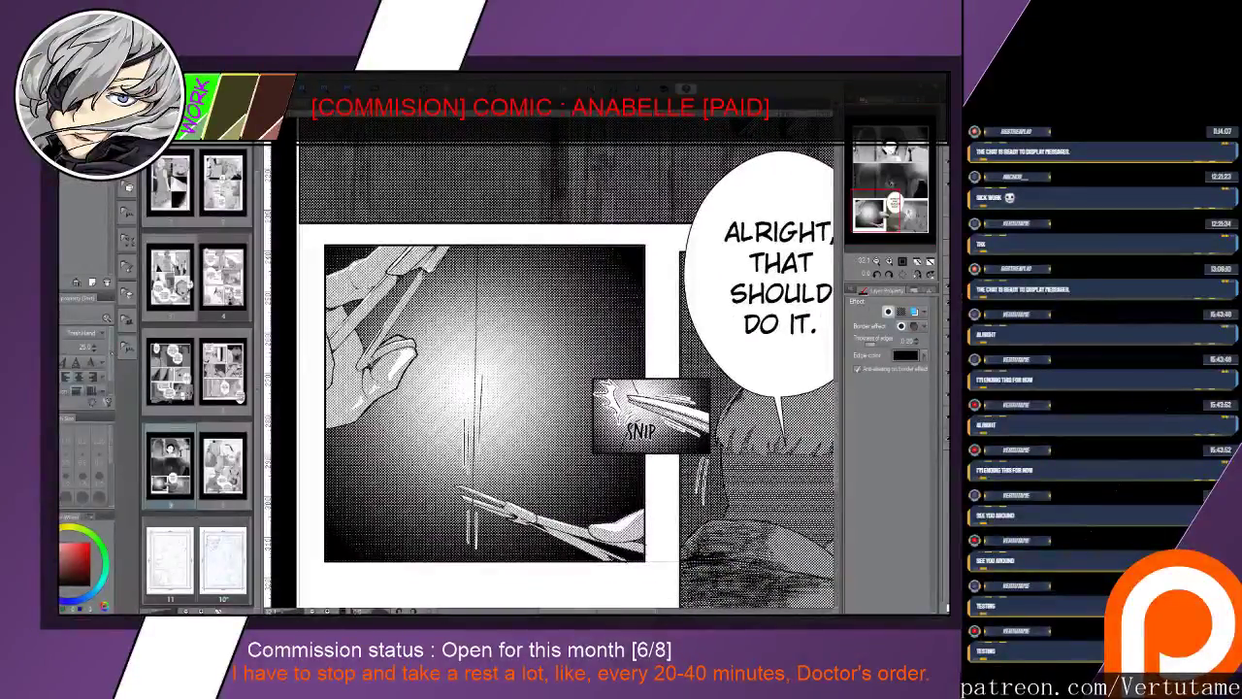
left_click_drag(113, 353, 113, 375)
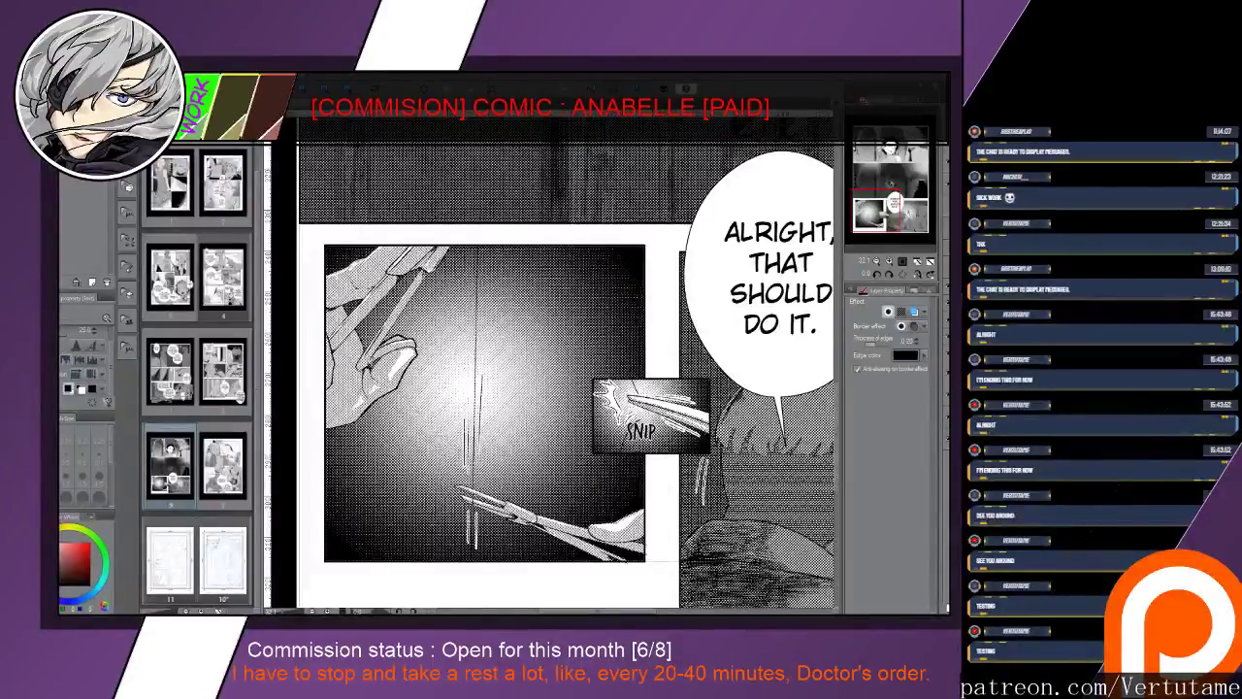
left_click(516, 390)
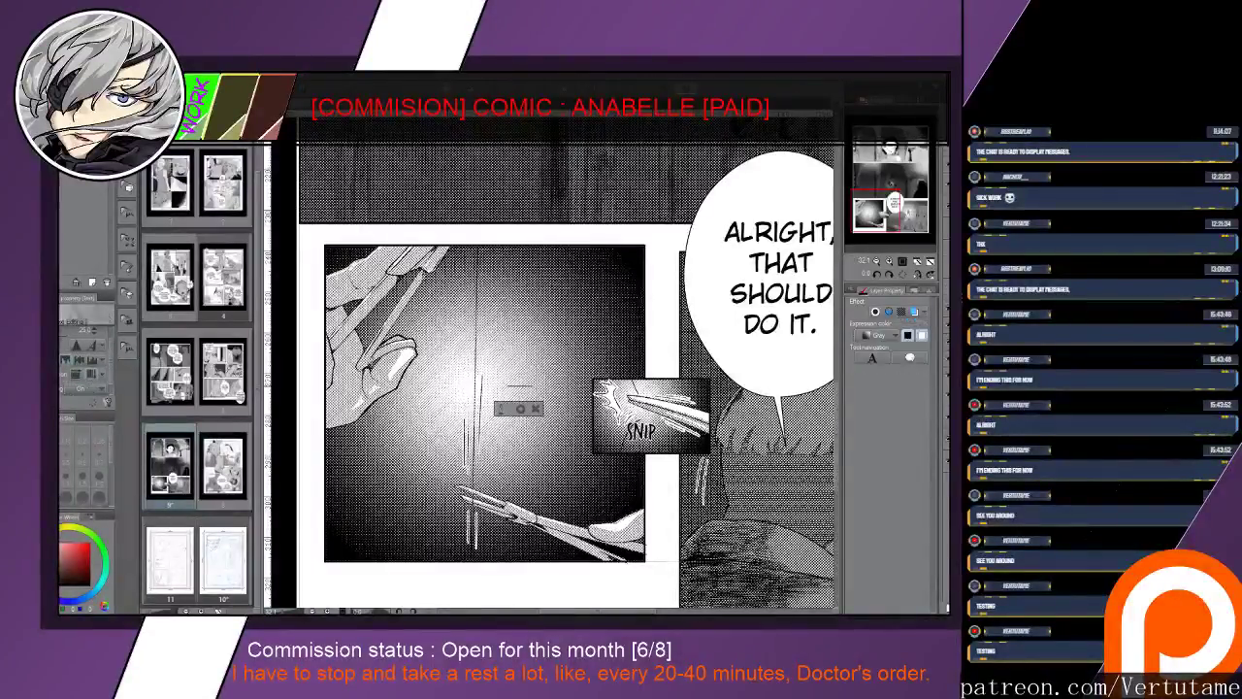
type("NNNH")
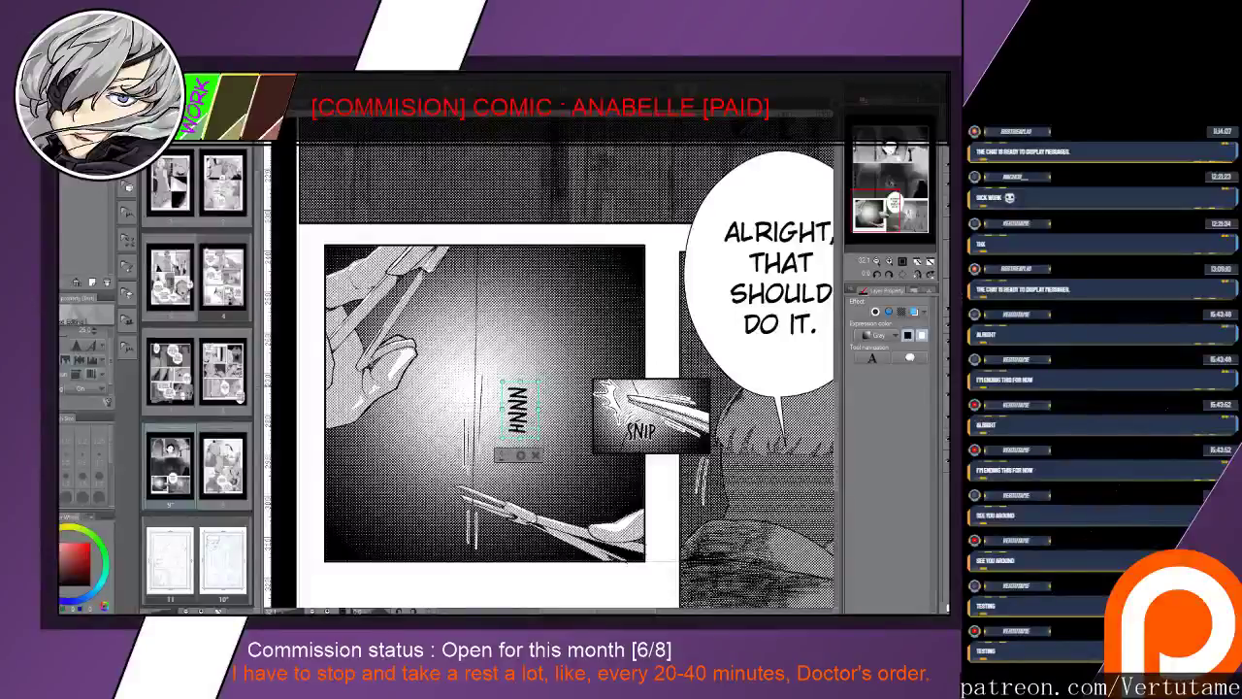
key("BackSpace")
type("G")
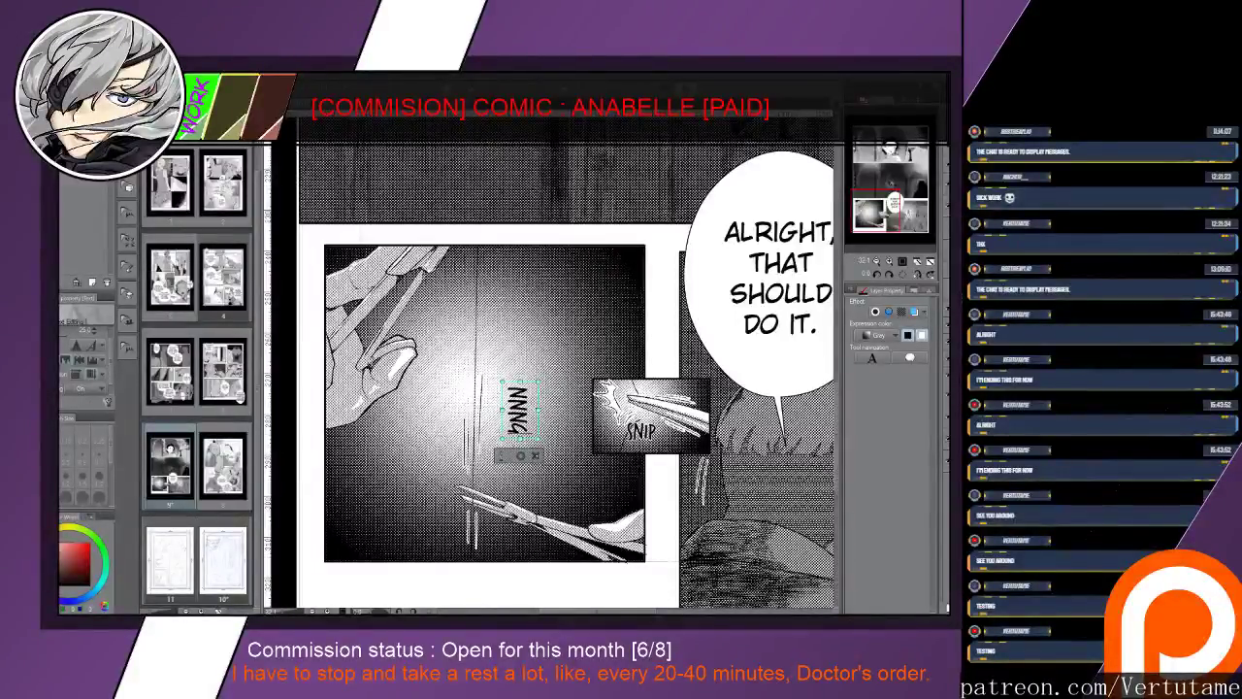
left_click(535, 455)
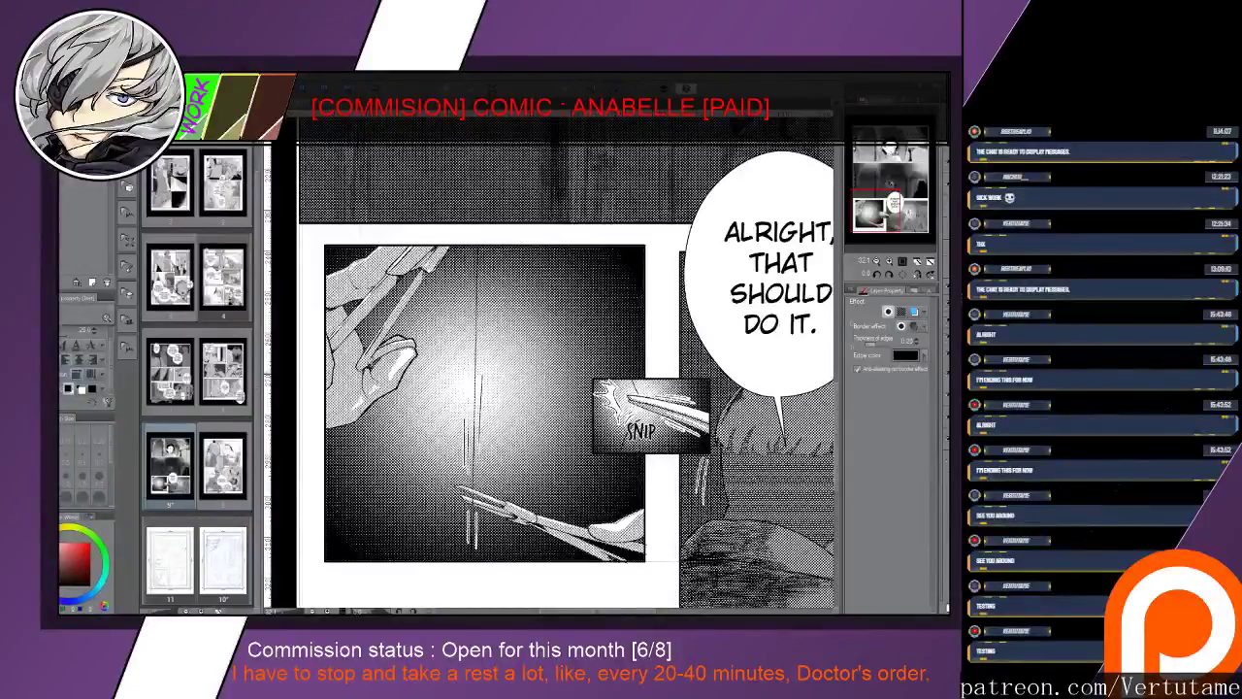
Add the sound effect "NNNG" as stacked letters beside the thread in the scissors panel and shift it slightly upward
key("t")
left_click(436, 388)
type("N")
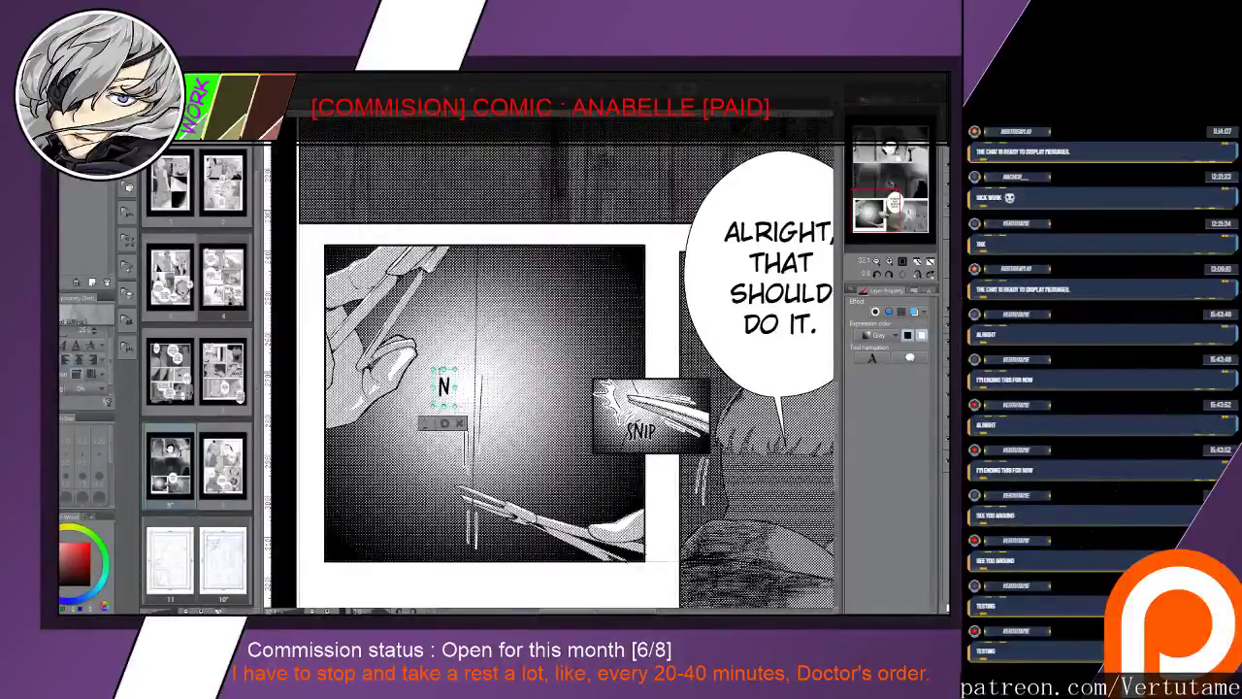
type("NN")
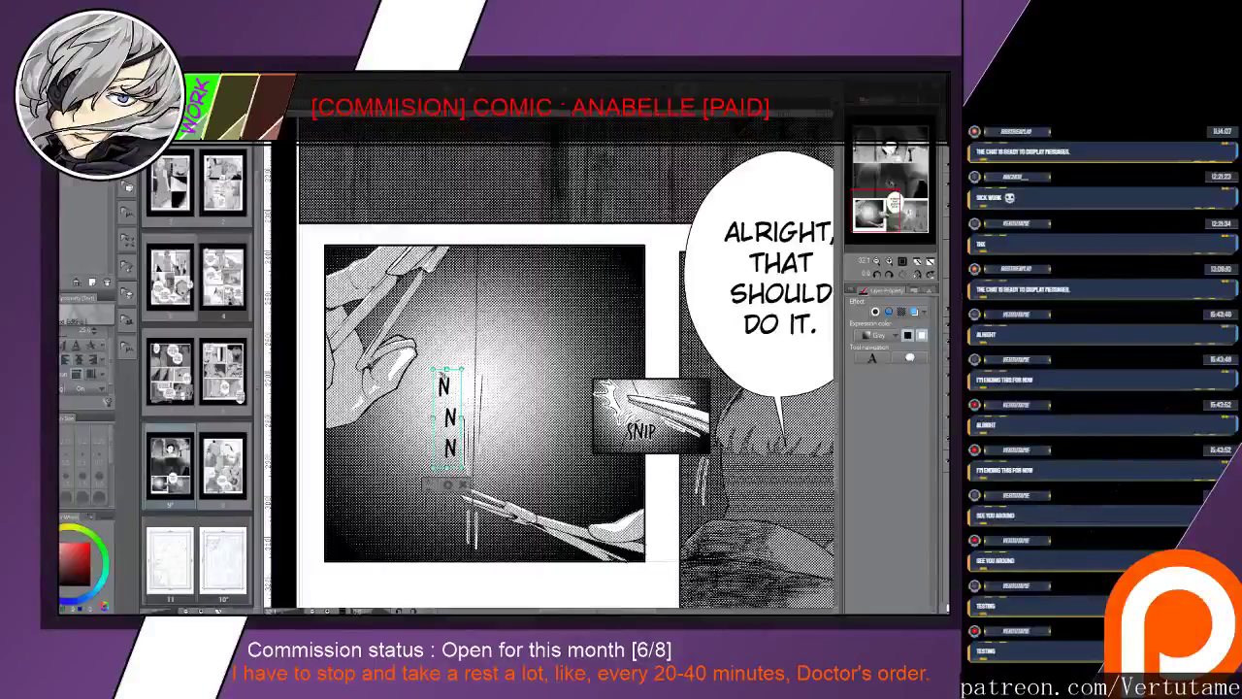
key("Return")
type("G")
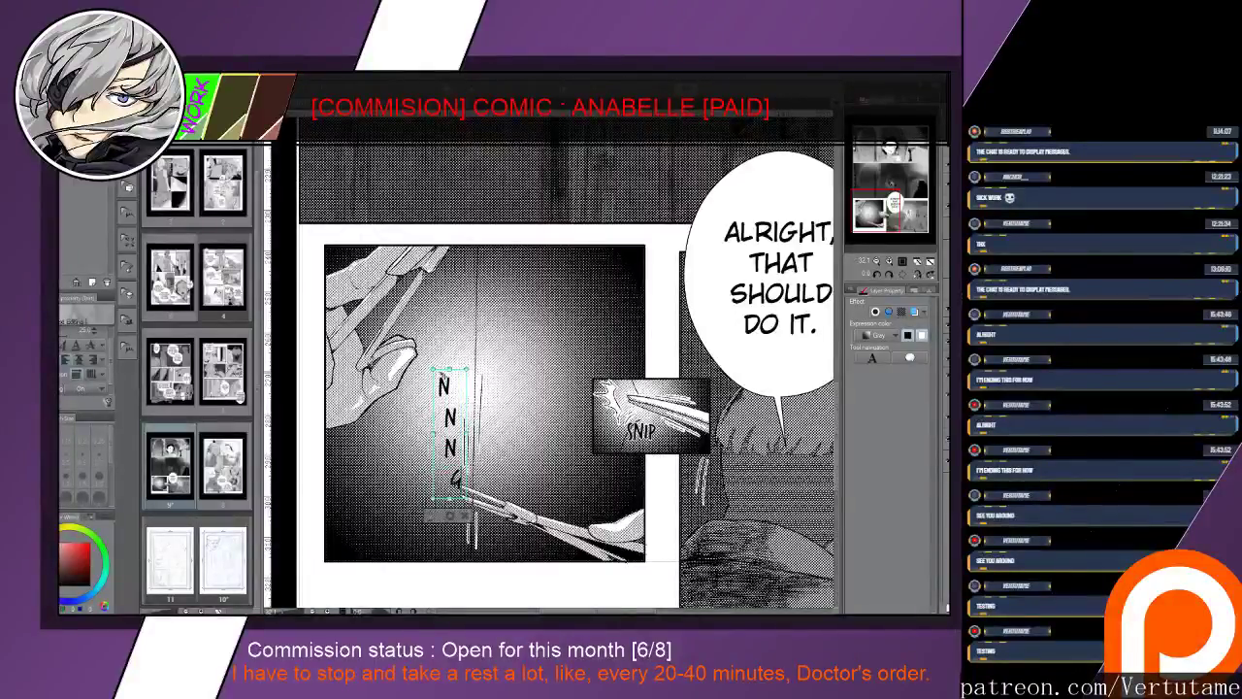
key("Escape")
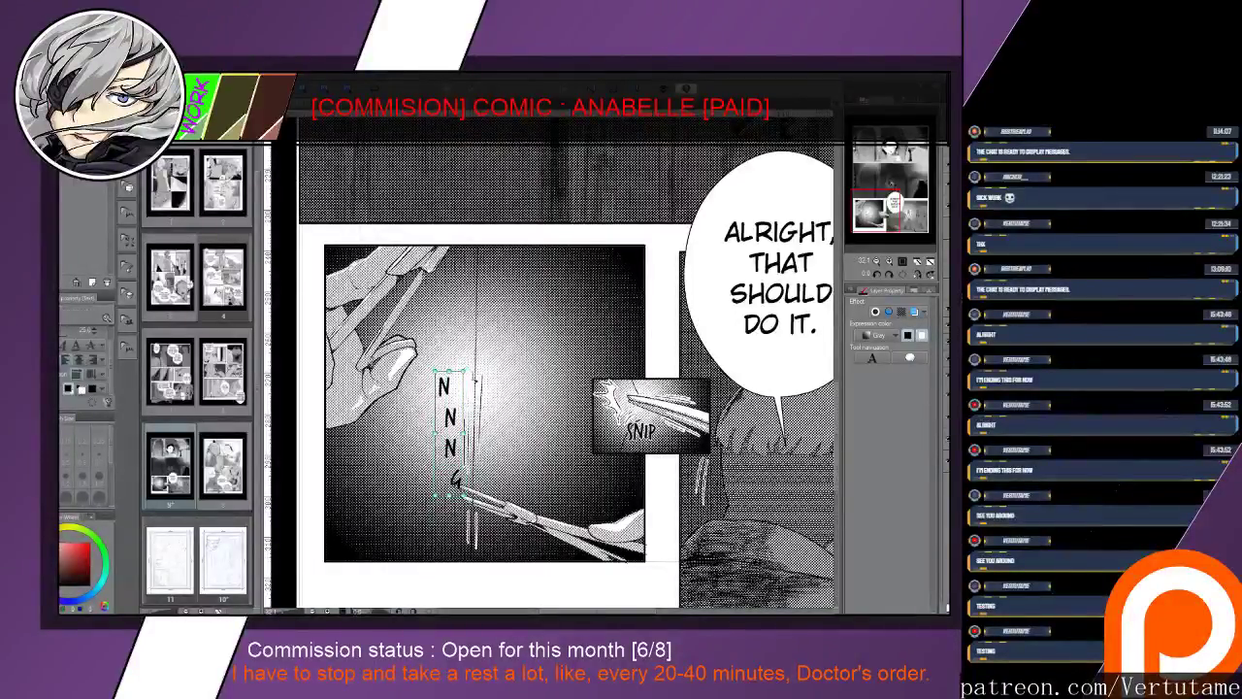
left_click_drag(449, 433, 446, 404)
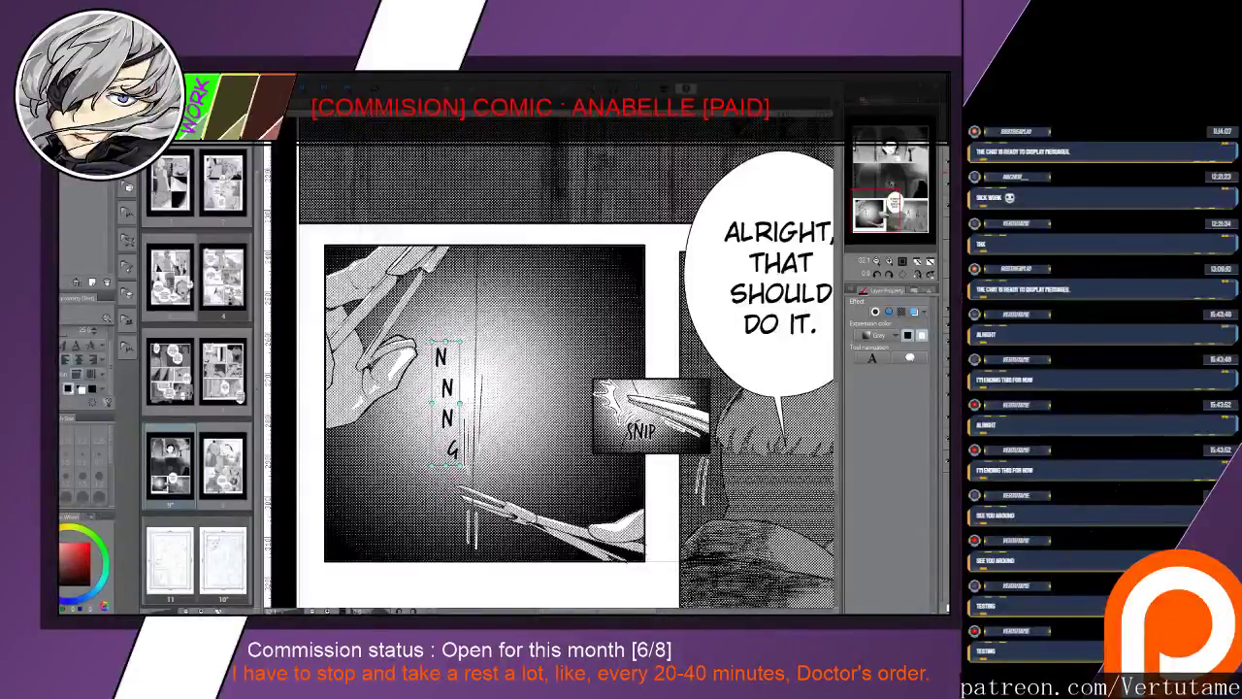
Make the "NNNG" sound effect bold and give its text layer a white border effect
key("alt+[")
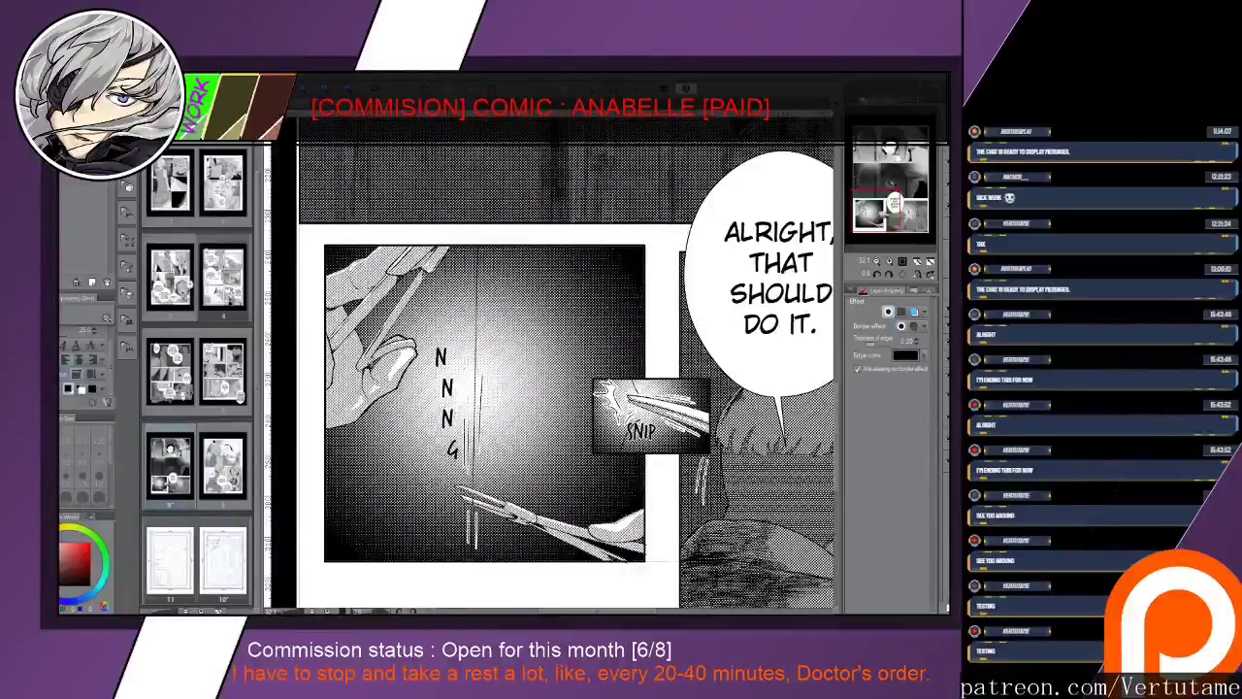
left_click(446, 403)
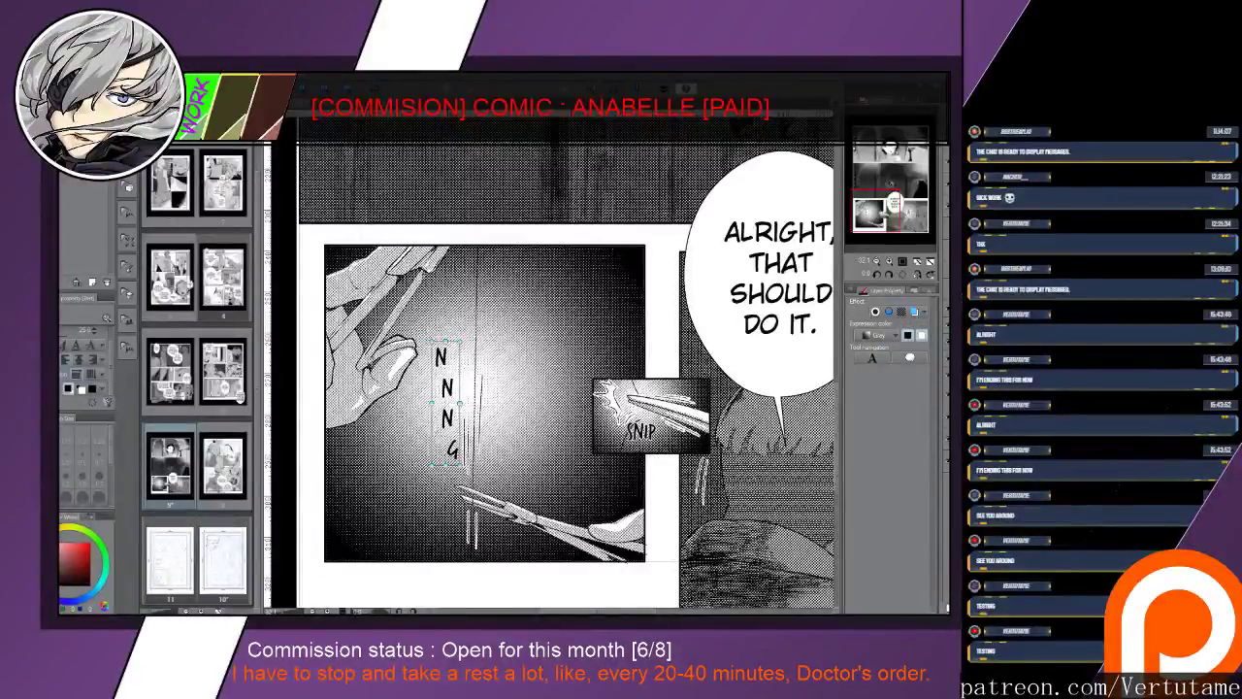
left_click(64, 345)
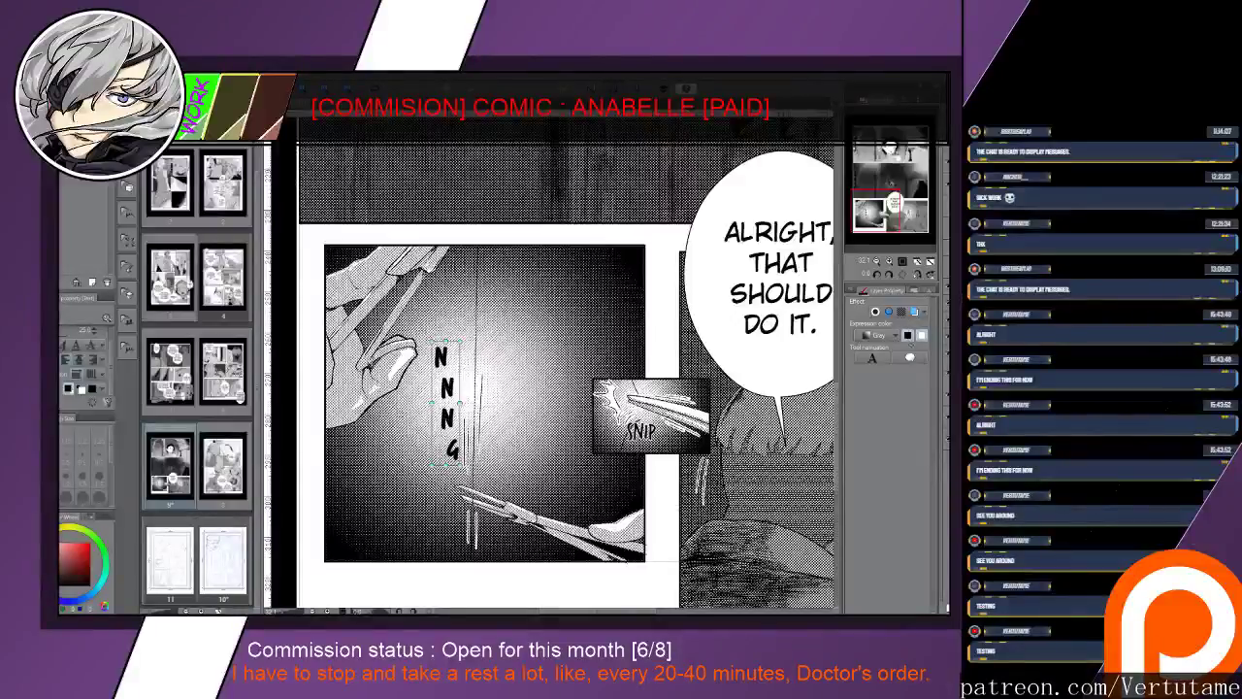
left_click(875, 311)
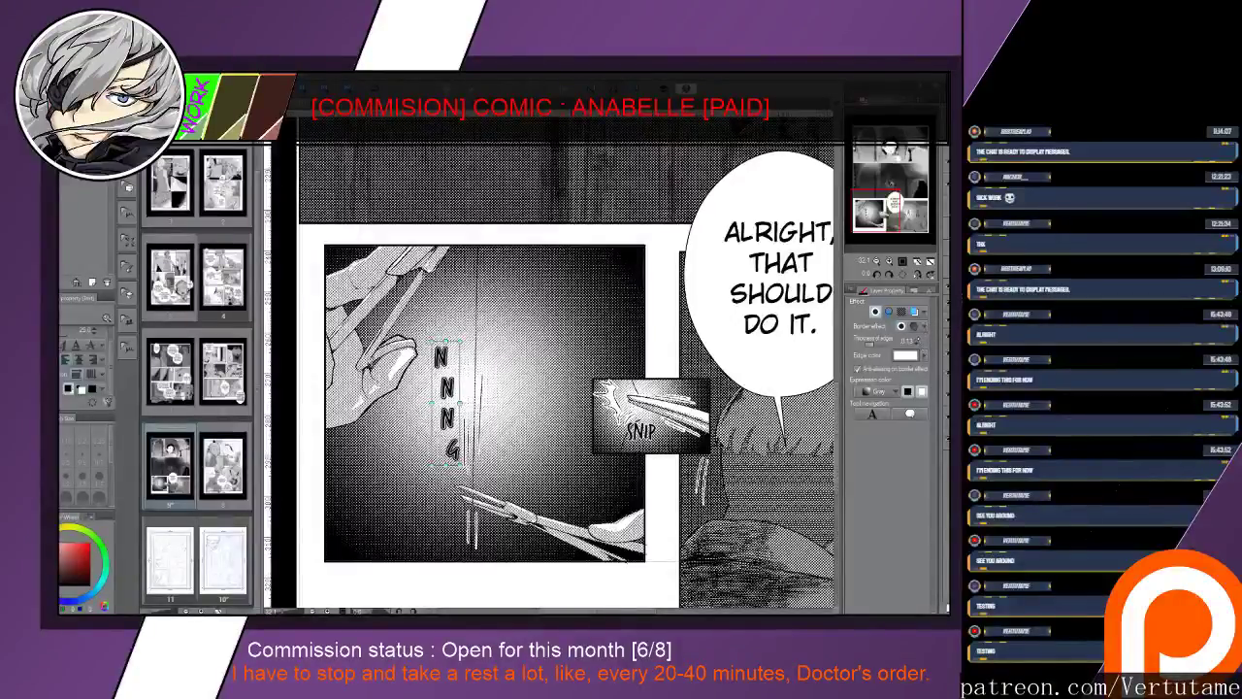
Try a thicker white edge on the "NNNG" text layer and remove its border effect
left_click(917, 338)
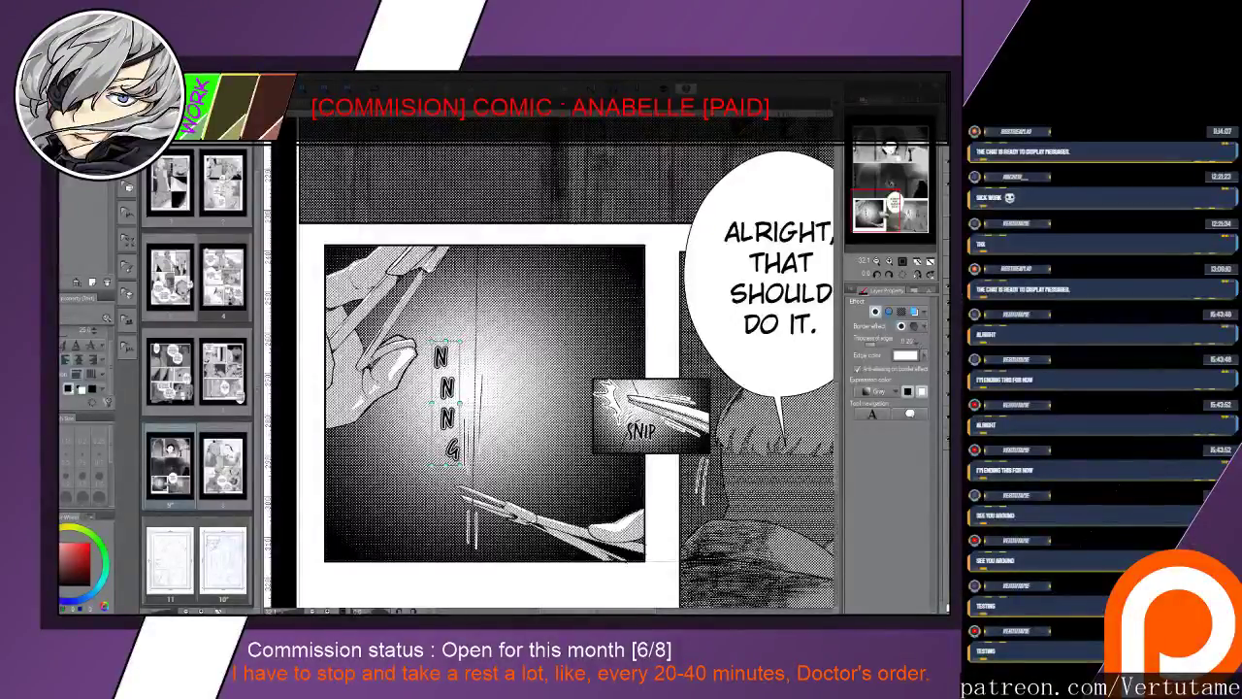
scroll(472, 472, "down", 1)
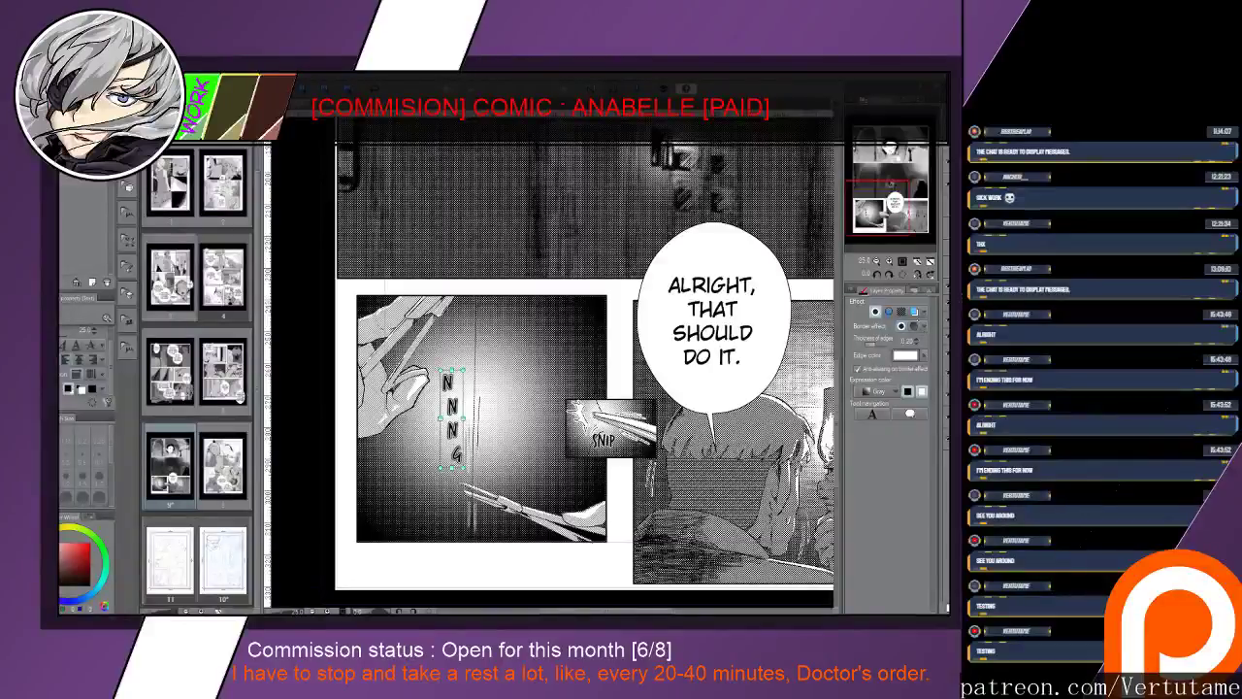
left_click(875, 311)
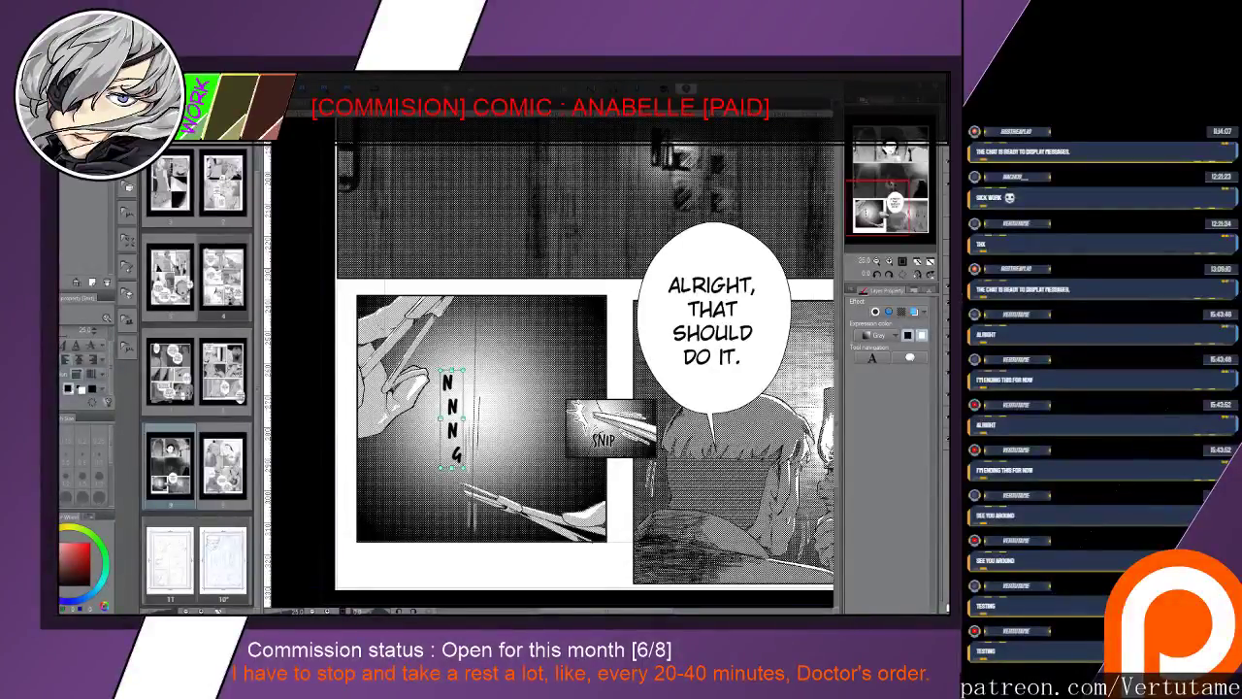
Open comic page 10 and bring the frowning man's face into close view
double_click(223, 561)
left_click_drag(597, 324, 590, 457)
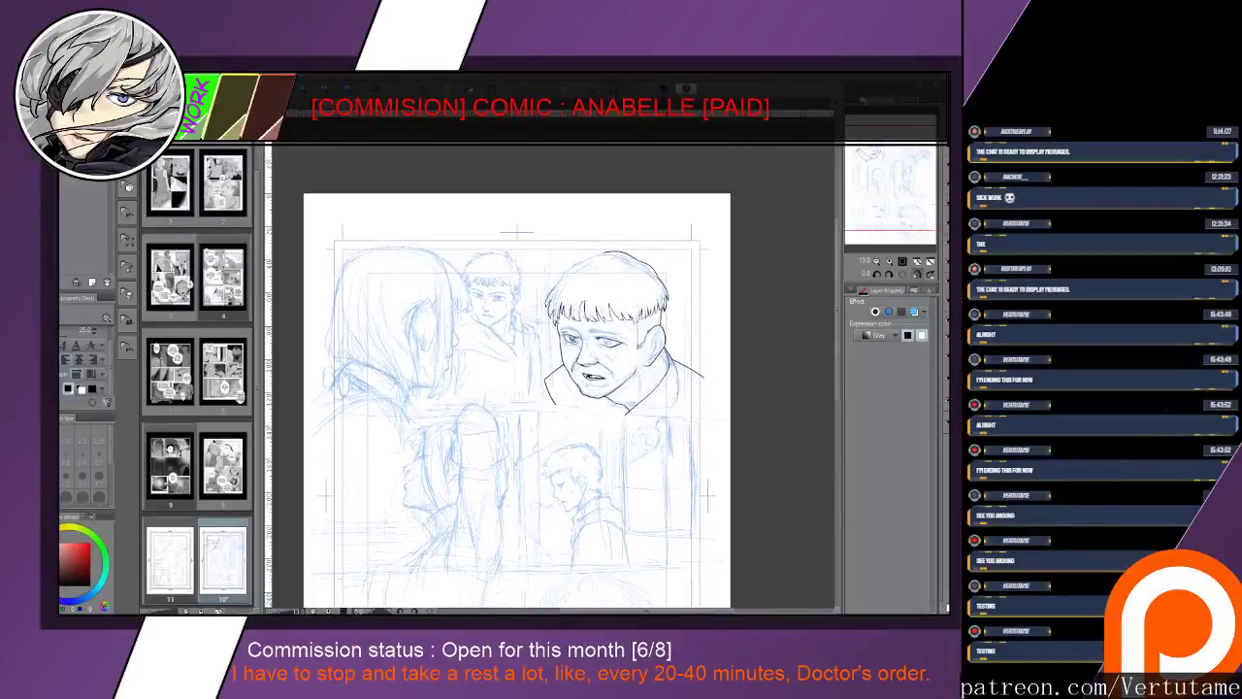
scroll(591, 457, "up", 3)
left_click_drag(590, 335, 582, 454)
left_click_drag(679, 407, 667, 335)
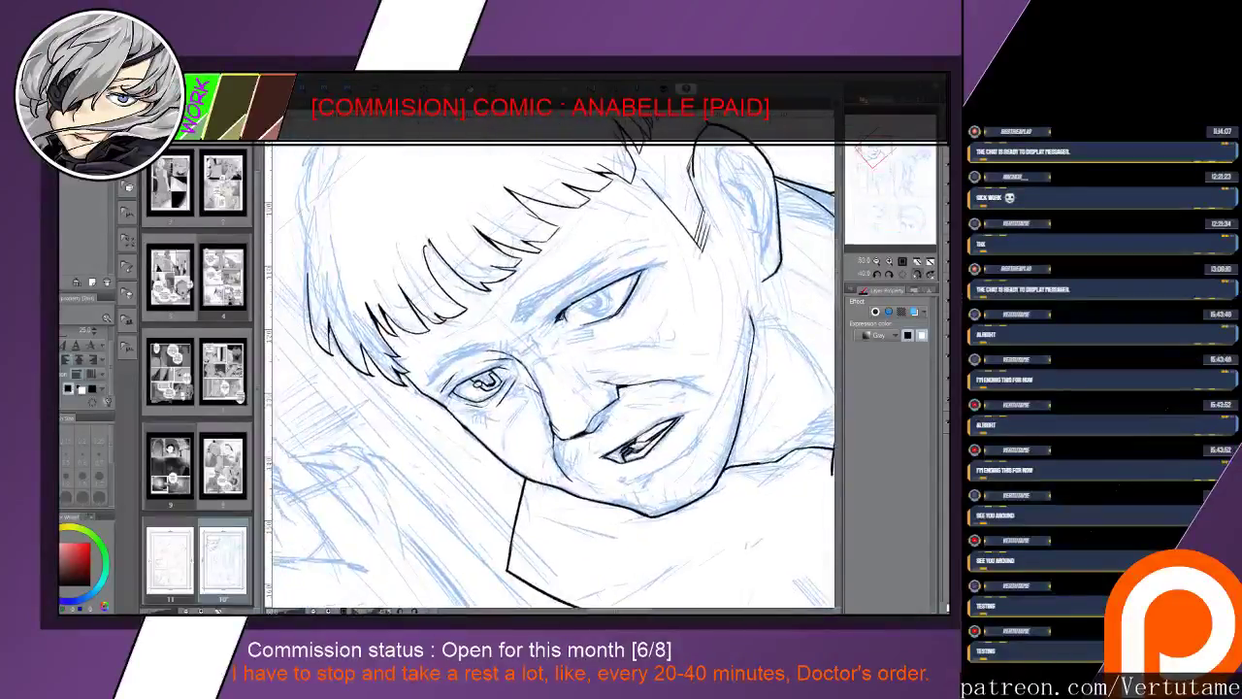
Ink the man's far and near eyebrows over the sketch with short hatched strokes
key("p")
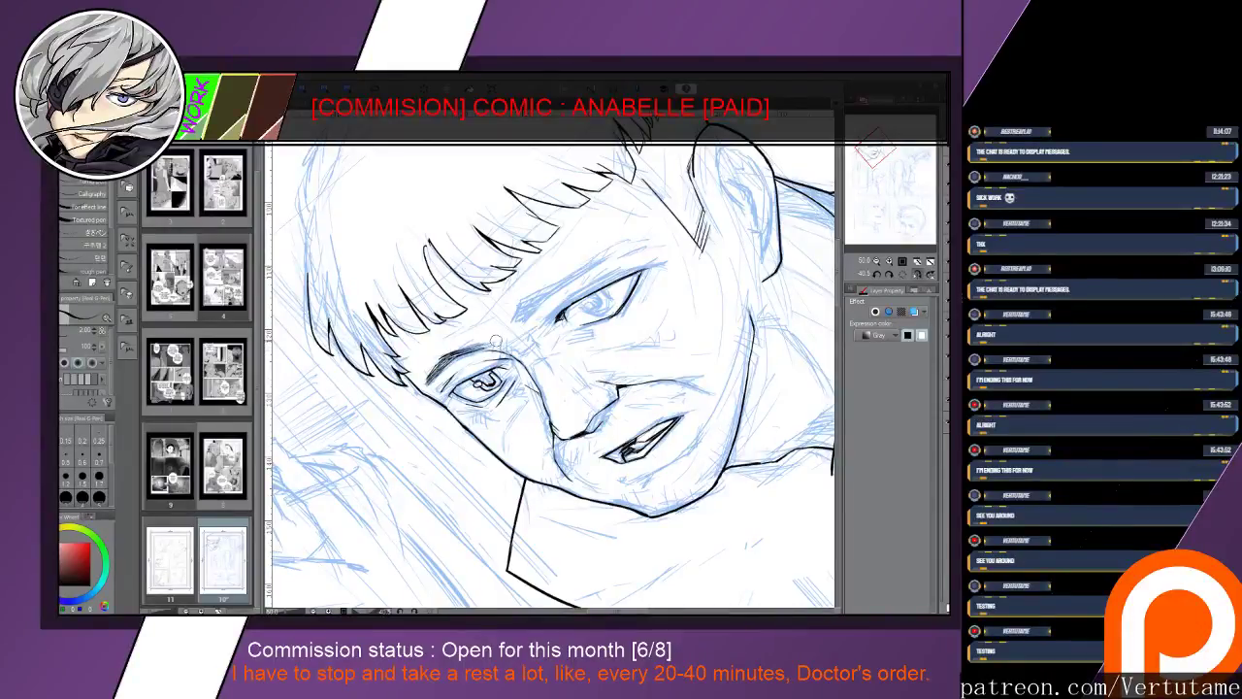
mouse_move(496, 340)
left_mouse_down()
mouse_move(535, 309)
mouse_move(524, 289)
left_mouse_up()
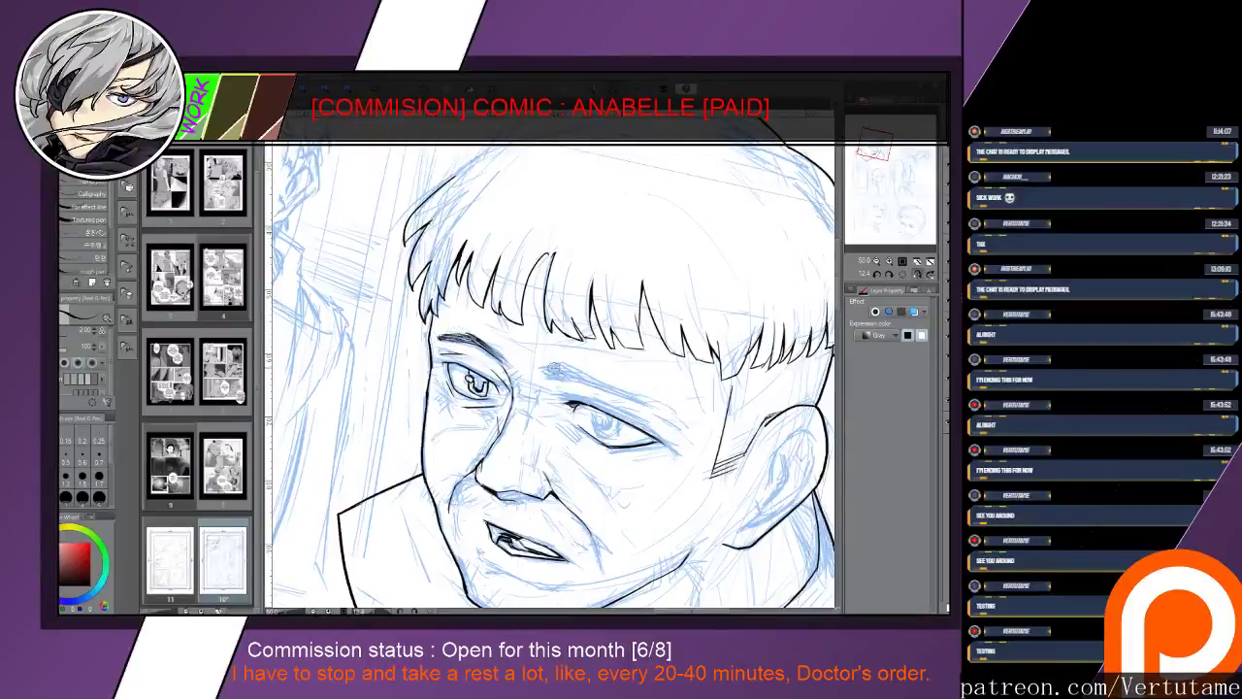
mouse_move(539, 369)
left_mouse_down()
mouse_move(592, 387)
mouse_move(608, 320)
mouse_move(597, 308)
left_mouse_up()
left_click_drag(575, 359, 488, 464)
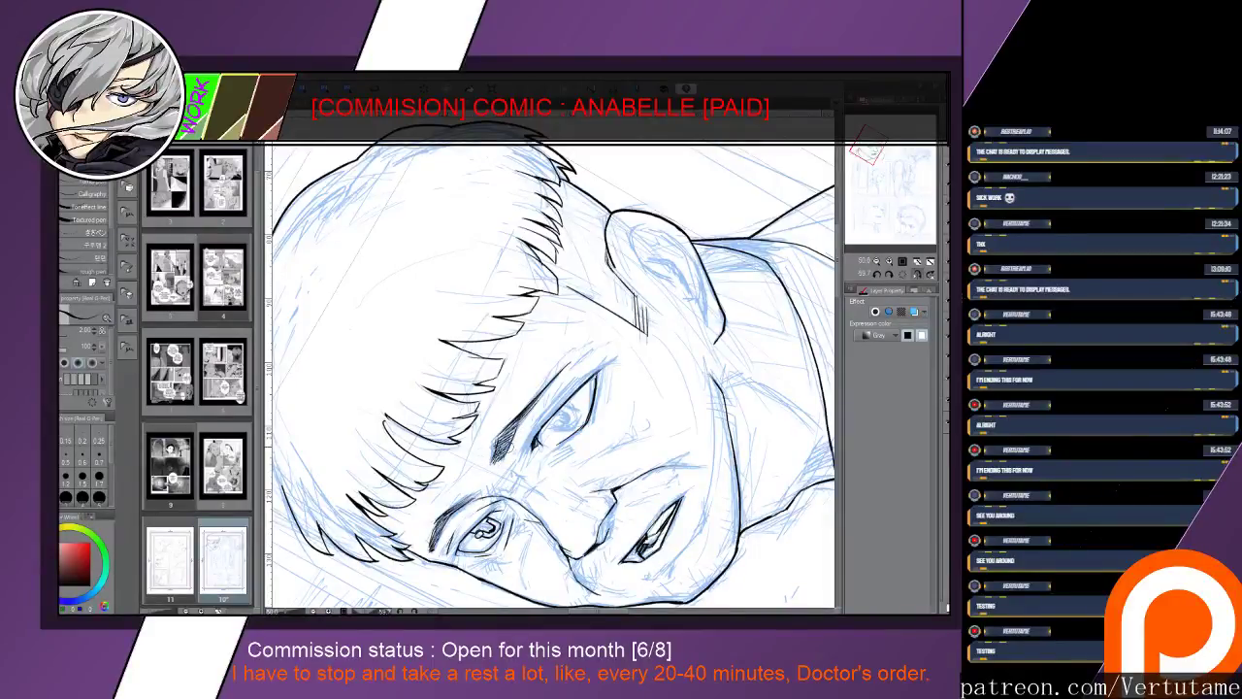
Refine the tail of the near eyebrow and darken the inner corner of the near eye's upper lid
mouse_move(693, 372)
left_mouse_down()
mouse_move(646, 466)
mouse_move(693, 392)
mouse_move(685, 314)
left_mouse_up()
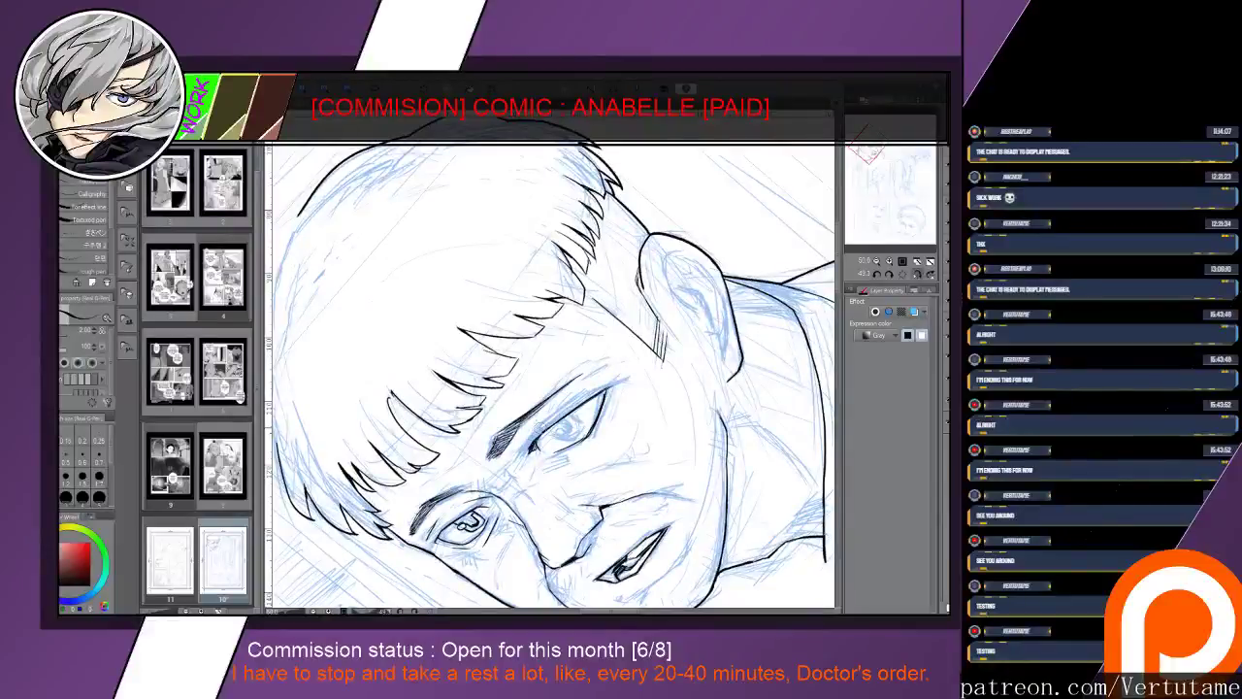
left_click_drag(560, 414, 593, 391)
key("e")
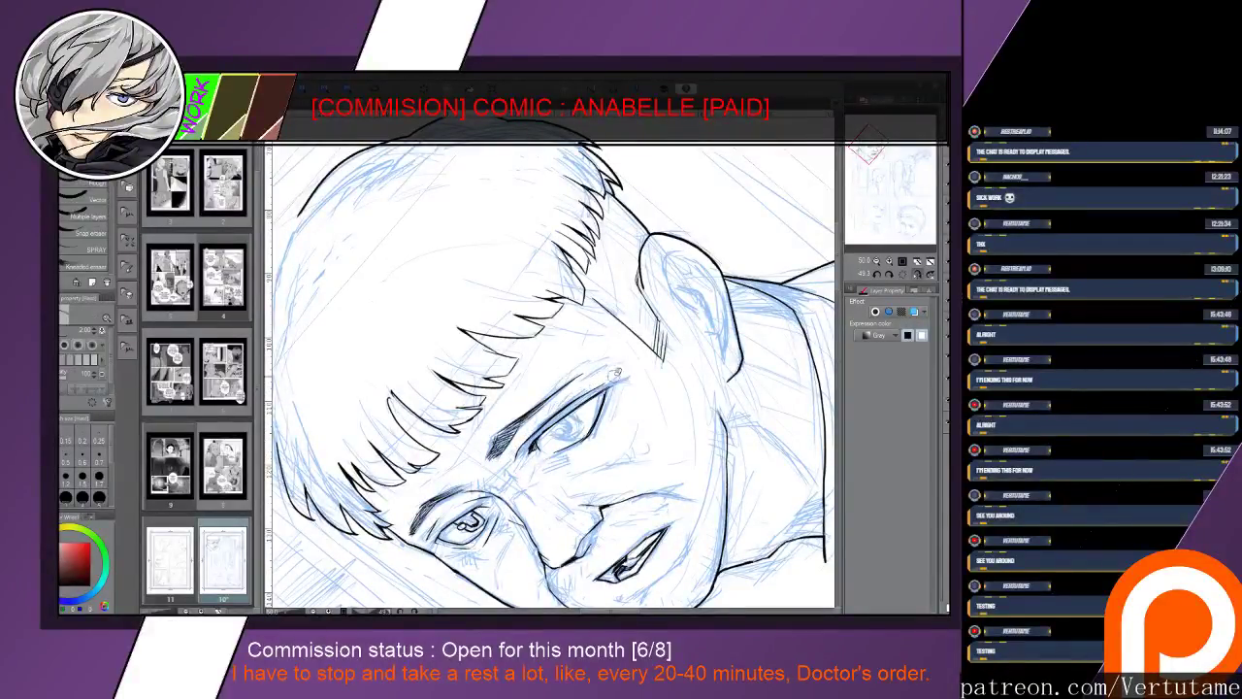
key("p")
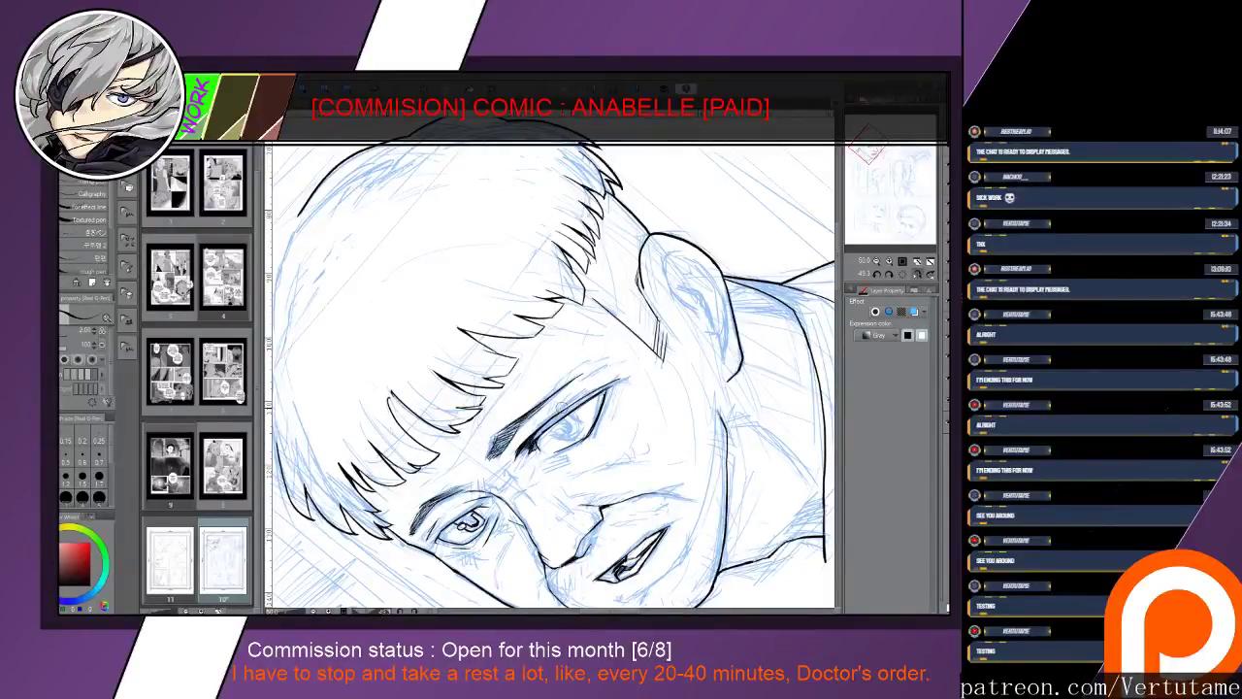
mouse_move(475, 521)
left_mouse_down()
mouse_move(359, 497)
mouse_move(429, 387)
left_mouse_up()
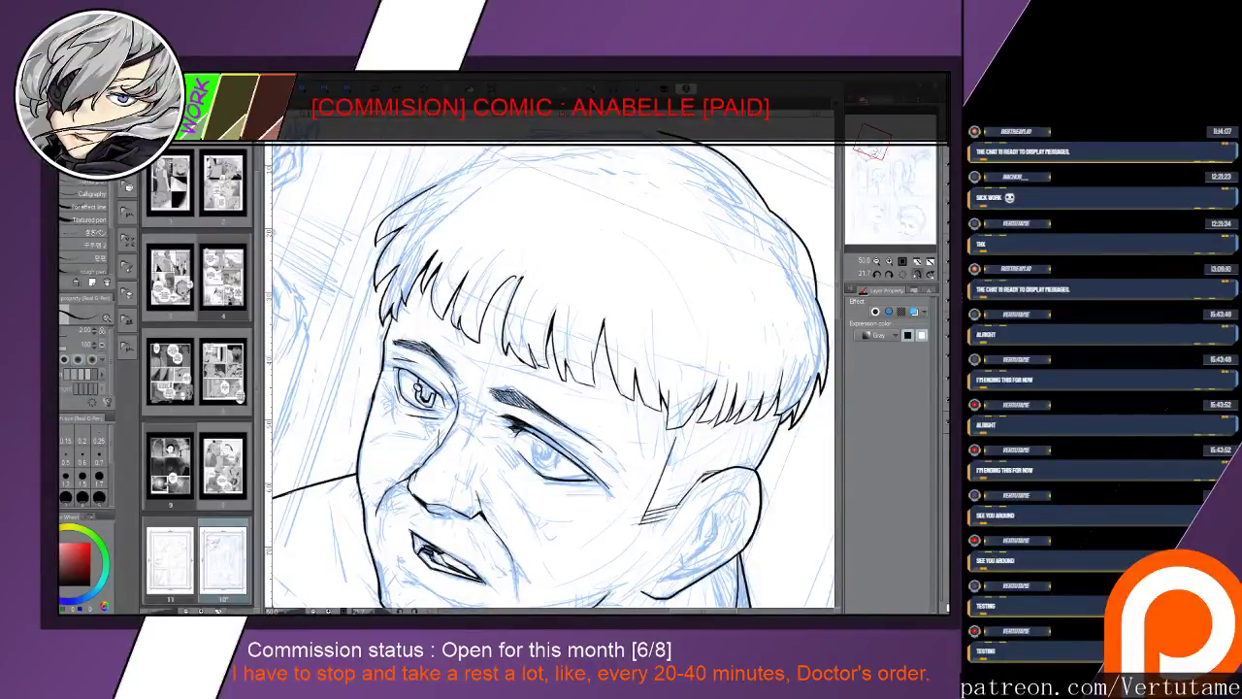
Ink and clean up the thin lid creases between the man's eyes and eyebrows
left_click_drag(536, 413, 599, 390)
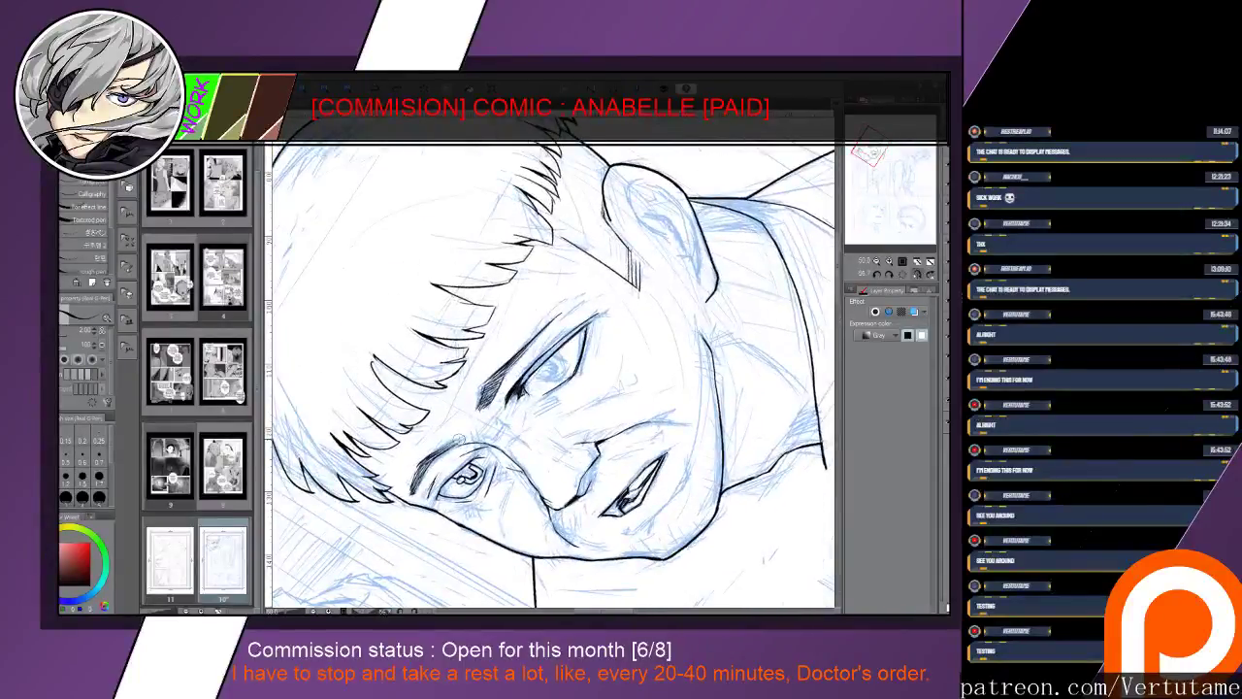
key("e")
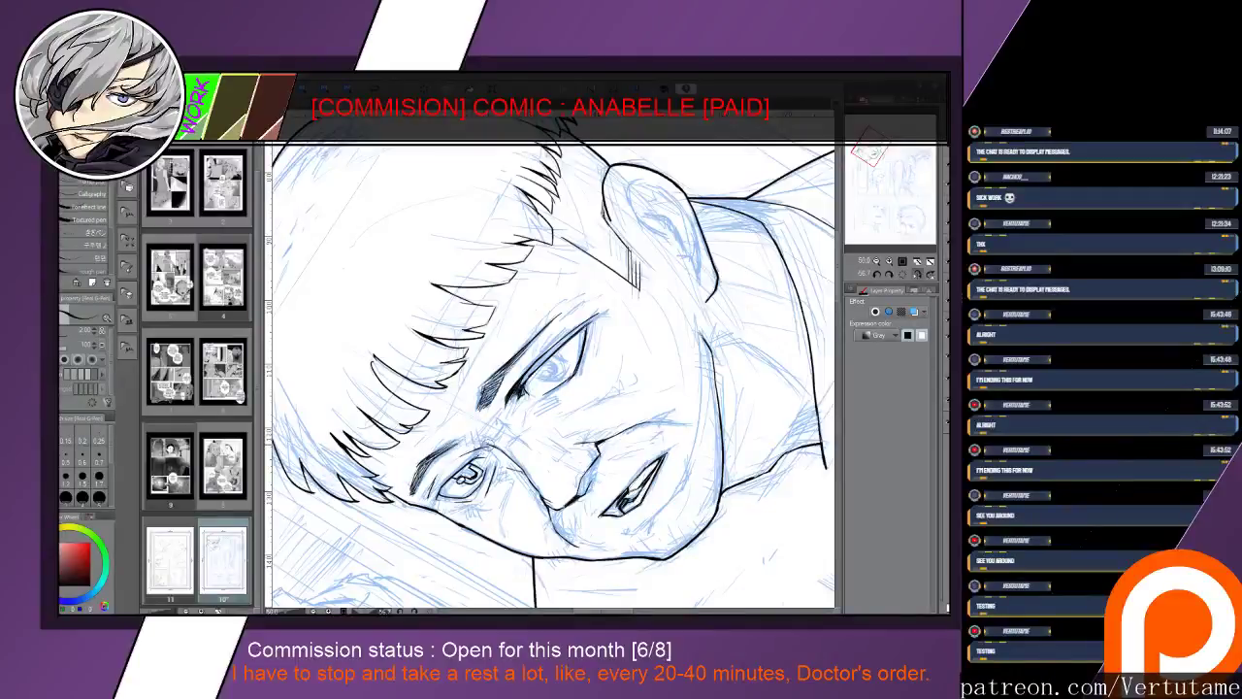
key("p")
mouse_move(465, 444)
left_mouse_down()
mouse_move(415, 511)
mouse_move(408, 359)
mouse_move(427, 427)
left_mouse_up()
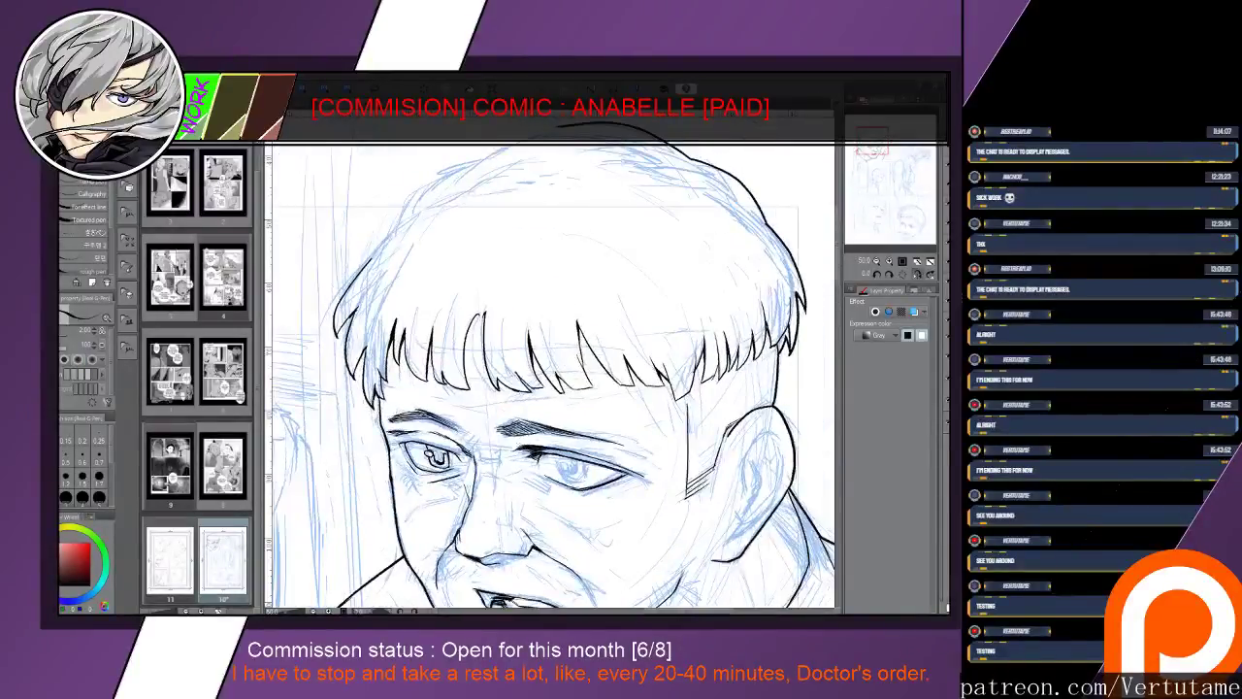
Bring the near eye closer and ink the small highlight and first iris line inside it
left_click_drag(524, 466, 494, 348)
left_click_drag(524, 408, 515, 441)
scroll(436, 411, "up", 2)
scroll(515, 441, "down", 1)
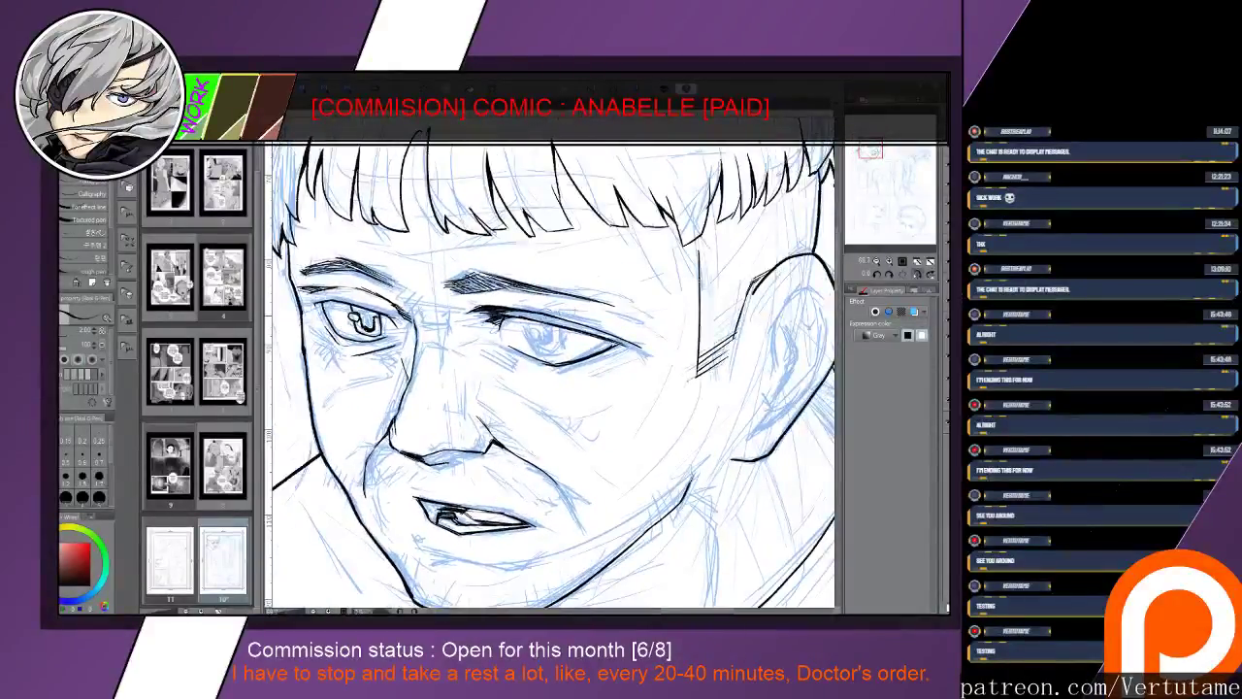
mouse_move(522, 328)
left_mouse_down()
mouse_move(528, 347)
mouse_move(566, 351)
mouse_move(558, 357)
mouse_move(567, 328)
mouse_move(562, 340)
mouse_move(525, 336)
mouse_move(536, 353)
mouse_move(522, 338)
mouse_move(535, 357)
left_mouse_up()
key("e")
key("p")
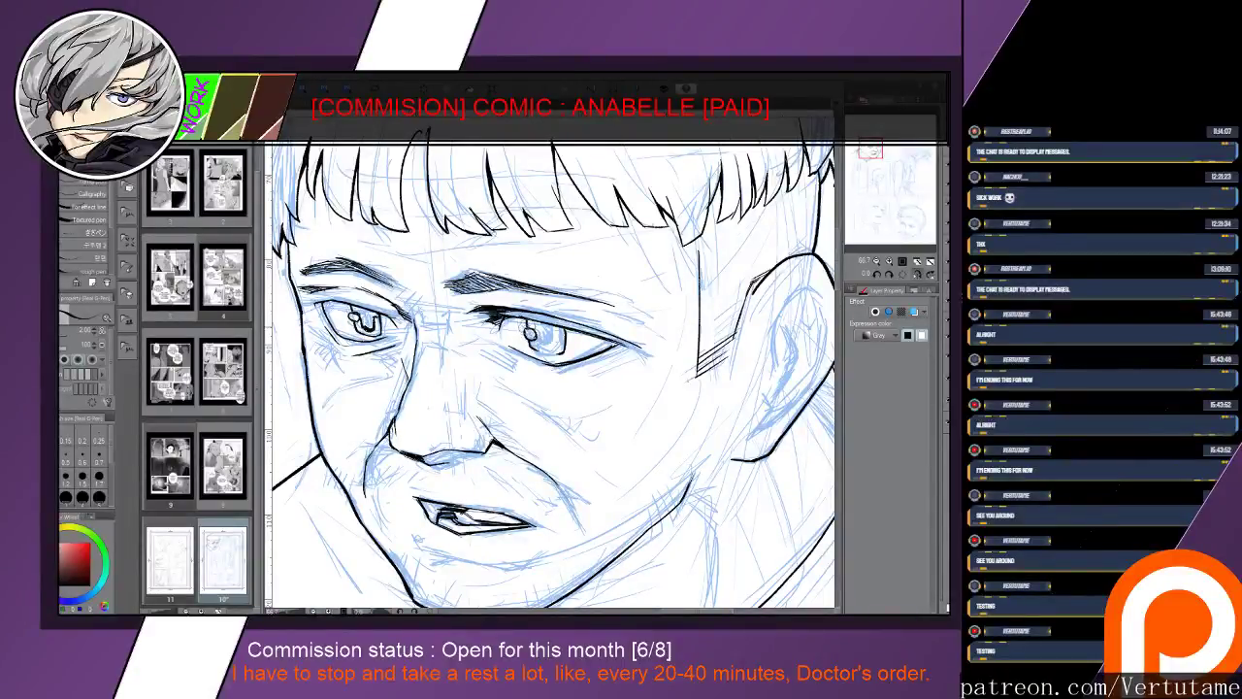
Ink the rest of the near eye's iris and pupil so its gaze matches the far eye
key("r")
left_click_drag(723, 257, 573, 165)
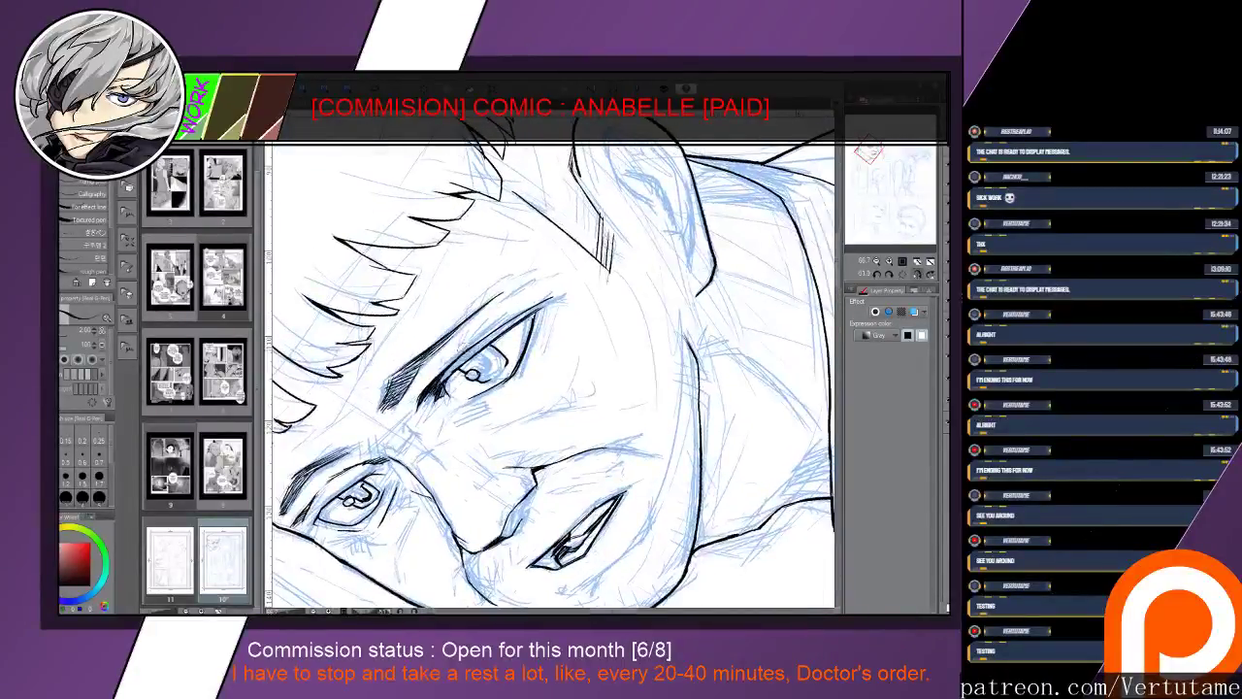
left_click_drag(471, 349, 436, 388)
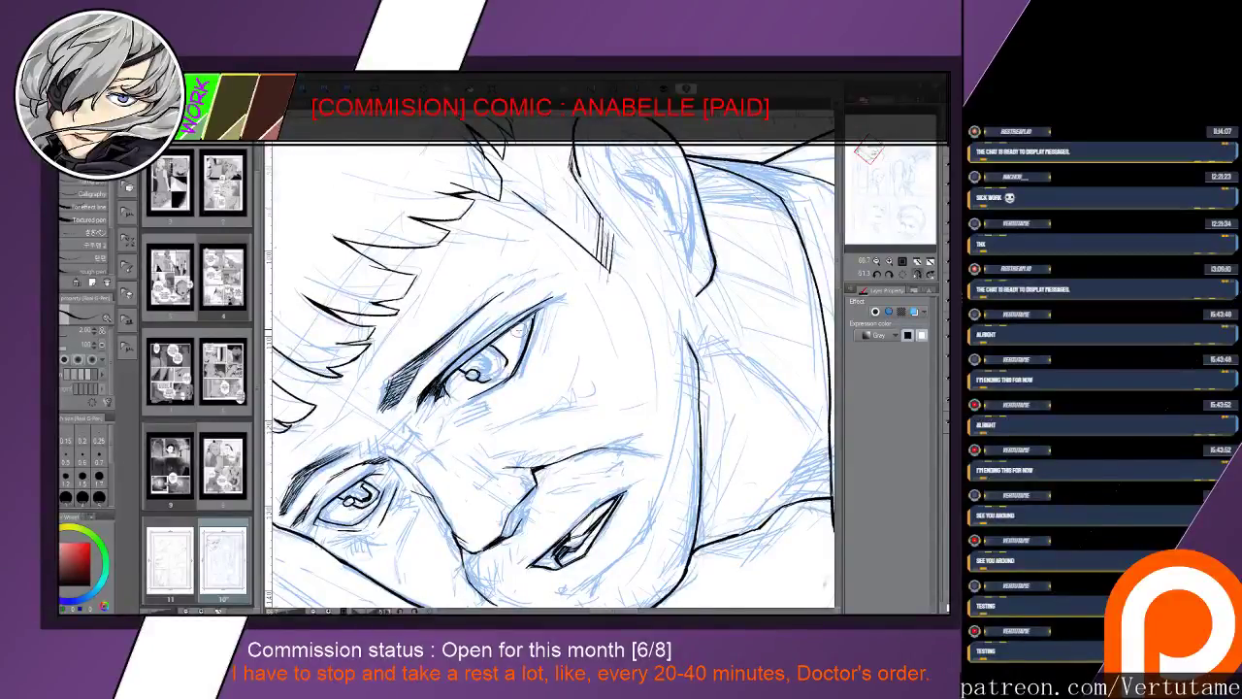
key("r")
mouse_move(573, 165)
left_mouse_down()
mouse_move(722, 257)
mouse_move(725, 469)
mouse_move(728, 459)
left_mouse_up()
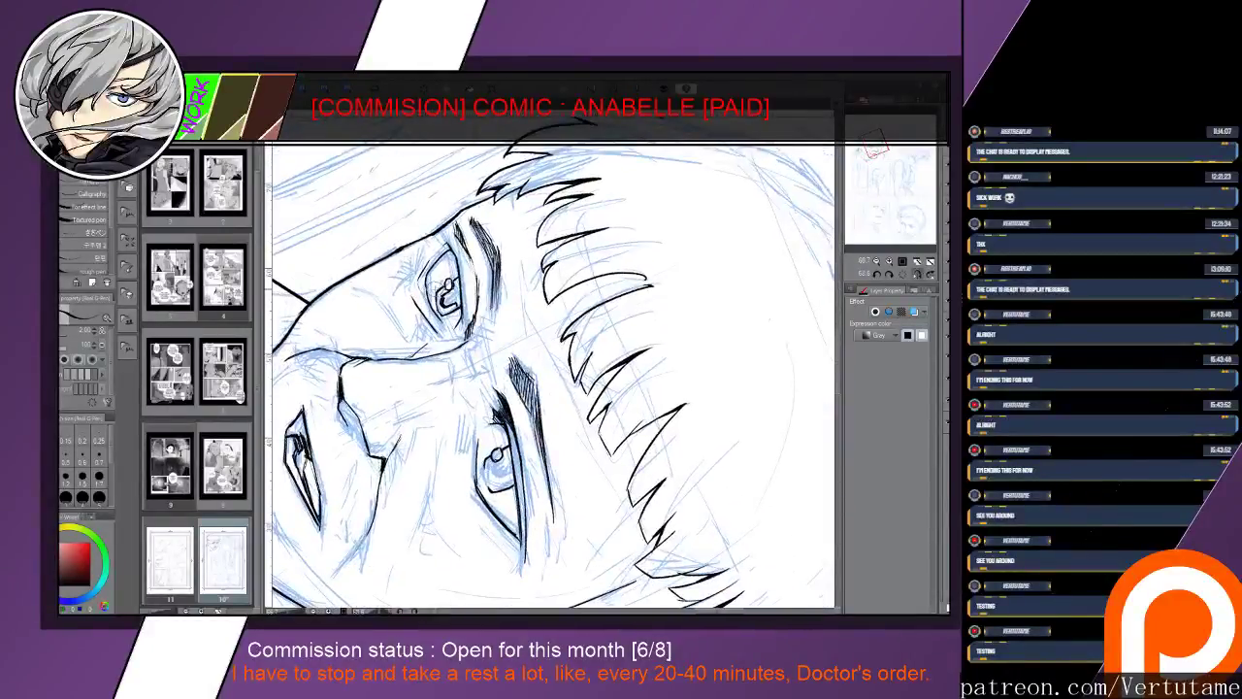
left_click_drag(434, 289, 441, 316)
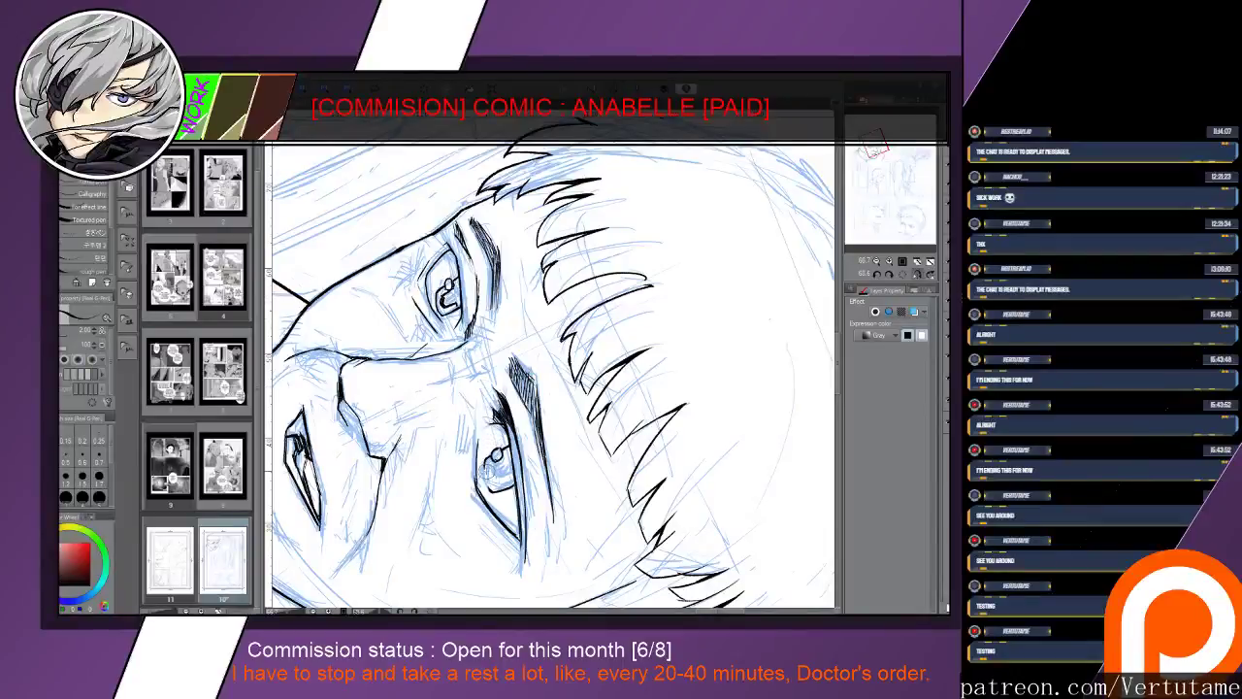
mouse_move(479, 458)
left_mouse_down()
mouse_move(491, 493)
mouse_move(508, 491)
left_mouse_up()
left_click_drag(732, 151, 351, 174)
mouse_move(529, 466)
left_mouse_down()
mouse_move(566, 372)
mouse_move(582, 373)
left_mouse_up()
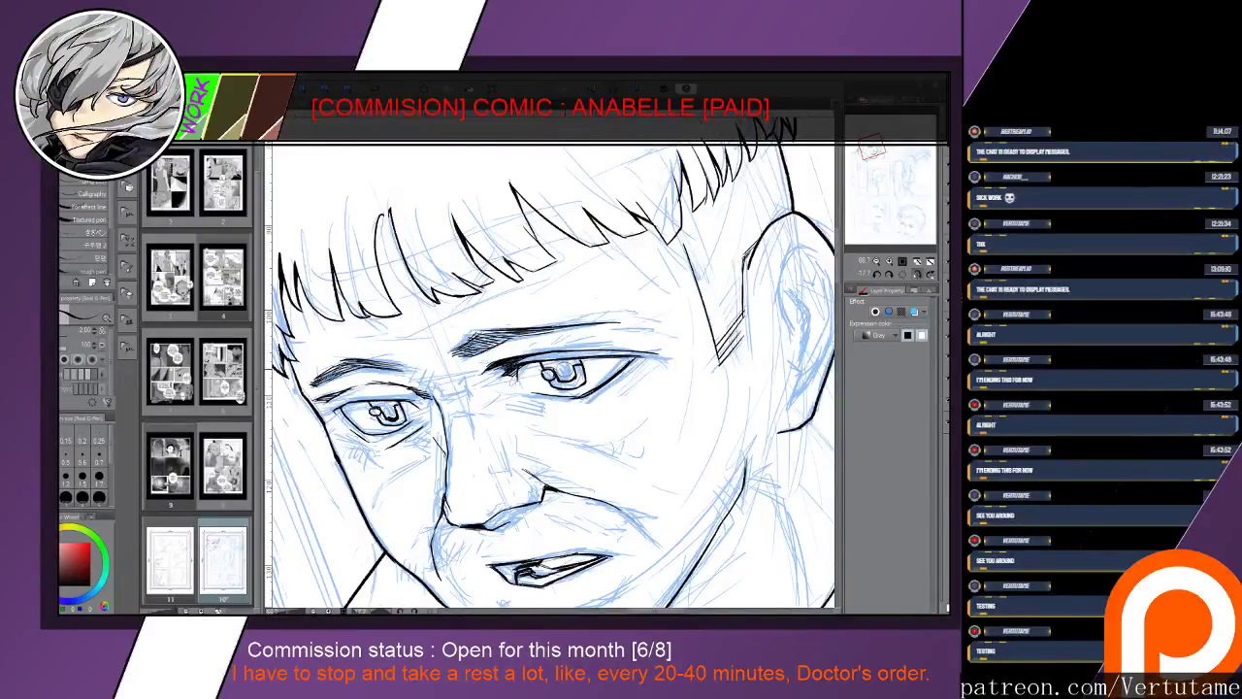
Ink an angular bag line beneath the near eye, running from its inner side toward the outer corner
left_click_drag(564, 374, 492, 313)
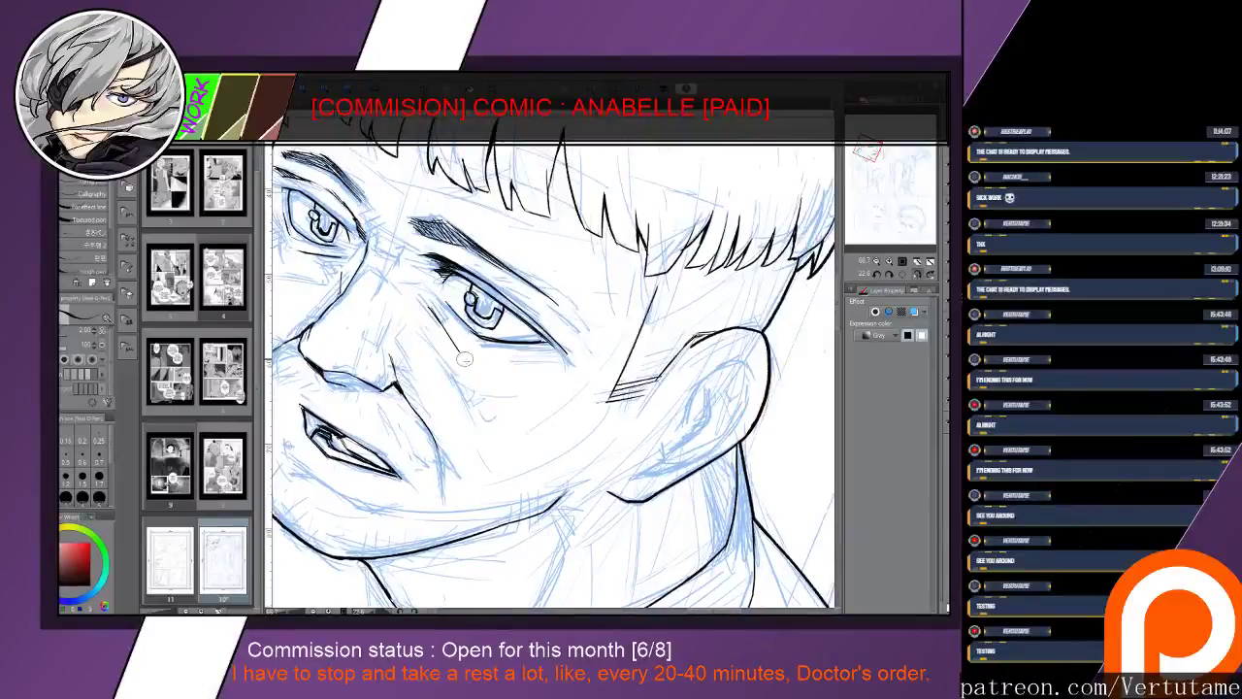
left_click_drag(430, 304, 505, 422)
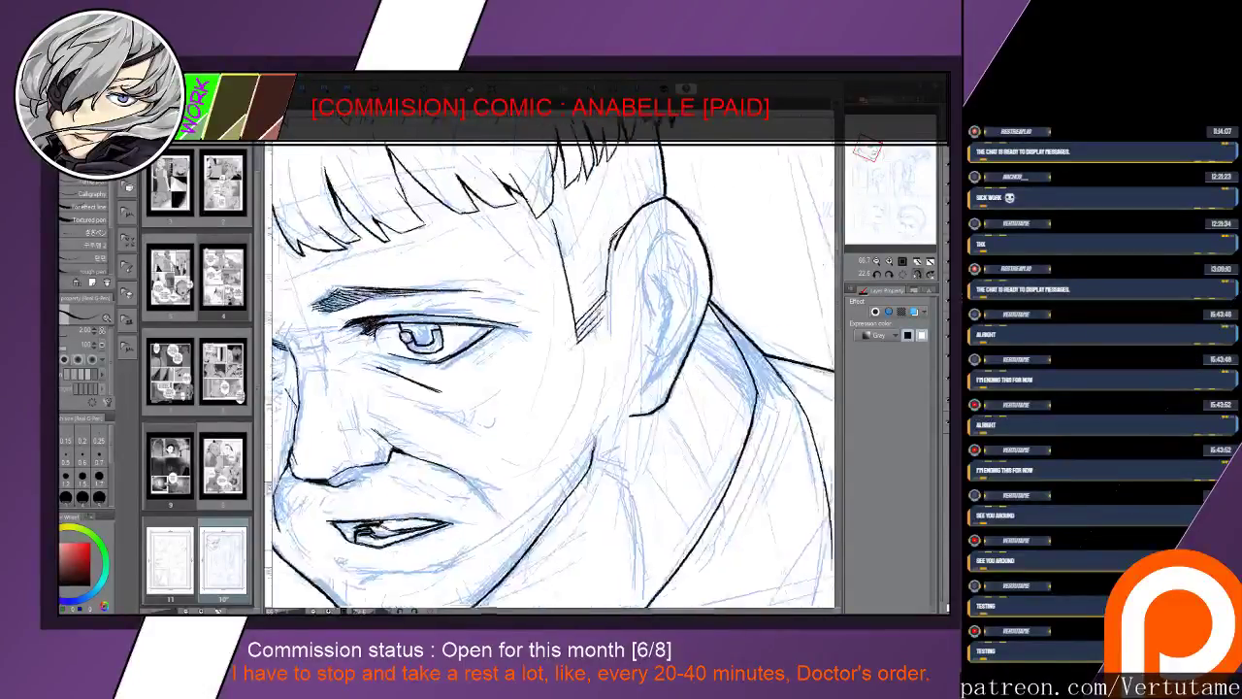
left_click_drag(458, 360, 572, 368)
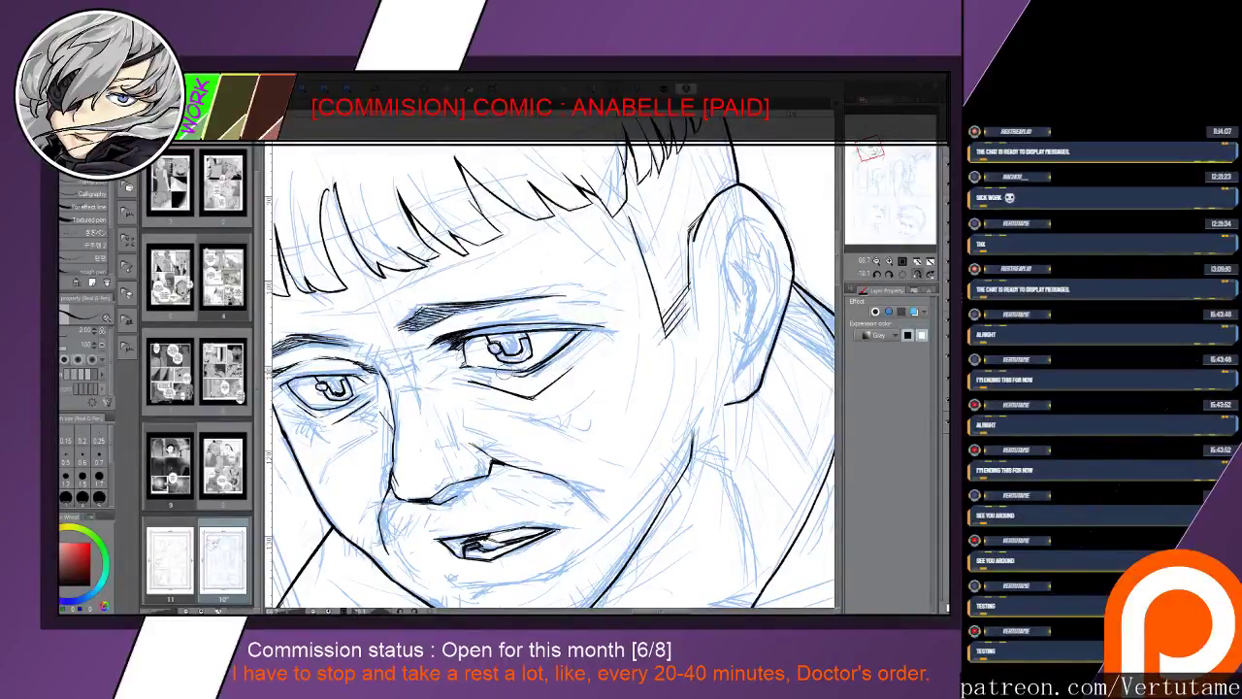
Hatch the inner end of the bag beneath the near eye and trim the stroke ends with the eraser
left_click_drag(504, 374, 520, 322)
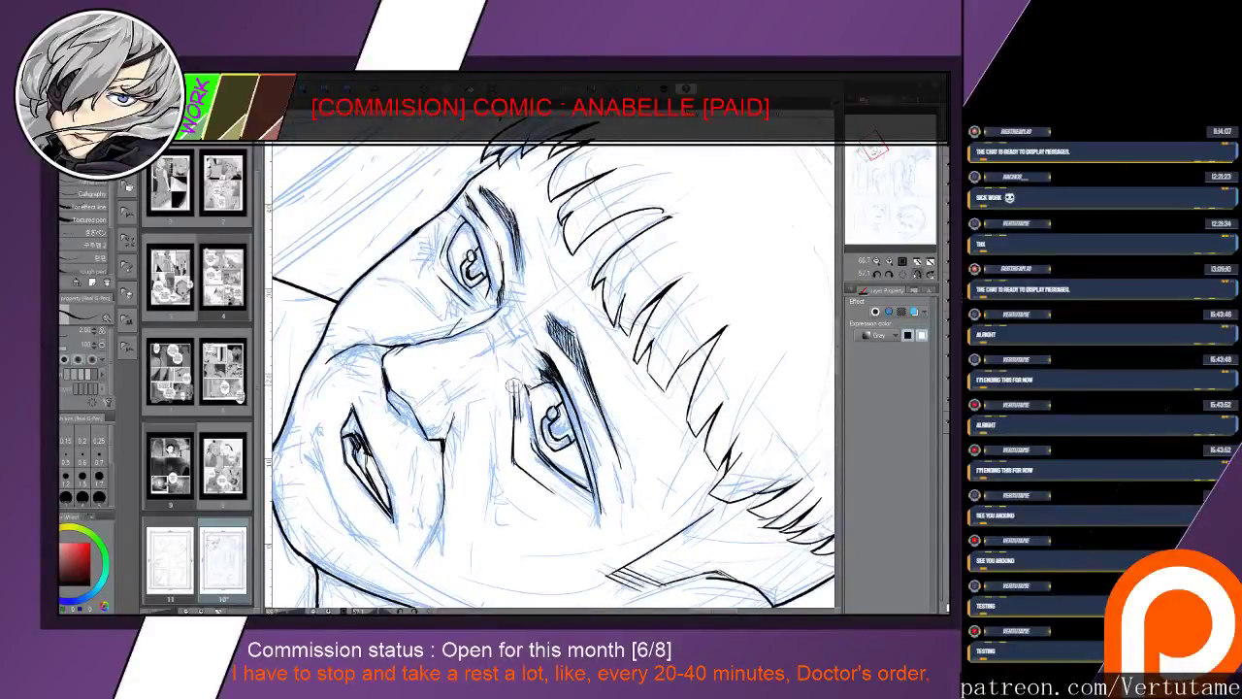
key("ctrl+z")
key("e")
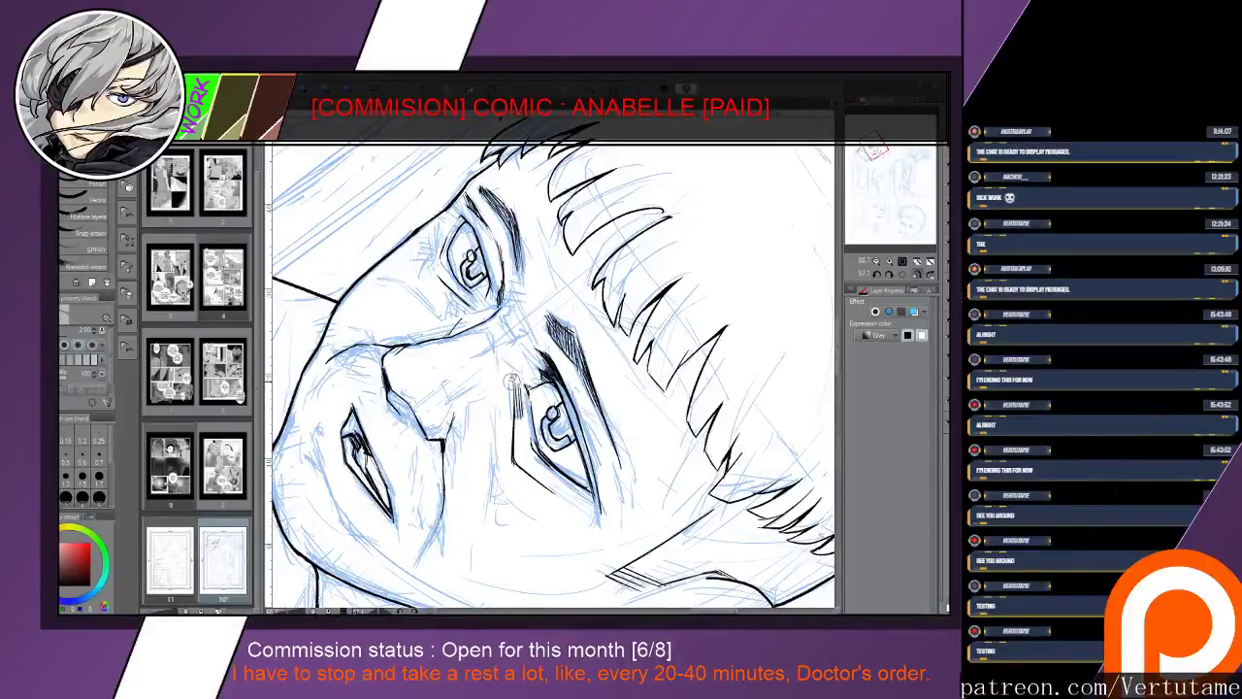
key("p")
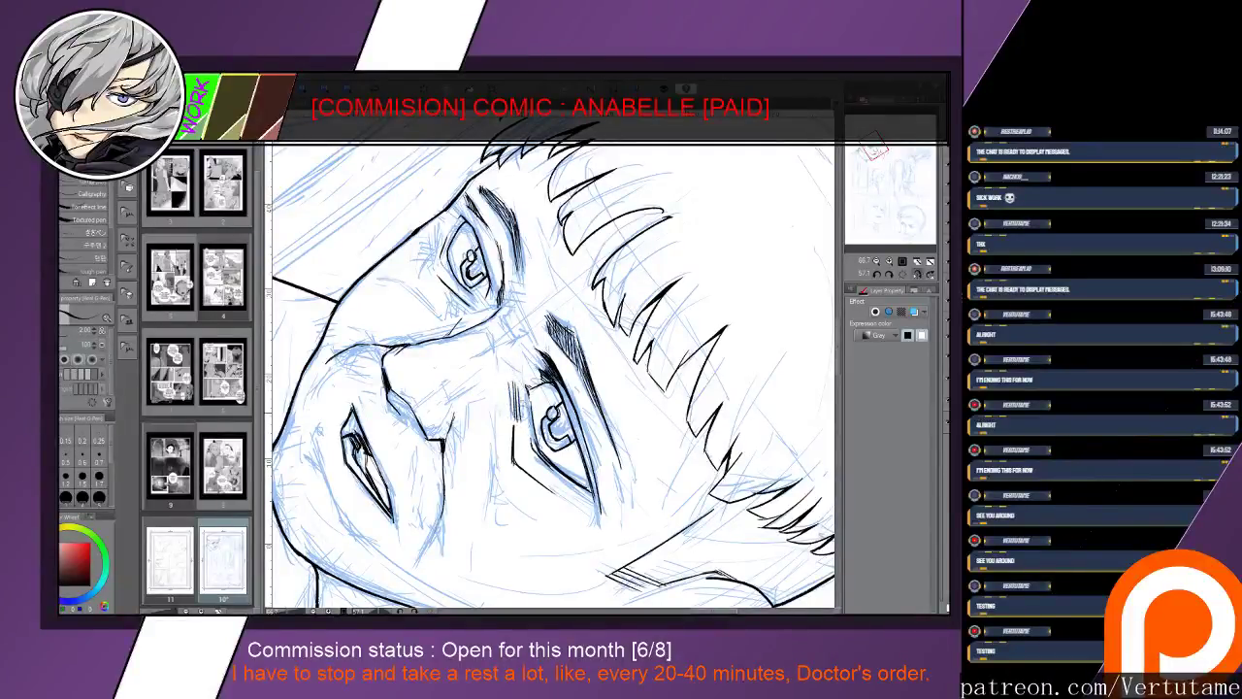
key("e")
key("p")
key("e")
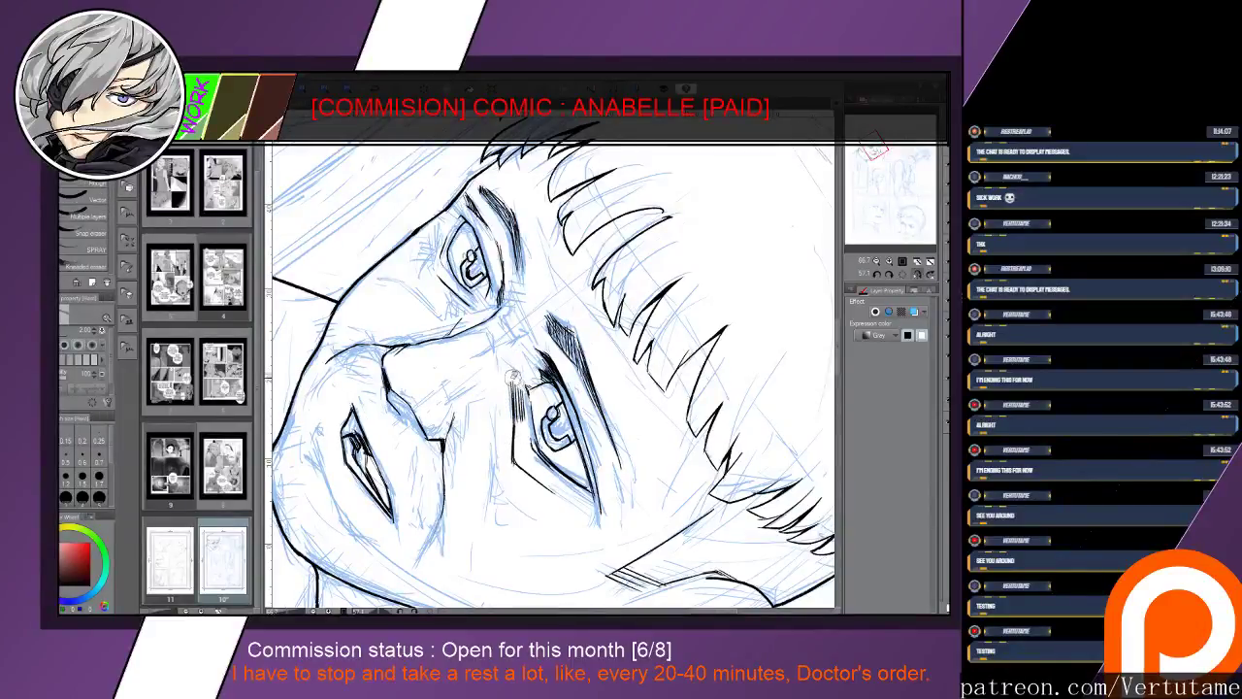
key("p")
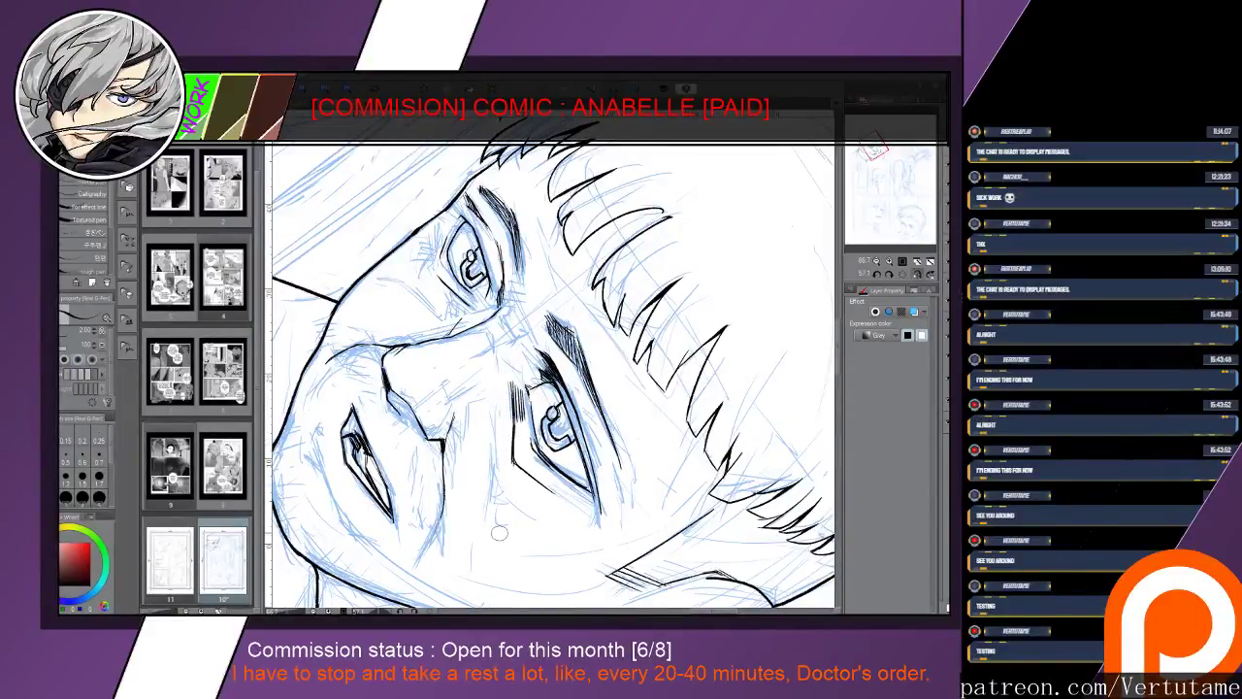
Hatch the outer end of the bag beneath the near eye and tidy its strokes
key("ctrl+at")
left_click_drag(321, 340, 329, 453)
key("e")
left_click_drag(585, 419, 565, 429)
key("p")
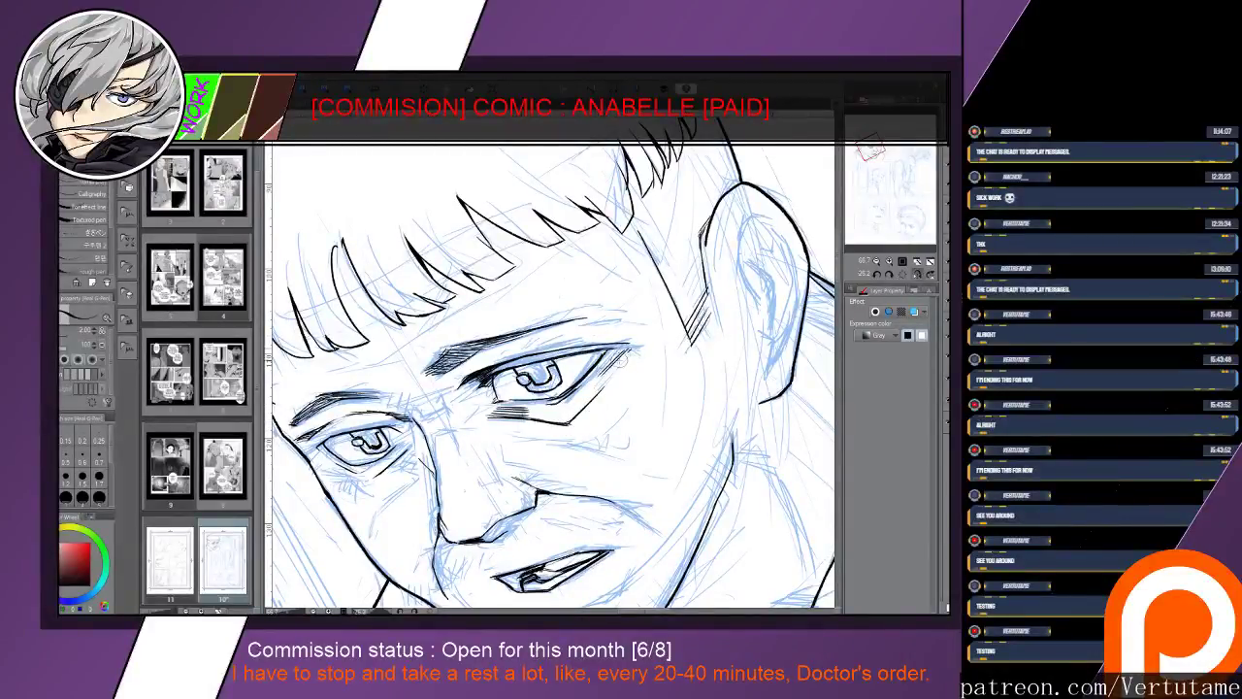
left_click_drag(615, 367, 594, 390)
left_click_drag(554, 466, 530, 559)
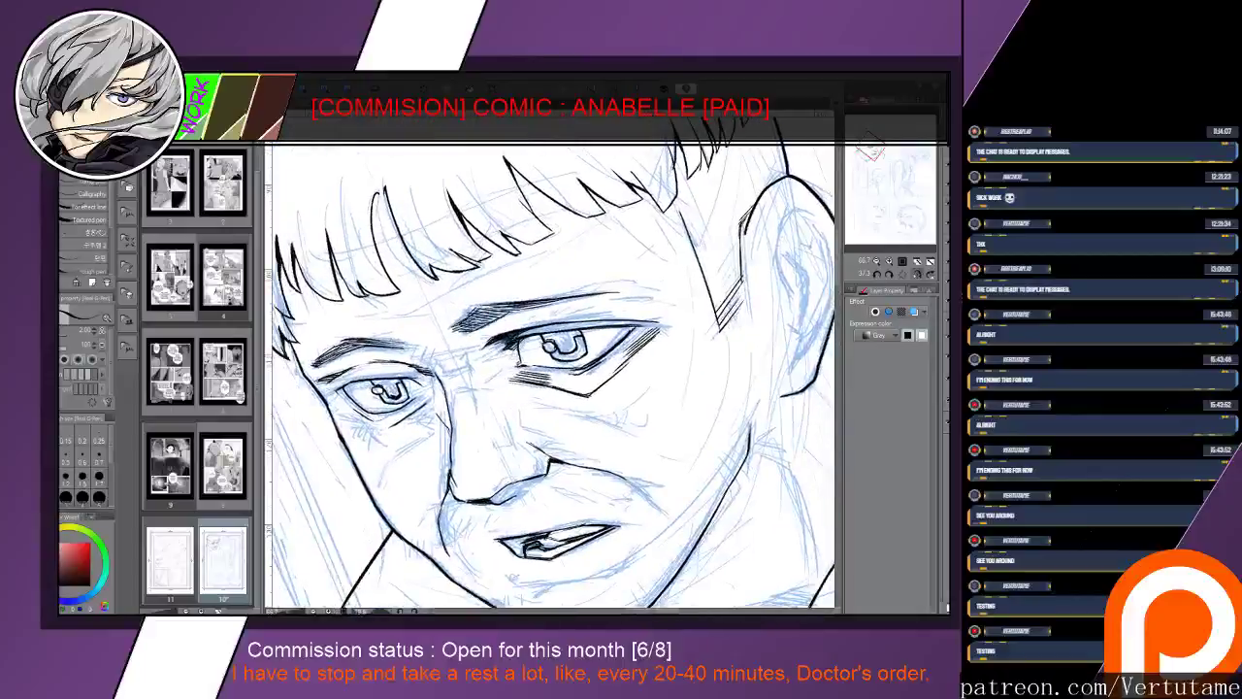
left_click_drag(427, 515, 512, 553)
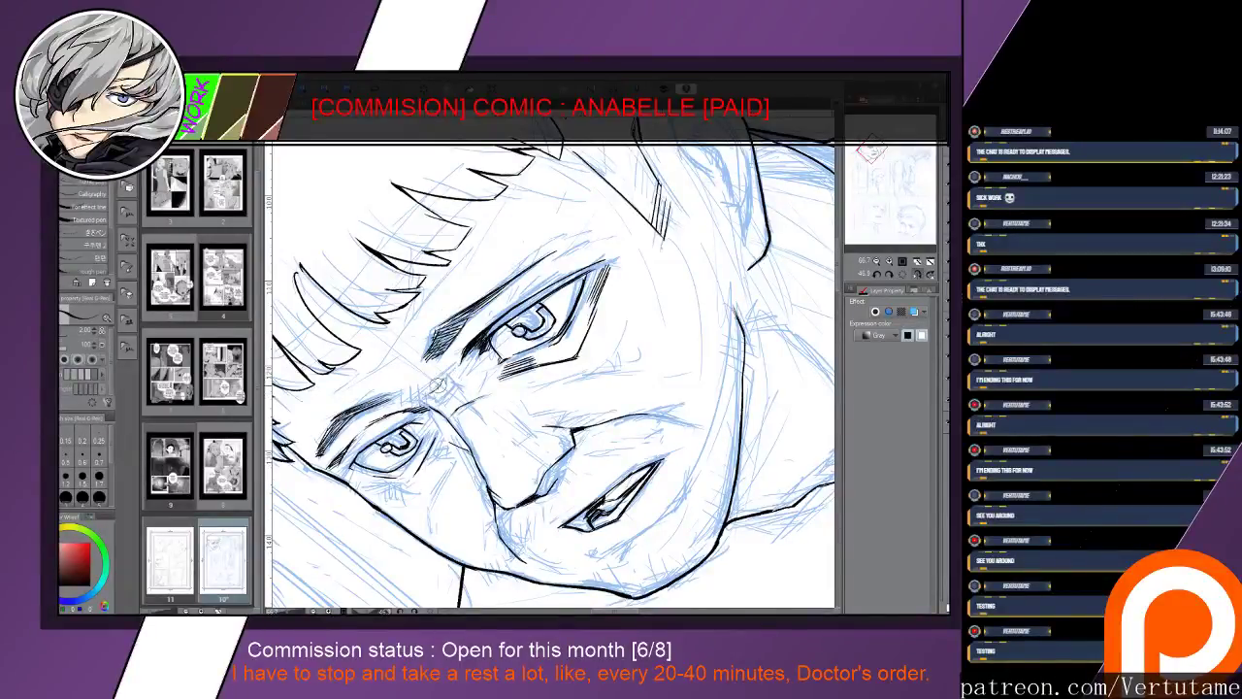
Ink a small angled accent on the nose above its tip and trim the stroke with the eraser
left_click_drag(447, 375, 474, 308)
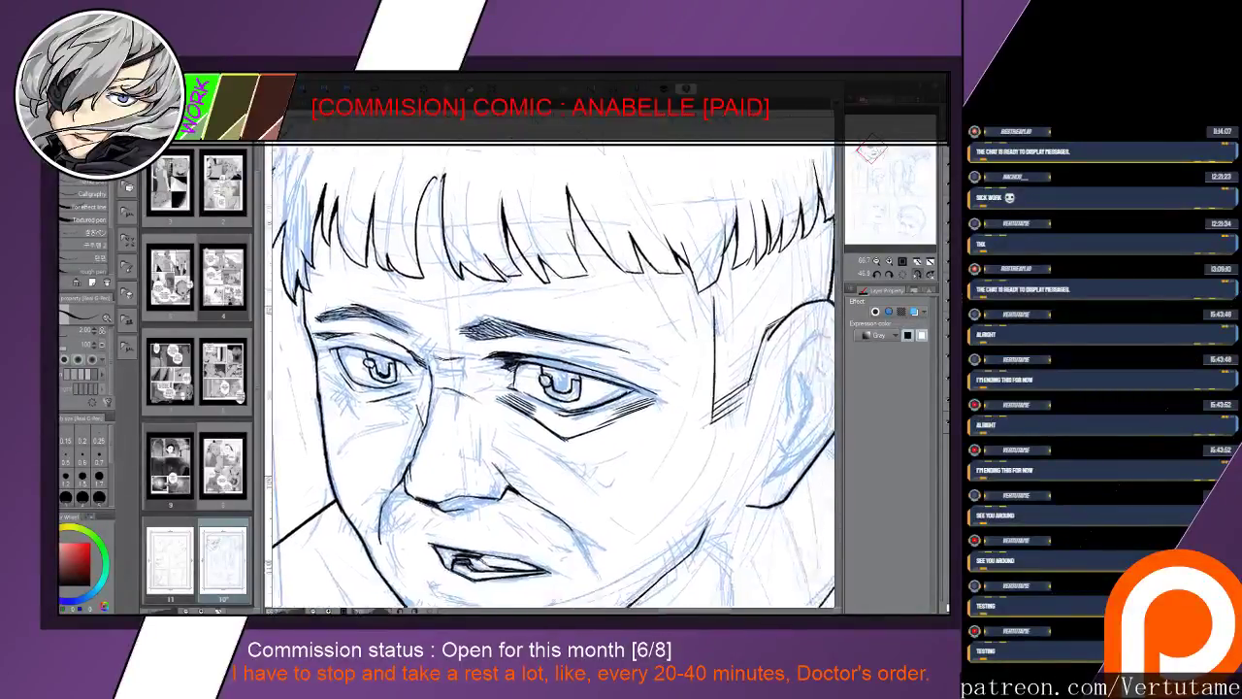
left_click_drag(516, 356, 520, 284)
left_click_drag(490, 243, 432, 282)
mouse_move(450, 421)
left_mouse_down()
mouse_move(521, 388)
mouse_move(497, 411)
mouse_move(539, 370)
mouse_move(542, 344)
left_mouse_up()
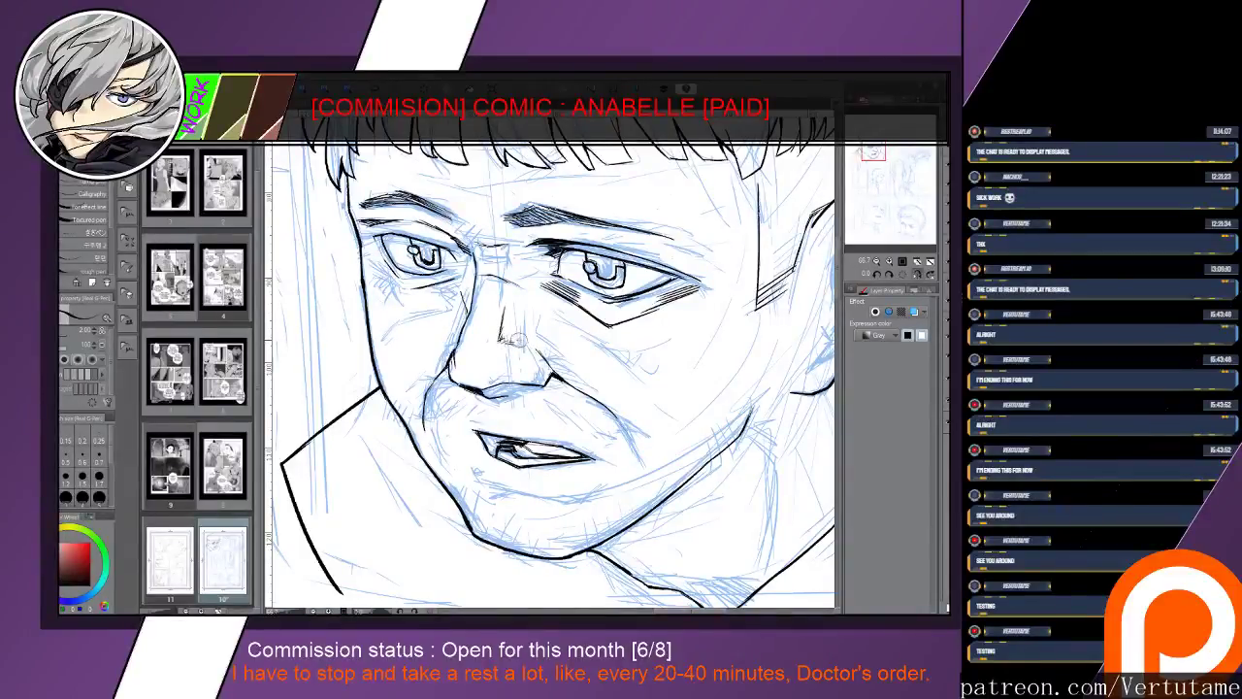
key("e")
key("p")
key("e")
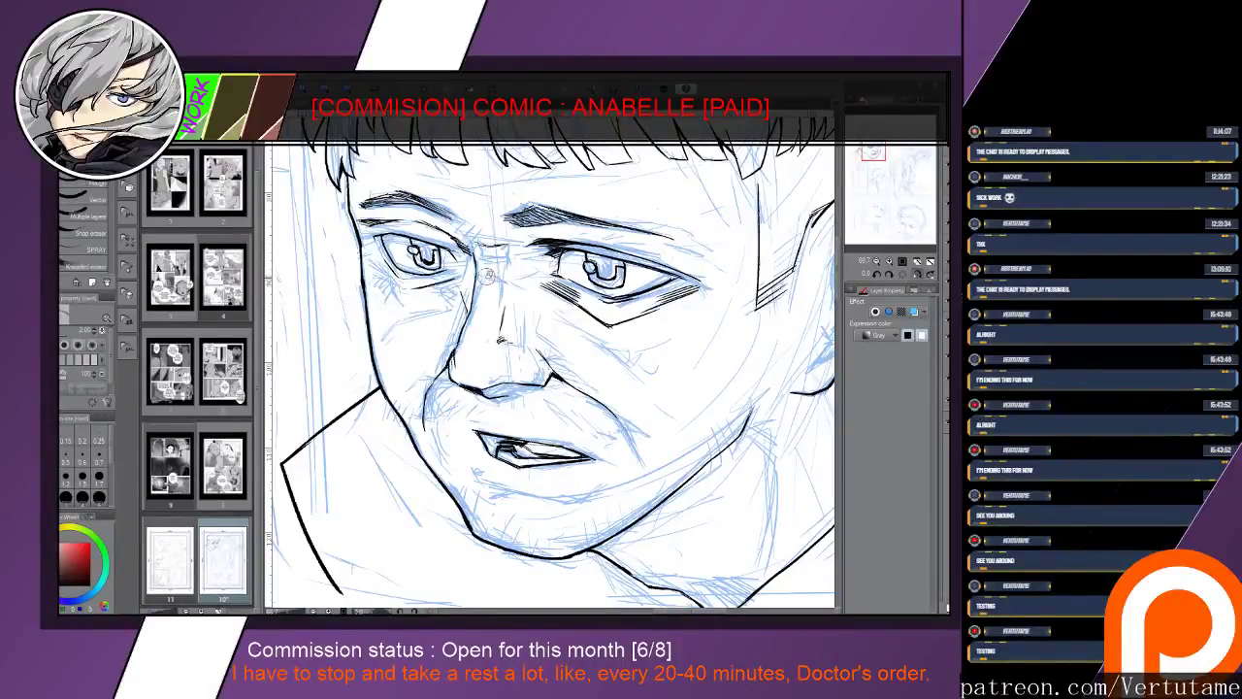
Ink the short crease across the nose bridge between the brows and clean up its ends
key("p")
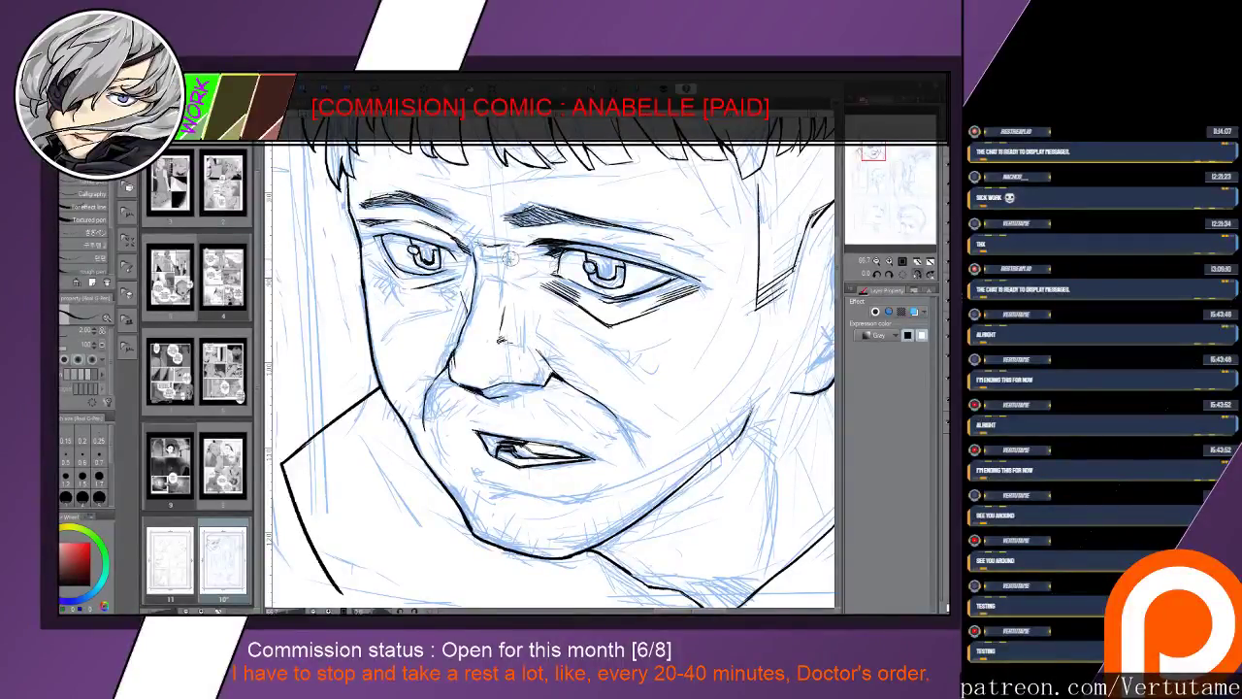
key("e")
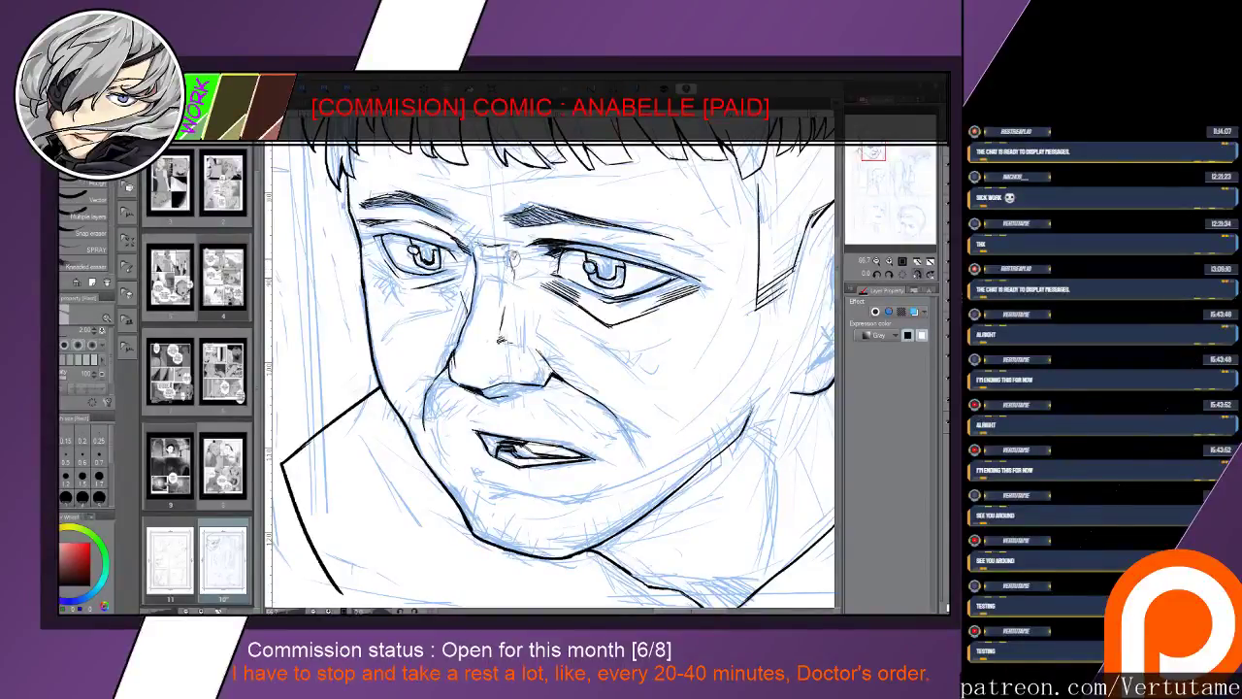
key("p")
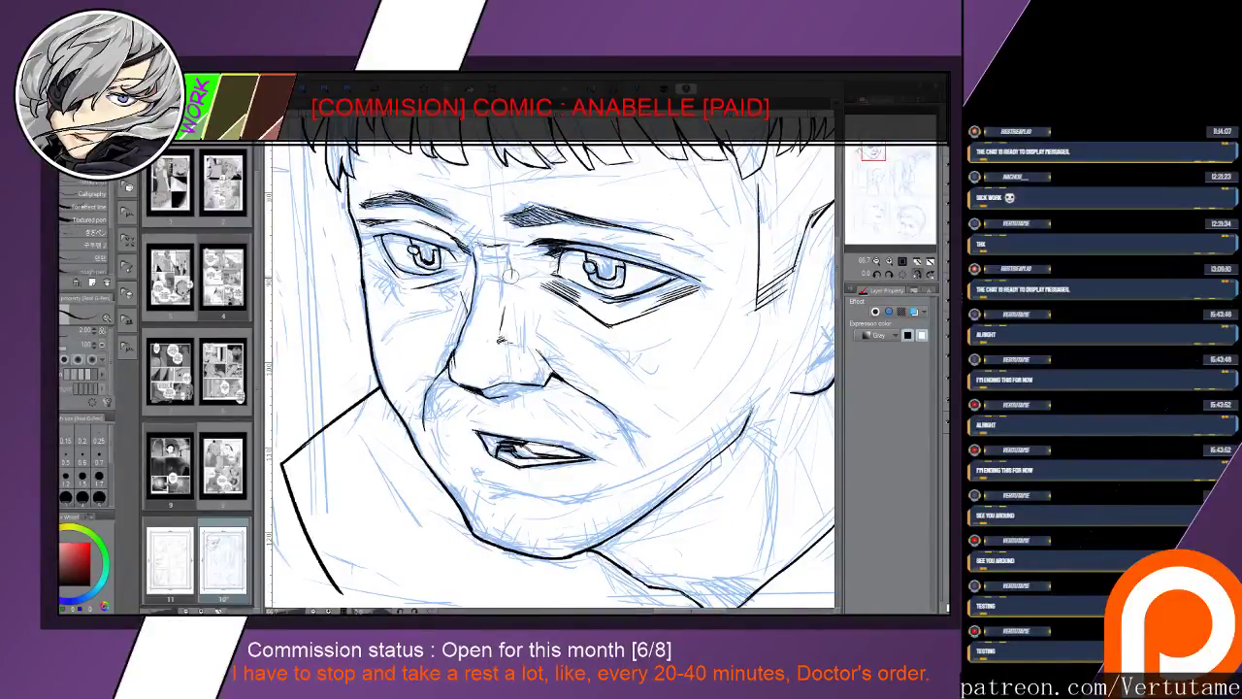
mouse_move(508, 238)
left_mouse_down()
mouse_move(532, 223)
mouse_move(510, 250)
left_mouse_up()
scroll(551, 362, "down", 3)
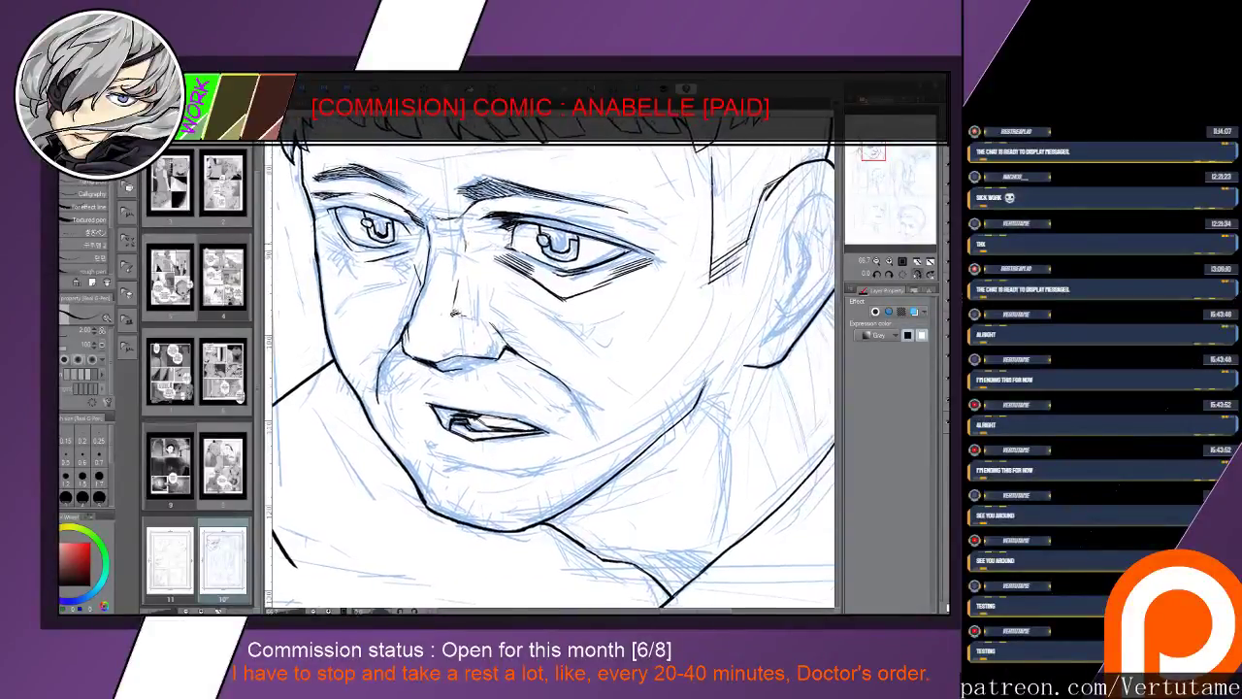
Ink the lower lip's contour beneath the open mouth and thin it with the eraser
left_click_drag(472, 374, 449, 408)
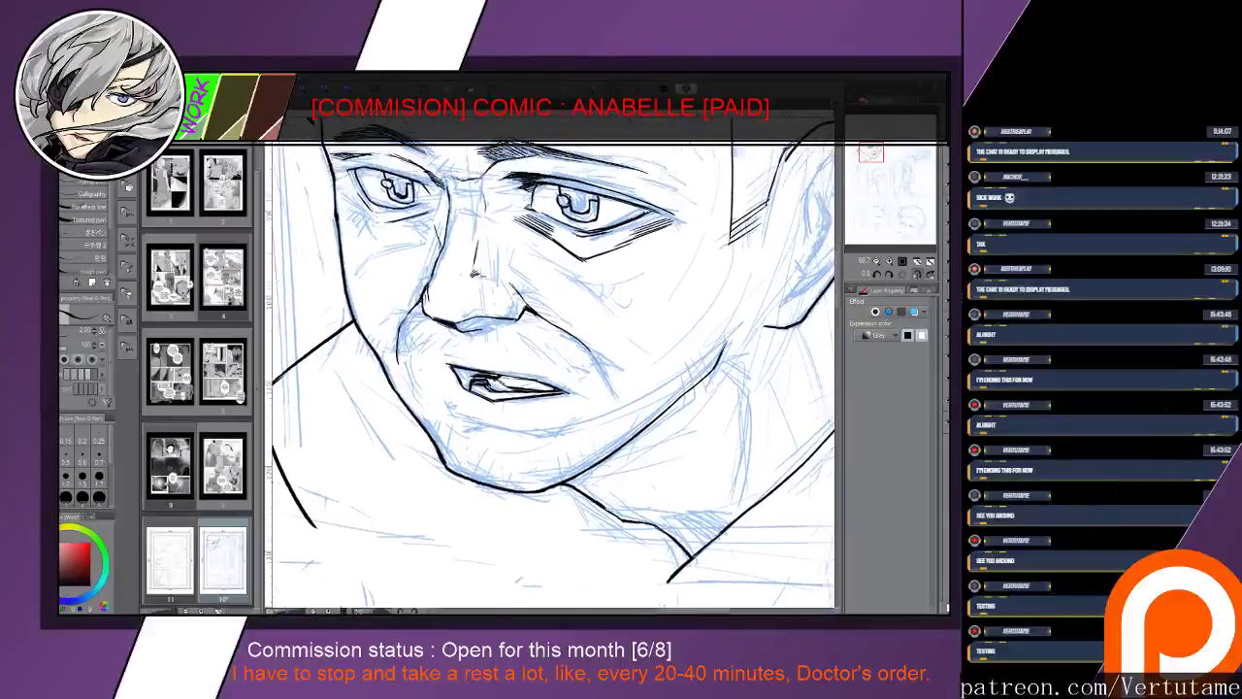
key("minus")
key("minus")
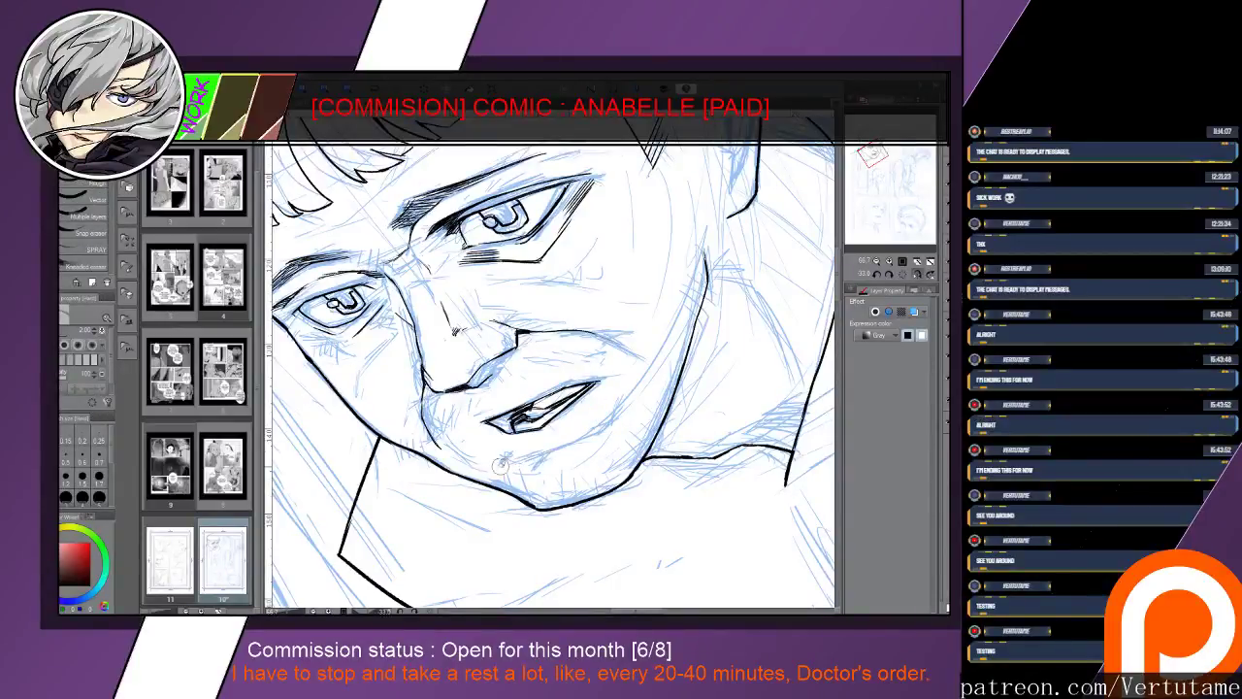
mouse_move(513, 456)
left_mouse_down()
mouse_move(616, 407)
mouse_move(607, 407)
left_mouse_up()
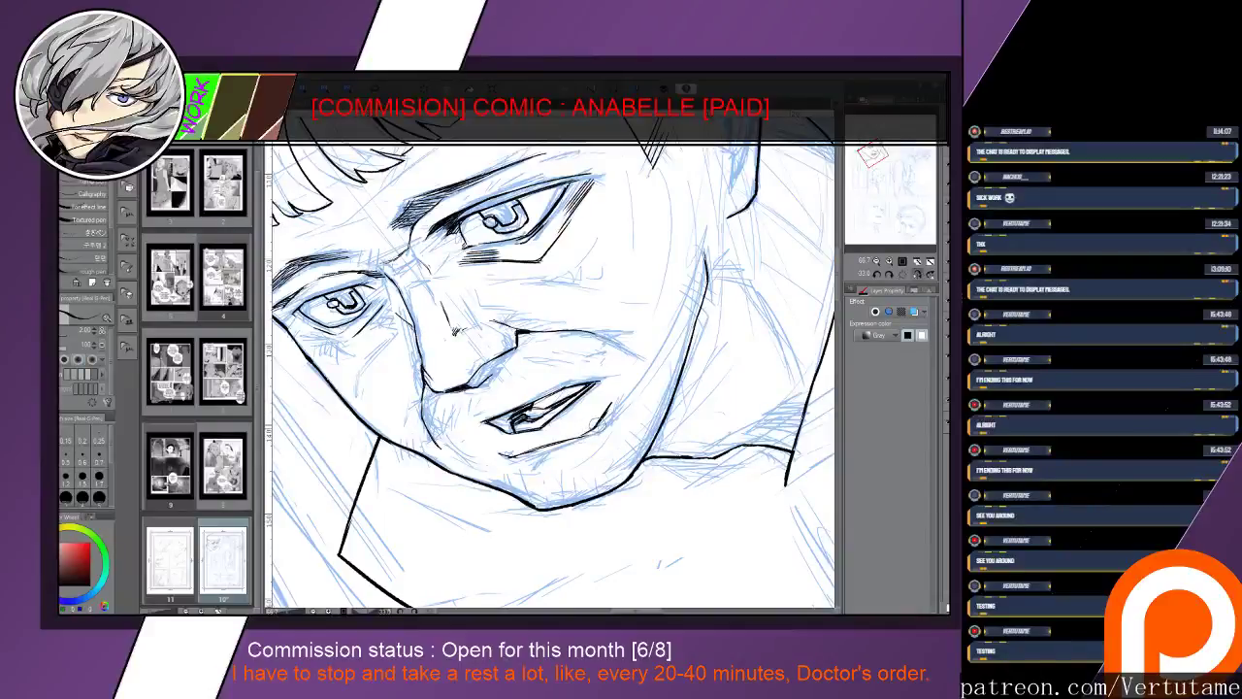
key("e")
left_click_drag(553, 450, 572, 443)
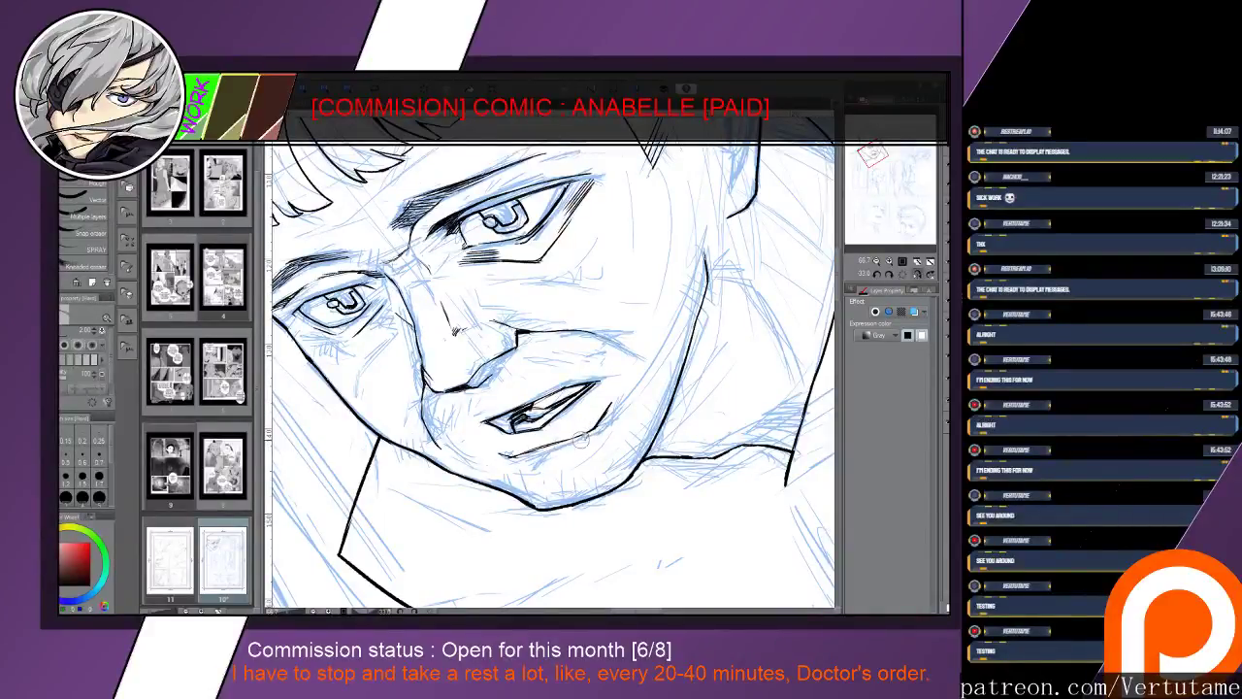
Add small pointed shadow marks along the lower lip's contour and sharpen them with the eraser
key("p")
key("e")
mouse_move(610, 403)
left_mouse_down()
mouse_move(533, 464)
mouse_move(504, 462)
left_mouse_up()
key("p")
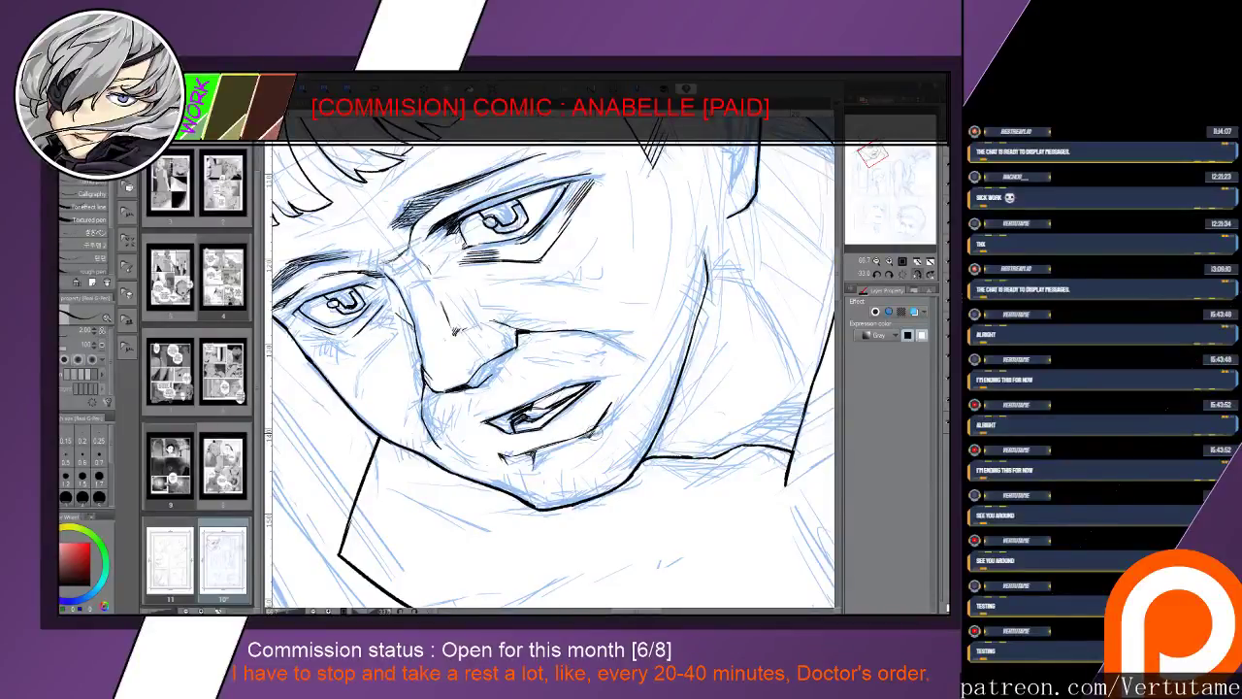
left_click_drag(619, 399, 620, 423)
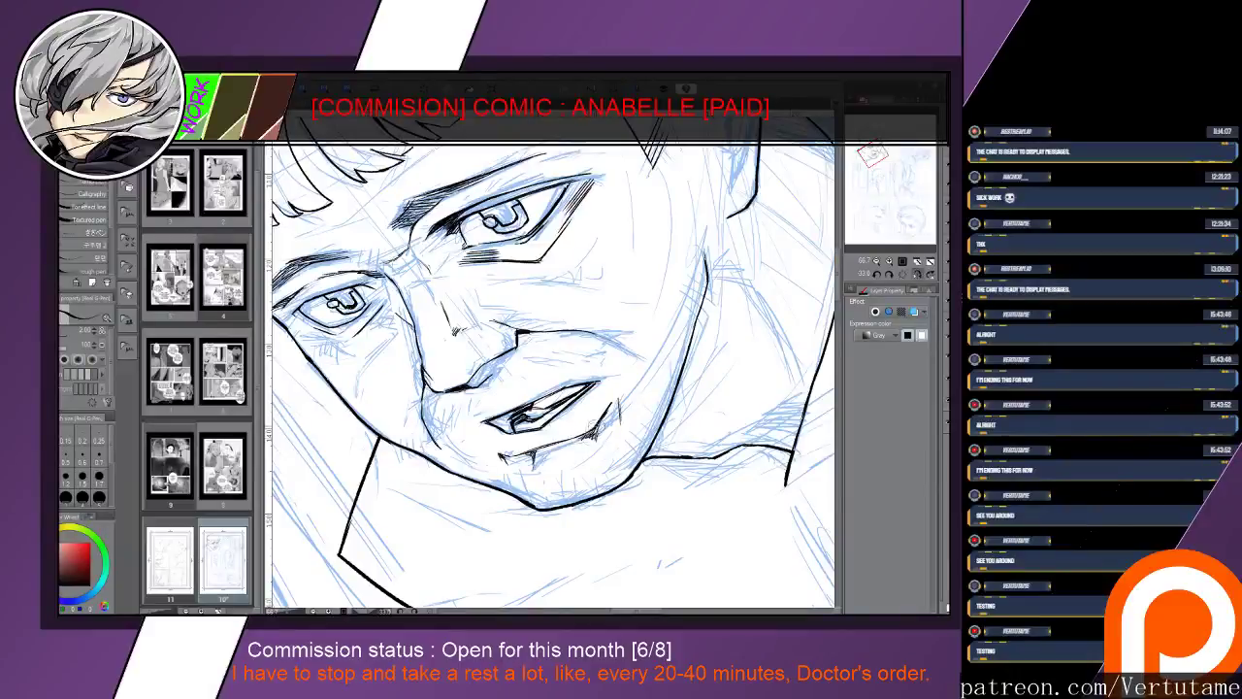
key("e")
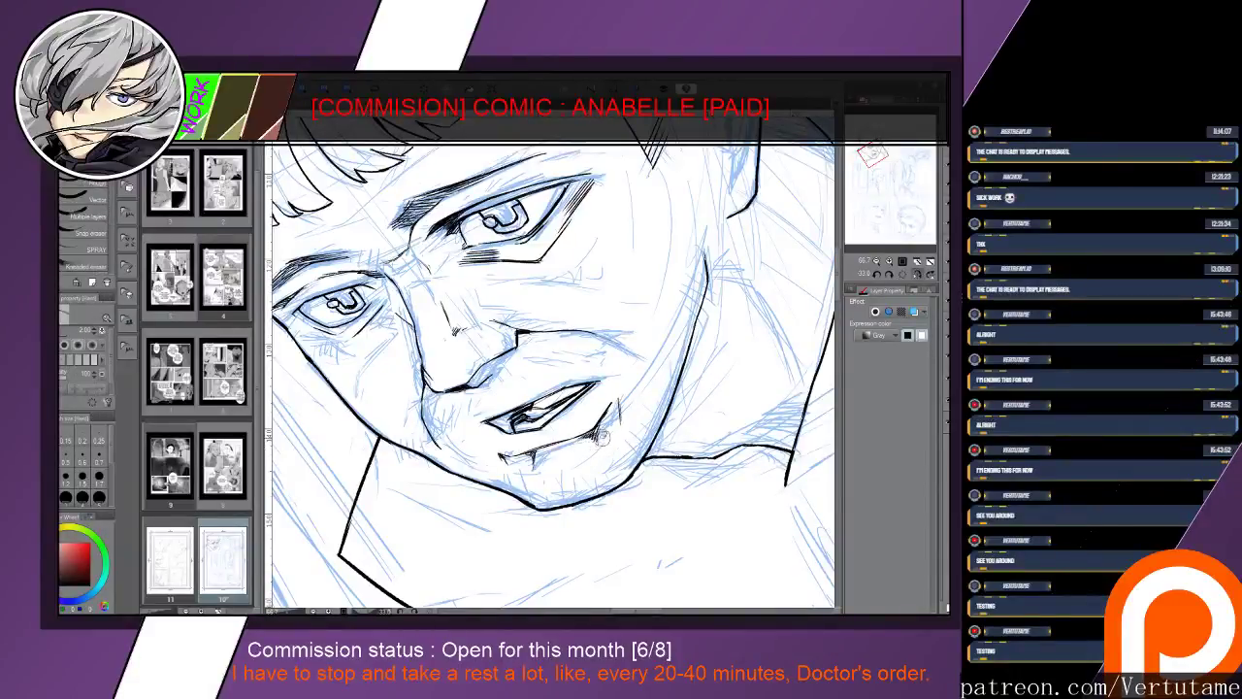
key("p")
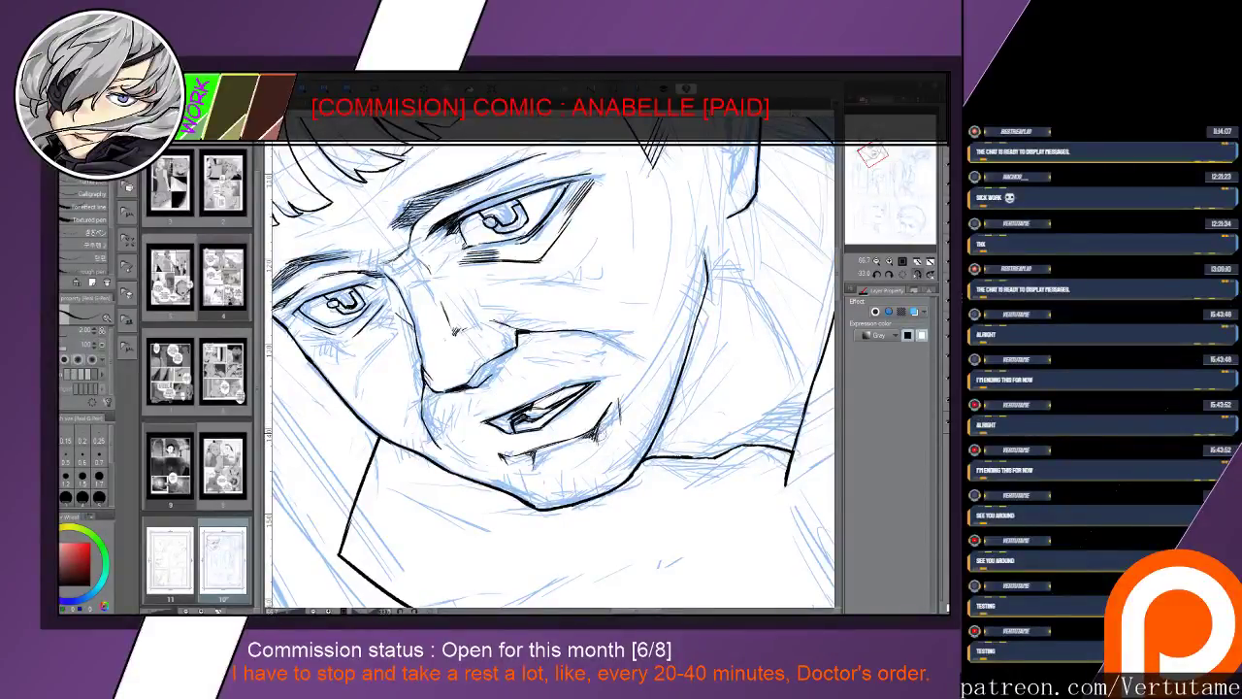
Trim the shadow marks under the lip, mirror the canvas view and touch up the near end of the lip contour
key("e")
mouse_move(621, 399)
left_mouse_down()
mouse_move(623, 422)
mouse_move(637, 335)
mouse_move(706, 398)
left_mouse_up()
key("h")
key("p")
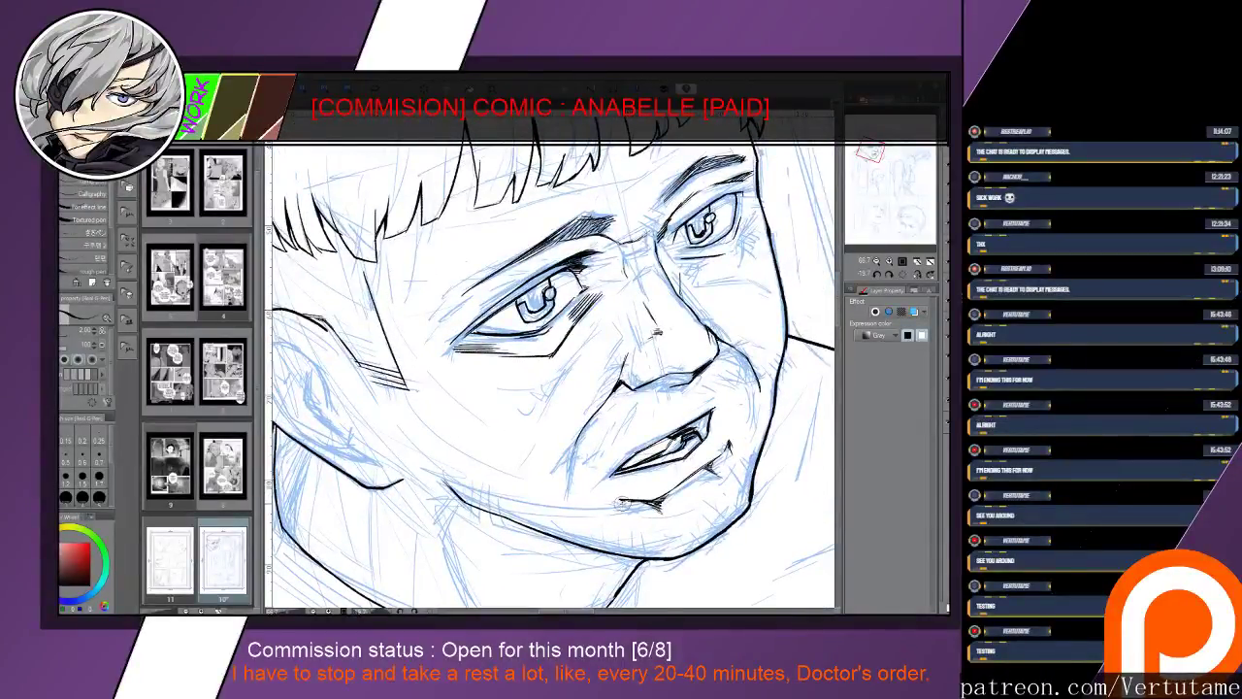
mouse_move(617, 495)
left_mouse_down()
mouse_move(639, 508)
mouse_move(633, 522)
mouse_move(639, 511)
left_mouse_up()
scroll(610, 521, "down", 3)
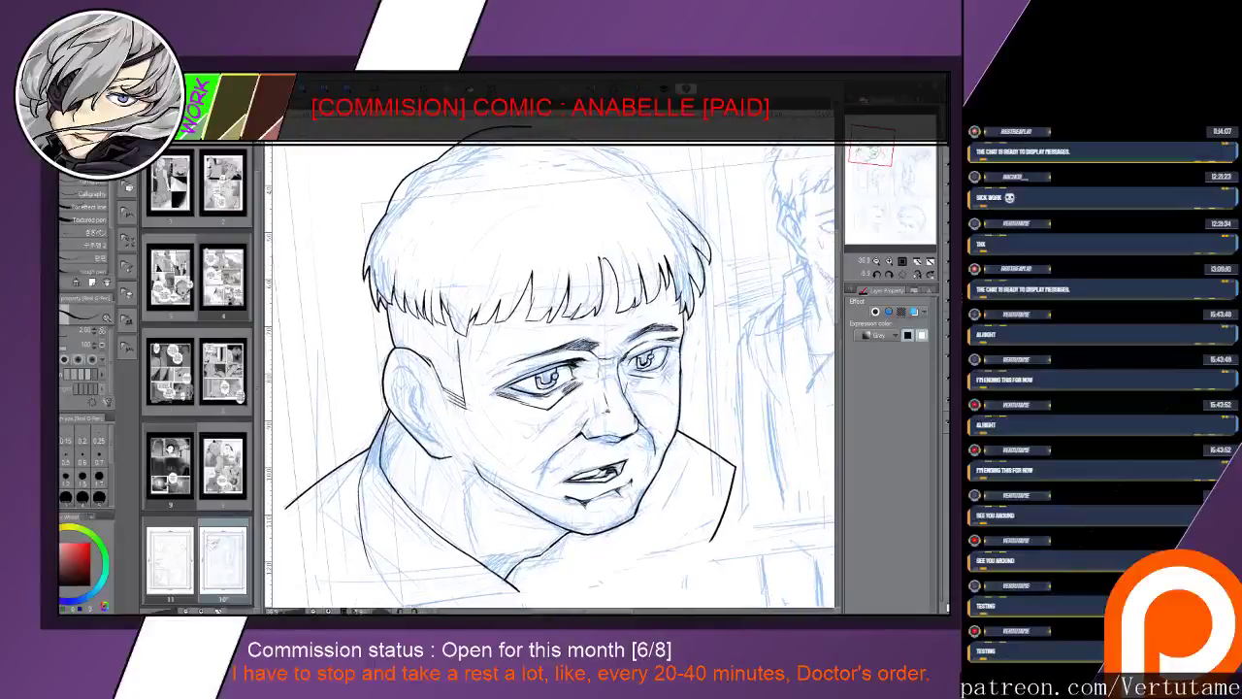
Ink the ear's inner fold from the upper rim down toward the lobe and trim its lower end
left_click_drag(518, 381, 572, 456)
scroll(572, 455, "up", 1)
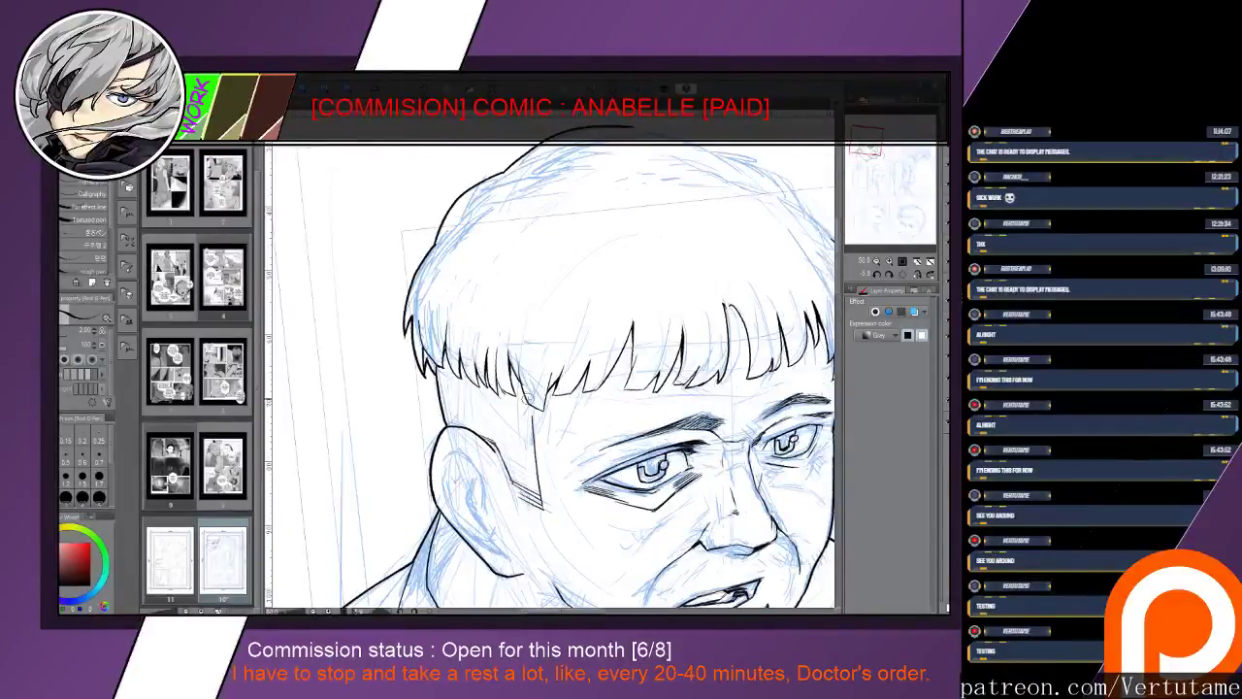
left_click_drag(536, 461, 498, 372)
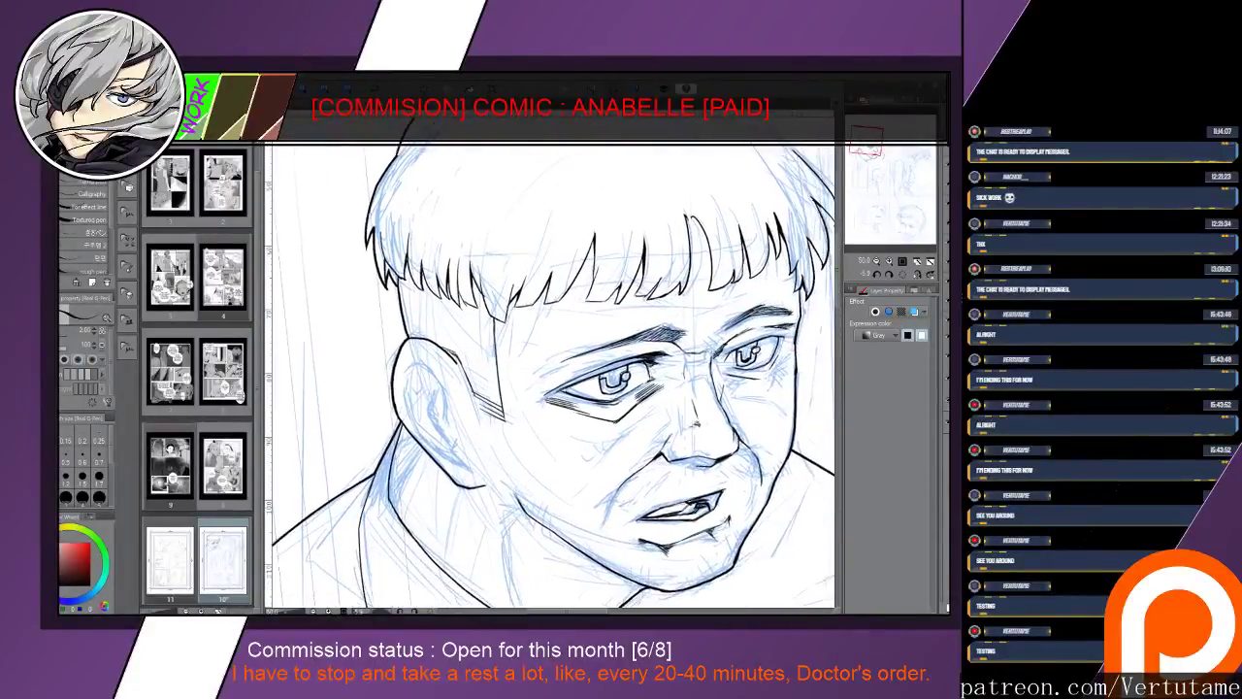
mouse_move(423, 359)
left_mouse_down()
mouse_move(445, 386)
mouse_move(444, 413)
mouse_move(417, 368)
mouse_move(407, 398)
mouse_move(449, 454)
mouse_move(458, 436)
mouse_move(466, 471)
left_mouse_up()
key("e")
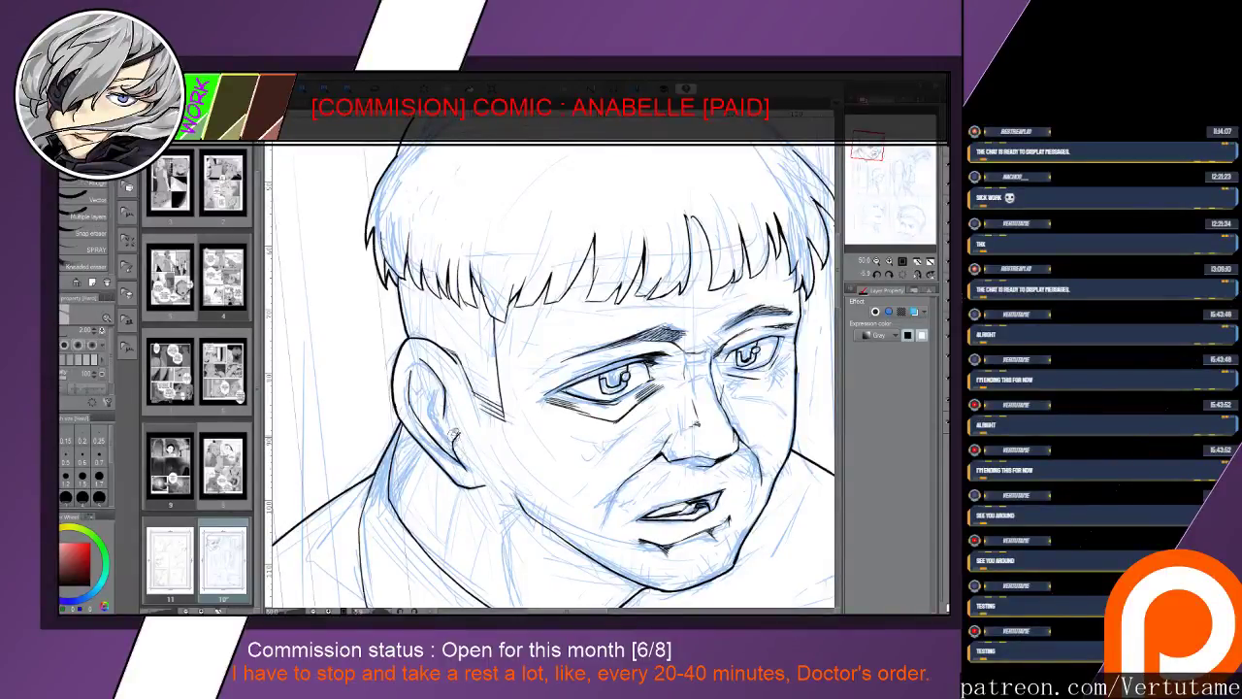
left_click_drag(452, 427, 458, 444)
key("p")
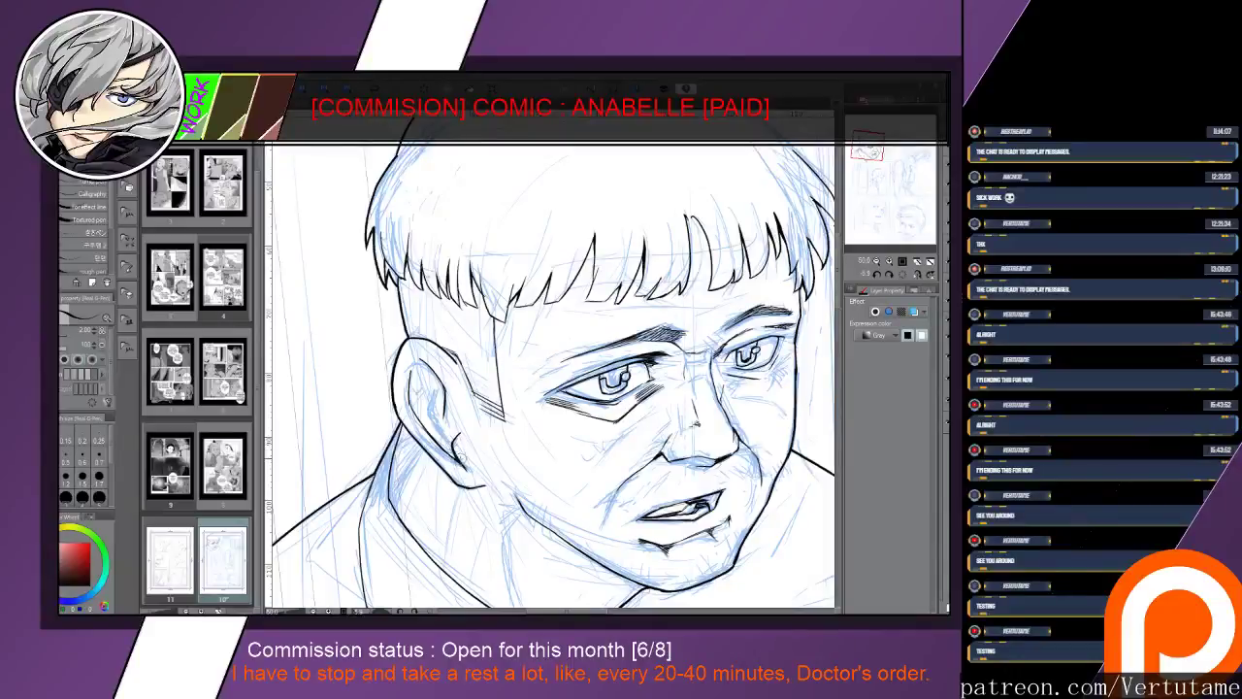
Clean up the lower end of the ear's fold and ink a short inner line along the rear rim
key("e")
left_click_drag(455, 433, 458, 442)
key("p")
left_click_drag(419, 357, 411, 405)
key("e")
key("p")
key("e")
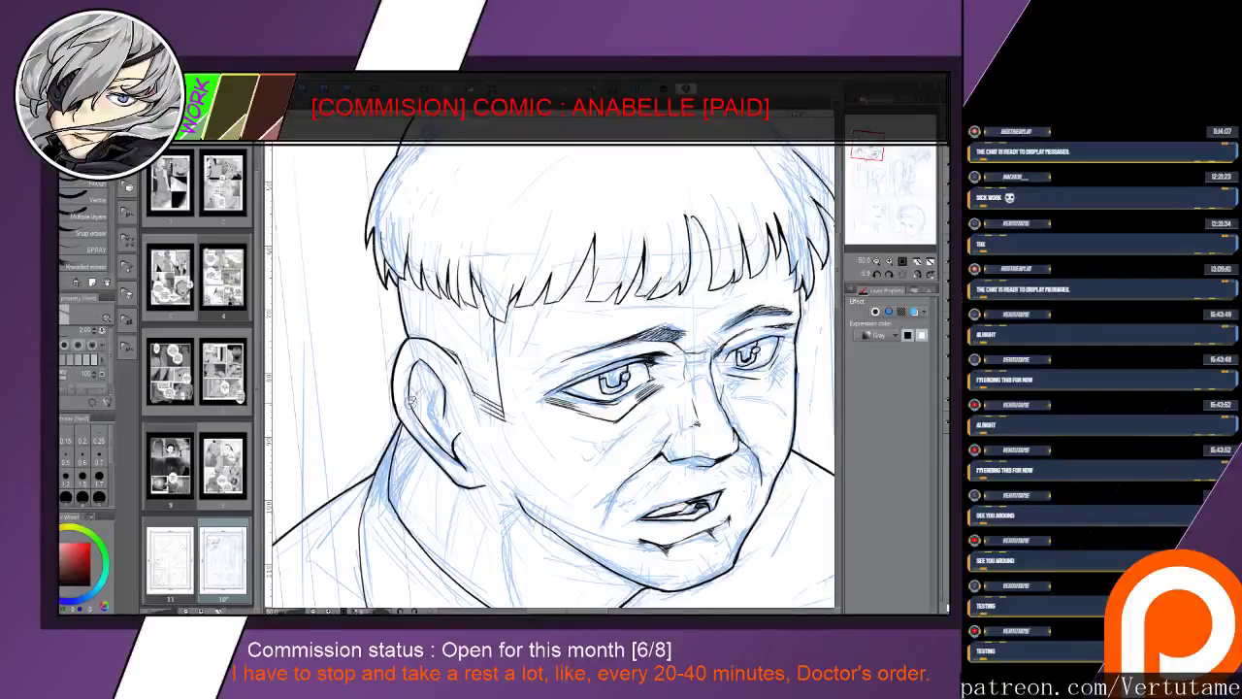
key("p")
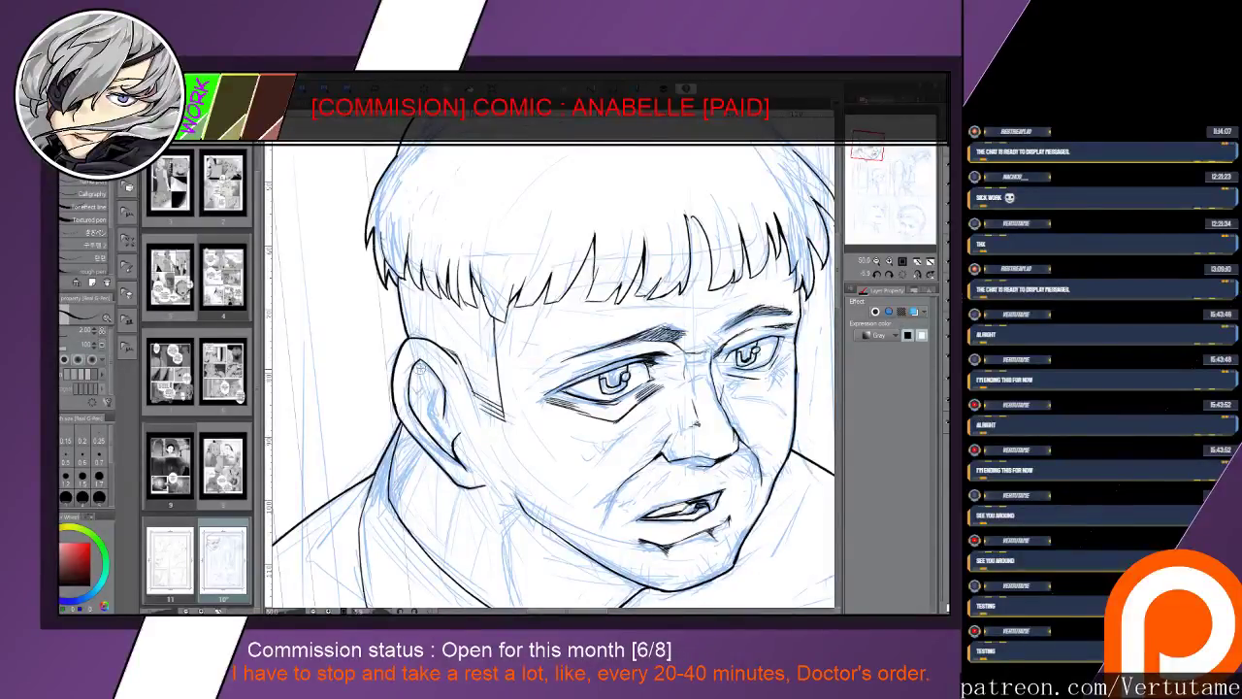
Ink the curved hollow in the middle of the ear and the small notch above the lobe
left_click_drag(444, 389, 437, 433)
key("e")
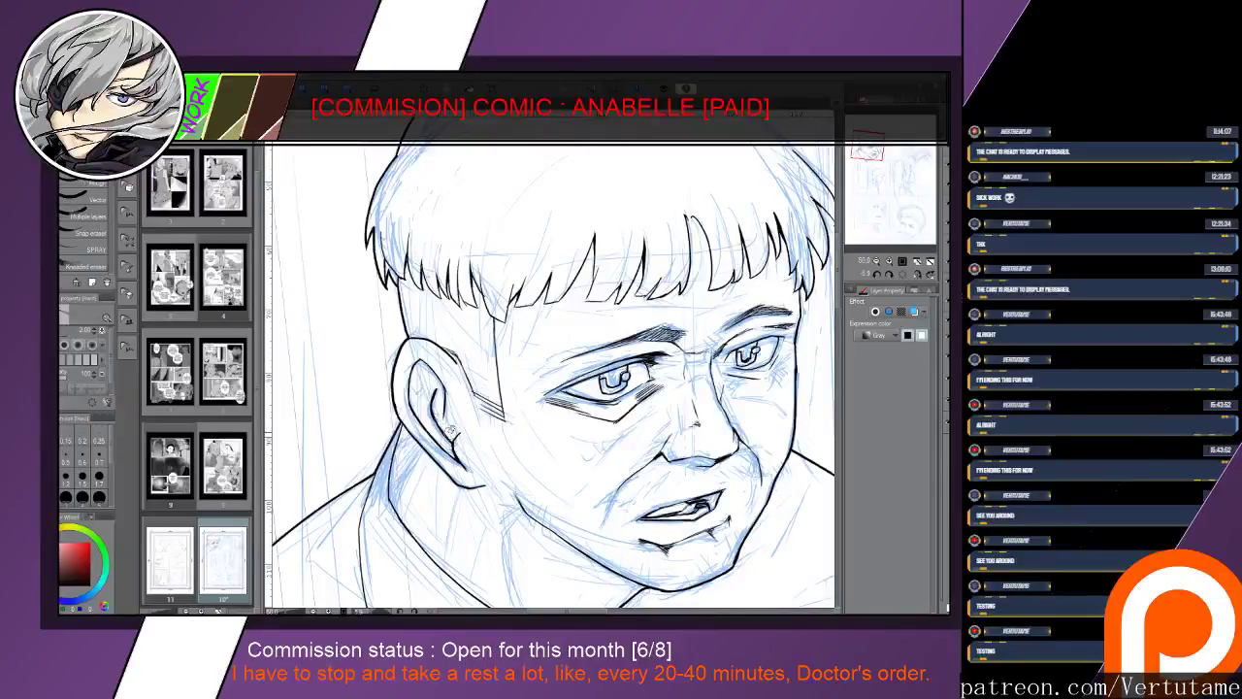
key("p")
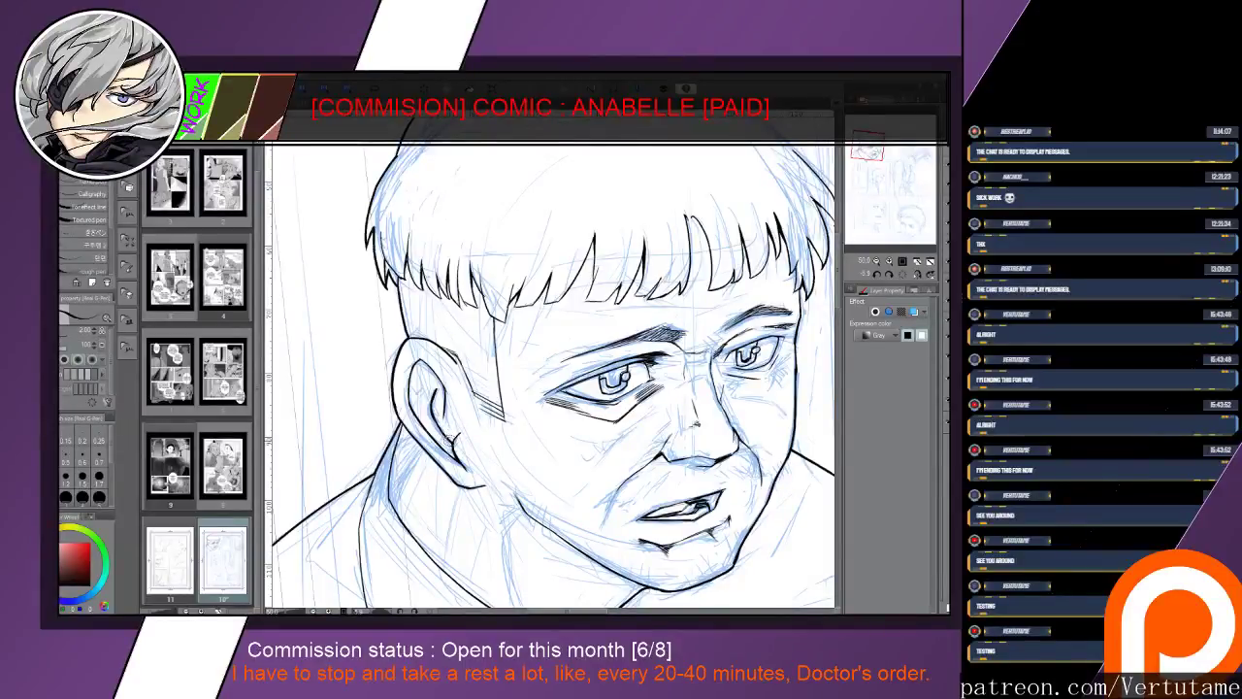
left_click_drag(439, 440, 460, 462)
Ink the fold inside the ear's upper part and refine the inner lines with pen and eraser
left_click_drag(435, 355, 414, 367)
key("e")
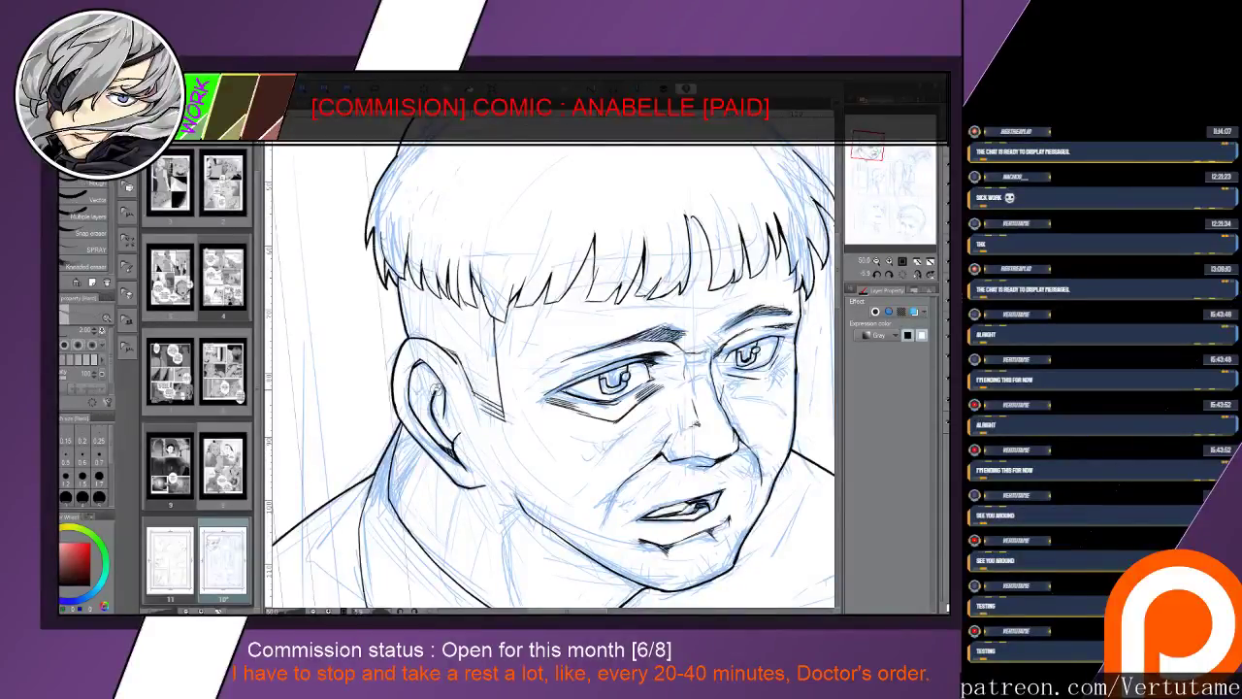
mouse_move(435, 391)
left_mouse_down()
mouse_move(439, 425)
mouse_move(435, 400)
mouse_move(427, 419)
mouse_move(448, 441)
mouse_move(433, 375)
left_mouse_up()
key("p")
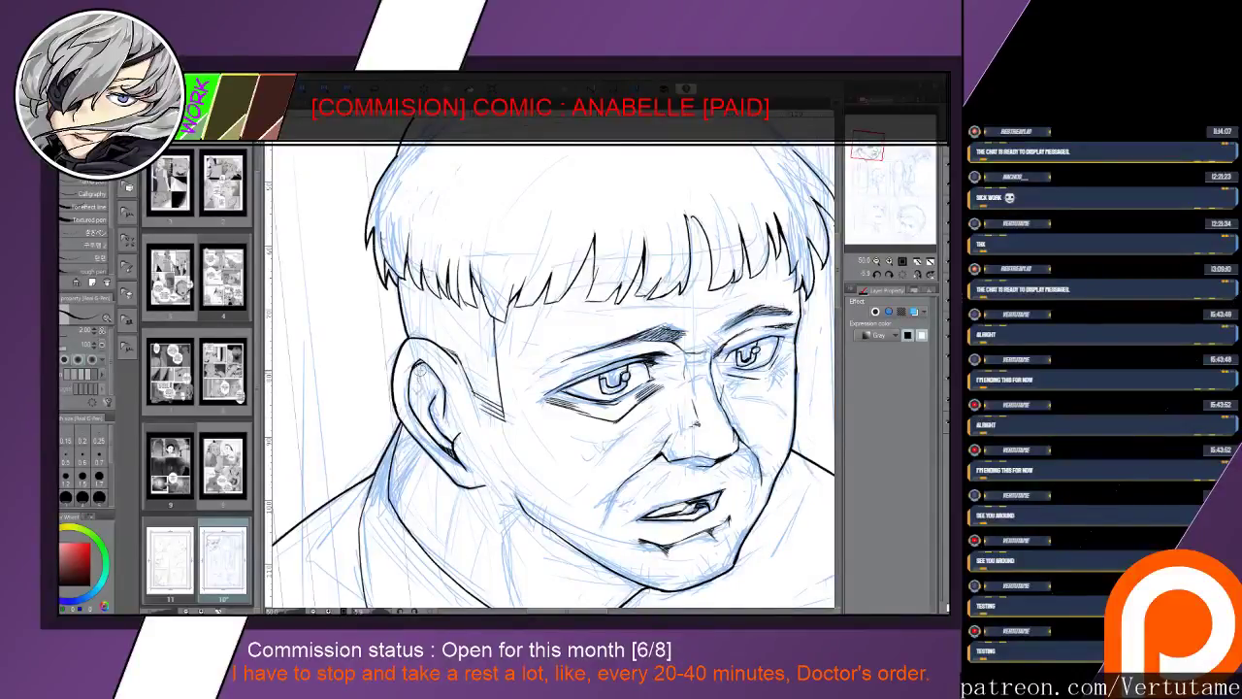
key("e")
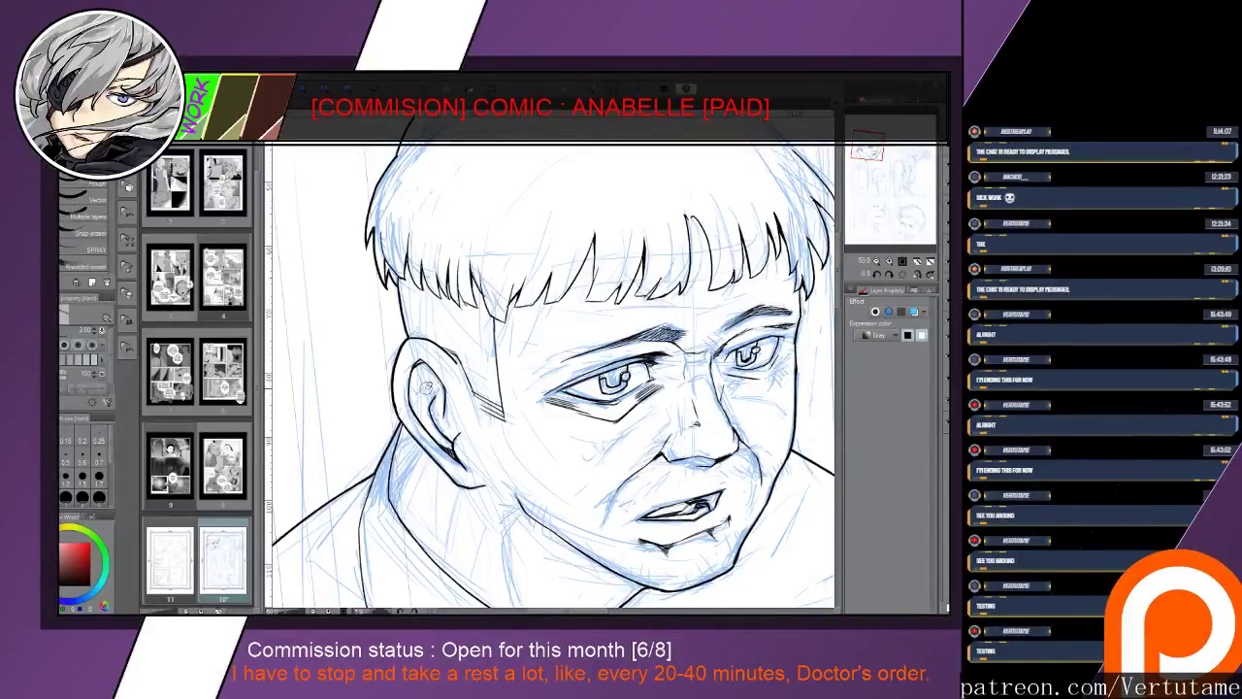
key("p")
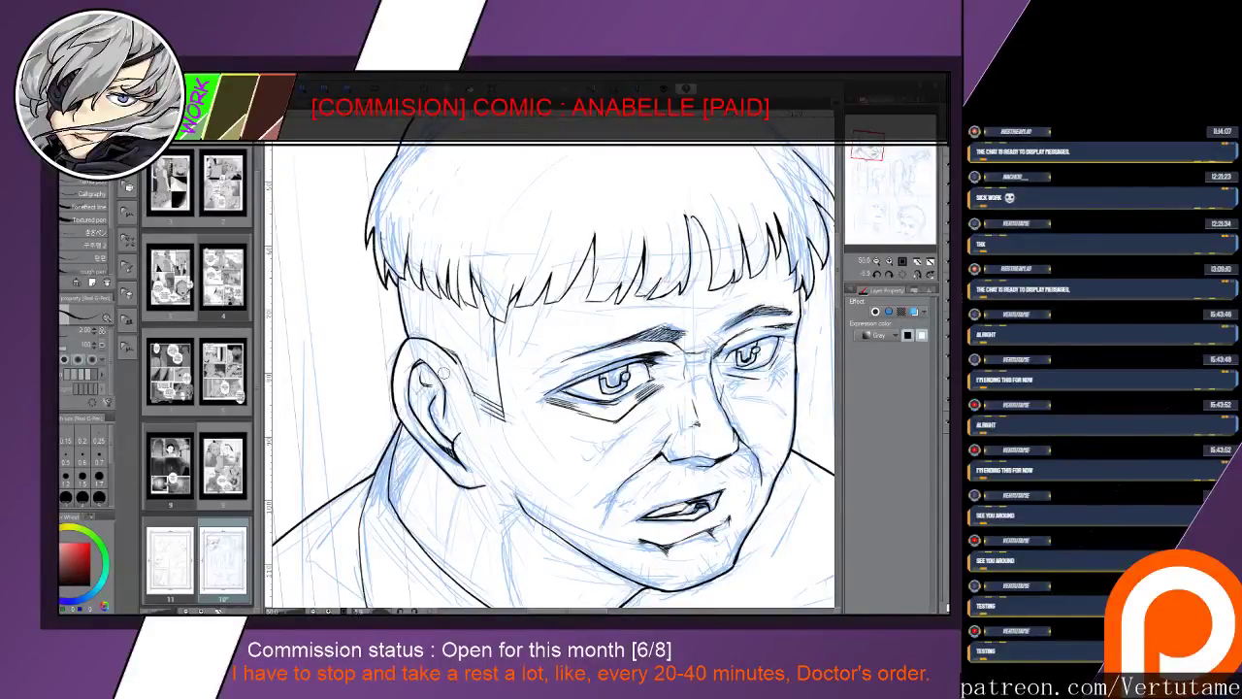
left_click_drag(423, 360, 447, 389)
Fade the blue sketch beneath the man's inked face so the line art stands out
left_click_drag(473, 468, 457, 414)
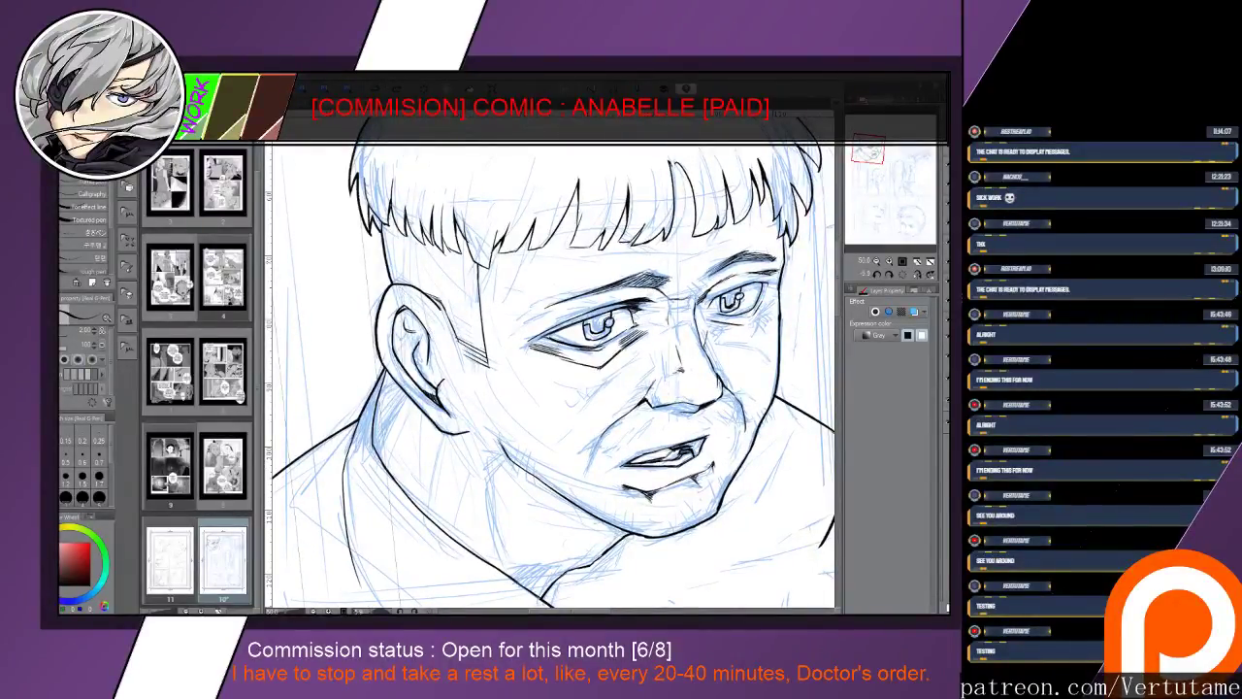
left_click_drag(553, 407, 524, 318)
left_click_drag(691, 526, 695, 527)
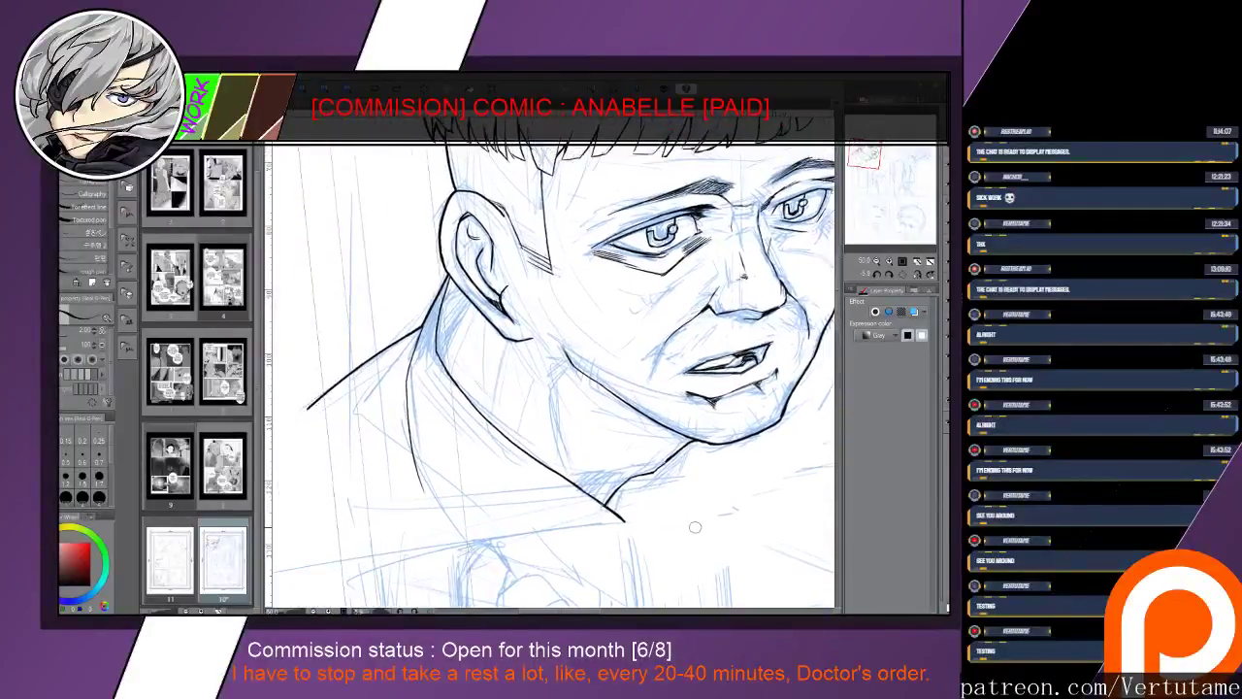
mouse_move(669, 388)
left_mouse_down()
mouse_move(539, 416)
mouse_move(498, 447)
left_mouse_up()
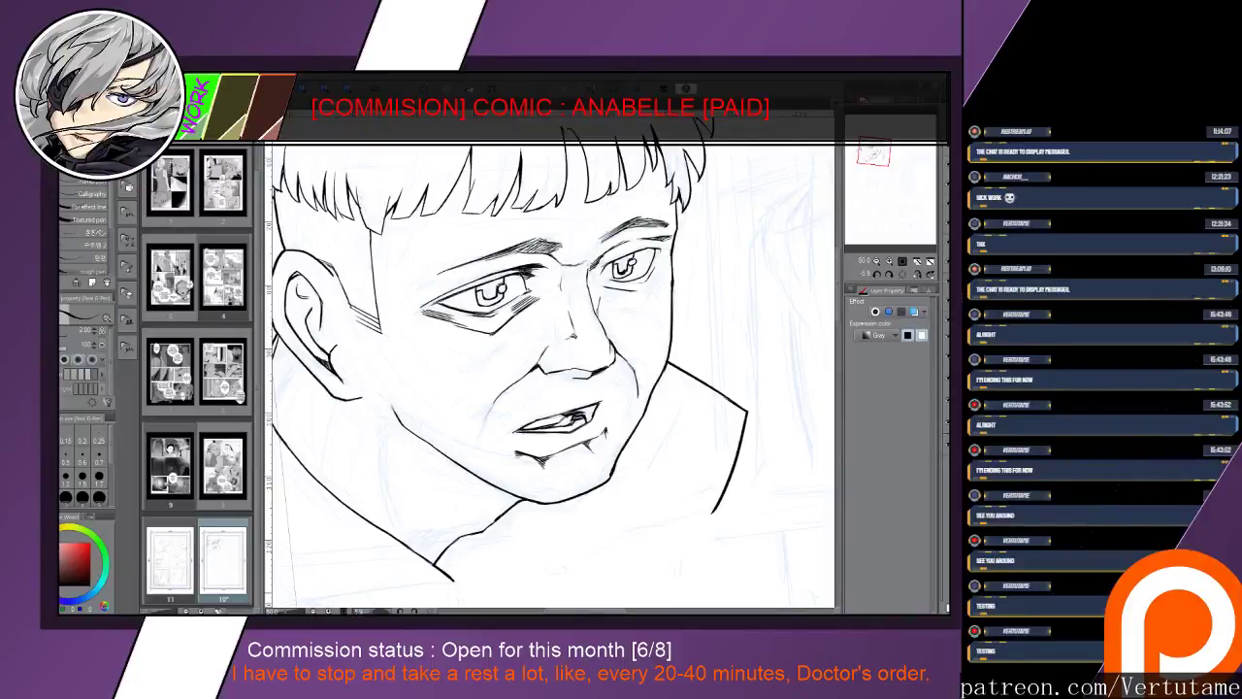
mouse_move(650, 276)
left_mouse_down()
mouse_move(631, 307)
mouse_move(577, 298)
mouse_move(571, 326)
left_mouse_up()
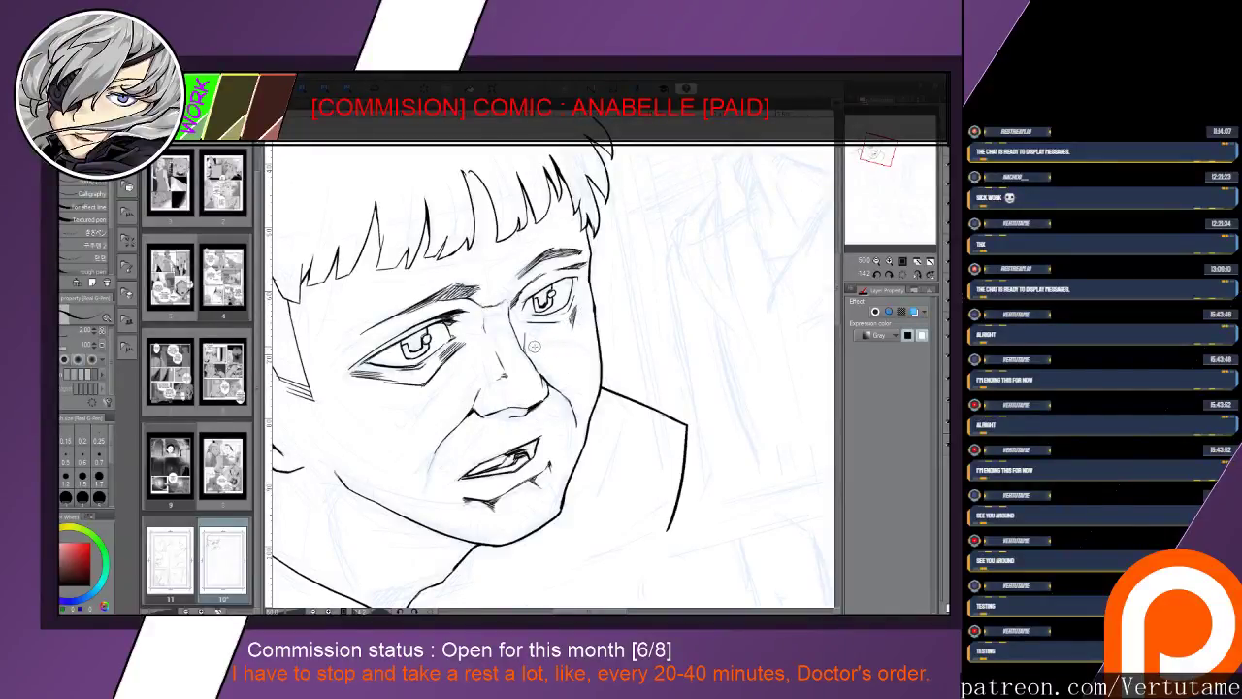
Ink cheek creases below both eyes and erase the stray line beside the nose
left_click_drag(534, 343, 581, 338)
mouse_move(408, 409)
left_mouse_down()
mouse_move(452, 378)
mouse_move(415, 434)
mouse_move(410, 413)
mouse_move(453, 373)
mouse_move(424, 417)
mouse_move(458, 374)
mouse_move(427, 399)
left_mouse_up()
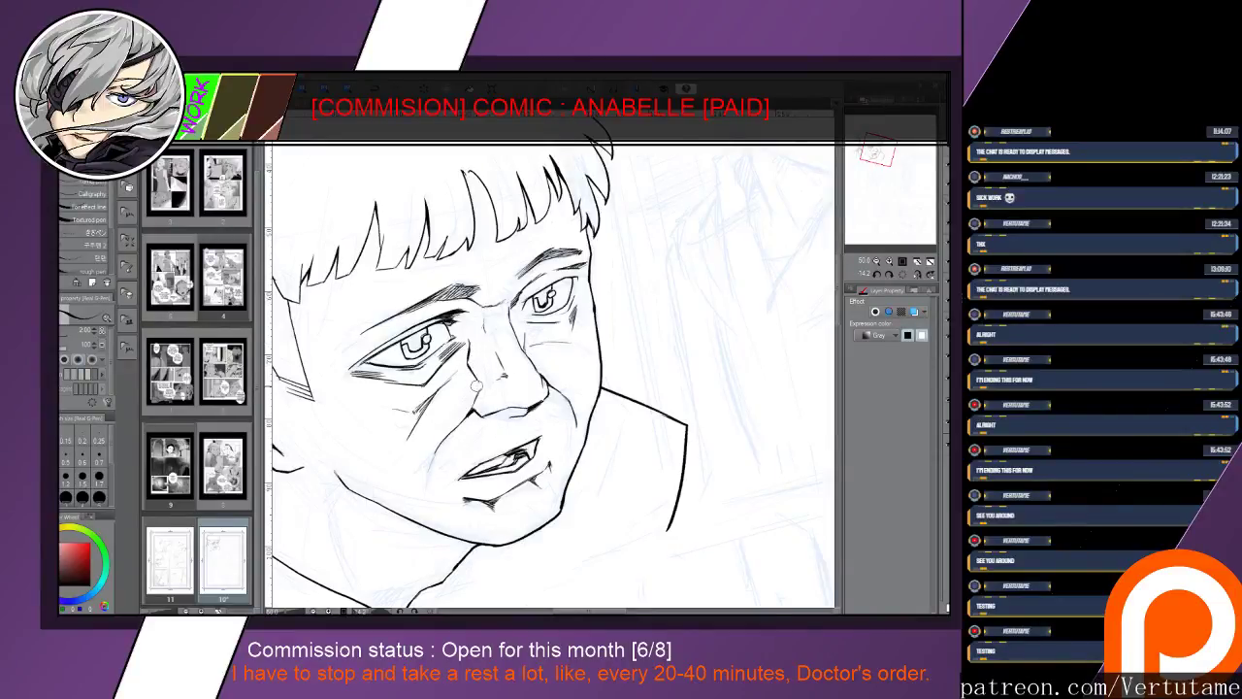
key("e")
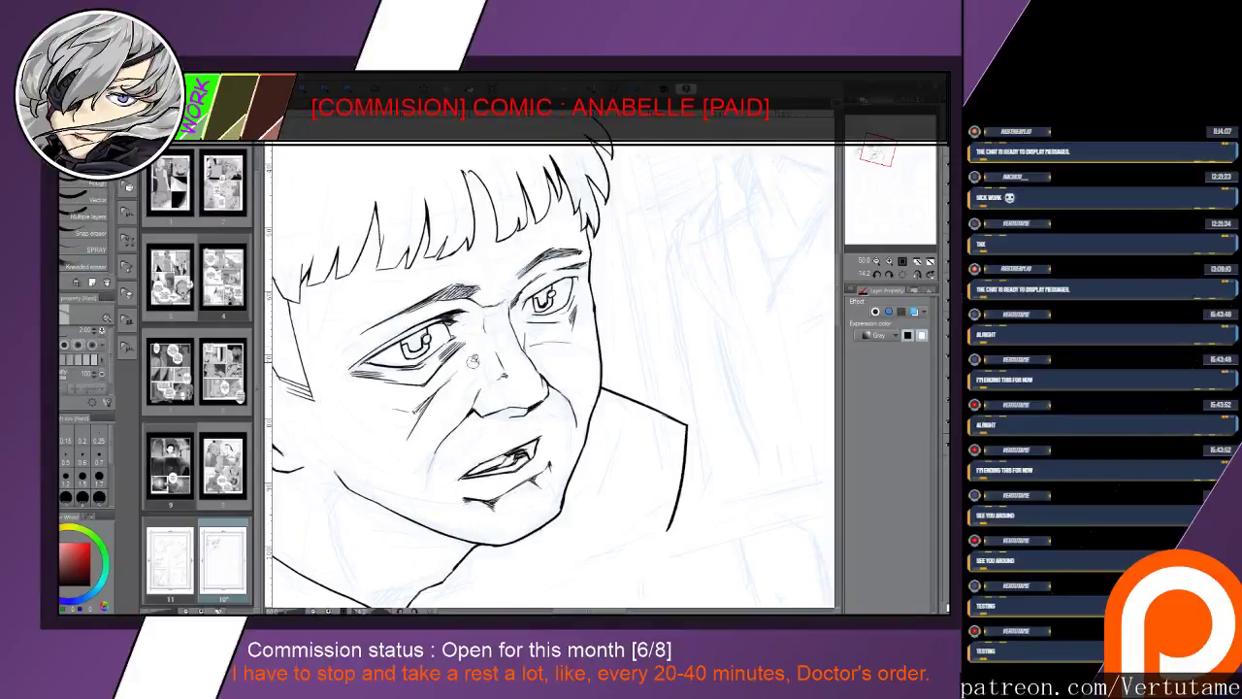
Try a short ink stroke beside the bridge of the man's nose and erase it
key("h")
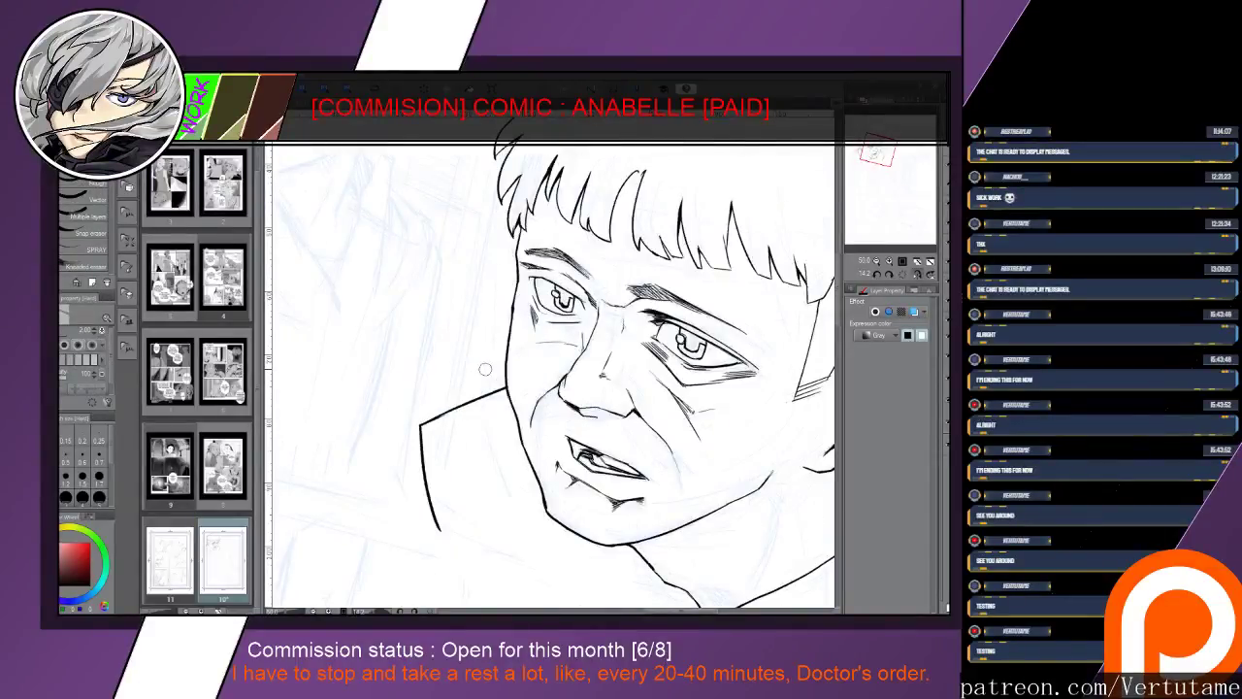
key("p")
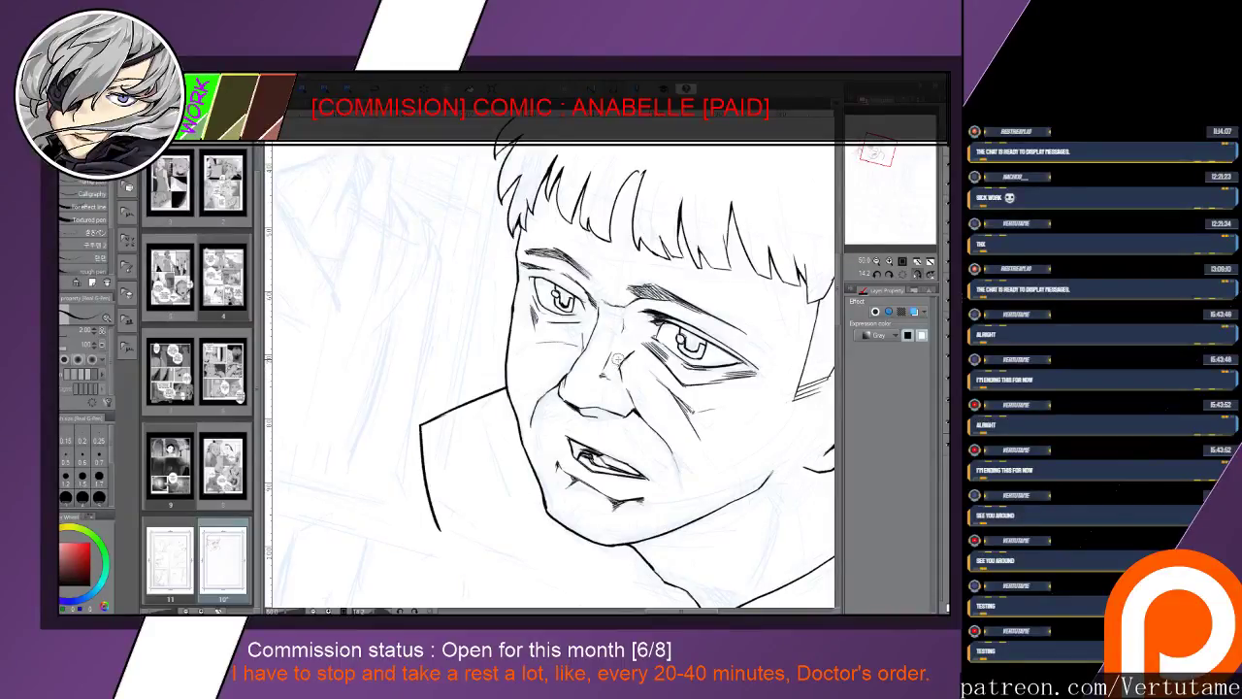
key("e")
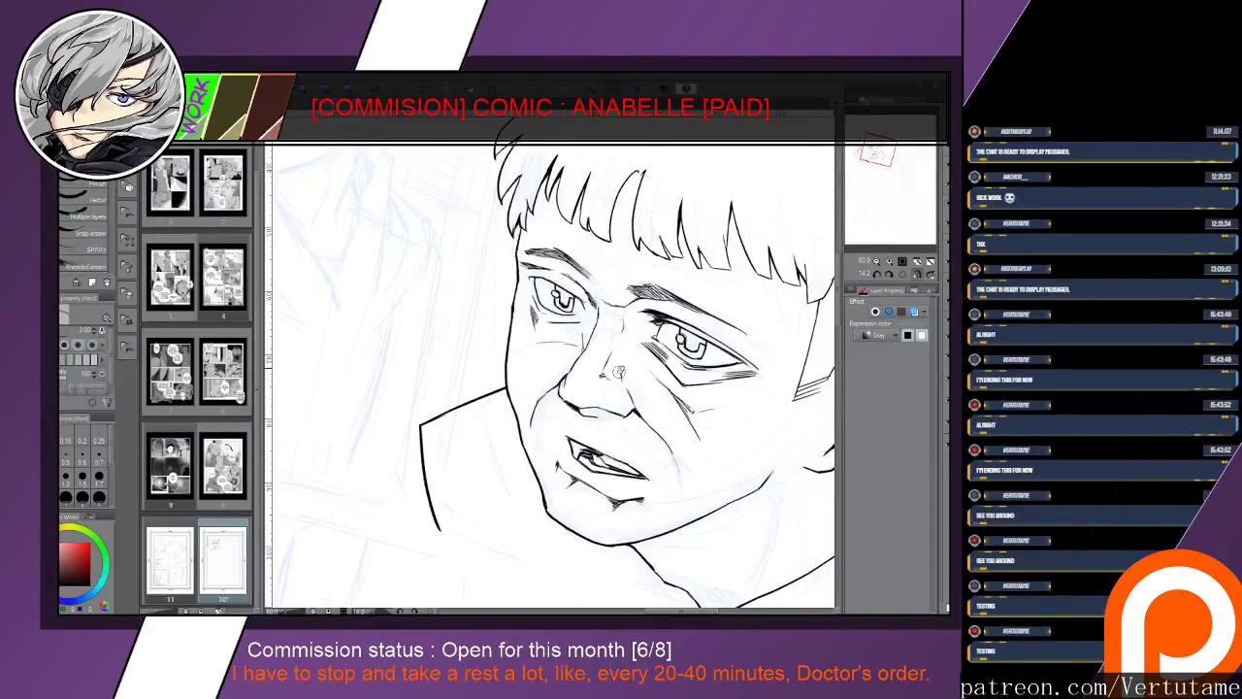
key("p")
left_click_drag(630, 353, 623, 381)
key("e")
key("p")
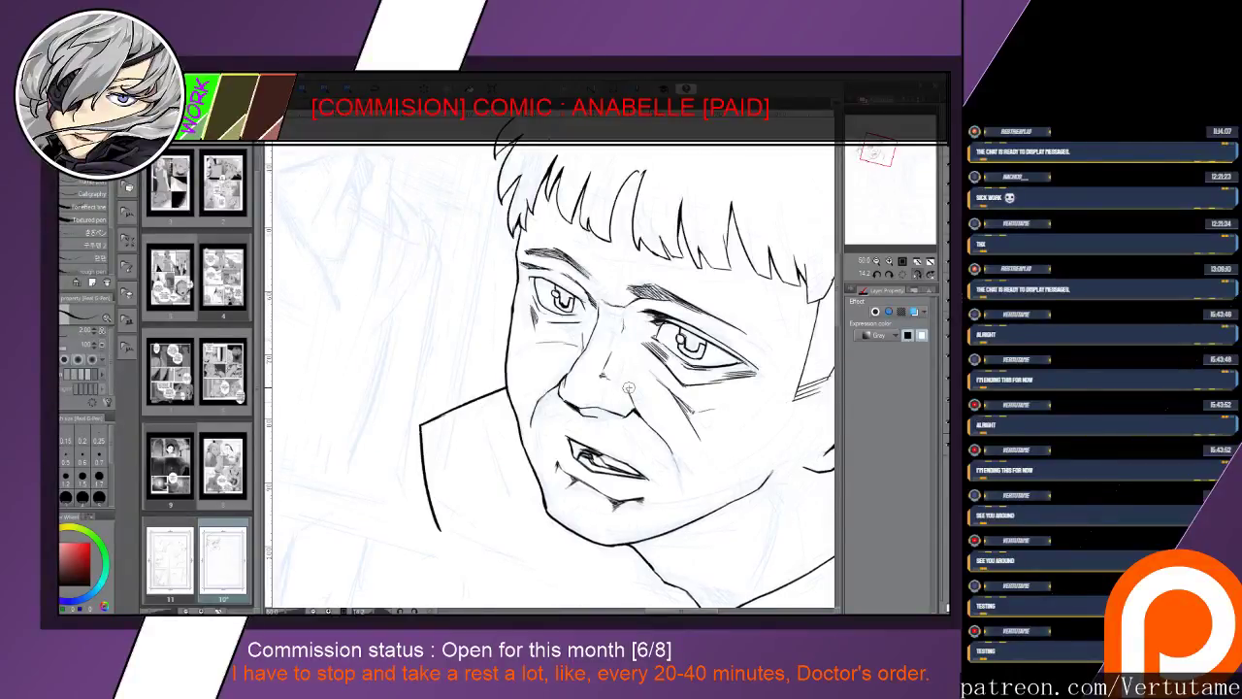
Erase the cheek creases below the eye nearer the ear and ink a cleaner under-eye line to its outer corner
left_click_drag(828, 450, 709, 374)
key("e")
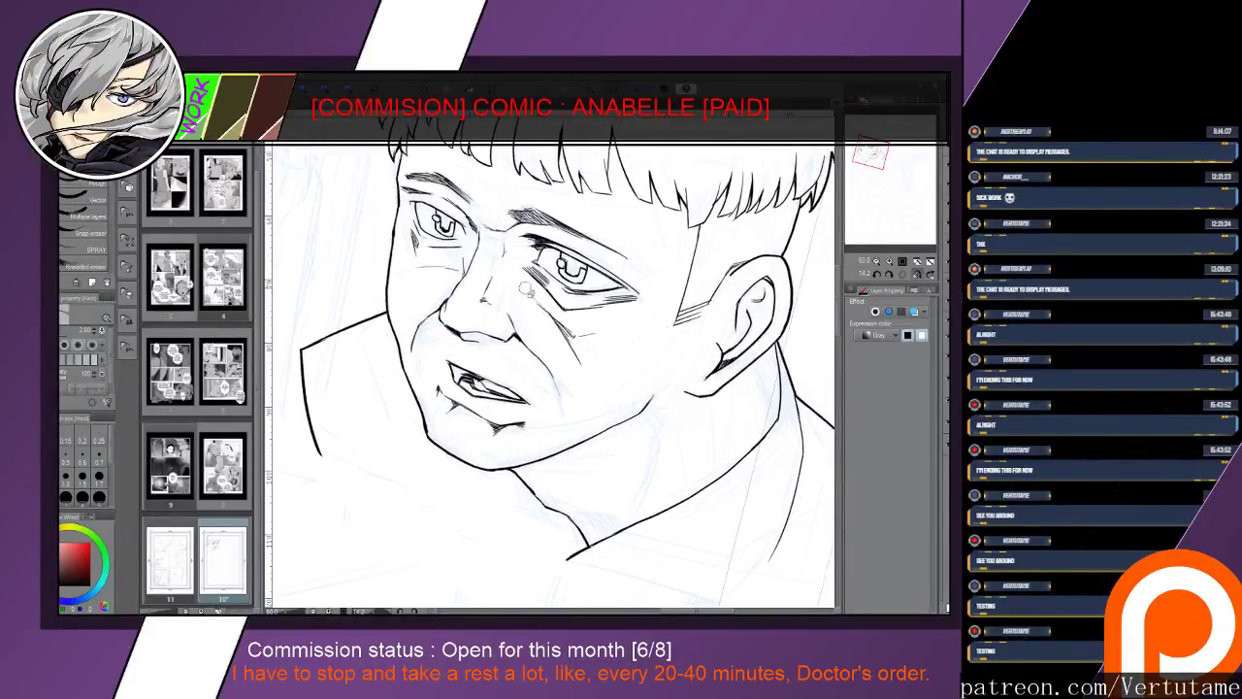
left_click_drag(527, 290, 565, 320)
key("p")
mouse_move(555, 313)
left_mouse_down()
mouse_move(551, 335)
mouse_move(506, 361)
mouse_move(639, 378)
mouse_move(634, 325)
left_mouse_up()
Ink a thin crease across the forehead above the brows and short strokes between the fringe strands
left_click_drag(389, 366, 432, 348)
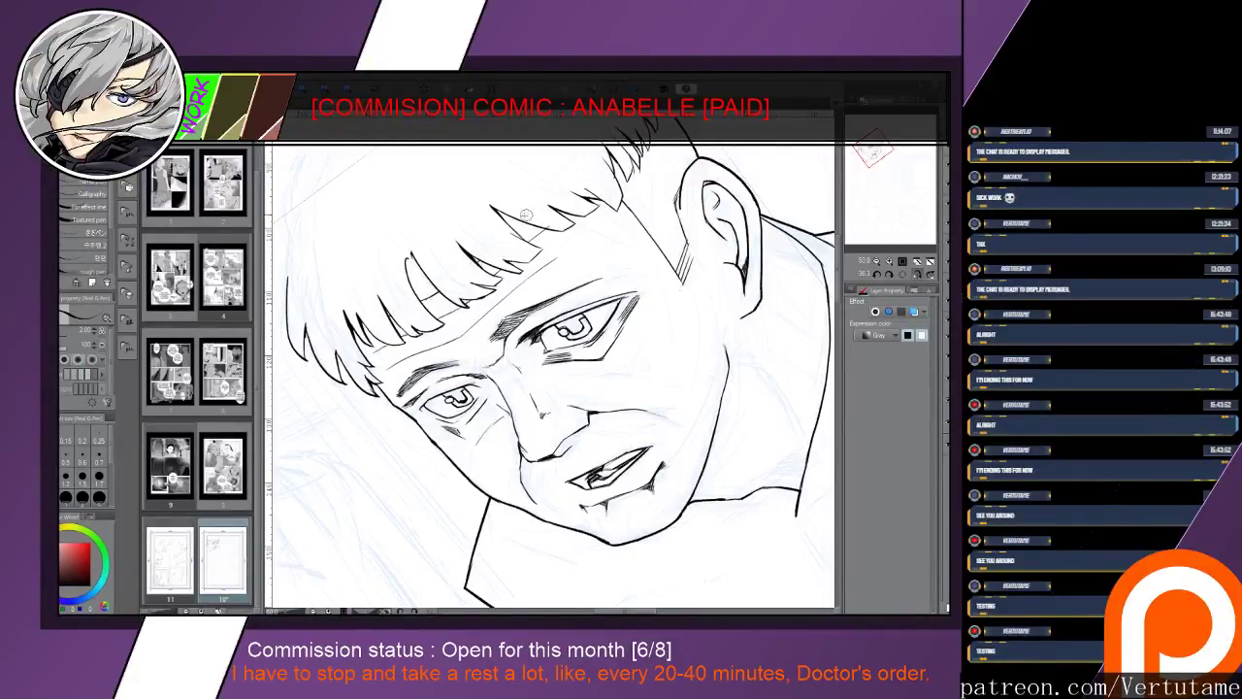
left_click_drag(524, 216, 505, 233)
key("ctrl+at")
mouse_move(427, 329)
left_mouse_down()
mouse_move(412, 264)
mouse_move(377, 213)
mouse_move(460, 281)
left_mouse_up()
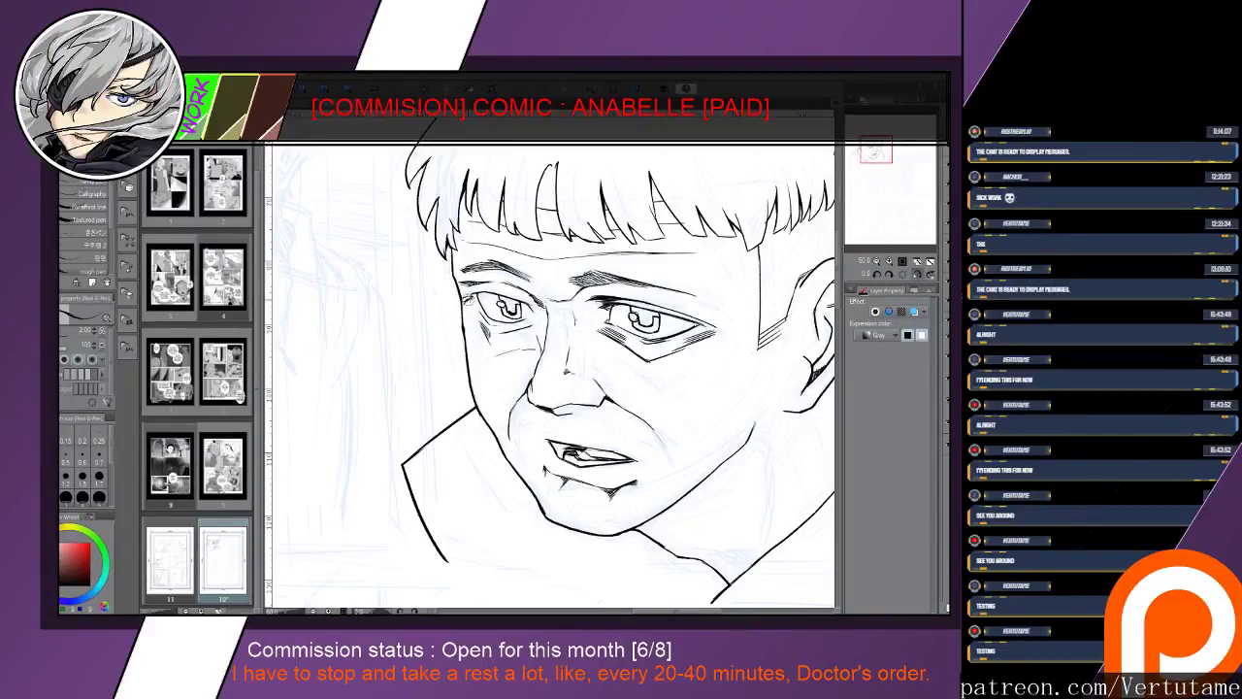
Ink short wrinkle strokes at the outer corner of the eye nearer the ear, refining them with pen and eraser
key("h")
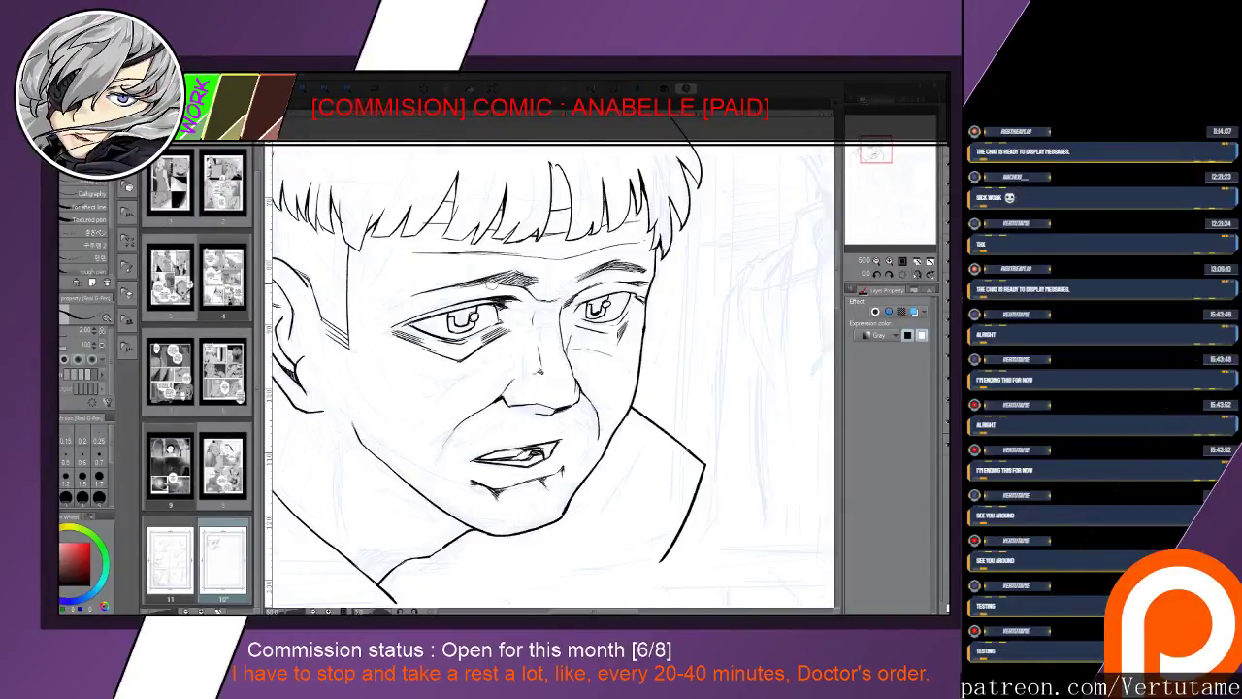
key("minus")
key("minus")
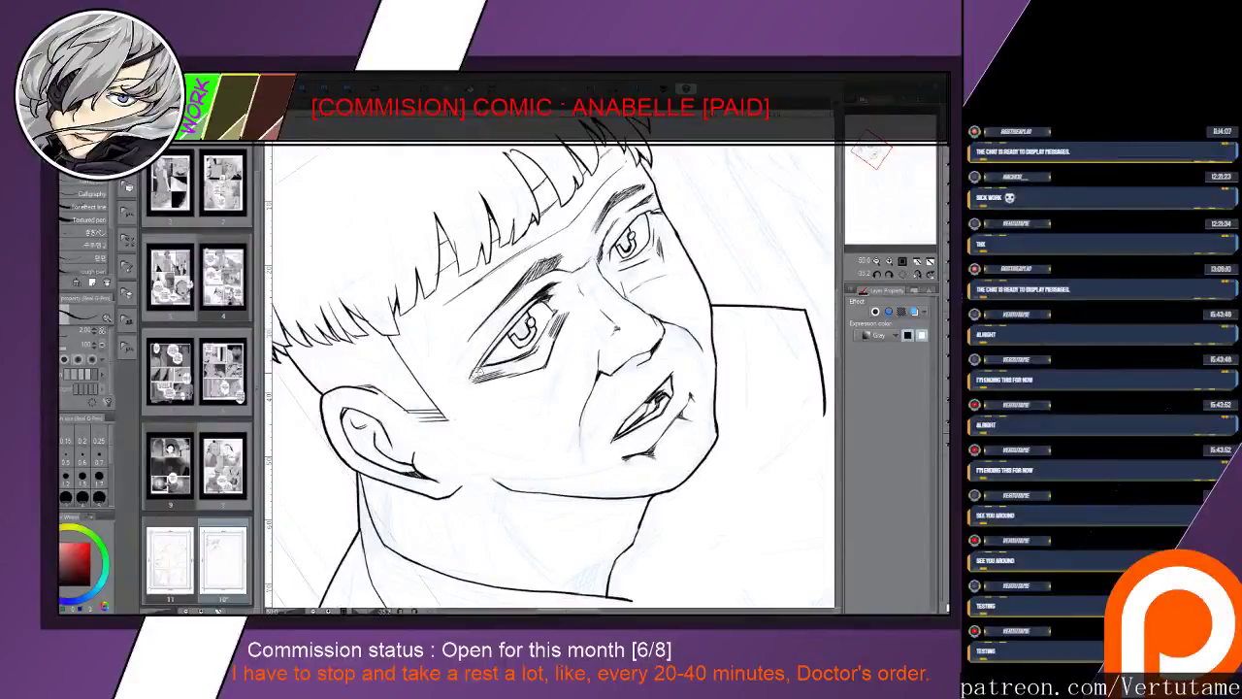
left_click_drag(471, 394, 448, 398)
left_click_drag(465, 398, 447, 409)
key("e")
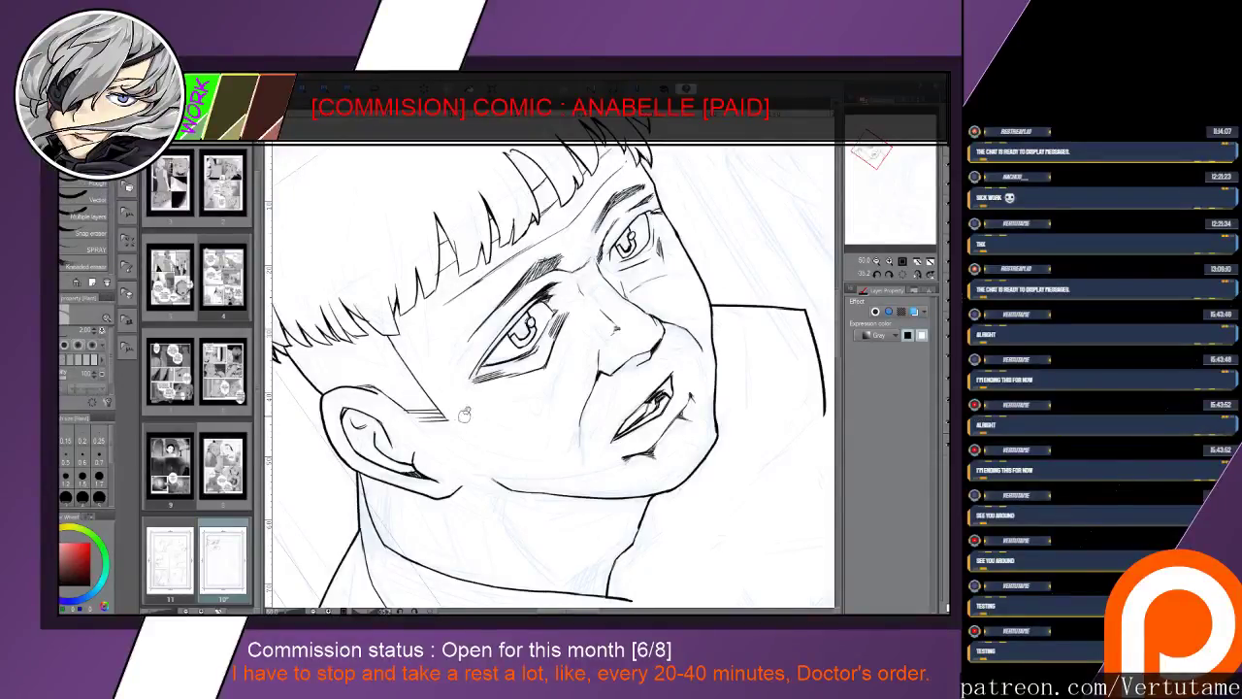
key("p")
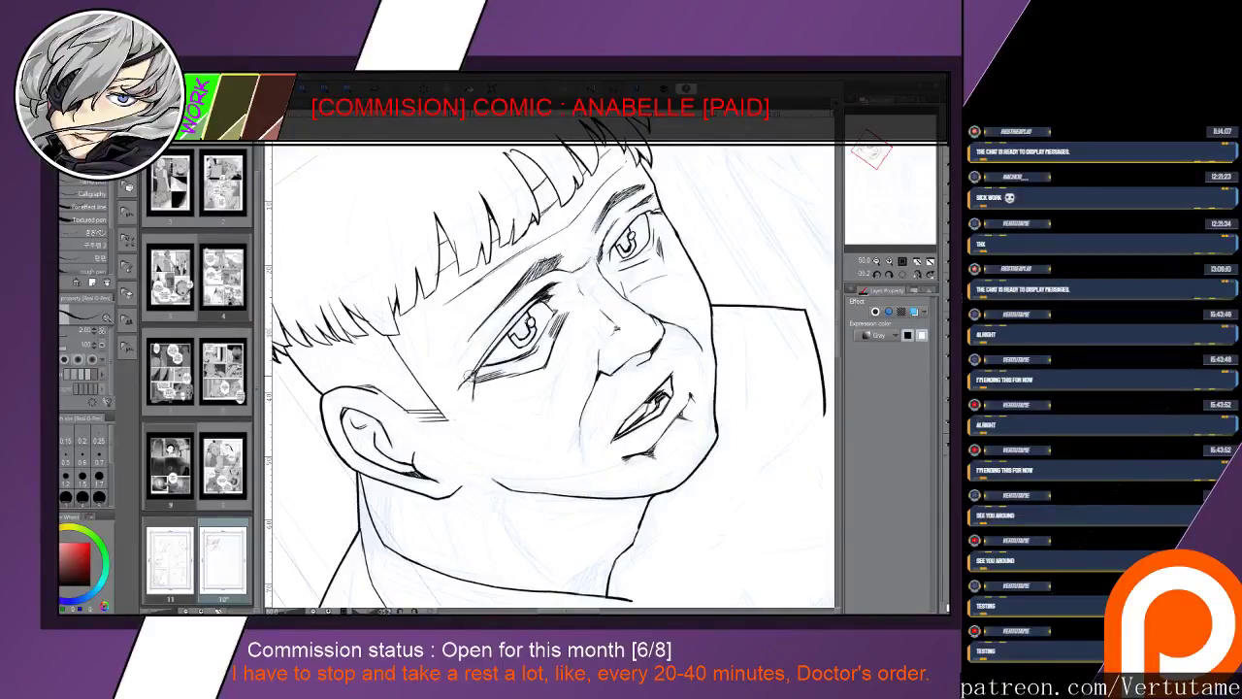
key("e")
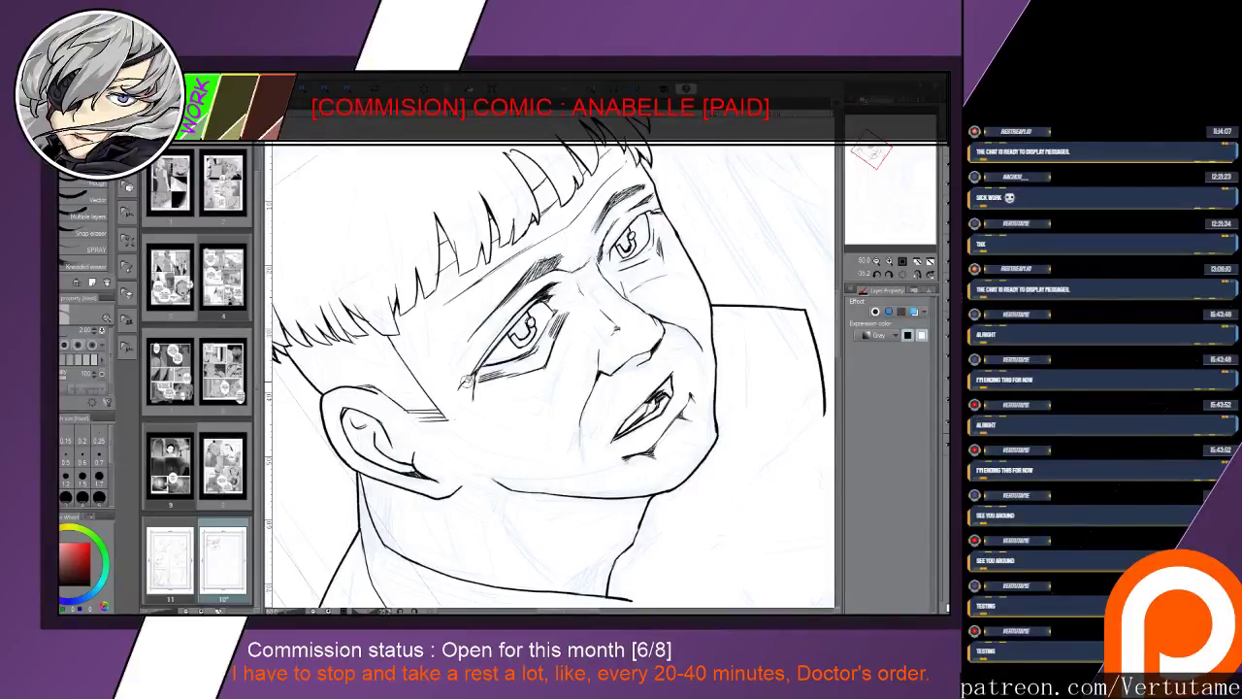
key("p")
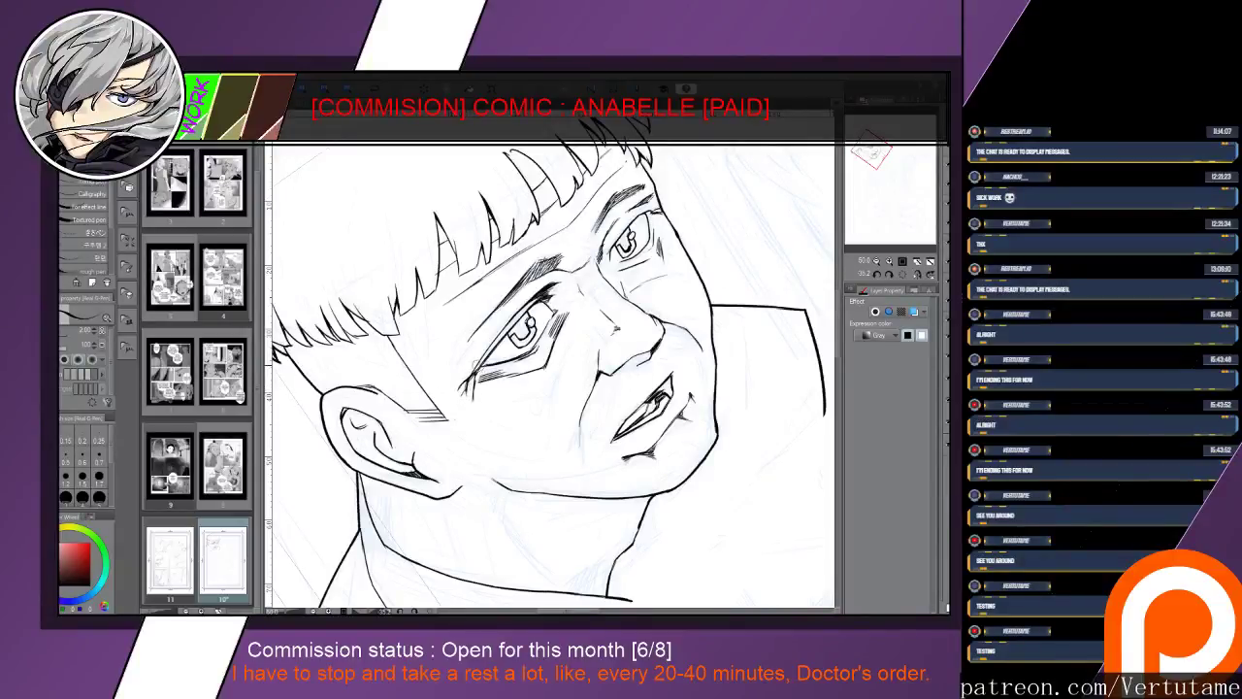
mouse_move(473, 372)
left_mouse_down()
mouse_move(494, 342)
mouse_move(475, 368)
left_mouse_up()
key("ctrl+@")
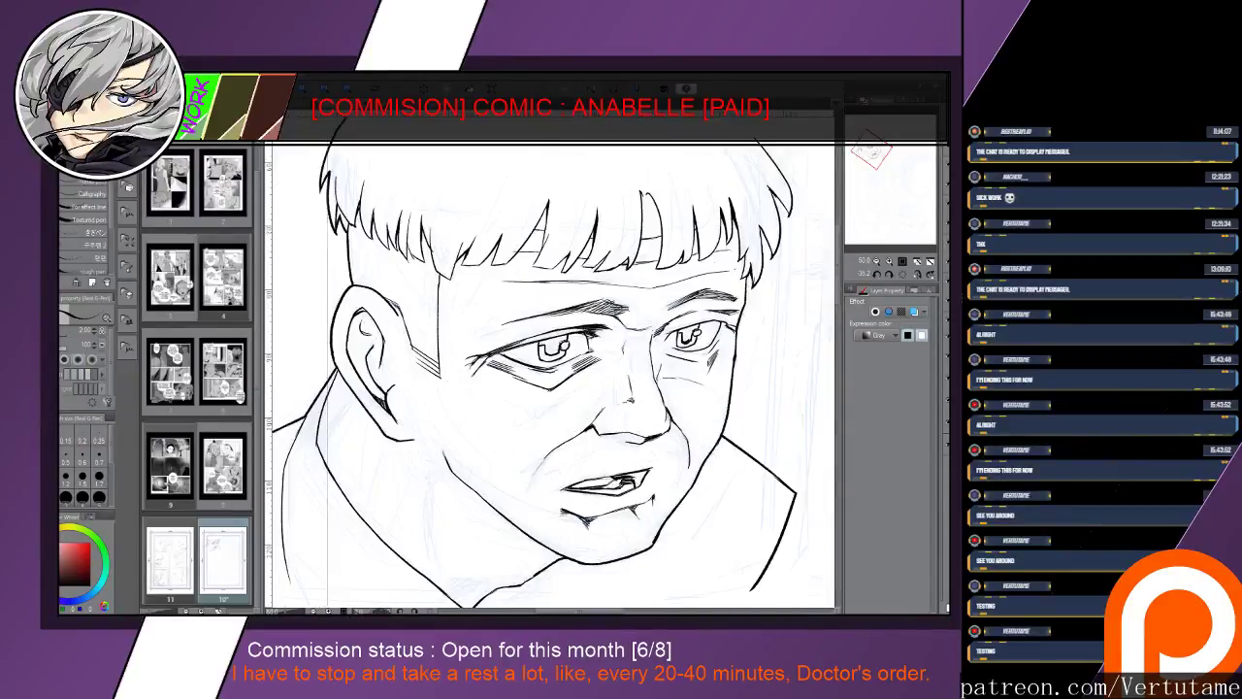
left_click_drag(563, 408, 551, 336)
scroll(553, 359, "down", 2)
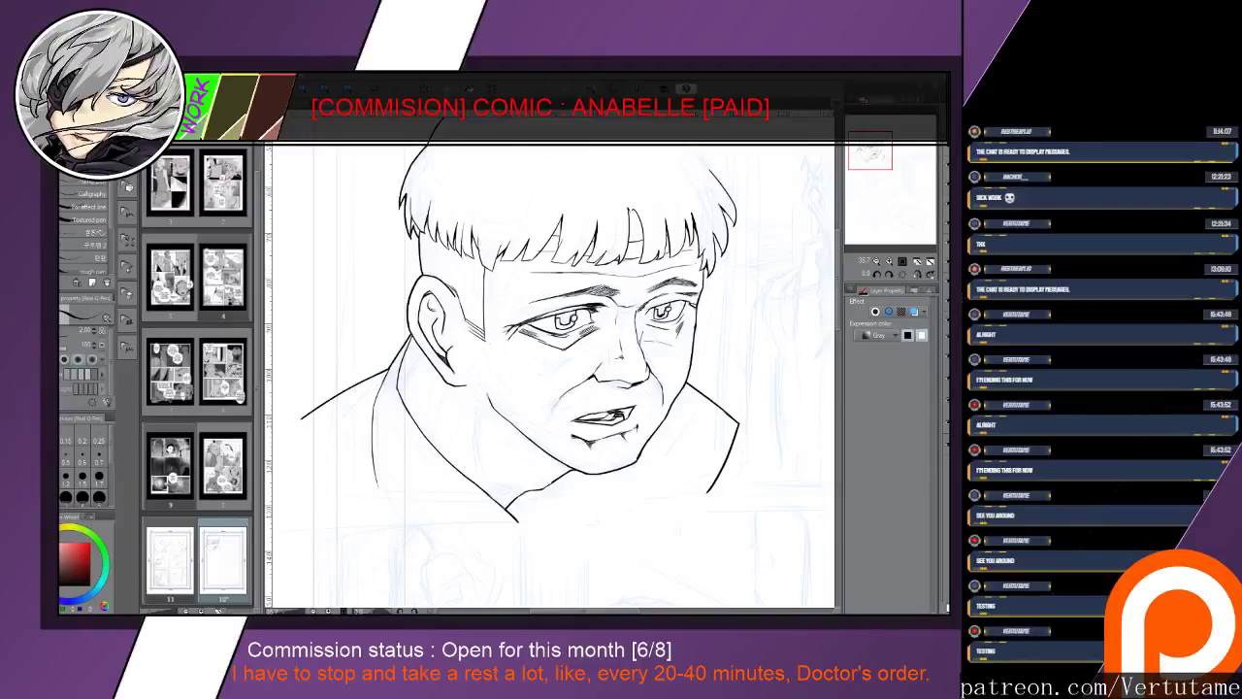
left_click_drag(553, 500, 570, 507)
scroll(571, 507, "down", 1)
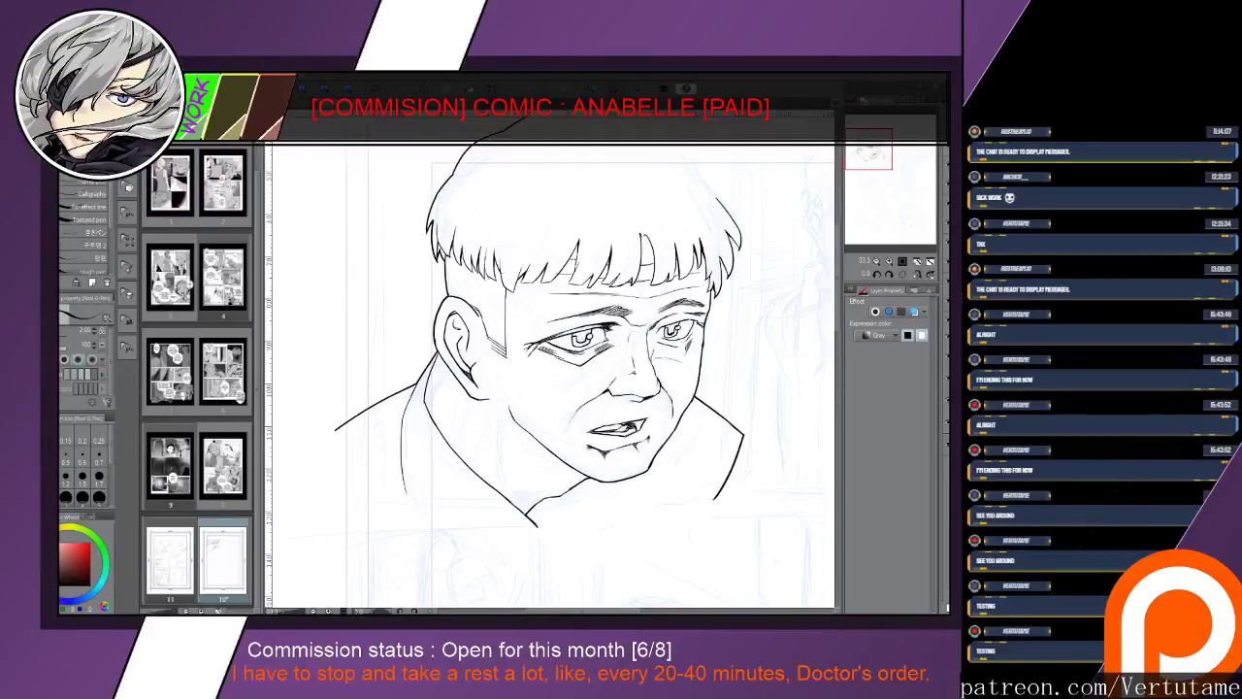
Draw a rectangular panel frame with the Rectangle tool around the inked man's head and shoulders
key("u")
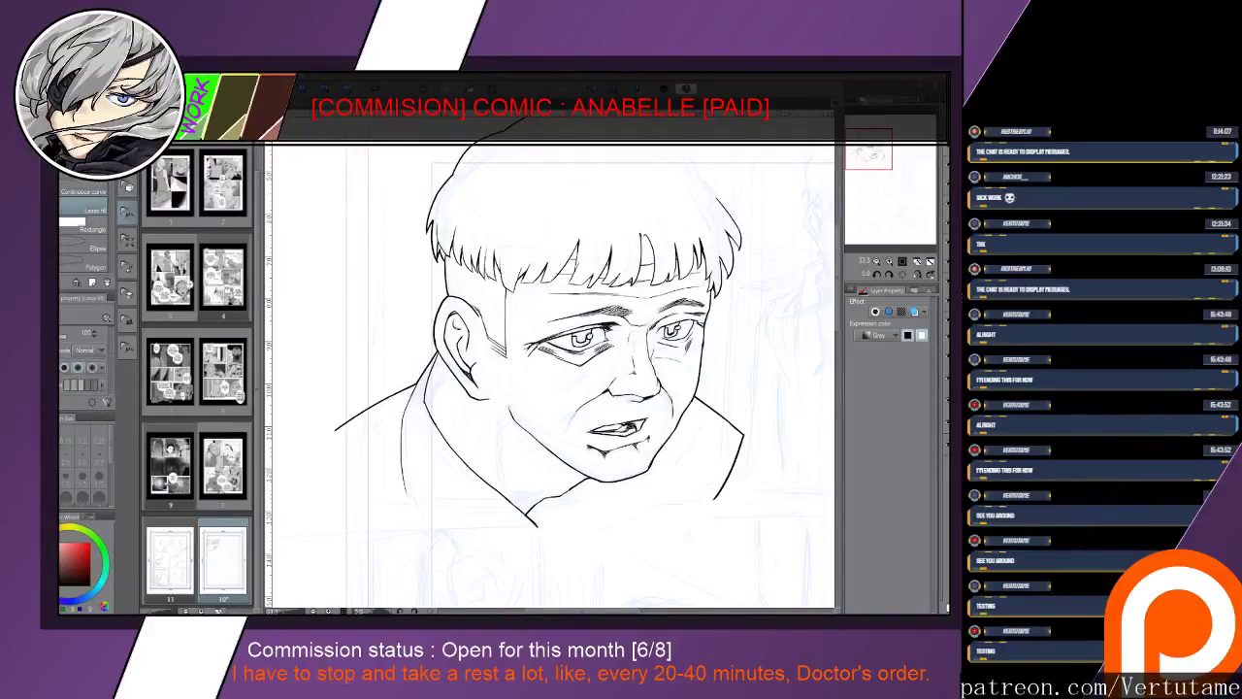
scroll(544, 473, "down", 5)
left_click(91, 229)
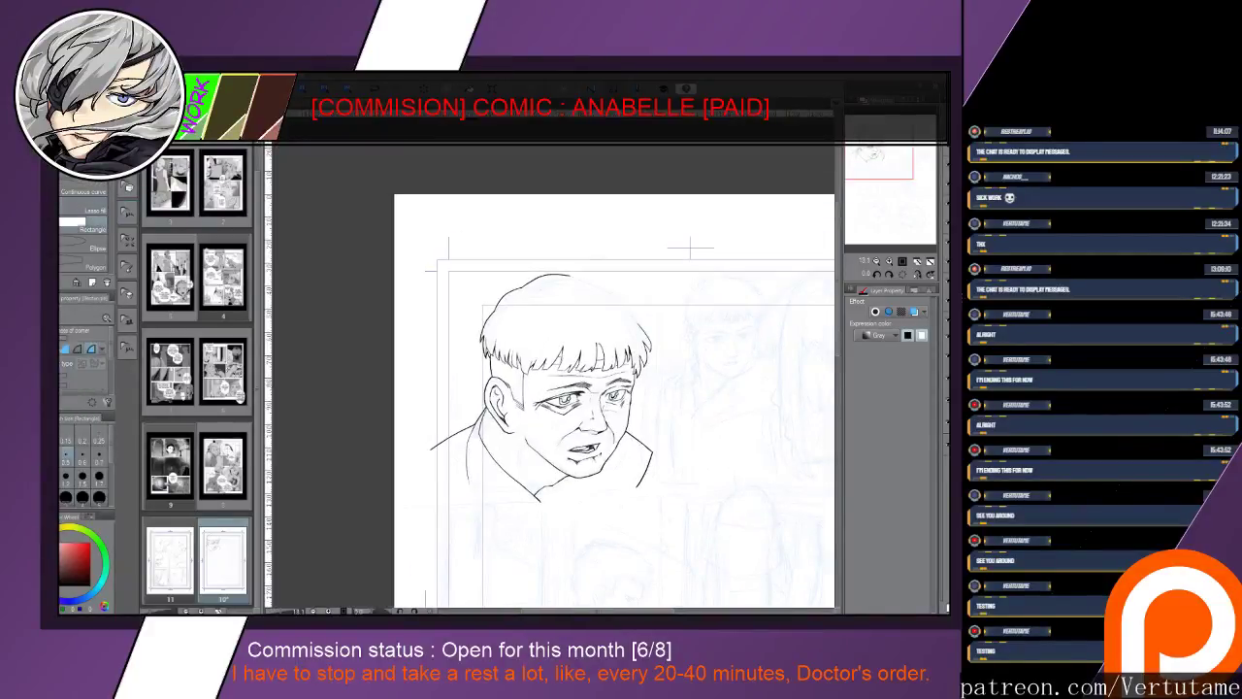
left_click_drag(602, 407, 545, 378)
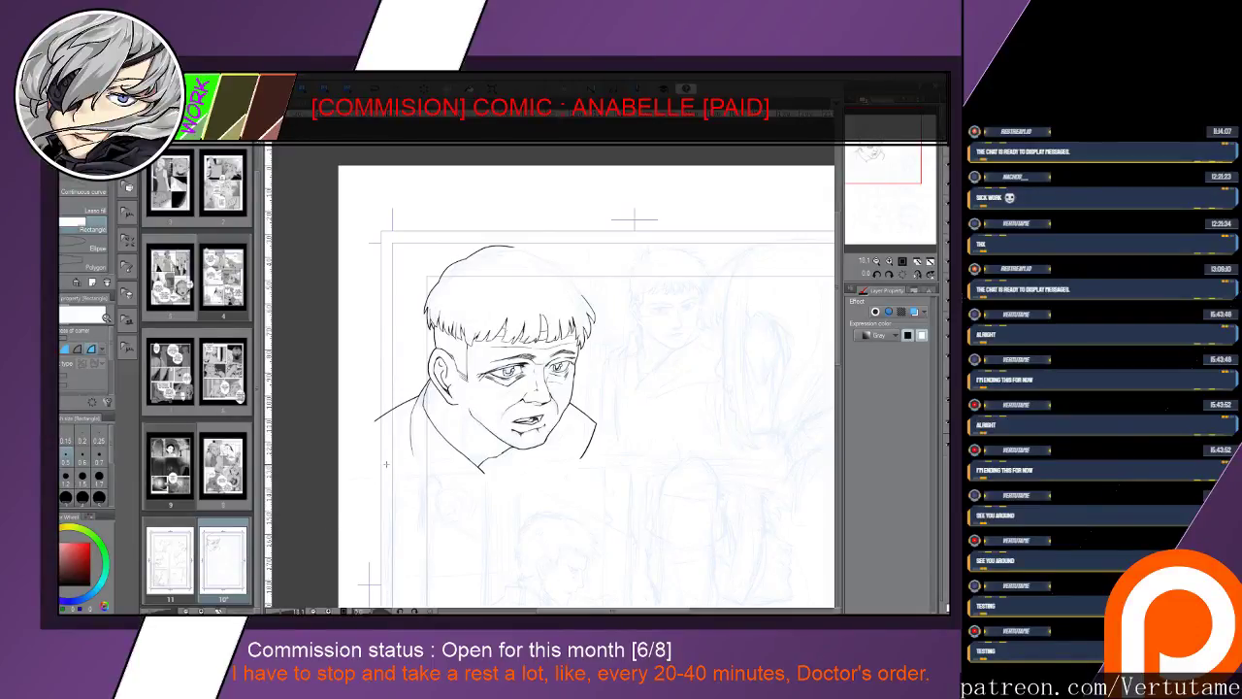
left_click_drag(381, 460, 601, 237)
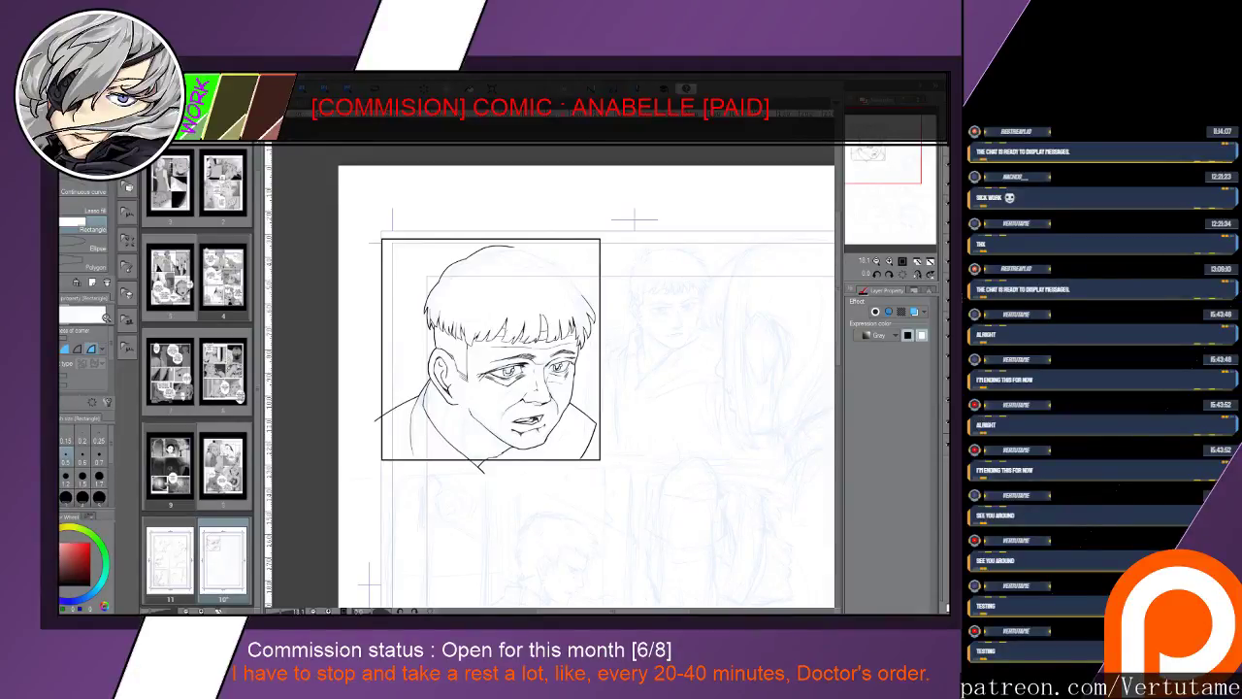
scroll(523, 481, "up", 2)
left_click_drag(524, 481, 495, 426)
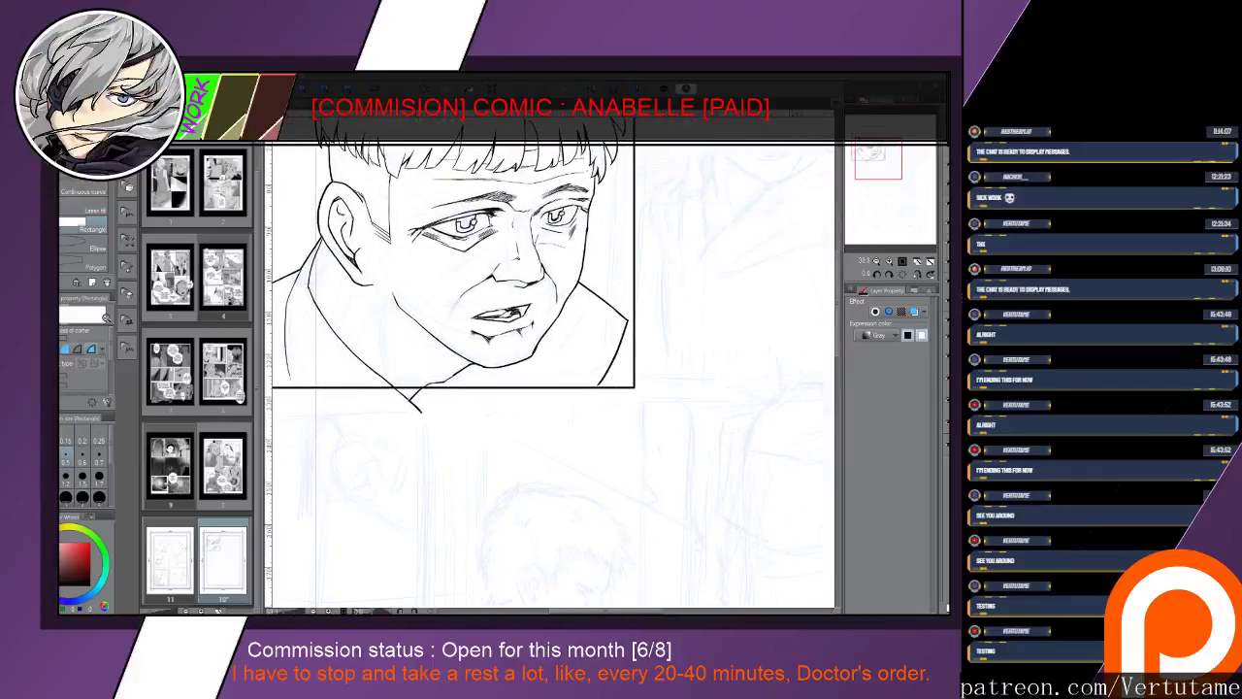
Clear the inner hair, ear and facial lines, leaving only the outer silhouette of the head and shoulders inside the frame
key("p")
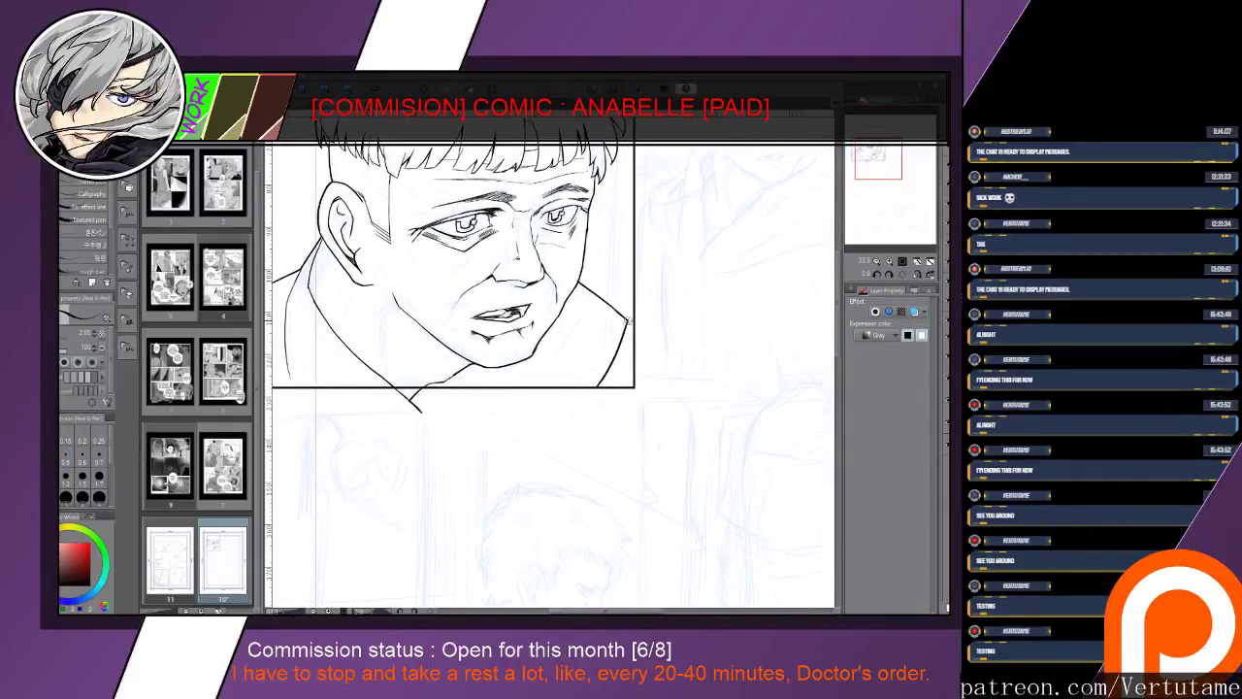
left_click_drag(621, 333, 685, 357)
left_click_drag(572, 340, 590, 403)
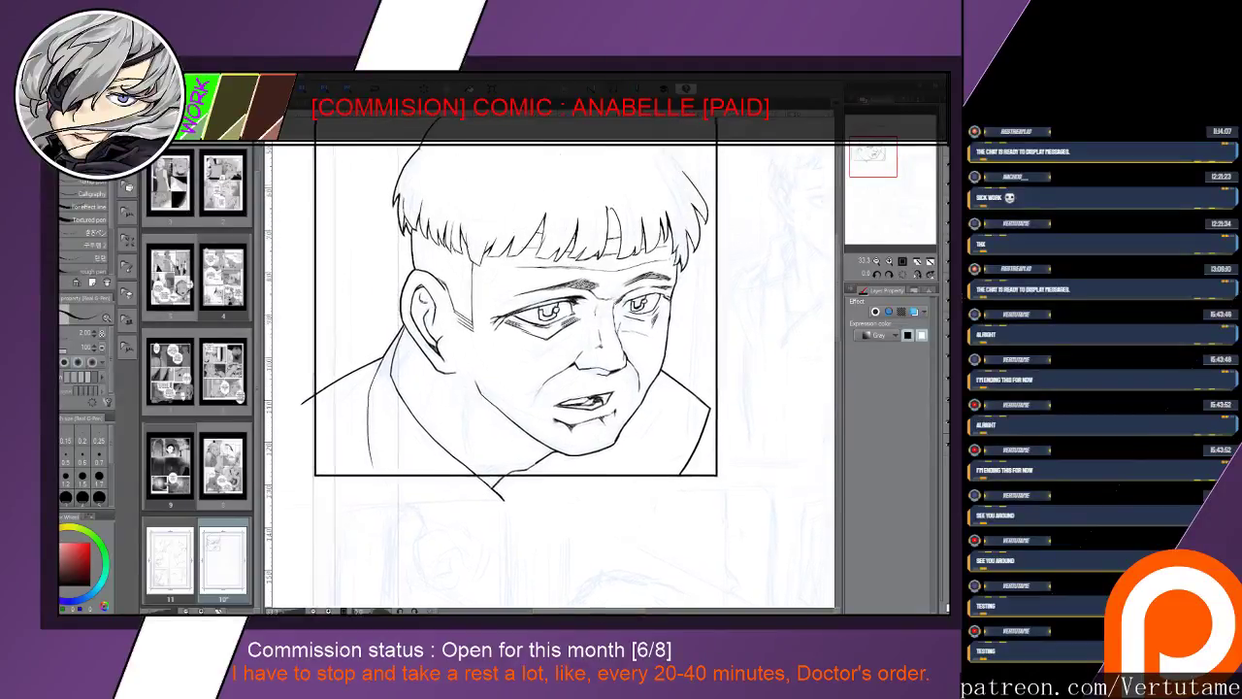
key("ctrl+z")
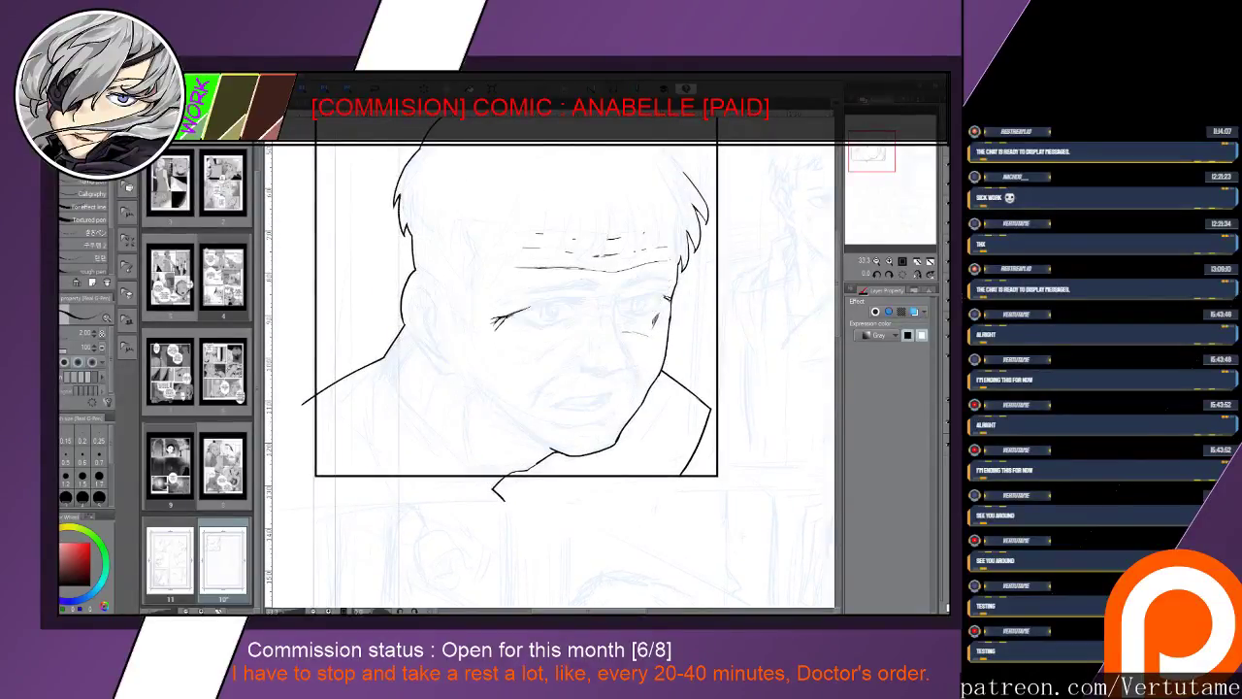
key("ctrl+z")
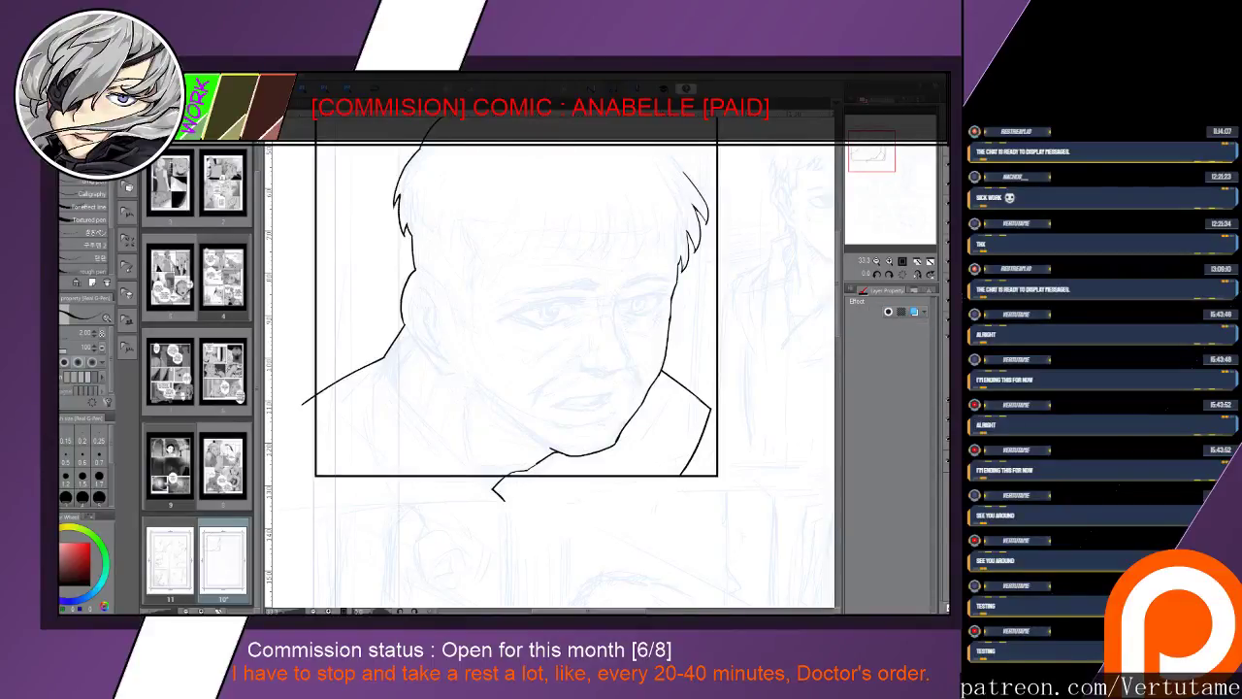
left_click(946, 608)
left_click_drag(553, 311, 570, 436)
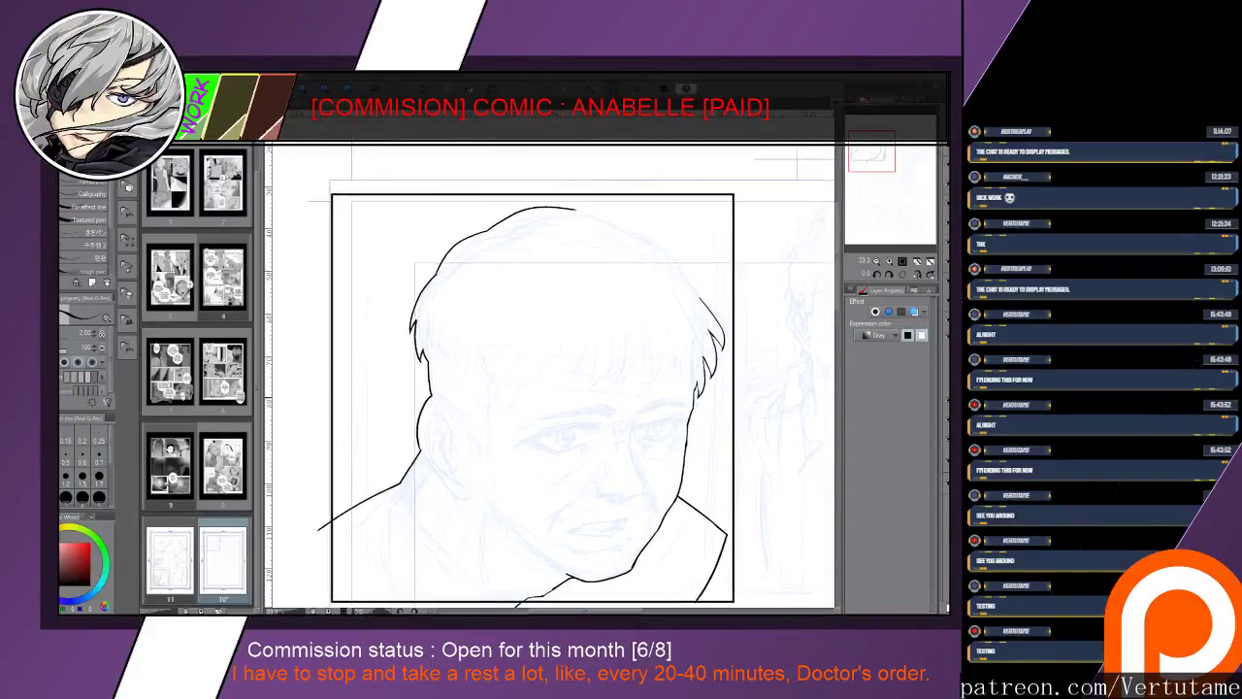
Flip the canvas view horizontally and ink the missing hair contour to close the gap in the head outline
key("h")
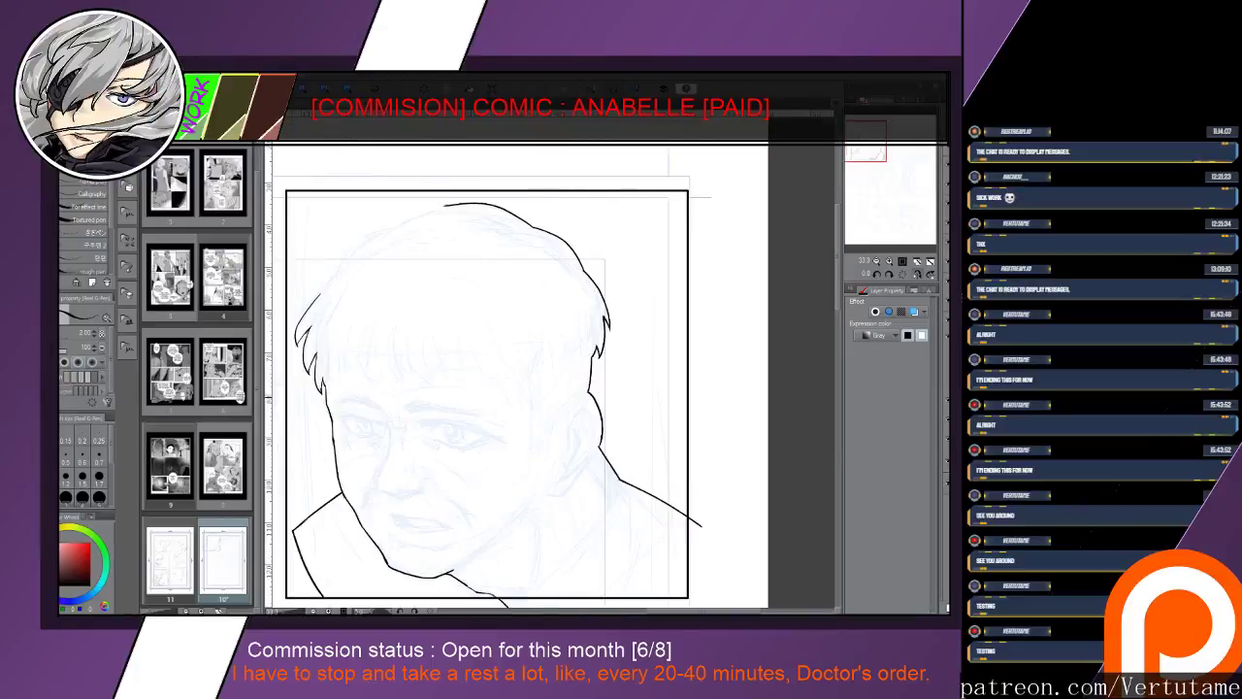
left_click_drag(563, 369, 588, 381)
left_click_drag(698, 388, 677, 294)
left_click_drag(427, 359, 500, 359)
left_click_drag(505, 401, 553, 362)
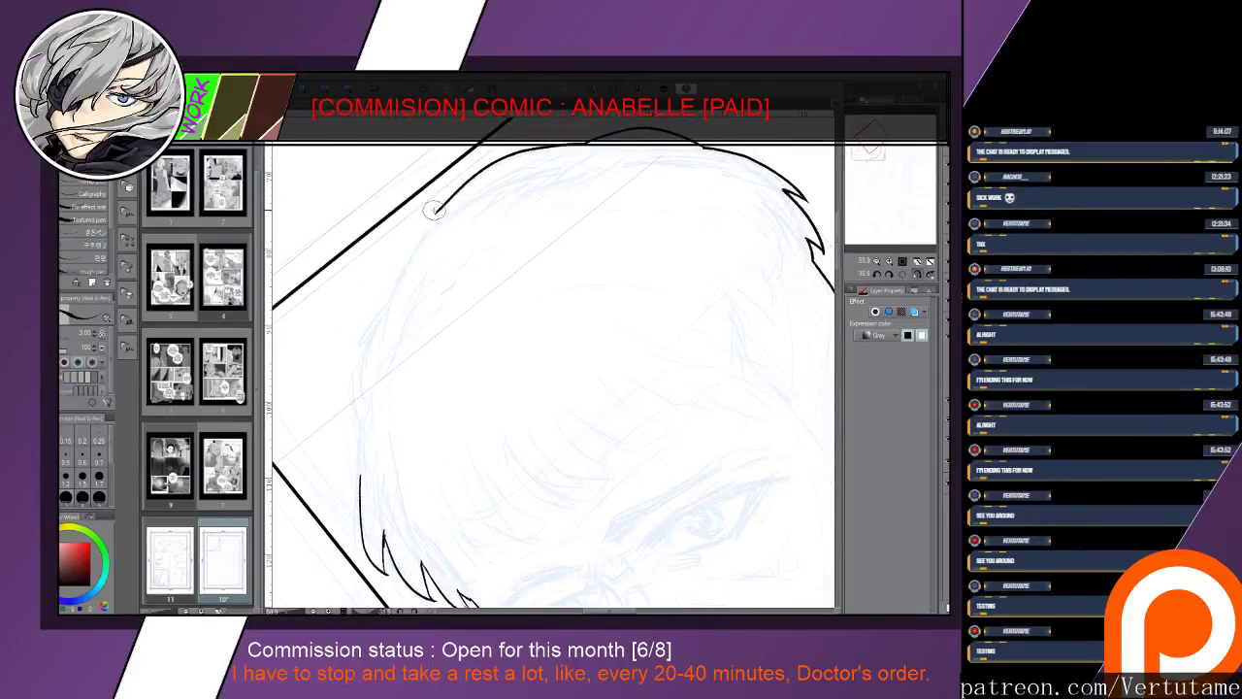
mouse_move(439, 206)
left_mouse_down()
mouse_move(411, 233)
mouse_move(354, 360)
mouse_move(359, 484)
left_mouse_up()
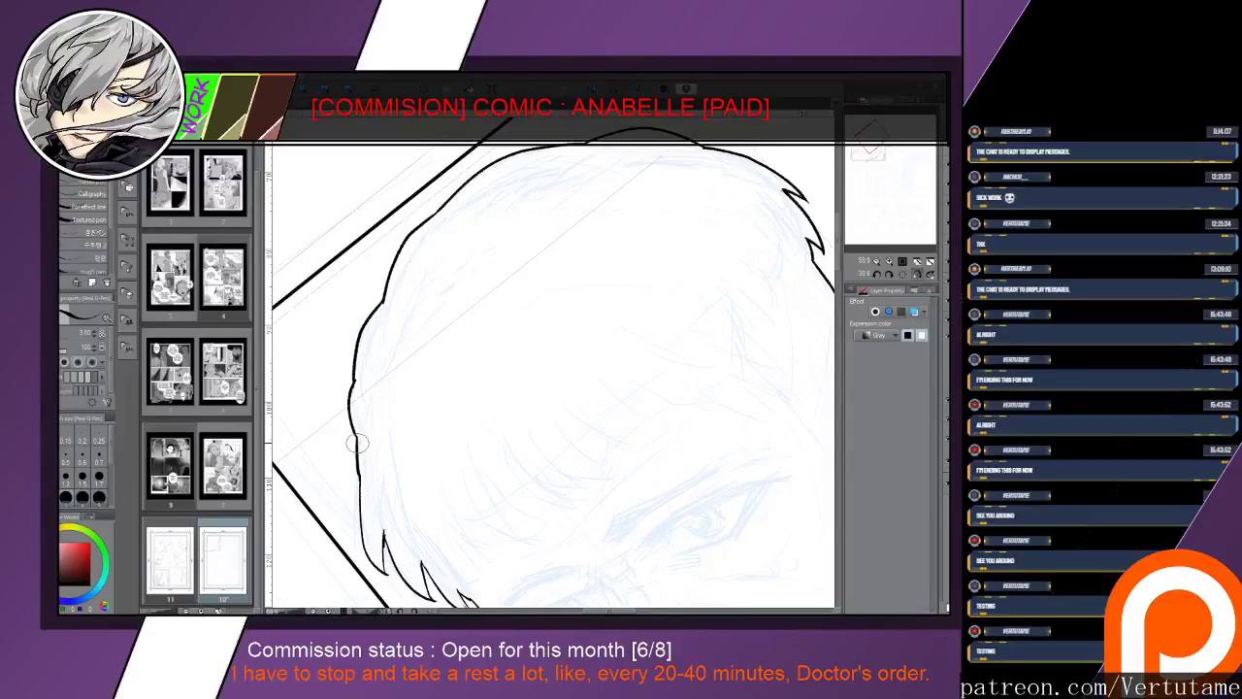
scroll(553, 359, "down", 1)
left_click_drag(357, 444, 342, 333)
left_click_drag(582, 437, 521, 285)
scroll(543, 497, "down", 2)
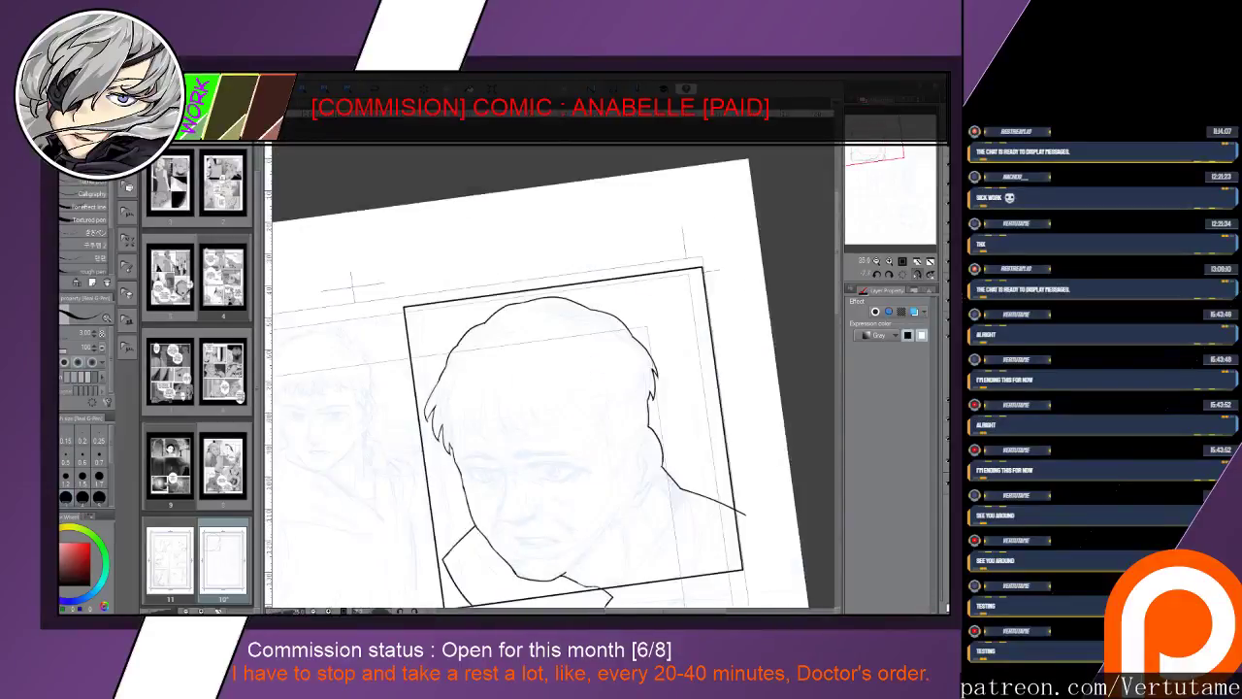
left_click_drag(573, 438, 592, 387)
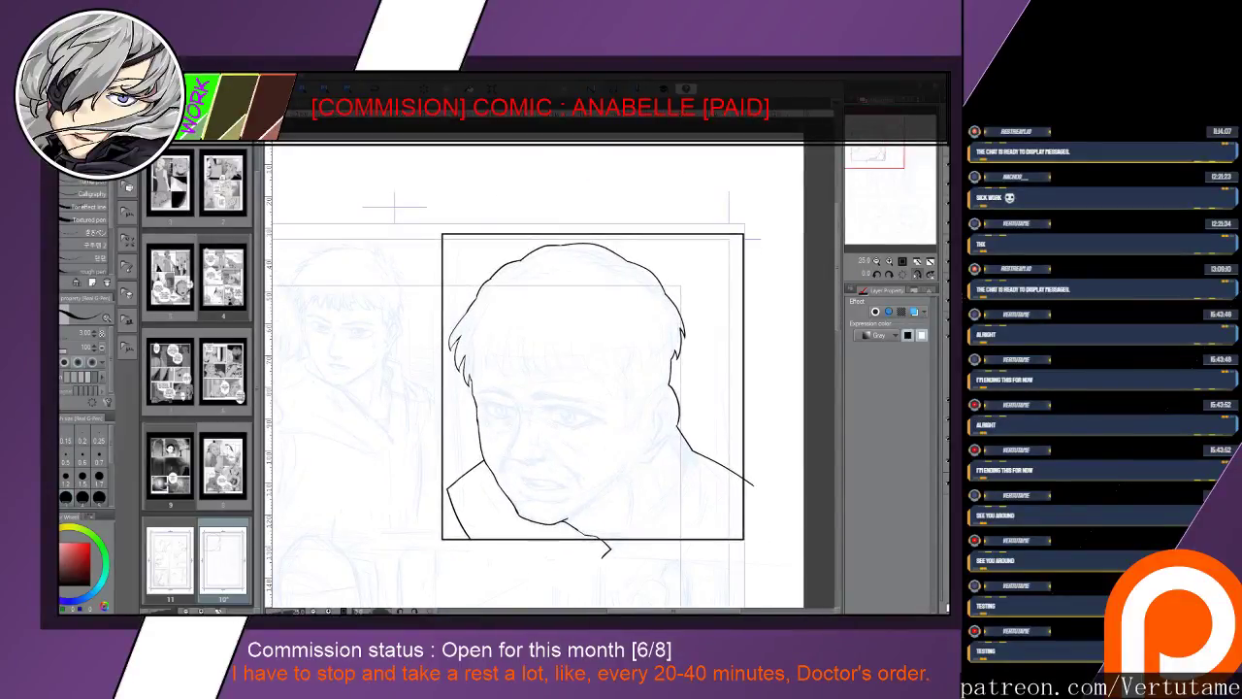
Fill the closed head, shoulder and collar silhouette inside the frame with solid black
key("g")
key("g")
left_click(609, 455)
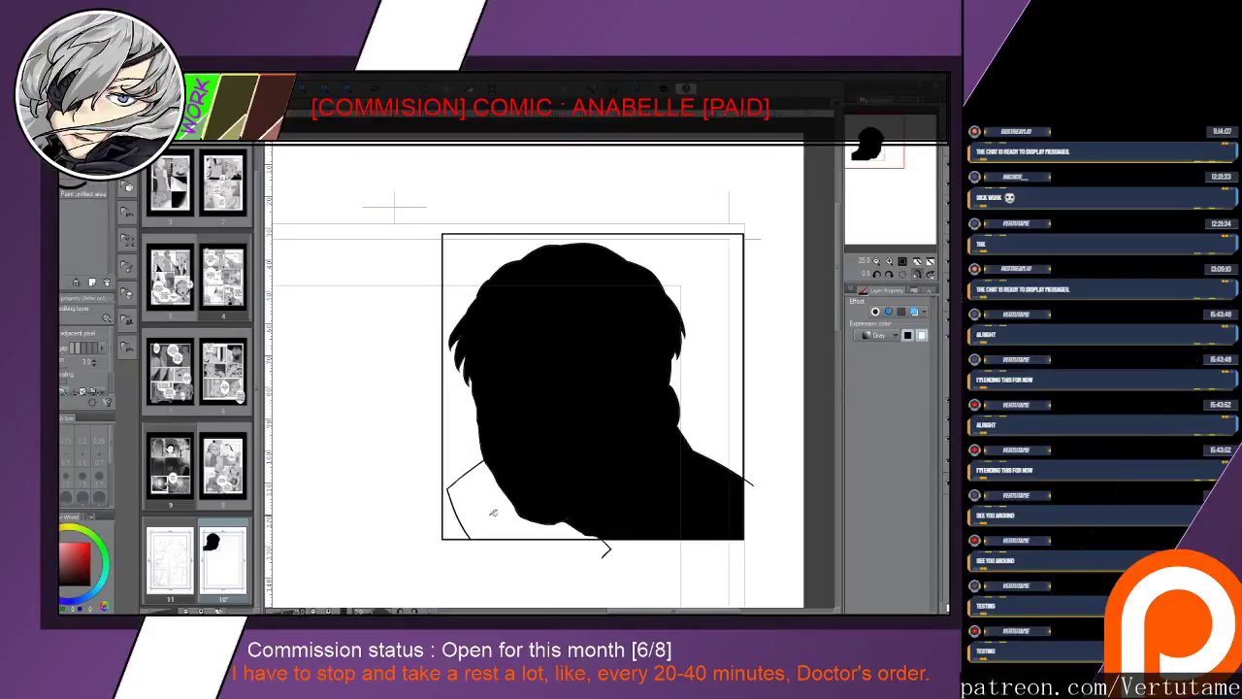
left_click(493, 512)
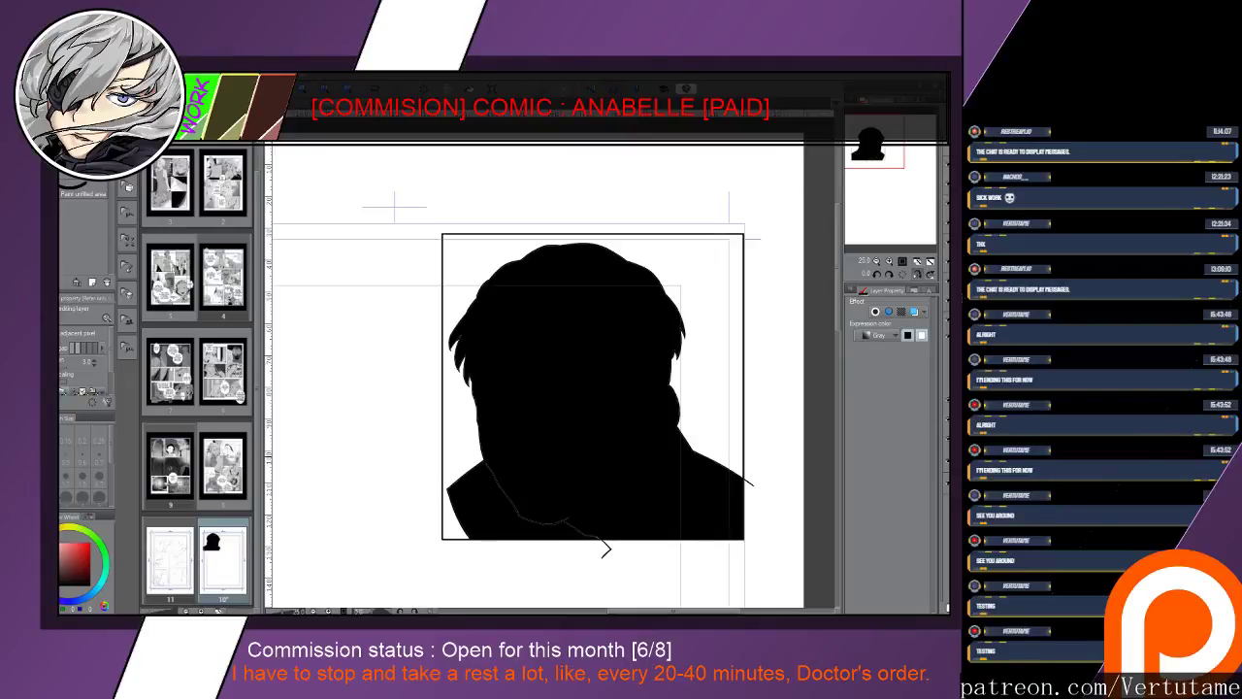
left_click(495, 456)
Lighten the silhouette fill to grey and bring back the detailed face and hair line art over it
key("p")
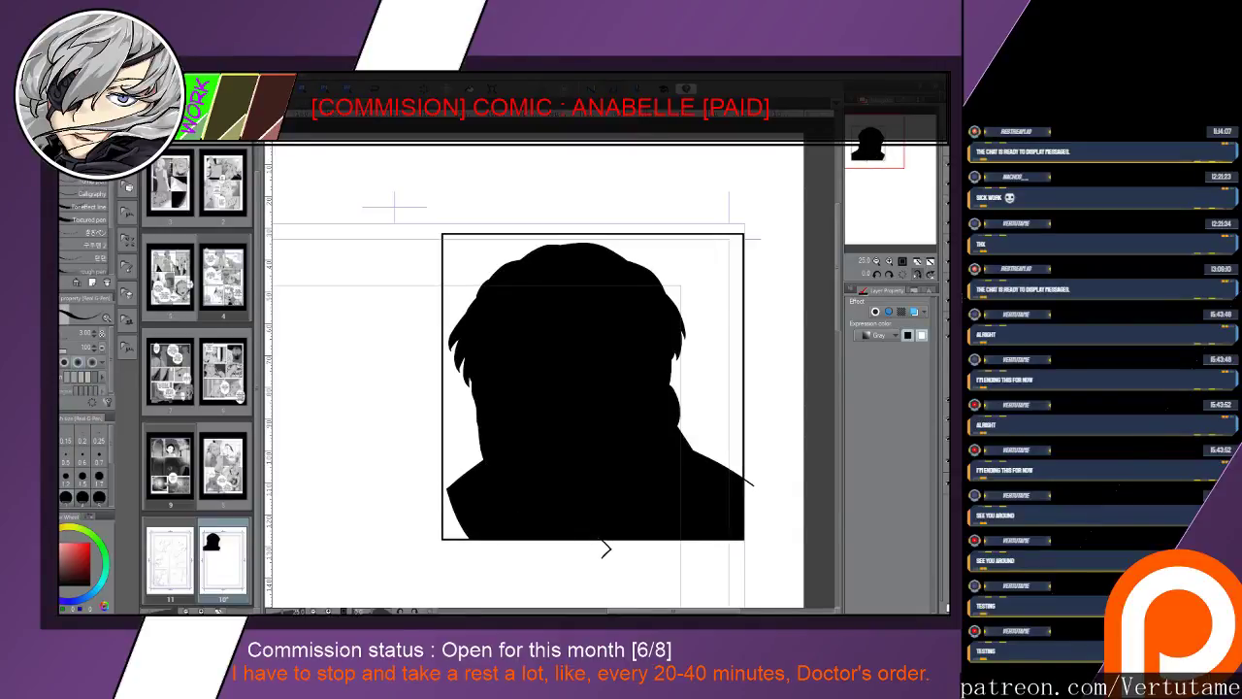
key("ctrl+z")
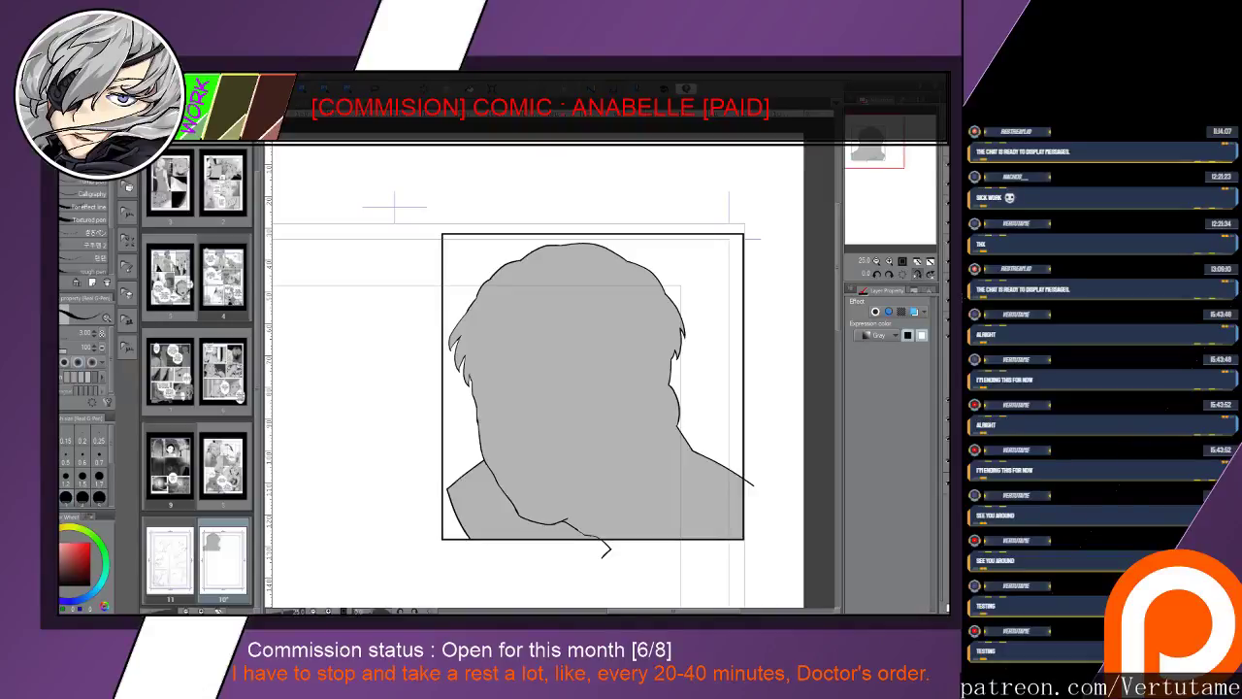
key("ctrl+bracketleft")
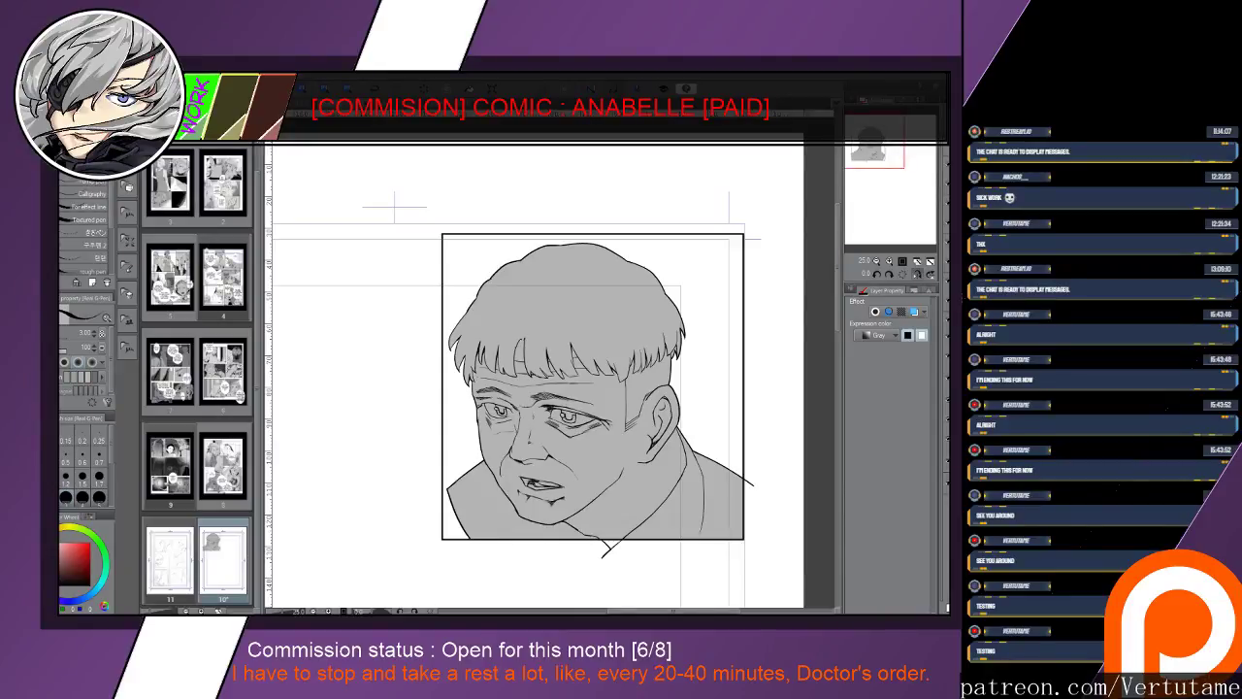
Fill the irises of both eyes with black
left_click_drag(549, 459, 659, 378)
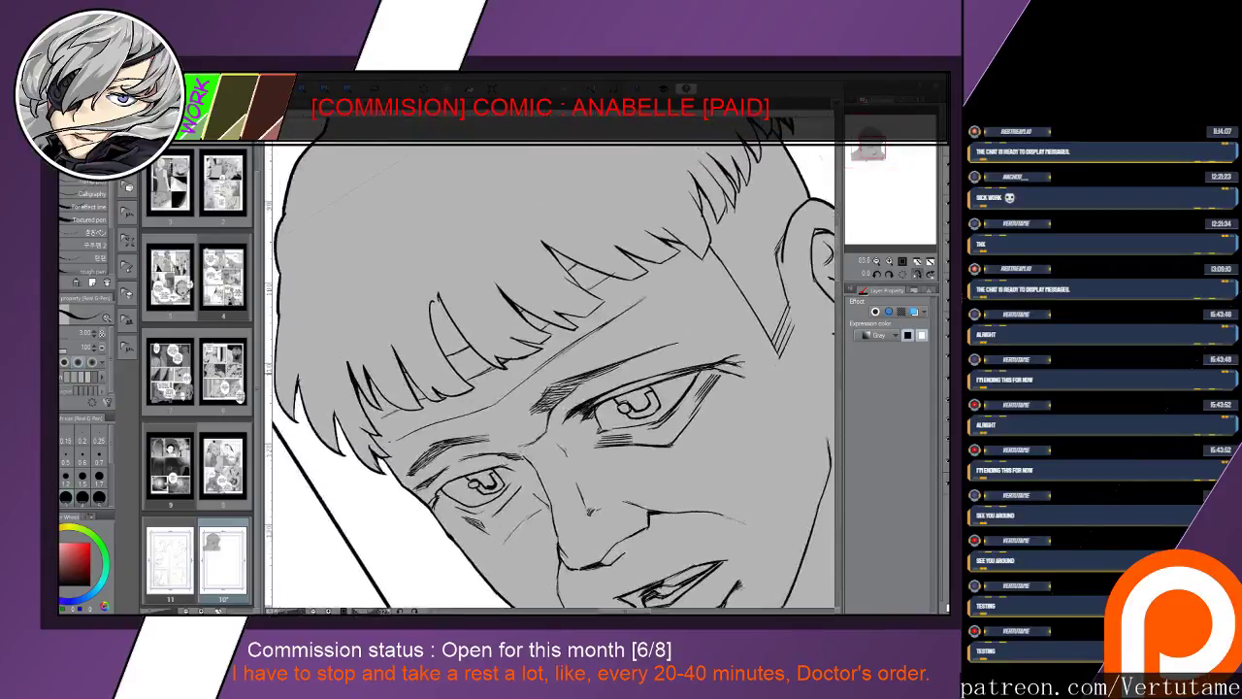
key("g")
left_click(637, 396)
left_click(630, 404)
left_click(482, 476)
key("p")
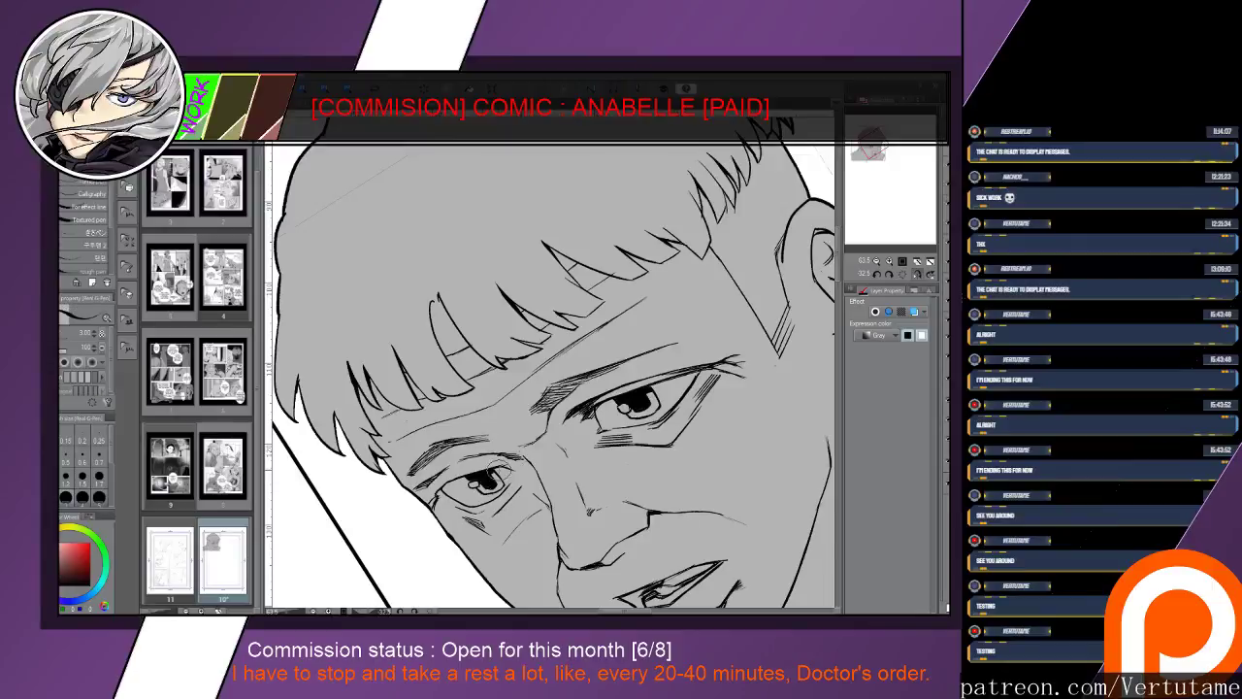
Refine the blackened irises and the lines around both eyes with fine pen strokes
mouse_move(487, 468)
left_mouse_down()
mouse_move(504, 487)
mouse_move(492, 491)
left_mouse_up()
left_click_drag(652, 392, 666, 421)
mouse_move(436, 490)
left_mouse_down()
mouse_move(517, 475)
mouse_move(477, 500)
mouse_move(511, 475)
left_mouse_up()
left_click_drag(615, 419, 606, 425)
mouse_move(685, 381)
left_mouse_down()
mouse_move(701, 373)
mouse_move(680, 335)
mouse_move(673, 264)
mouse_move(720, 277)
left_mouse_up()
scroll(577, 509, "down", 3)
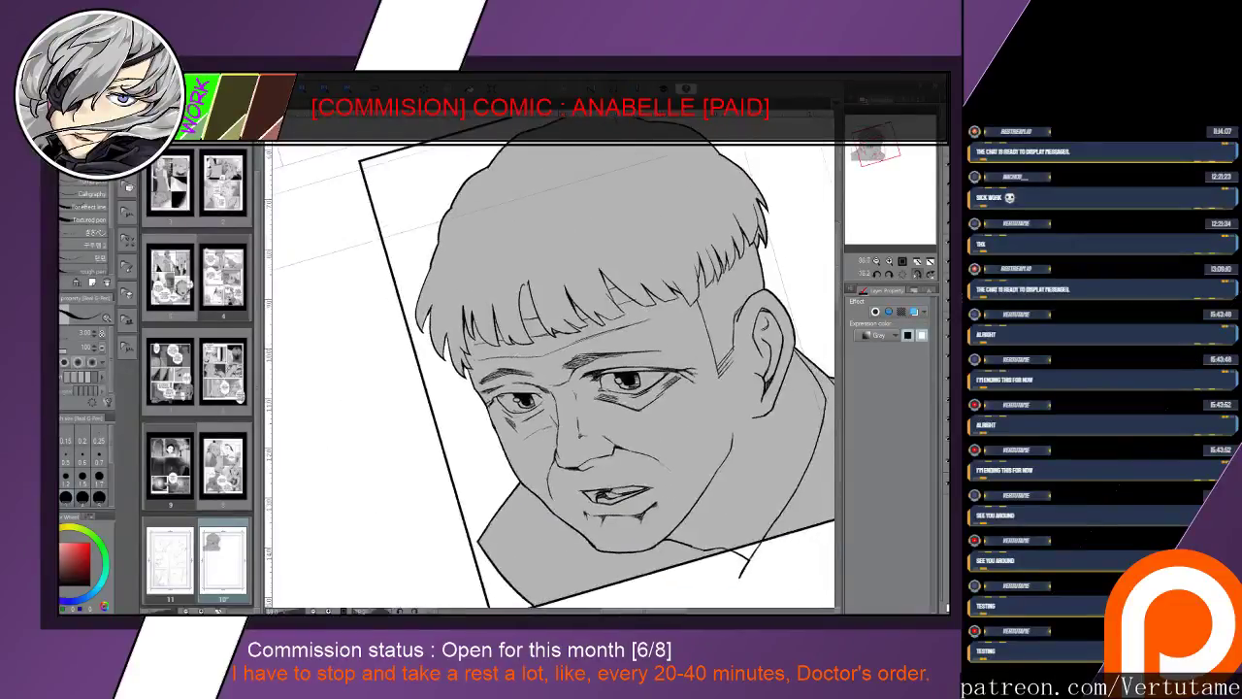
left_click_drag(578, 505, 521, 420)
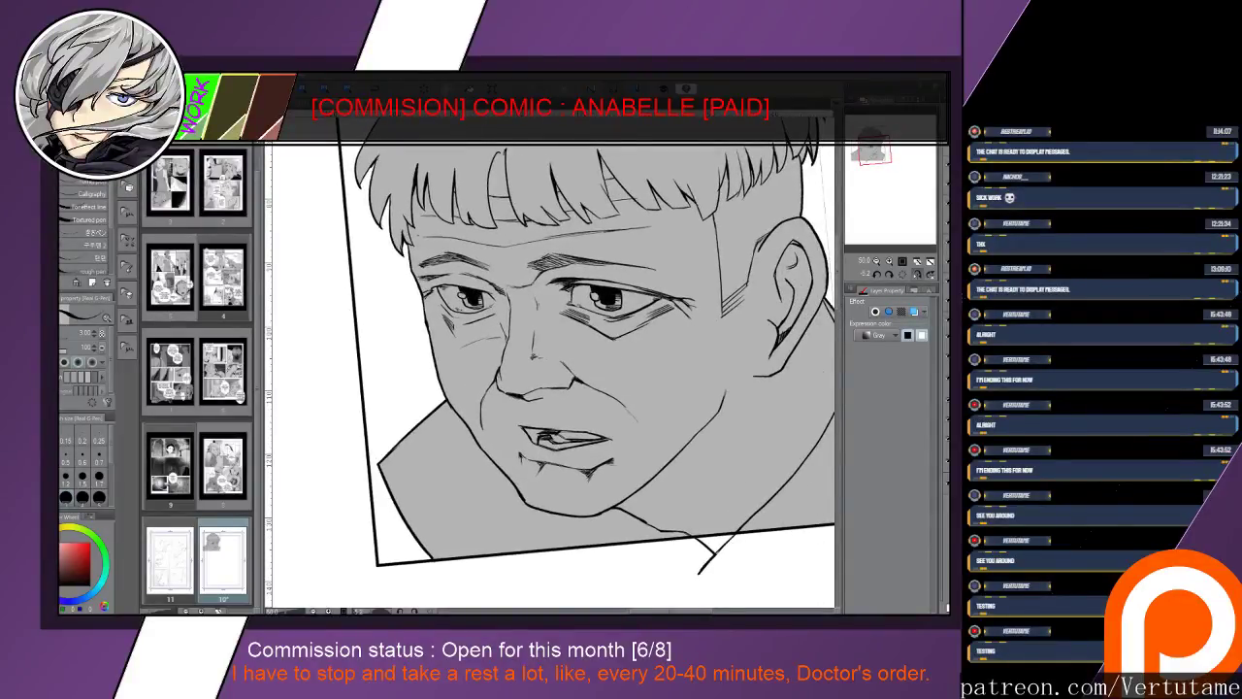
key("ctrl+z")
key("ctrl+y")
key("ctrl+z")
key("ctrl+z")
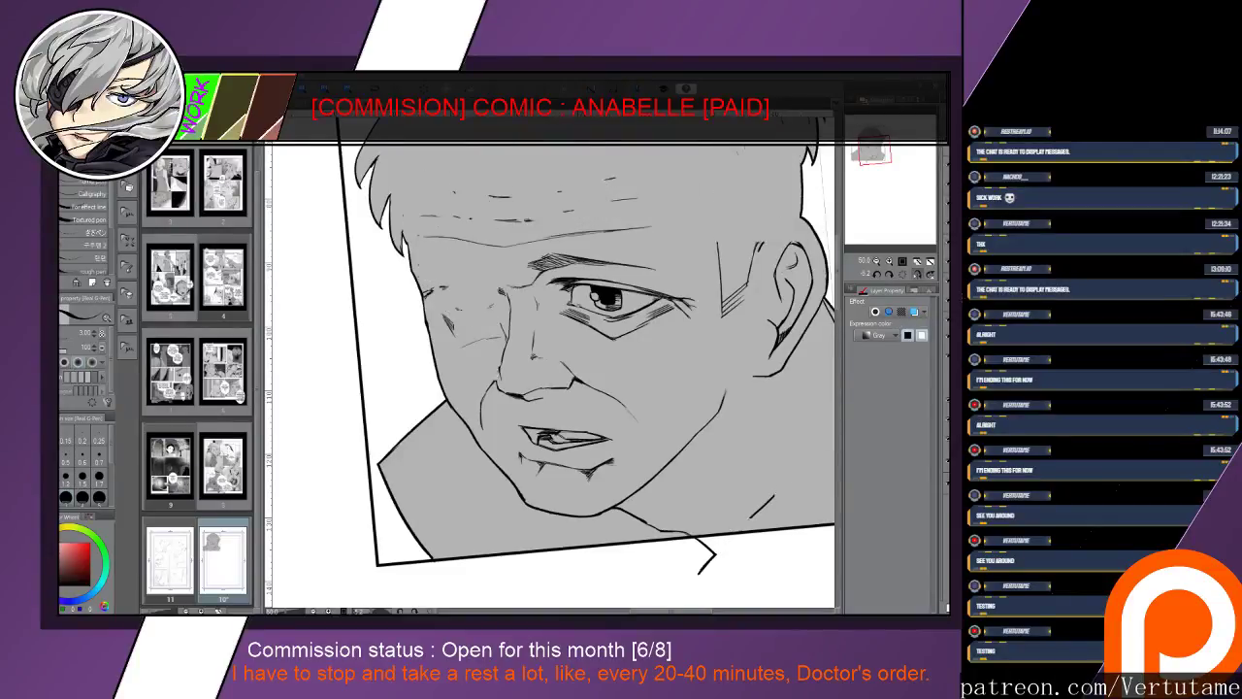
key("ctrl+y")
key("ctrl+y")
Erase and redraw the crease running from the side of the nose down the far cheek
key("e")
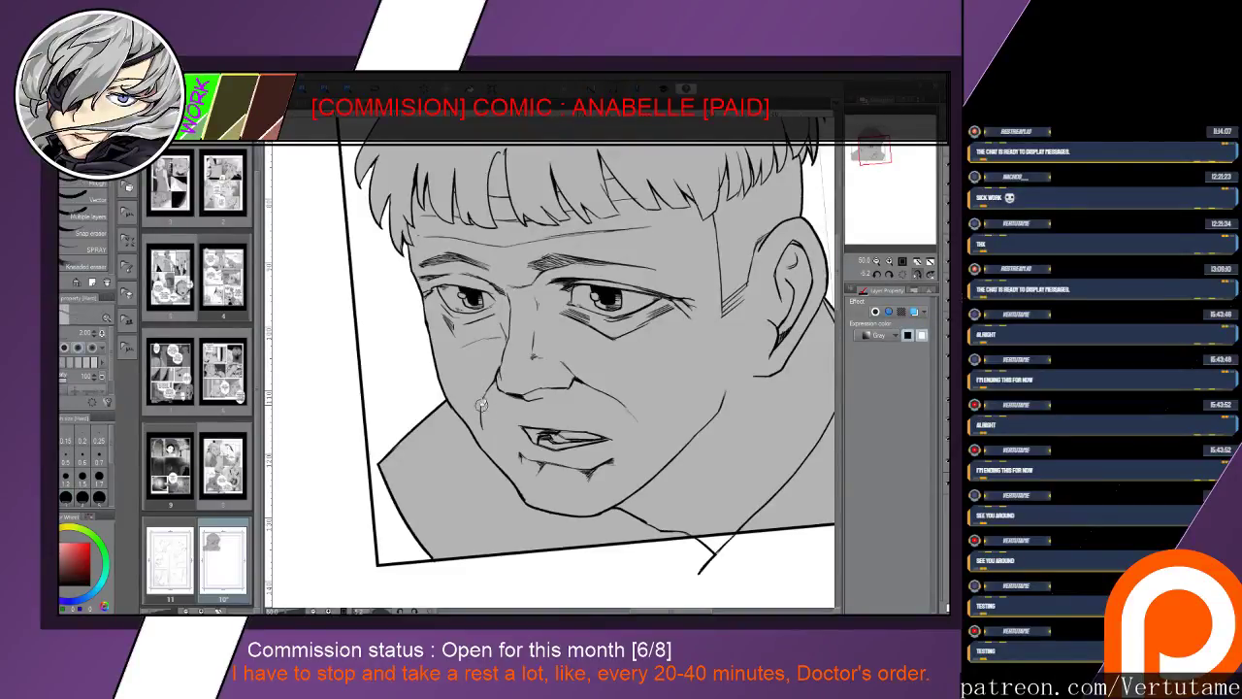
key("p")
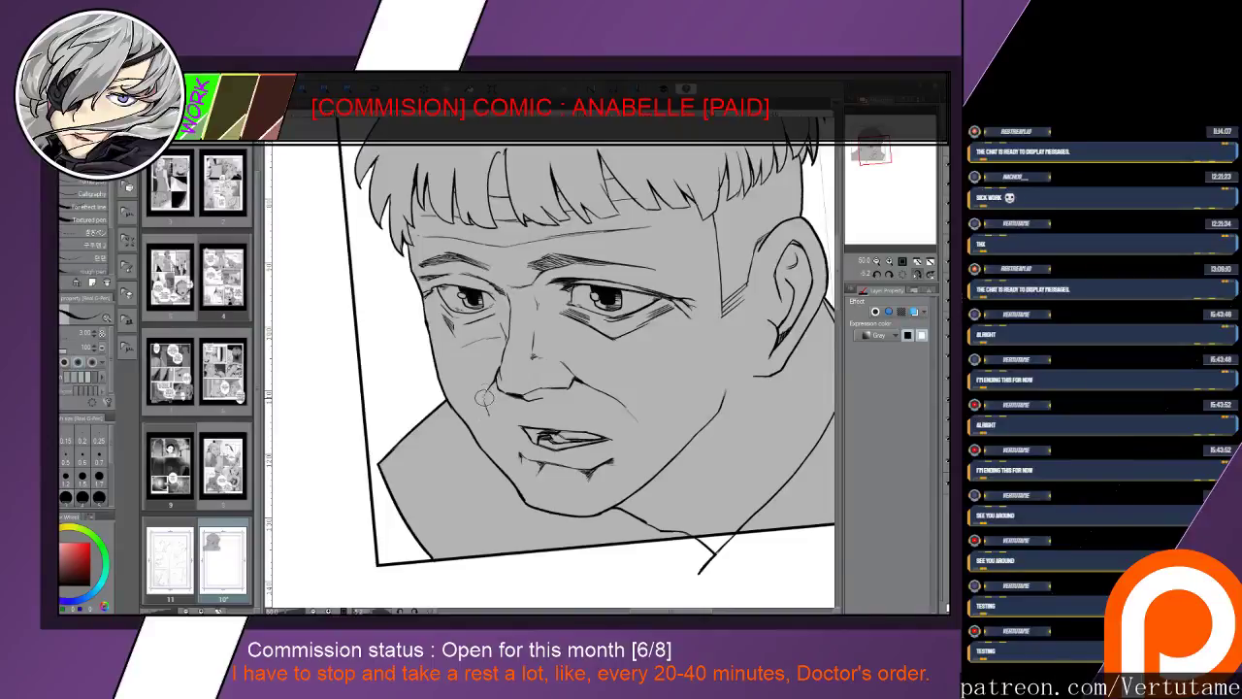
key("e")
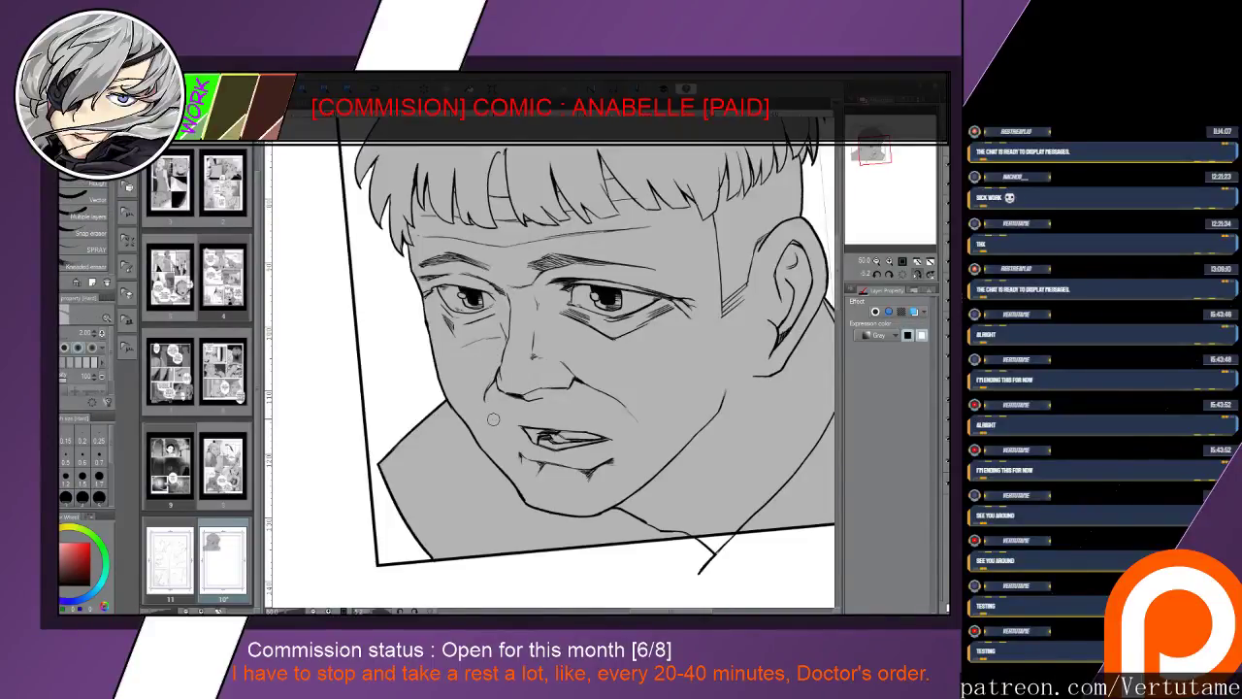
left_click_drag(489, 379, 484, 383)
key("p")
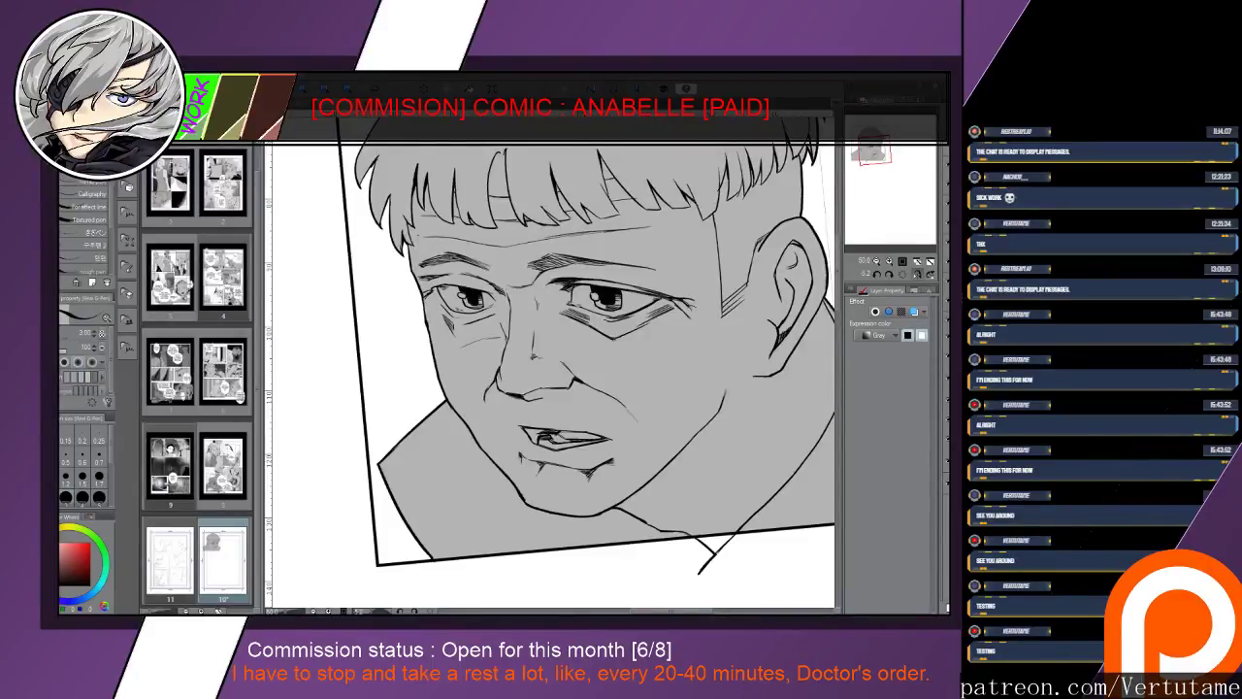
Ink a sweat drop on each cheek and short stubble strokes across the upper lip, chin and jawline
left_click_drag(438, 355, 447, 370)
left_click_drag(693, 382, 698, 384)
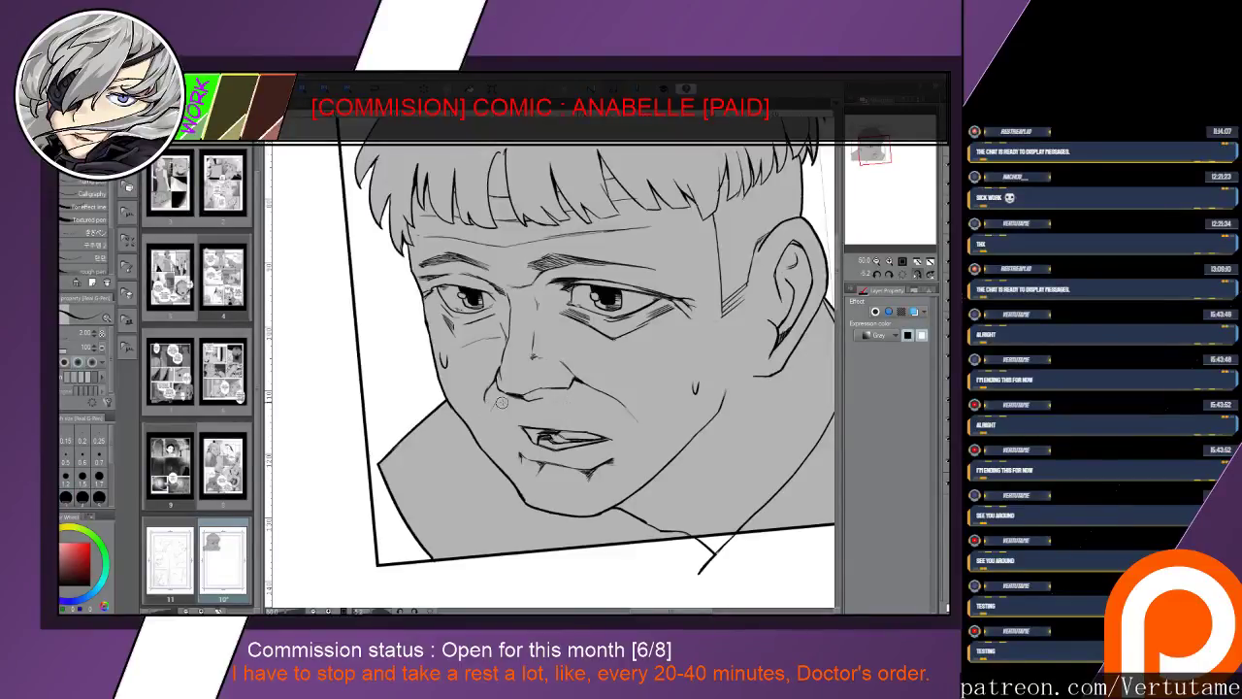
left_click_drag(494, 400, 498, 409)
left_click_drag(598, 404, 603, 412)
mouse_move(511, 466)
left_mouse_down()
mouse_move(560, 510)
mouse_move(546, 506)
mouse_move(553, 498)
mouse_move(563, 516)
mouse_move(592, 502)
mouse_move(625, 503)
left_mouse_up()
left_click_drag(542, 482, 548, 495)
mouse_move(678, 448)
left_mouse_down()
mouse_move(683, 456)
mouse_move(707, 424)
left_mouse_up()
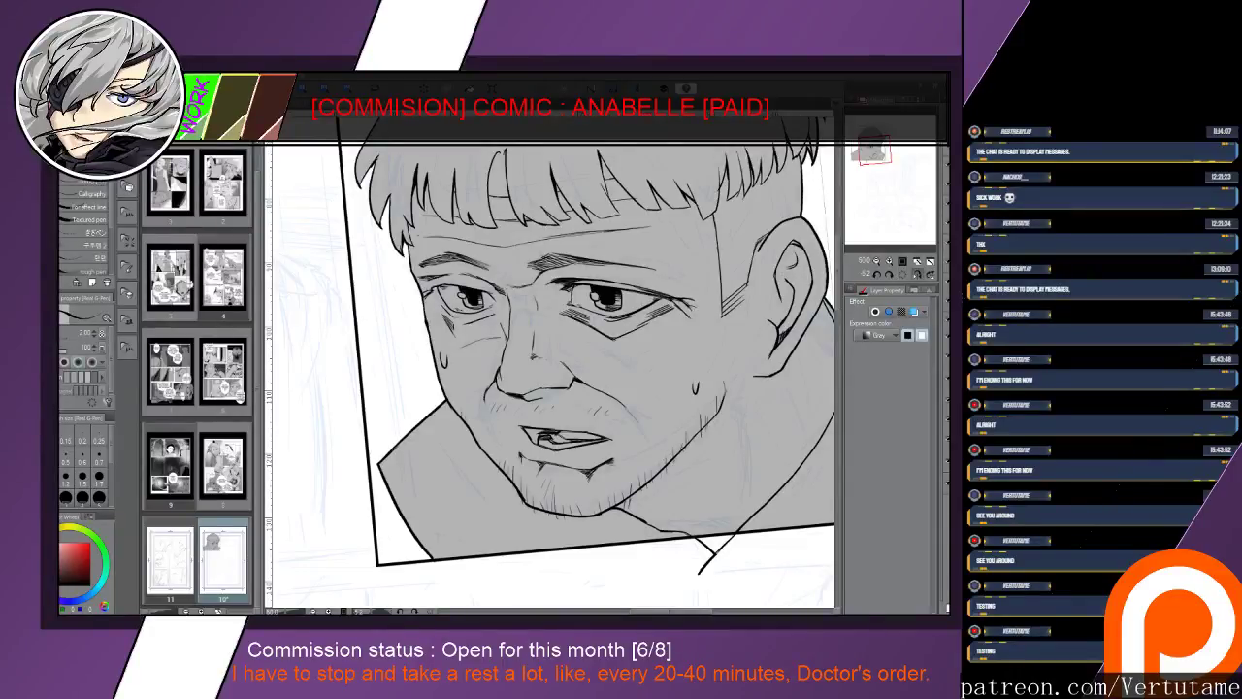
Fill the shadowed area beneath the chin, above the lower panel border, with solid black
left_click_drag(621, 388, 509, 374)
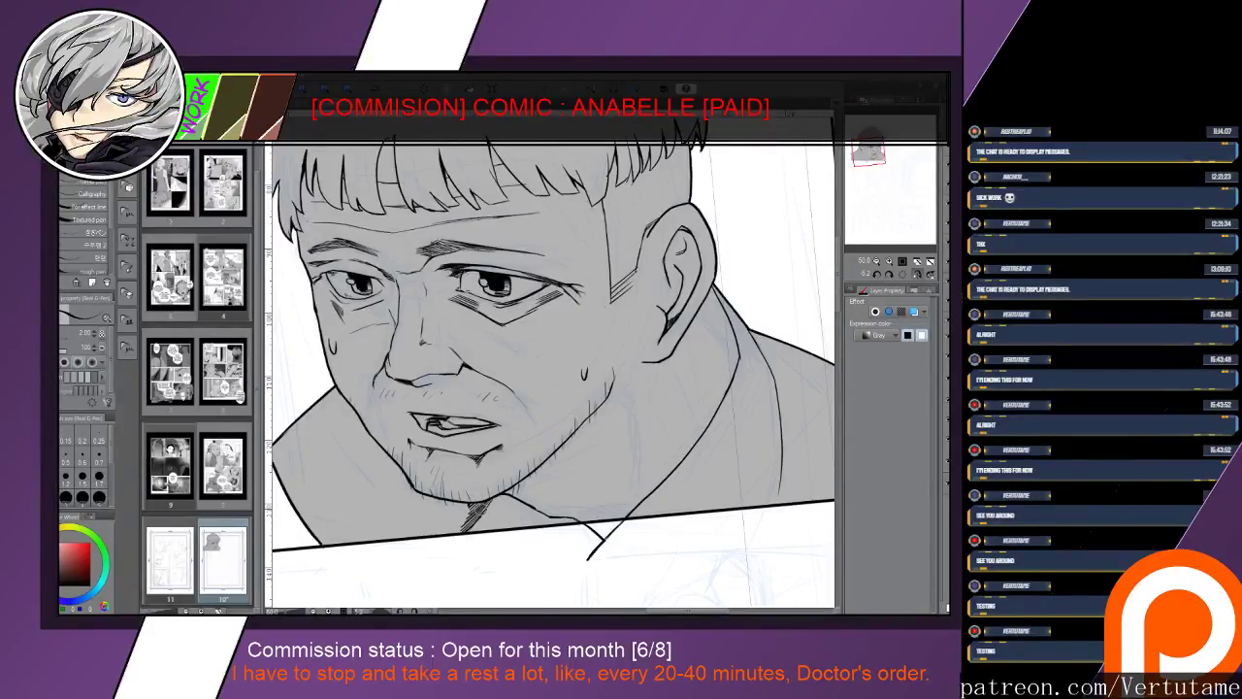
key("g")
left_click(522, 515)
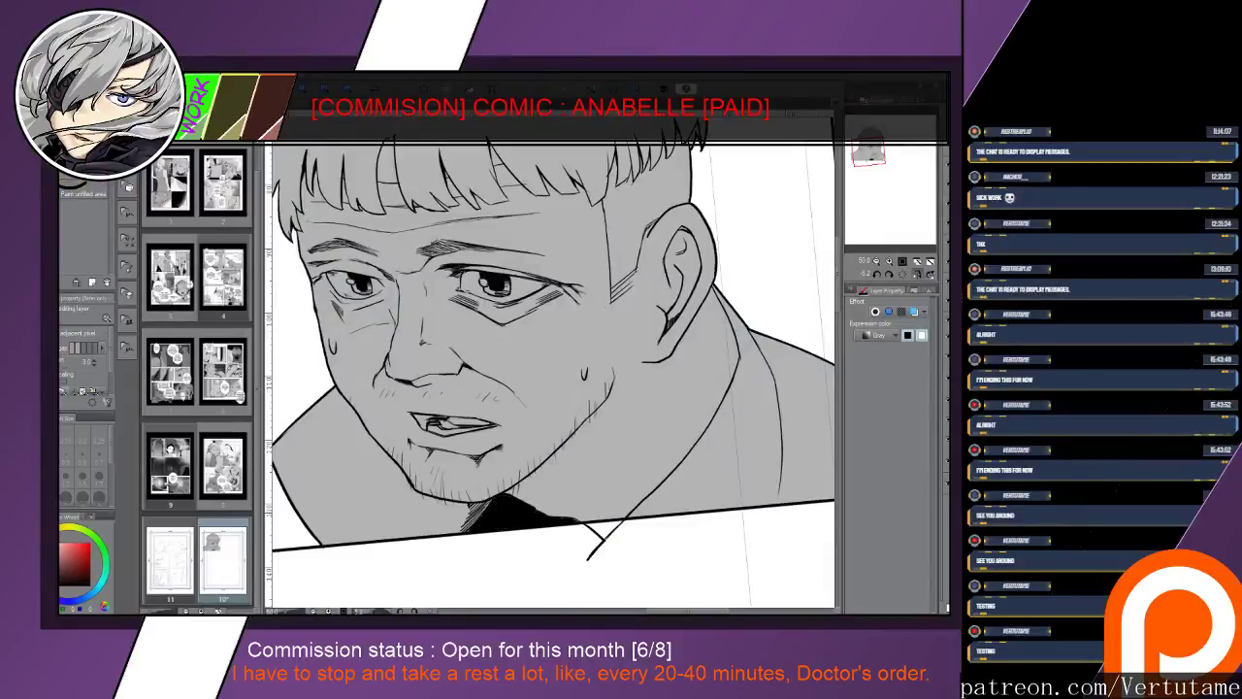
Add fine pen hatching beside the black chin shadow and erase it back to a clean edge
key("p")
left_click_drag(512, 498, 493, 498)
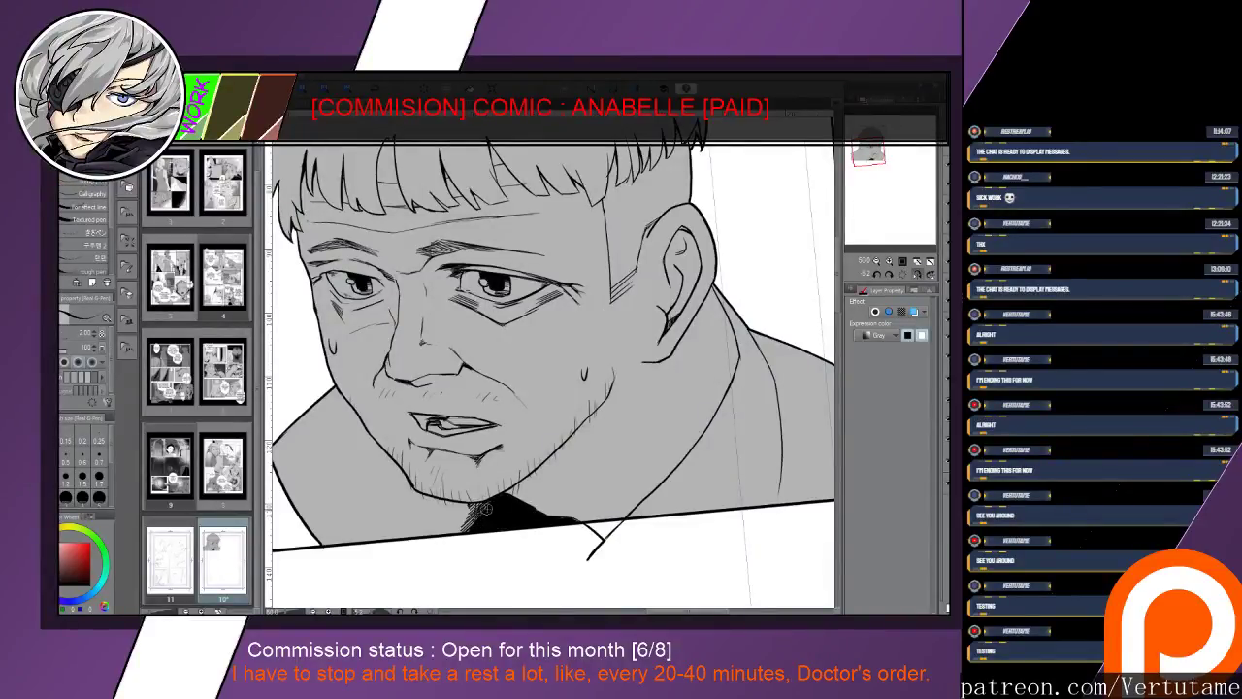
mouse_move(477, 497)
left_mouse_down()
mouse_move(460, 503)
mouse_move(454, 529)
left_mouse_up()
key("e")
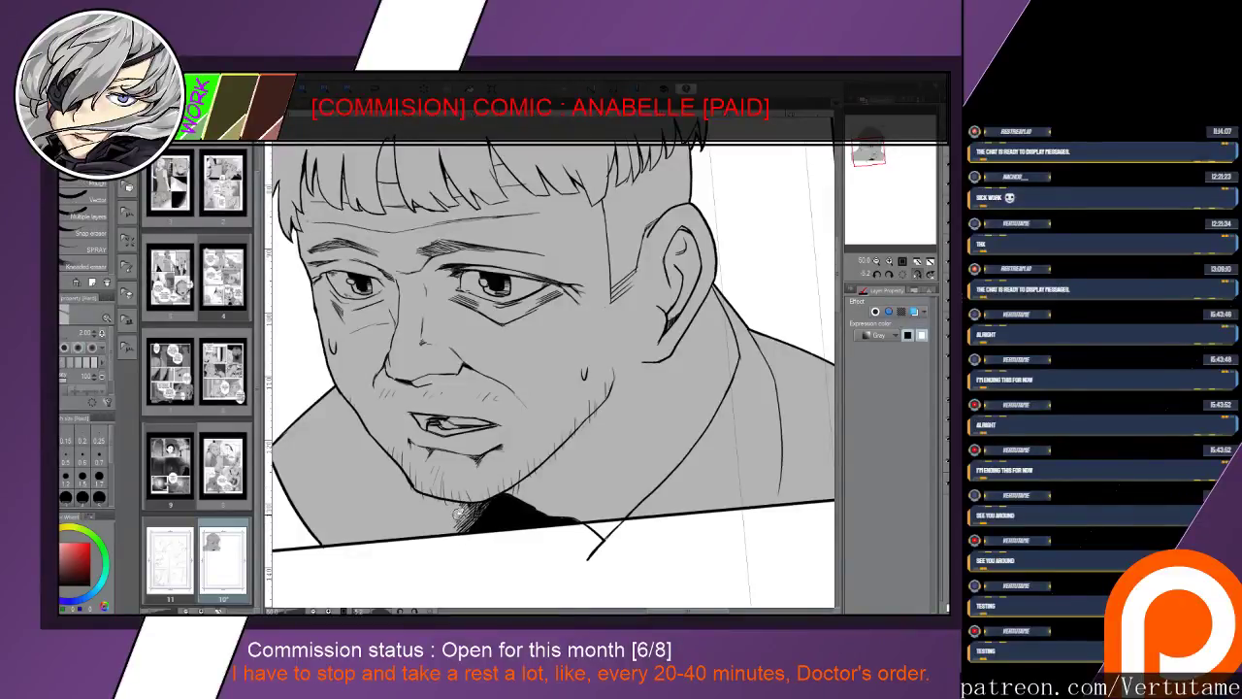
mouse_move(477, 506)
left_mouse_down()
mouse_move(452, 532)
mouse_move(464, 530)
left_mouse_up()
Soften the edge of the chin shadow with a diagonal-line brush and refine it with eraser and pen strokes
key("p")
key("b")
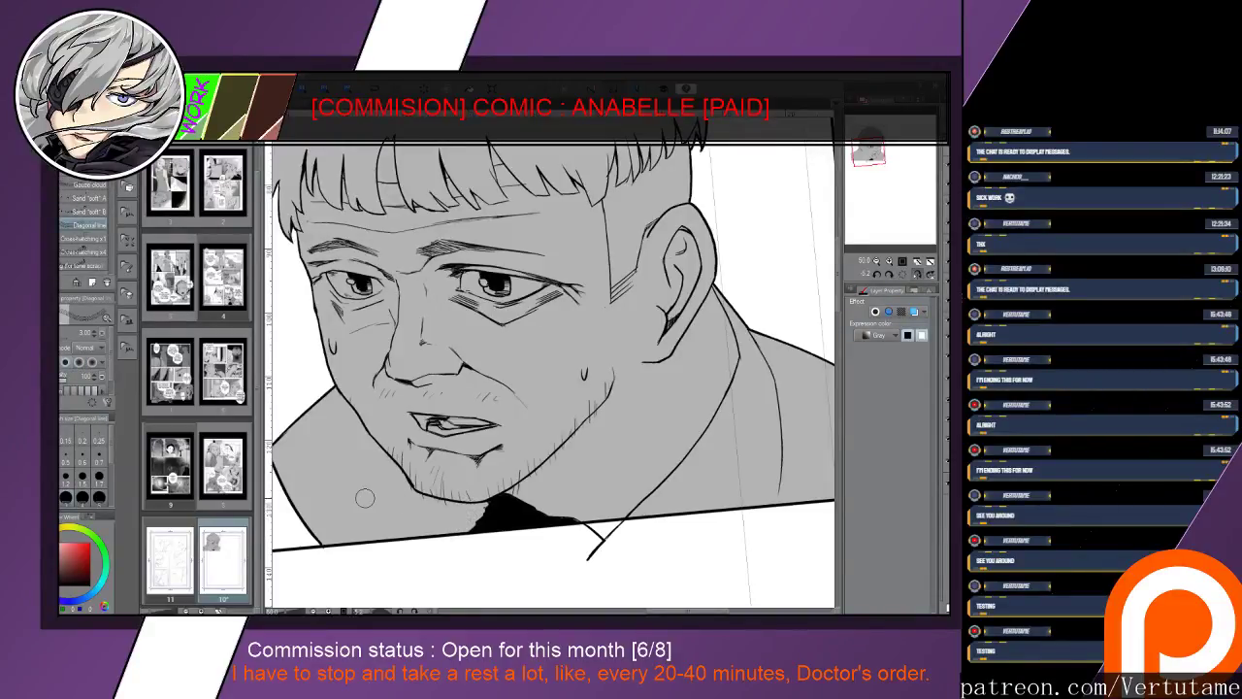
left_click_drag(458, 499, 456, 532)
mouse_move(476, 520)
left_mouse_down()
mouse_move(464, 540)
mouse_move(472, 533)
left_mouse_up()
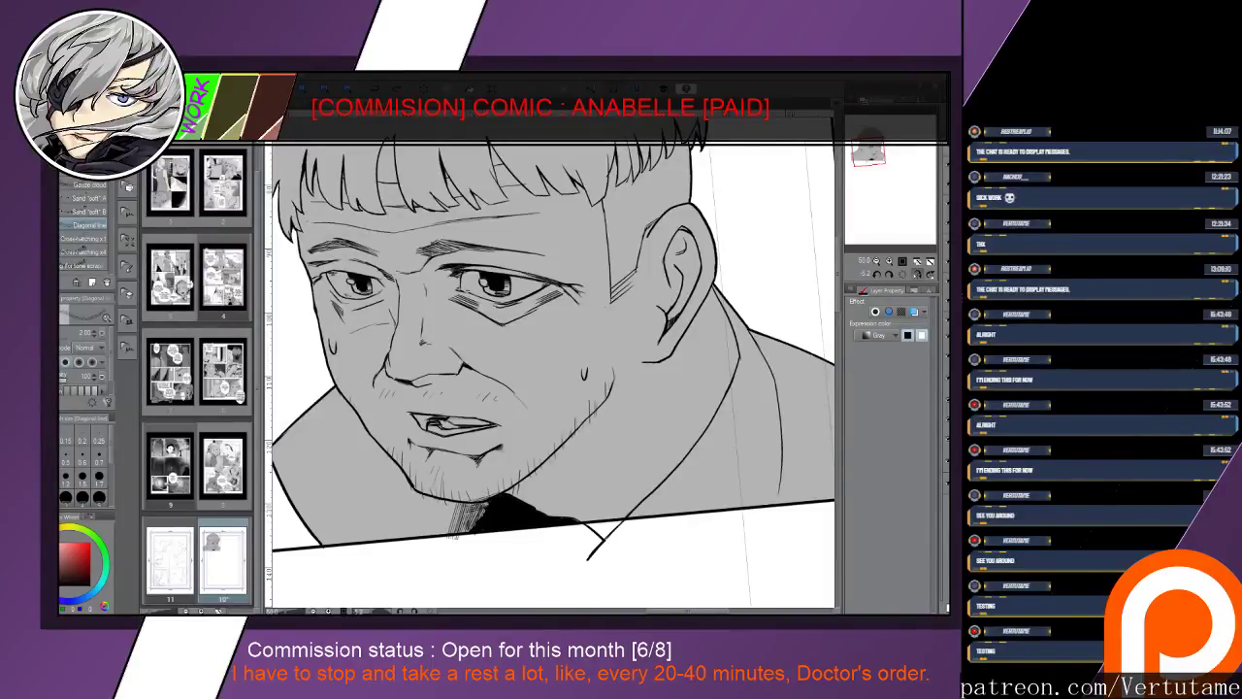
mouse_move(475, 519)
left_mouse_down()
mouse_move(472, 544)
mouse_move(449, 539)
left_mouse_up()
key("e")
key("p")
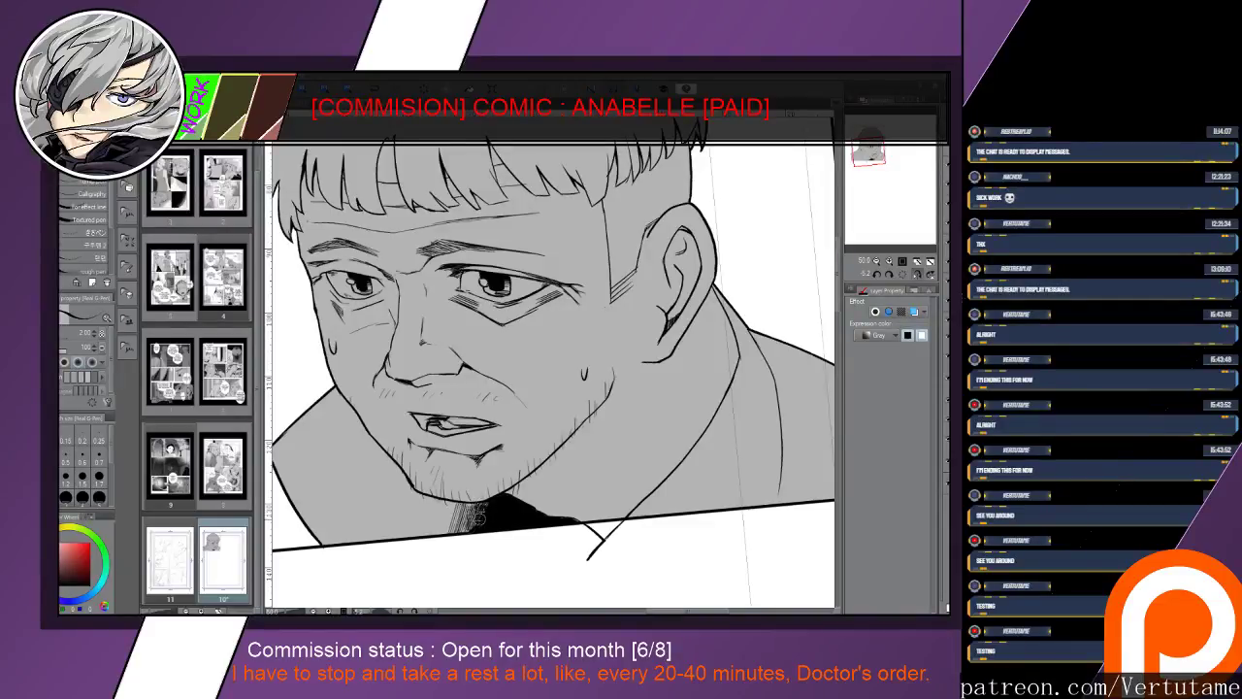
left_click_drag(473, 525, 448, 540)
Flip the canvas, ink a crease down the neck and hatch along the neckline from below the ear to the panel border
key("h")
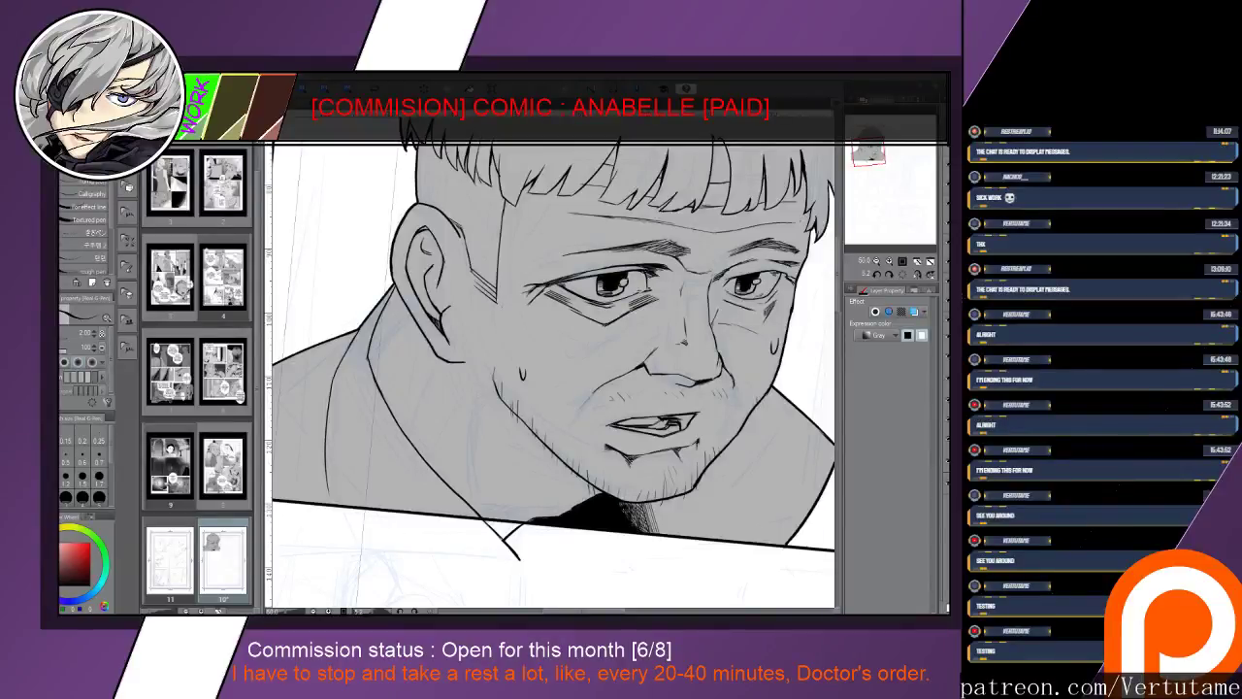
left_click_drag(490, 393, 468, 505)
left_click_drag(404, 431, 480, 501)
left_click_drag(437, 465, 490, 504)
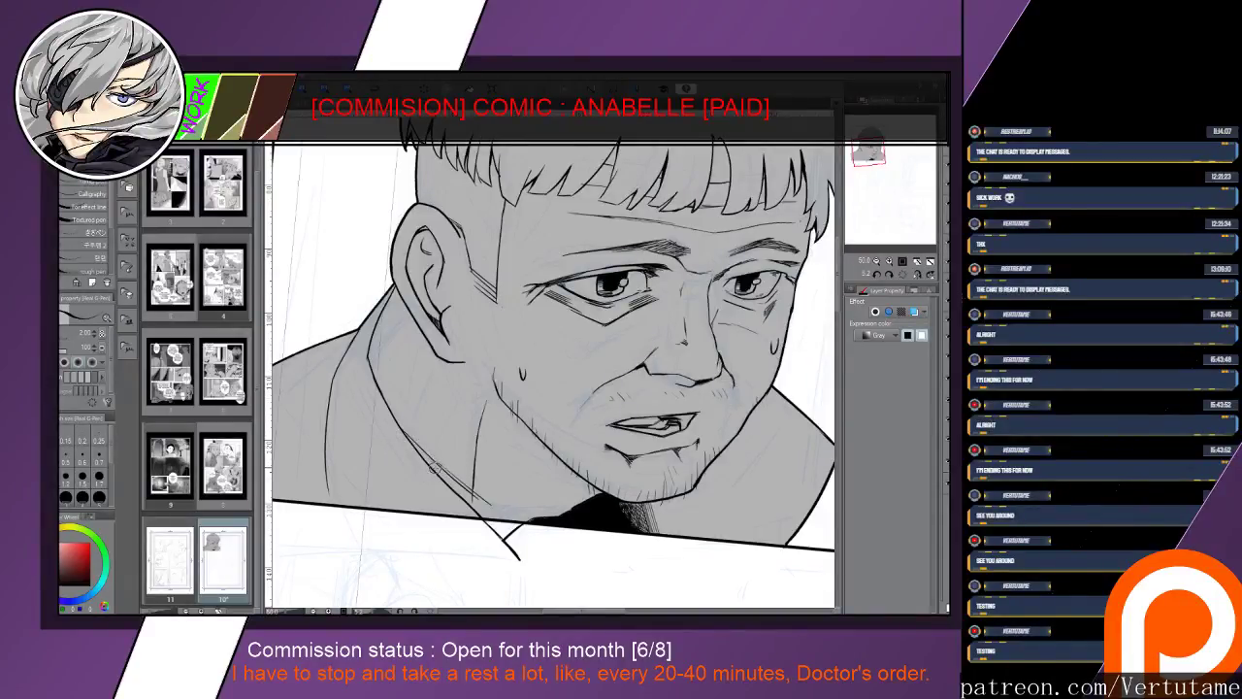
left_click_drag(408, 439, 485, 510)
mouse_move(427, 462)
left_mouse_down()
mouse_move(506, 521)
mouse_move(521, 525)
left_mouse_up()
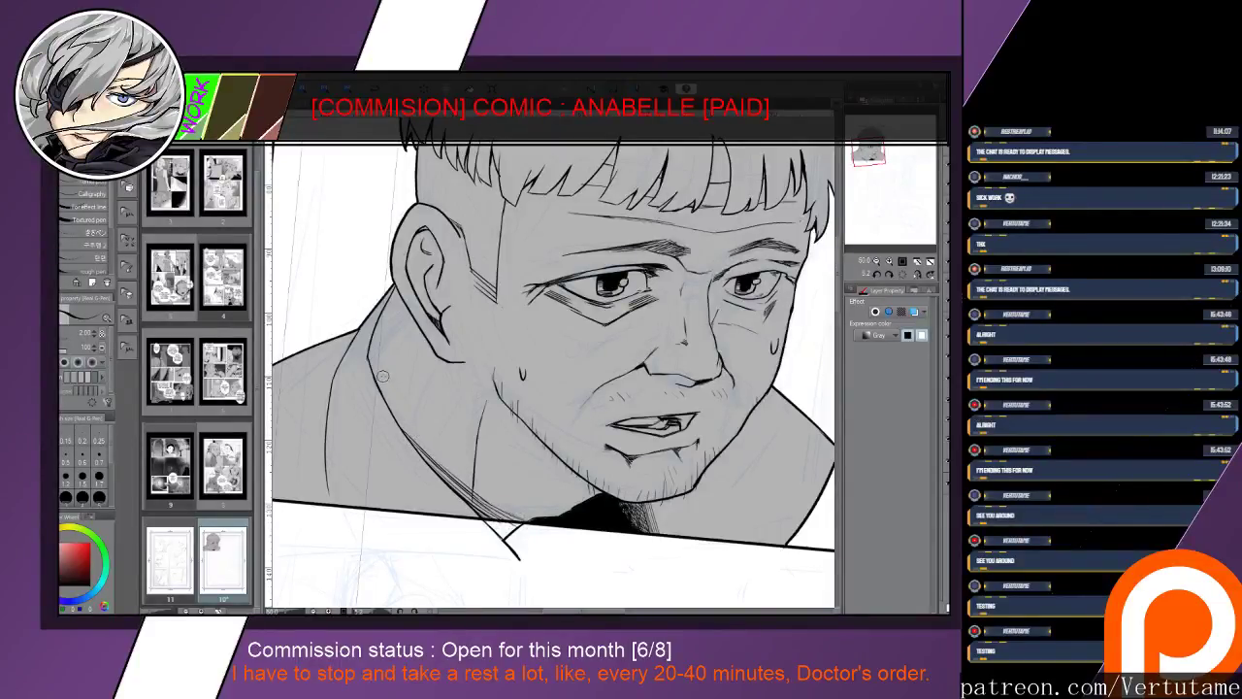
left_click_drag(380, 346, 391, 399)
left_click_drag(377, 353, 390, 397)
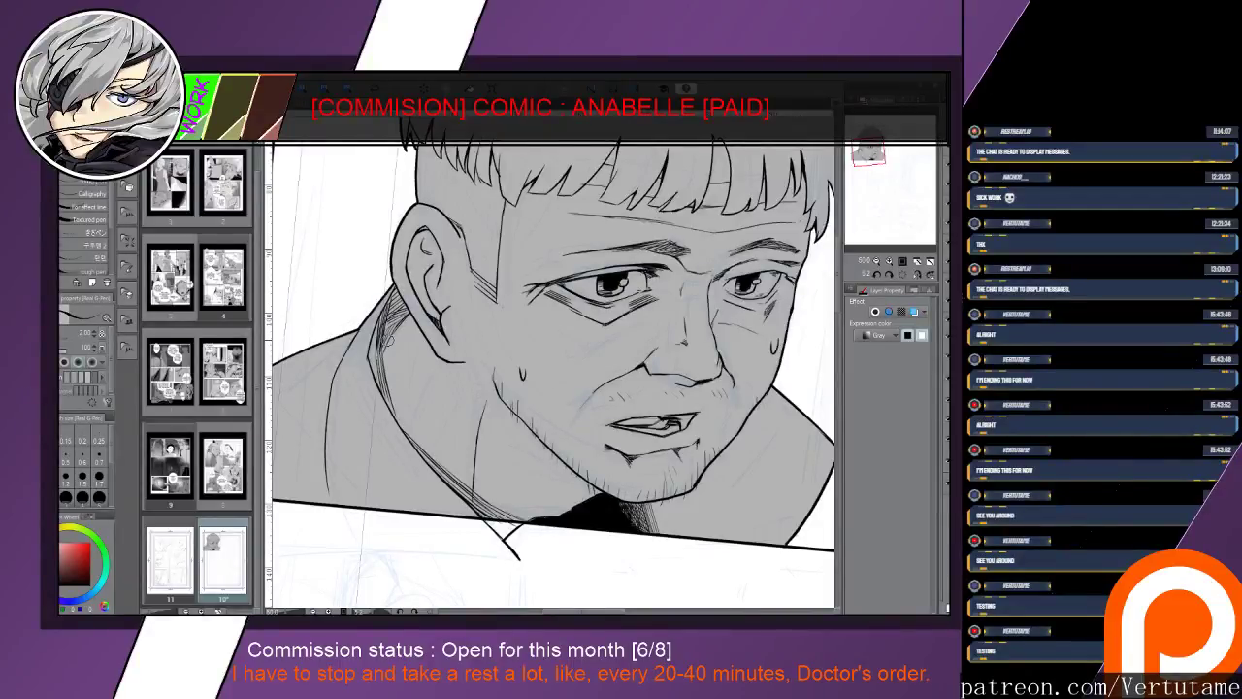
Fill the narrow gap in the neckline below the ear with black and thicken the line downward with tapered strokes
key("g")
key("g")
left_click(375, 359)
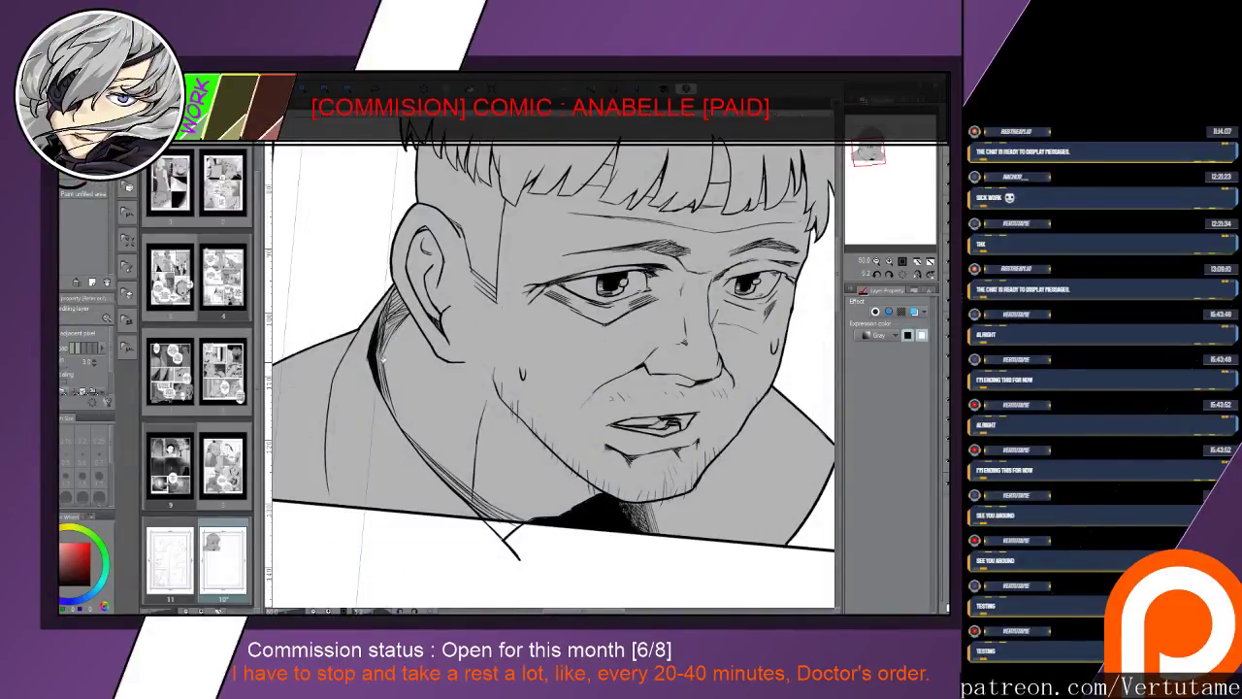
key("p")
left_click_drag(376, 373, 411, 441)
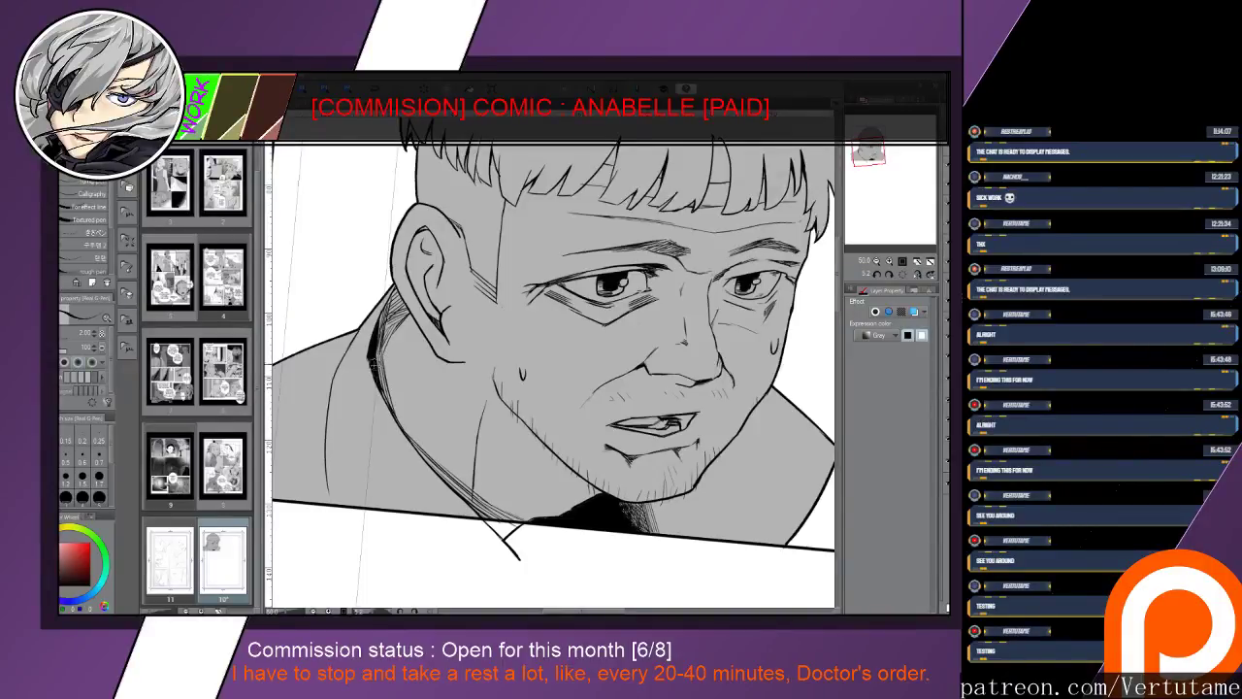
left_click_drag(373, 365, 406, 435)
left_click_drag(382, 388, 429, 465)
left_click_drag(380, 353, 390, 403)
key("e")
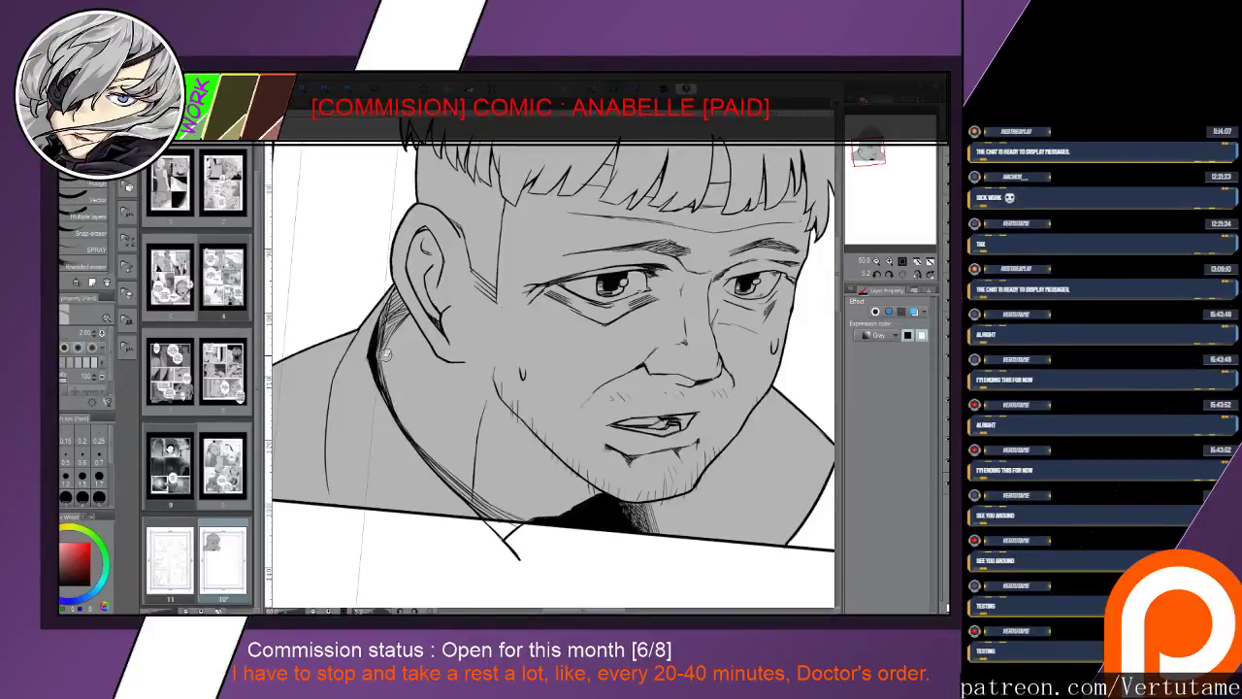
key("p")
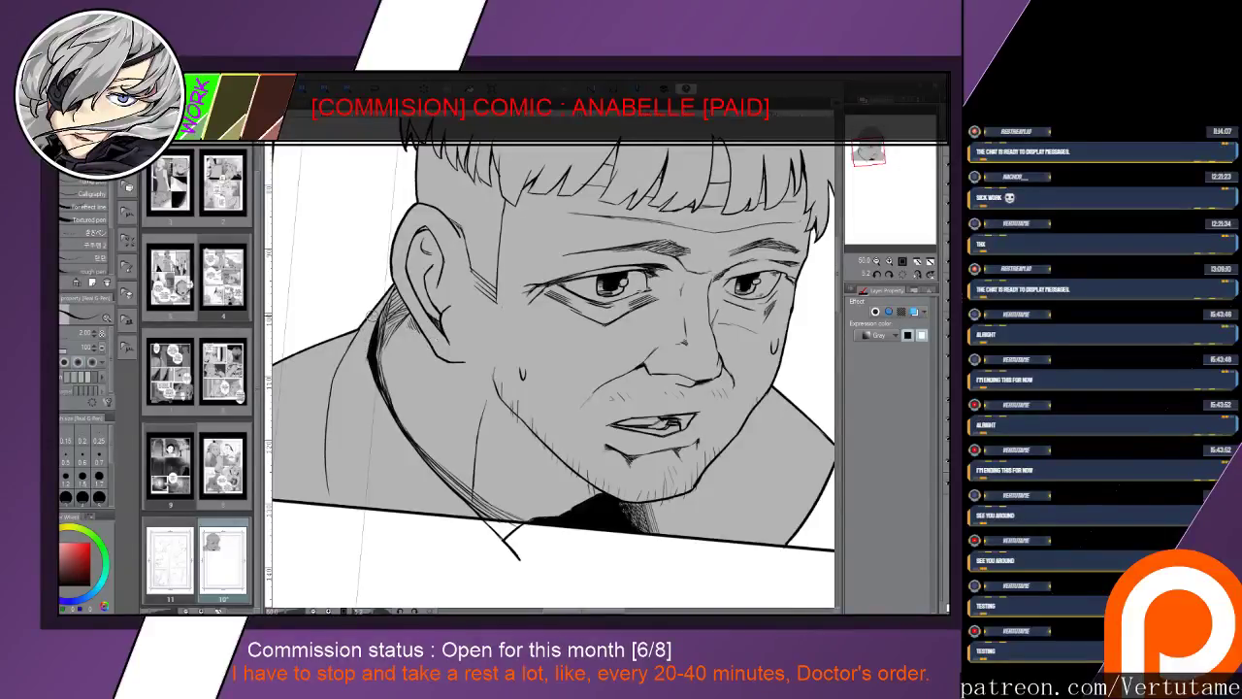
Hatch the clothing beside the collar, the shoulder fold and the area along the lower panel border
left_click_drag(376, 310, 350, 365)
key("e")
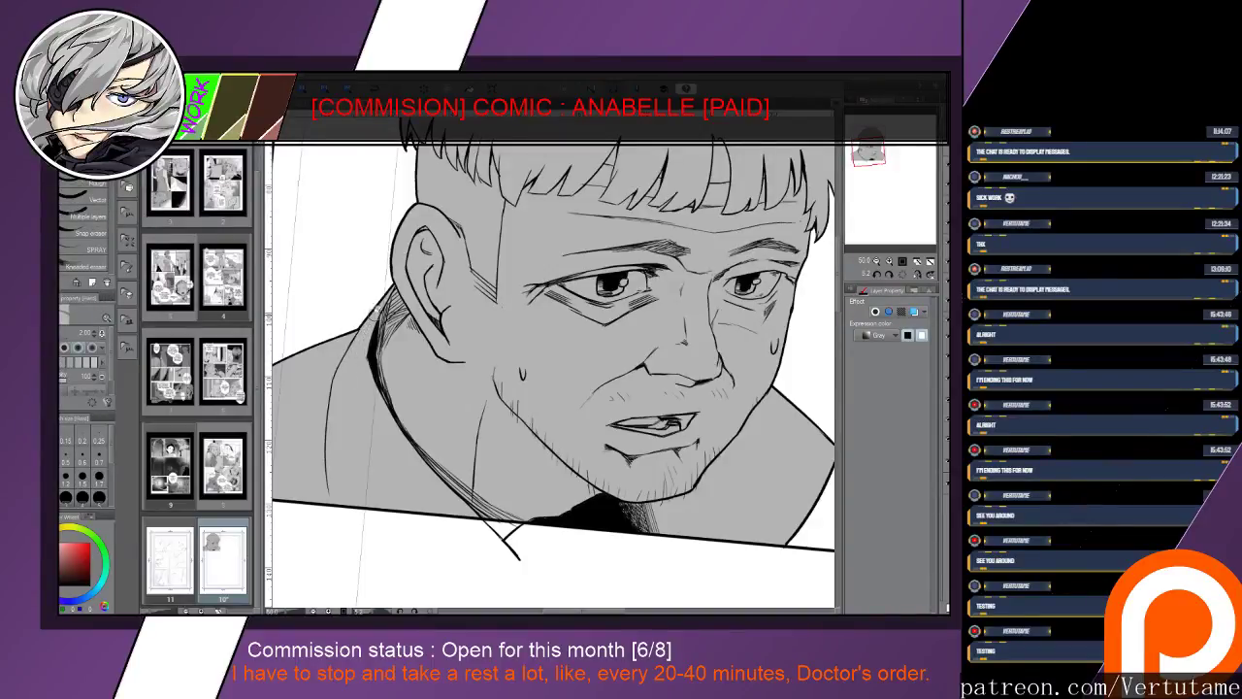
key("p")
left_click_drag(367, 317, 359, 358)
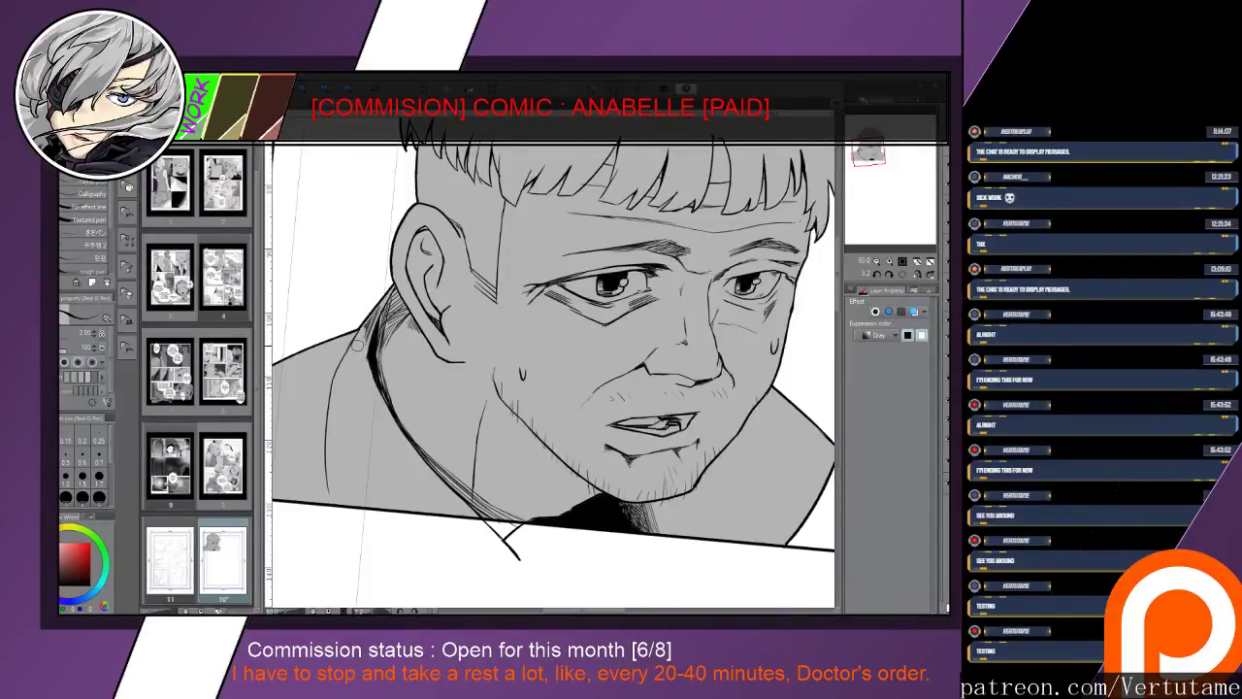
mouse_move(401, 501)
left_mouse_down()
mouse_move(474, 527)
mouse_move(703, 509)
left_mouse_up()
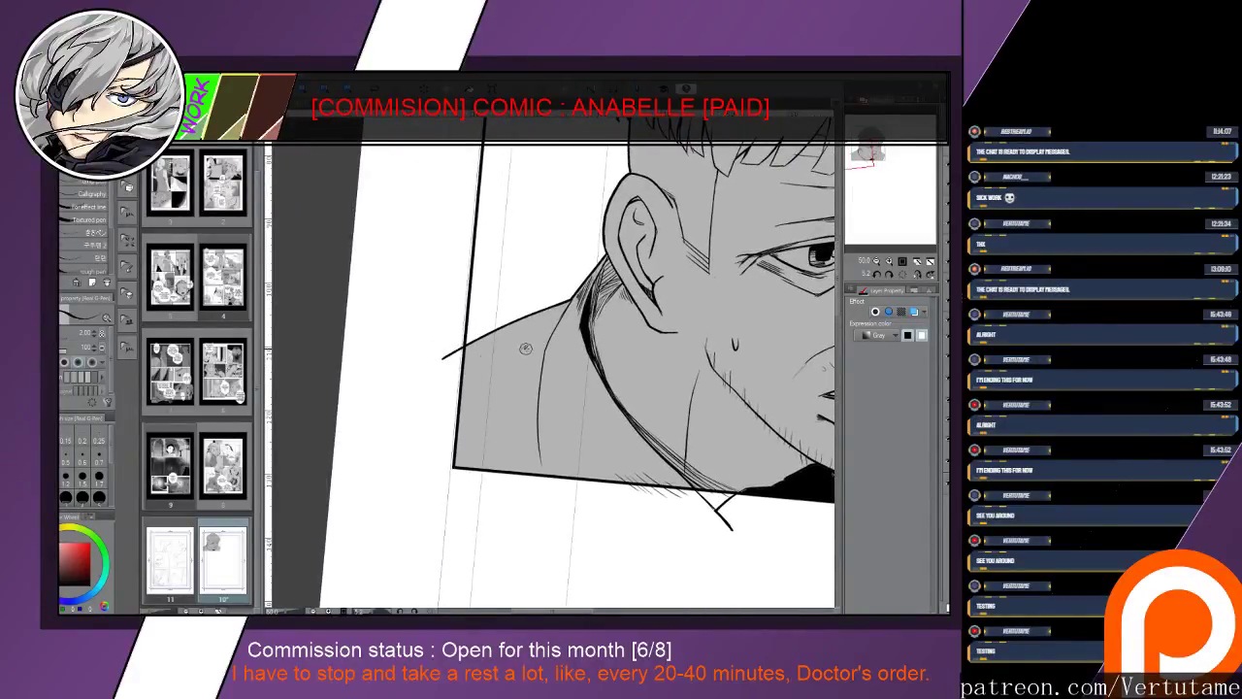
mouse_move(528, 344)
left_mouse_down()
mouse_move(540, 357)
mouse_move(260, 328)
mouse_move(375, 347)
left_mouse_up()
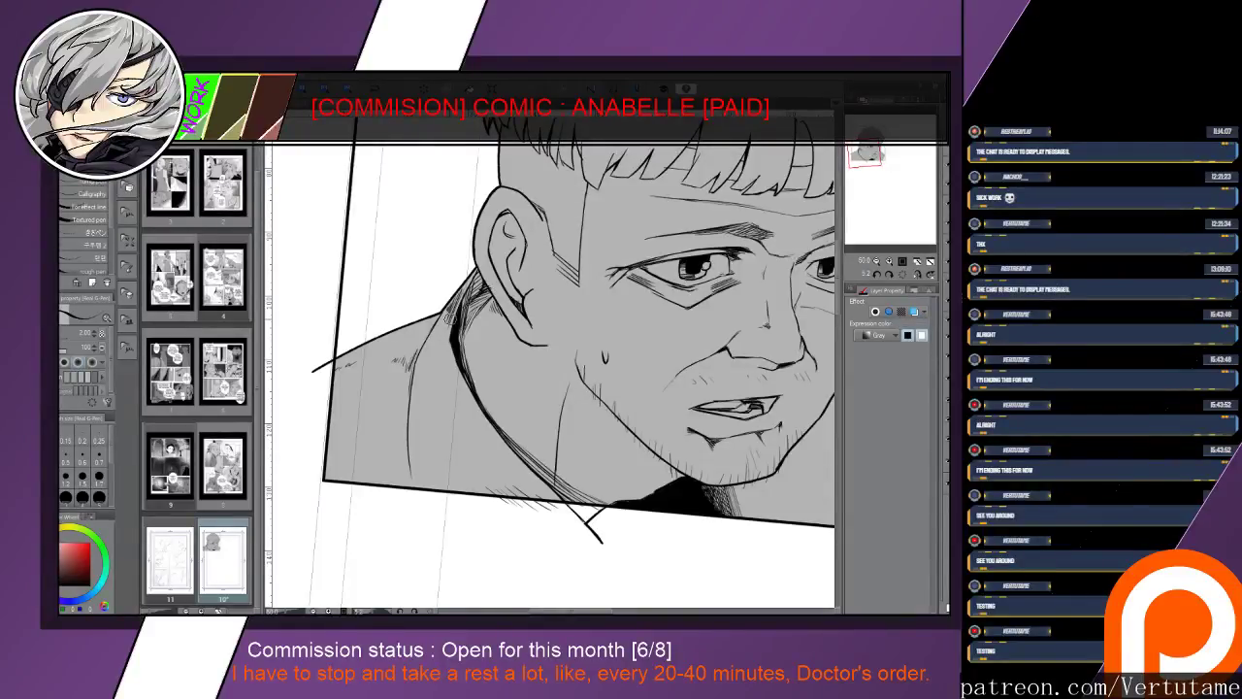
left_click_drag(543, 310, 451, 274)
Flip the canvas back and hatch the shadow under the jawline down to the black chin shadow
key("h")
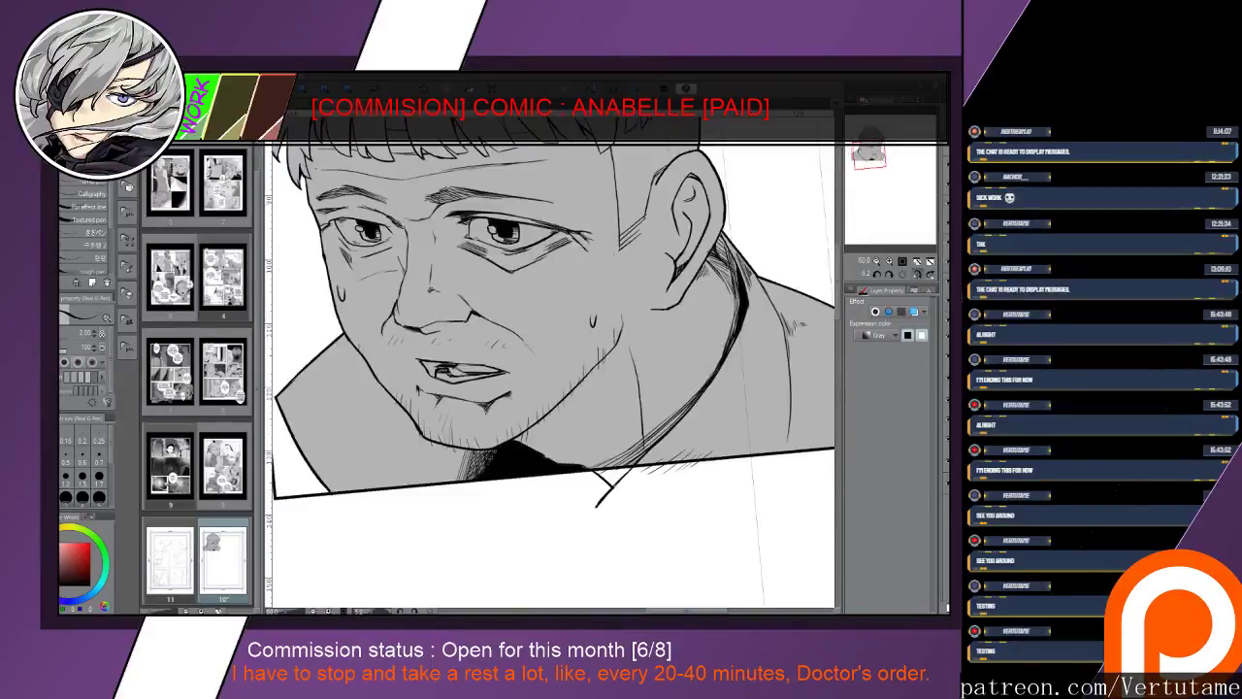
left_click_drag(607, 356, 562, 402)
mouse_move(570, 395)
left_mouse_down()
mouse_move(530, 429)
mouse_move(541, 423)
left_mouse_up()
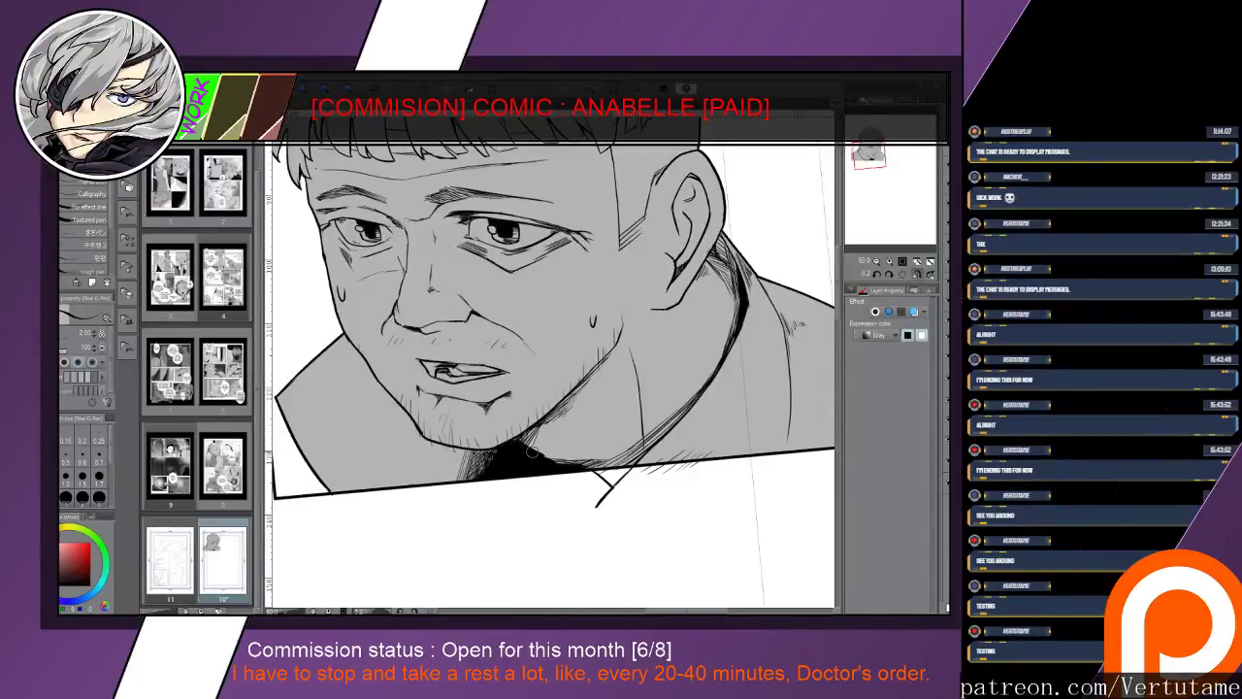
left_click_drag(531, 452, 632, 435)
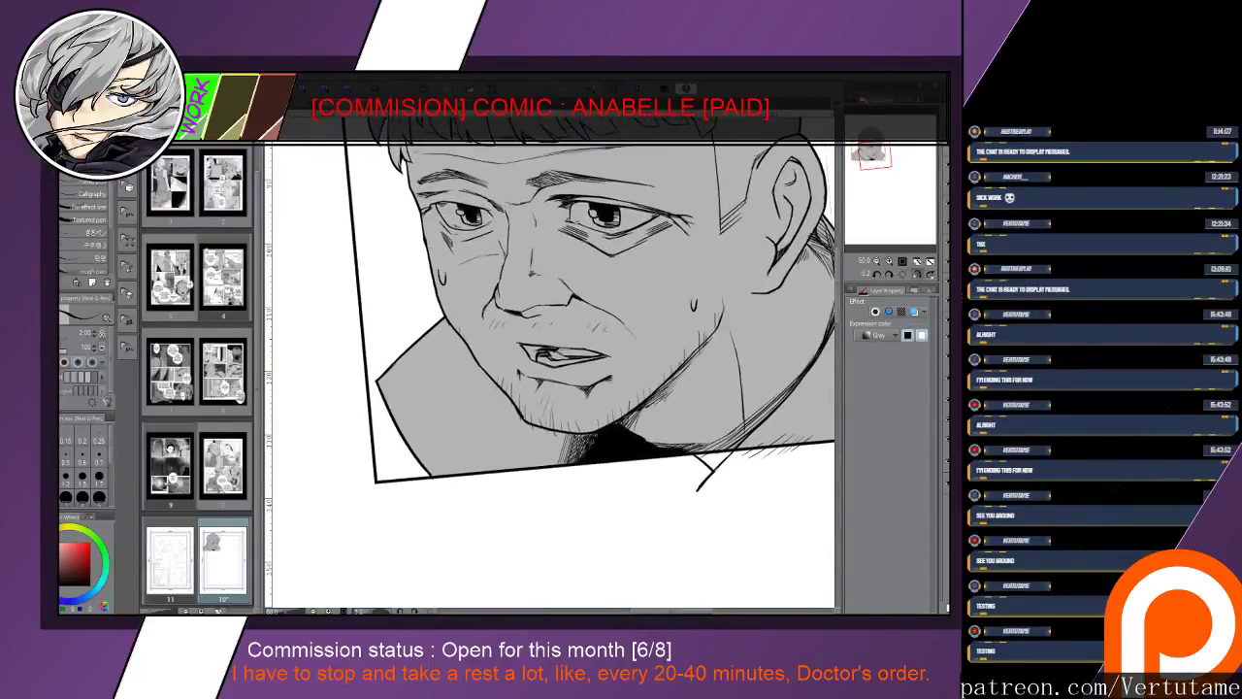
mouse_move(535, 434)
left_mouse_down()
mouse_move(476, 433)
mouse_move(388, 475)
mouse_move(403, 513)
left_mouse_up()
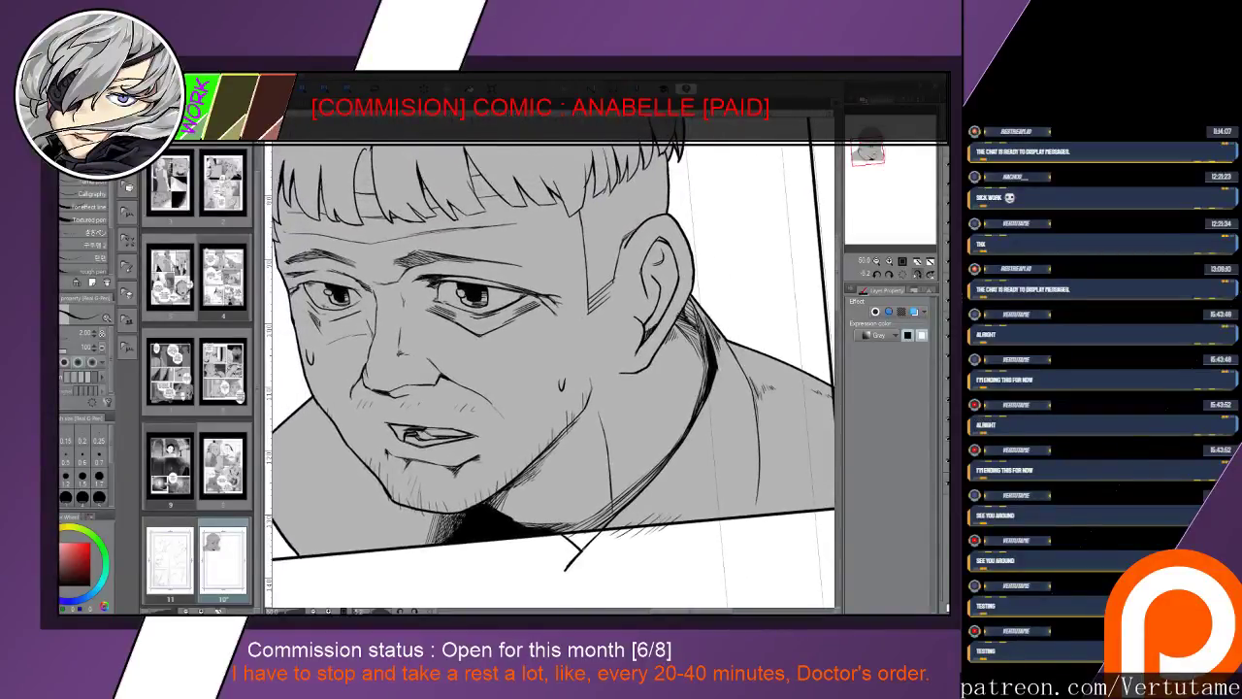
Fill the short hair above the ear with black and convert its layer to a line screentone at angle 0
key("g")
left_click(614, 221)
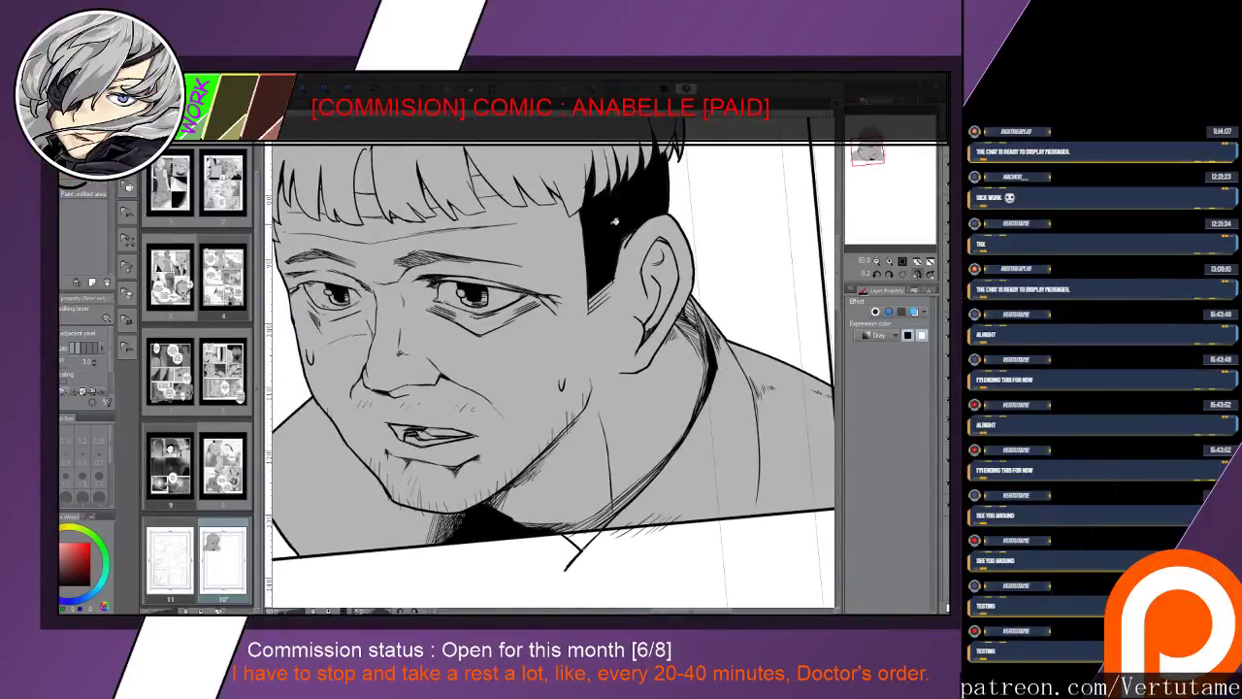
left_click(901, 312)
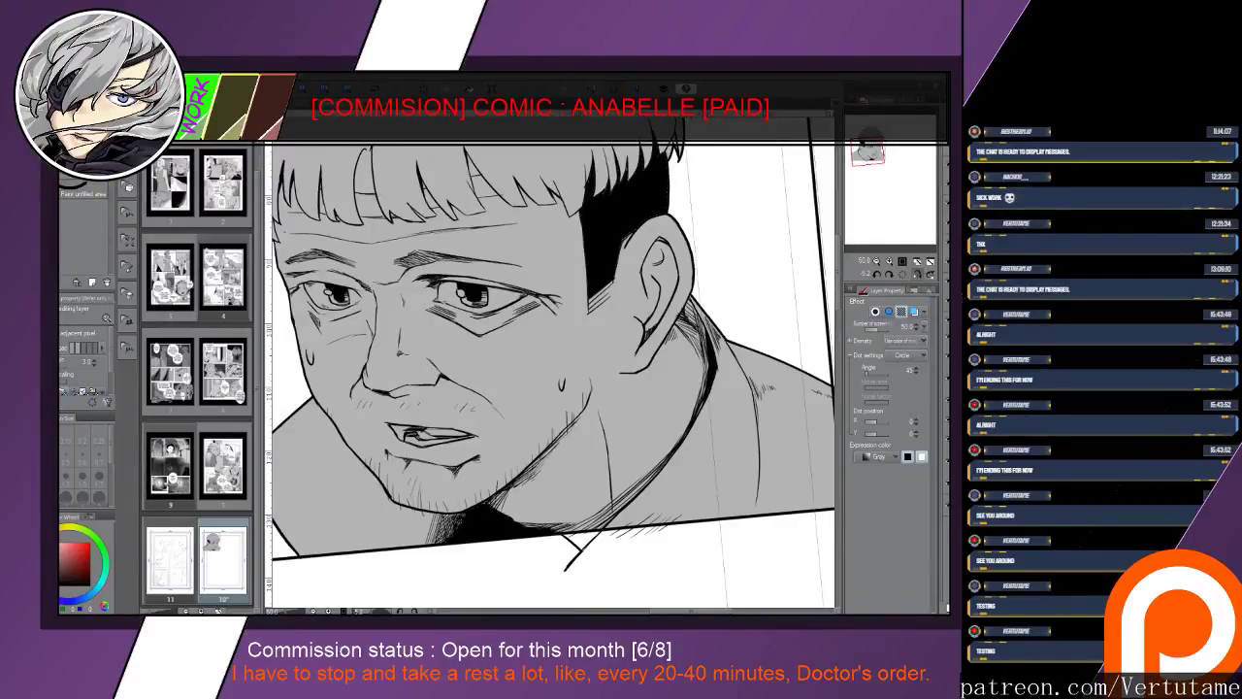
left_click(902, 399)
left_click_drag(525, 487, 582, 456)
scroll(582, 456, "down", 1)
scroll(553, 436, "down", 1)
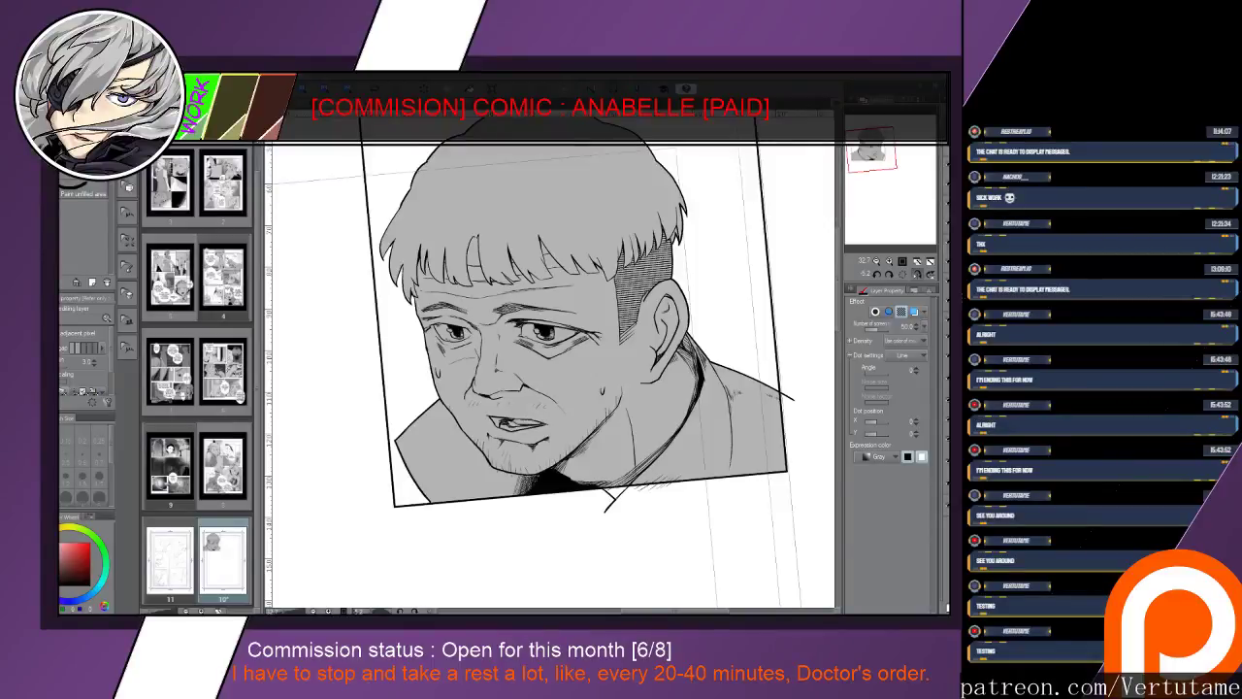
Return to the line art layer, blacken the narrow gap between two fringe locks and tidy its tip
key("alt+bracketleft")
left_click_drag(543, 369, 655, 459)
scroll(621, 388, "up", 1)
left_click_drag(621, 388, 593, 406)
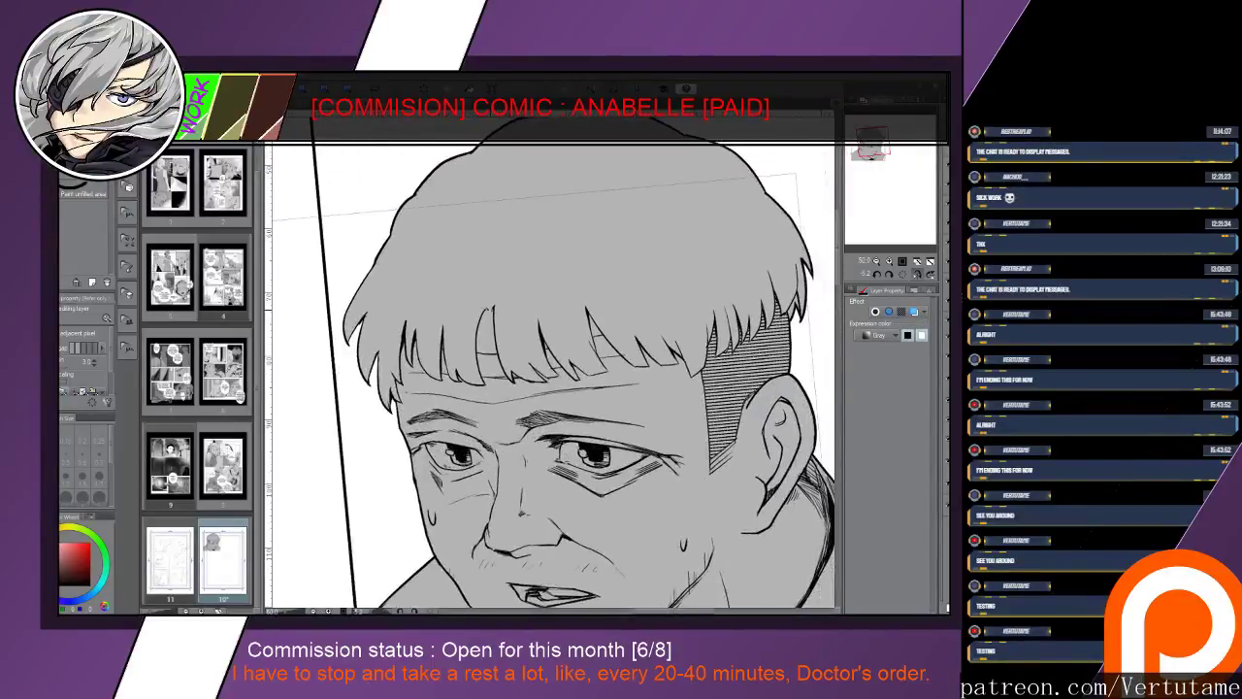
key("p")
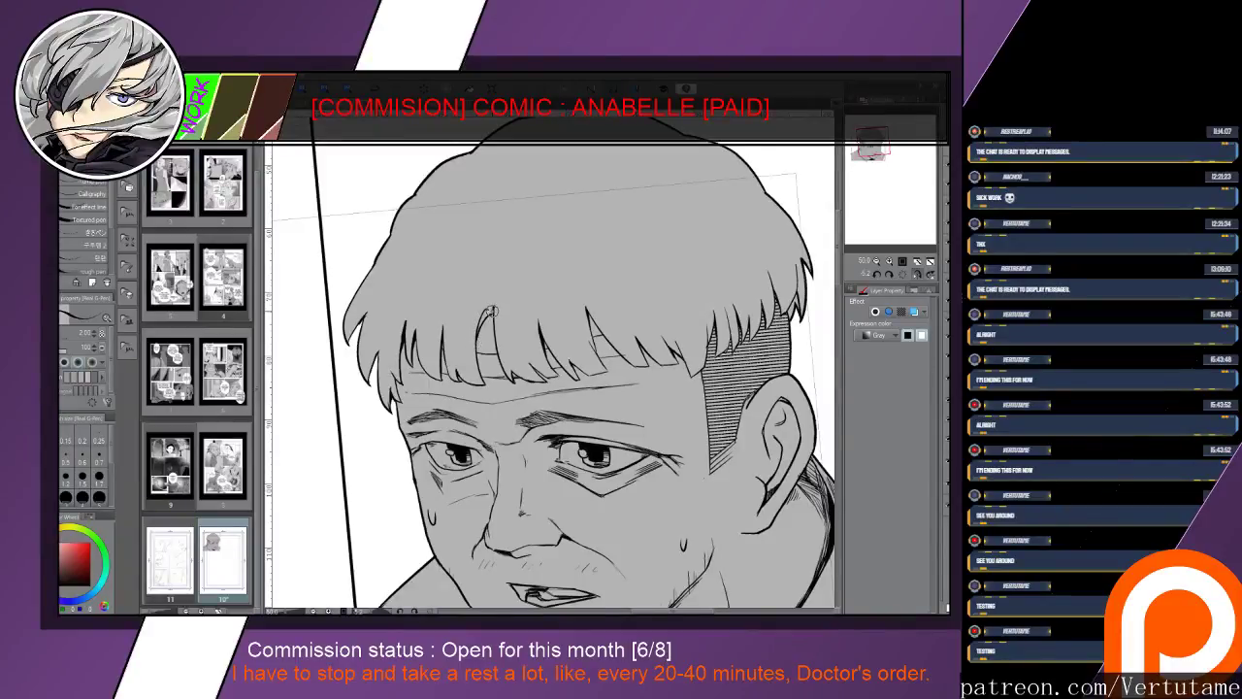
key("e")
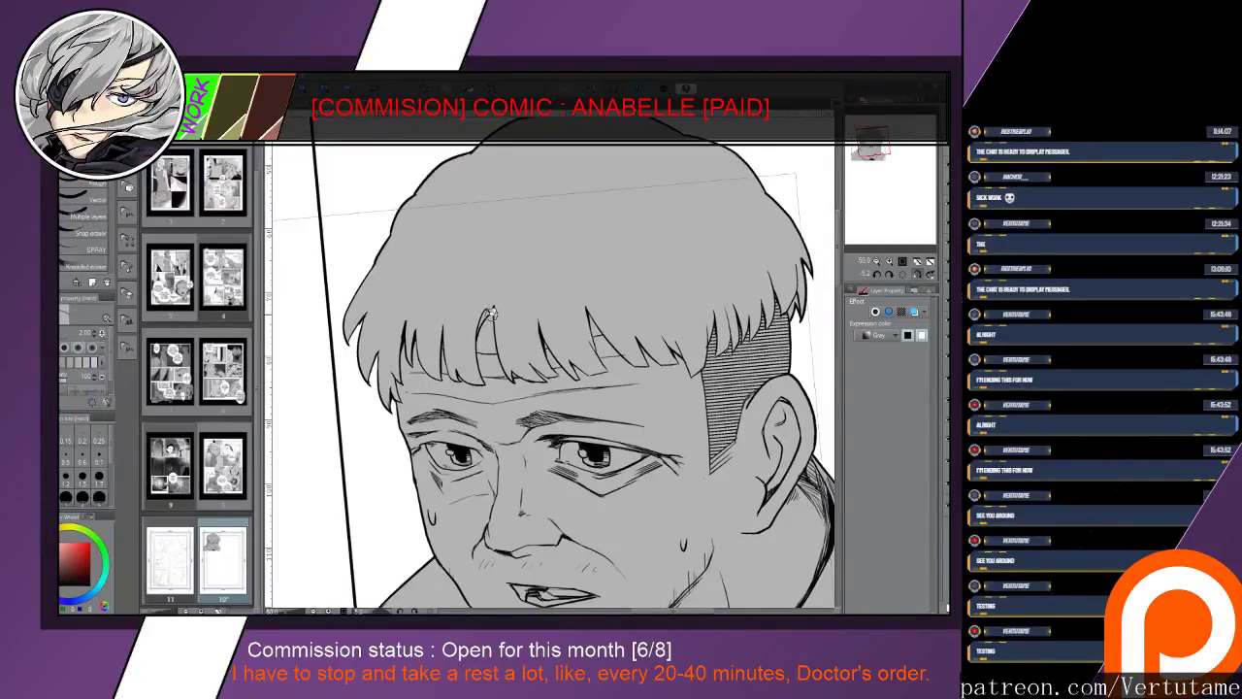
key("g")
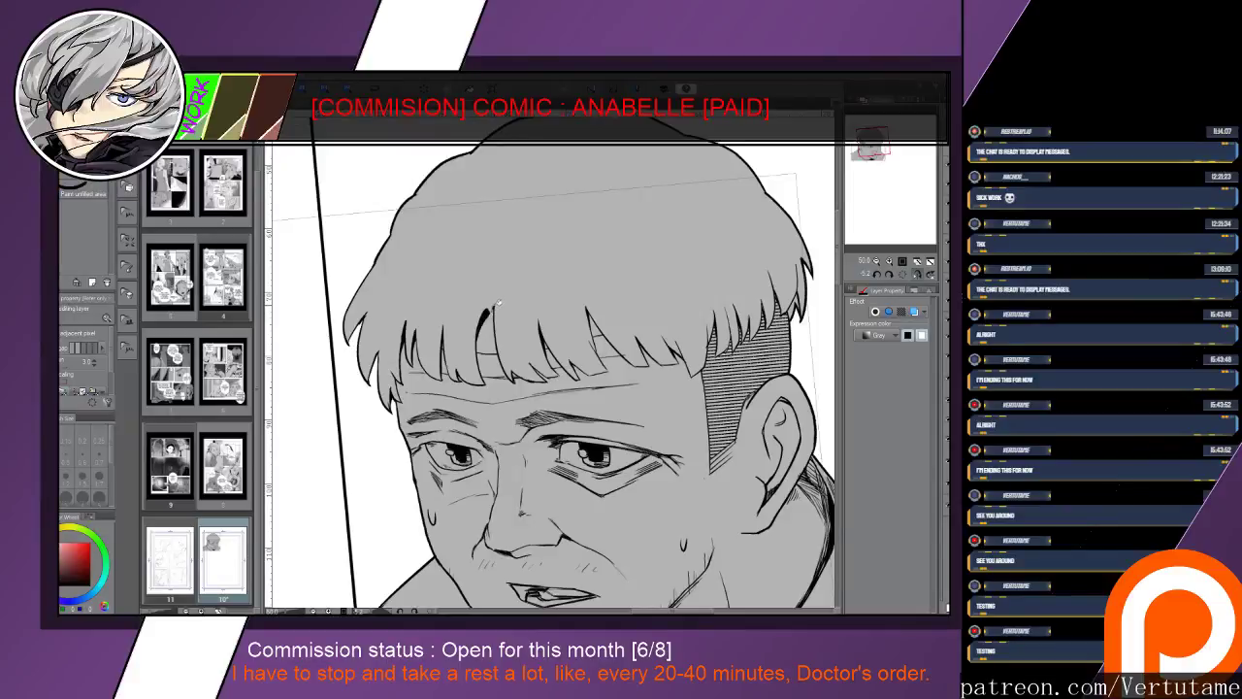
key("p")
key("e")
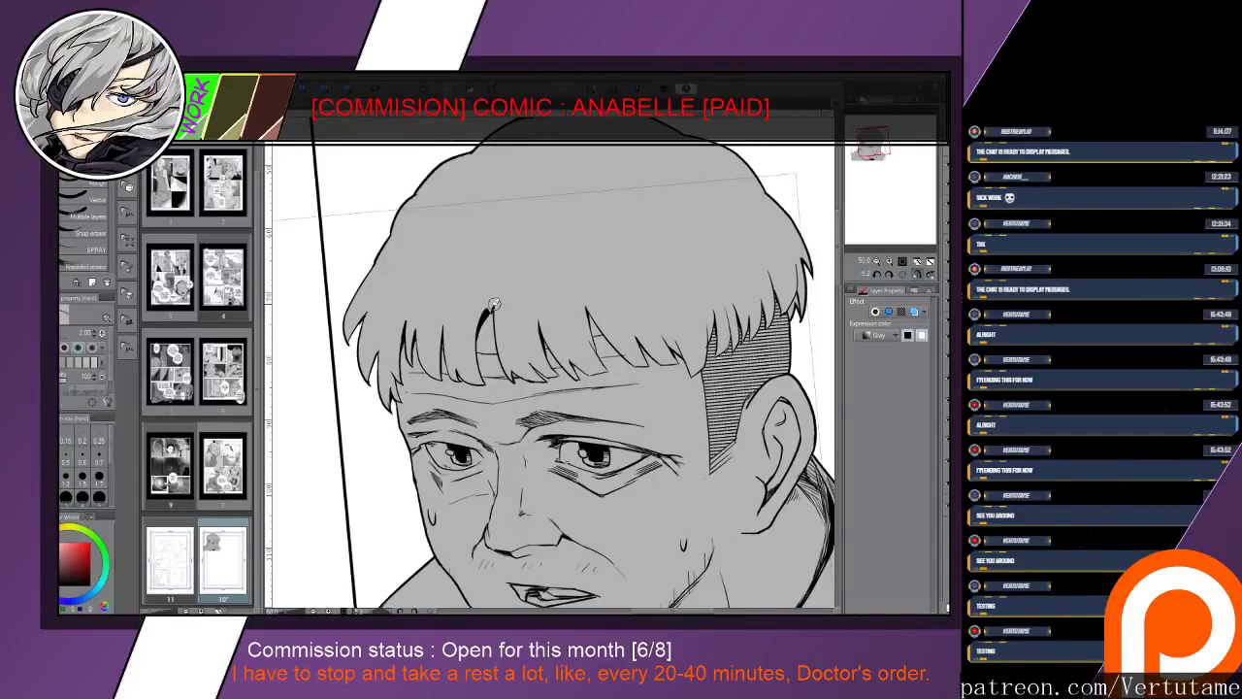
key("p")
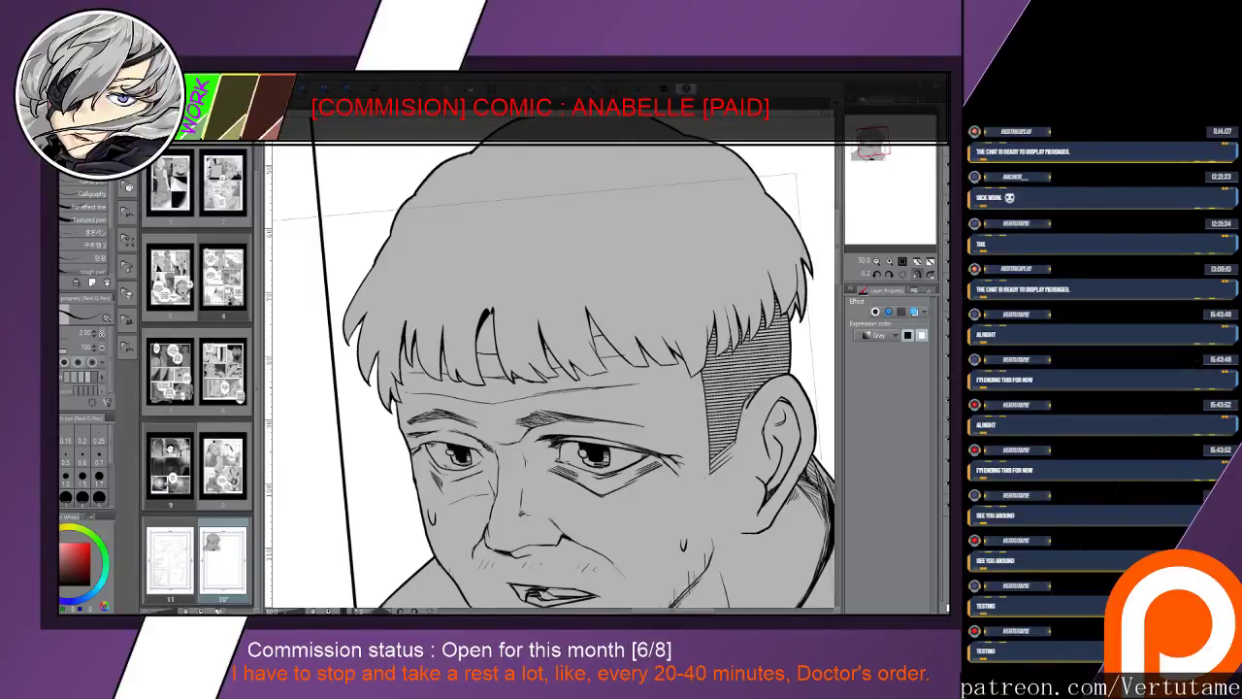
Enlarge the pen and paint a small white catchlight in each iris, redoing the first attempts
key("e")
key("p")
key("x")
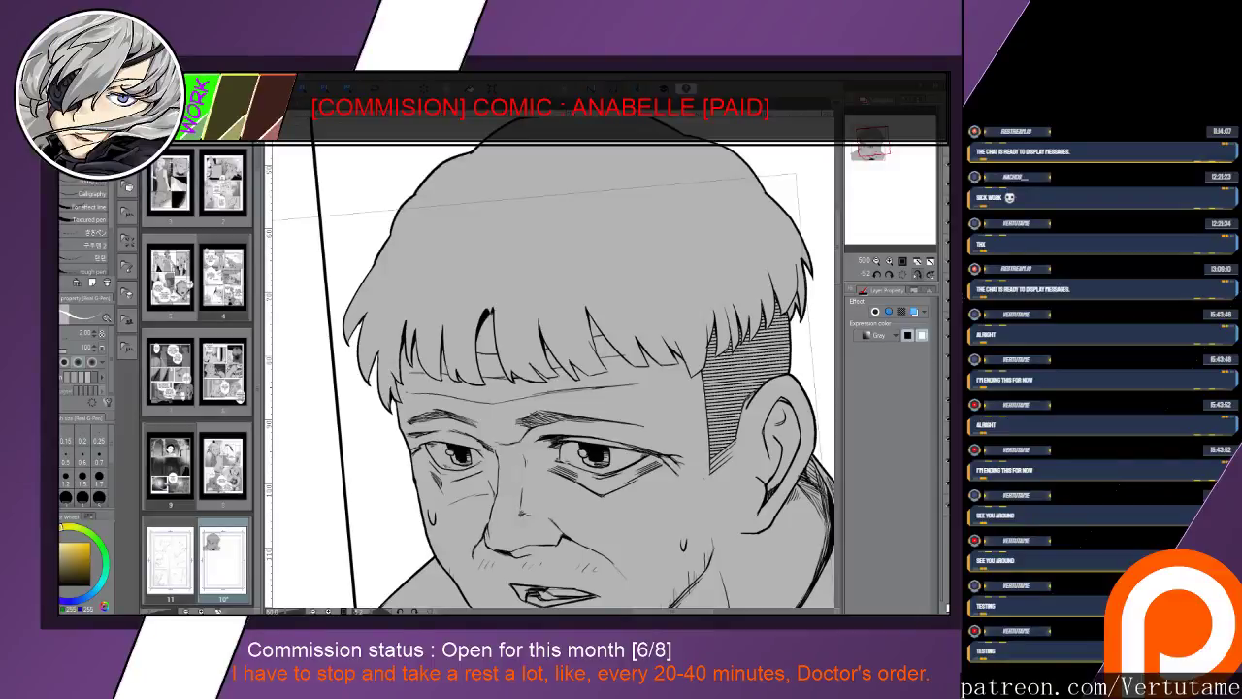
left_click_drag(553, 369, 651, 380)
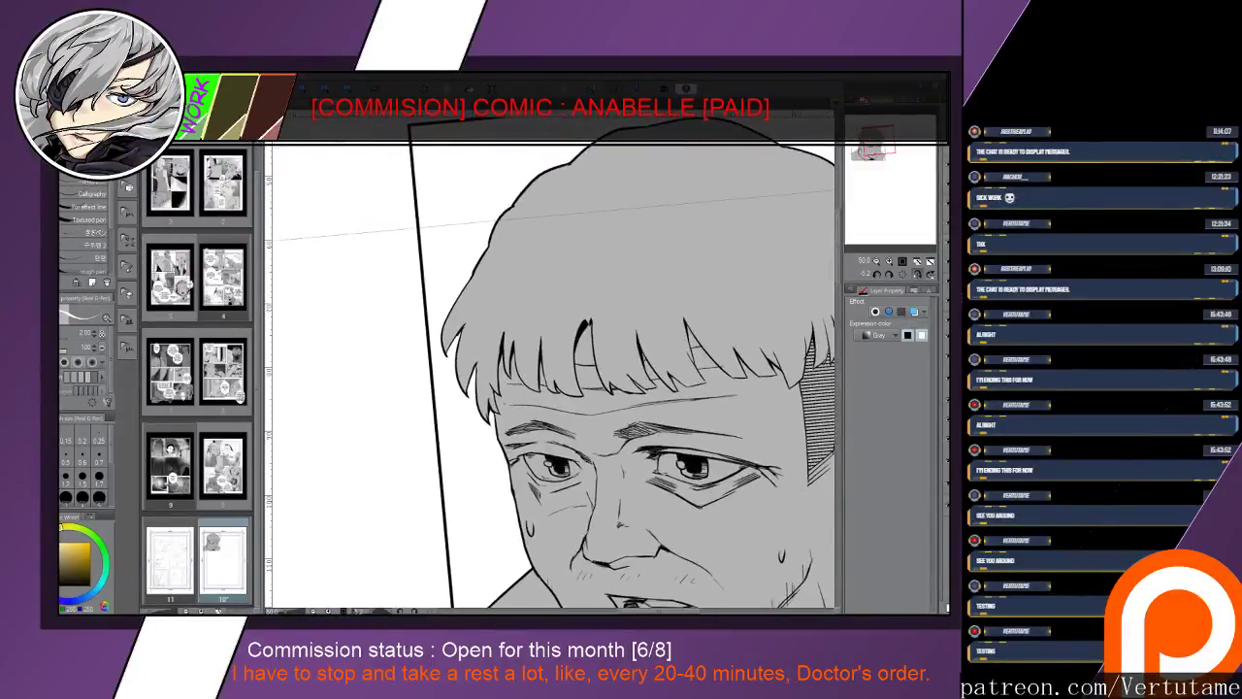
key("]")
key("]")
key("]")
left_click_drag(554, 362, 522, 293)
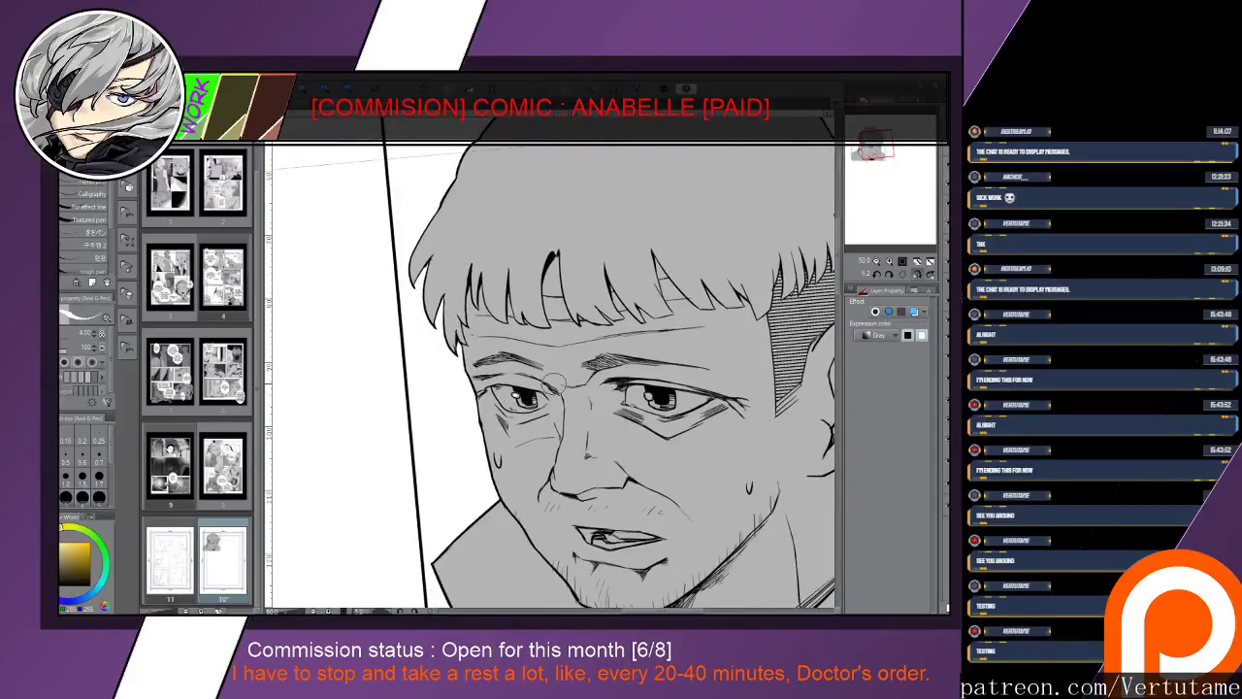
left_click_drag(646, 392, 652, 392)
left_click_drag(515, 394, 517, 397)
key("ctrl+z")
key("ctrl+z")
left_click_drag(501, 393, 510, 405)
left_click_drag(523, 380, 525, 426)
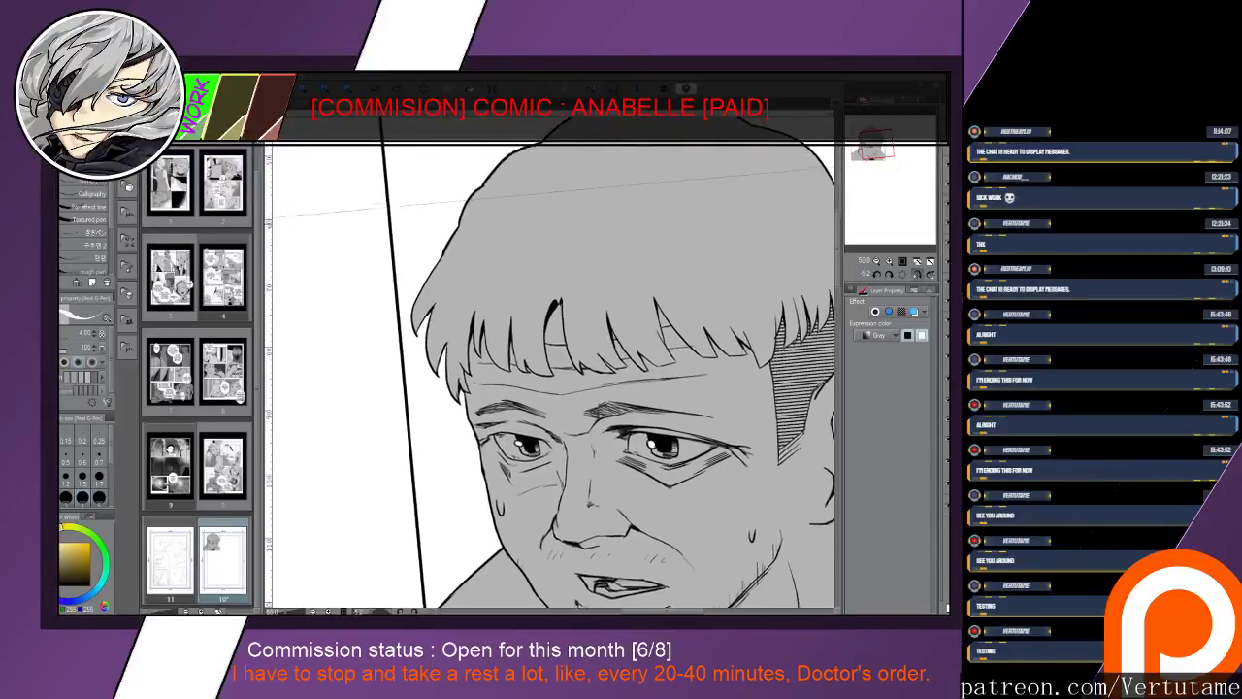
Paint a thin white highlight along the shadowed edge of the nose, from the inner eye corner to the nostril
scroll(525, 426, "down", 2)
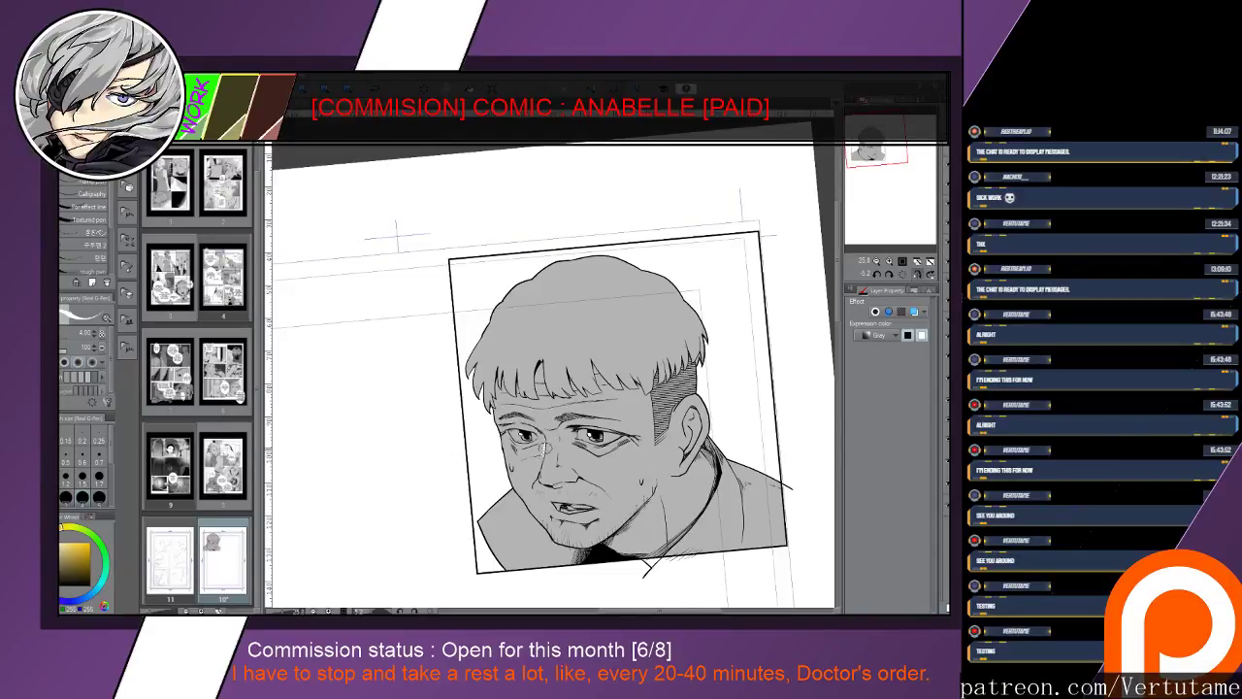
scroll(541, 431, "up", 3)
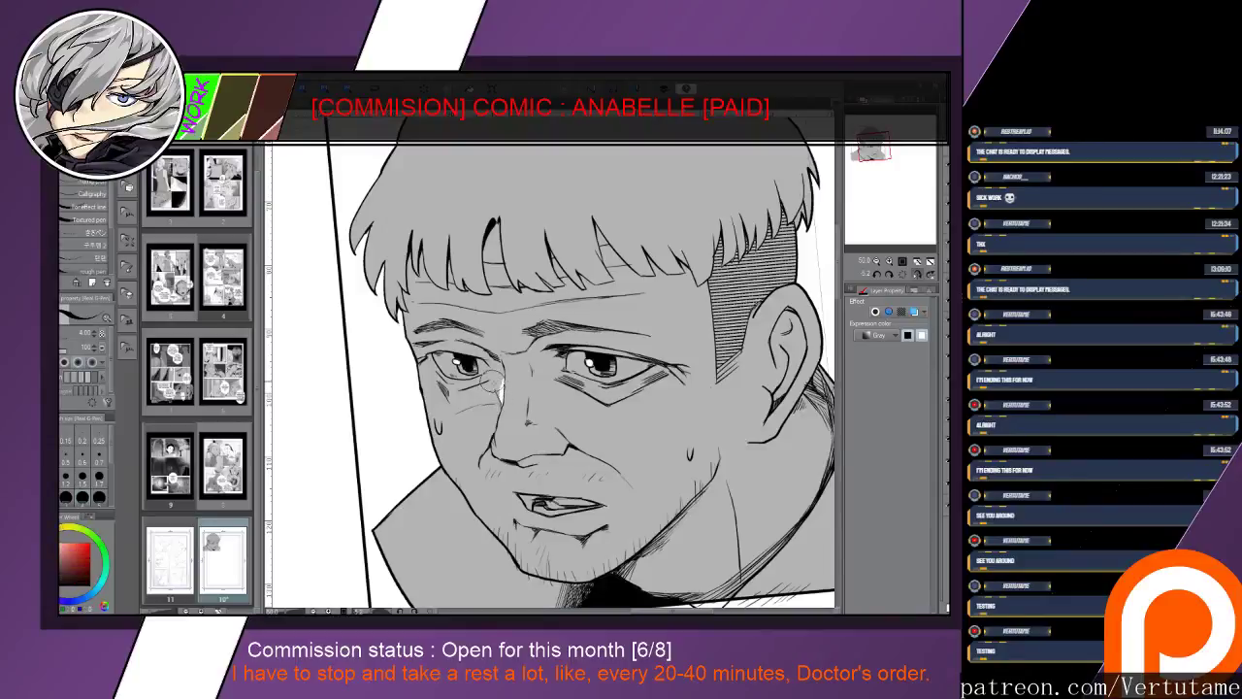
left_click_drag(496, 392, 504, 370)
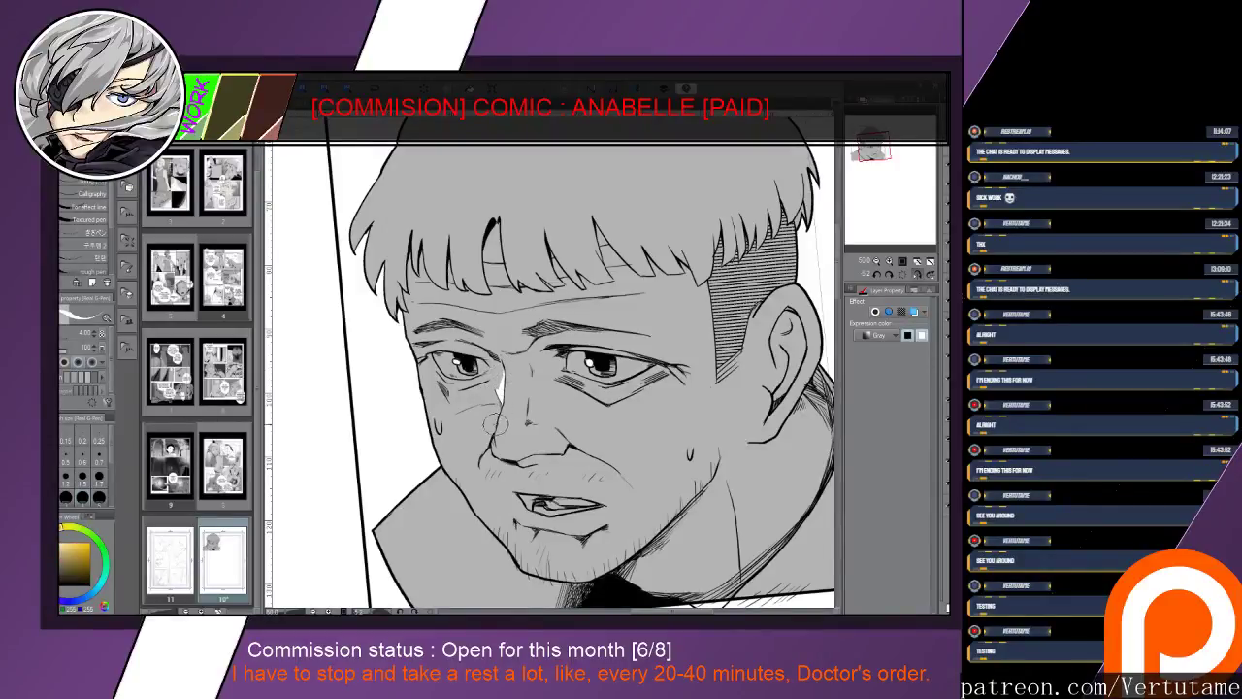
left_click_drag(494, 449, 499, 415)
Switch to black with a smaller pen and fill the dark corner inside the open mouth
key("x")
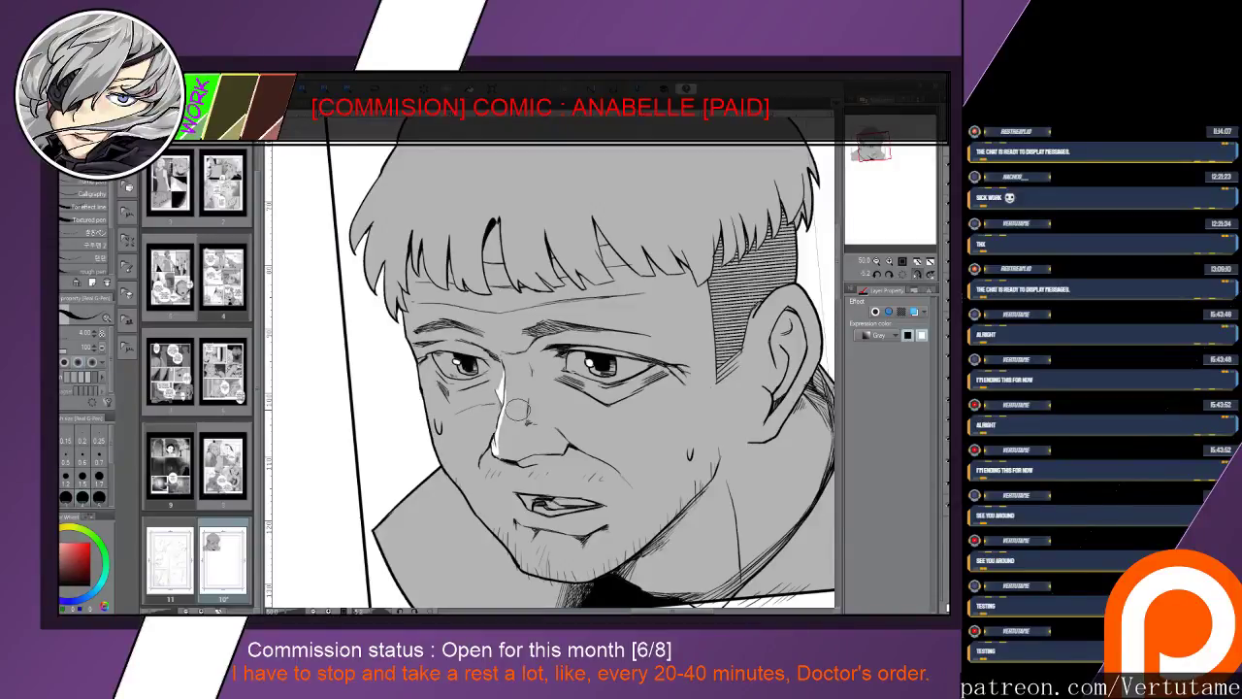
left_click_drag(518, 409, 553, 360)
left_click_drag(542, 444, 619, 413)
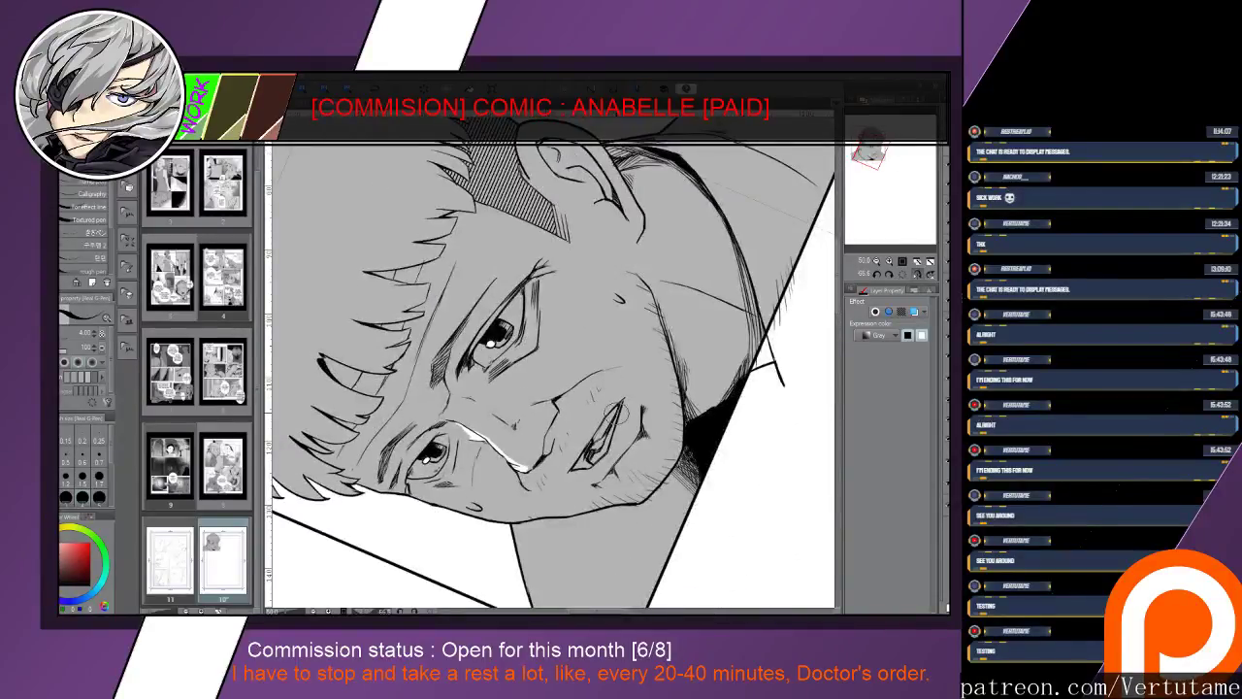
left_click(944, 437)
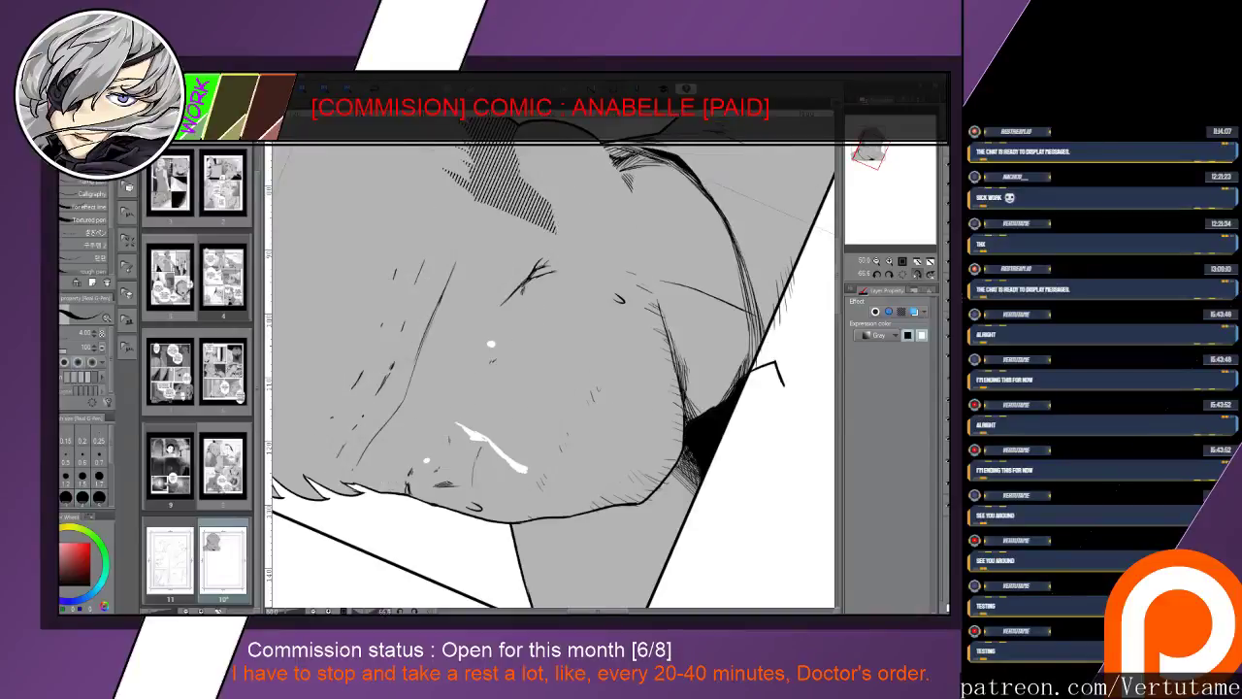
key("ctrl+z")
key("bracketleft")
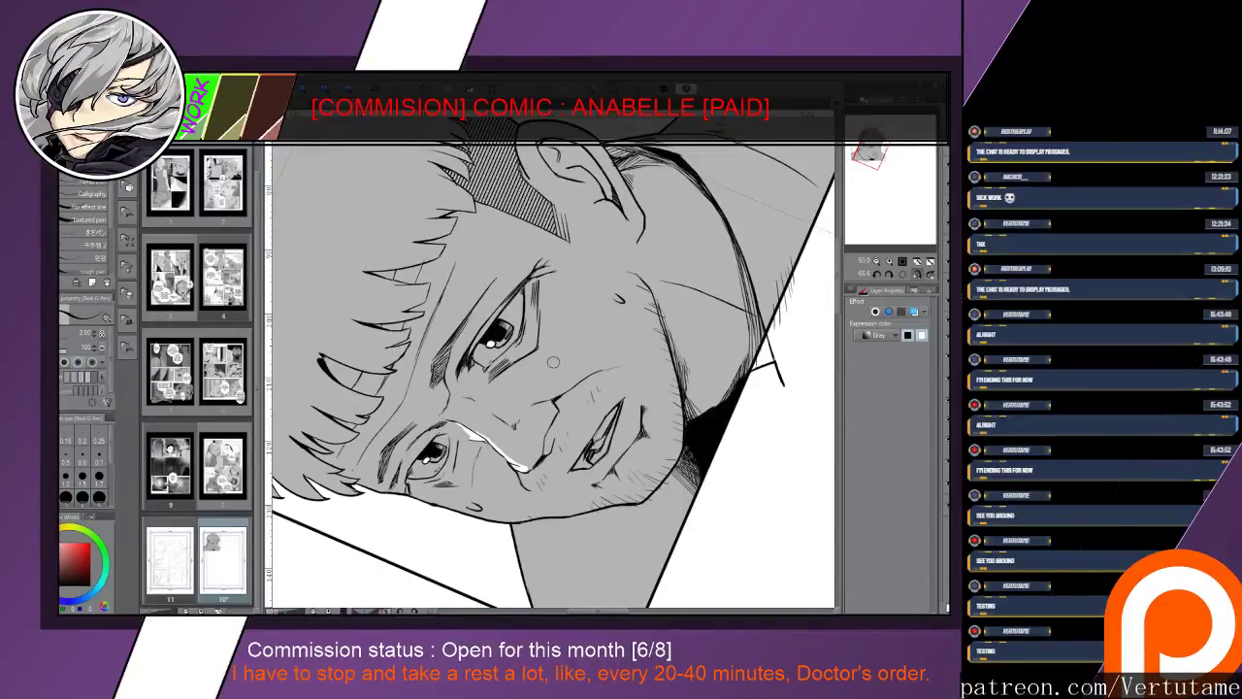
key("x")
key("x")
key("g")
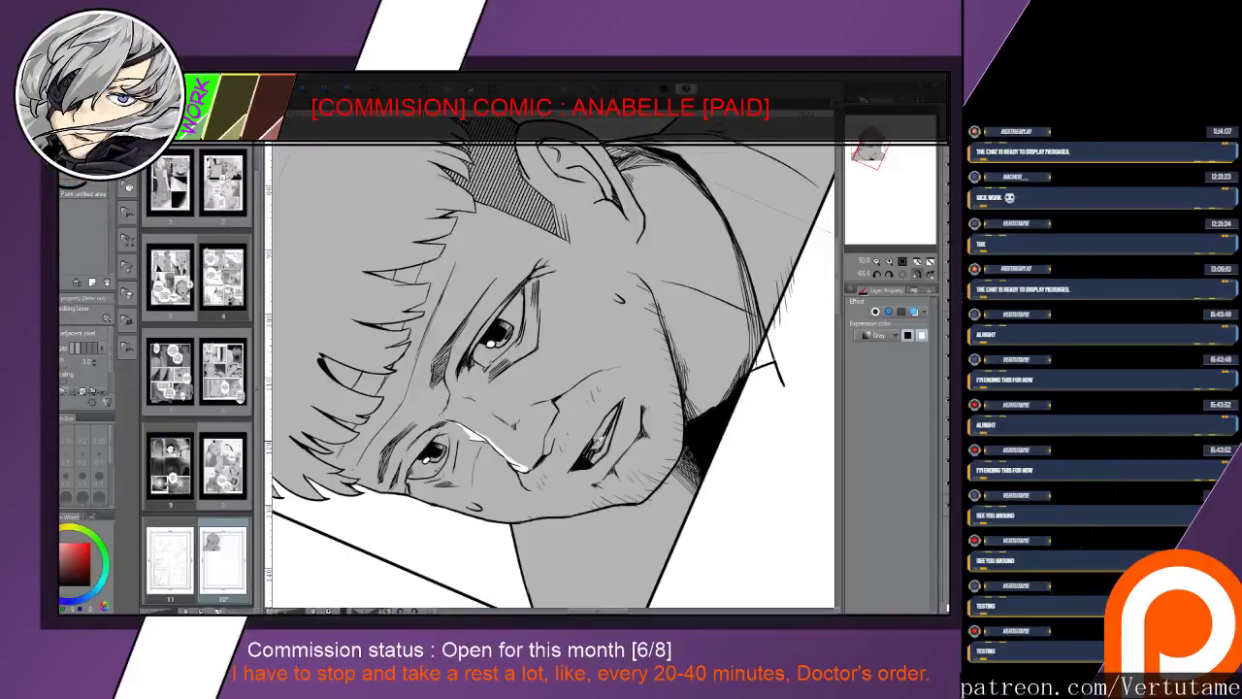
Fill the rest of the mouth's dark interior with black and tidy its edges with the pen, leaving the teeth light
key("p")
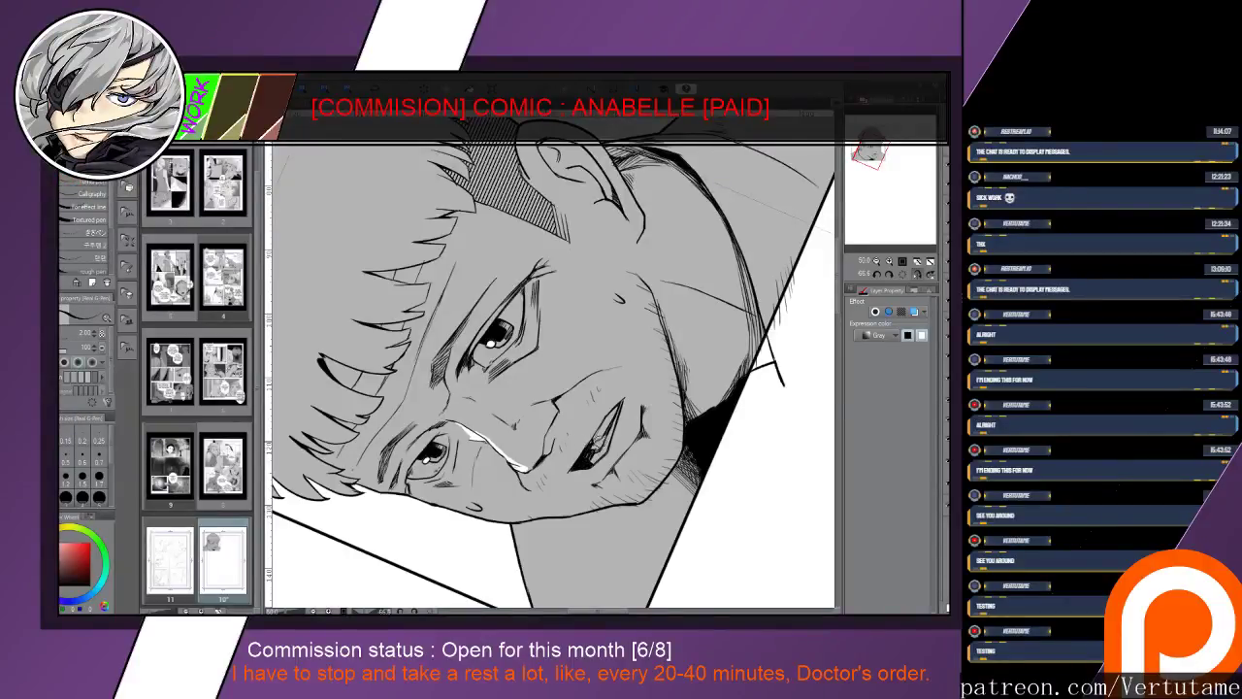
key("g")
key("g")
key("g")
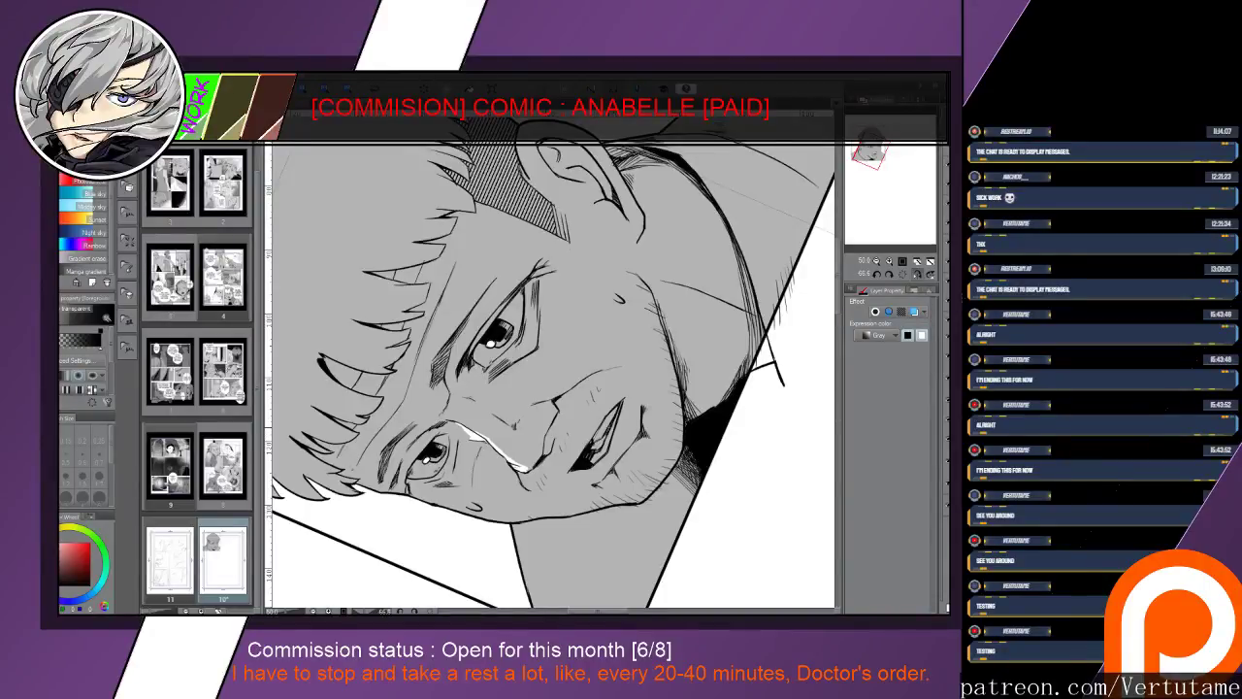
key("g")
key("p")
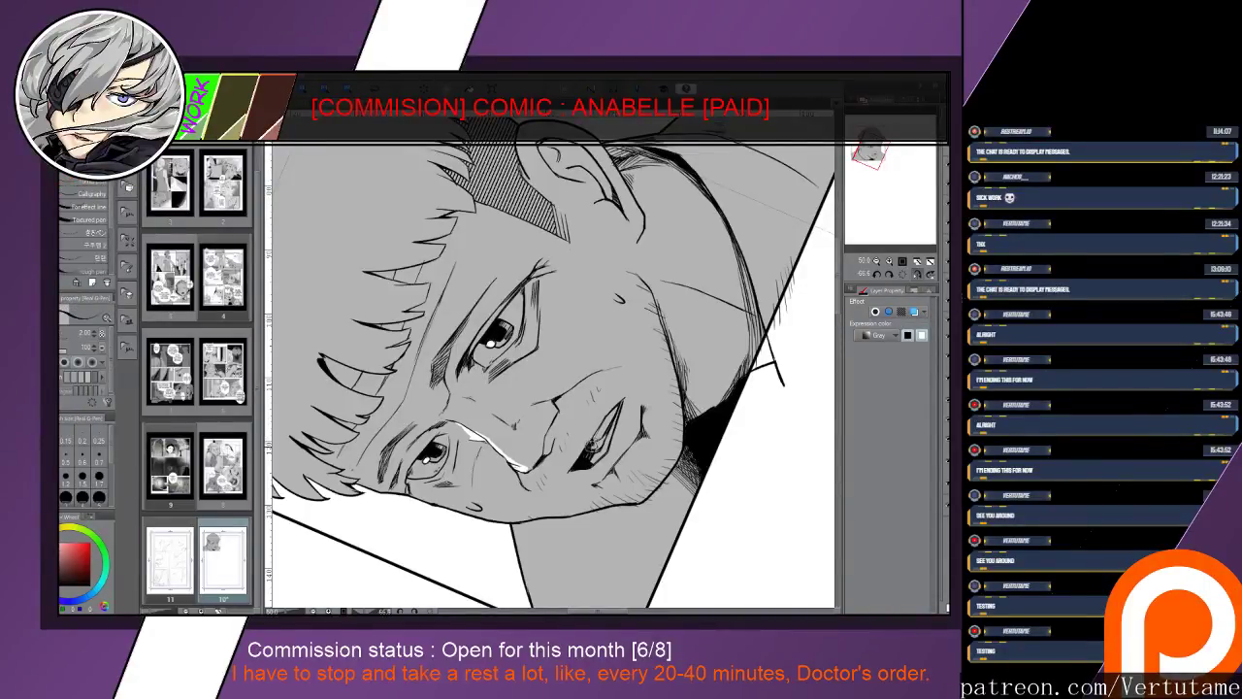
mouse_move(600, 444)
left_mouse_down()
mouse_move(612, 423)
mouse_move(574, 443)
left_mouse_up()
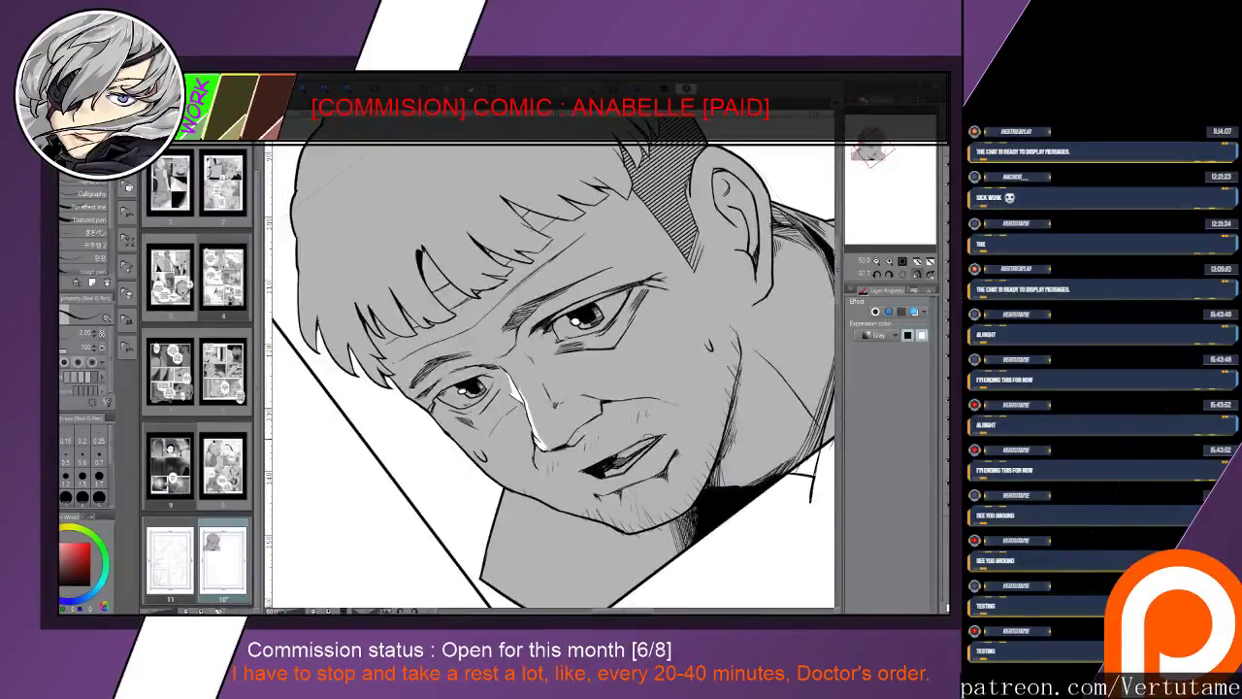
key("g")
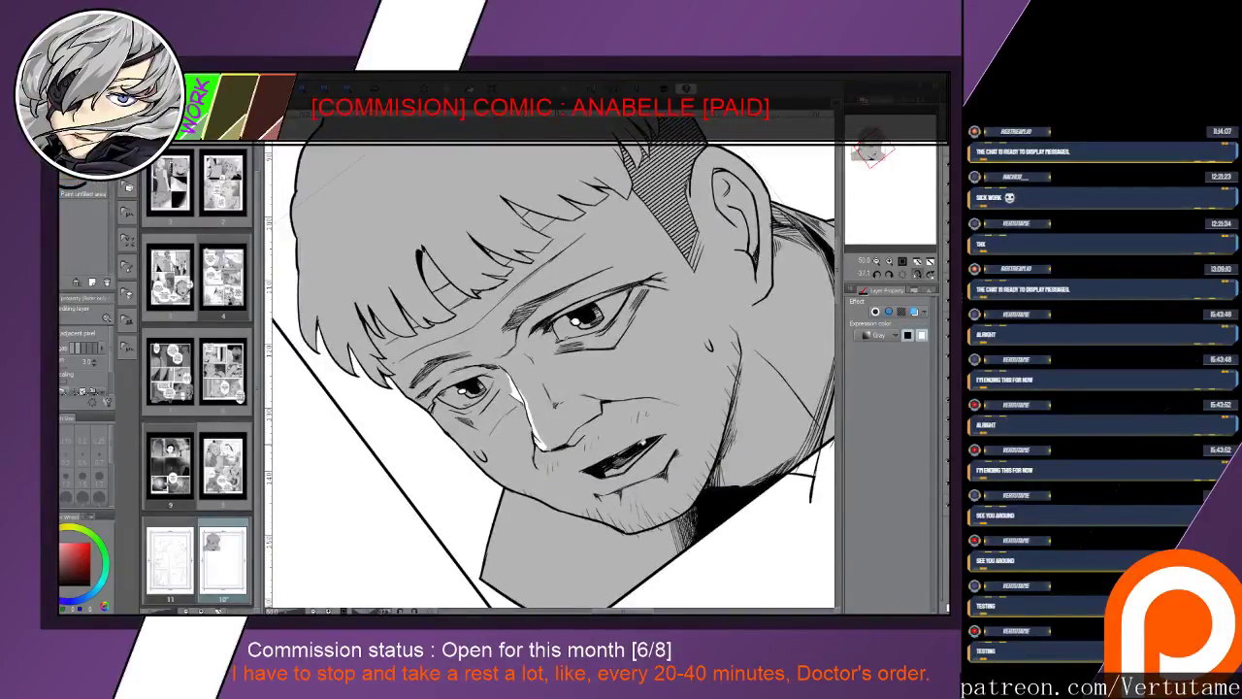
key("p")
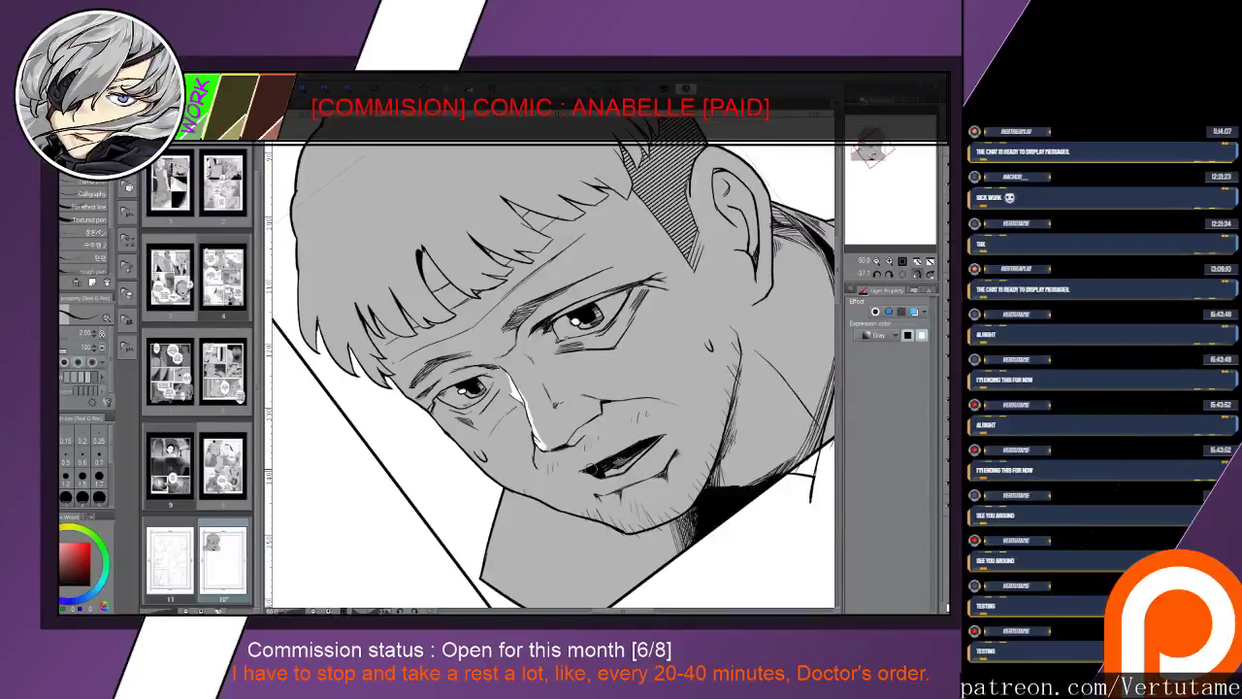
left_click_drag(590, 468, 540, 466)
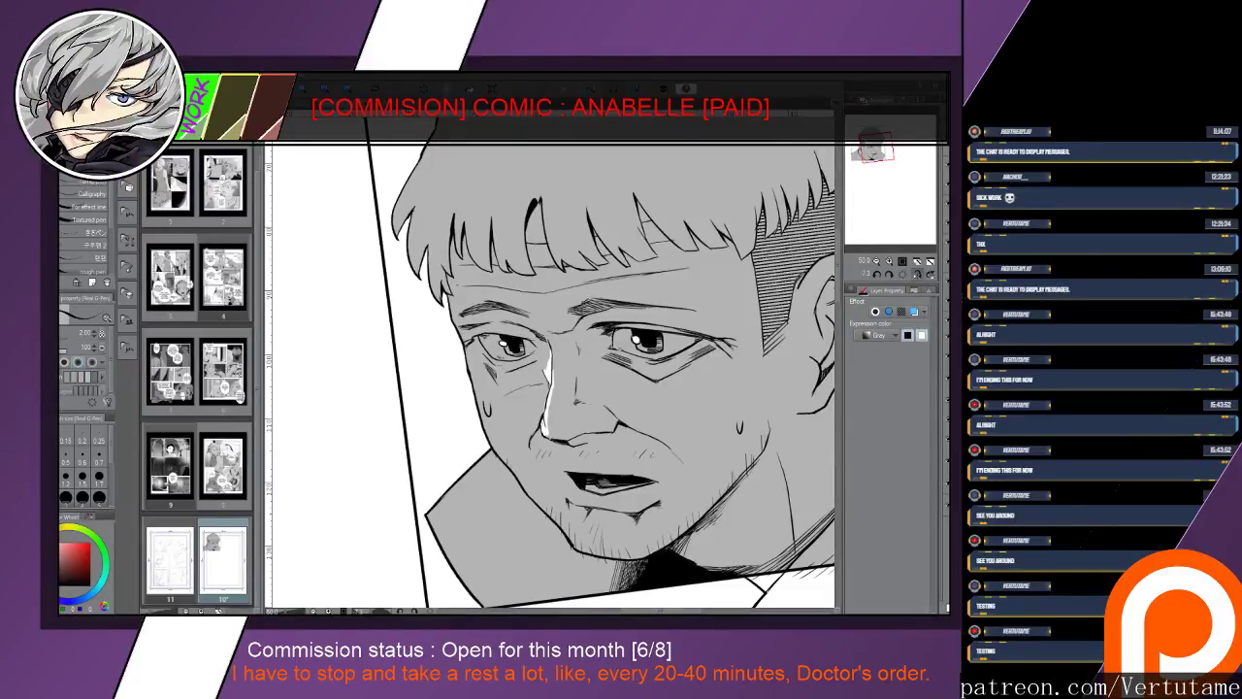
Whiten the sweat drop on the far cheek and widen the nose highlight with a larger pen, adding highlights at the nostril and cheek fold
mouse_move(621, 388)
left_mouse_down()
mouse_move(592, 343)
mouse_move(537, 334)
left_mouse_up()
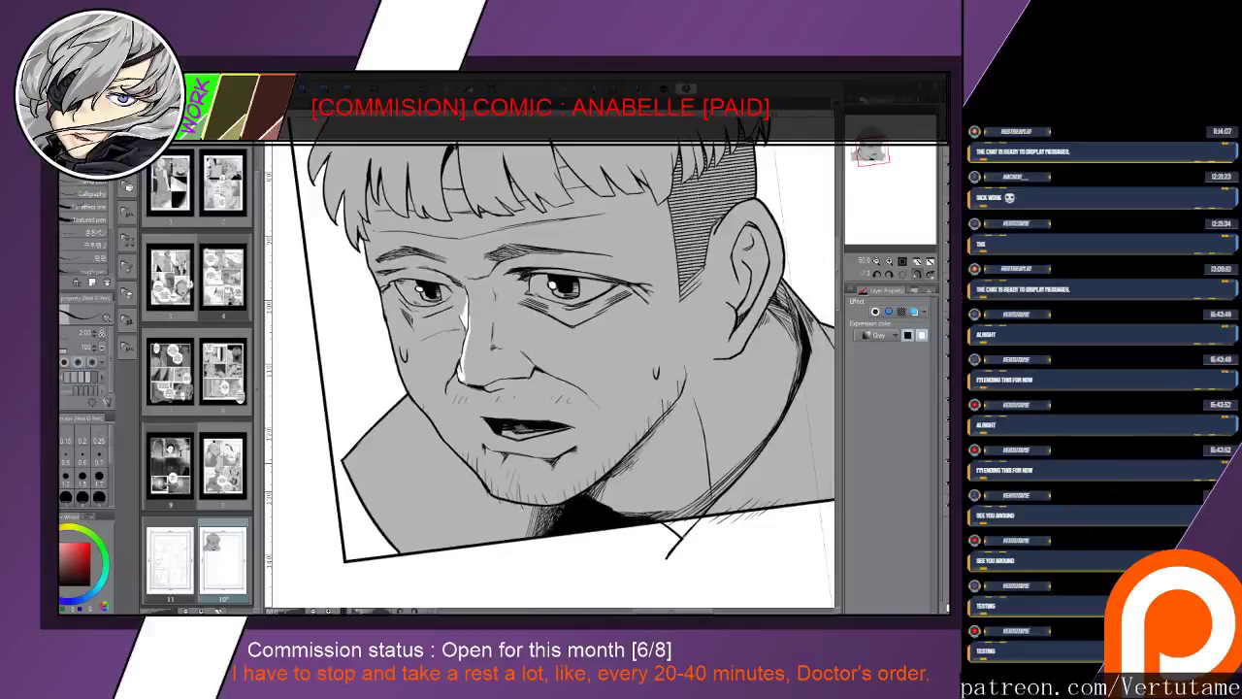
left_click(384, 303, "alt")
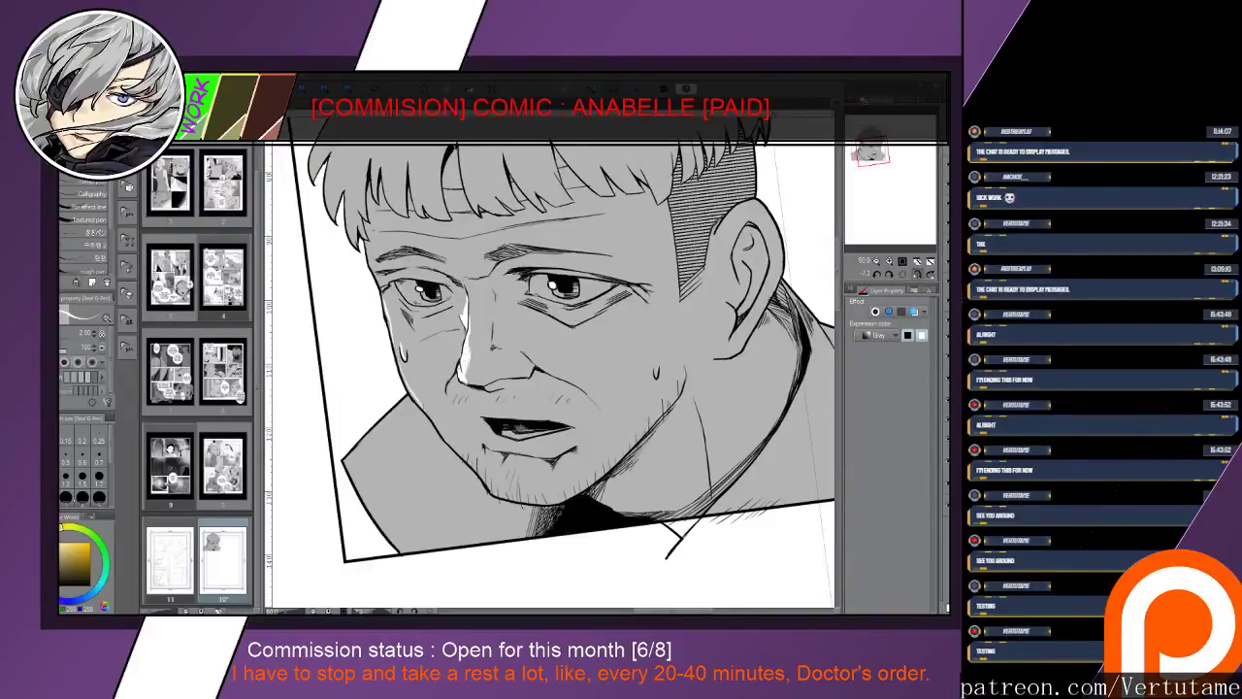
key("bracketright")
key("bracketright")
key("bracketright")
left_click_drag(470, 367, 464, 340)
left_click_drag(469, 367, 491, 415)
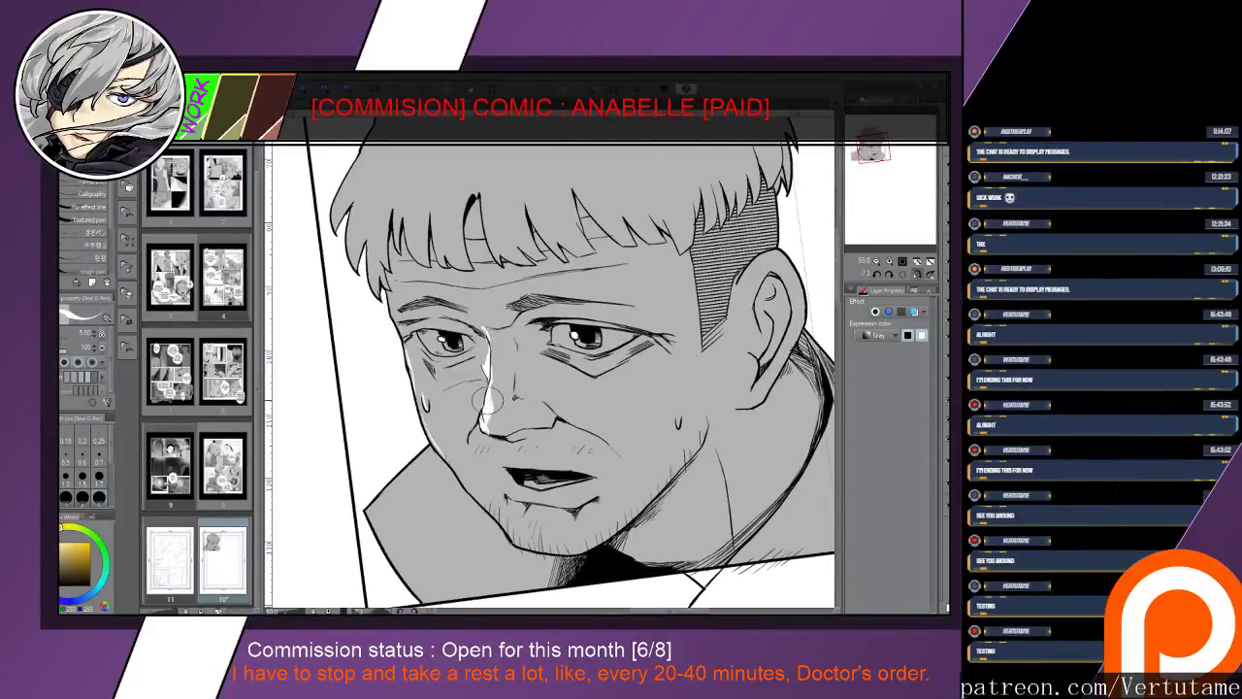
left_click_drag(487, 401, 471, 310)
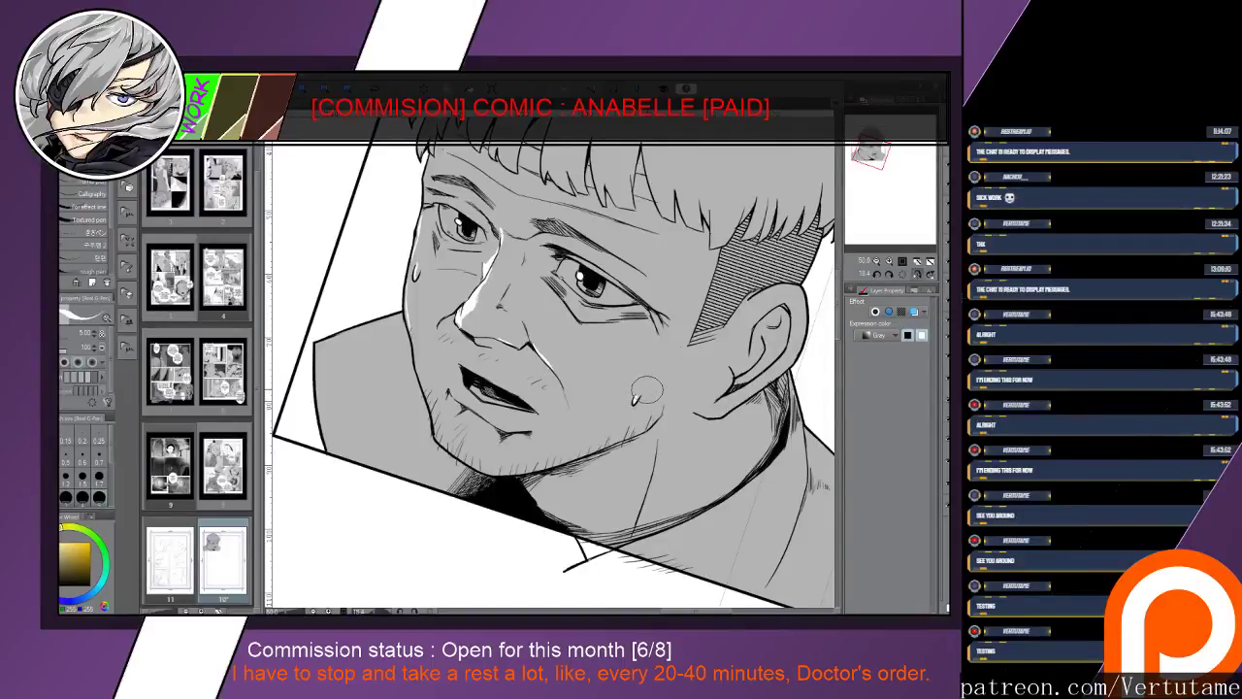
Paint the sweat drop on the near cheek white and add a small highlight below the lower lip
left_click_drag(644, 395, 724, 385)
key("ctrl+at")
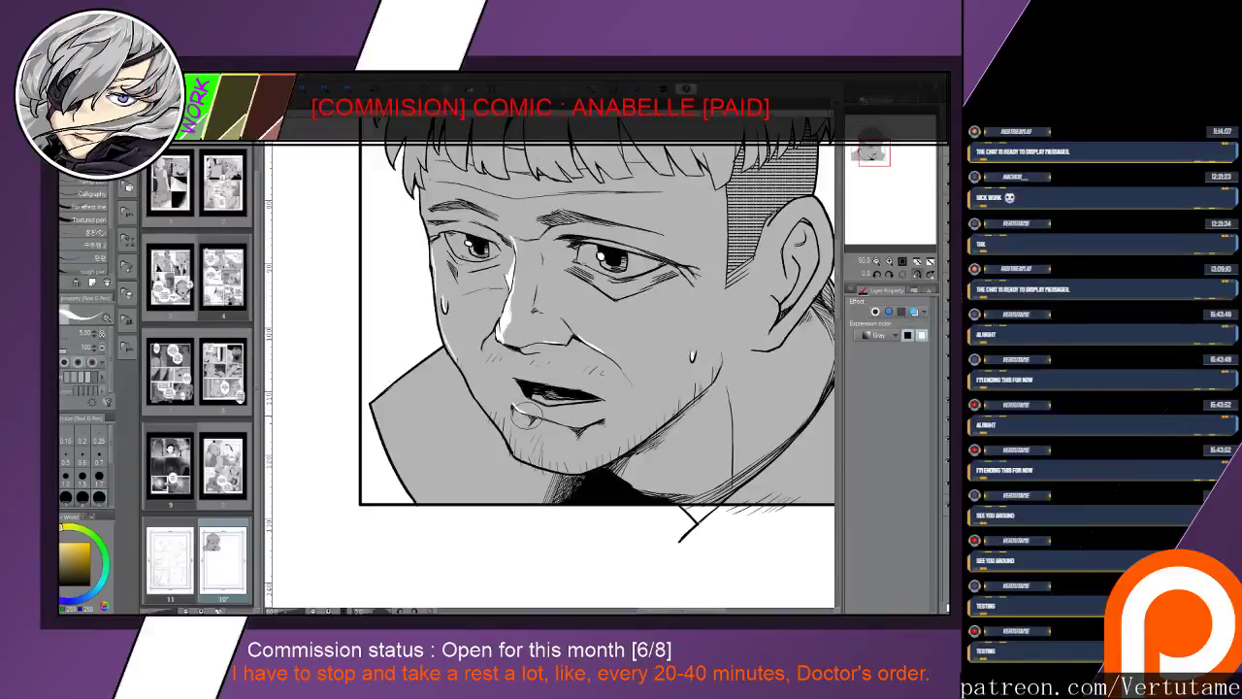
left_click_drag(525, 415, 535, 504)
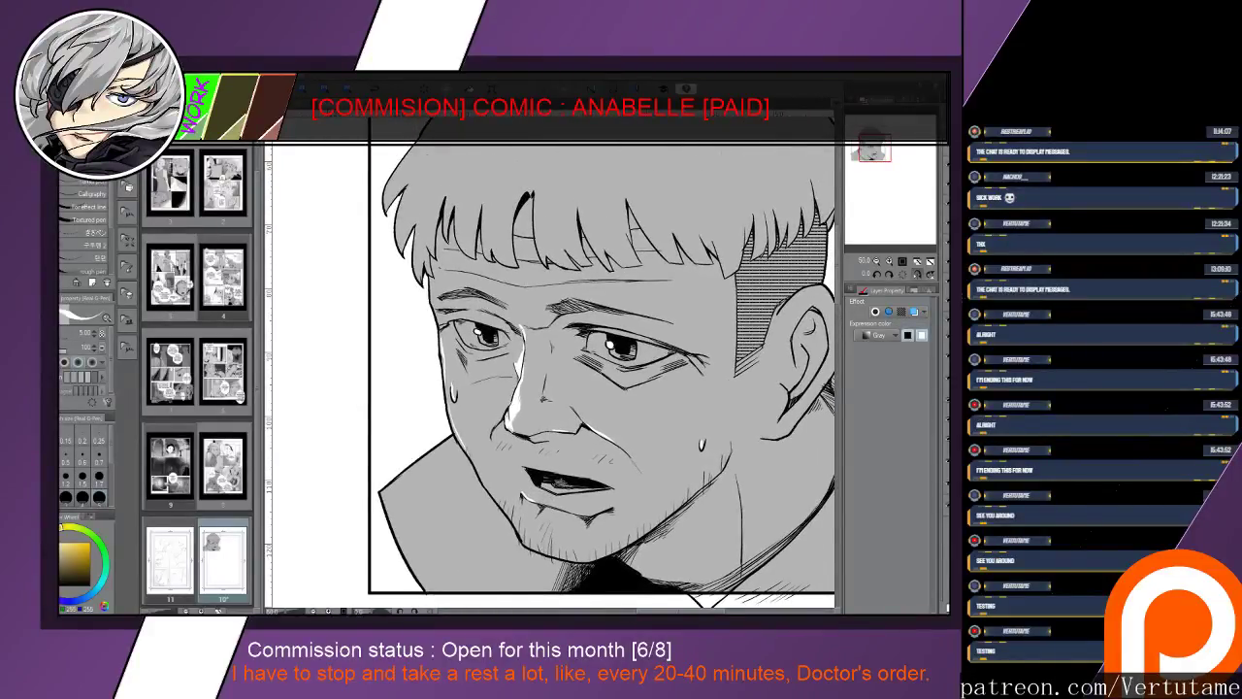
left_click_drag(471, 320, 458, 357)
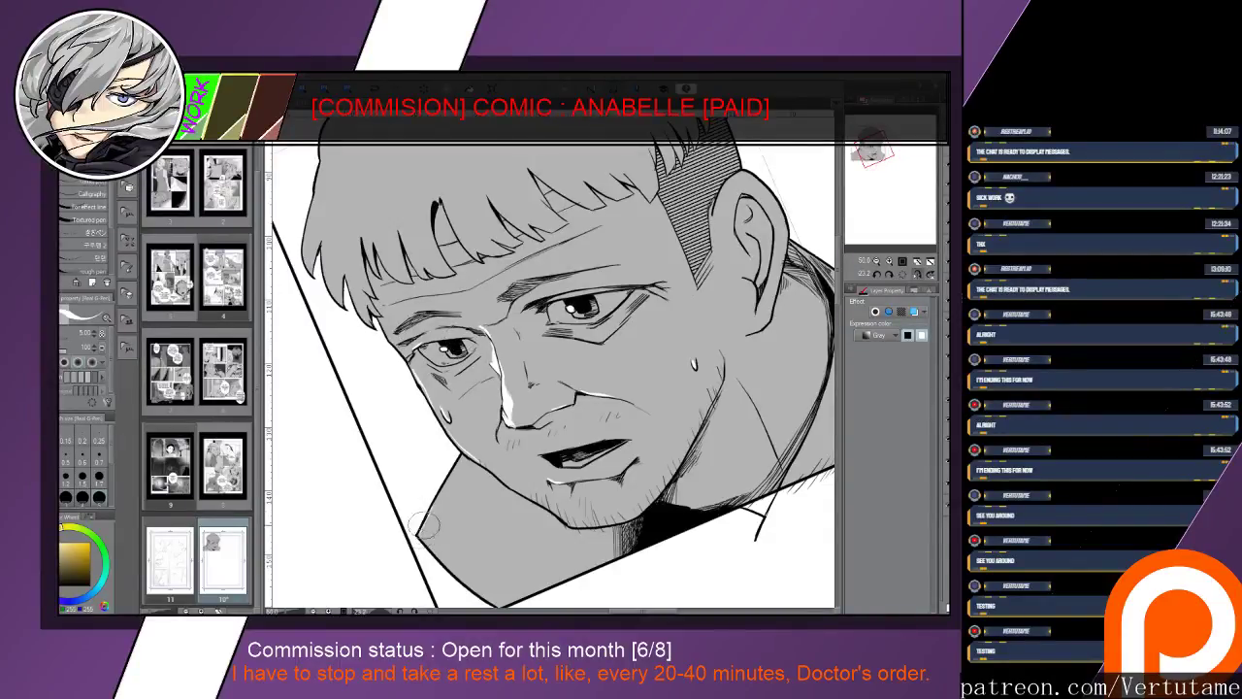
Outline a lit area along the outer edge of the far shoulder, fill it with white and straighten the canvas
left_click_drag(437, 500, 457, 569)
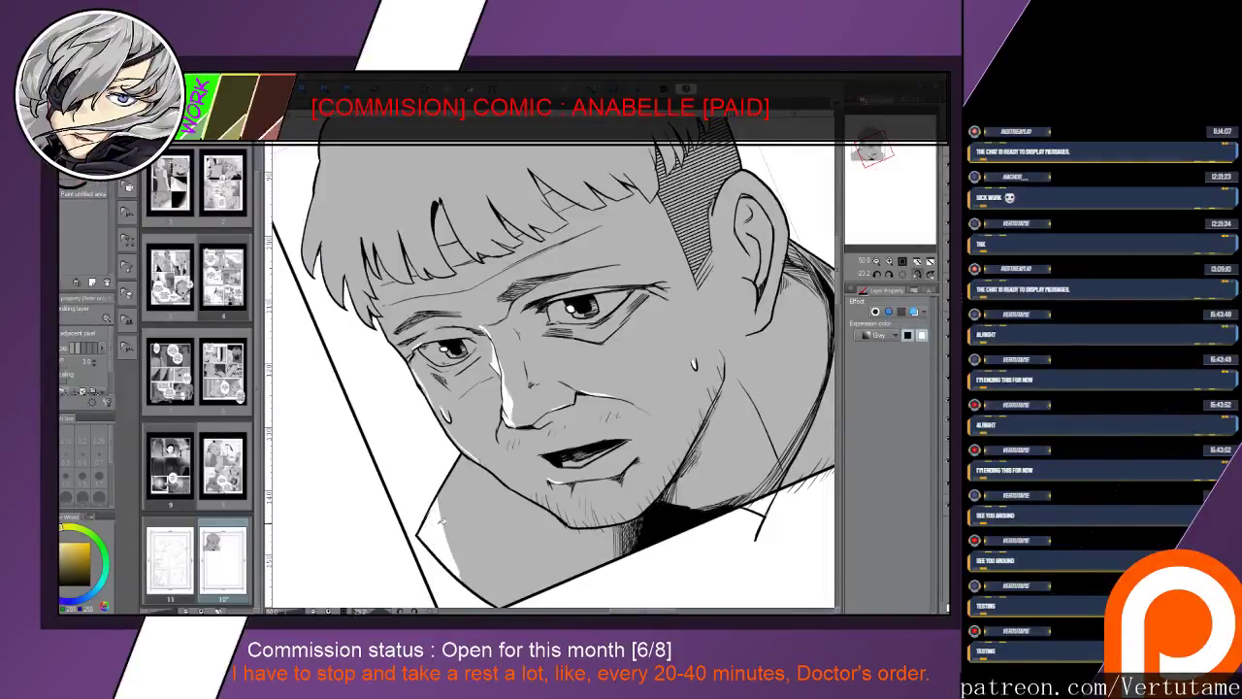
left_click_drag(439, 506, 464, 580)
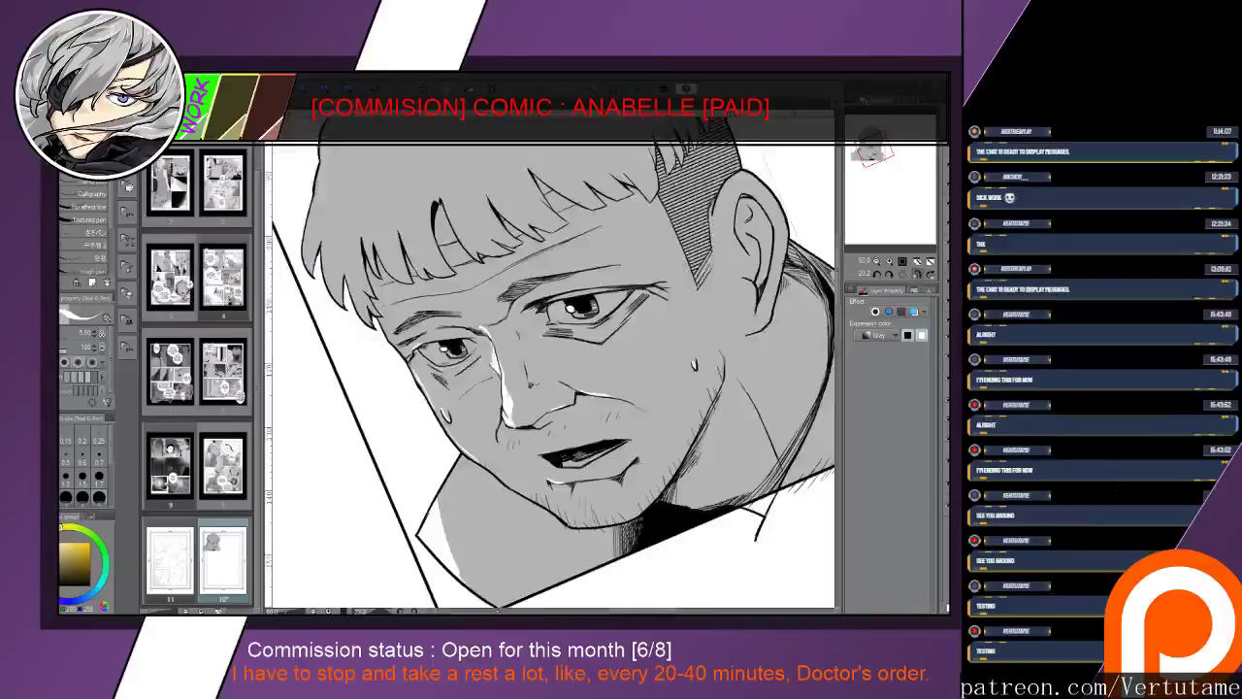
key("ctrl+at")
key("ctrl+minus")
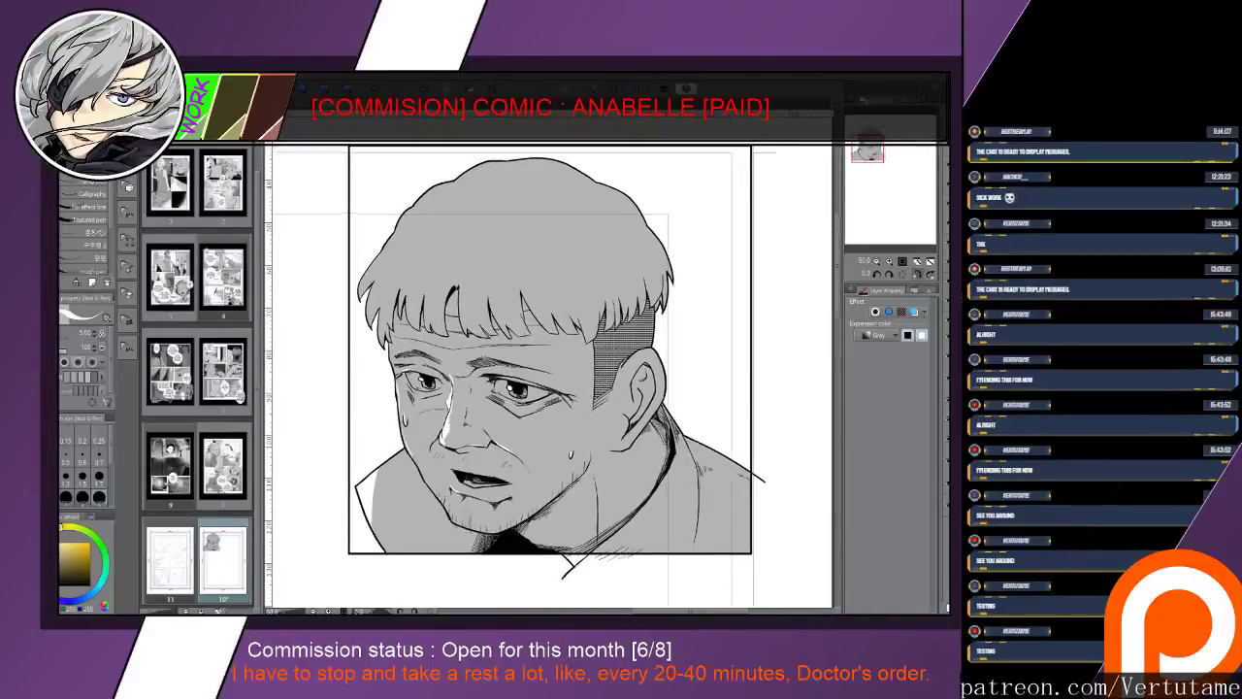
Paint thin white highlights on the fringe locks from the far side of the face towards the short hair
left_click_drag(367, 261, 404, 278)
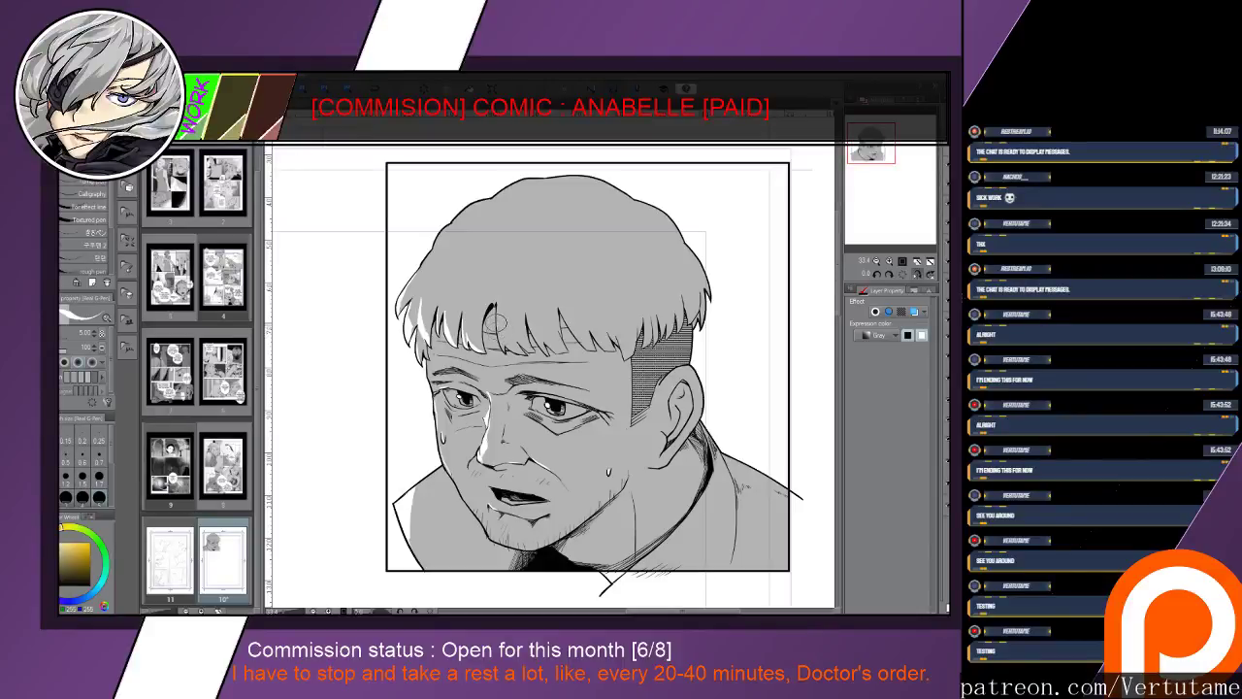
left_click_drag(495, 322, 502, 344)
left_click_drag(575, 317, 647, 271)
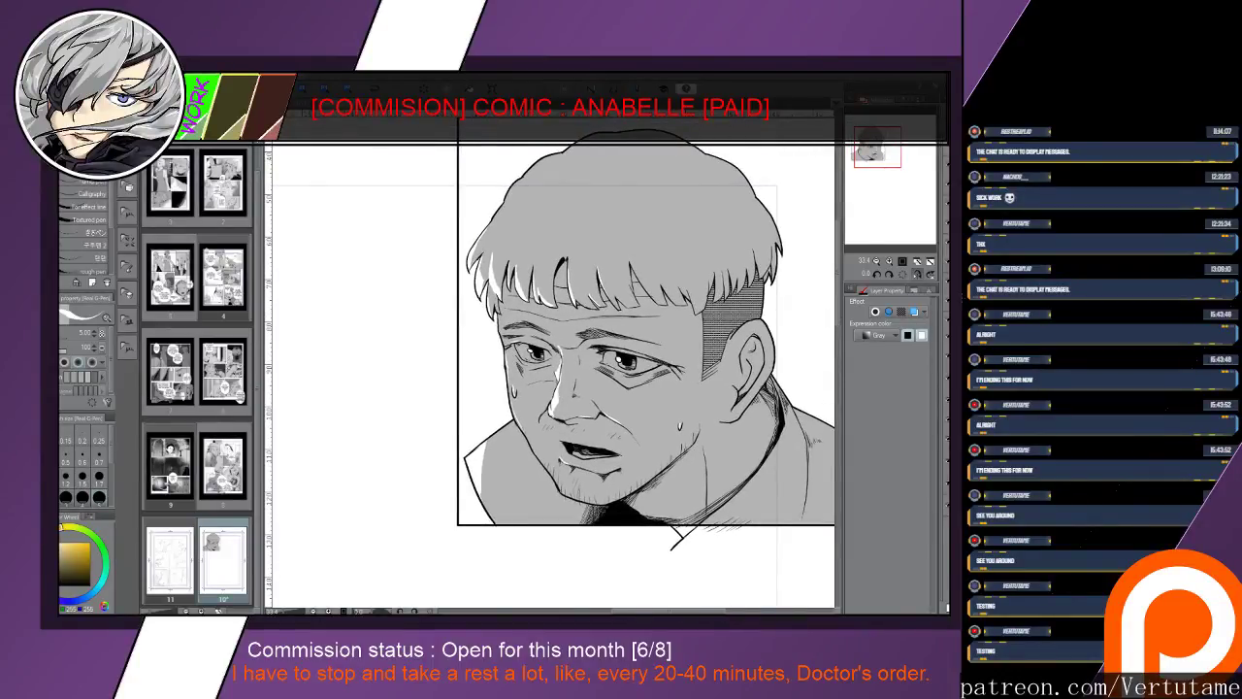
scroll(586, 461, "down", 1)
mouse_move(567, 462)
left_mouse_down()
mouse_move(586, 461)
mouse_move(562, 468)
left_mouse_up()
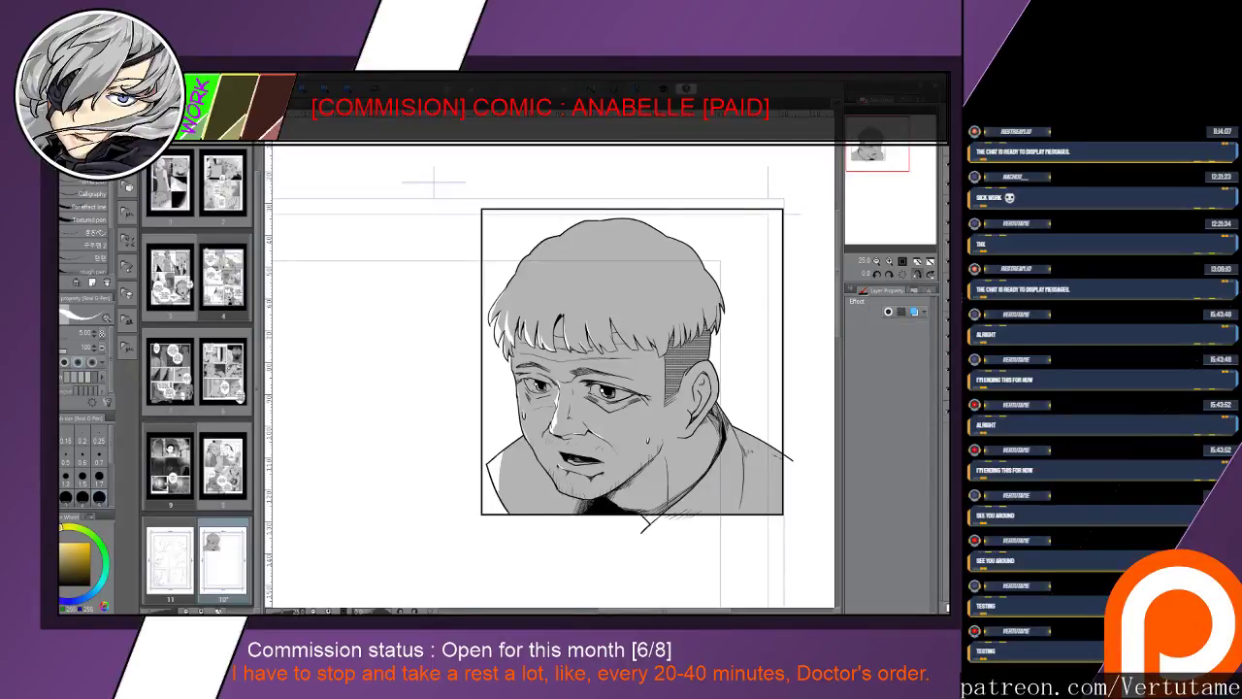
Add a new layer and try selecting the empty background around the man inside the panel
key("ctrl+shift+n")
key("w")
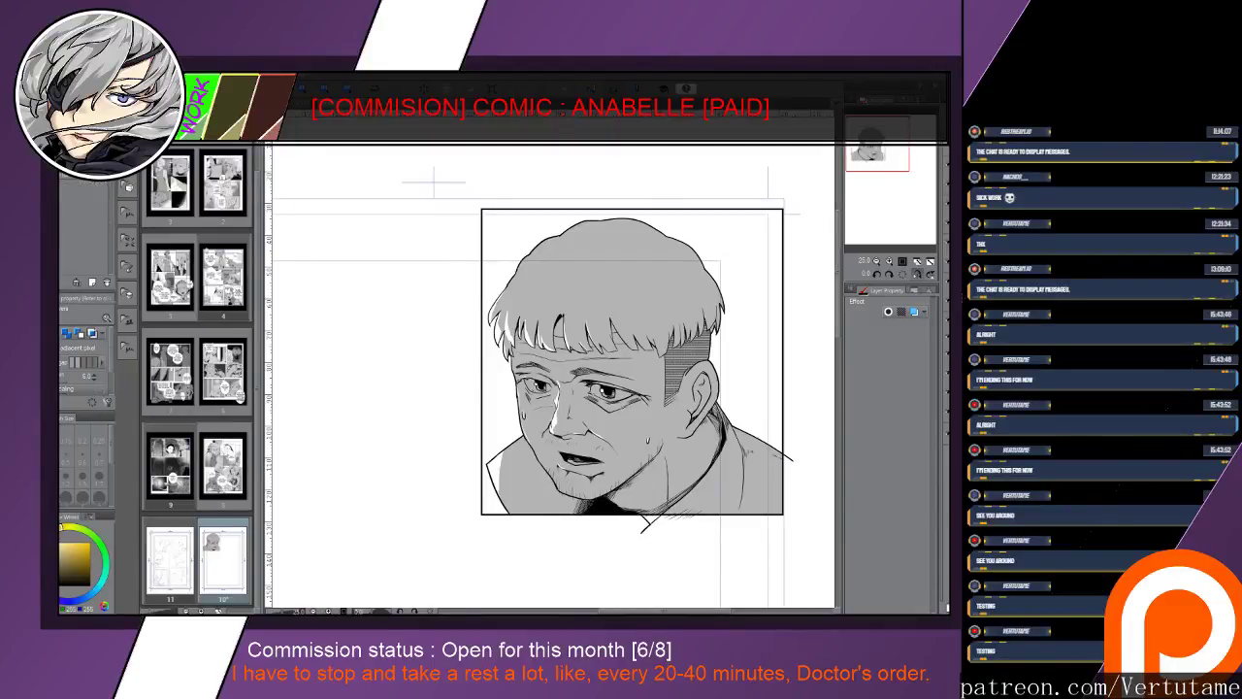
left_click(760, 372)
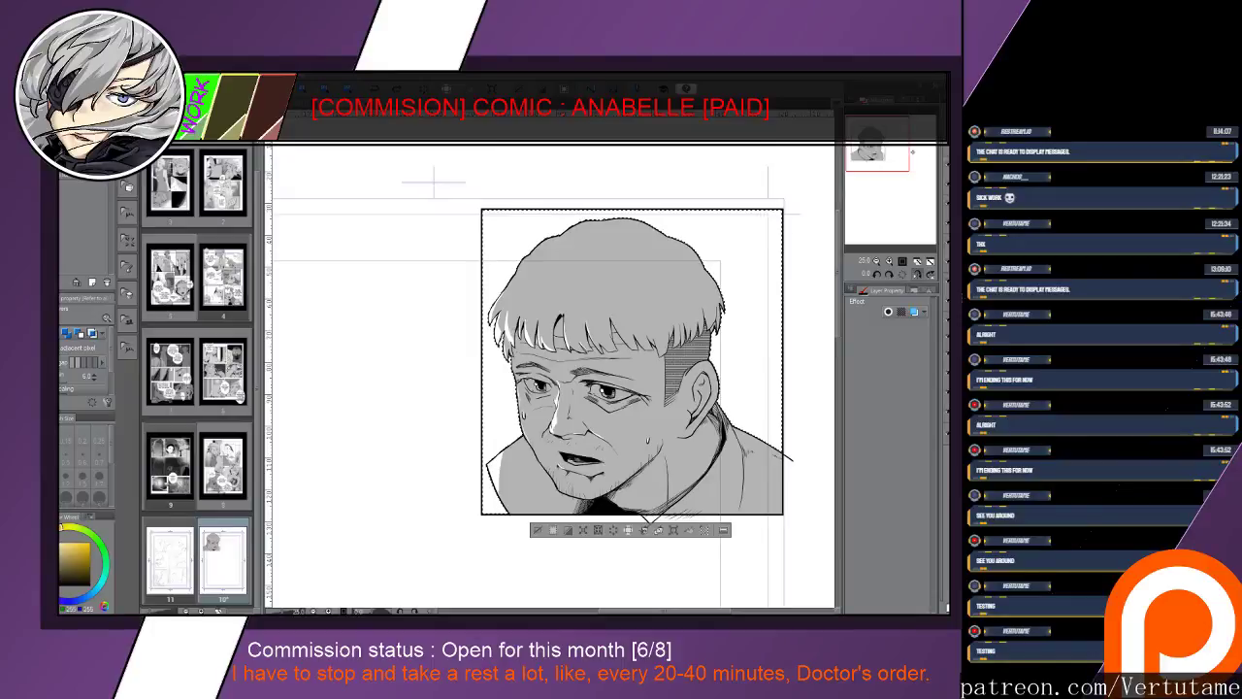
key("ctrl+d")
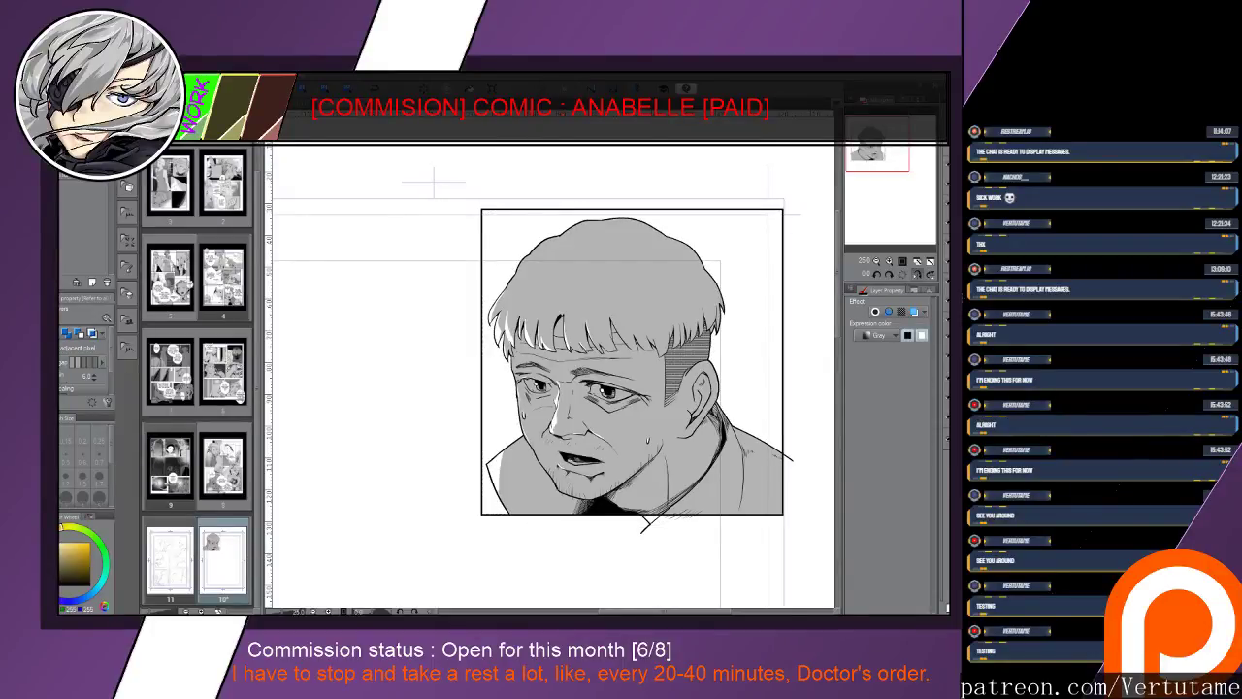
Try circular black gradients on the empty background, centred outside the panel's lower right corner and at its upper left corner
key("g")
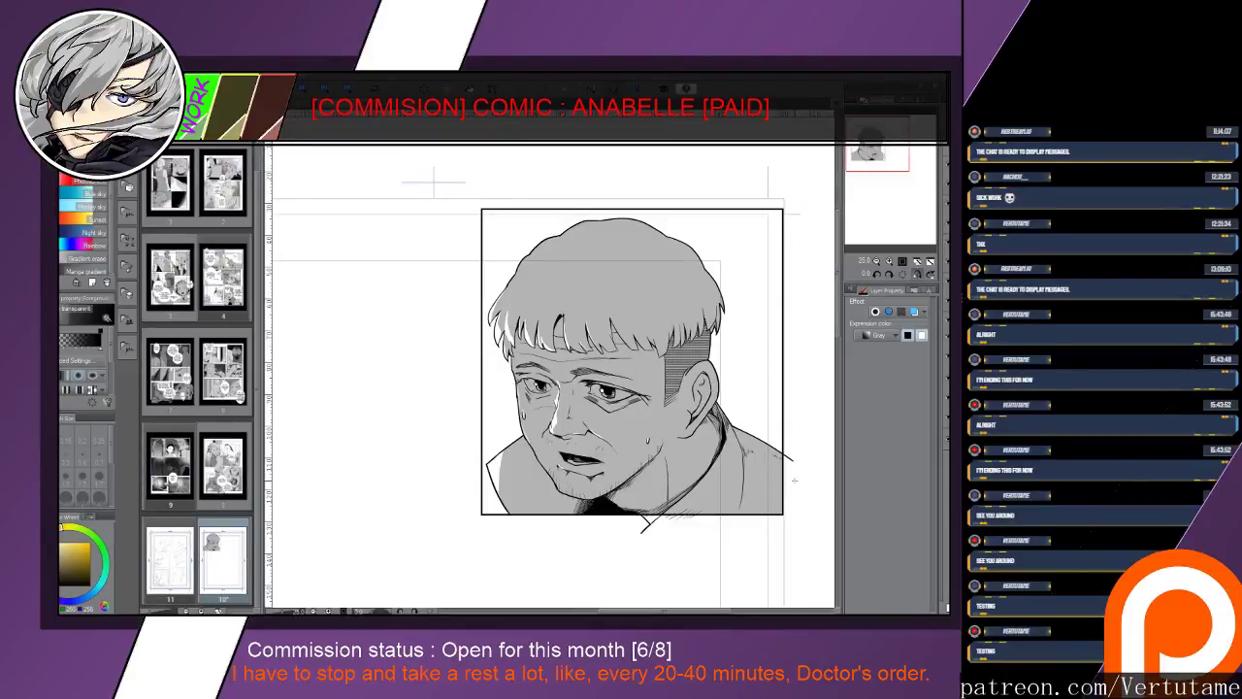
left_click_drag(802, 531, 607, 325)
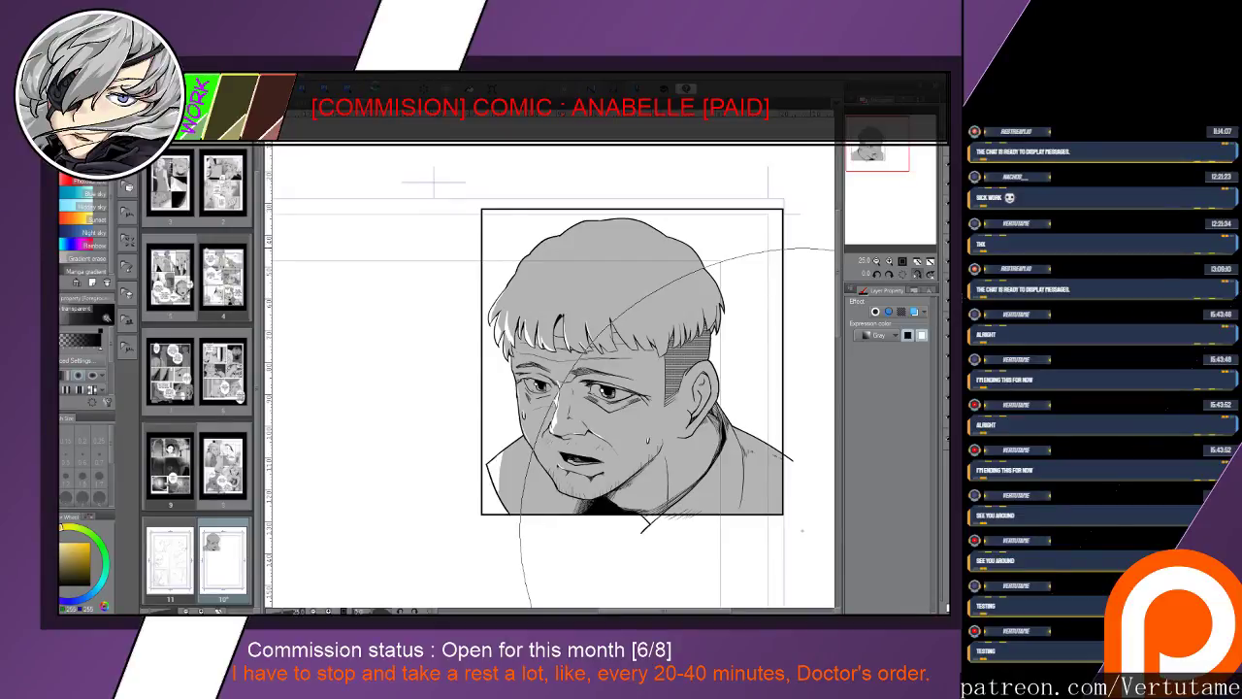
left_click_drag(607, 325, 608, 324)
key("ctrl+z")
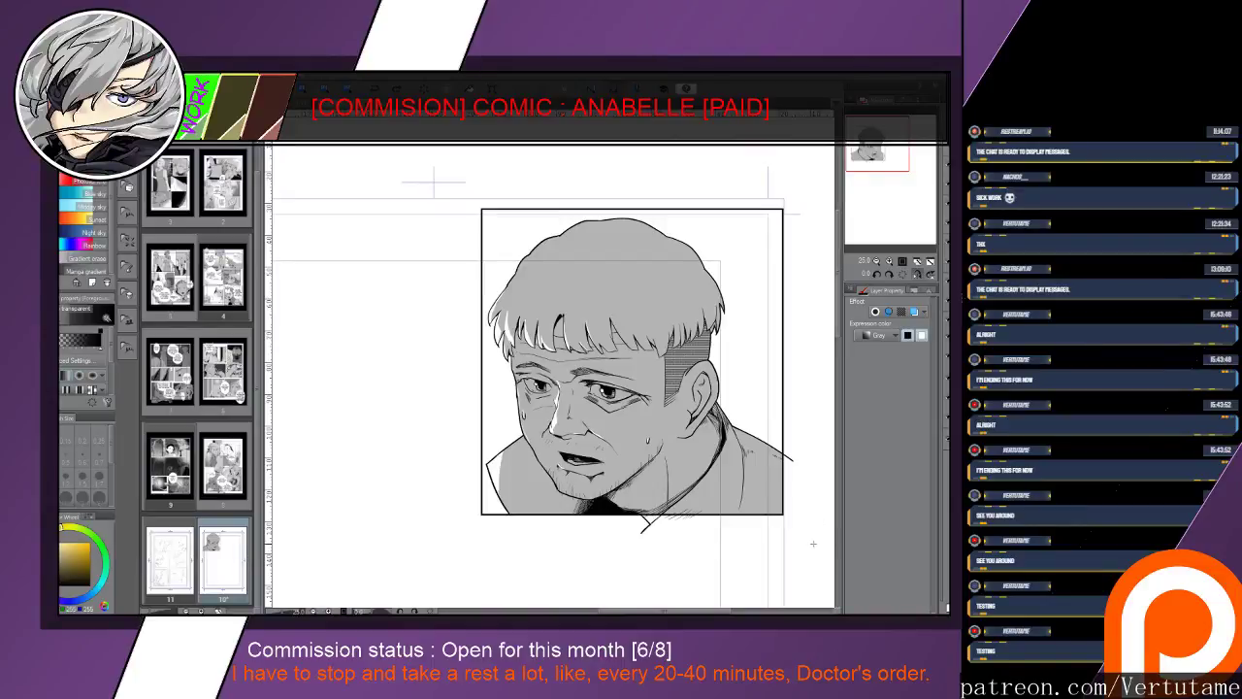
left_click_drag(813, 544, 788, 531)
left_click_drag(787, 531, 788, 531)
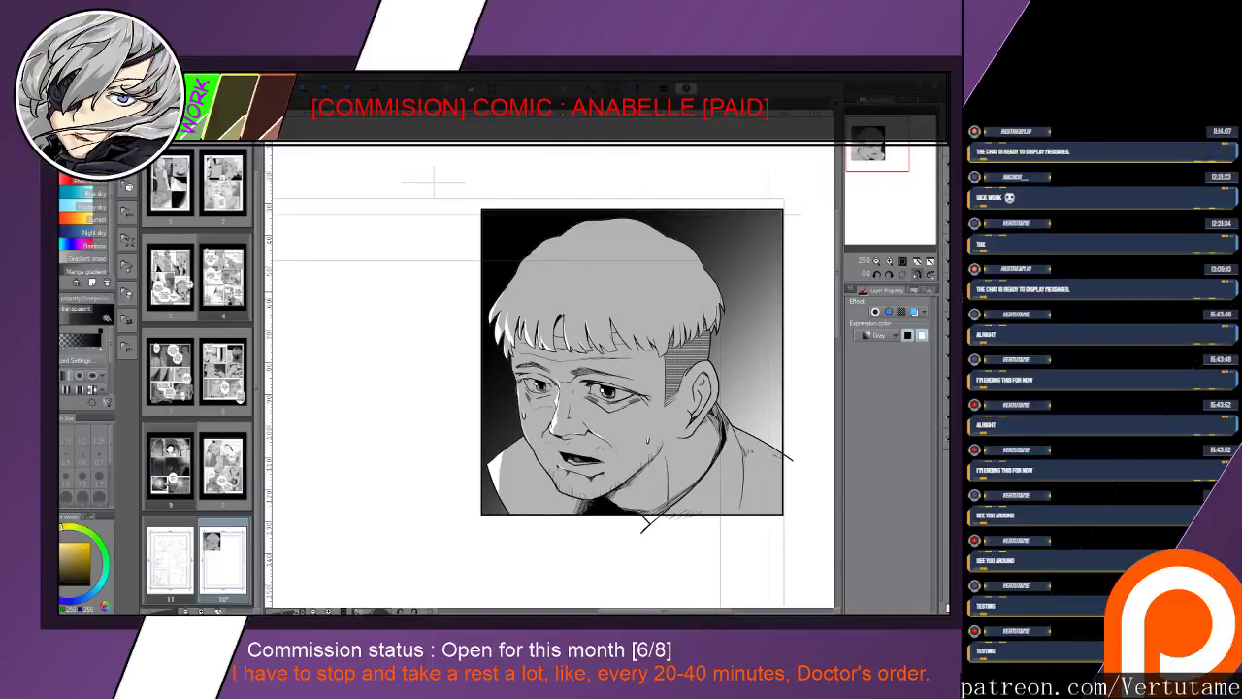
key("ctrl+z")
left_click_drag(475, 224, 781, 490)
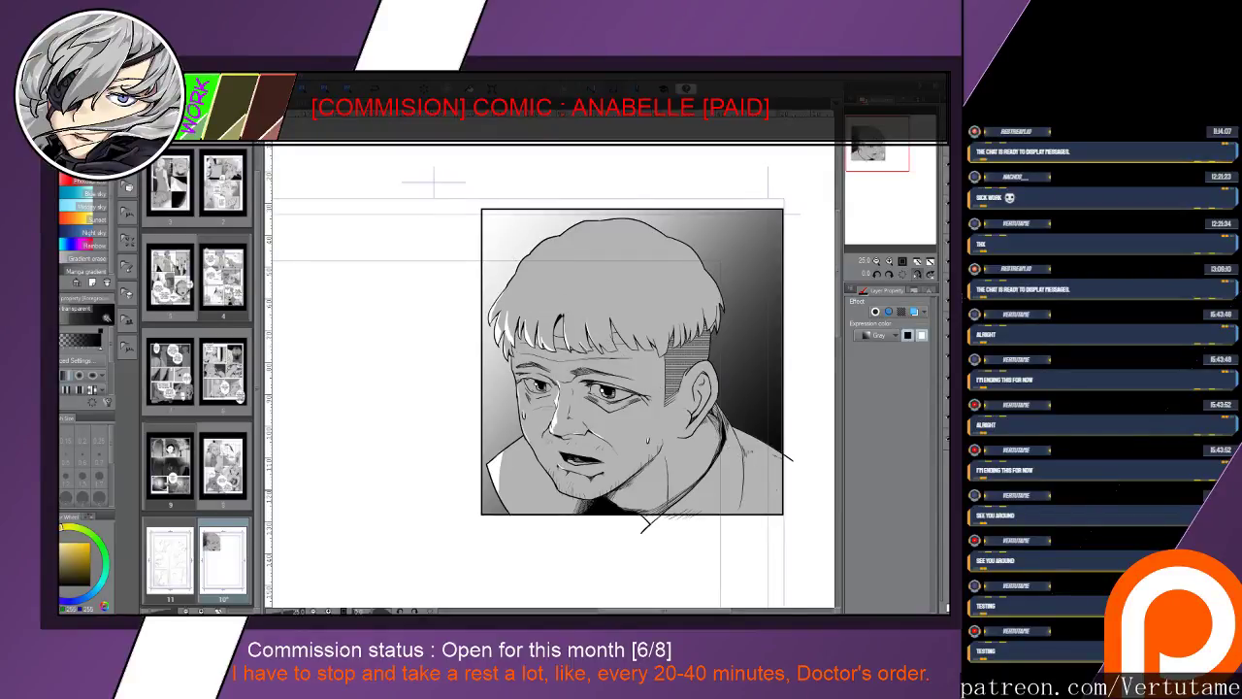
key("ctrl+z")
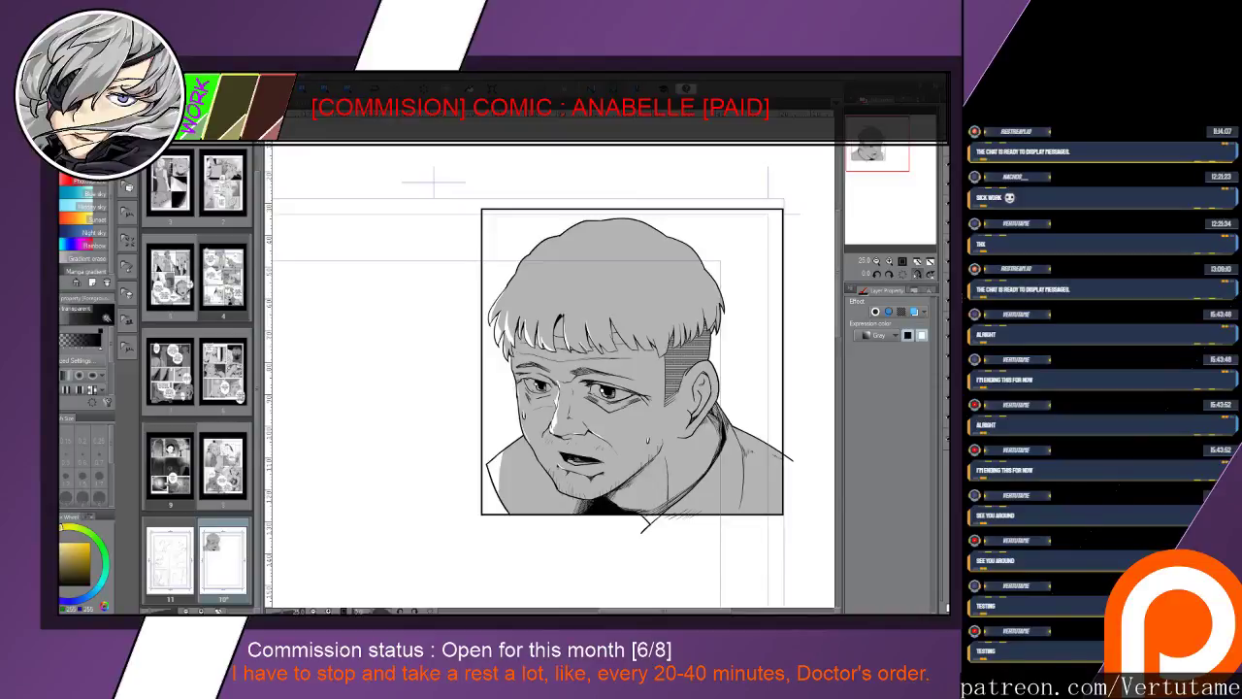
Try differently sized background gradients spreading from near the panel's upper left, and compare them by undoing and redoing
left_click_drag(503, 225, 749, 481)
key("ctrl+z")
left_click_drag(540, 228, 753, 570)
left_click_drag(753, 570, 753, 569)
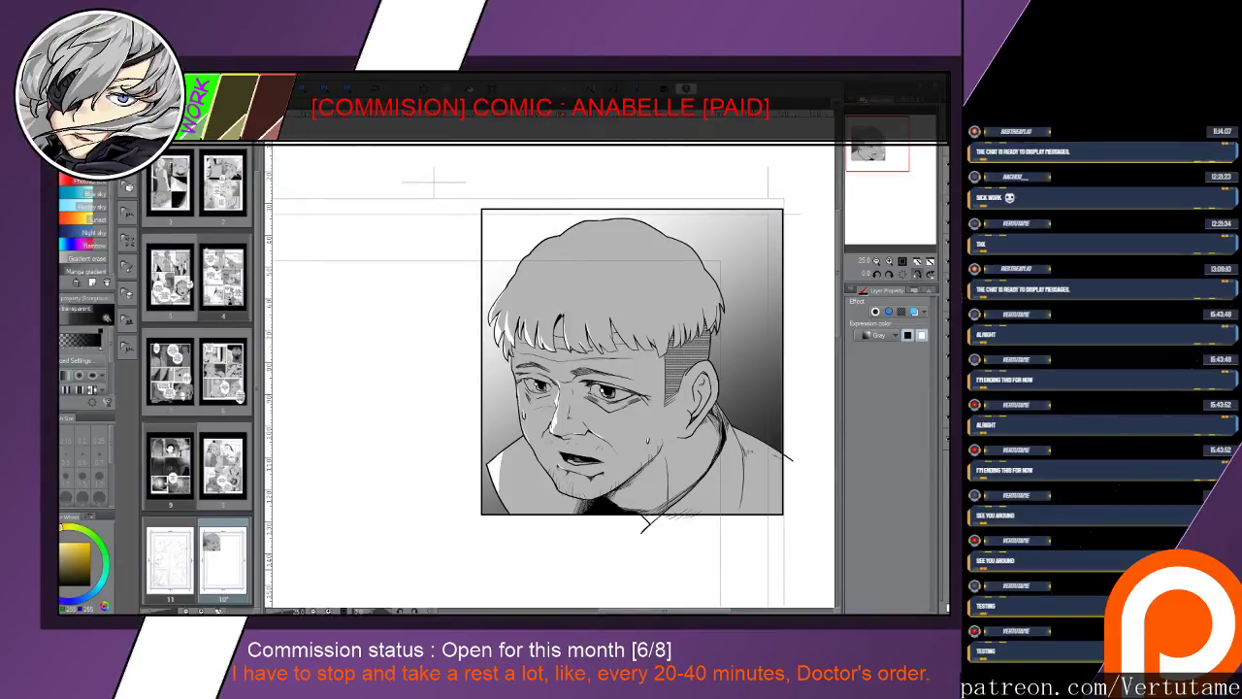
key("ctrl+z")
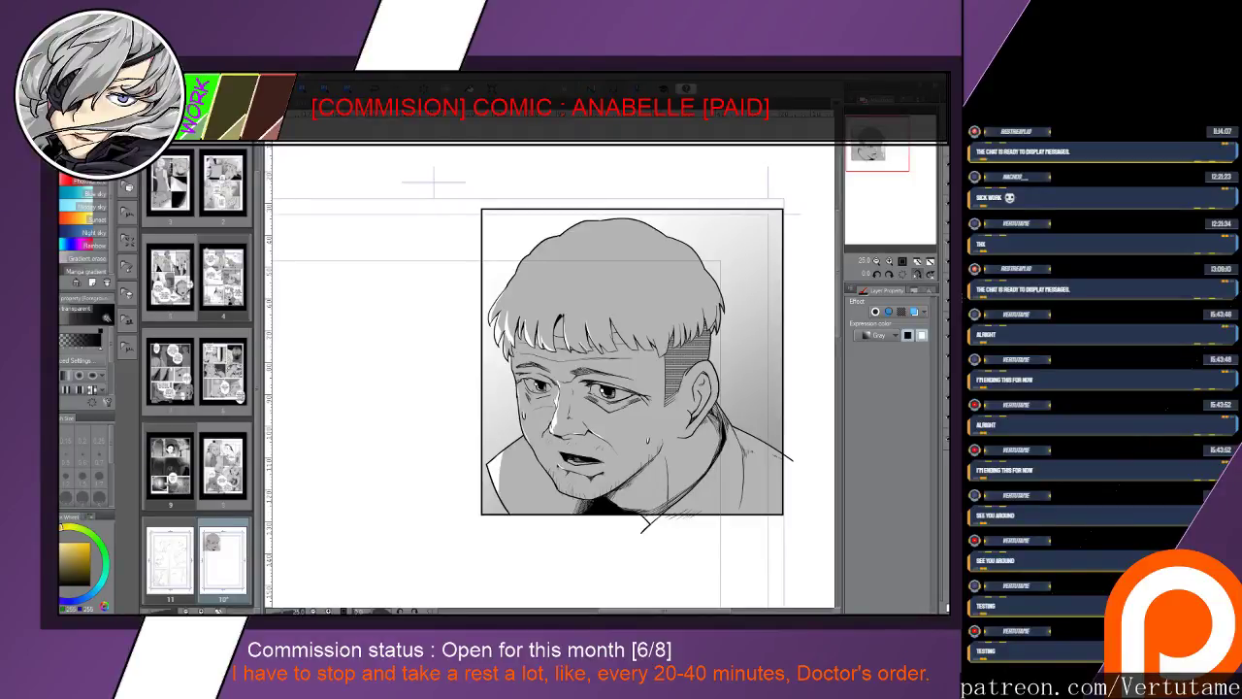
key("ctrl+z")
key("ctrl+y")
key("ctrl+y")
key("ctrl+y")
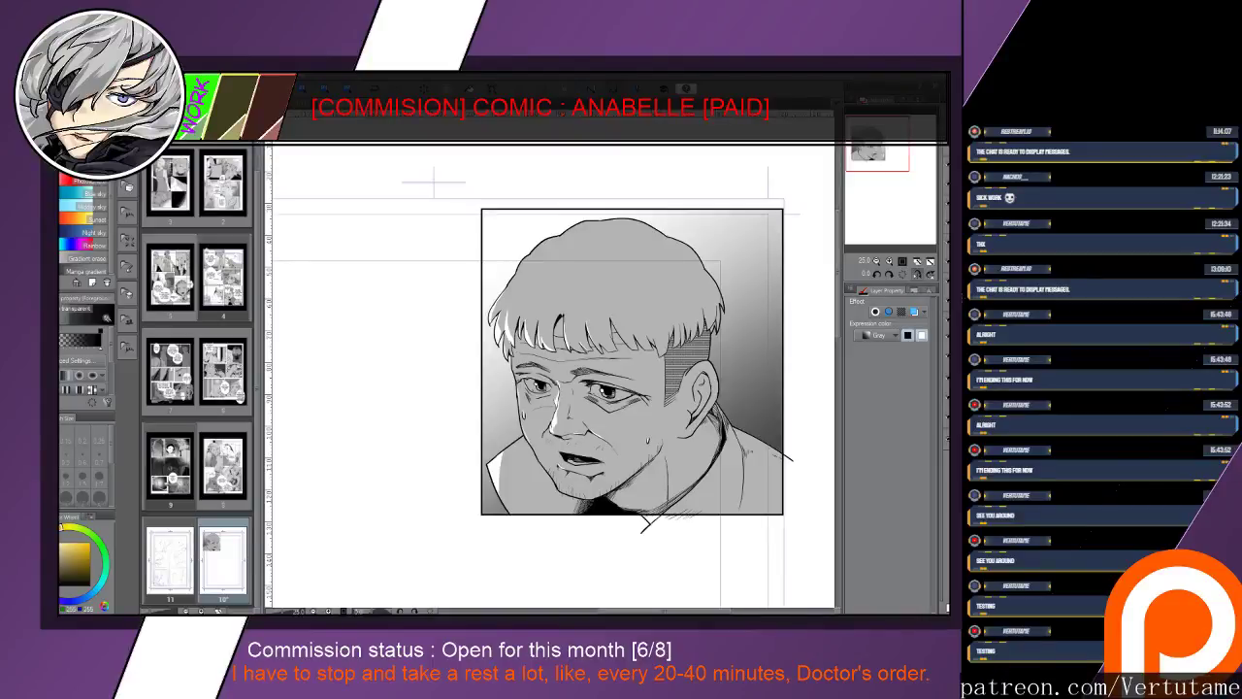
key("ctrl+y")
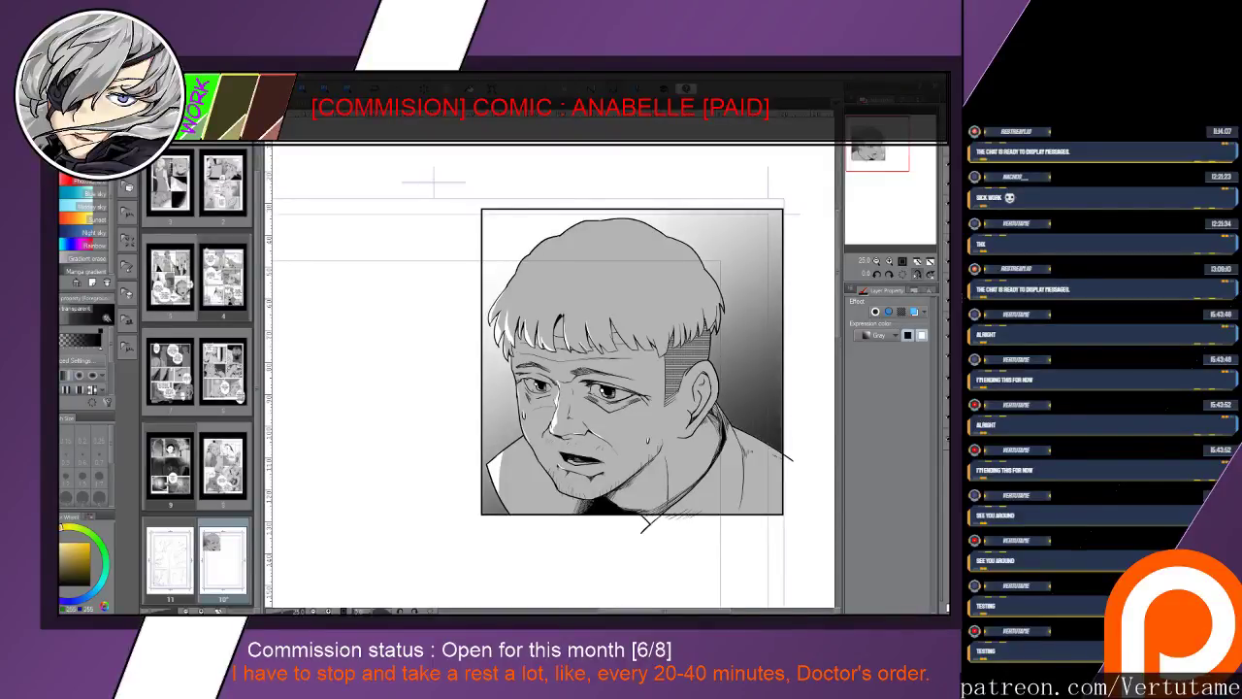
Replace the last gradient with one running from light at the panel's upper left to dark behind the near shoulder
key("ctrl+z")
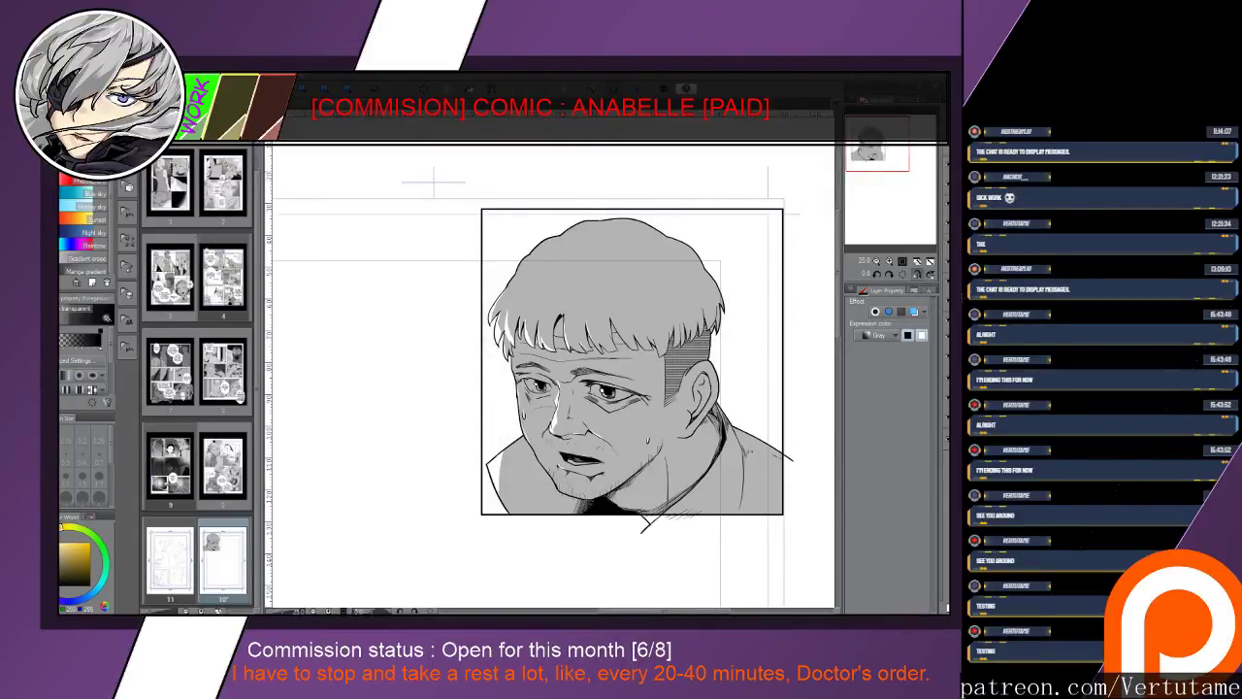
left_click_drag(507, 204, 716, 587)
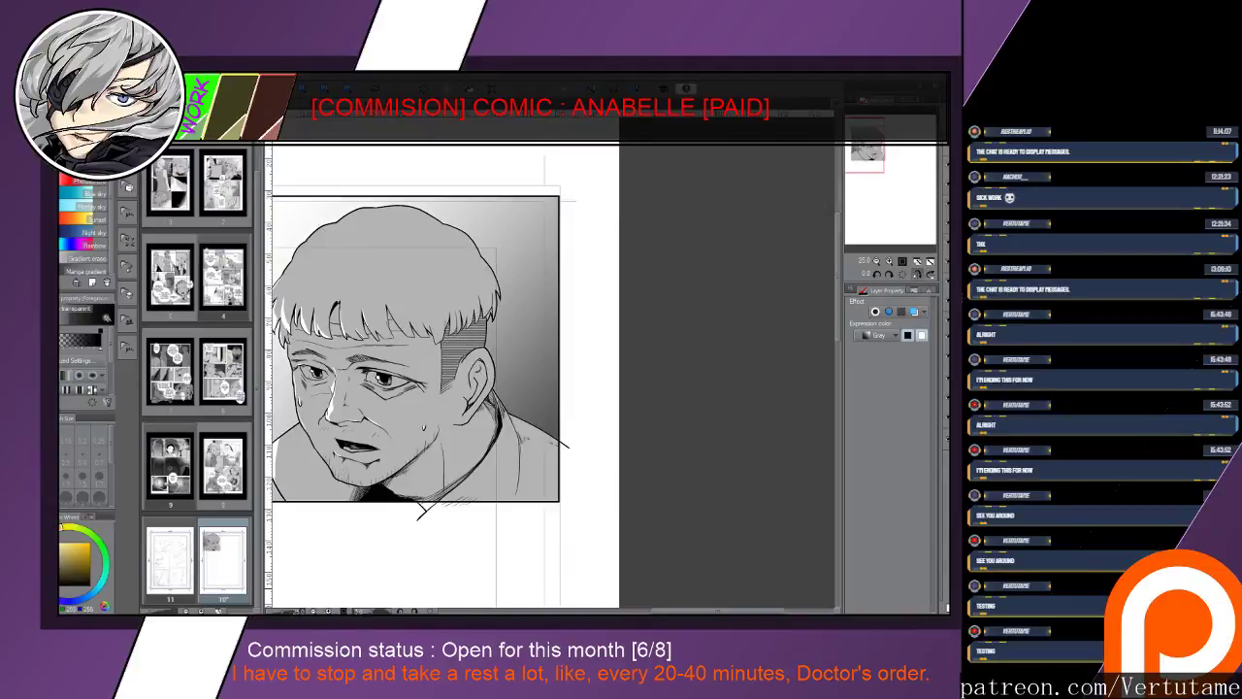
left_click_drag(465, 388, 633, 380)
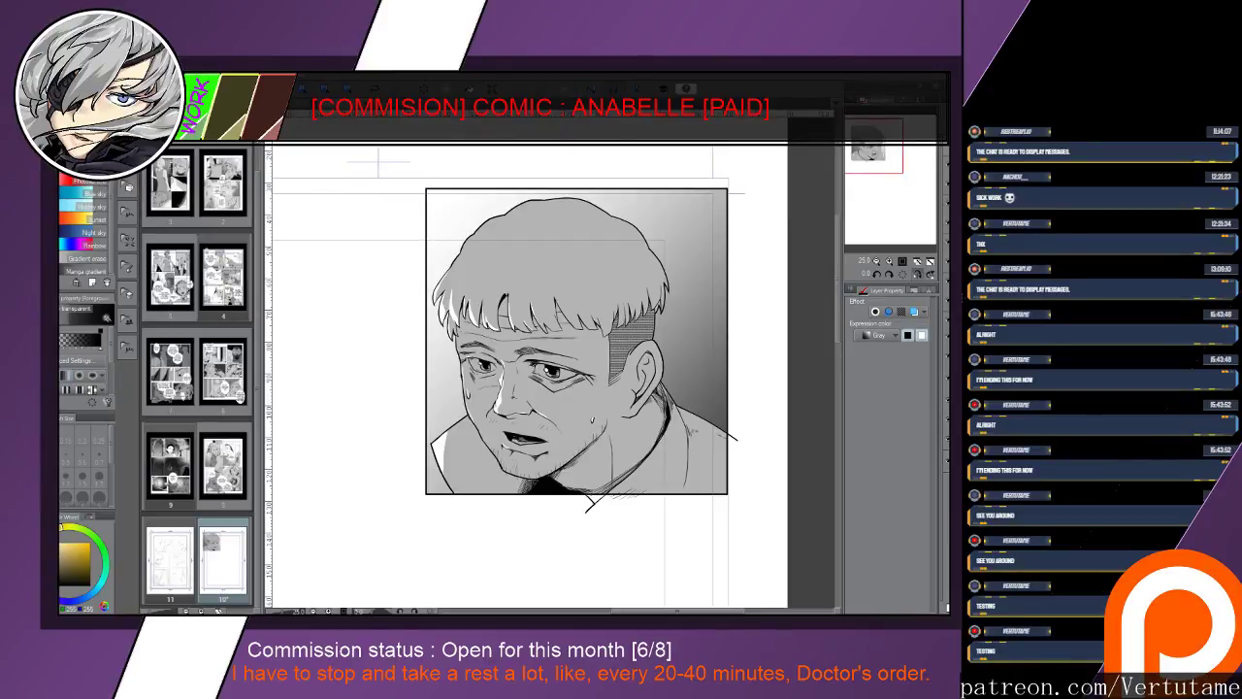
Add a parallel line ruler sloping gently across the panel at the height of the man's mouth
key("u")
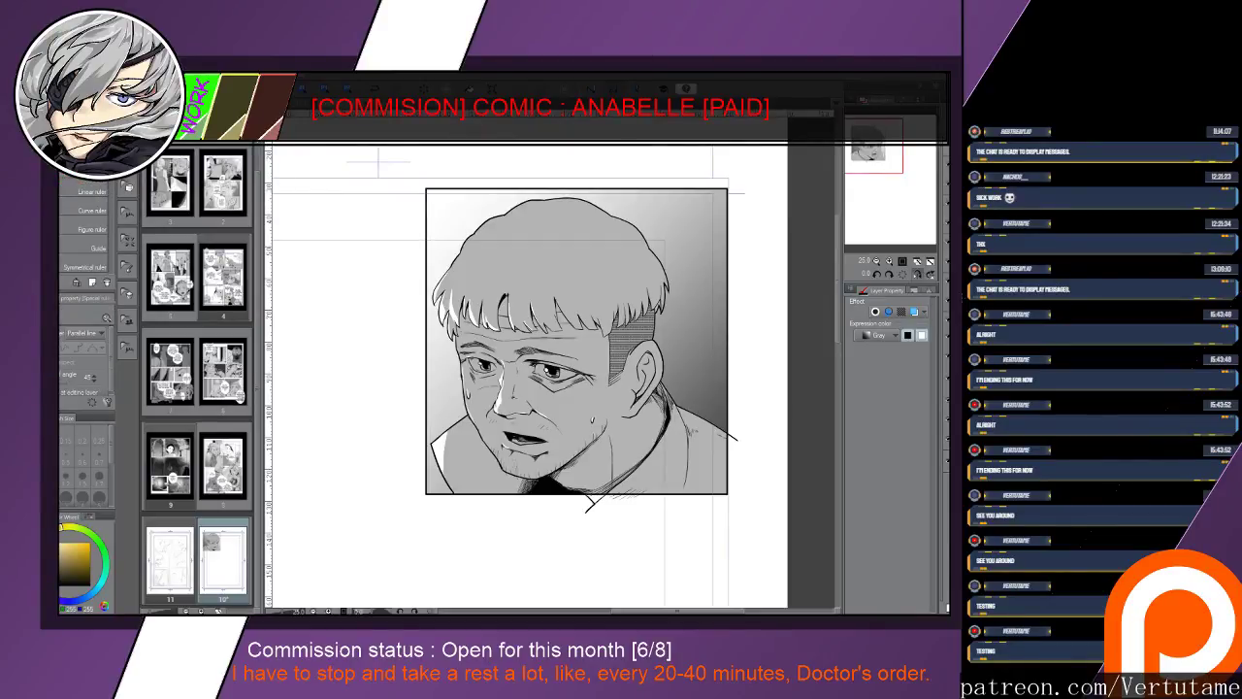
left_click_drag(748, 494, 316, 423)
key("p")
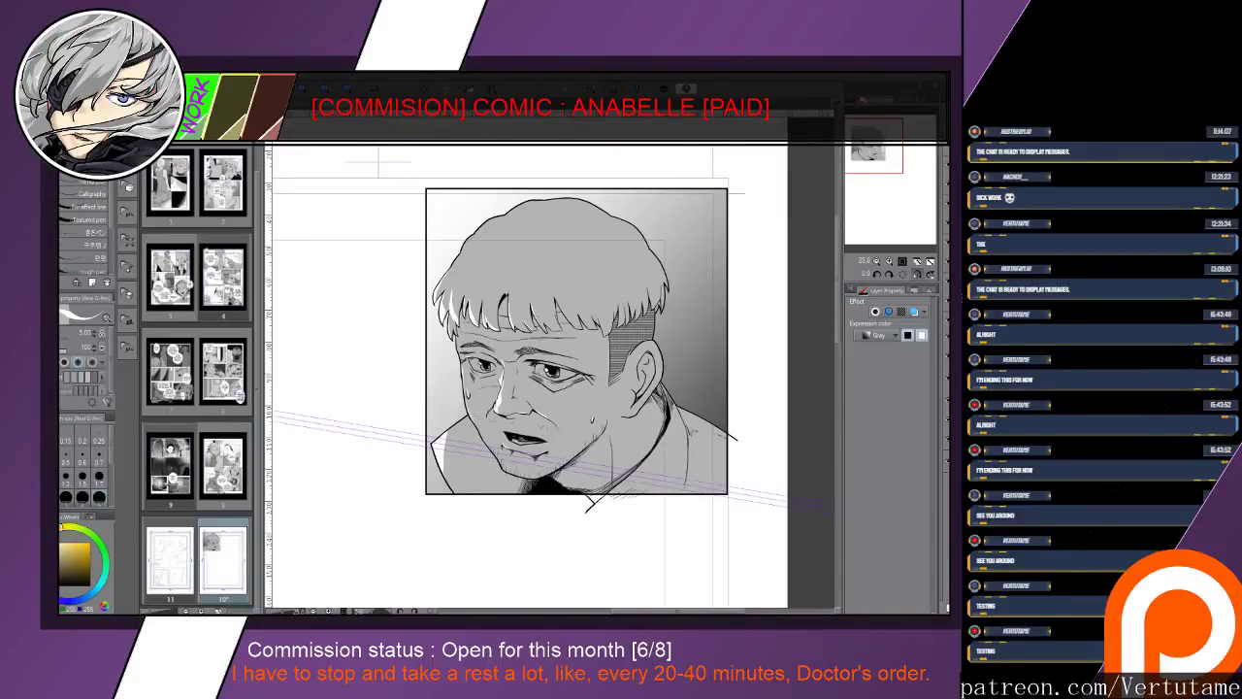
Draw a straight black line along the ruler across the background at fringe height, with the pen at size 2.00
key("[")
key("[")
key("ctrl+z")
key("x")
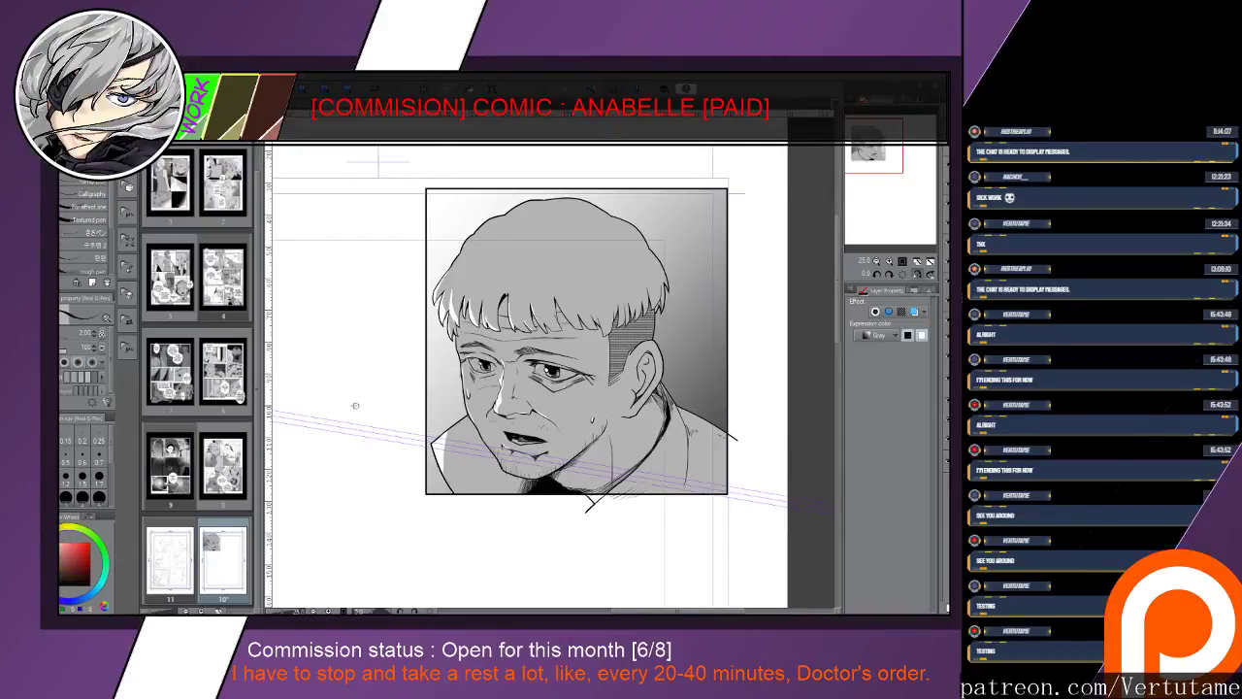
left_click_drag(333, 403, 765, 505)
left_click_drag(409, 282, 726, 335)
left_click_drag(884, 398, 786, 599)
key("ctrl+z")
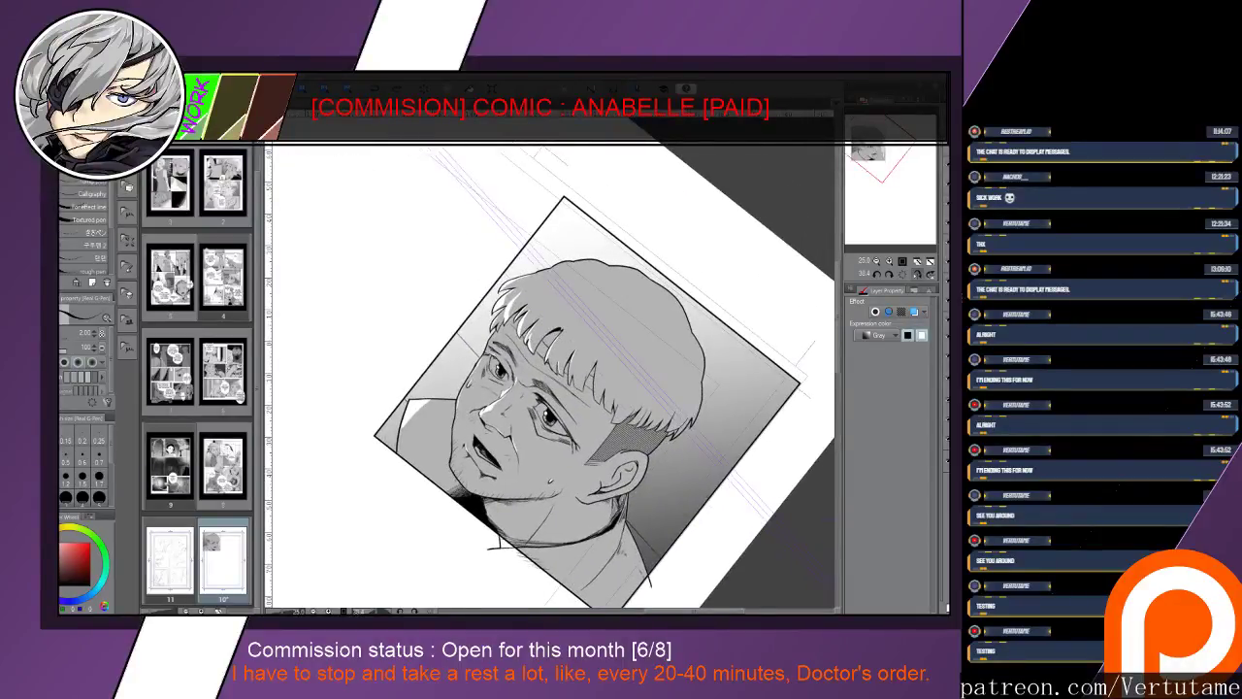
Draw another straight black line parallel to the ruler across the background near the panel's upper edge
left_click_drag(621, 407, 565, 370)
left_click_drag(777, 388, 739, 486)
left_click_drag(621, 408, 563, 411)
left_click_drag(477, 222, 558, 519)
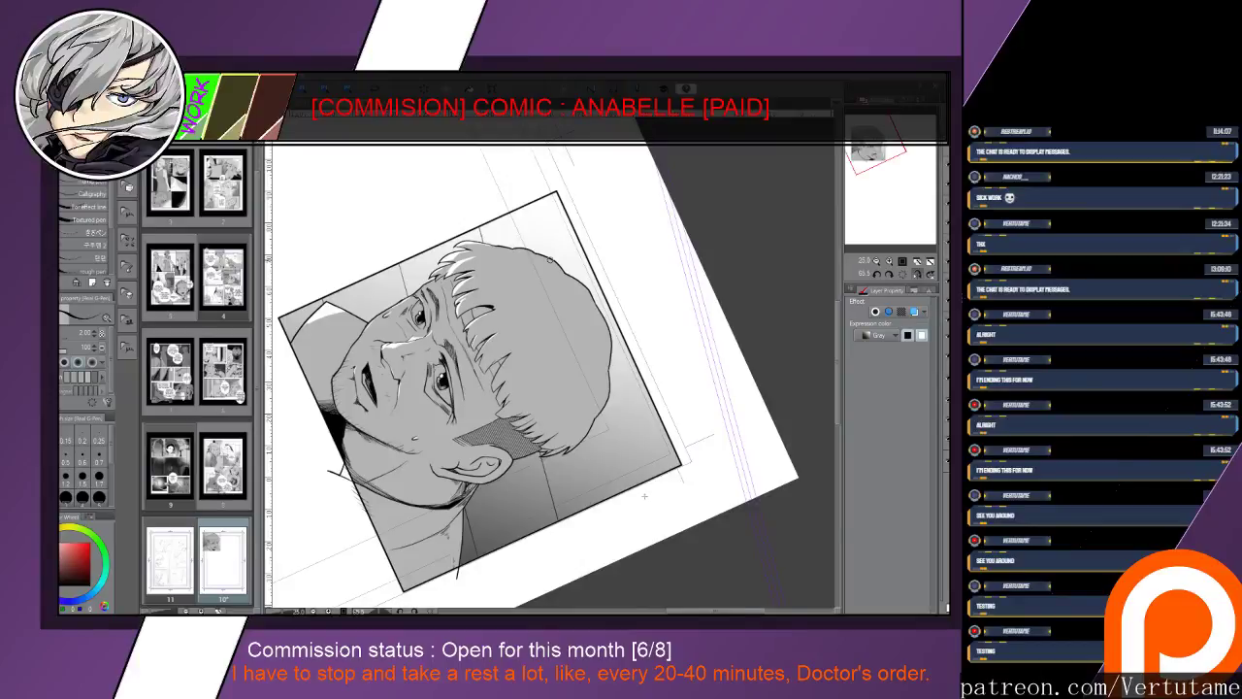
left_click_drag(644, 498, 568, 220)
key("ctrl+z")
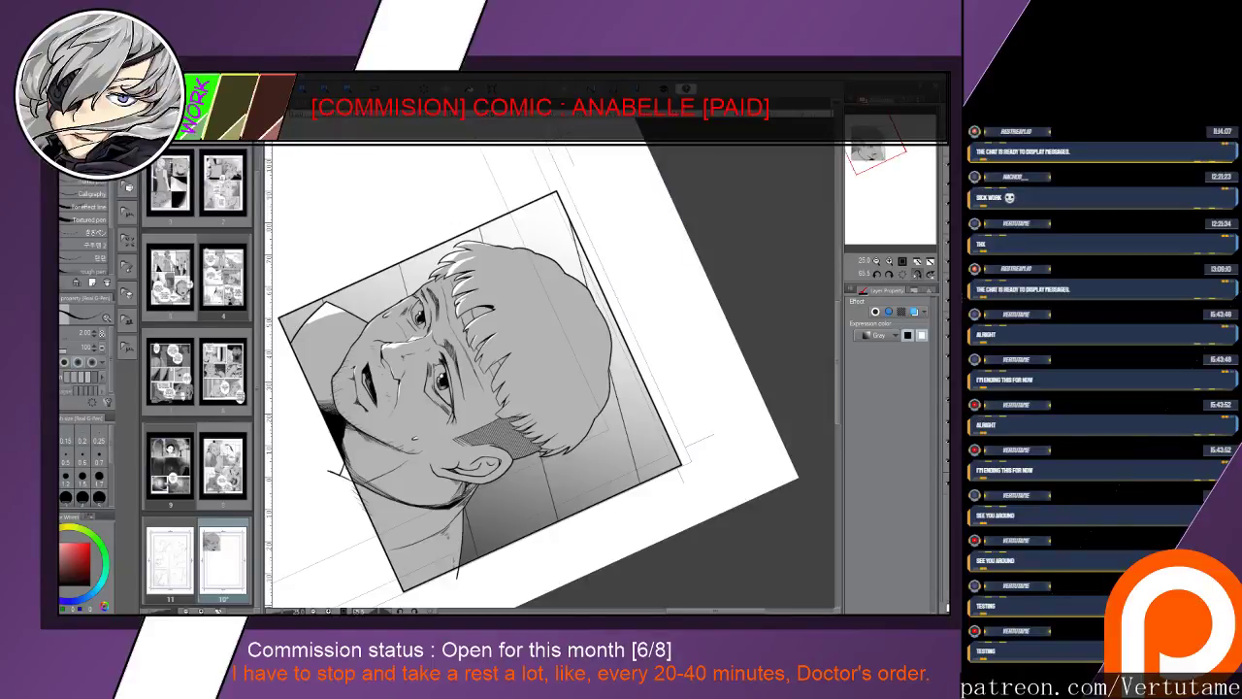
Hatch the background beside the far shoulder and face with the diagonal line brush at size 4.00
key("b")
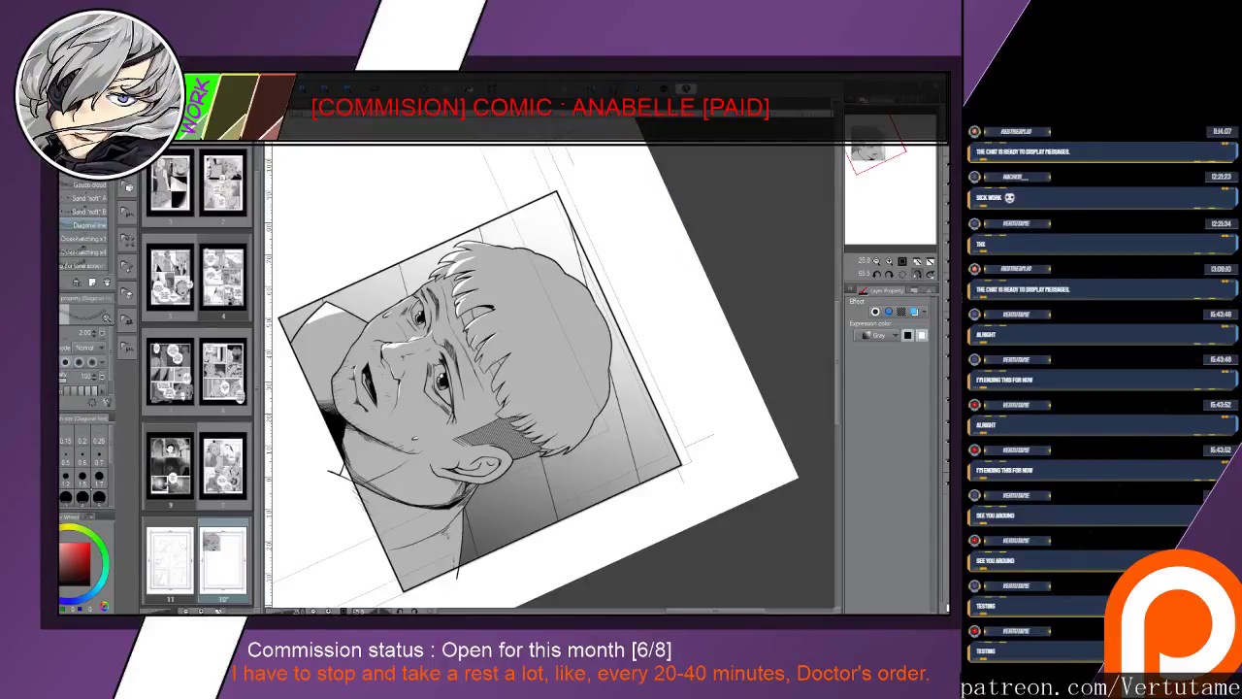
key("bracketright")
left_click_drag(552, 362, 545, 297)
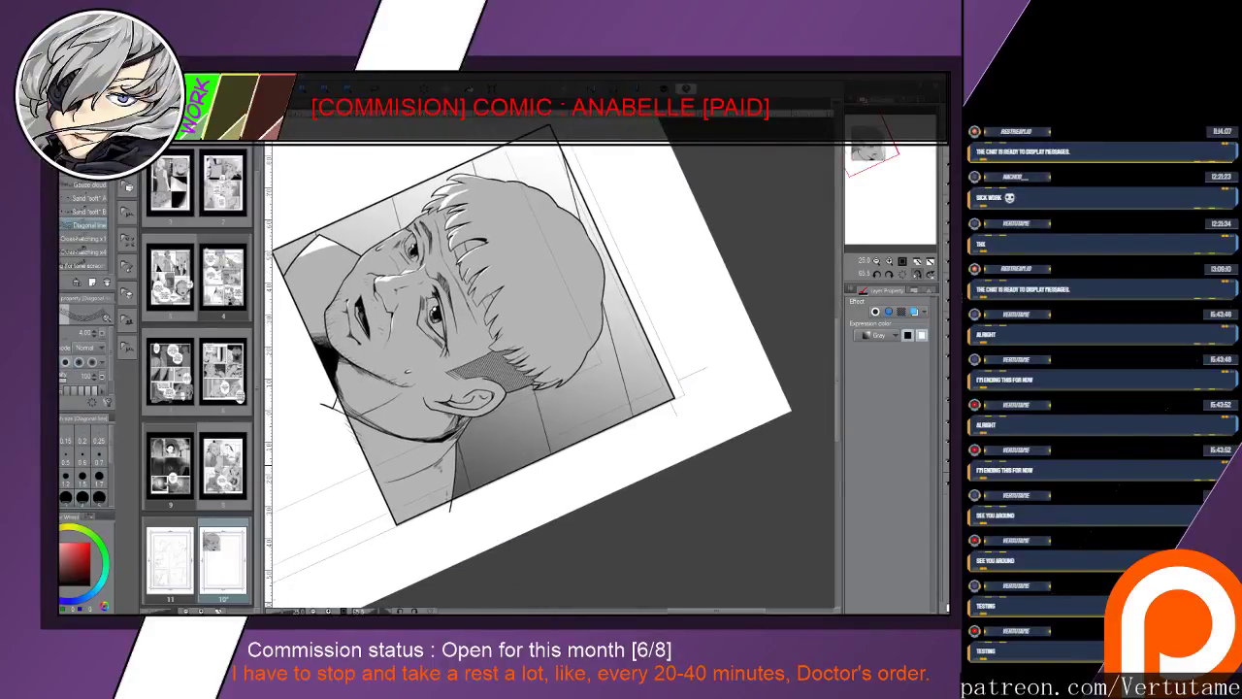
left_click_drag(289, 224, 306, 343)
mouse_move(287, 200)
left_mouse_down()
mouse_move(315, 335)
mouse_move(330, 330)
left_mouse_up()
mouse_move(312, 208)
left_mouse_down()
mouse_move(343, 331)
mouse_move(364, 334)
left_mouse_up()
left_click_drag(337, 200, 372, 322)
mouse_move(361, 250)
left_mouse_down()
mouse_move(366, 213)
mouse_move(413, 190)
mouse_move(430, 156)
left_mouse_up()
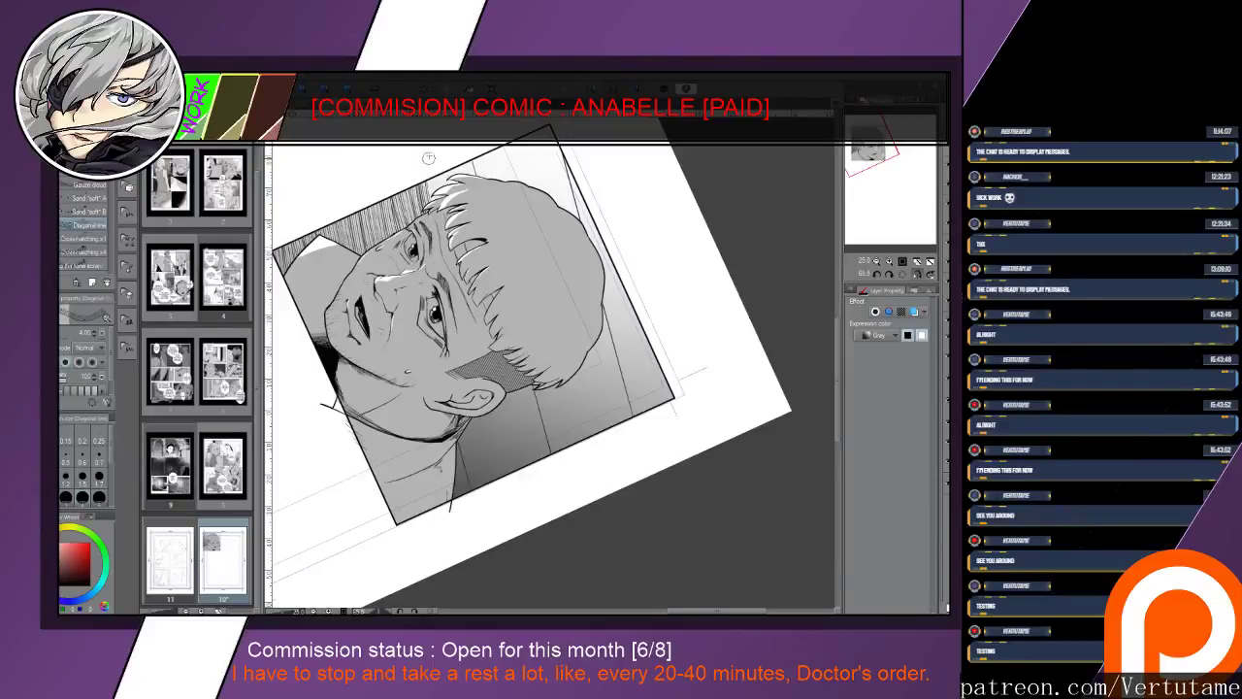
Extend the line hatching along the far side of the hair up to the panel's upper corner
mouse_move(426, 200)
left_mouse_down()
mouse_move(452, 152)
mouse_move(470, 165)
mouse_move(489, 150)
left_mouse_up()
left_click_drag(491, 182, 506, 146)
left_click_drag(499, 171, 528, 146)
left_click_drag(526, 192, 551, 146)
left_click_drag(550, 212, 573, 145)
left_click_drag(570, 220, 586, 147)
left_click_drag(584, 268, 600, 219)
Hatch the background behind the near shoulder, ear and back of the head
left_click_drag(456, 495, 462, 431)
left_click_drag(462, 491, 479, 423)
left_click_drag(473, 485, 499, 403)
left_click_drag(491, 473, 525, 384)
left_click_drag(509, 466, 543, 388)
left_click_drag(530, 456, 562, 382)
left_click_drag(551, 448, 586, 378)
mouse_move(580, 433)
left_mouse_down()
mouse_move(603, 343)
mouse_move(611, 359)
left_mouse_up()
mouse_move(572, 435)
left_mouse_down()
mouse_move(594, 355)
mouse_move(619, 335)
left_mouse_up()
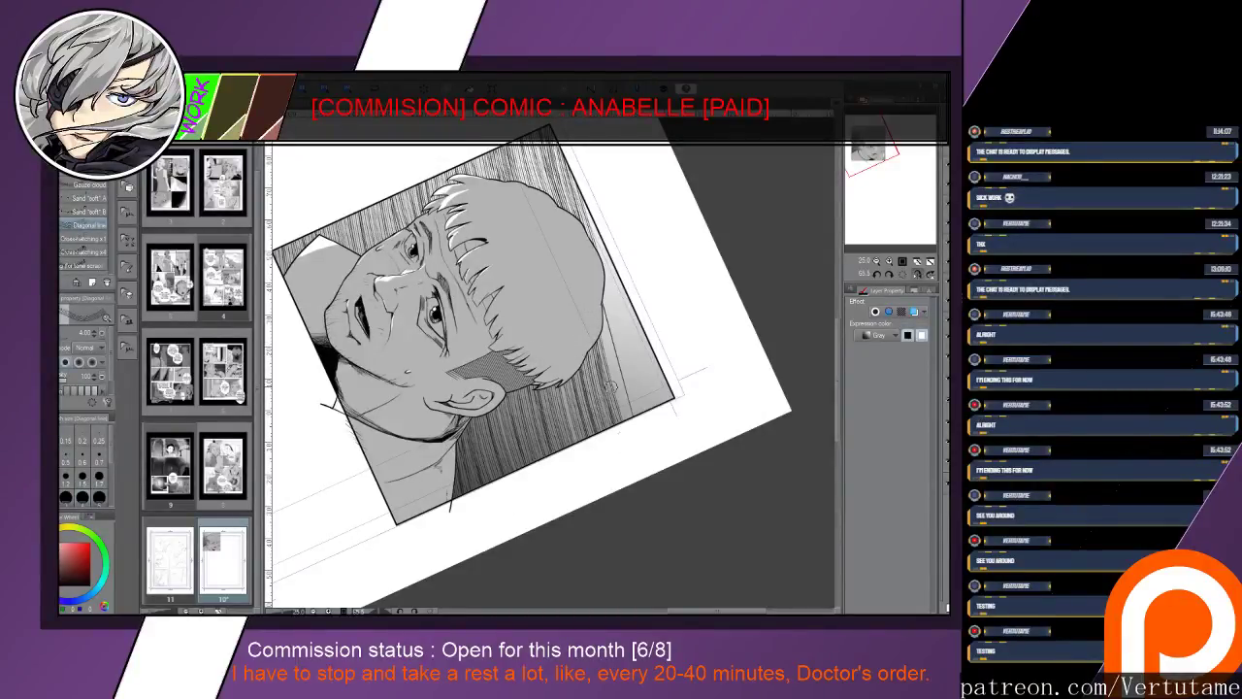
Fill the remaining background strip above the head with line hatching and lighten the hatching
left_click_drag(598, 394, 624, 309)
left_click_drag(617, 429, 638, 382)
left_click_drag(586, 244, 599, 204)
left_click_drag(602, 278, 612, 260)
left_click_drag(644, 386, 592, 233)
left_click_drag(645, 417, 594, 231)
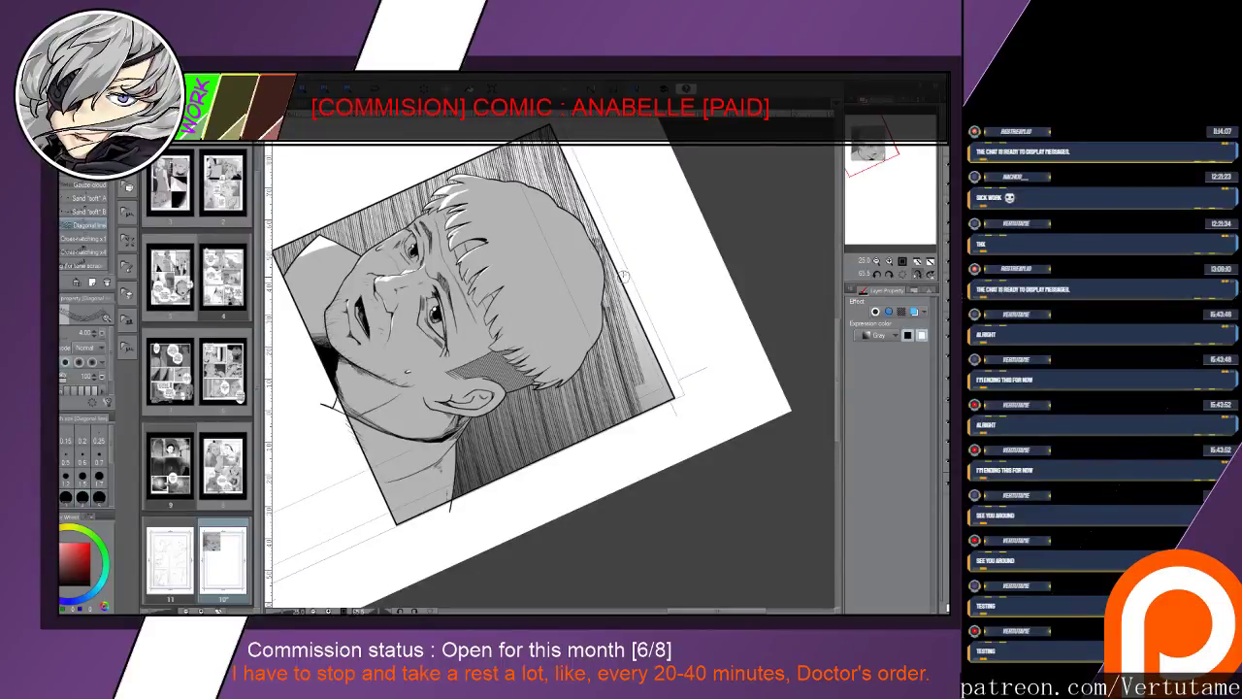
left_click_drag(638, 342, 611, 264)
mouse_move(656, 412)
left_mouse_down()
mouse_move(623, 334)
mouse_move(631, 313)
mouse_move(635, 400)
left_mouse_up()
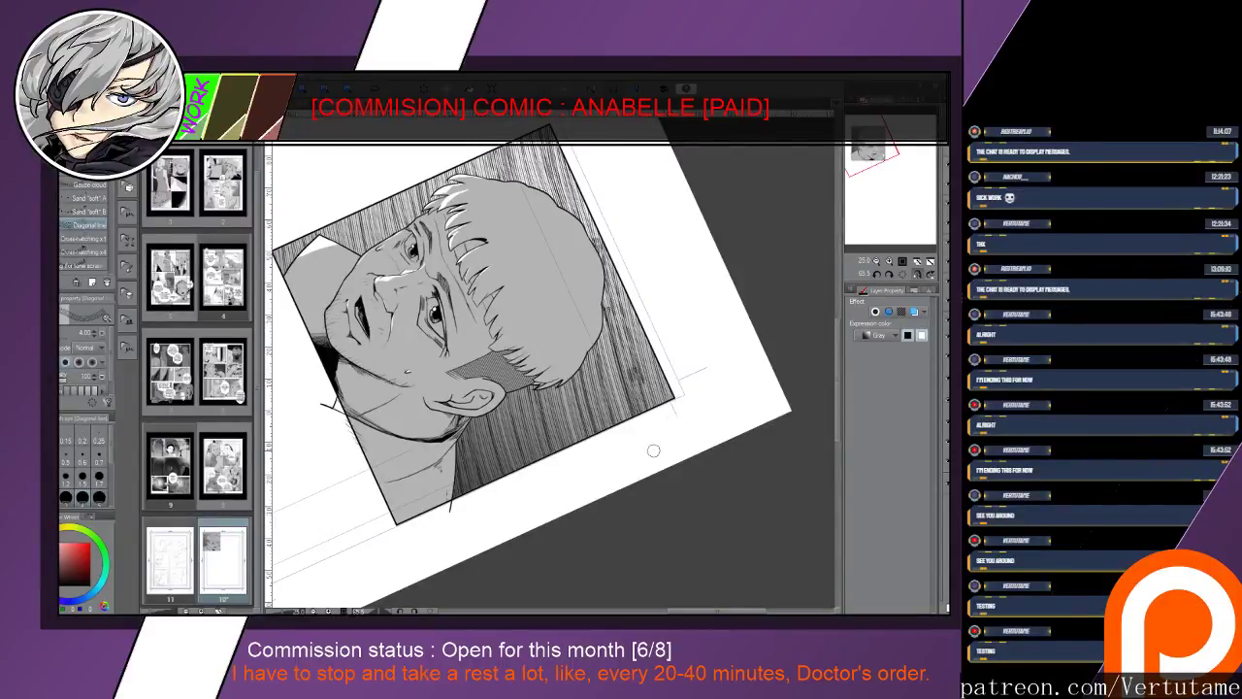
key("Delete")
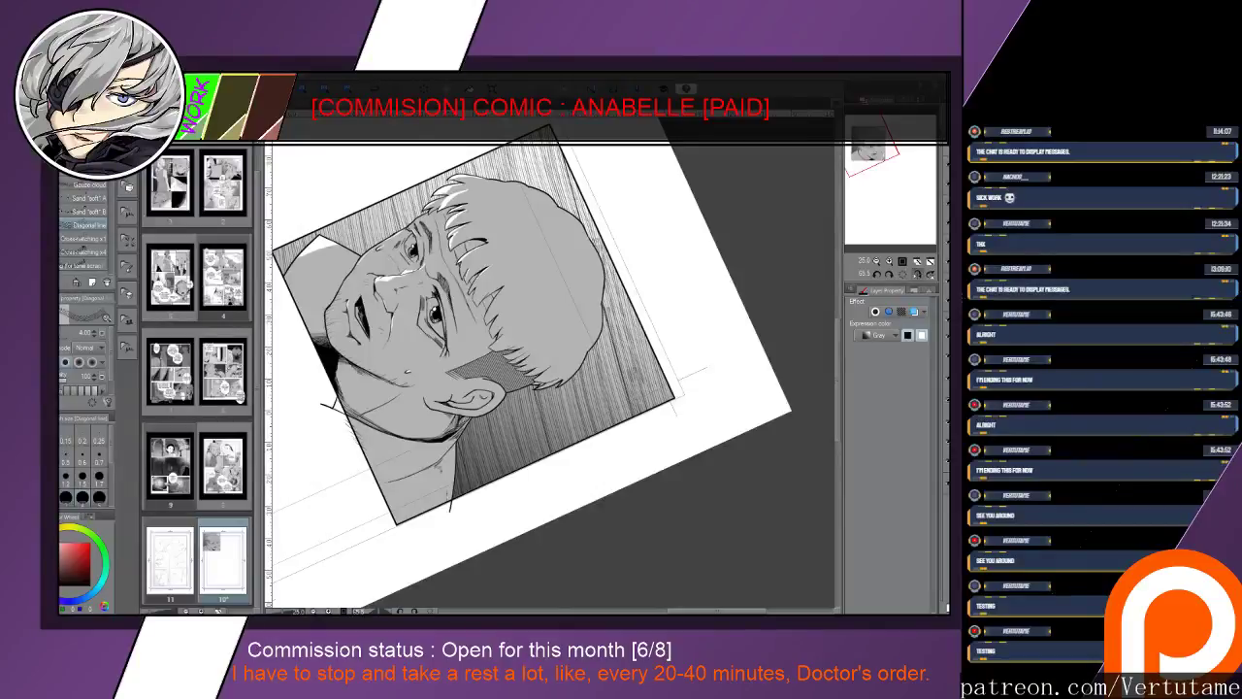
Try white-to-transparent gradients over the hatched background, starting from the panel's far side beside the face
left_click_drag(673, 417, 664, 281)
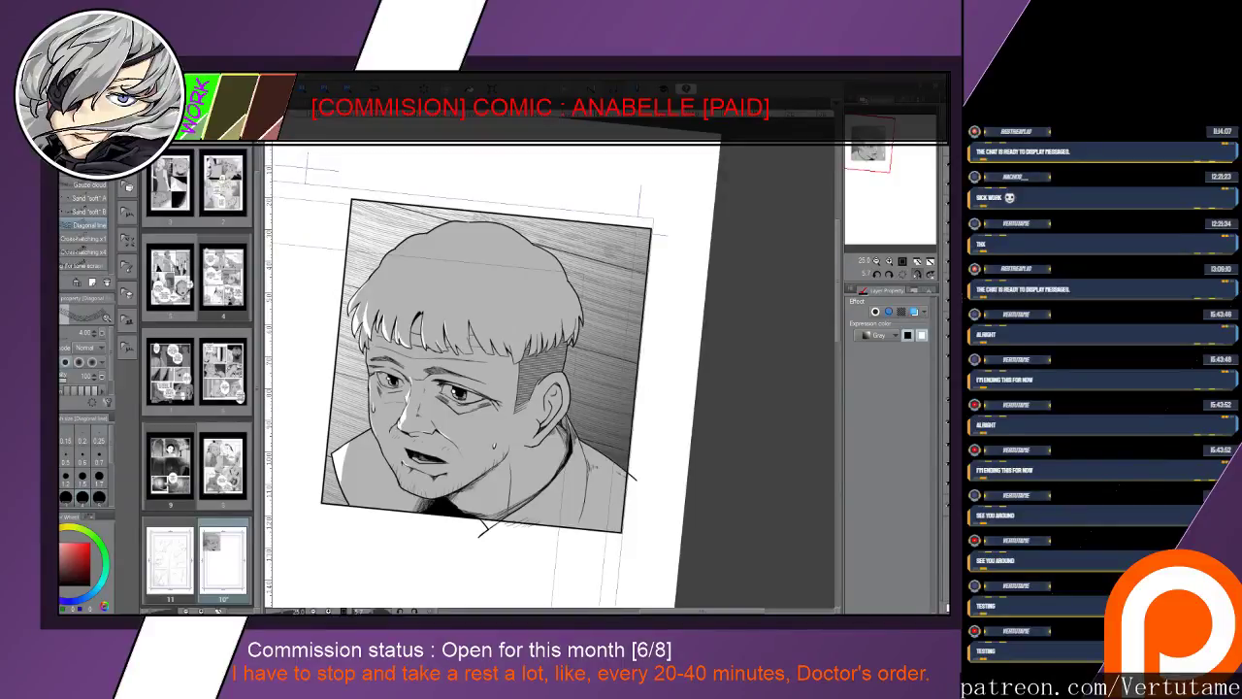
left_click_drag(486, 369, 571, 349)
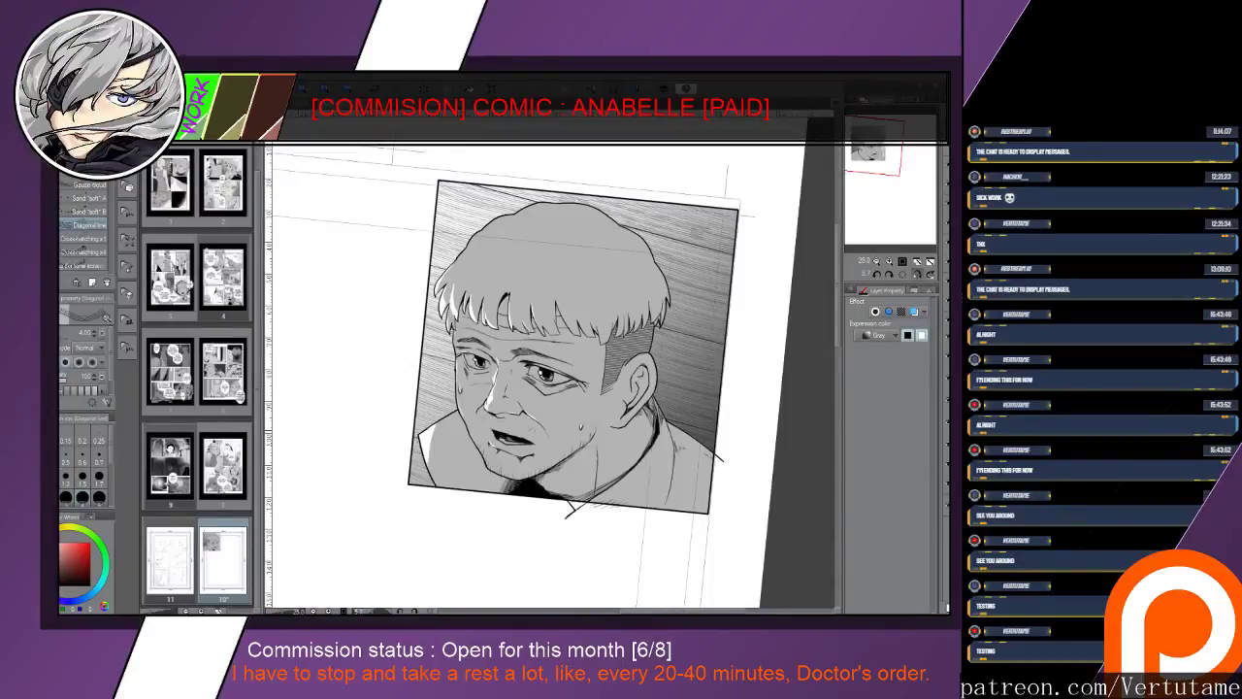
key("g")
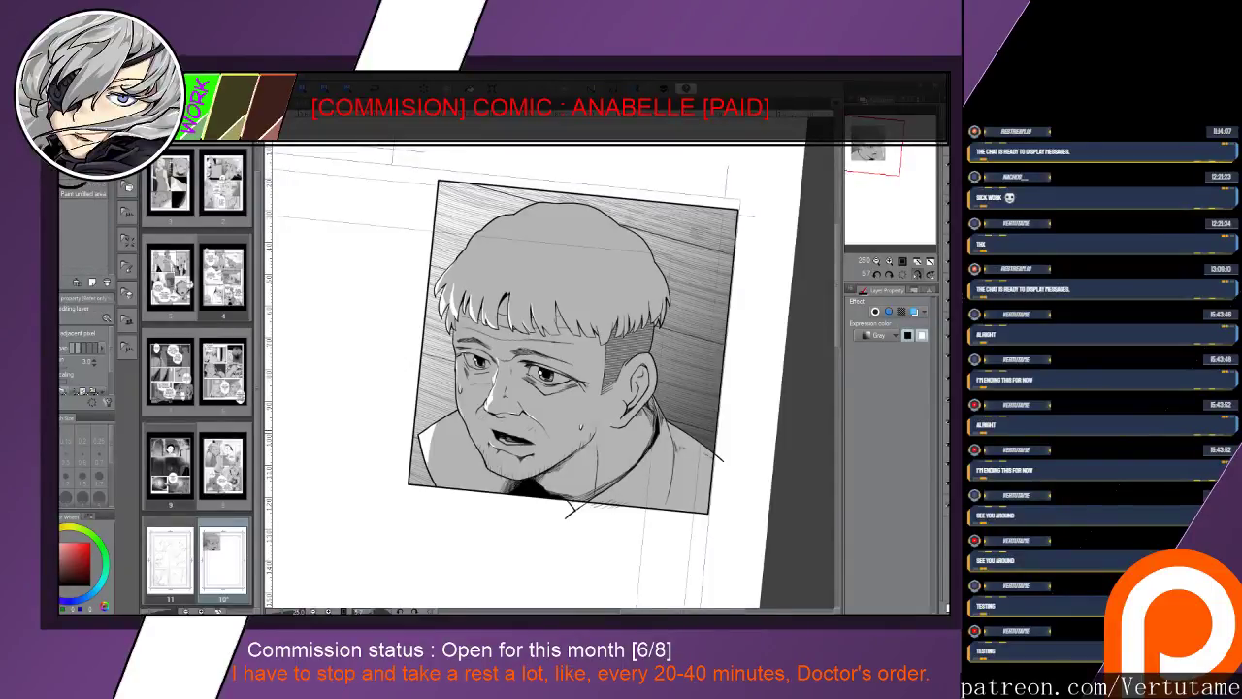
key("g")
key("x")
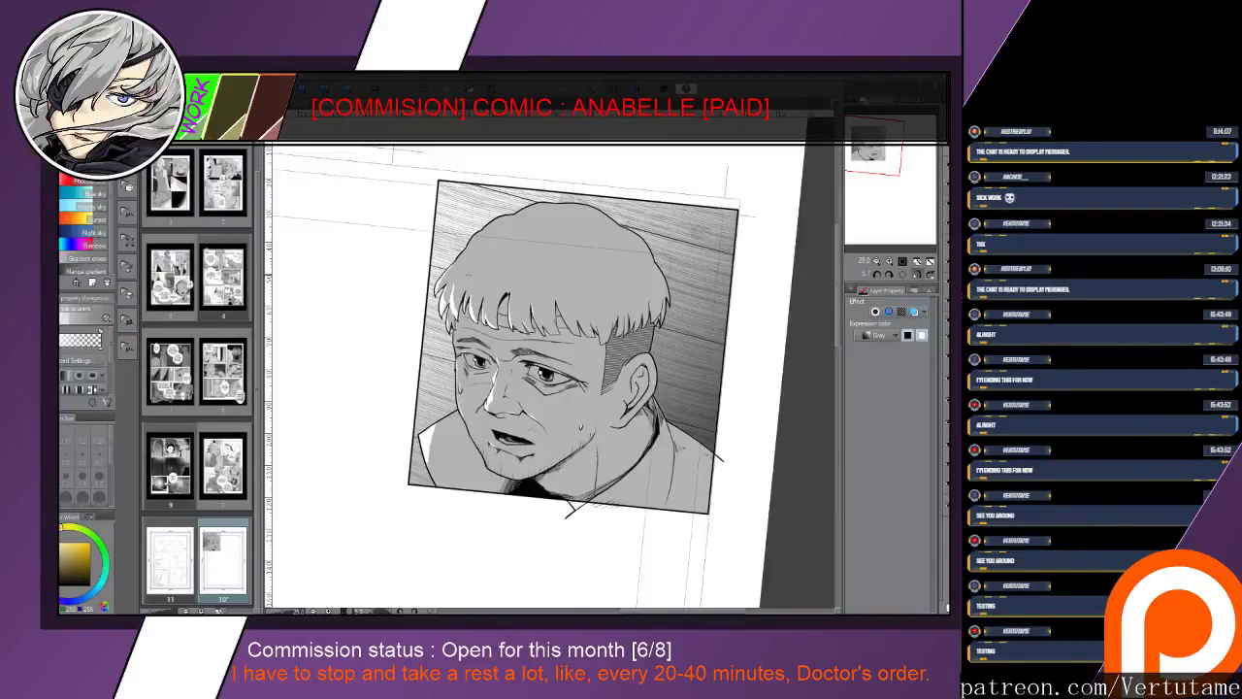
left_click_drag(330, 389, 679, 458)
key("ctrl+z")
mouse_move(414, 354)
left_mouse_down()
mouse_move(642, 546)
mouse_move(642, 562)
mouse_move(624, 563)
left_mouse_up()
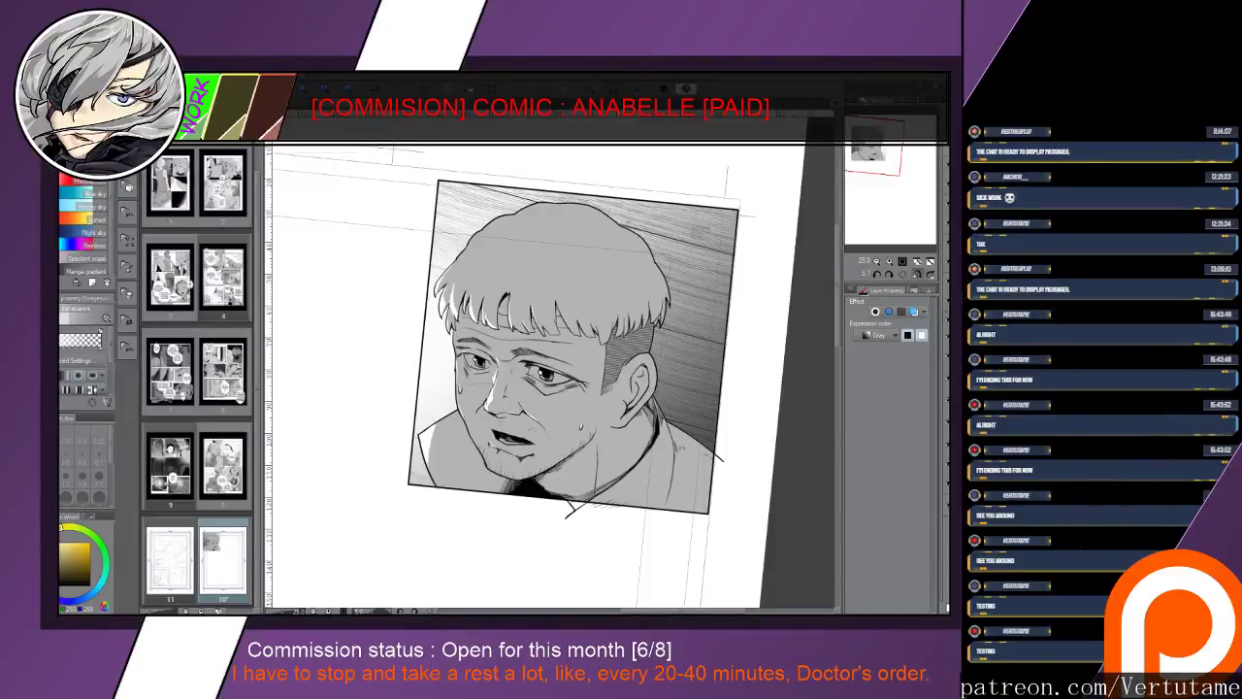
key("ctrl+z")
Fade the hatching with a white circular gradient from the panel's upper left, and select the layer holding the parallel ruler
left_click_drag(416, 225, 546, 416)
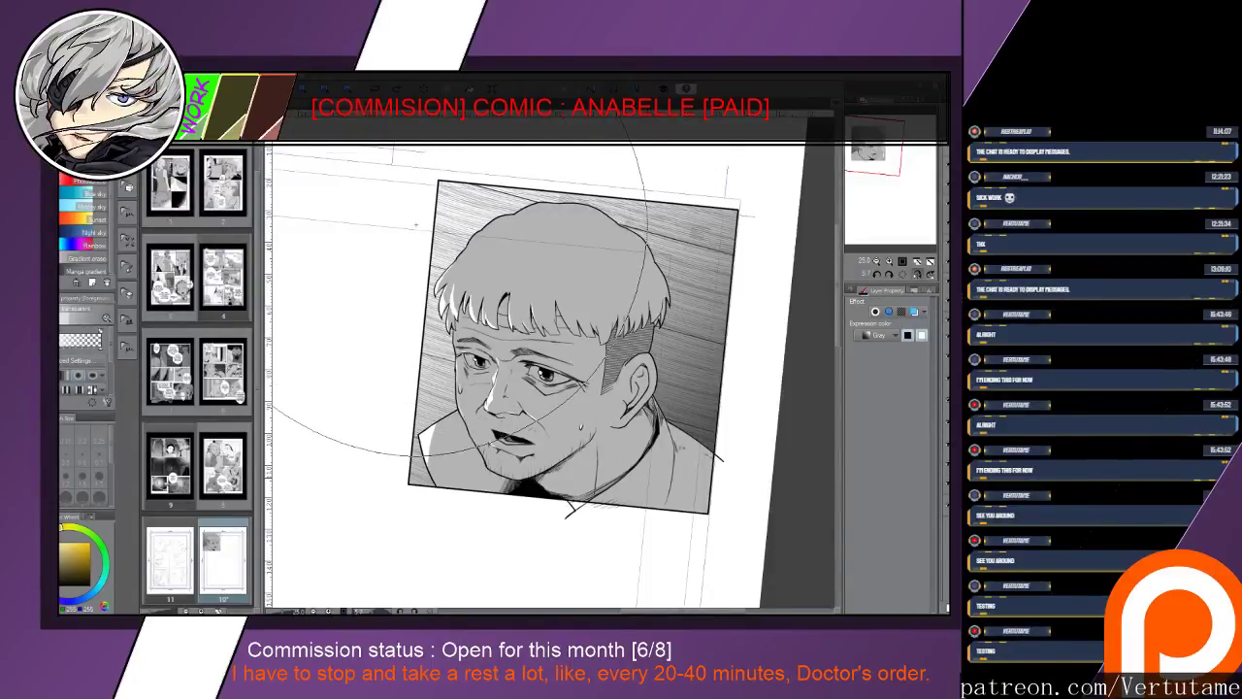
left_click_drag(546, 416, 545, 416)
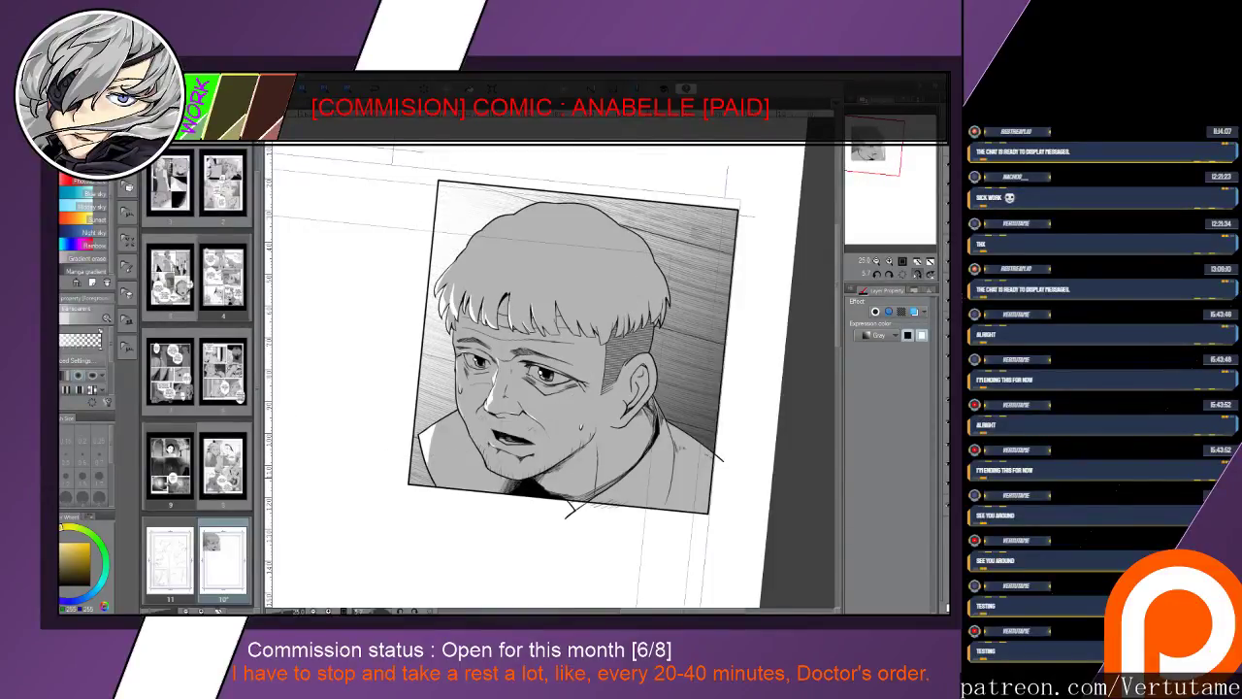
left_click_drag(553, 386, 567, 359)
scroll(603, 497, "down", 3)
key("r")
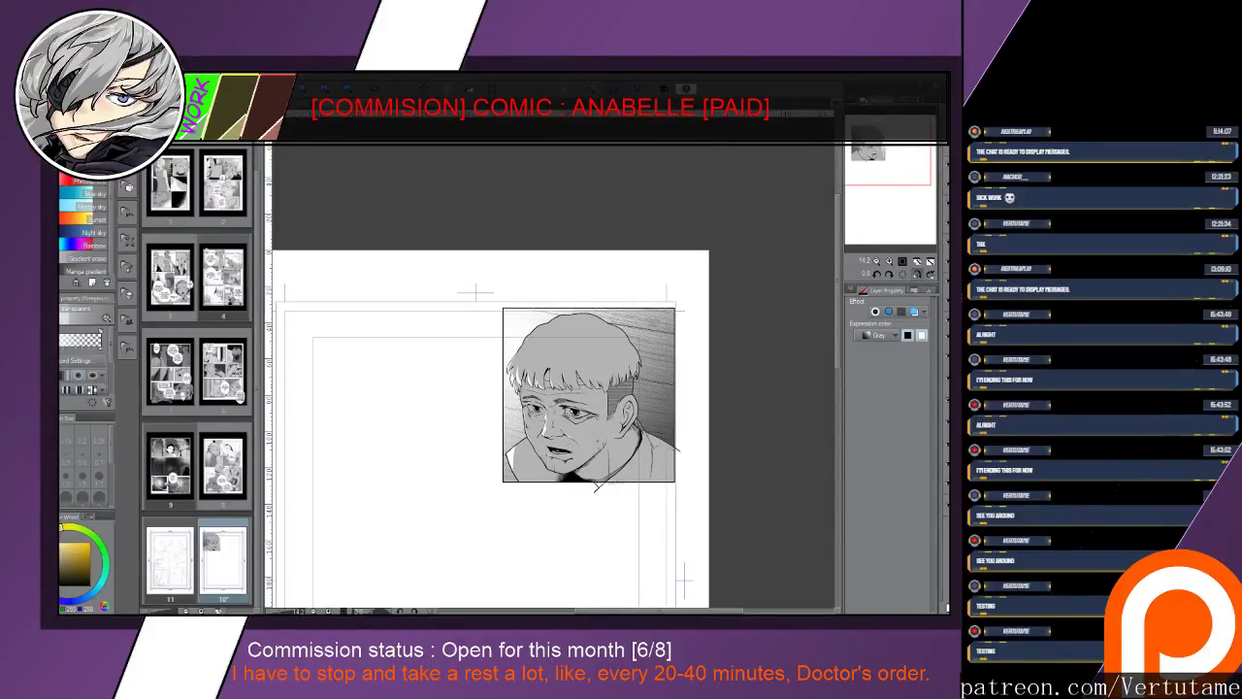
key("alt+bracketleft")
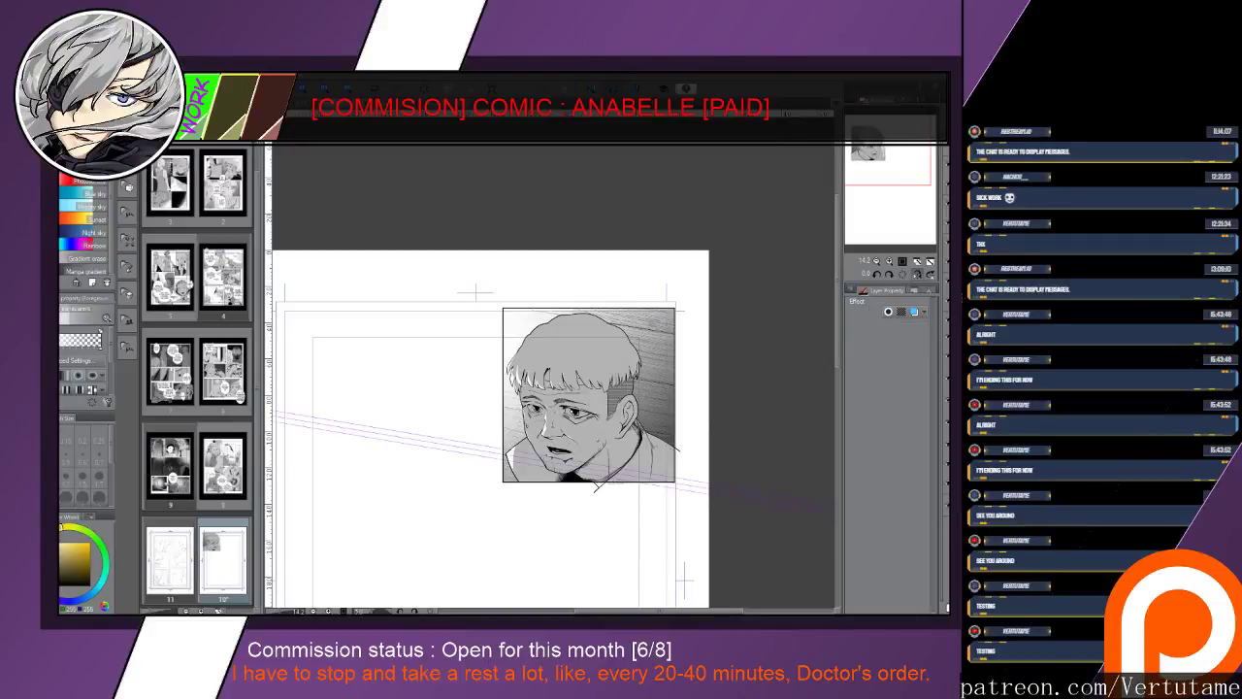
Try a rectangular frame for the second panel around the sketch of the two figures beside the first panel
left_click_drag(553, 388, 633, 415)
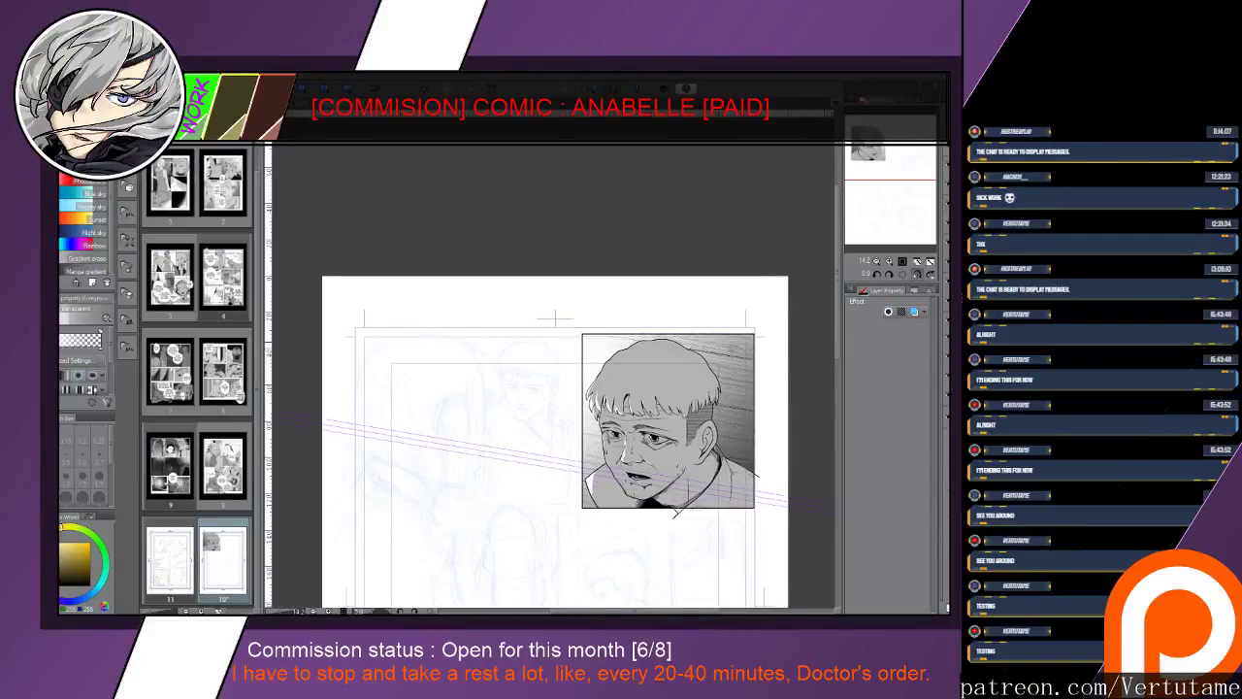
key("alt+bracketright")
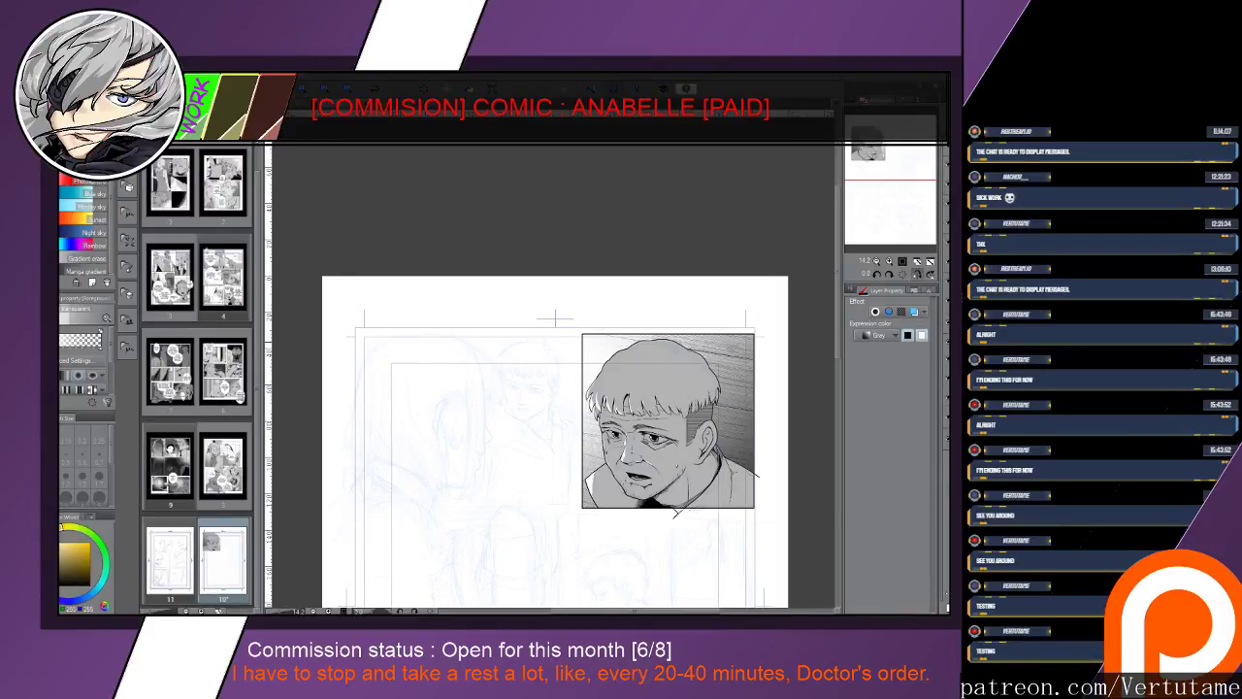
left_click_drag(454, 511, 492, 480)
scroll(491, 479, "up", 2)
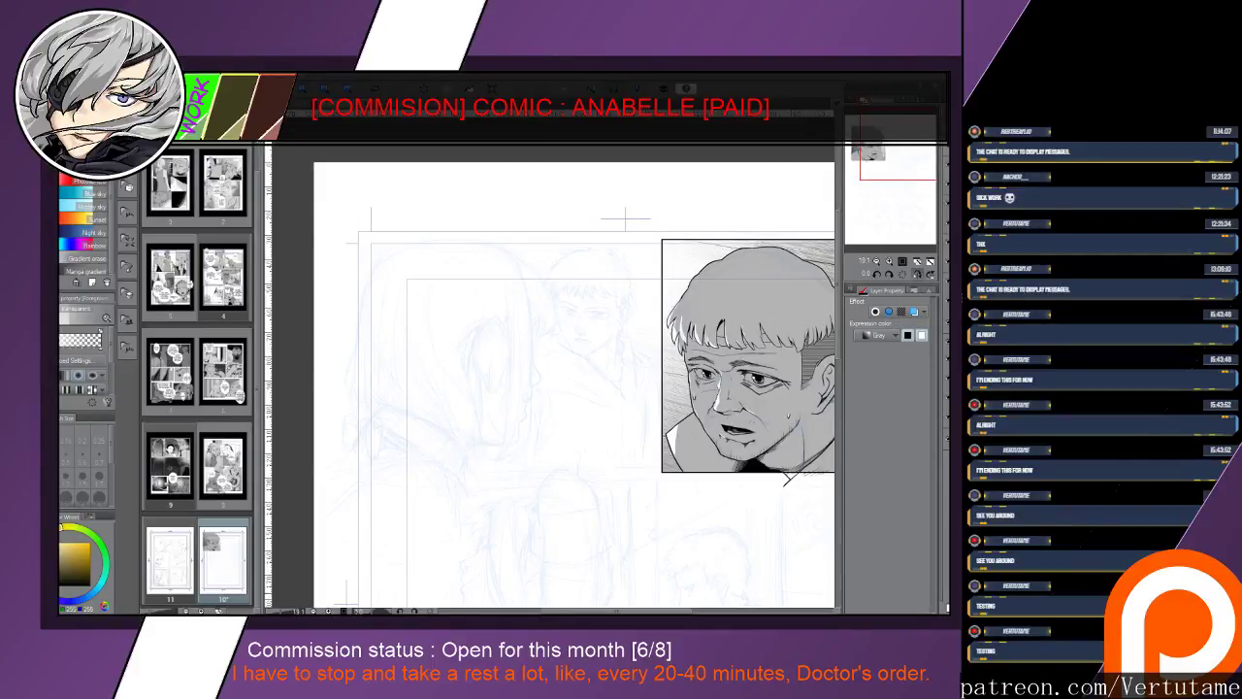
key("u")
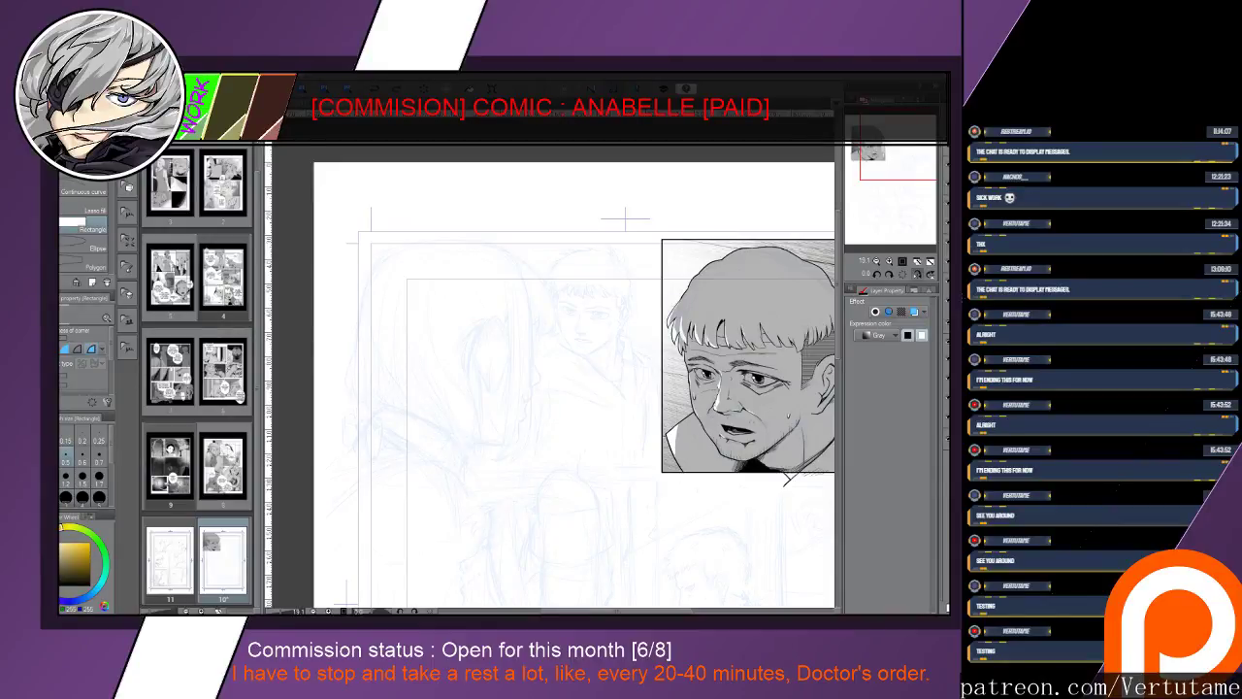
key("x")
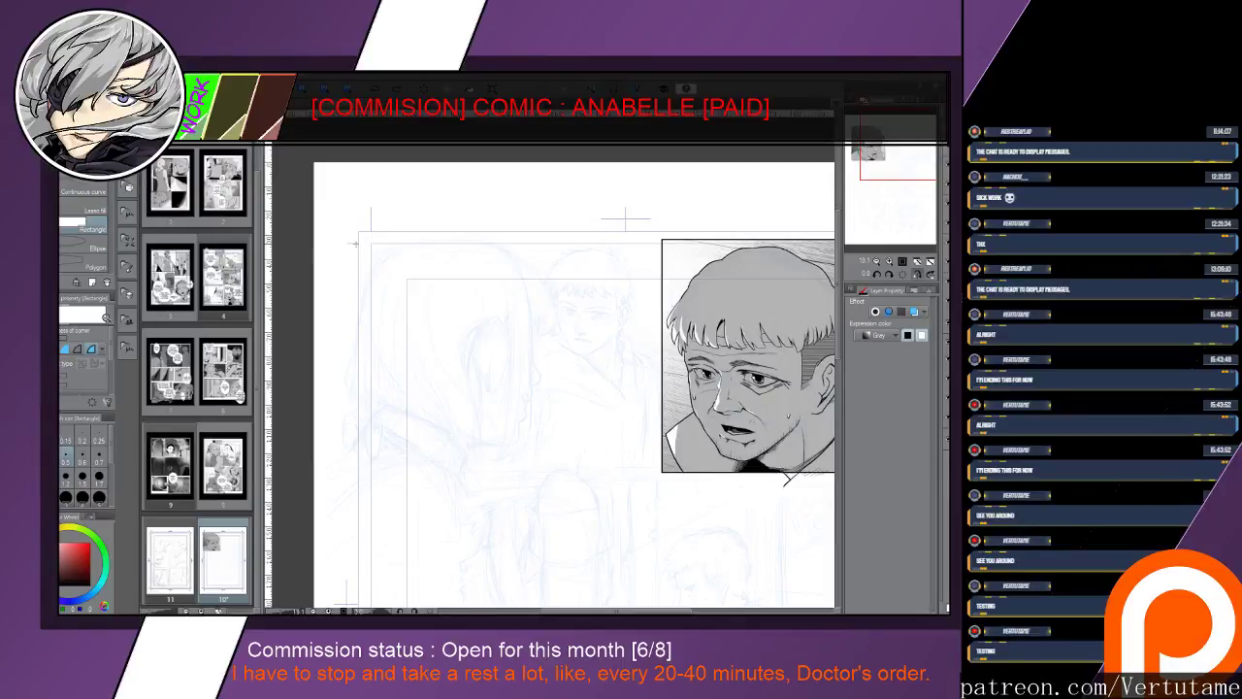
left_click_drag(352, 246, 650, 472)
key("h")
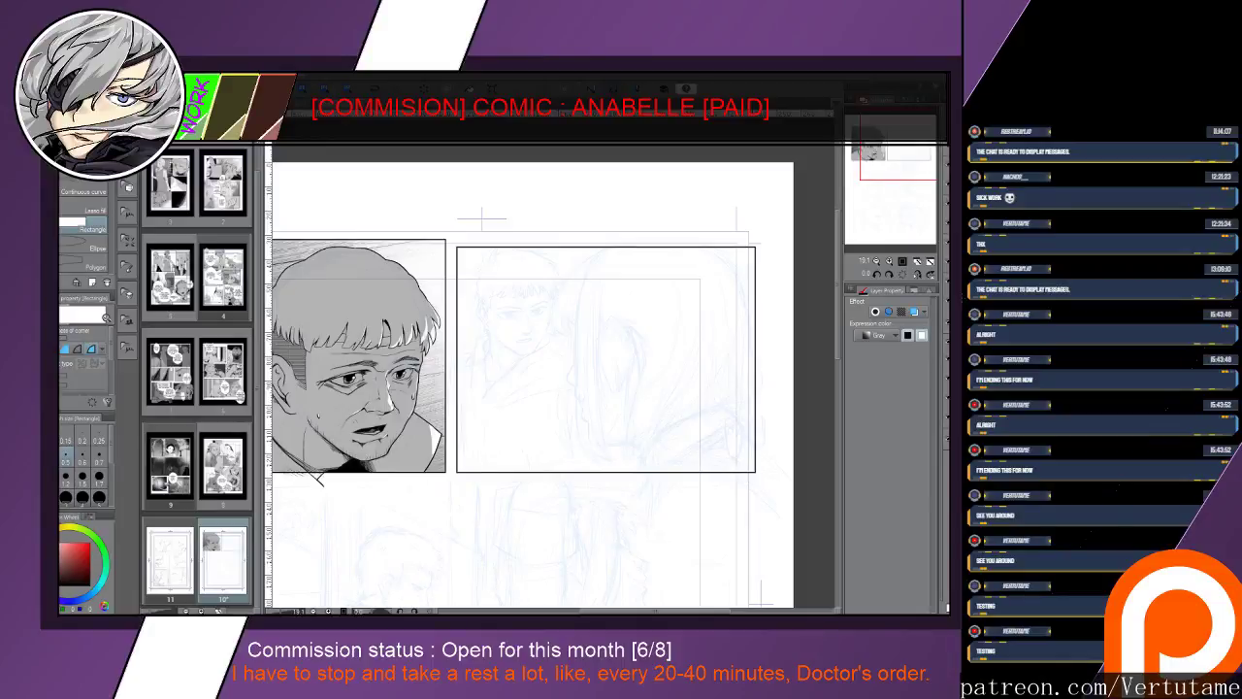
Hide the sketch and the first panel's artwork, and select the area inside the first panel's frame
key("alt+bracketright")
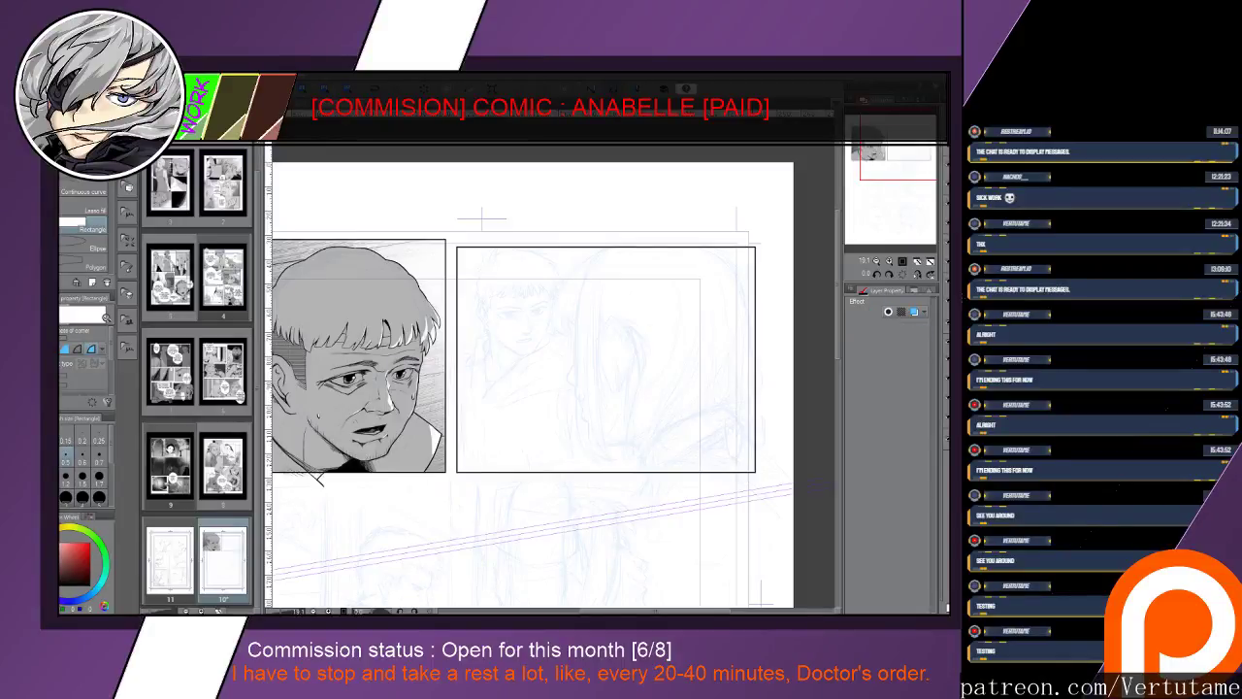
left_click_drag(524, 388, 639, 345)
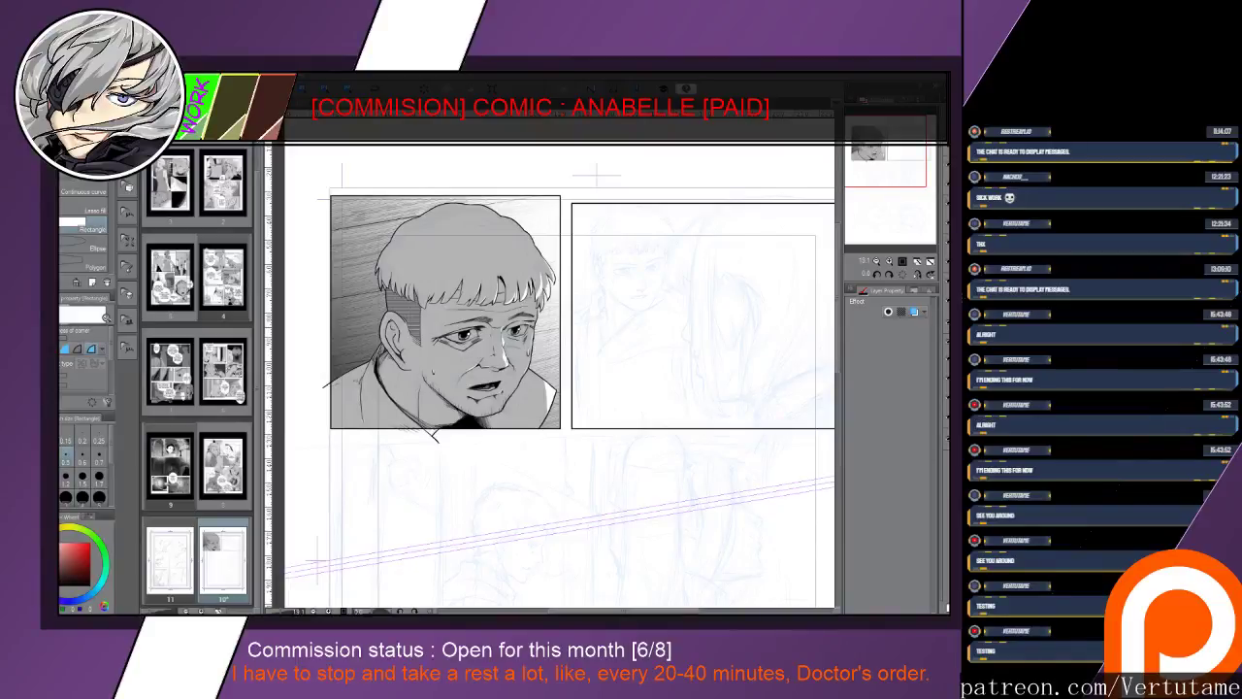
key("ctrl+z")
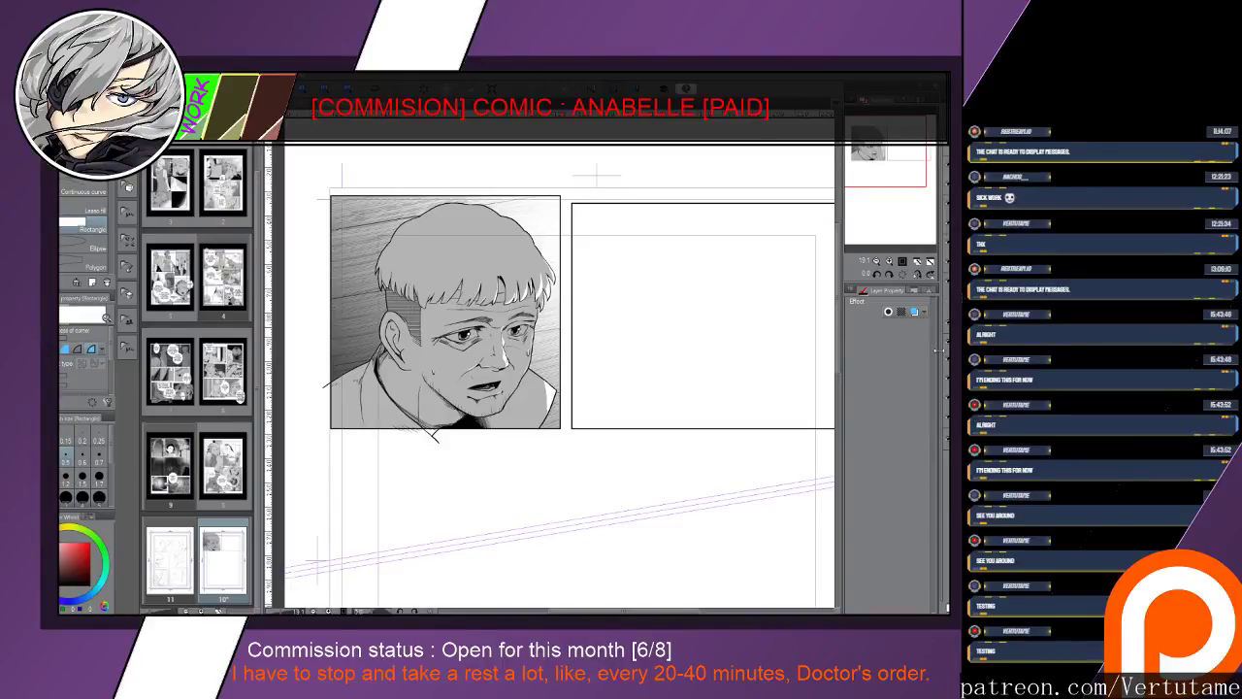
key("Delete")
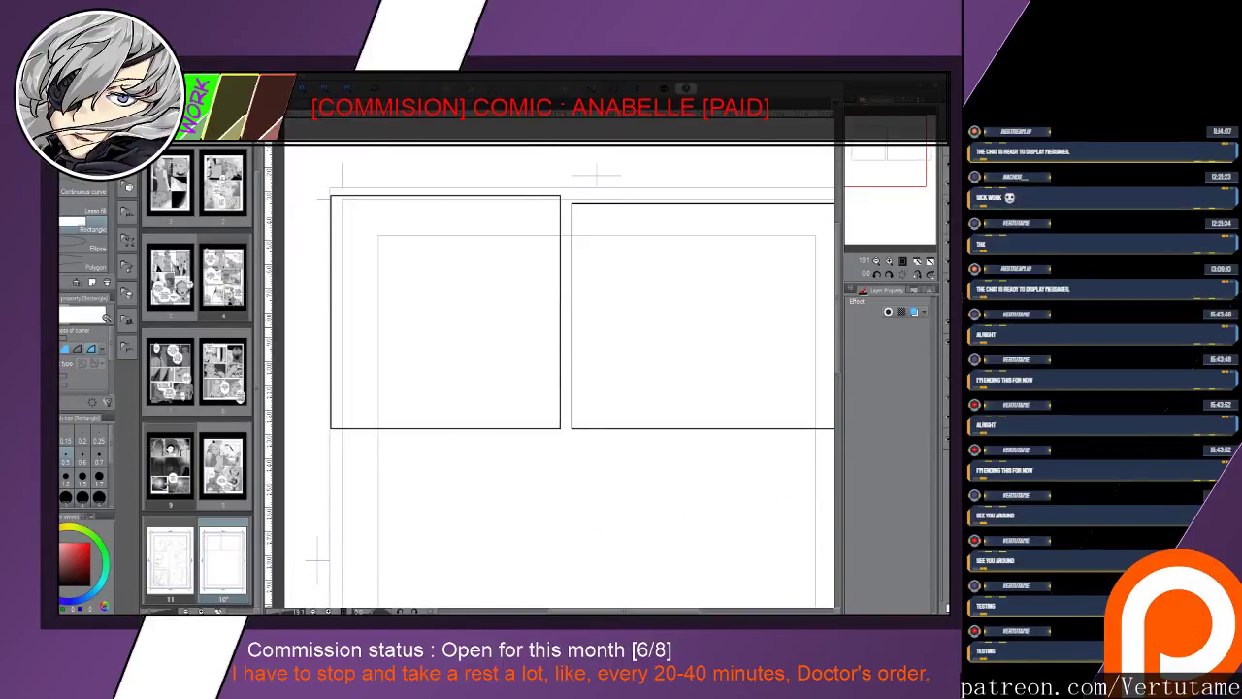
key("w")
left_click(430, 319)
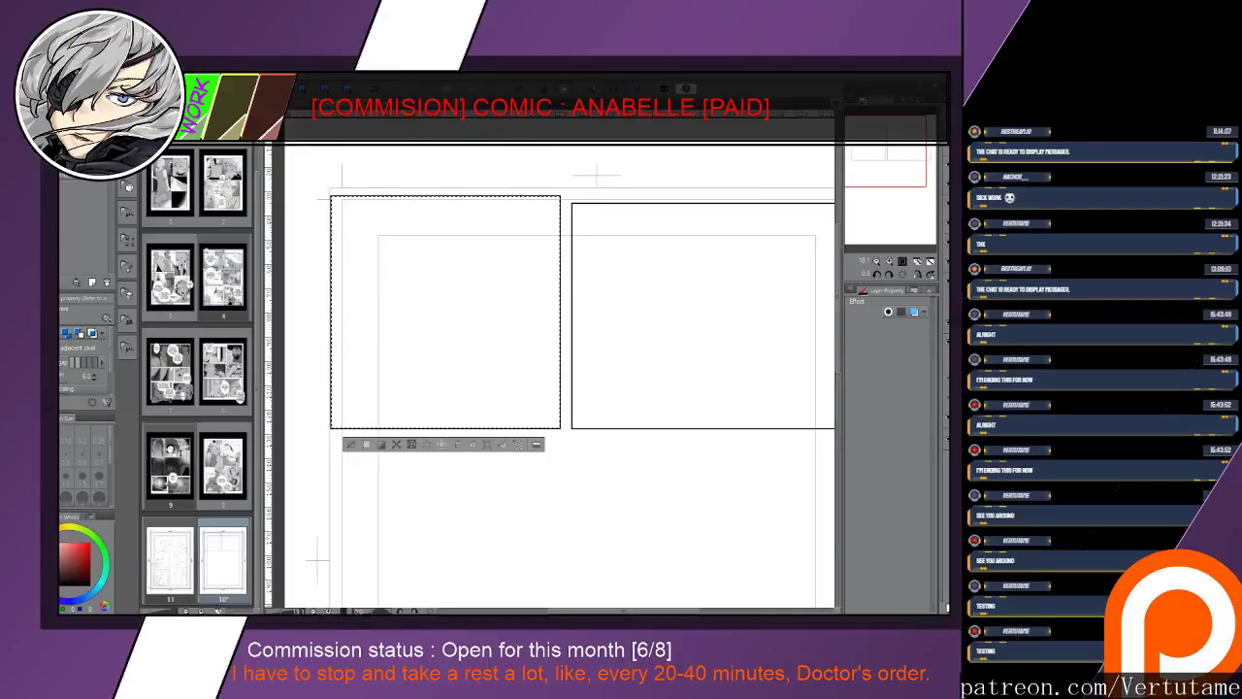
Show the first panel's artwork again, mask it to the selected area, and delete the panel's frame line
key("ctrl+z")
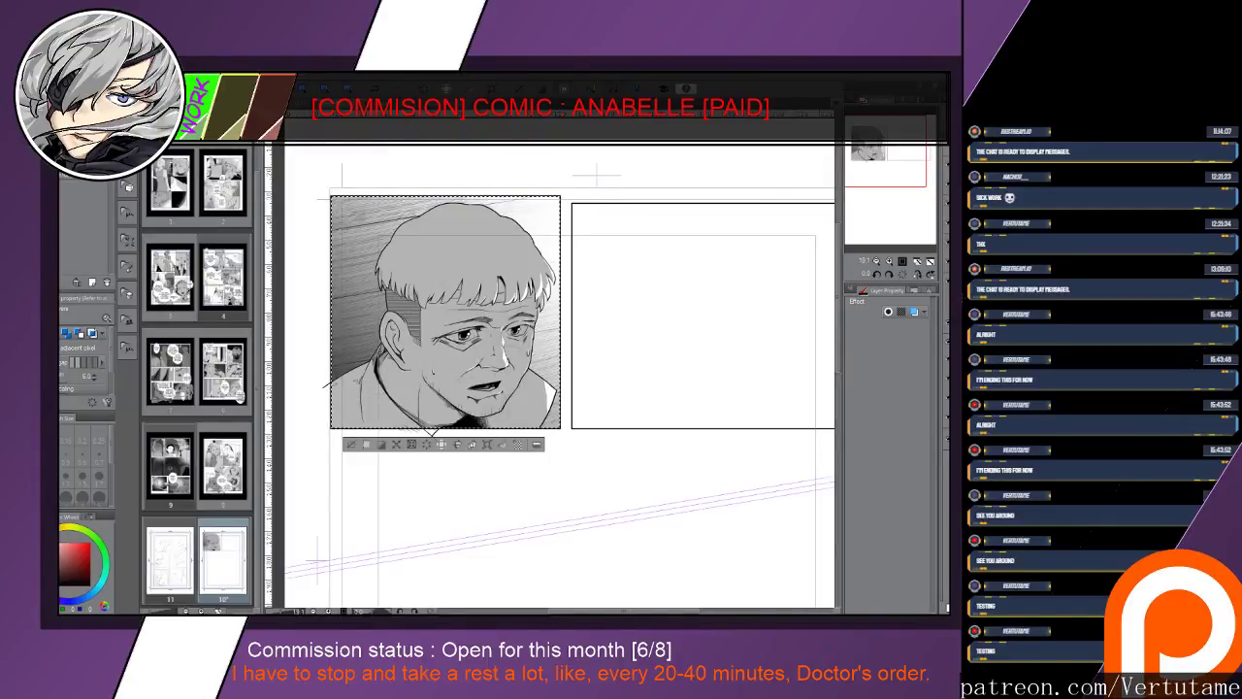
key("ctrl+d")
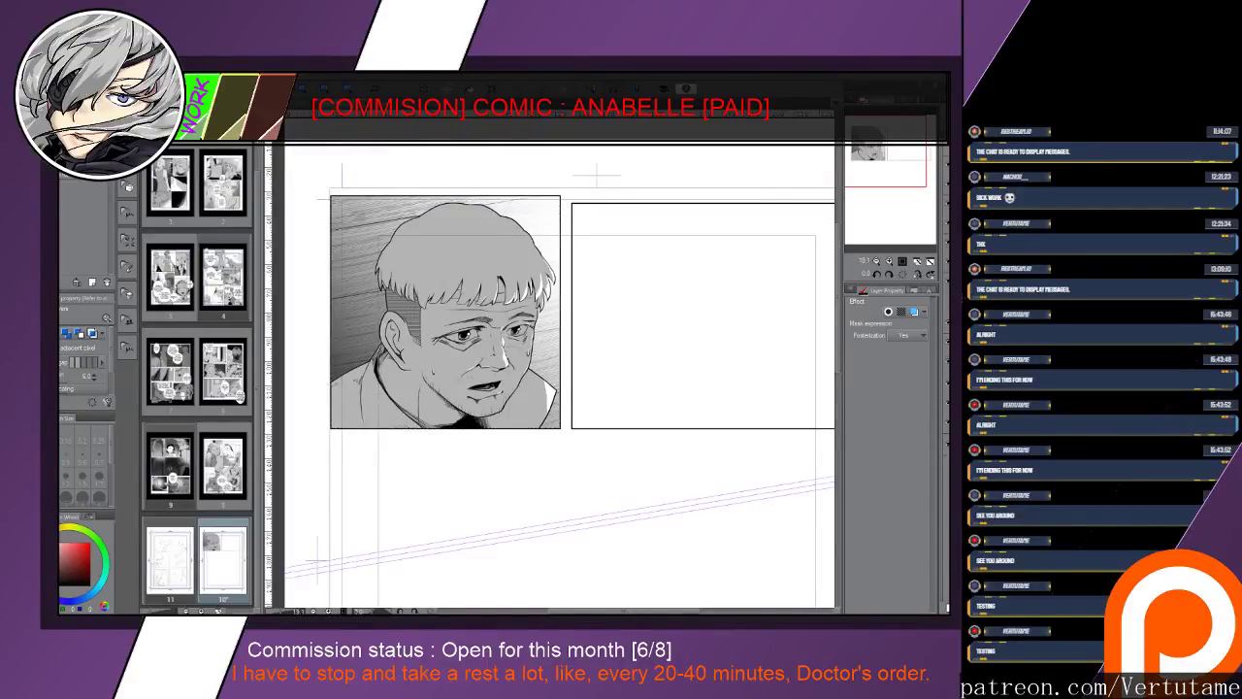
key("Delete")
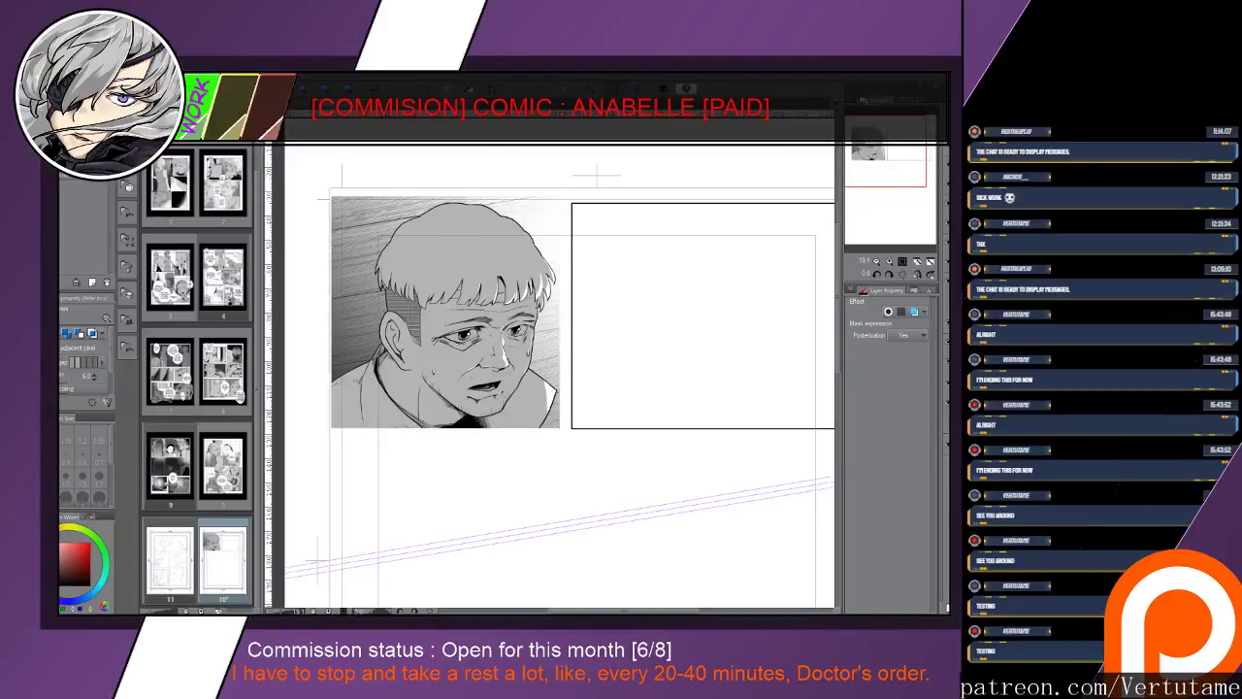
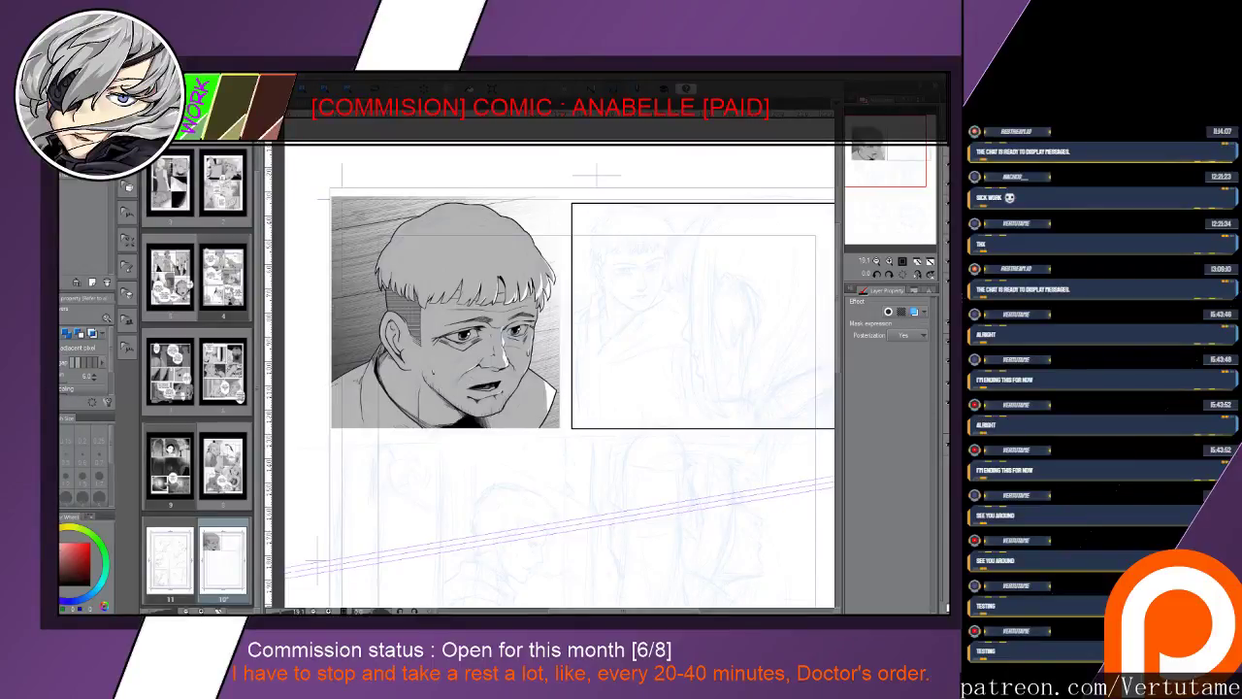
Replace the second panel's frame with a redrawn rectangle around the two-figure sketch, adjoining the first panel
key("alt+]")
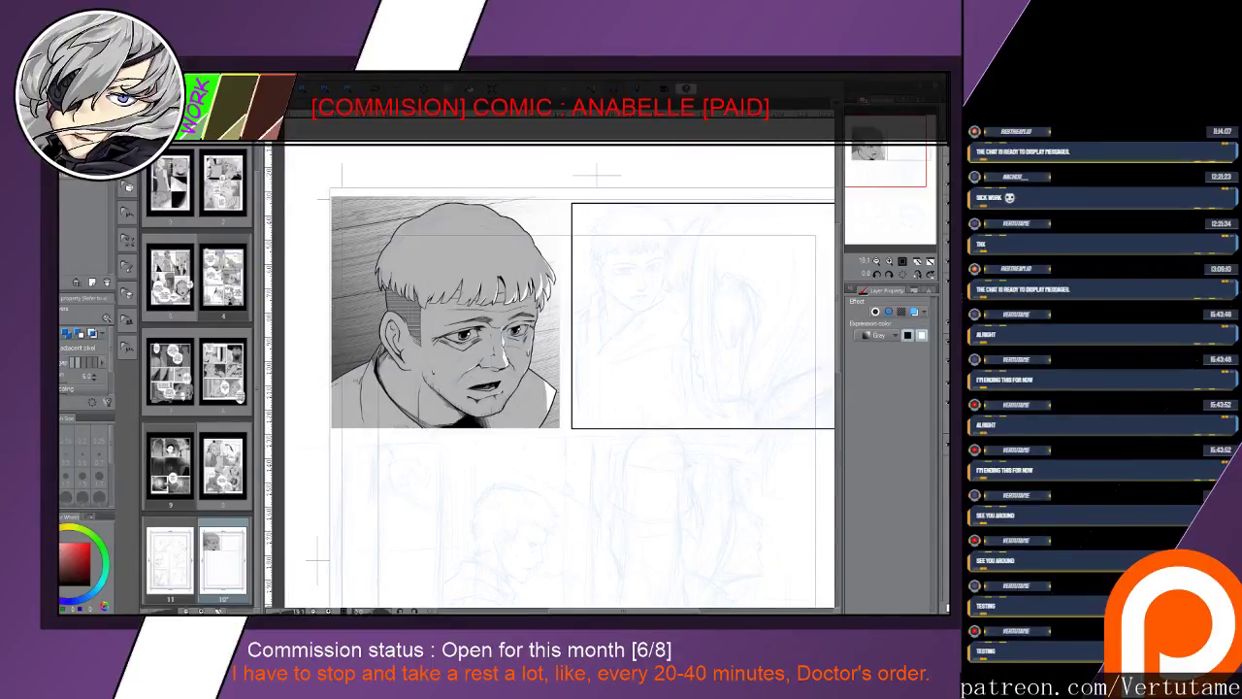
left_click_drag(640, 359, 472, 360)
key("u")
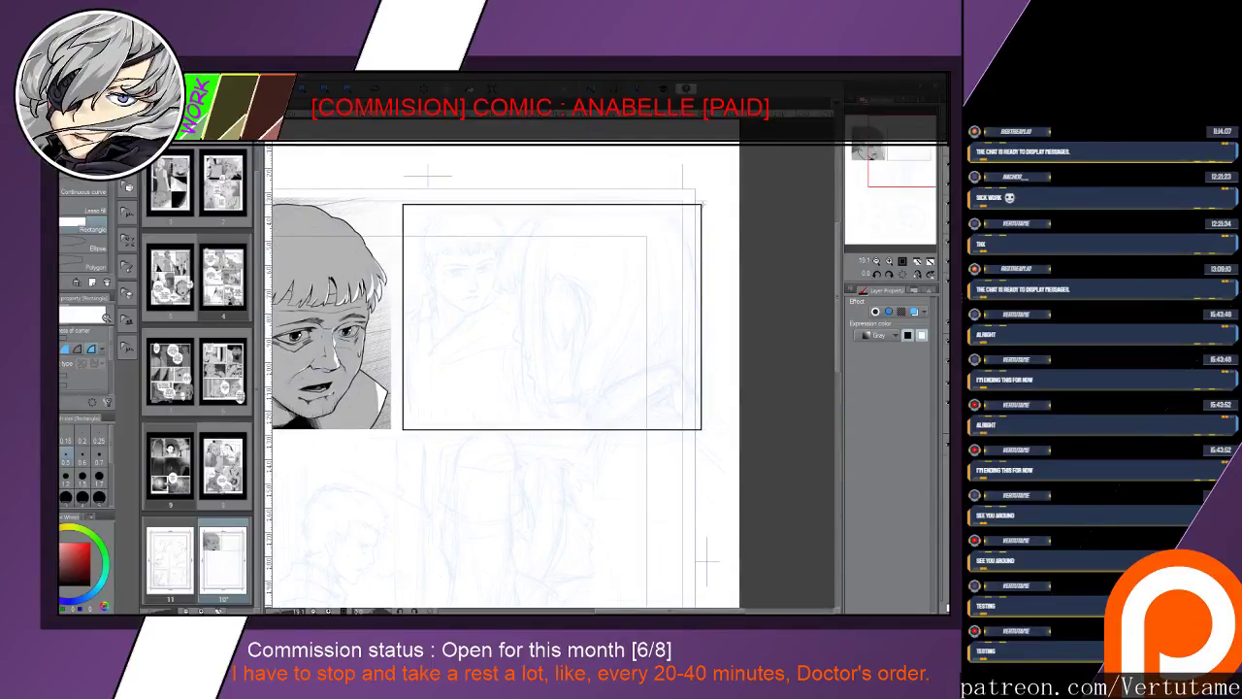
mouse_move(700, 202)
left_mouse_down()
mouse_move(675, 236)
mouse_move(391, 427)
left_mouse_up()
key("ctrl+z")
key("ctrl+z")
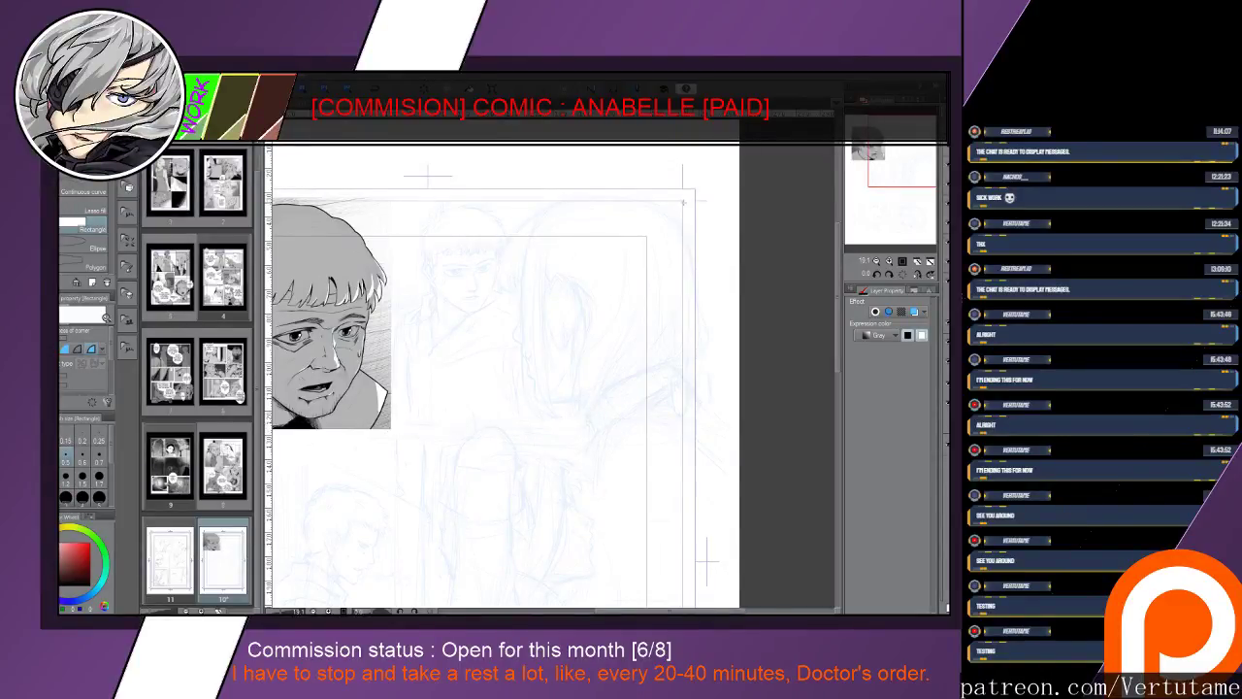
left_click_drag(683, 202, 385, 426)
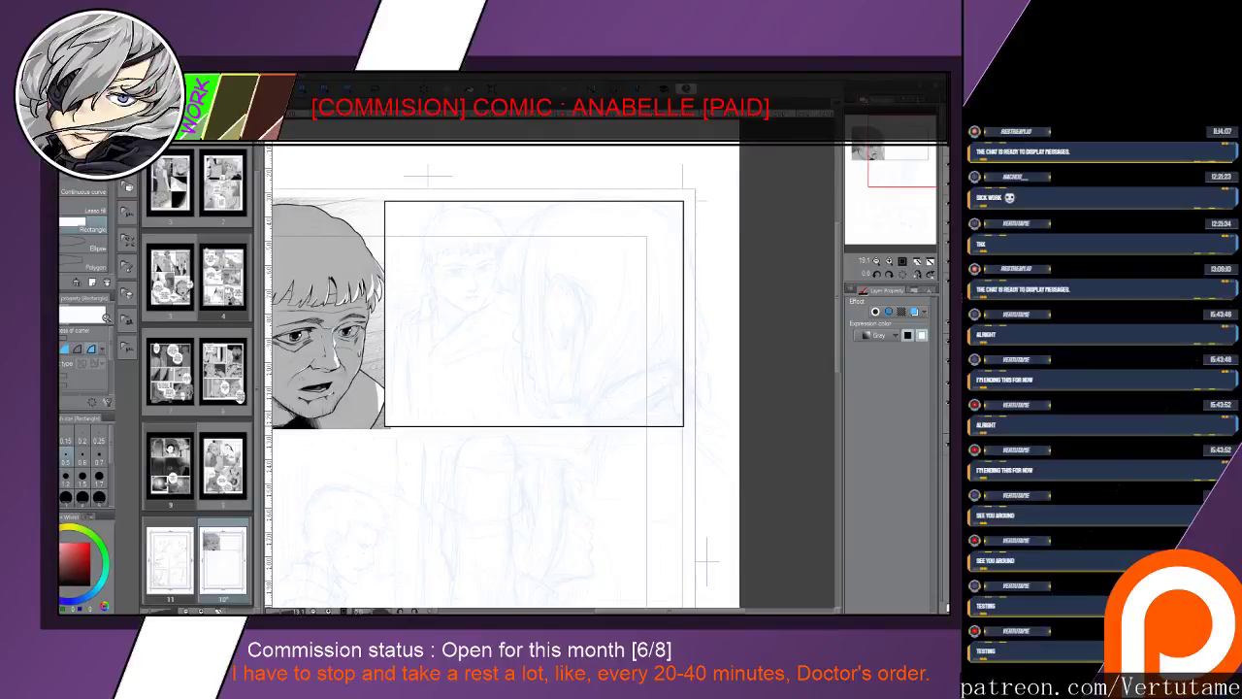
left_click_drag(331, 281, 396, 284)
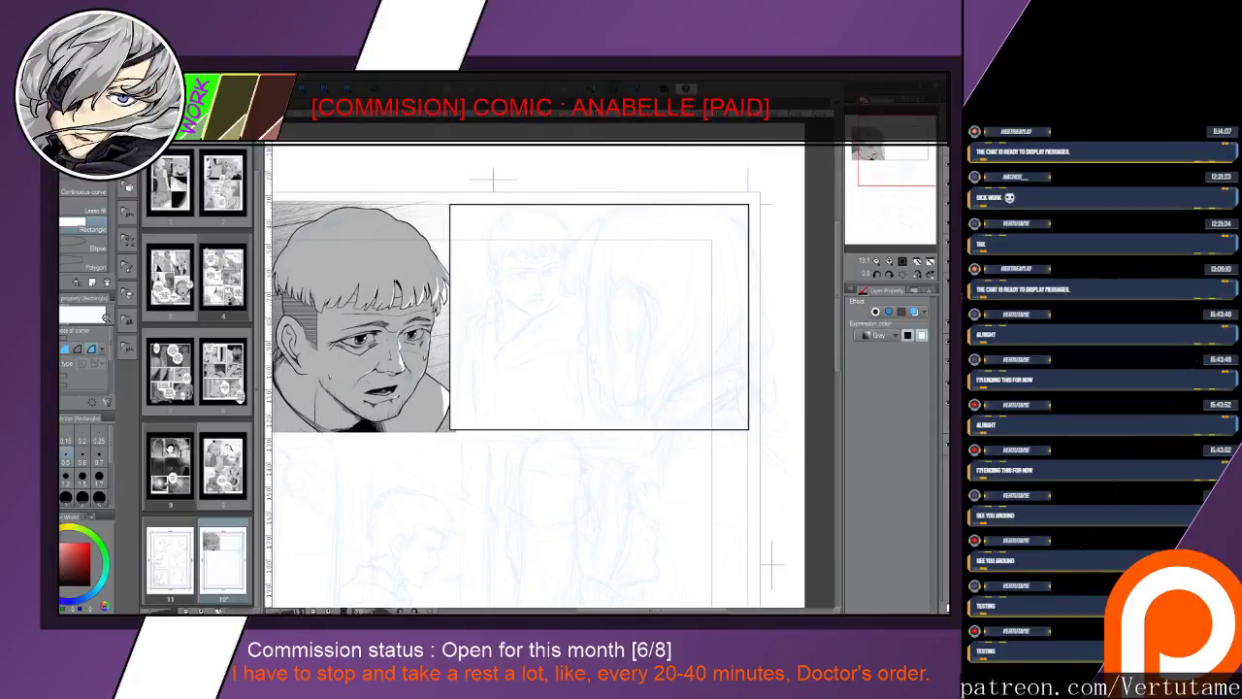
Set the pen size to 4 and ink the front hair outline of the foreground figure in the second panel
left_click_drag(582, 320, 527, 345)
key("p")
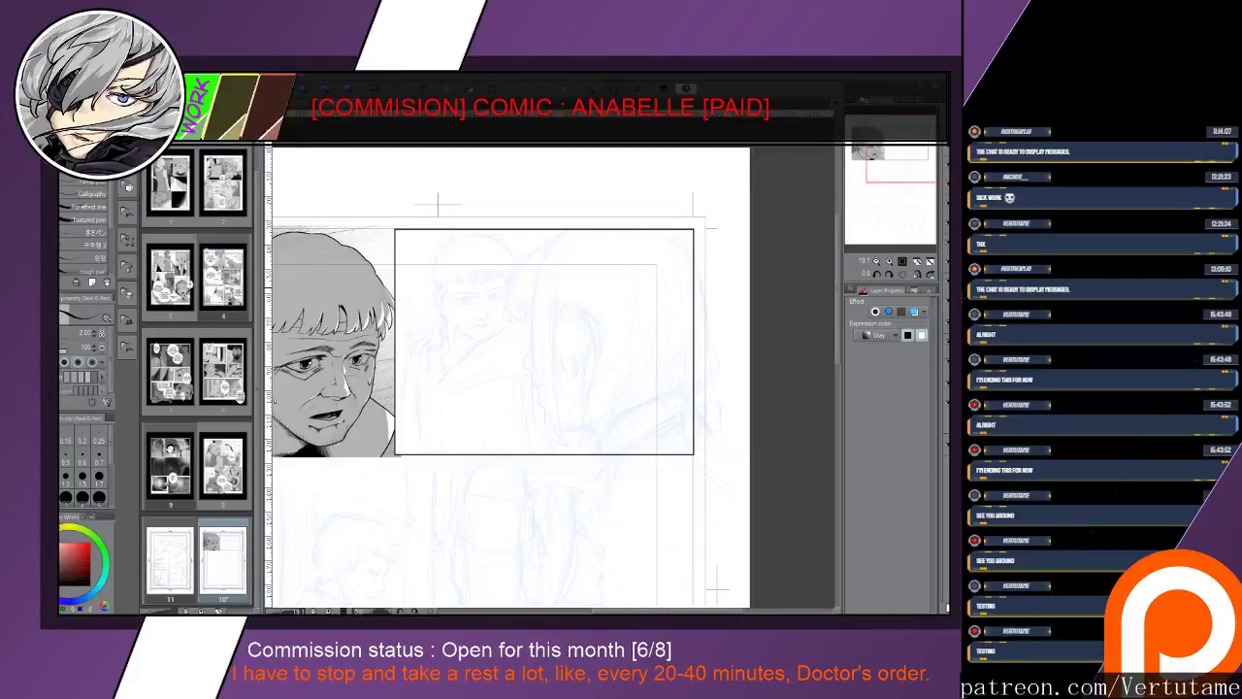
key("e")
key("p")
key("e")
key("p")
key("bracketright")
key("bracketright")
key("bracketright")
left_click_drag(553, 362, 627, 425)
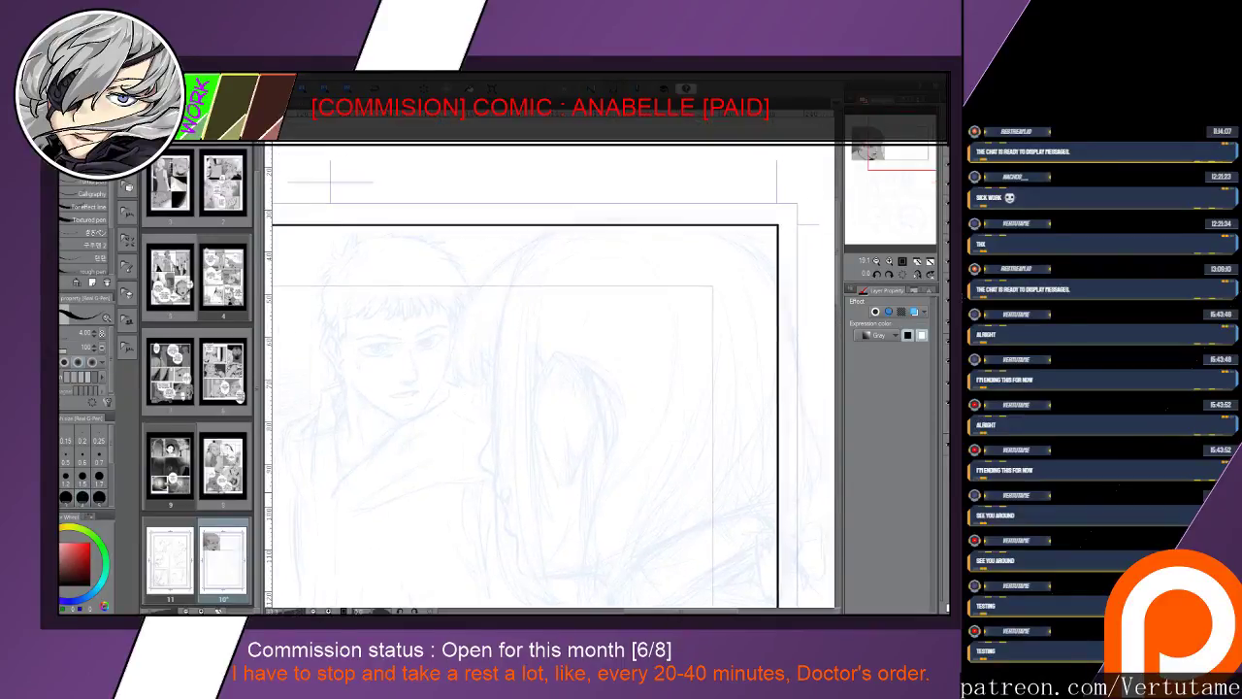
mouse_move(565, 229)
left_mouse_down()
mouse_move(487, 283)
mouse_move(453, 338)
mouse_move(449, 383)
left_mouse_up()
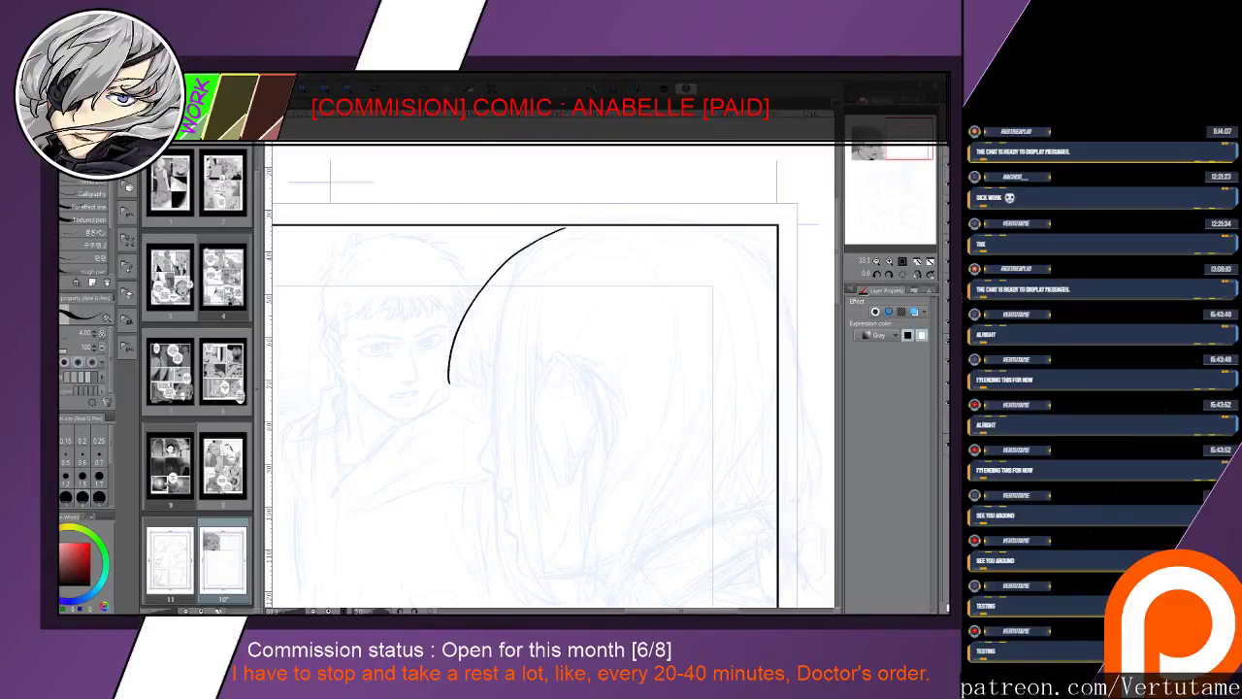
key("ctrl+z")
mouse_move(468, 306)
left_mouse_down()
mouse_move(461, 389)
mouse_move(516, 249)
mouse_move(557, 229)
left_mouse_up()
mouse_move(454, 369)
left_mouse_down()
mouse_move(464, 390)
mouse_move(479, 389)
left_mouse_up()
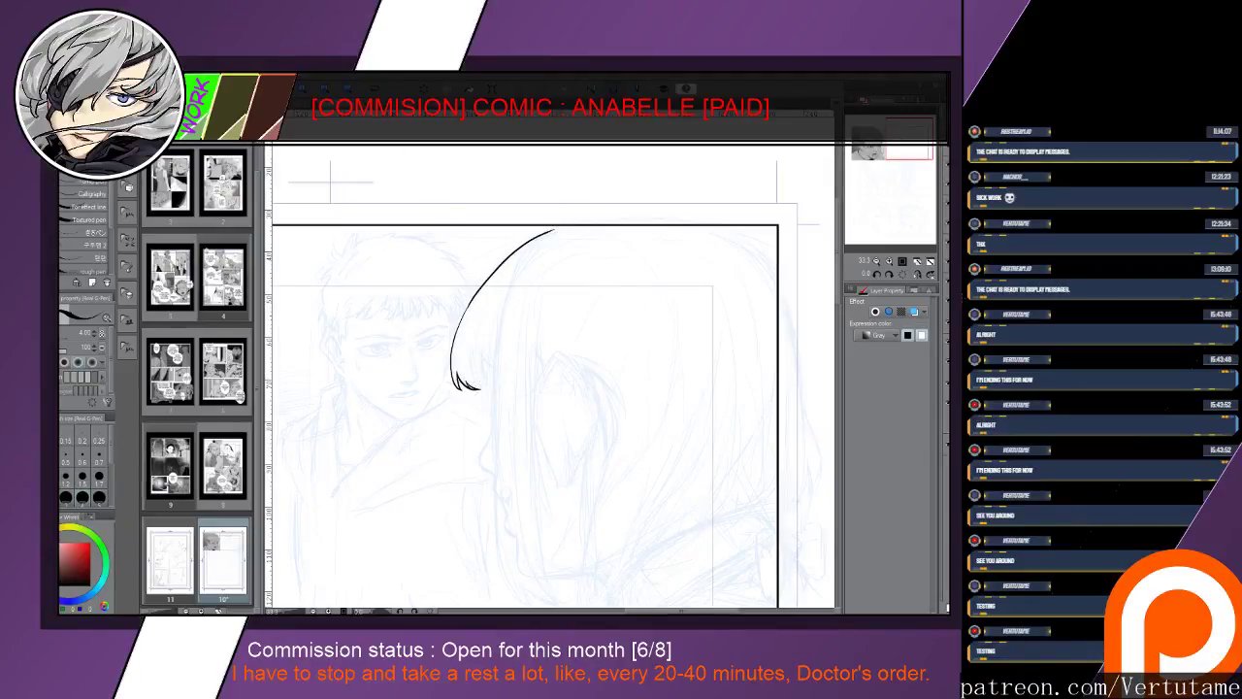
Undo the latest hair strokes and re-ink the long curve from the fringe tip up past the panel's upper border
key("ctrl+z")
key("ctrl+z")
key("ctrl+z")
key("ctrl+z")
key("ctrl+y")
key("ctrl+z")
left_click_drag(670, 262, 433, 294)
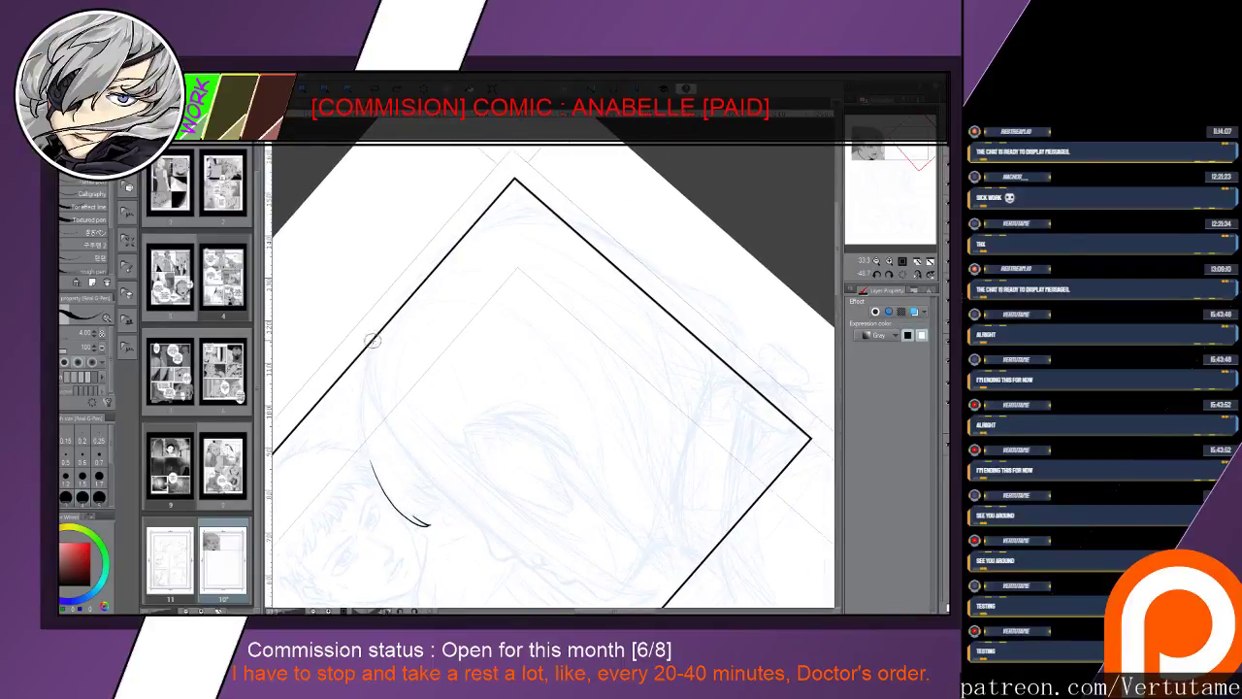
left_click_drag(375, 326, 369, 456)
key("ctrl+z")
mouse_move(367, 375)
left_mouse_down()
mouse_move(361, 401)
mouse_move(388, 494)
mouse_move(487, 402)
left_mouse_up()
key("ctrl+at")
scroll(549, 420, "up", 2)
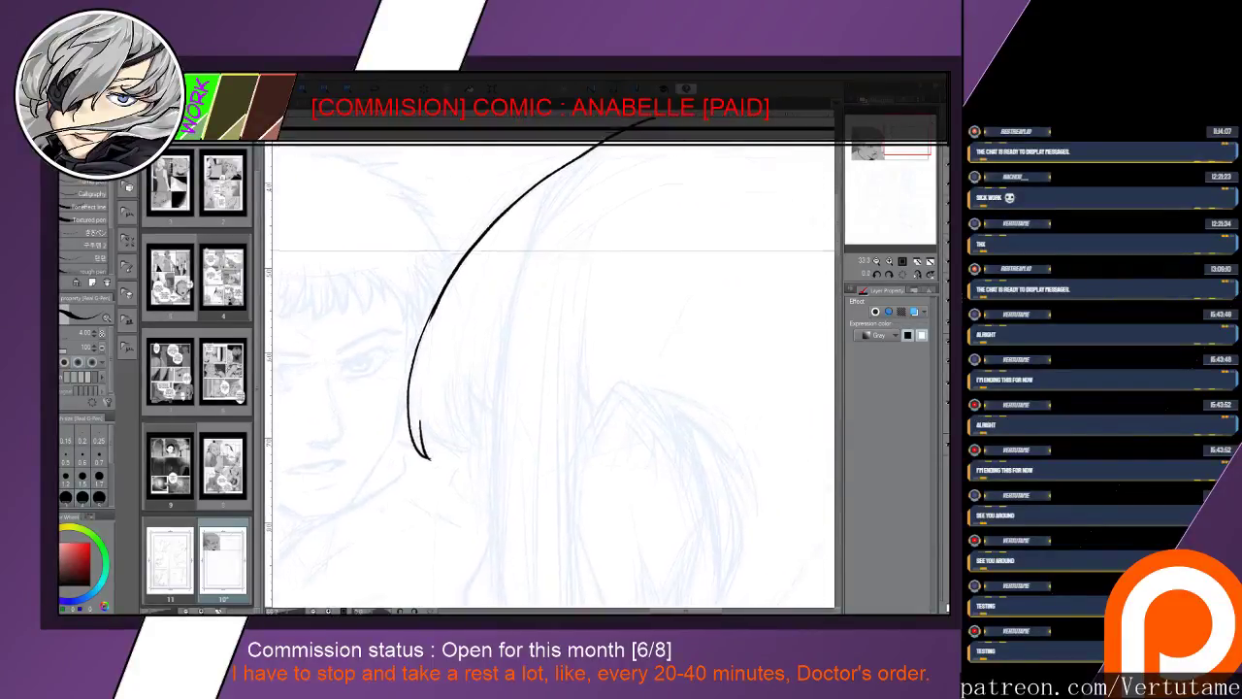
scroll(350, 332, "down", 3)
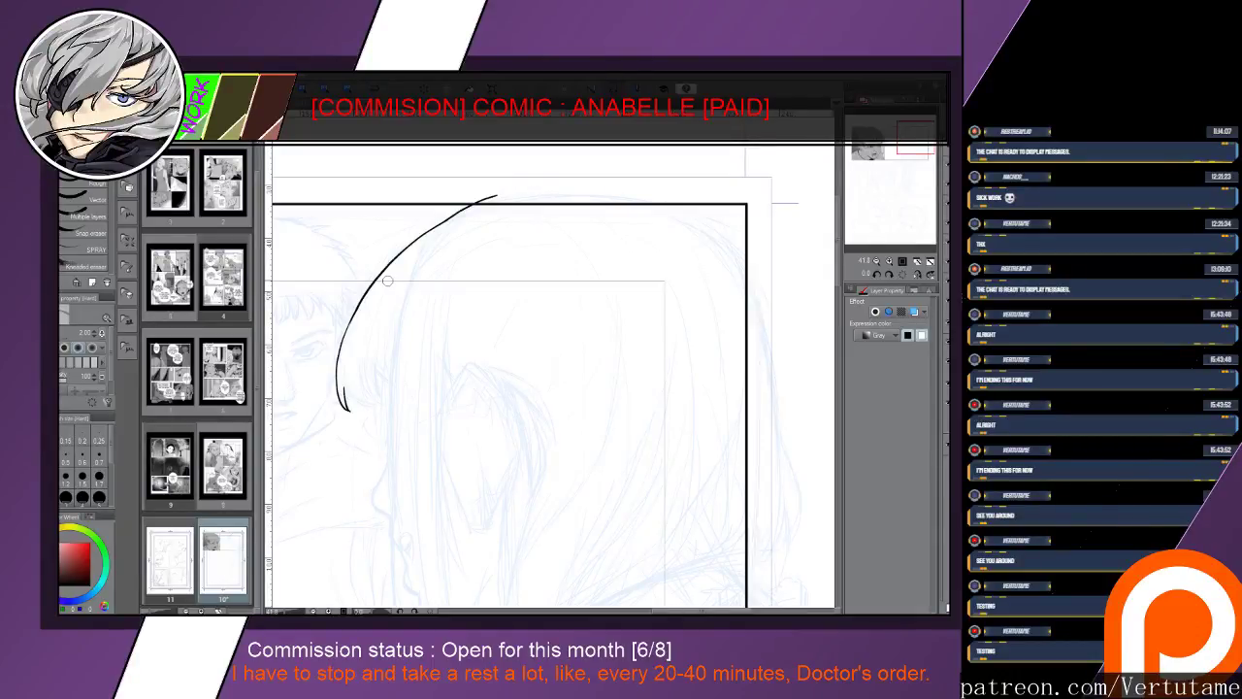
Ink the jagged fringe tips at the lower end of the foreground figure's hair curve
key("p")
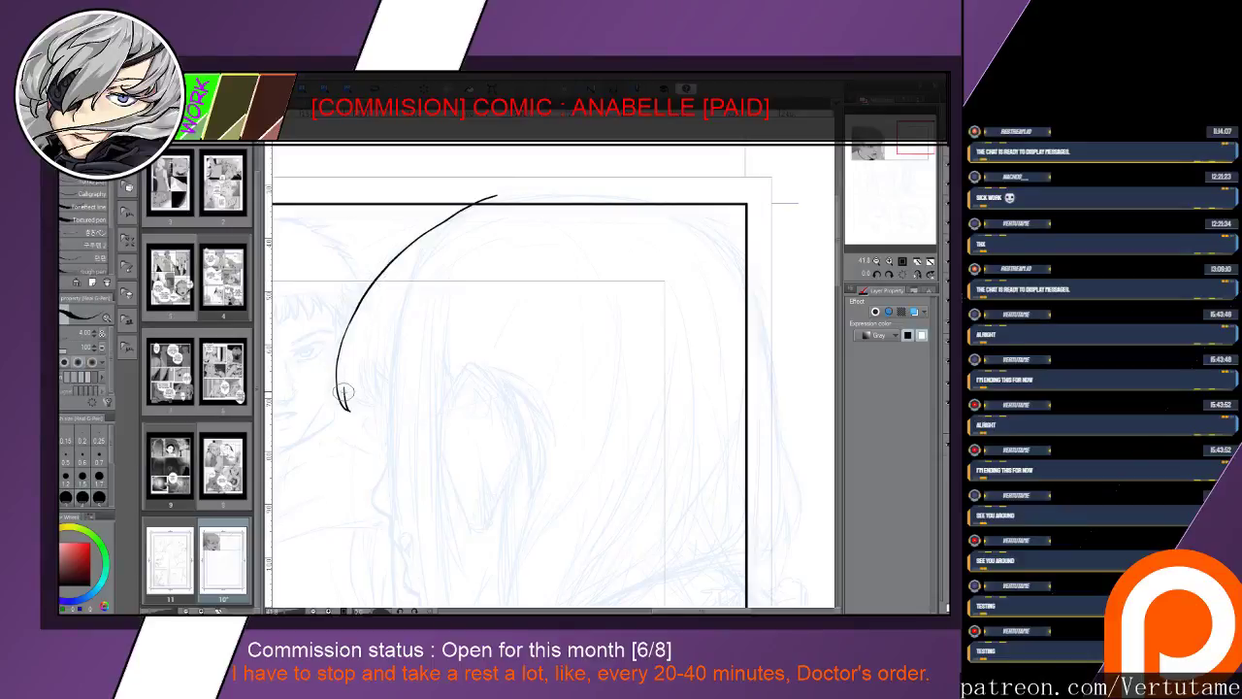
left_click_drag(359, 407, 371, 388)
key("ctrl+z")
mouse_move(345, 391)
left_mouse_down()
mouse_move(370, 405)
mouse_move(361, 375)
mouse_move(383, 405)
mouse_move(378, 370)
mouse_move(387, 388)
left_mouse_up()
key("e")
Ink the foreground figure's profile from the fringe down the forehead to the nose tip, cleaning the line with the eraser
scroll(398, 396, "down", 4)
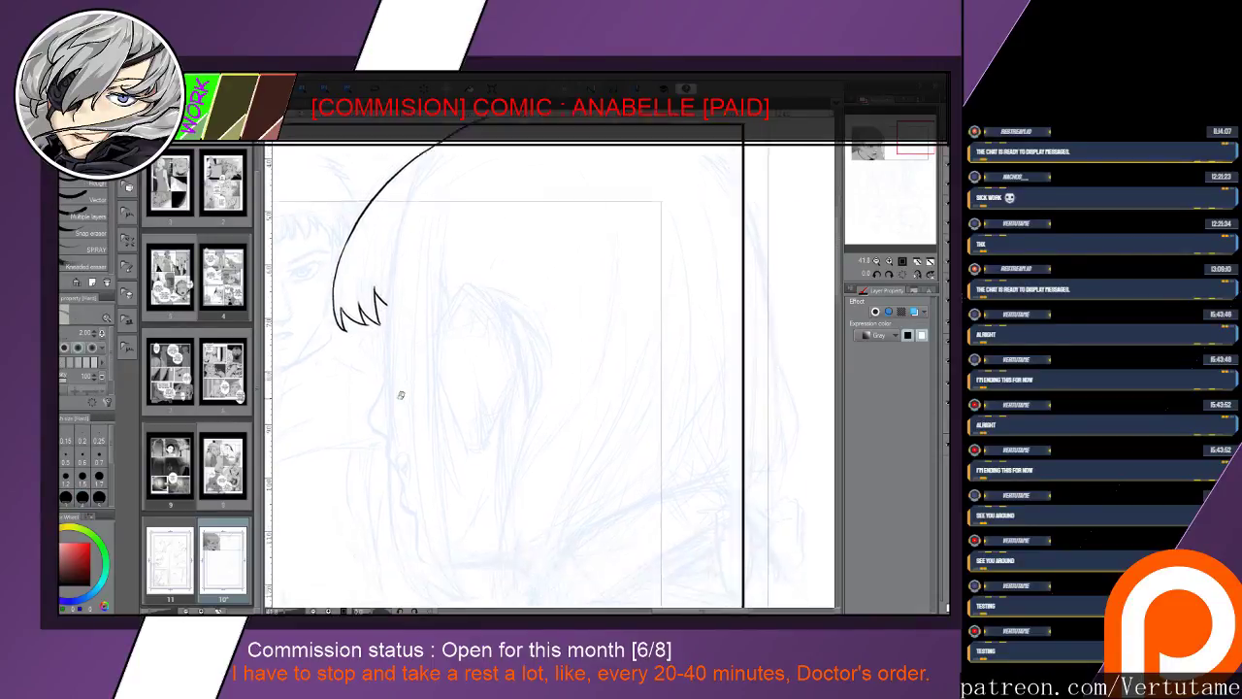
key("p")
mouse_move(380, 226)
left_mouse_down()
mouse_move(382, 299)
mouse_move(361, 335)
left_mouse_up()
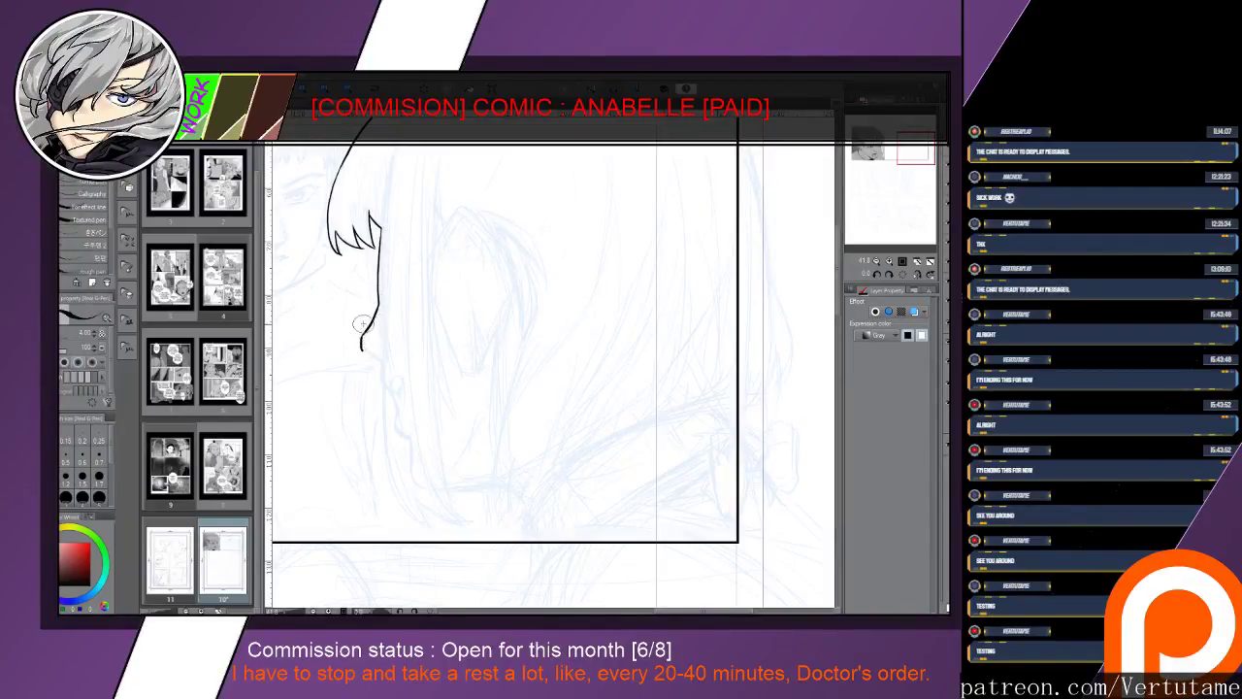
key("e")
left_click_drag(362, 330, 360, 343)
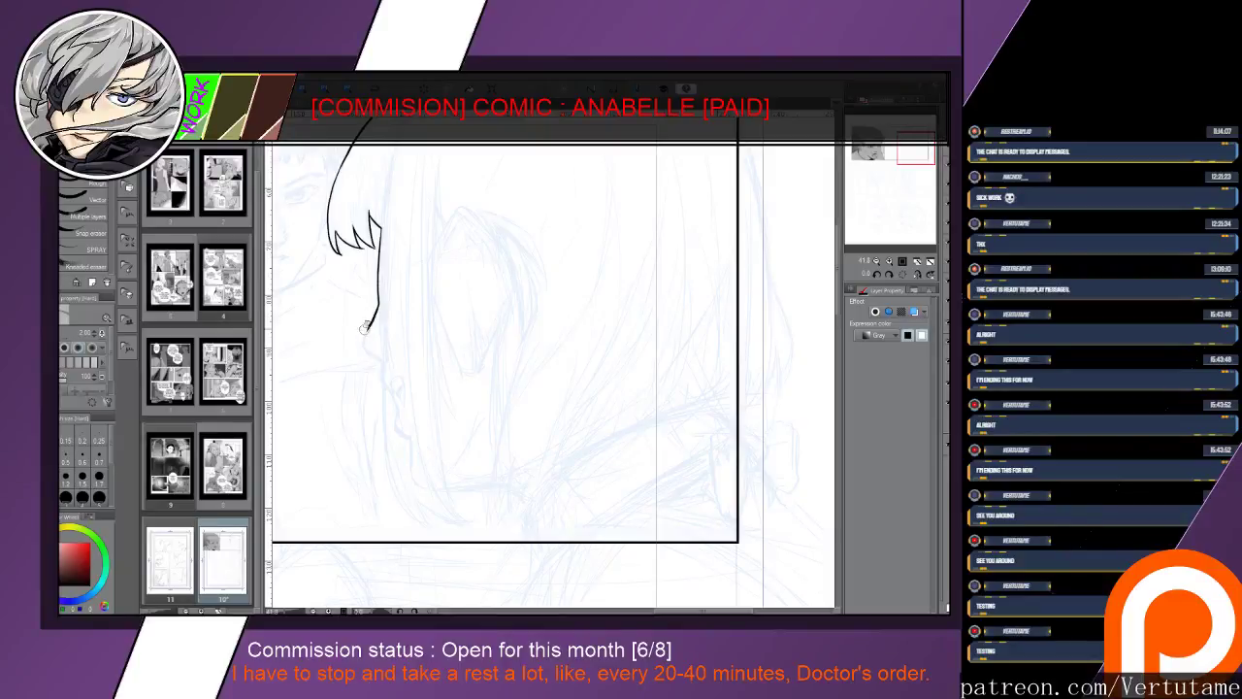
key("p")
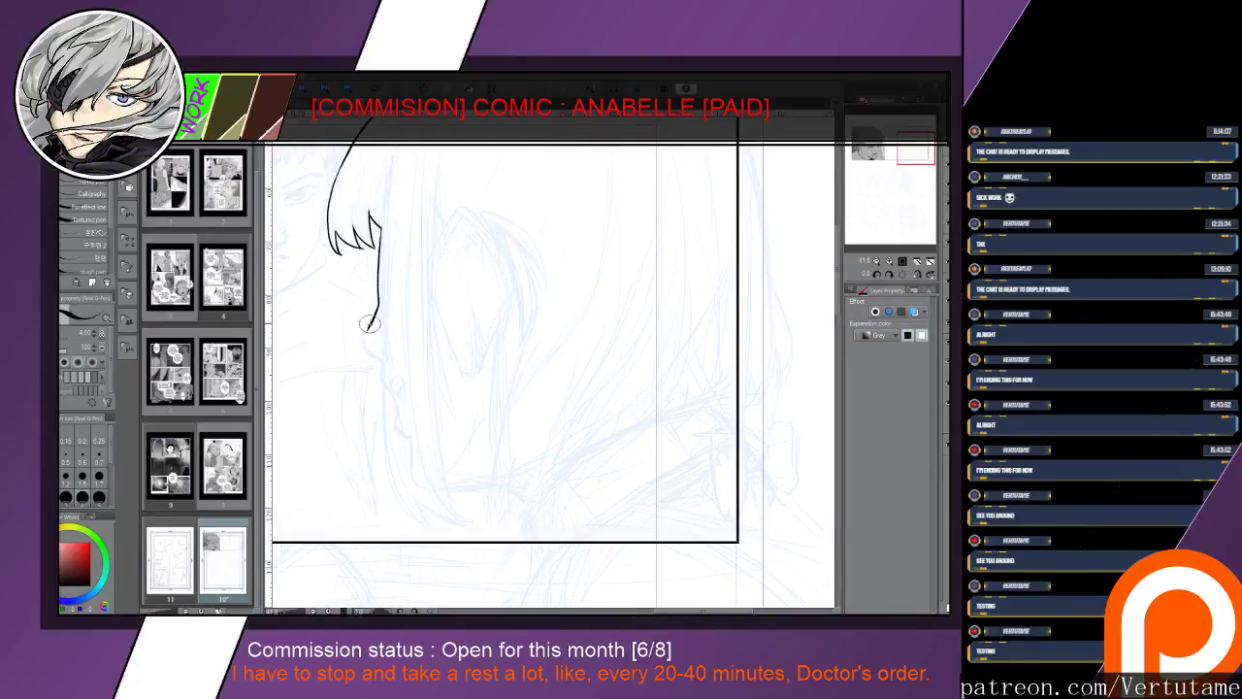
left_click_drag(369, 326, 362, 338)
key("e")
key("p")
key("e")
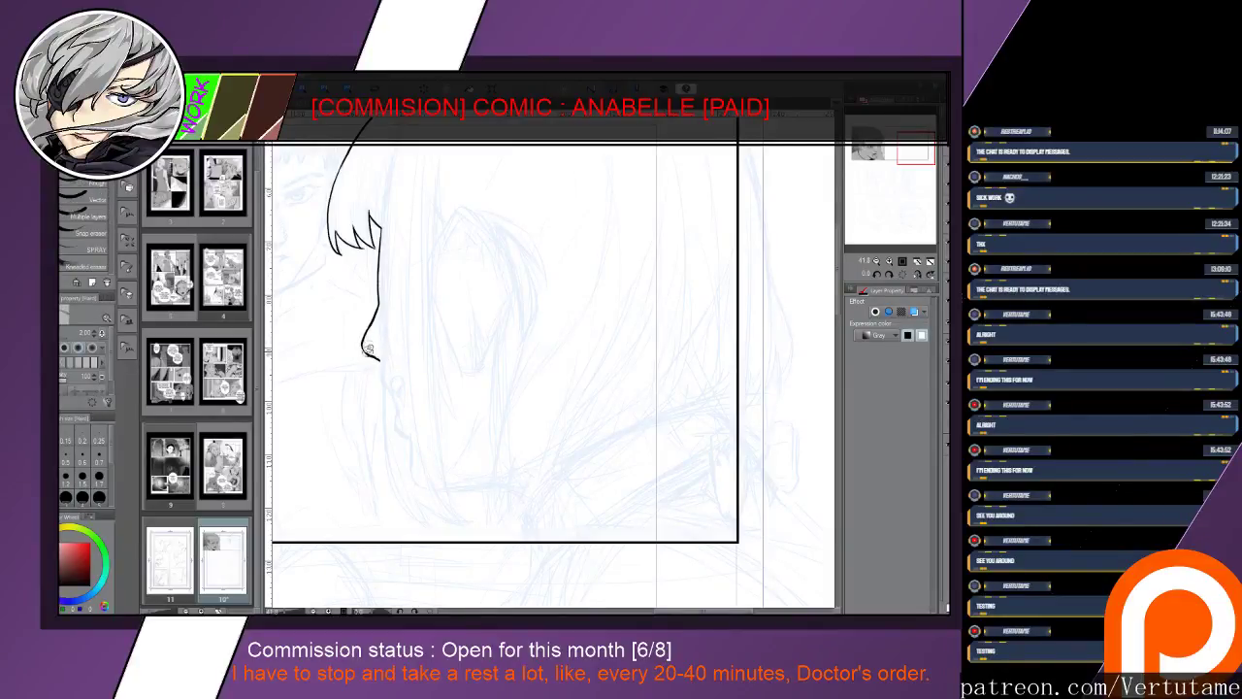
Ink the rest of the foreground figure's face profile from below the nose to the chin and the start of the jaw
key("p")
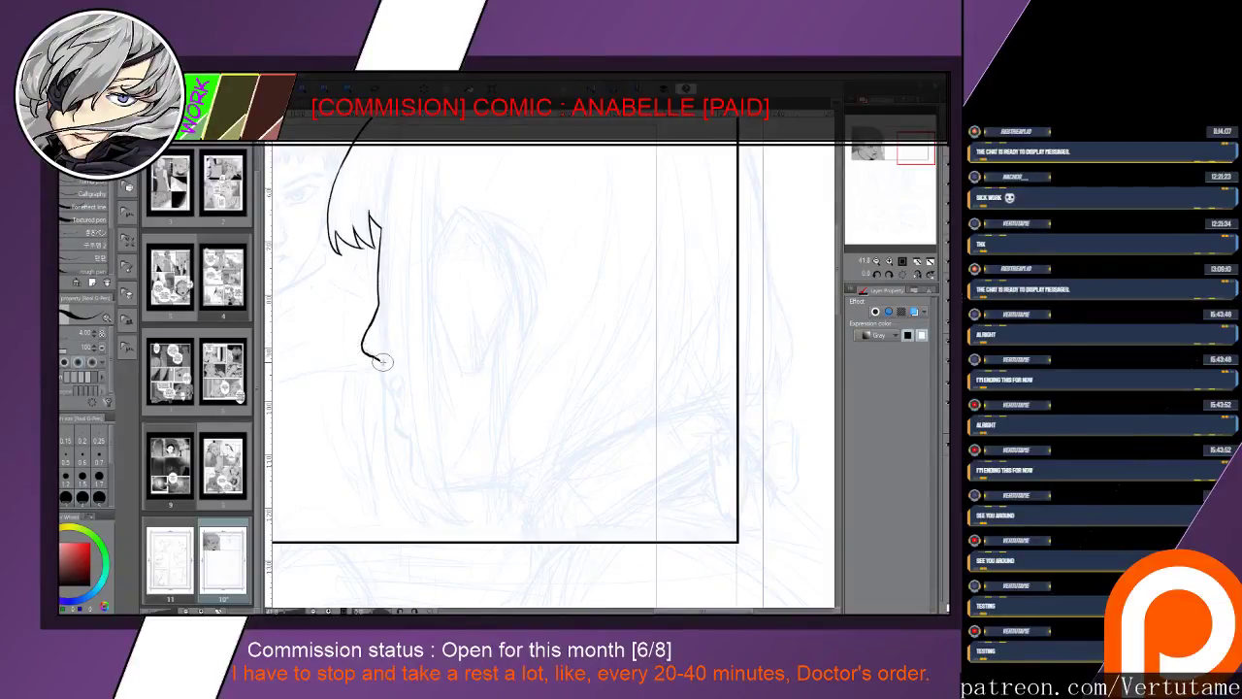
key("e")
key("p")
key("e")
key("p")
mouse_move(382, 380)
left_mouse_down()
mouse_move(396, 508)
mouse_move(429, 528)
mouse_move(420, 495)
mouse_move(464, 404)
left_mouse_up()
key("e")
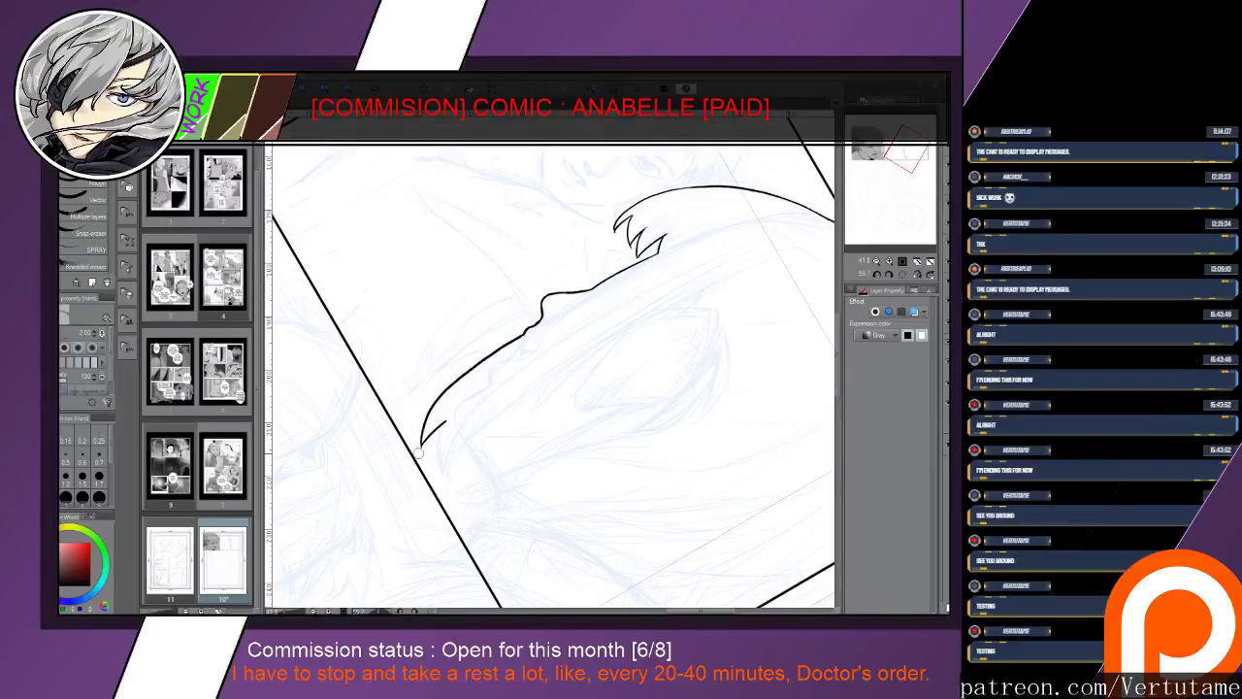
Ink the pointed hair tips beneath the foreground figure's chin and the short curved edge behind them, trimming its end with the eraser
left_click_drag(419, 453, 595, 514)
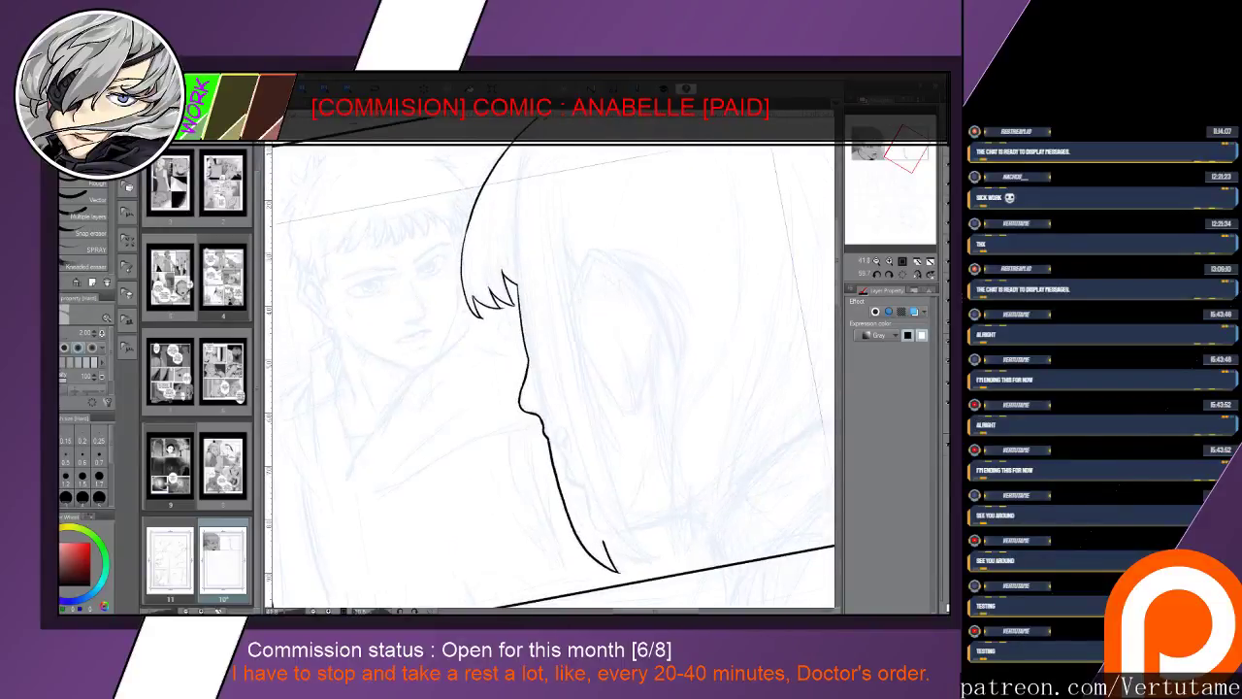
scroll(630, 306, "up", 2)
key("p")
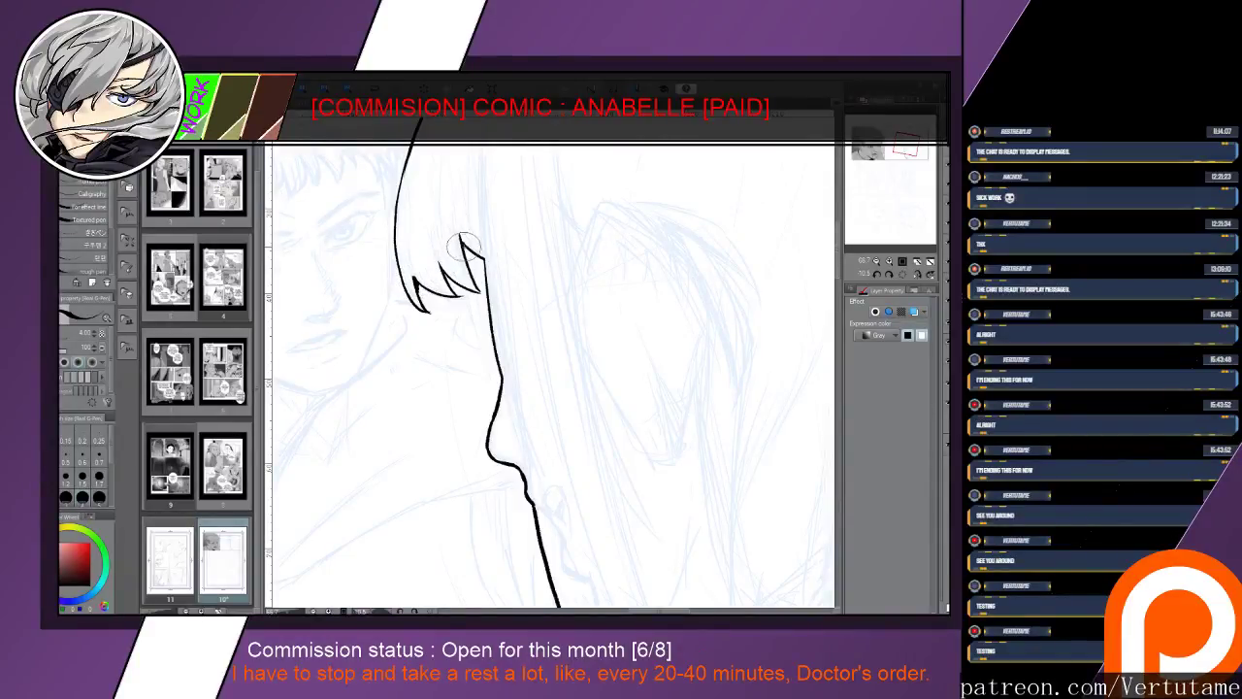
left_click_drag(459, 236, 474, 264)
mouse_move(504, 456)
left_mouse_down()
mouse_move(432, 275)
mouse_move(485, 233)
left_mouse_up()
mouse_move(476, 485)
left_mouse_down()
mouse_move(431, 390)
mouse_move(492, 445)
mouse_move(471, 416)
mouse_move(479, 401)
mouse_move(536, 421)
left_mouse_up()
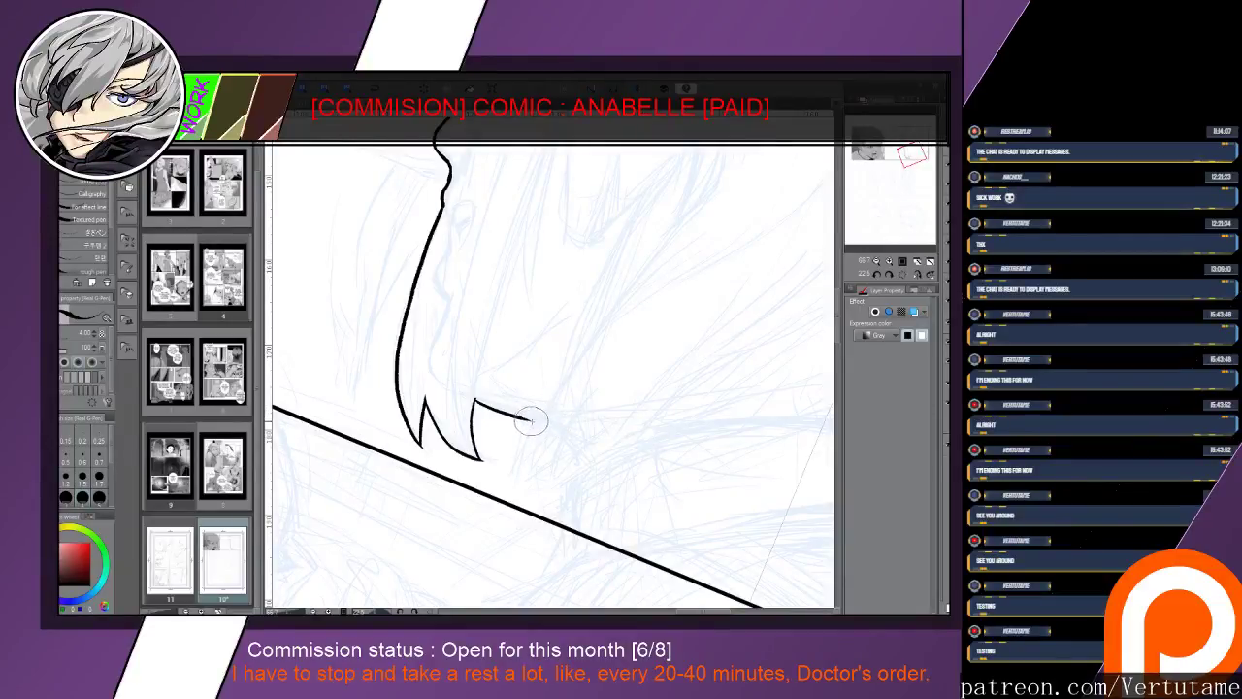
left_click_drag(530, 421, 537, 424)
key("e")
mouse_move(488, 408)
left_mouse_down()
mouse_move(502, 408)
mouse_move(480, 400)
mouse_move(549, 419)
left_mouse_up()
key("p")
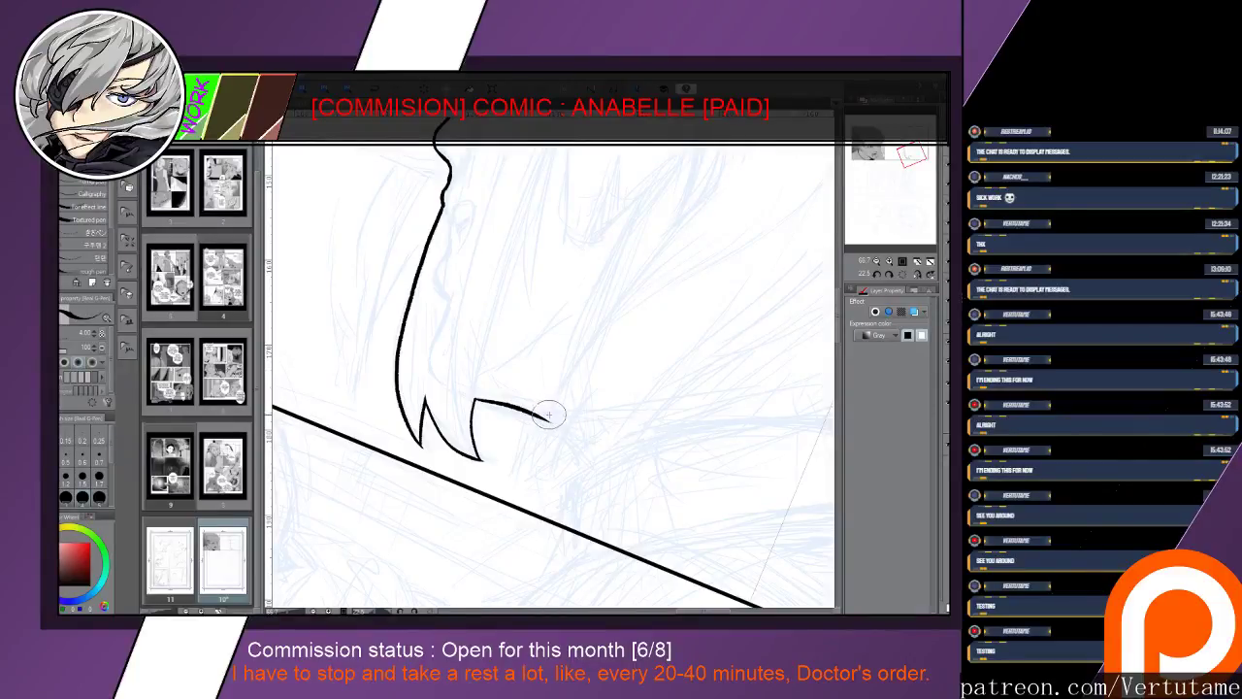
Ink the small jagged hair tips hanging from the end of that short edge, cleaning up their points with the eraser
key("e")
key("p")
mouse_move(539, 419)
left_mouse_down()
mouse_move(515, 469)
mouse_move(555, 430)
mouse_move(531, 473)
mouse_move(564, 444)
mouse_move(554, 485)
mouse_move(558, 456)
left_mouse_up()
key("e")
key("p")
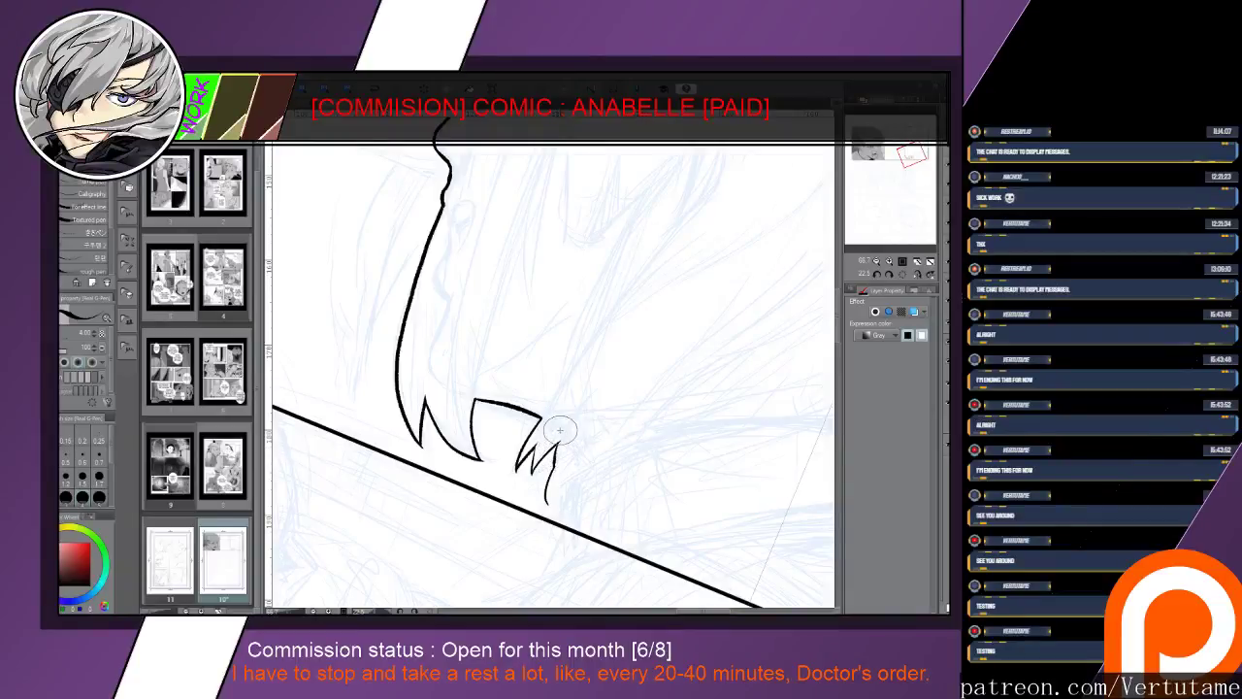
key("e")
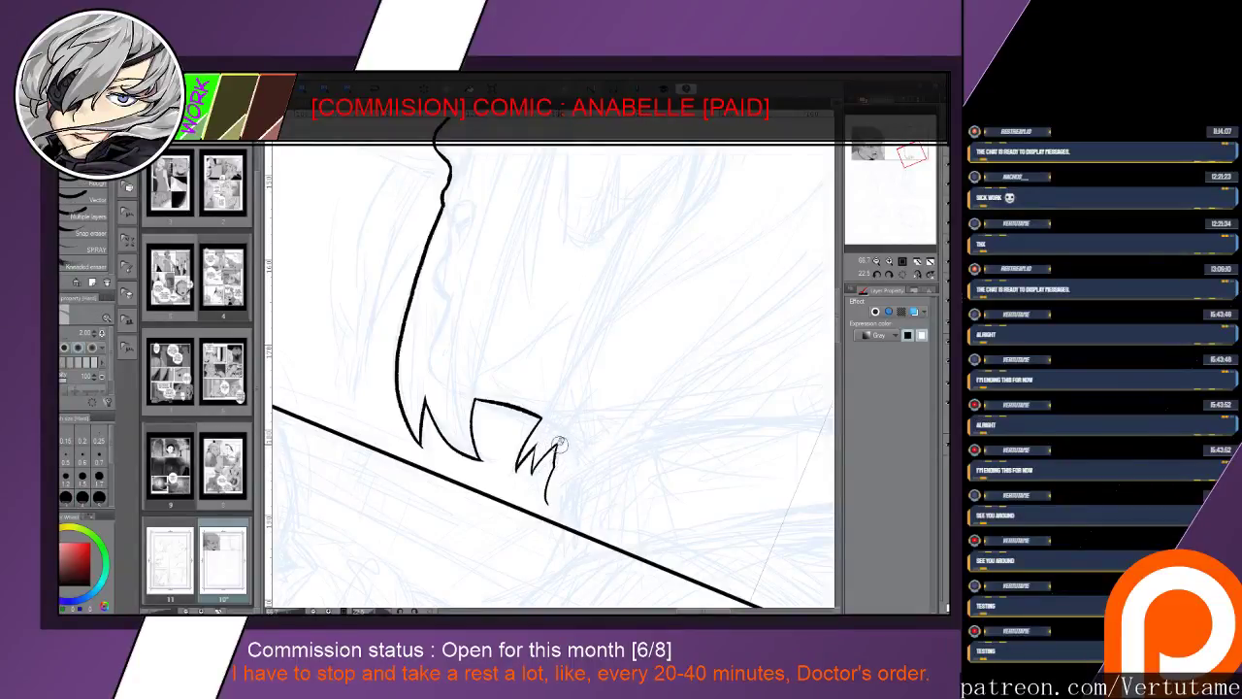
key("p")
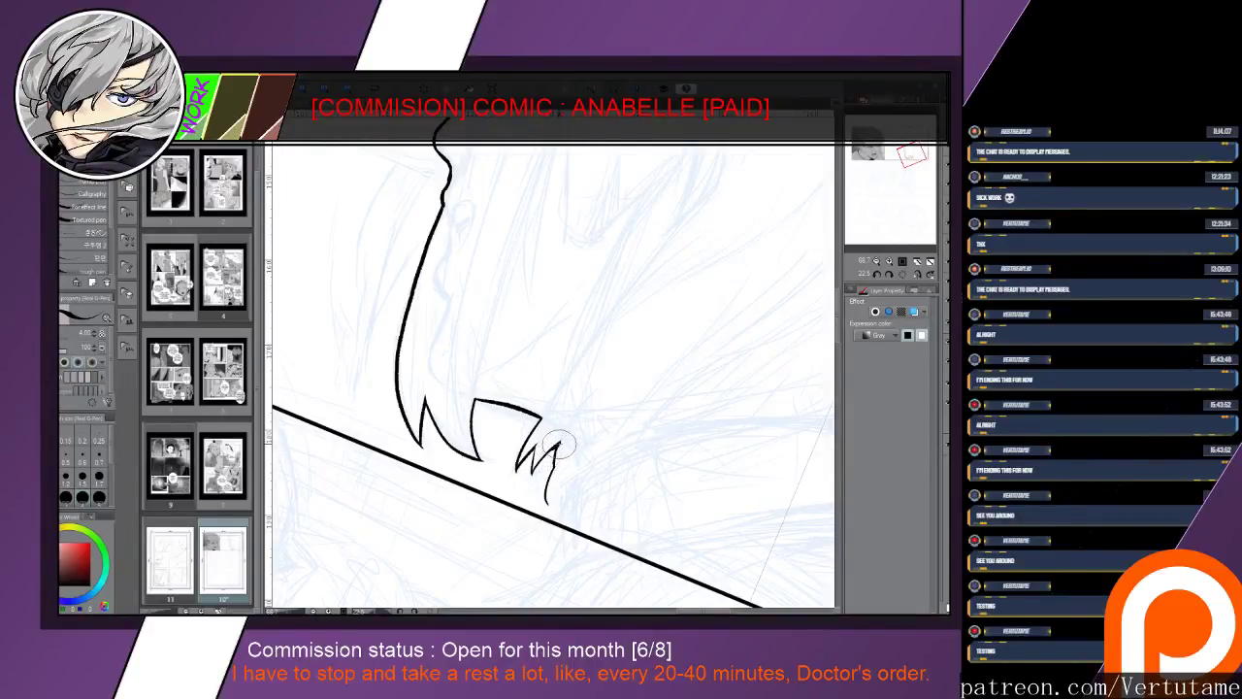
key("e")
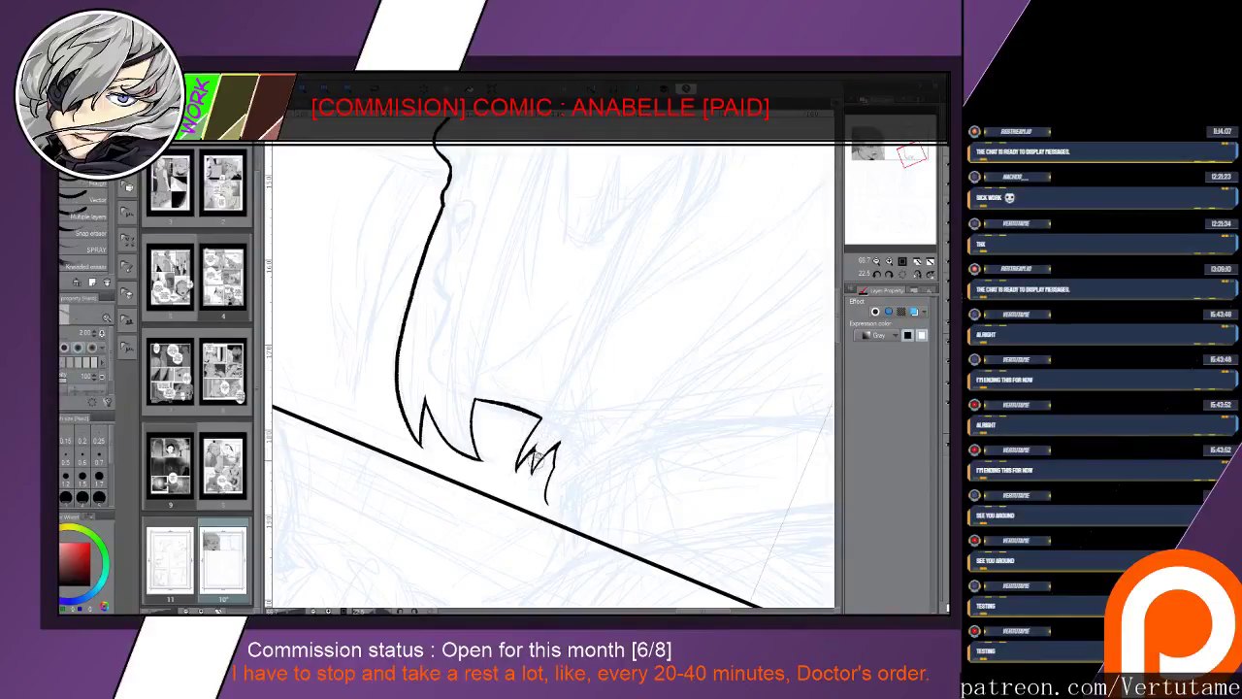
key("p")
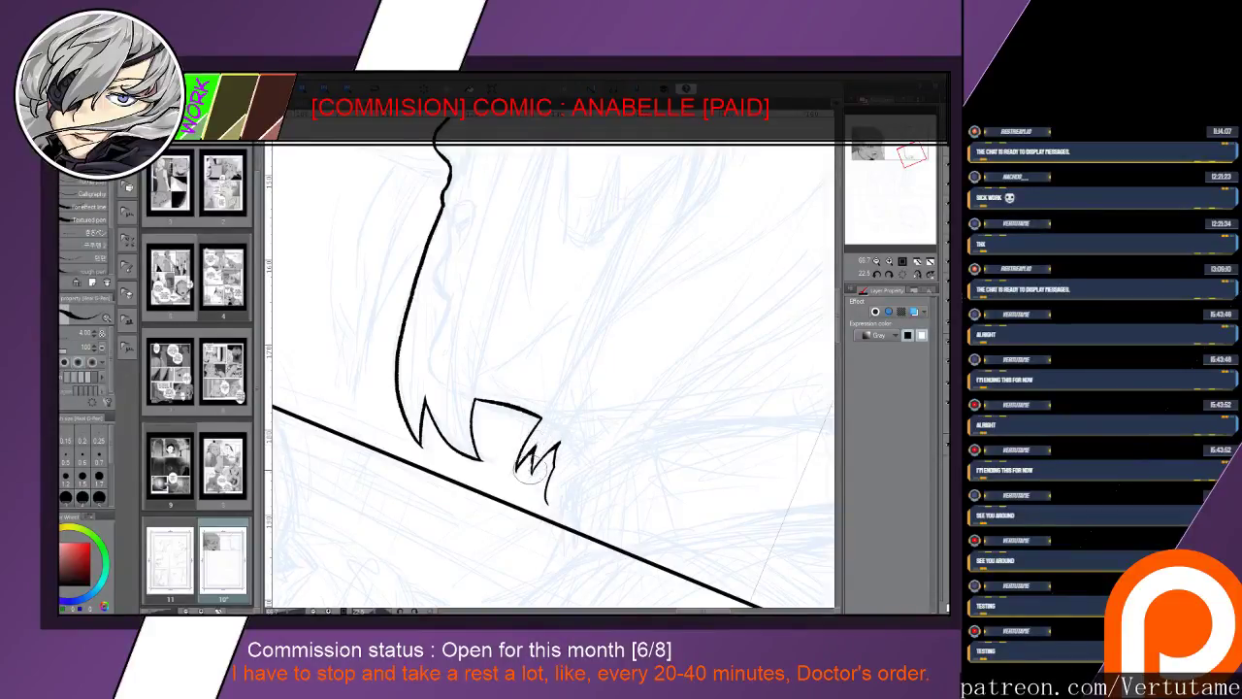
key("e")
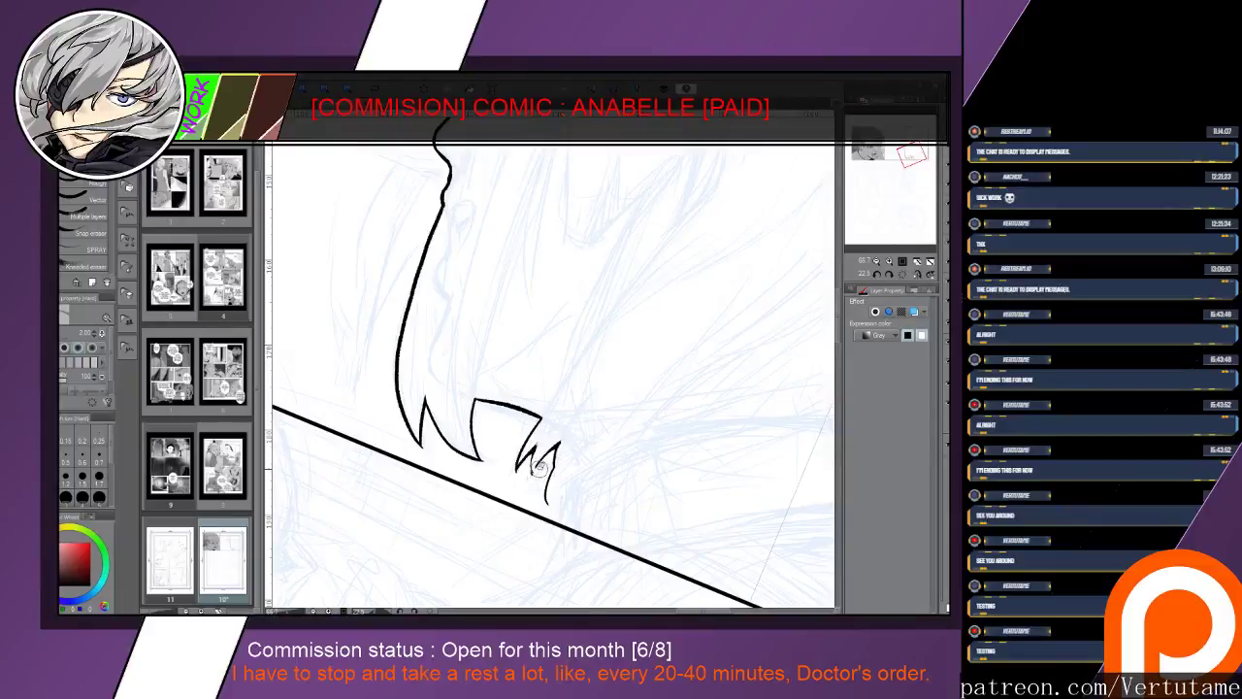
key("p")
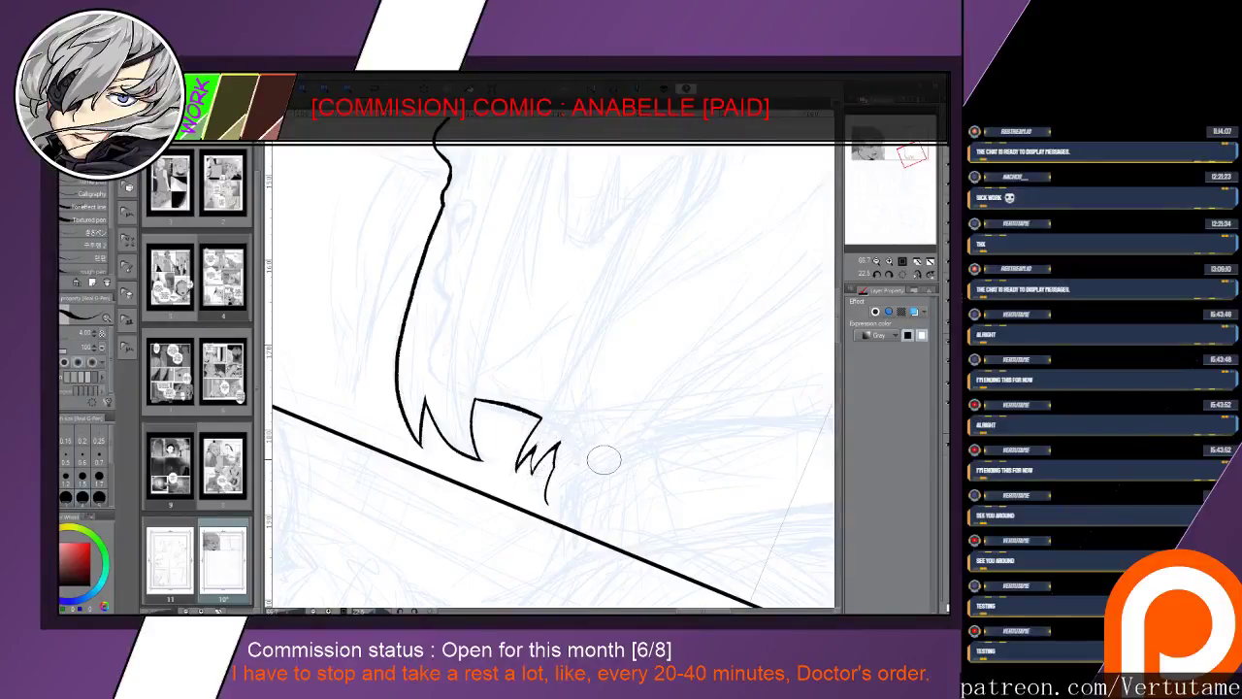
Extend the jagged hair tips behind the chin down to the panel's lower border
left_click_drag(607, 442, 542, 408)
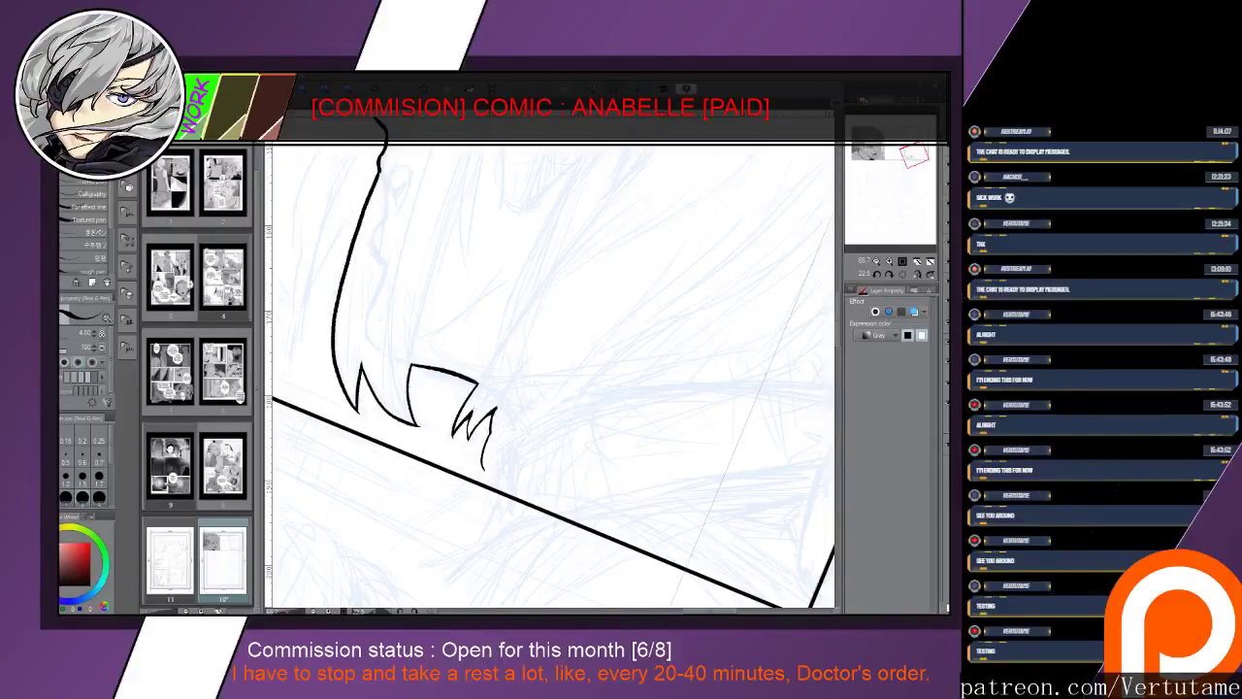
key("ctrl+minus")
key("ctrl+minus")
key("minus")
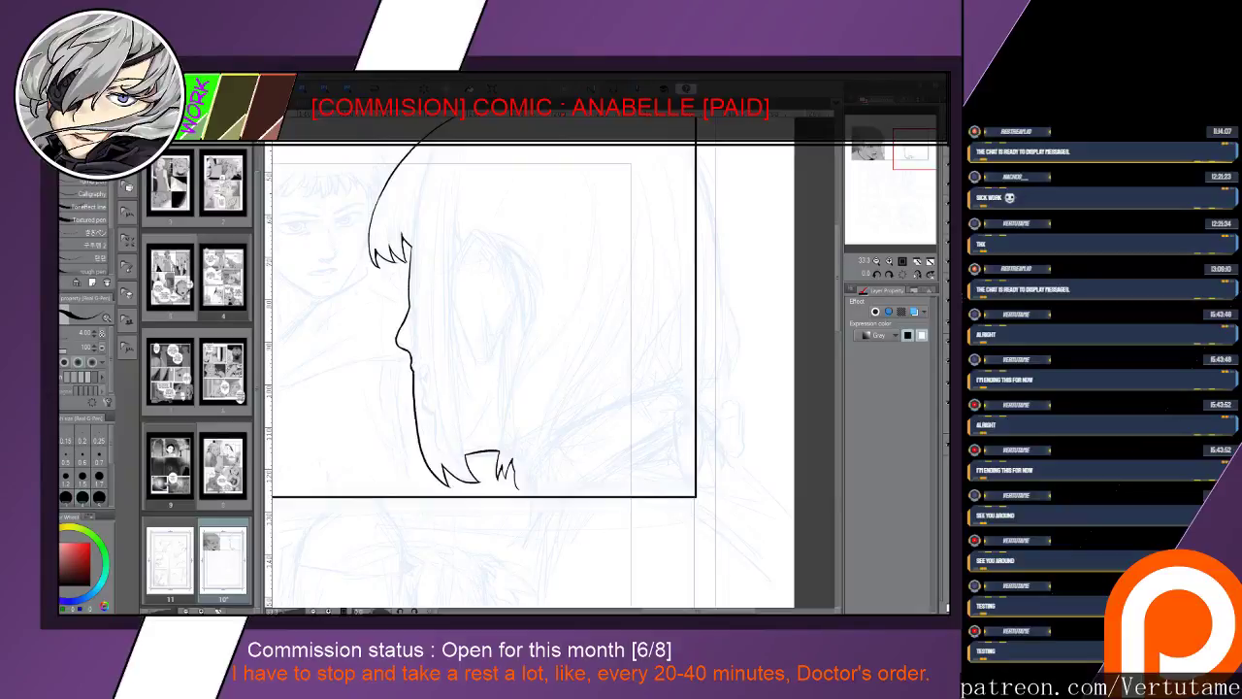
mouse_move(543, 486)
left_mouse_down()
mouse_move(482, 440)
mouse_move(463, 449)
mouse_move(524, 470)
left_mouse_up()
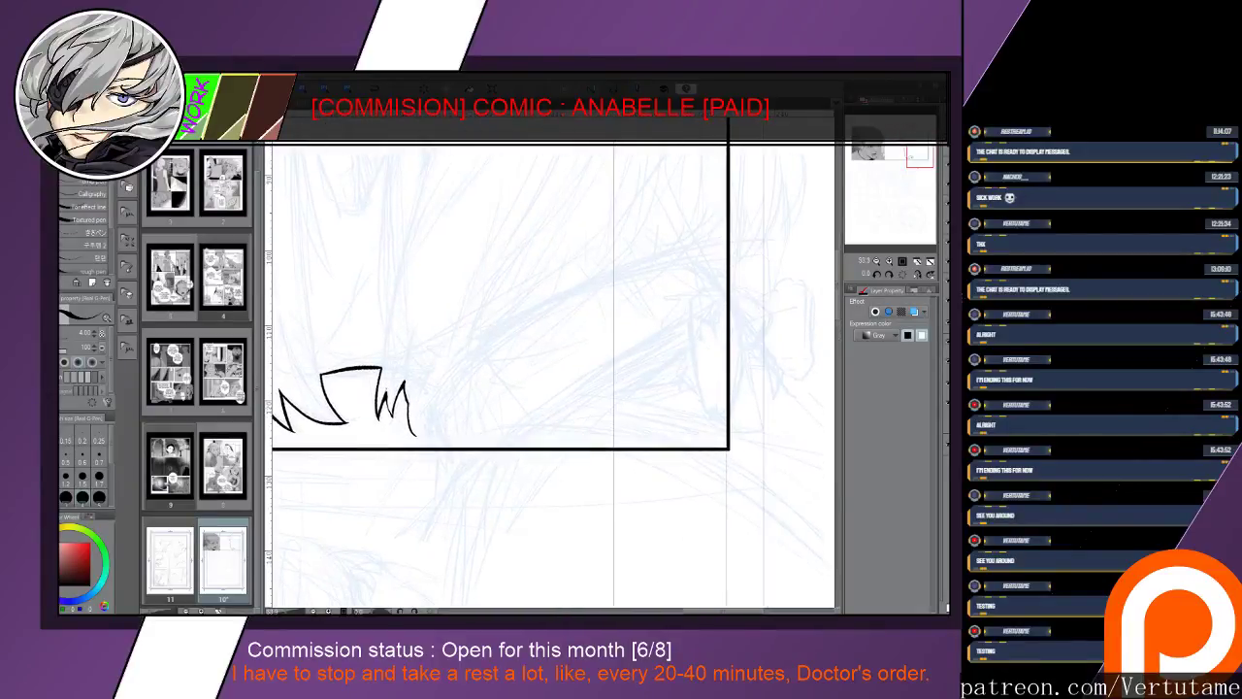
mouse_move(412, 434)
left_mouse_down()
mouse_move(433, 390)
mouse_move(425, 415)
mouse_move(445, 466)
left_mouse_up()
key("ctrl+minus")
key("ctrl+minus")
key("ctrl+minus")
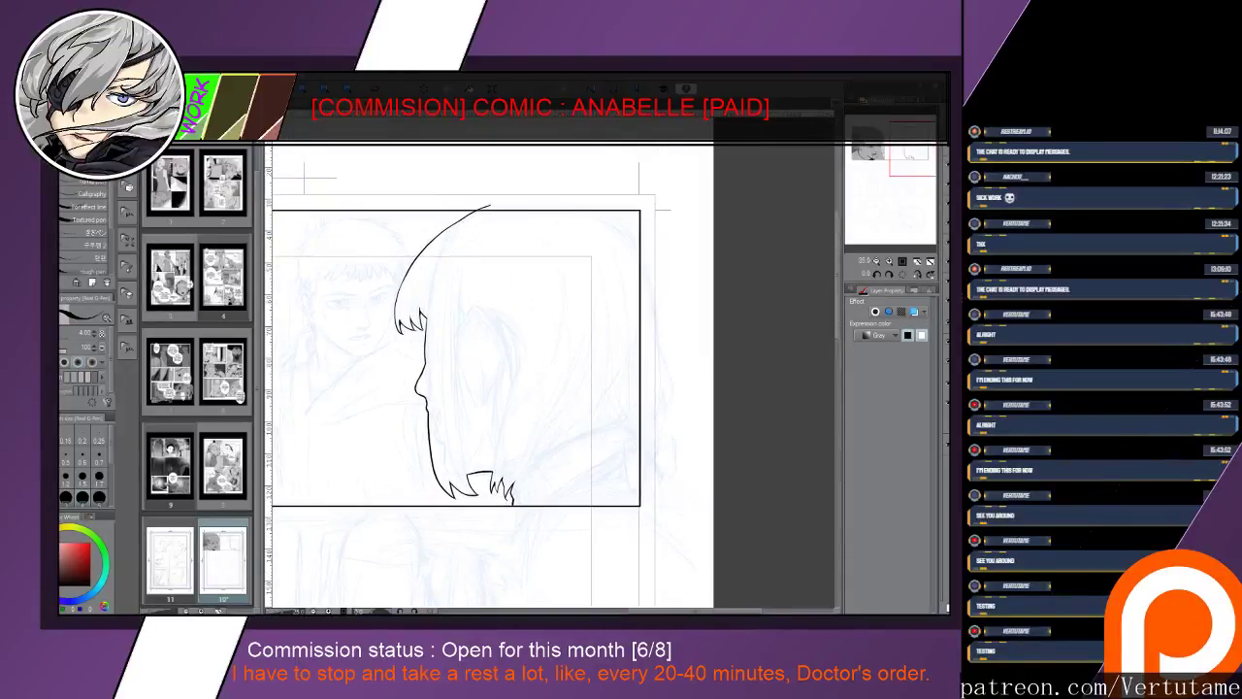
Mirror the canvas and ink the crown of the foreground figure's head in a curve beyond the panel's upper border
key("h")
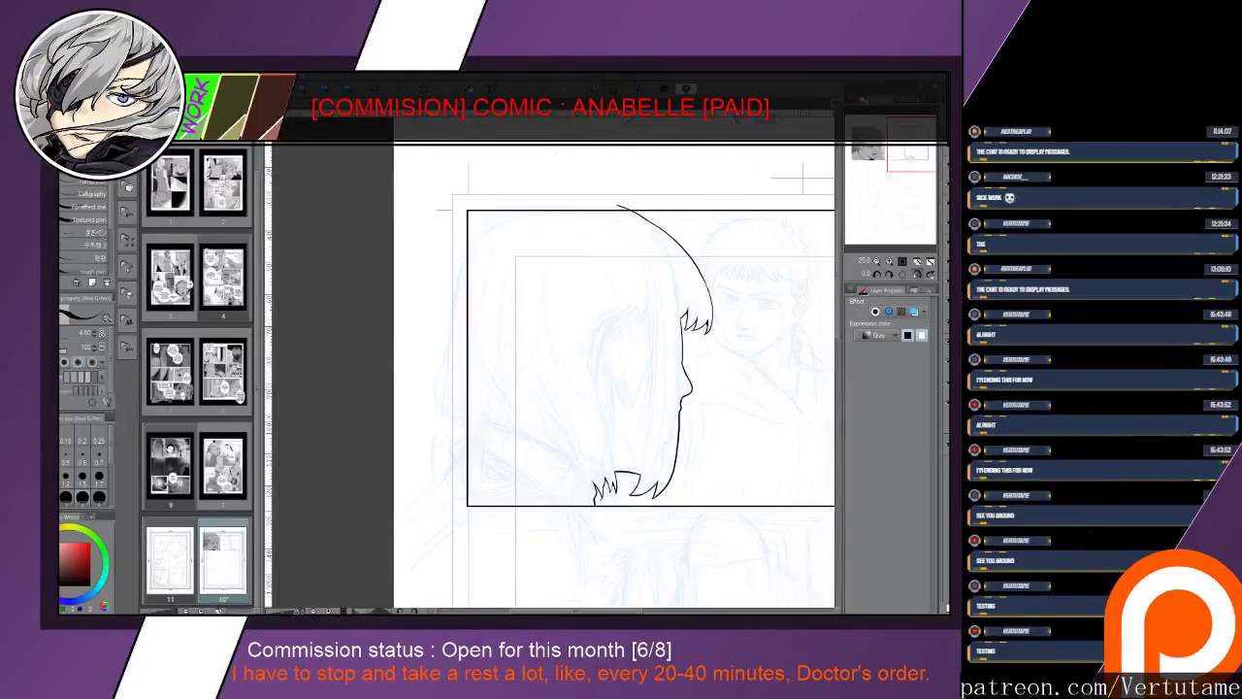
left_click_drag(614, 199, 516, 265)
key("e")
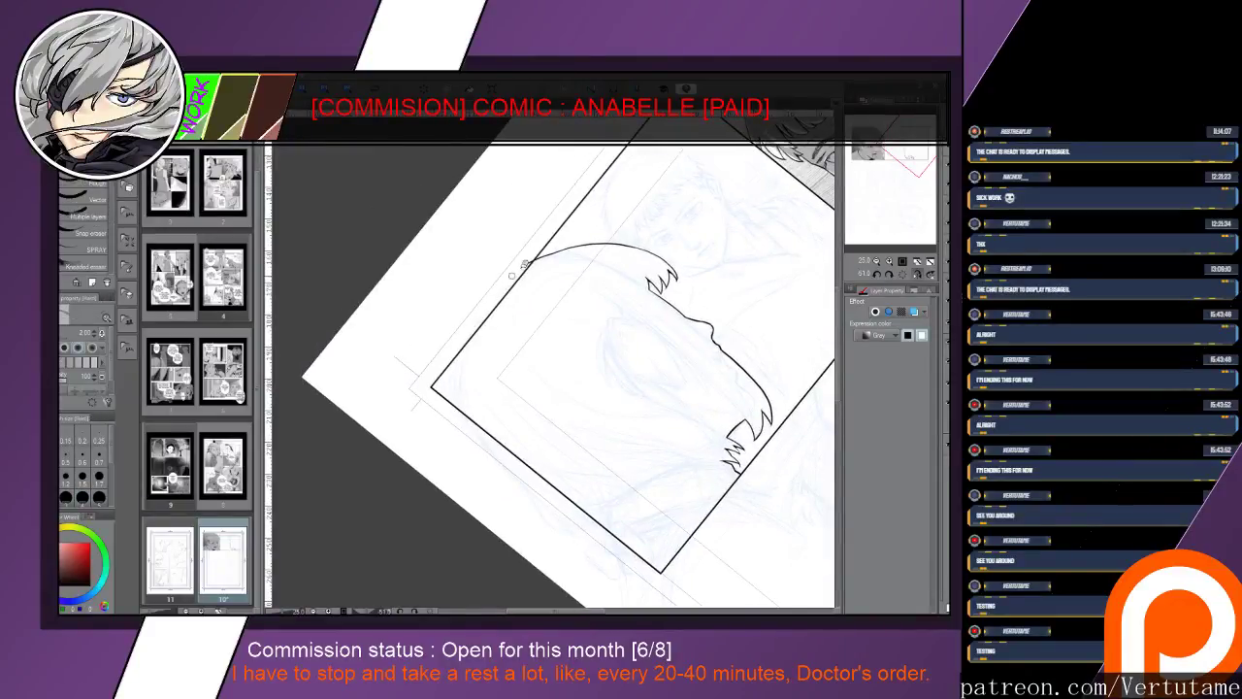
key("p")
left_click_drag(533, 255, 456, 359)
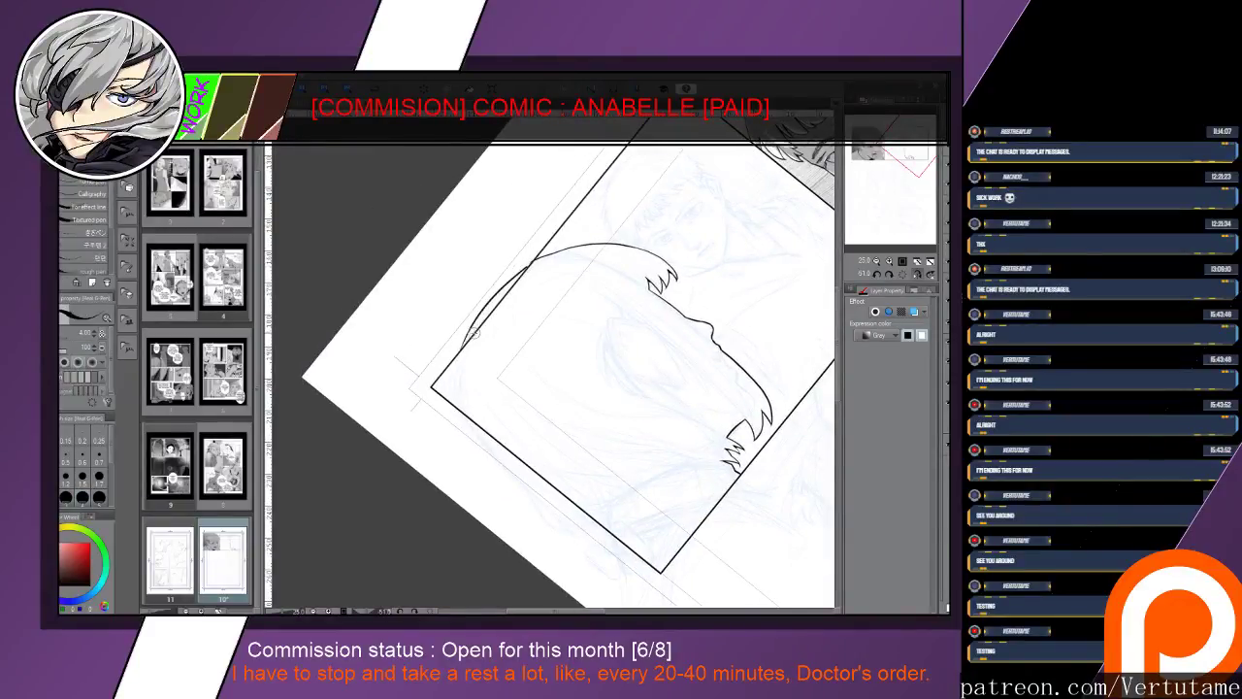
left_click_drag(480, 318, 452, 369)
key("minus")
key("minus")
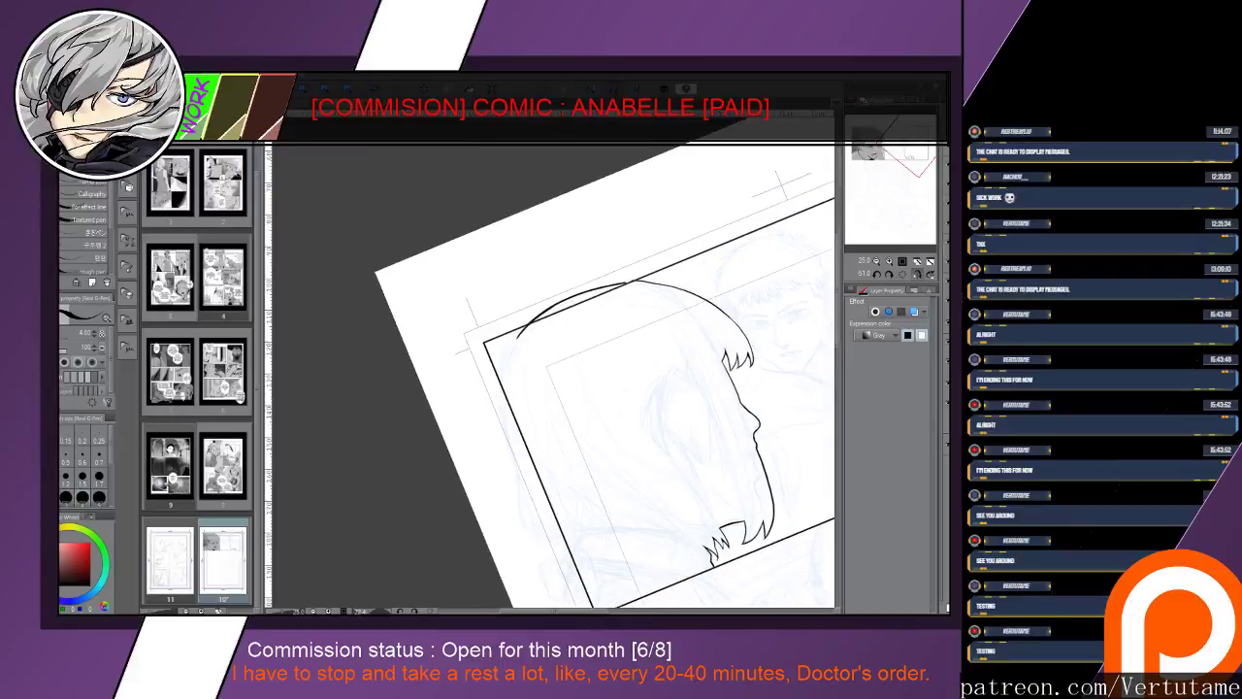
Continue the hair outline around the back of the head and down to the nape outside the panel, cleaning the joins with the eraser
key("e")
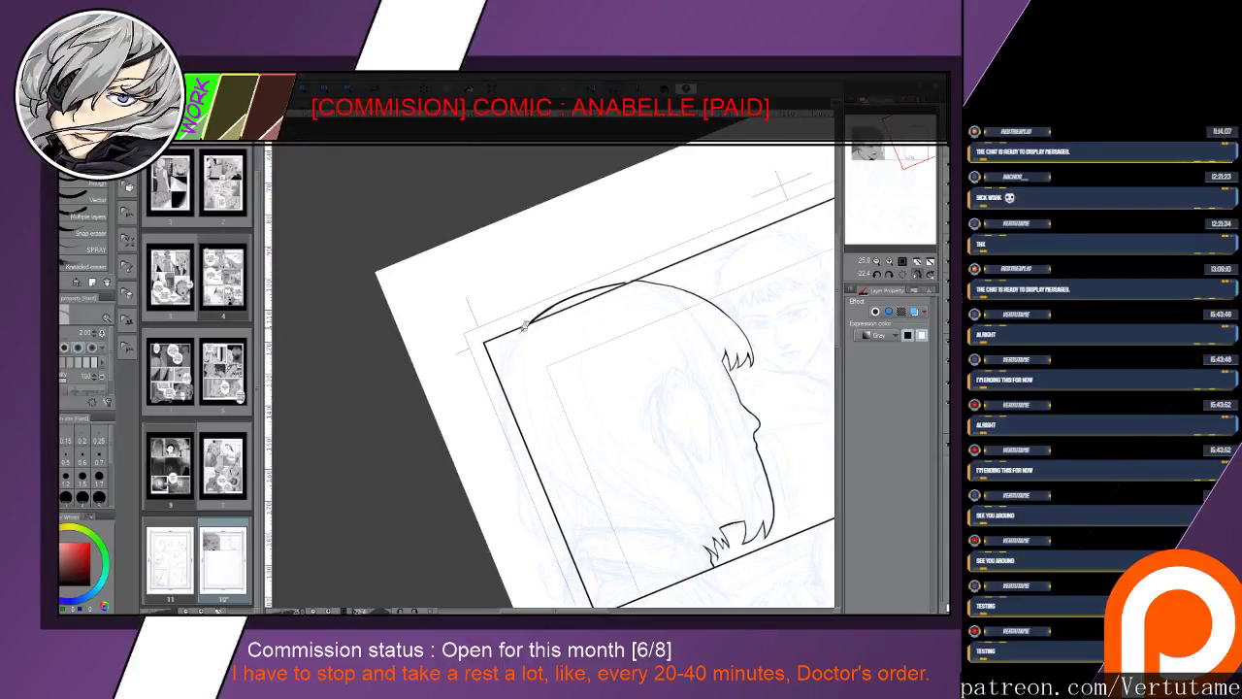
key("p")
mouse_move(524, 327)
left_mouse_down()
mouse_move(496, 363)
mouse_move(512, 486)
mouse_move(540, 381)
mouse_move(482, 342)
mouse_move(475, 370)
left_mouse_up()
key("e")
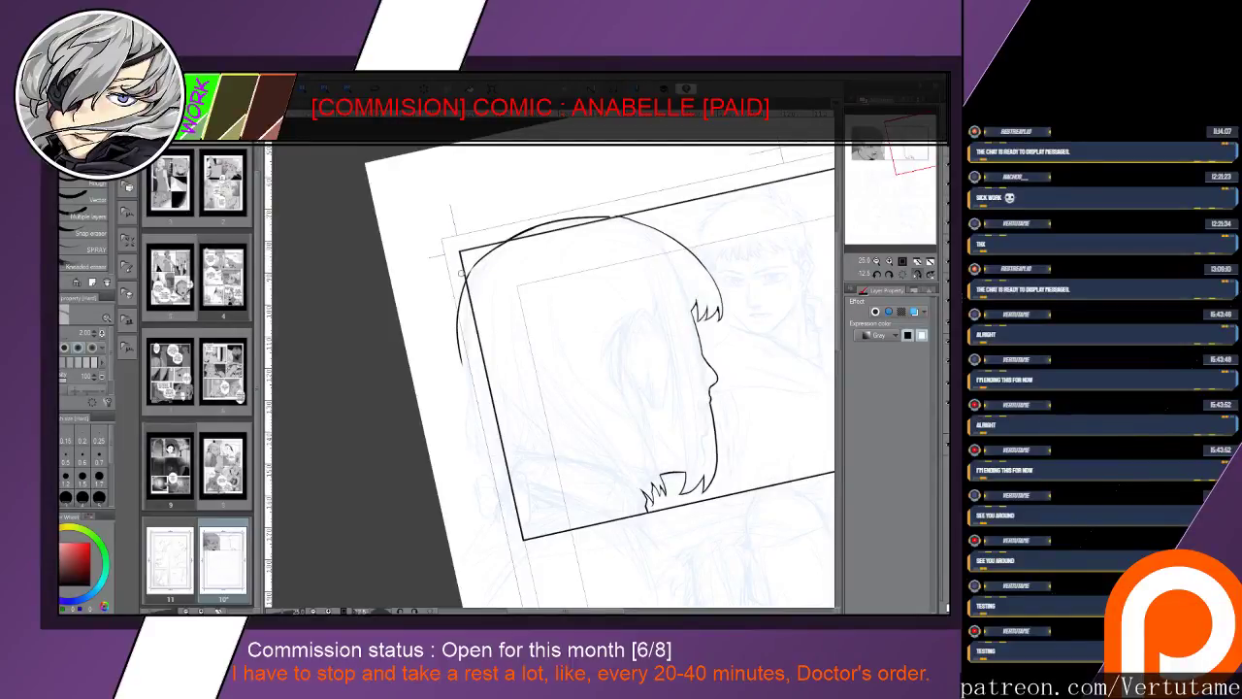
key("p")
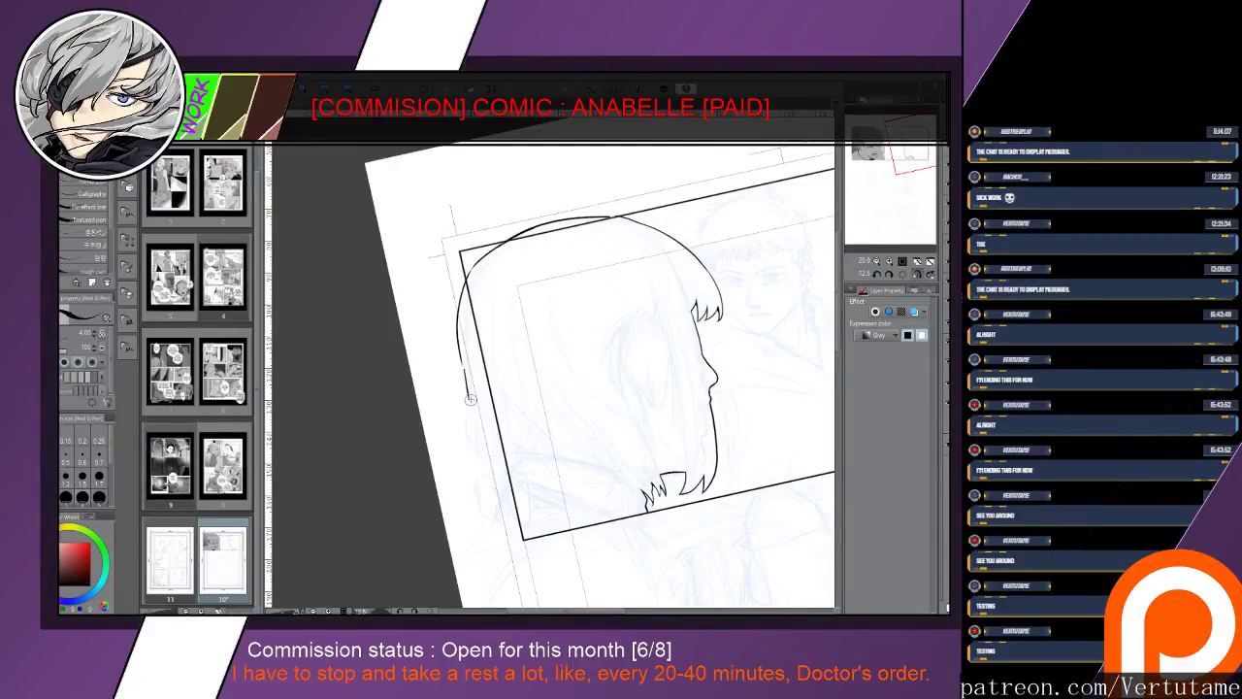
left_click_drag(466, 373, 485, 471)
key("e")
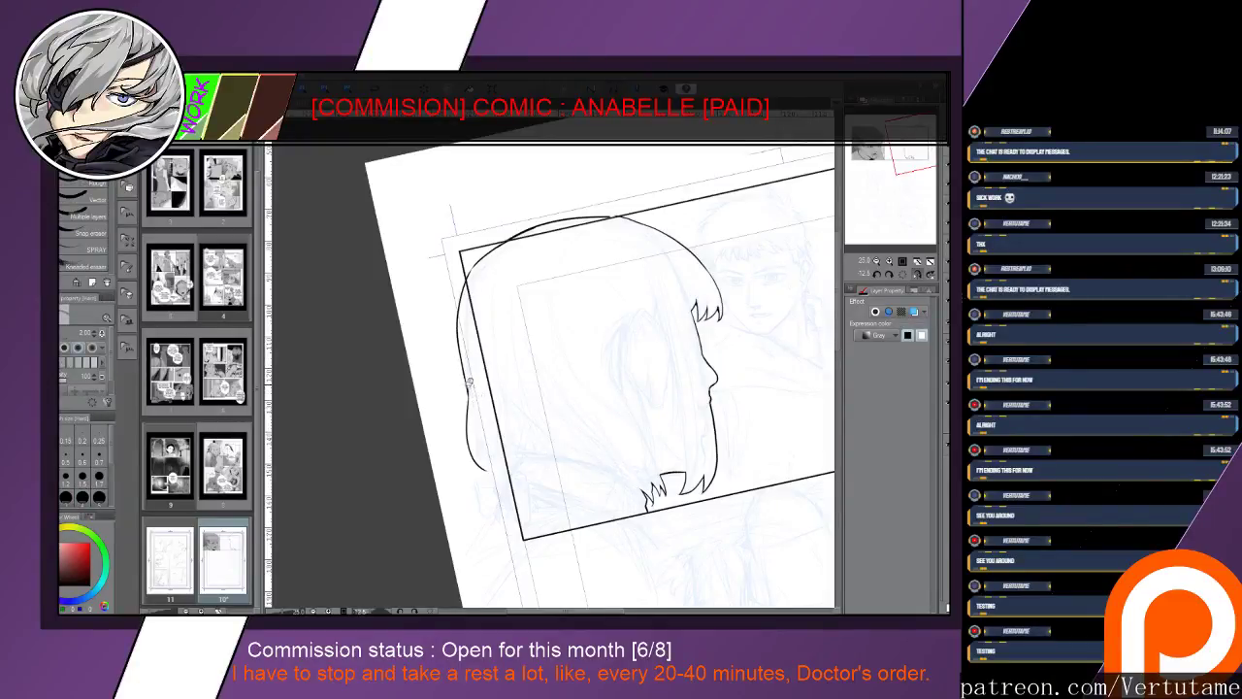
key("p")
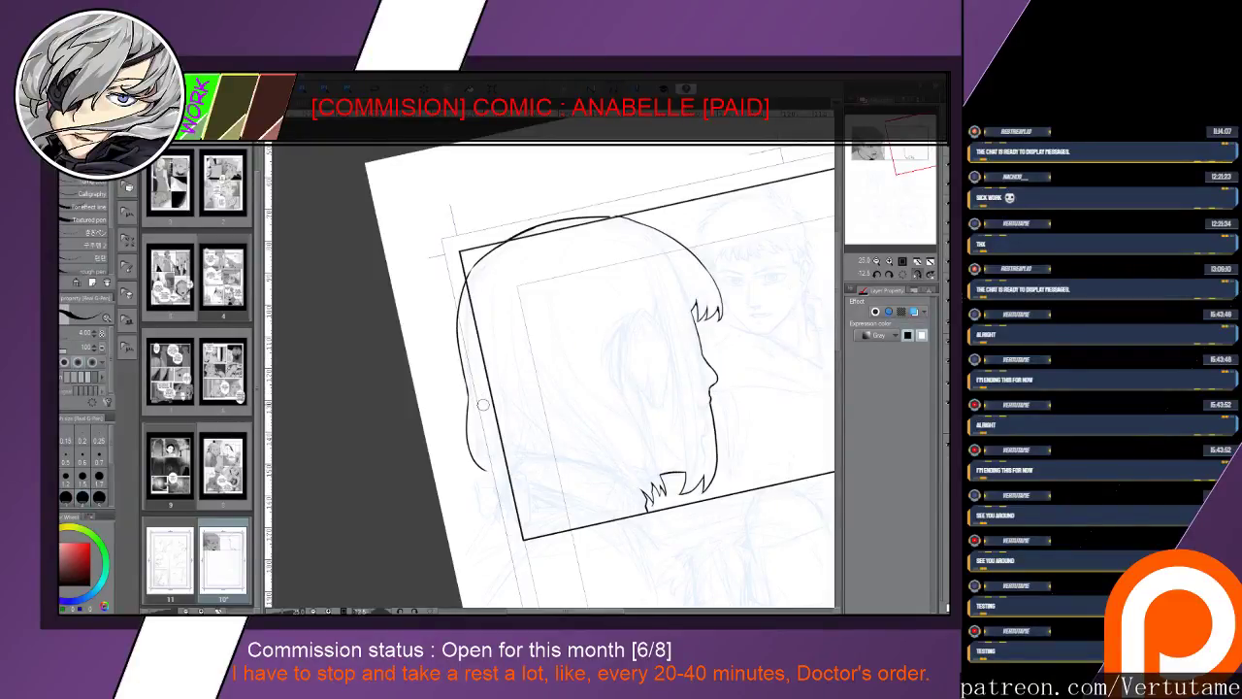
Ink the first pointed hair tips at the nape, undoing and redrawing the strokes that miss
scroll(490, 525, "up", 2)
left_click_drag(490, 524, 497, 503)
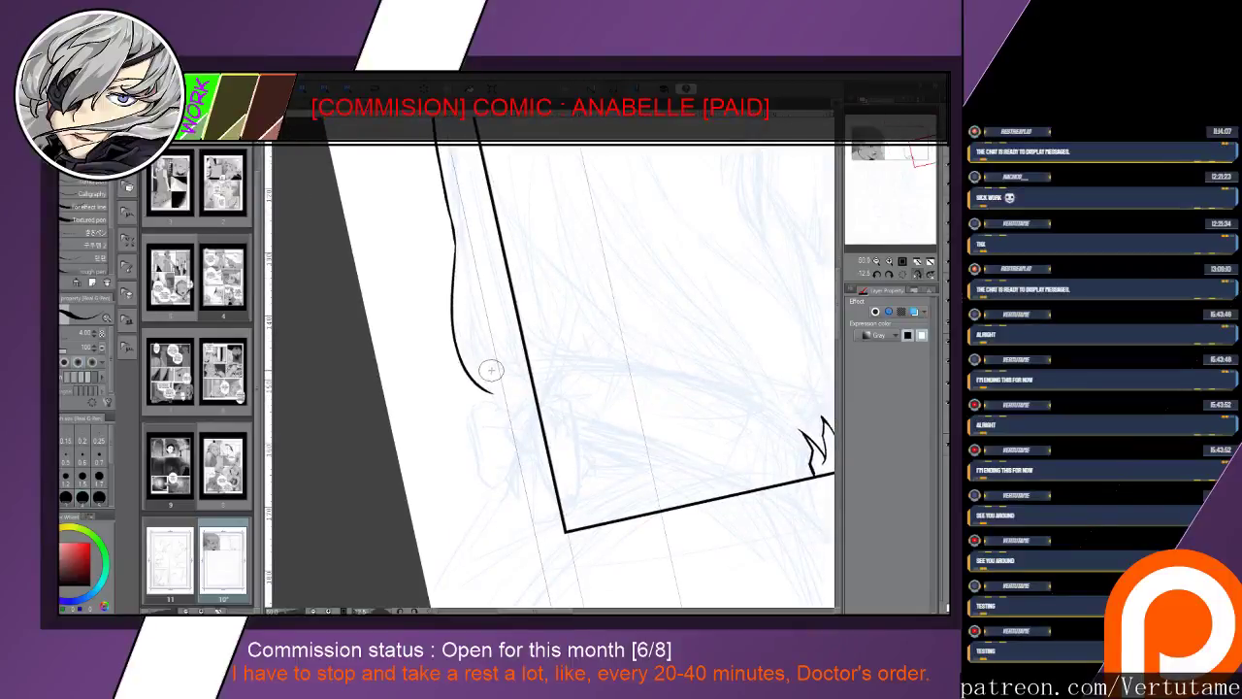
mouse_move(491, 392)
left_mouse_down()
mouse_move(478, 346)
mouse_move(509, 380)
left_mouse_up()
key("ctrl+z")
left_click_drag(422, 128, 574, 119)
left_click_drag(474, 368, 497, 309)
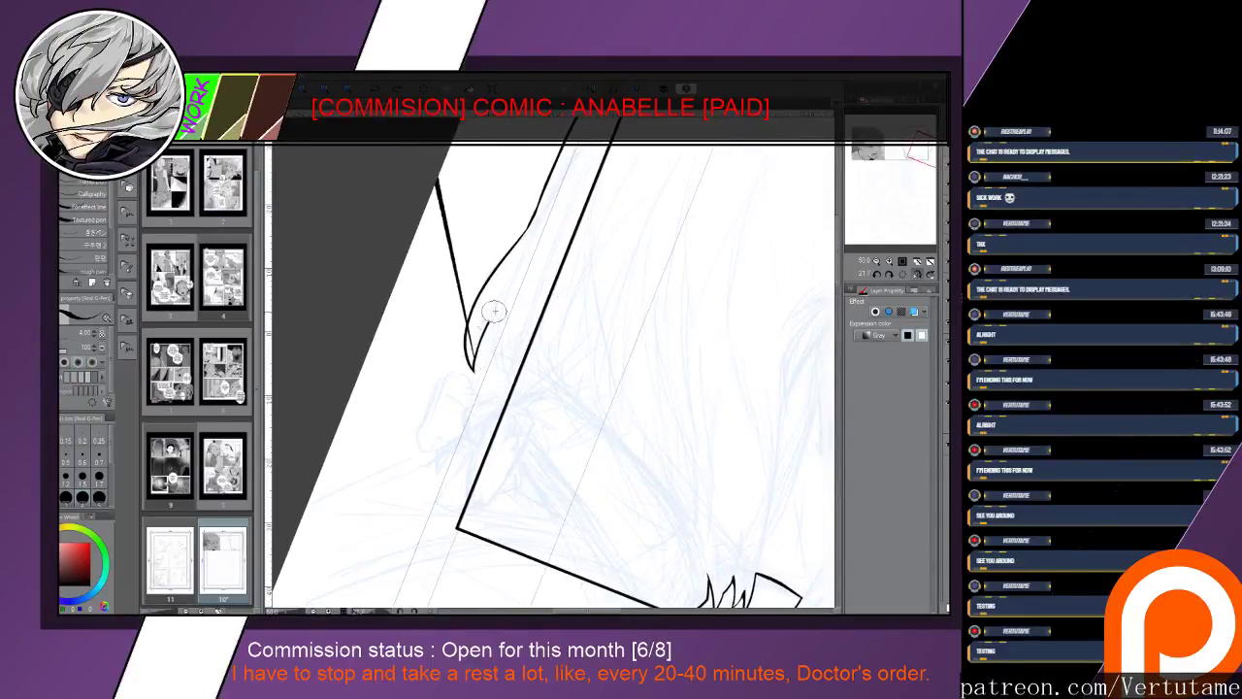
key("ctrl+z")
mouse_move(475, 365)
left_mouse_down()
mouse_move(508, 294)
mouse_move(491, 350)
mouse_move(501, 363)
mouse_move(504, 327)
mouse_move(513, 387)
left_mouse_up()
key("ctrl+at")
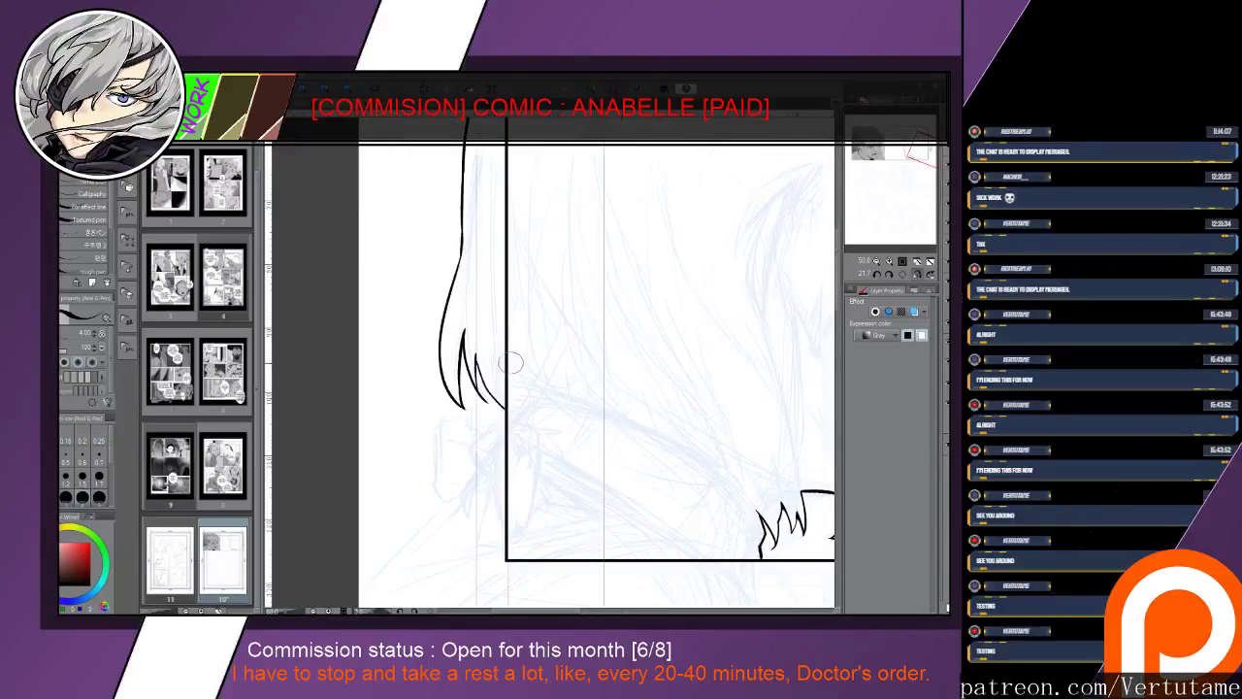
Ink the remaining nape hair tips and the outline of the bow beneath them
mouse_move(492, 362)
left_mouse_down()
mouse_move(511, 411)
mouse_move(520, 393)
mouse_move(506, 360)
mouse_move(534, 391)
mouse_move(500, 420)
mouse_move(448, 418)
mouse_move(435, 500)
mouse_move(461, 491)
mouse_move(465, 521)
mouse_move(476, 488)
left_mouse_up()
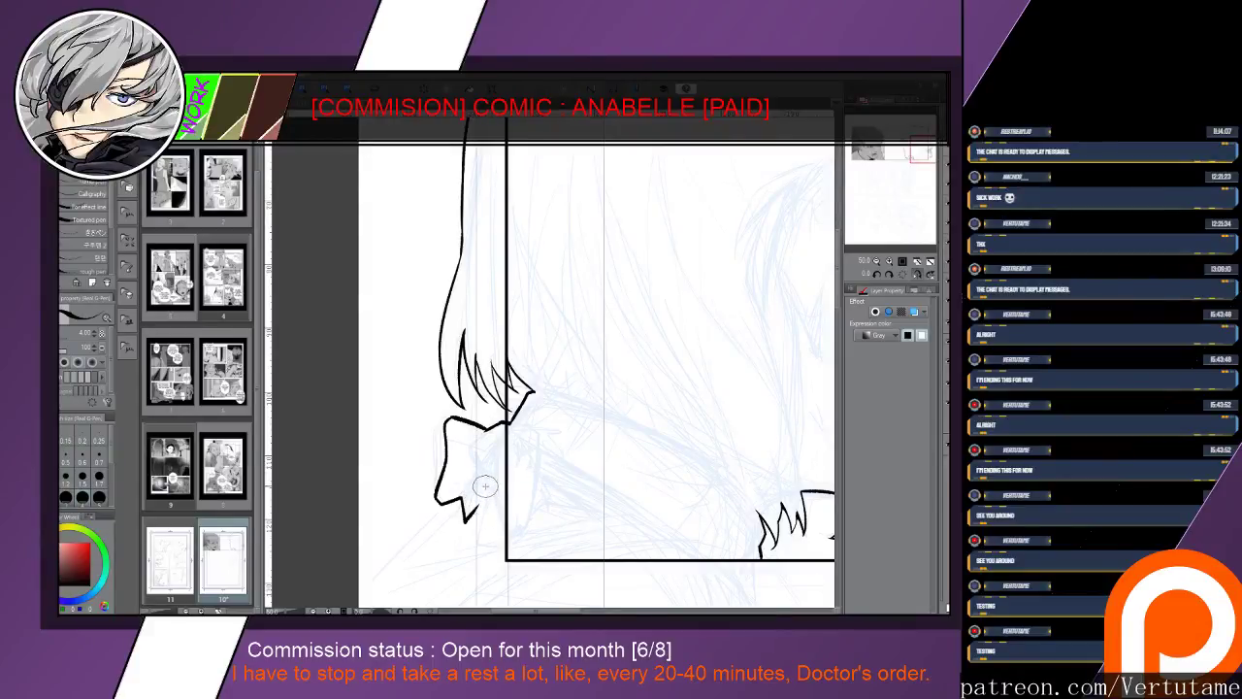
mouse_move(476, 507)
left_mouse_down()
mouse_move(493, 481)
mouse_move(503, 525)
left_mouse_up()
scroll(512, 533, "down", 2)
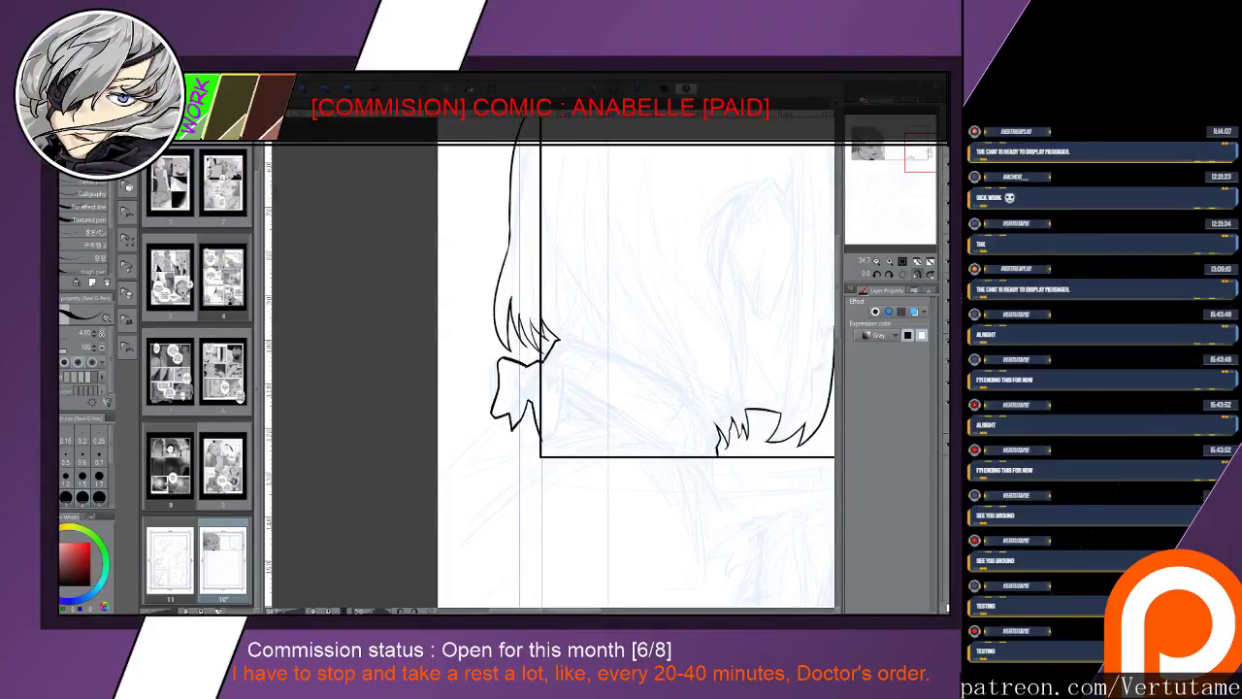
Ink the short diagonal line running down and outward from beneath the bow, and hide the panel border
left_click_drag(553, 466, 490, 342)
scroll(623, 469, "down", 2)
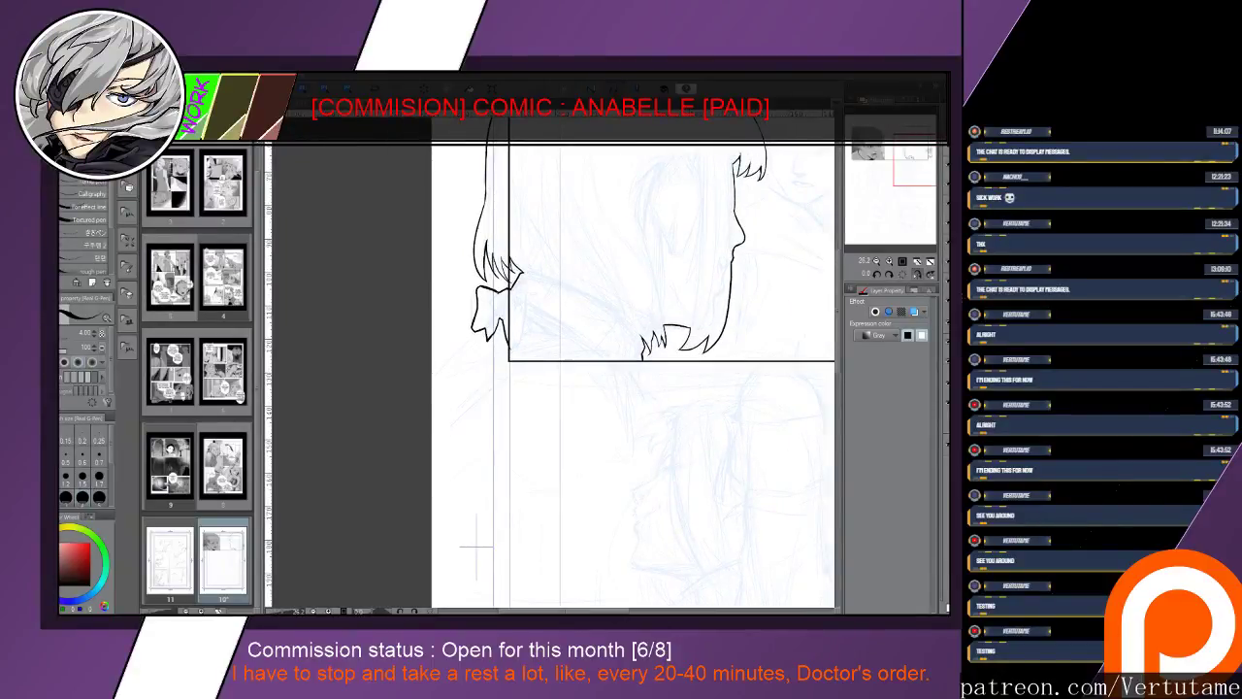
left_click_drag(484, 332, 459, 363)
left_click_drag(461, 351, 415, 412)
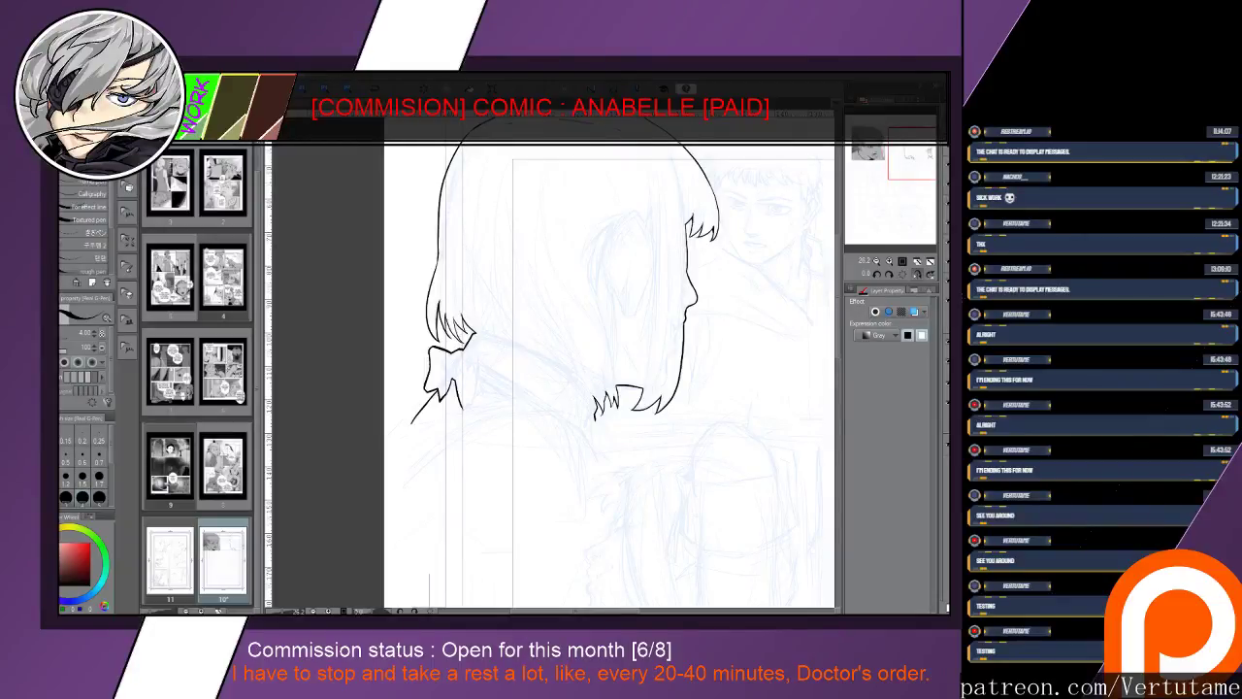
Mirror the canvas back and rework the crown outline between the top of the head and the fringe into one continuous curve
left_click_drag(466, 253, 442, 357)
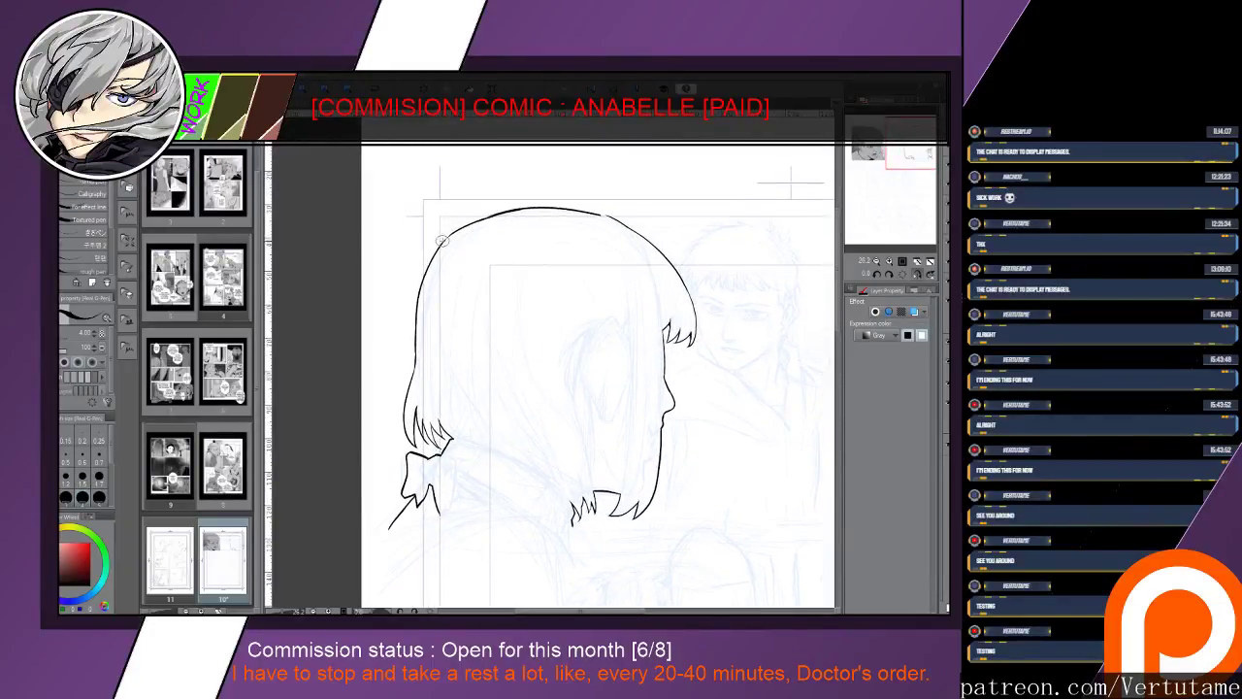
key("h")
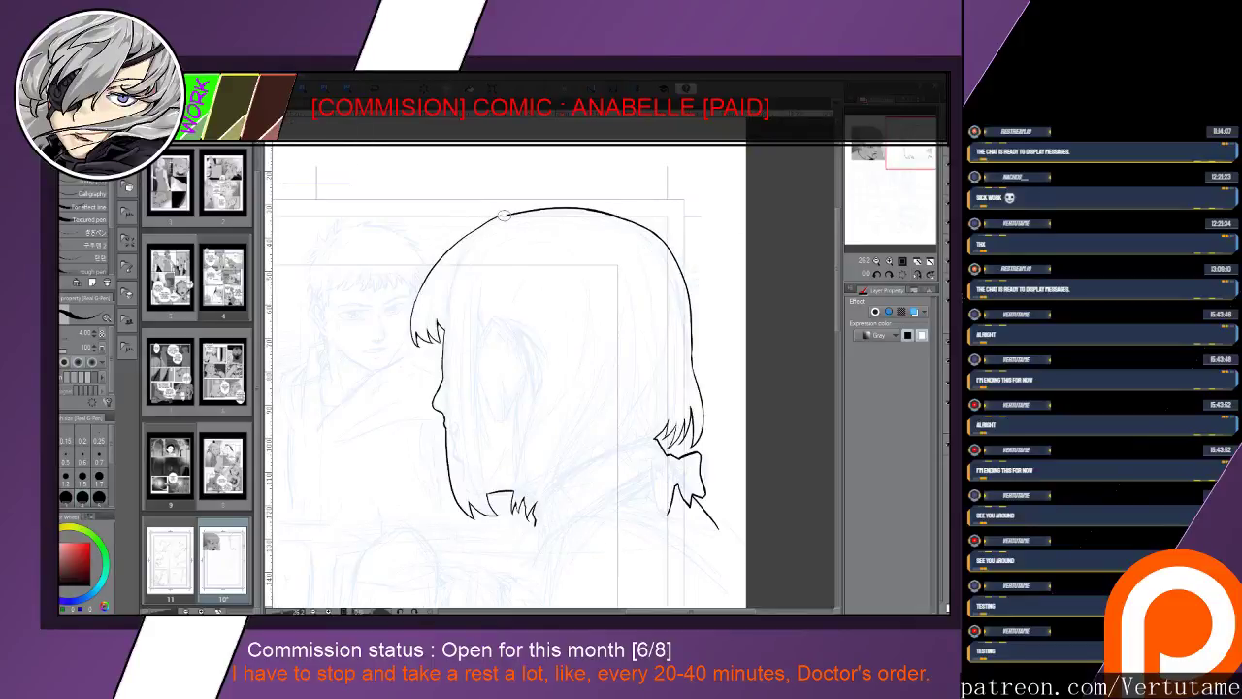
mouse_move(504, 215)
left_mouse_down()
mouse_move(419, 283)
mouse_move(431, 274)
mouse_move(417, 306)
left_mouse_up()
key("e")
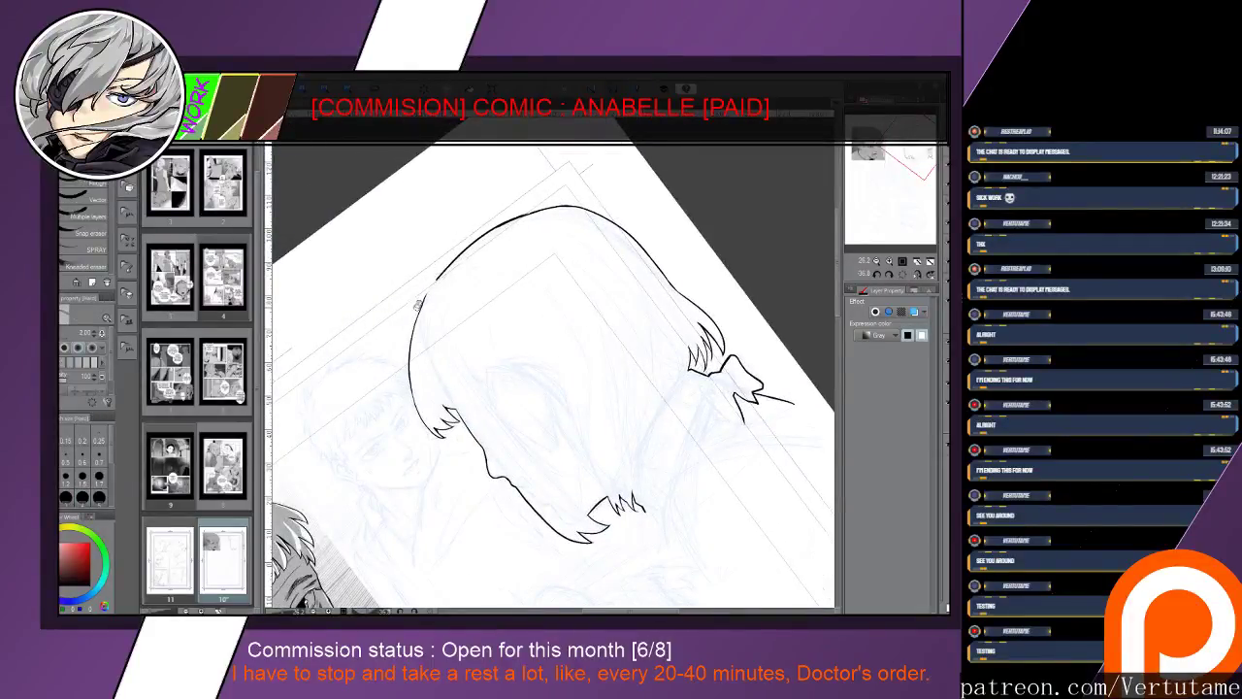
key("p")
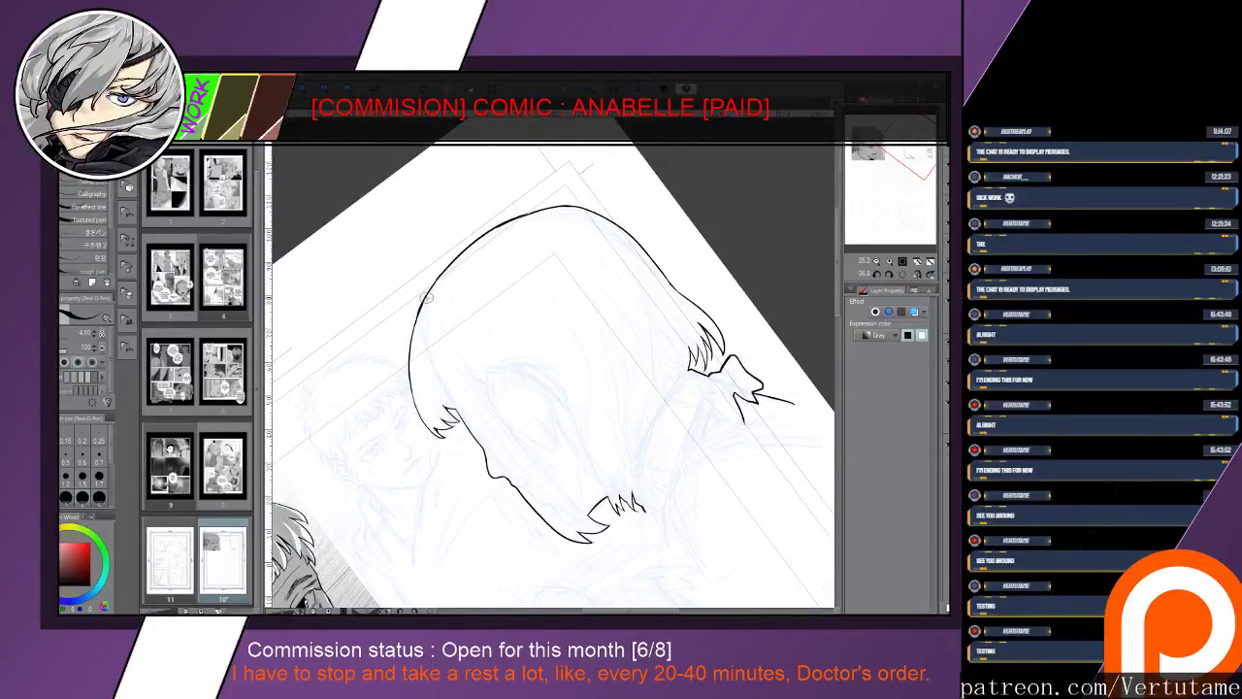
Show the panel border again, mirror the canvas and straighten its rotation
mouse_move(418, 339)
left_mouse_down()
mouse_move(446, 275)
mouse_move(426, 172)
left_mouse_up()
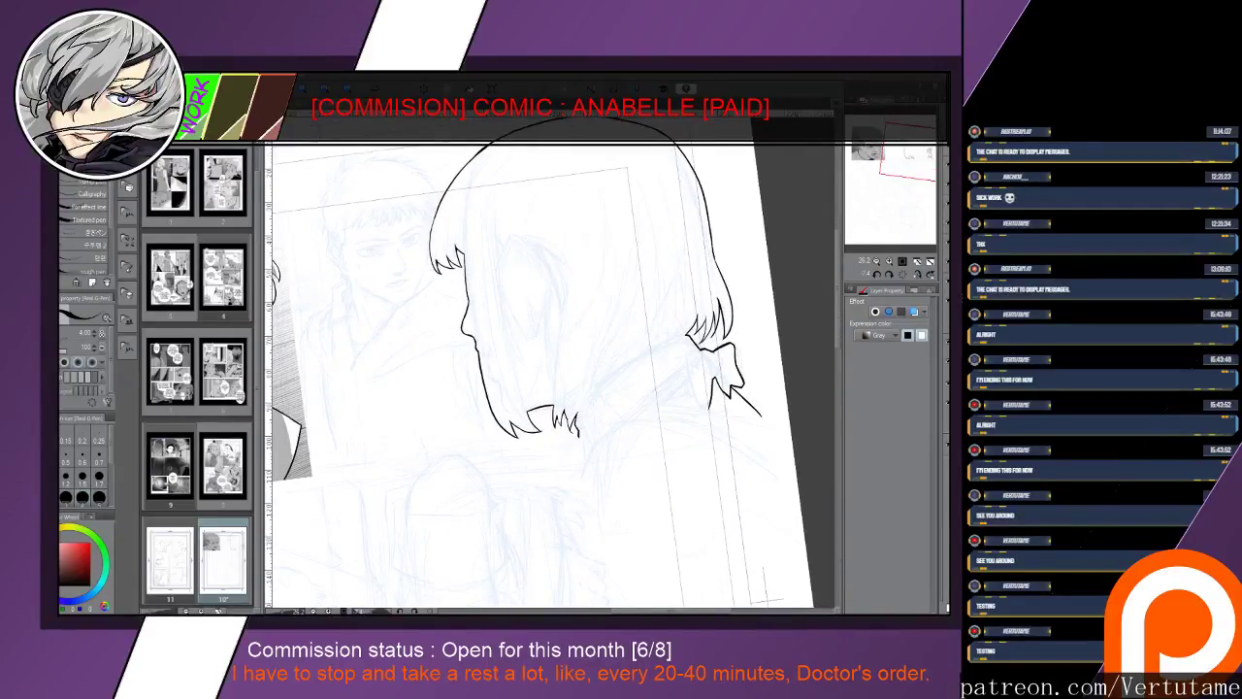
key("ctrl+z")
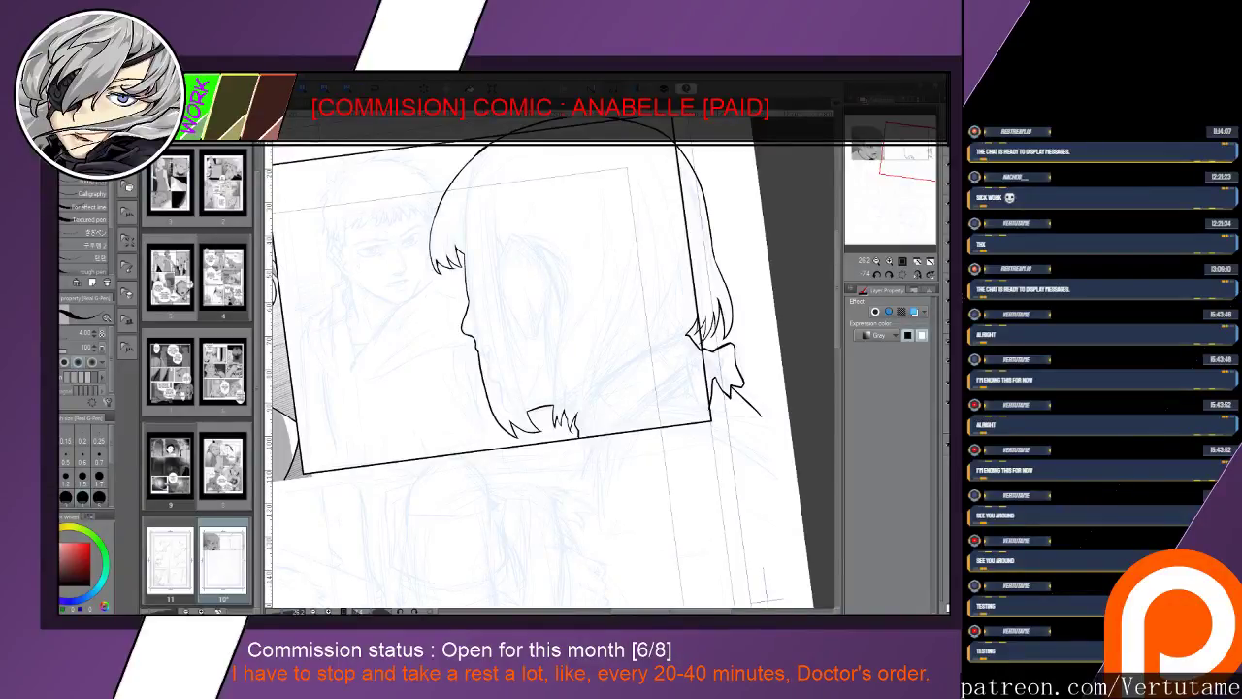
left_click_drag(562, 350, 534, 372)
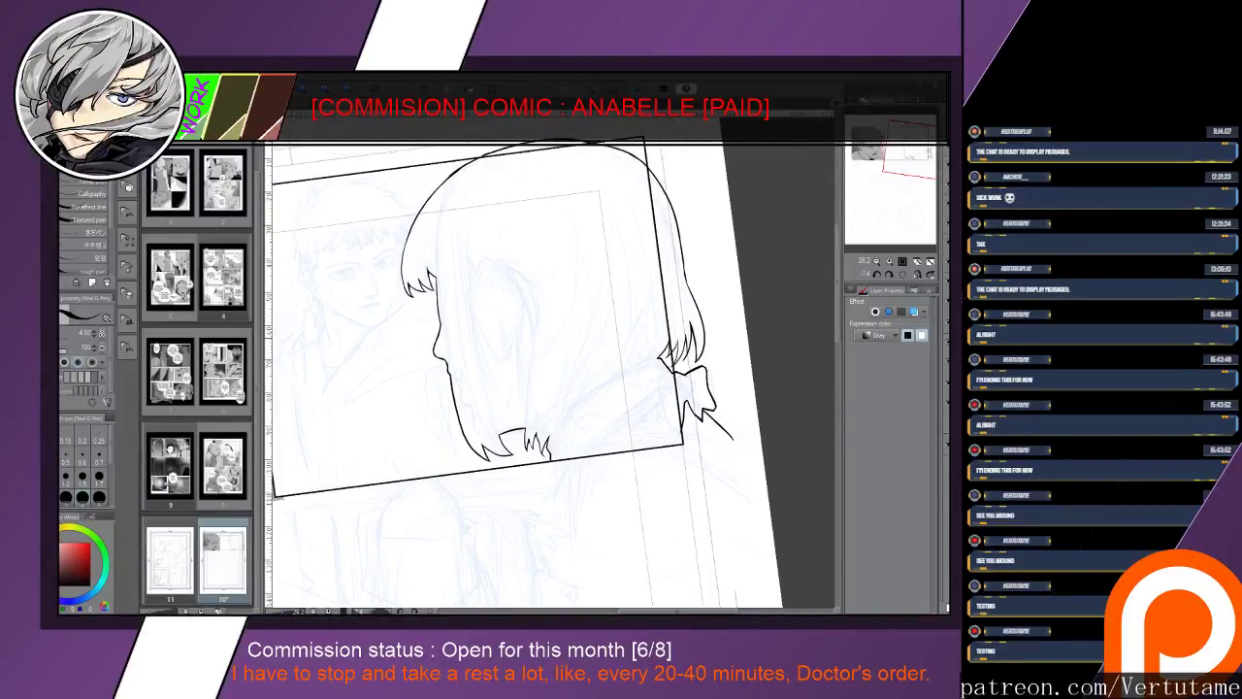
key("h")
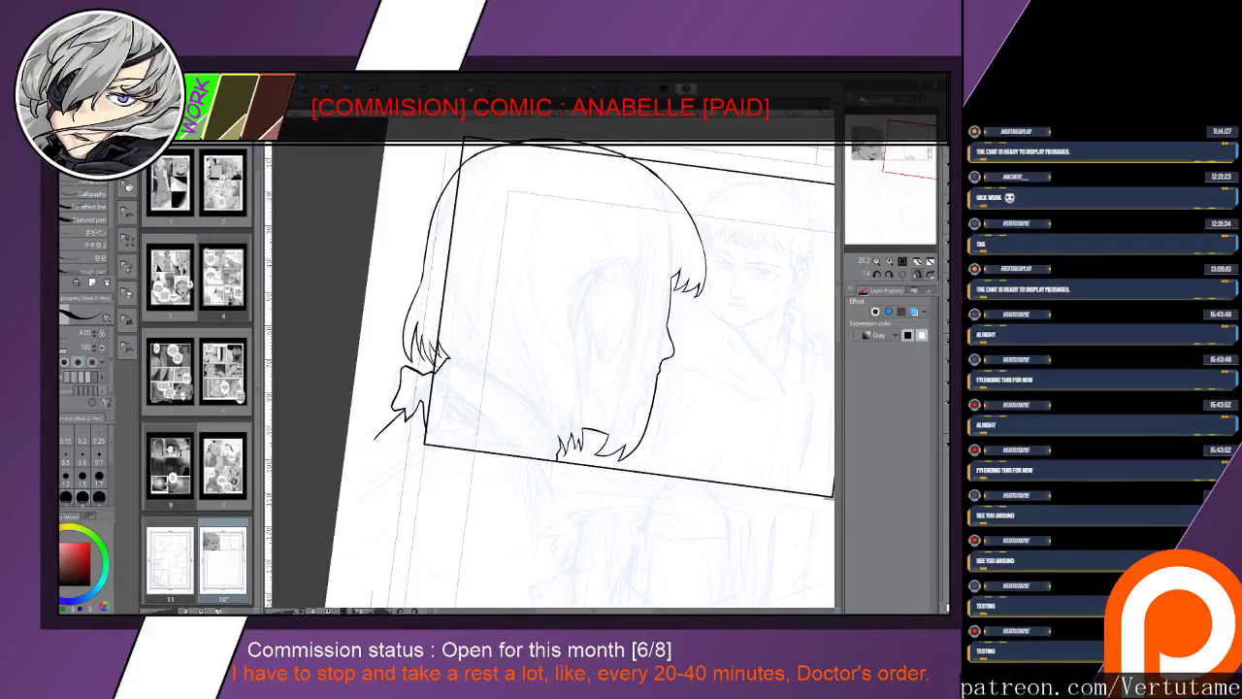
left_click_drag(670, 349, 507, 368)
left_click_drag(669, 407, 659, 339)
left_click_drag(471, 402, 553, 354)
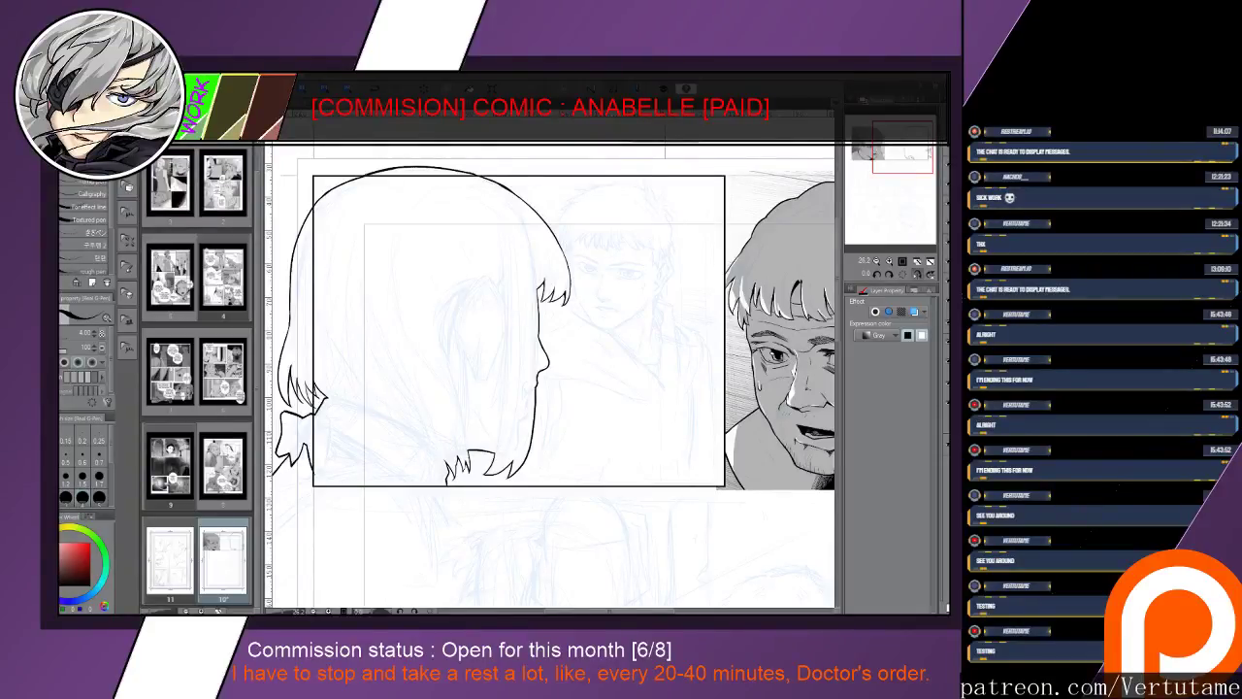
Erase the part of the vertical panel border that runs through the hair at the back of the foreground figure's head
key("alt+]")
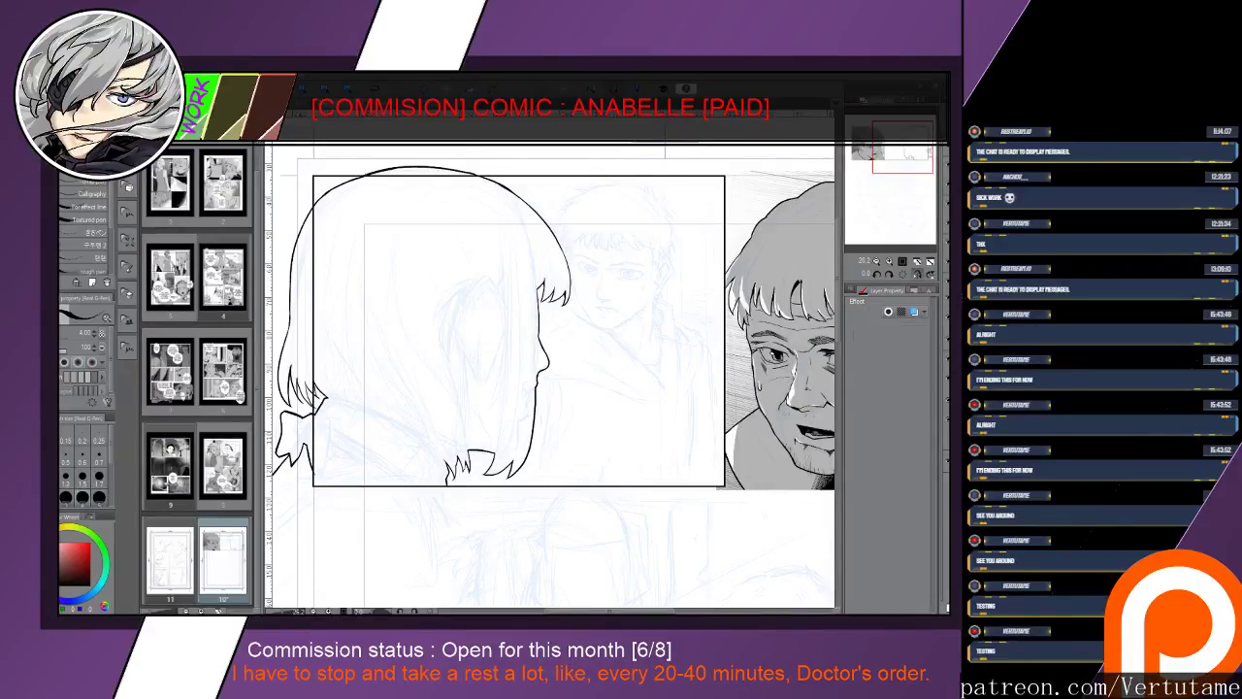
key("alt+[")
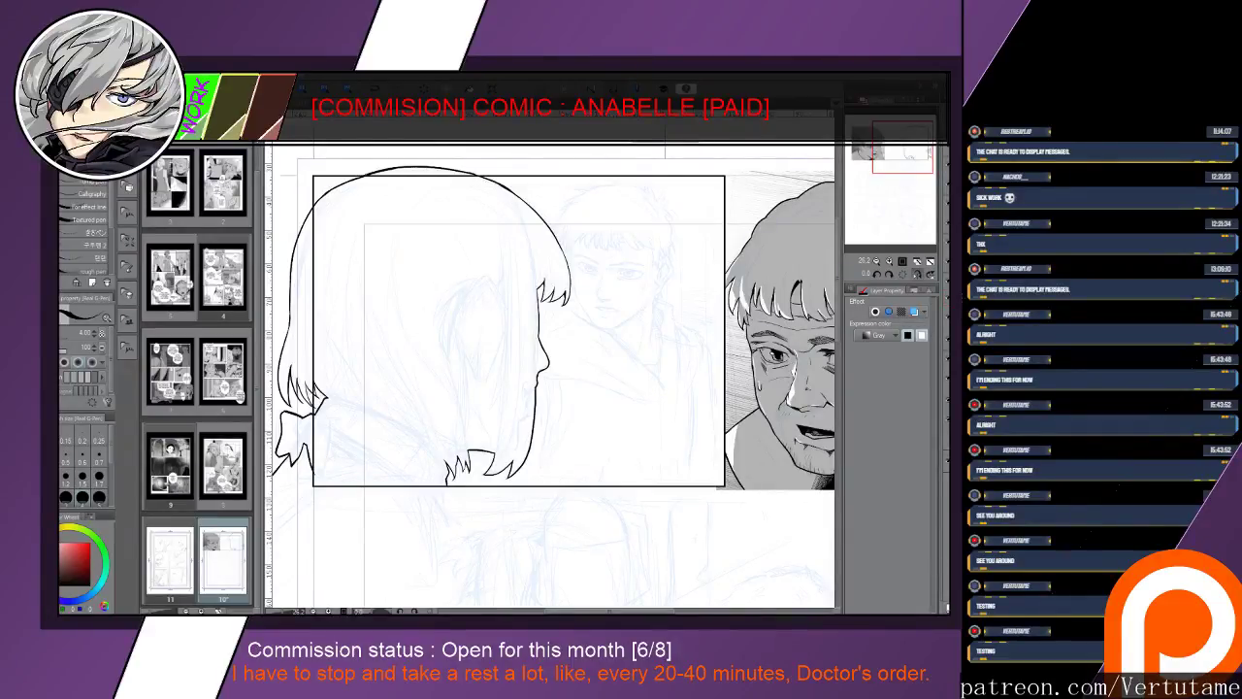
left_click_drag(314, 414, 391, 408)
key("x")
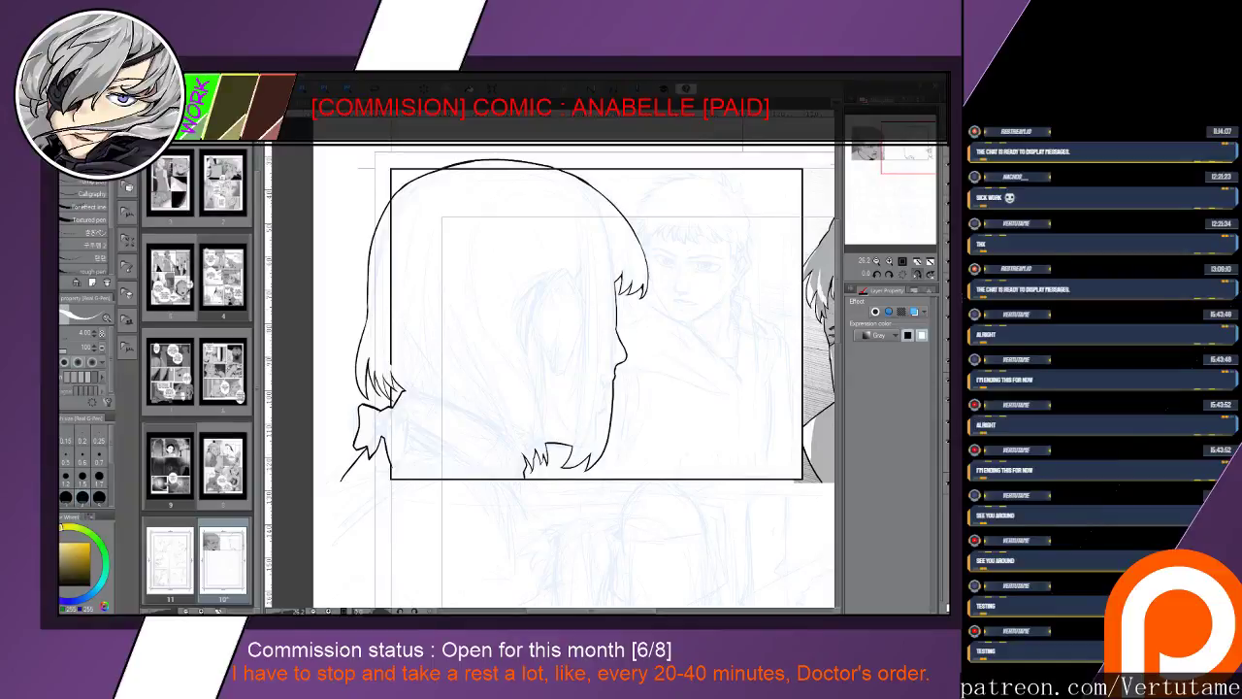
key("m")
mouse_move(395, 204)
left_mouse_down()
mouse_move(412, 209)
mouse_move(411, 361)
mouse_move(381, 344)
left_mouse_up()
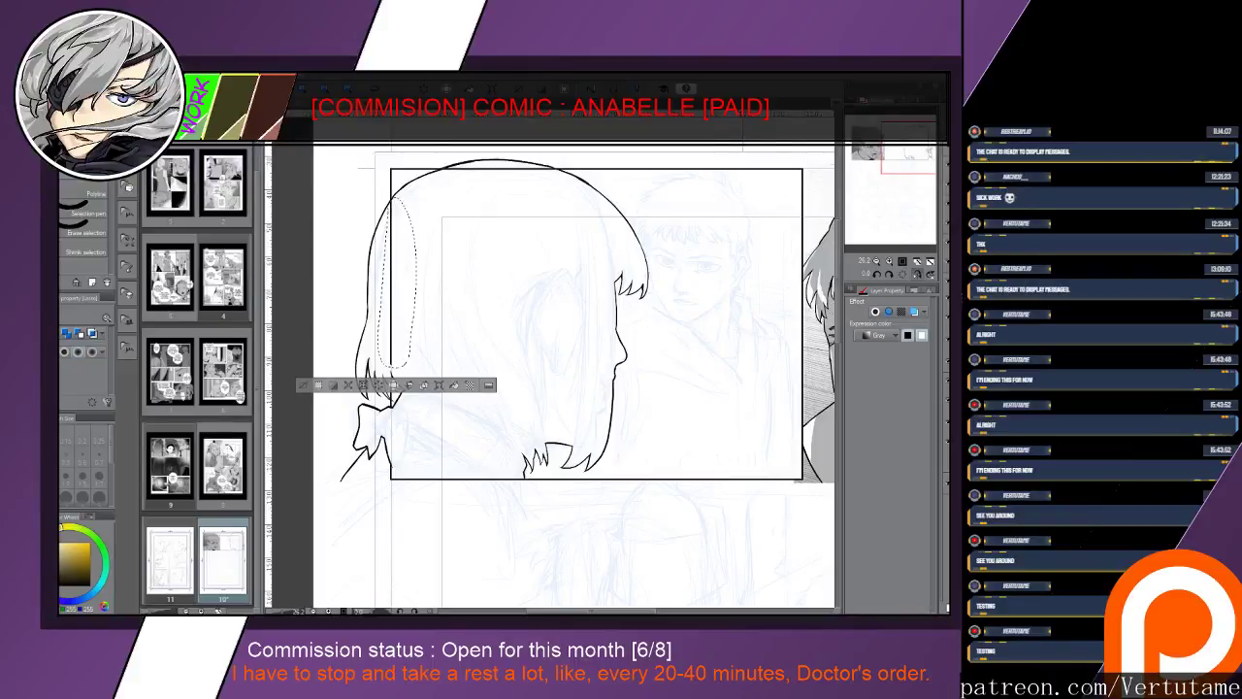
key("Delete")
key("ctrl+d")
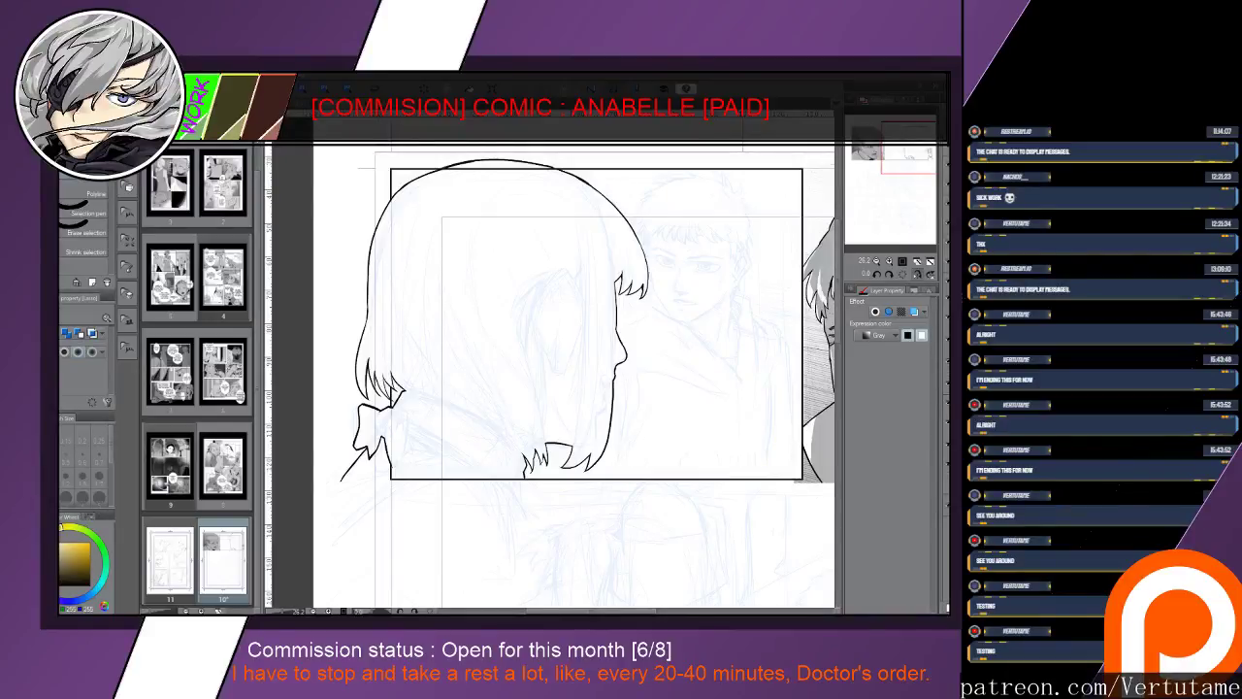
Mirror the canvas again and reduce the G-pen size to 3.00 for the inner hair lines
key("p")
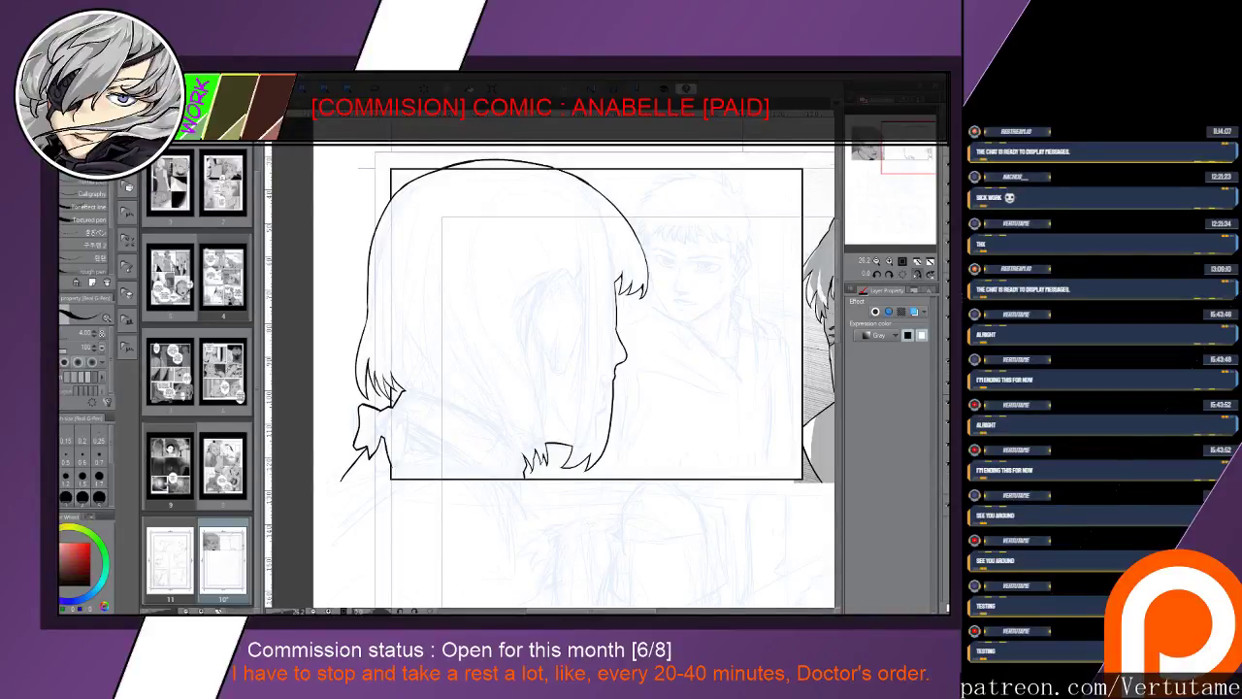
key("h")
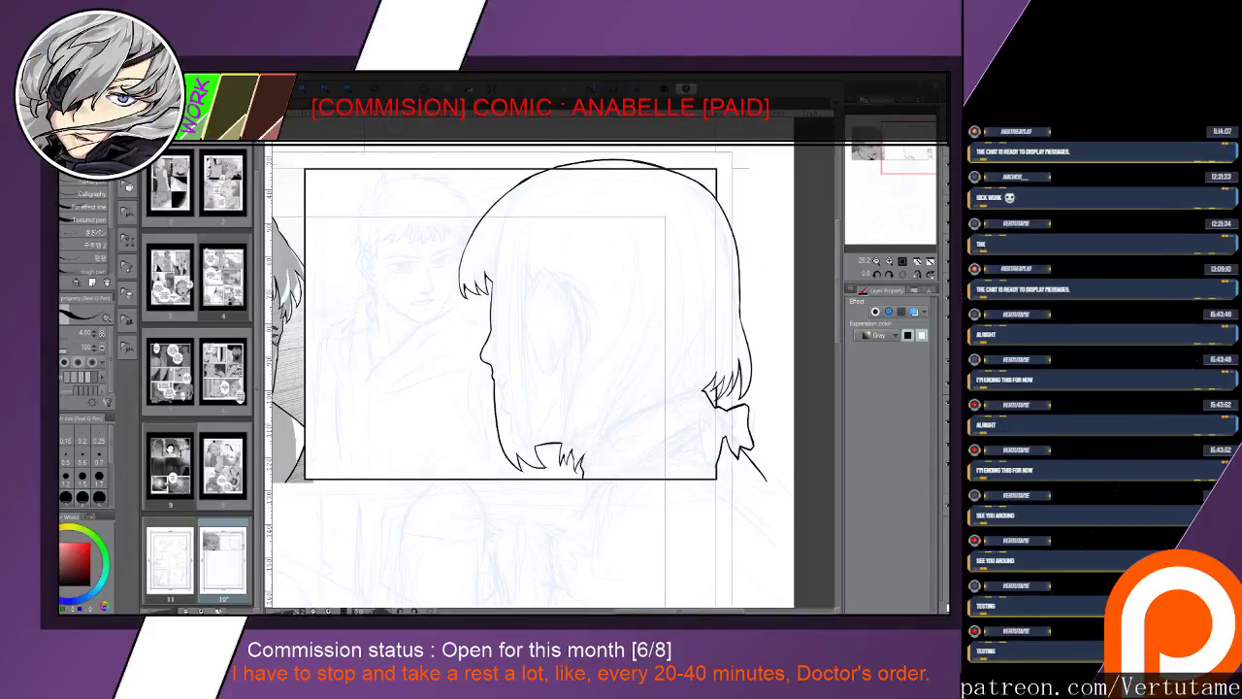
key("bracketleft")
left_click_drag(520, 187, 494, 280)
key("ctrl+z")
left_click_drag(522, 184, 492, 281)
key("ctrl+z")
key("ctrl+z")
Ink the inner hair line curving from the crown down to the fringe tips, redrawing the first stroke
left_click_drag(543, 281, 516, 385)
left_click_drag(670, 388, 660, 330)
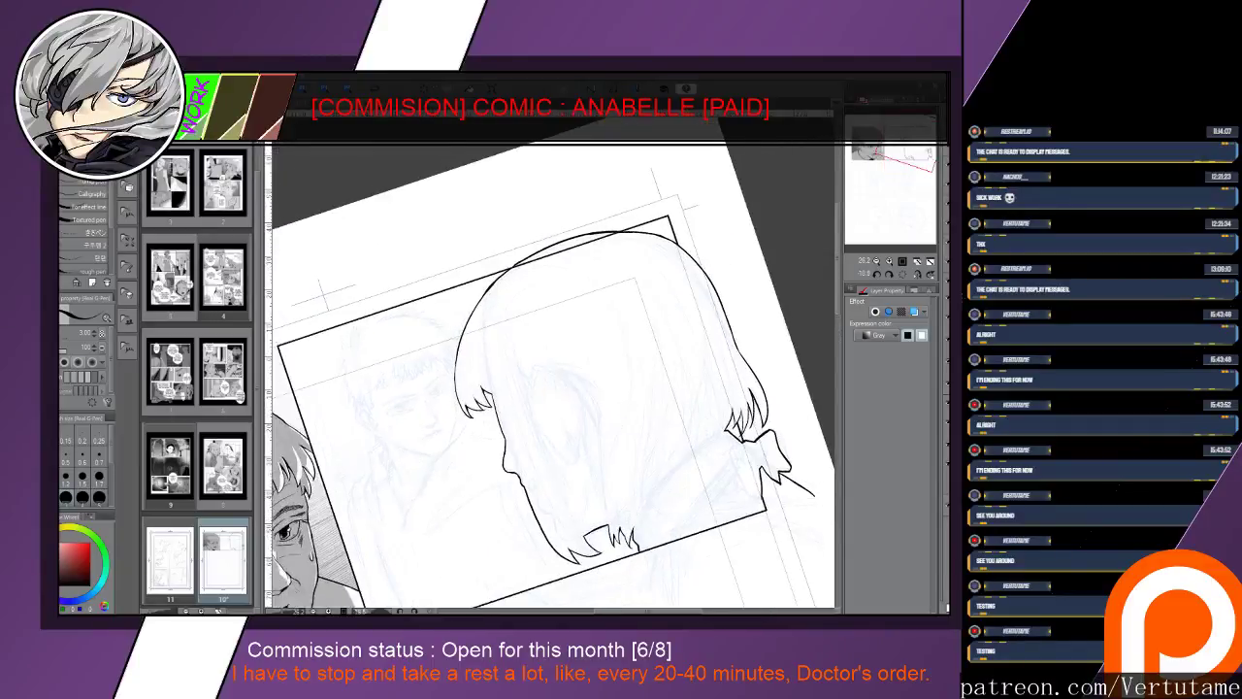
key("ctrl+plus")
key("ctrl+plus")
left_click_drag(444, 199, 431, 365)
key("ctrl+z")
mouse_move(446, 192)
left_mouse_down()
mouse_move(431, 265)
mouse_move(428, 379)
left_mouse_up()
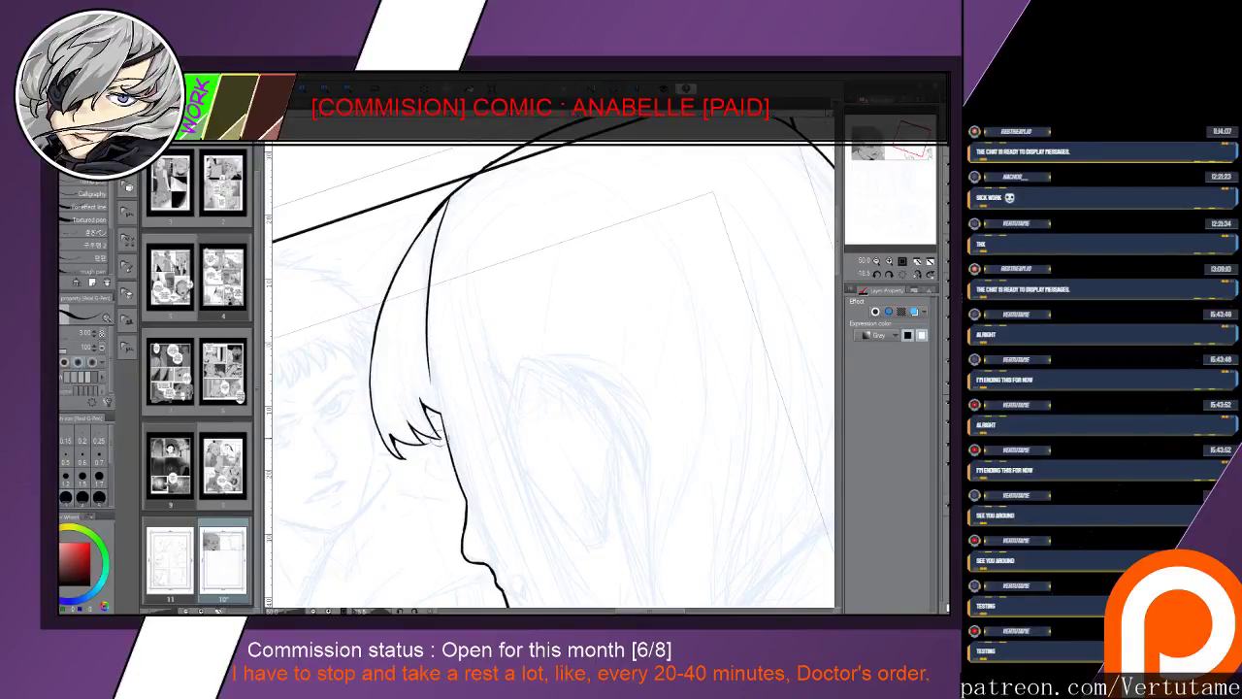
Clean up the inner hair line, trimming its lower end at the fringe tips and blending its upper end into the crown outline
key("e")
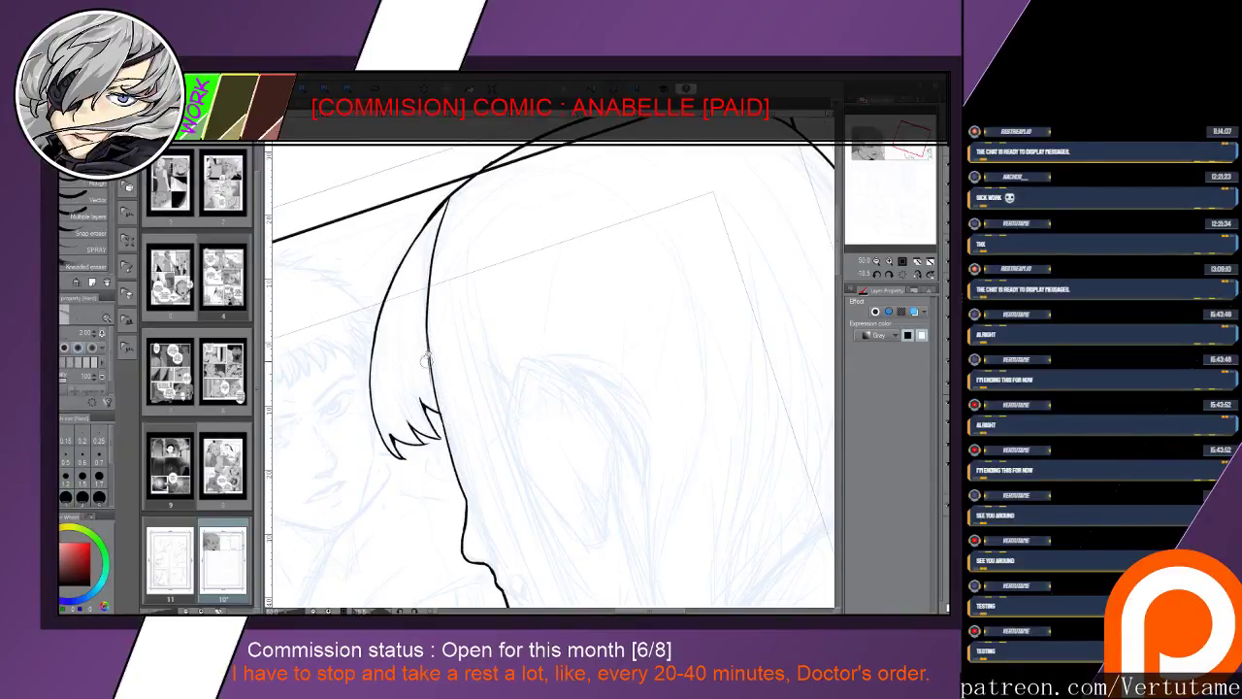
key("p")
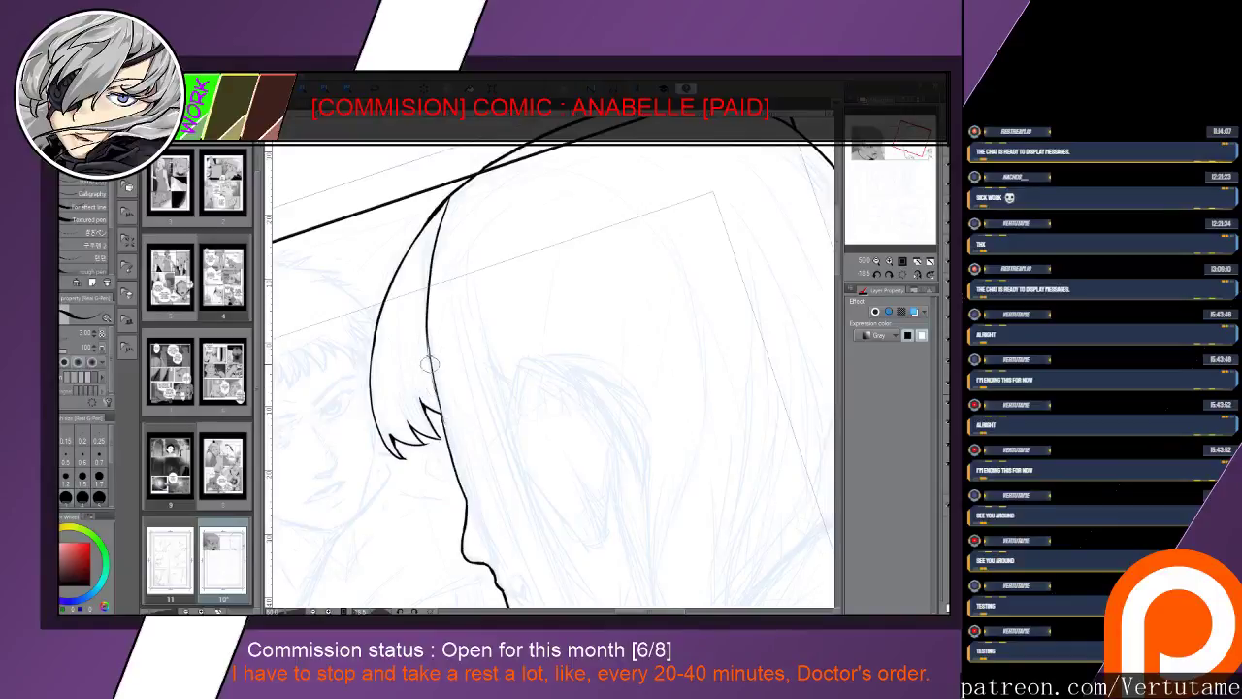
key("e")
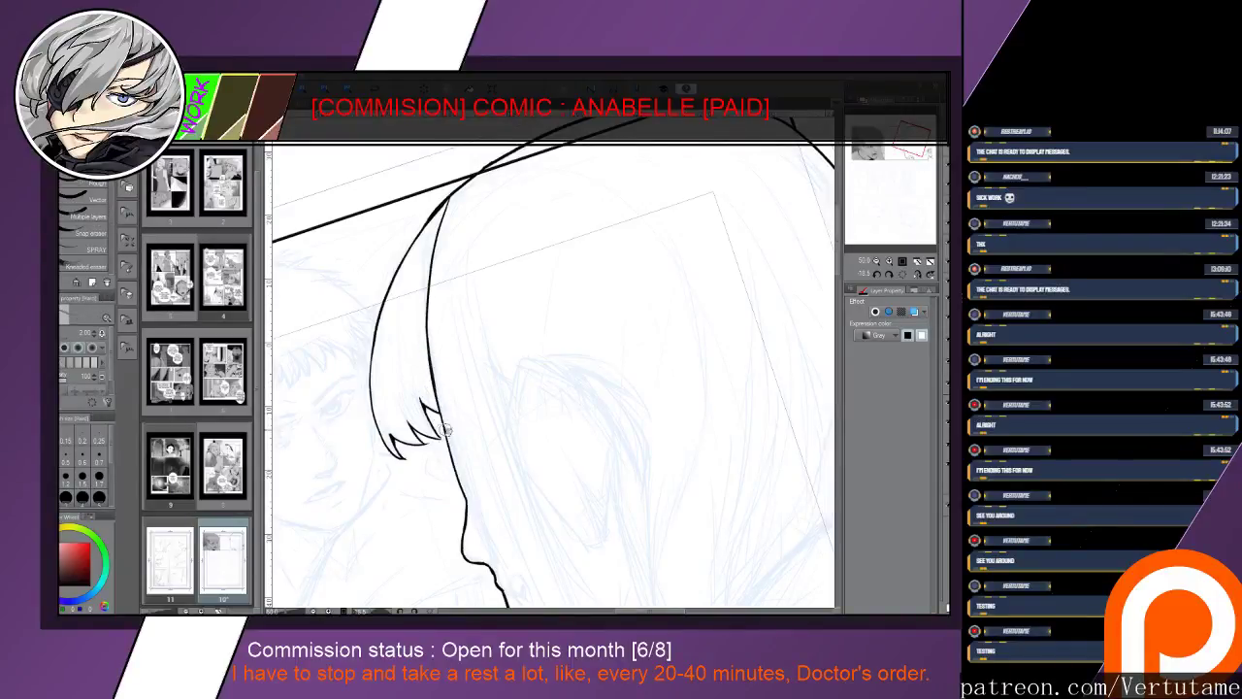
key("p")
key("e")
left_click_drag(426, 313, 450, 423)
key("p")
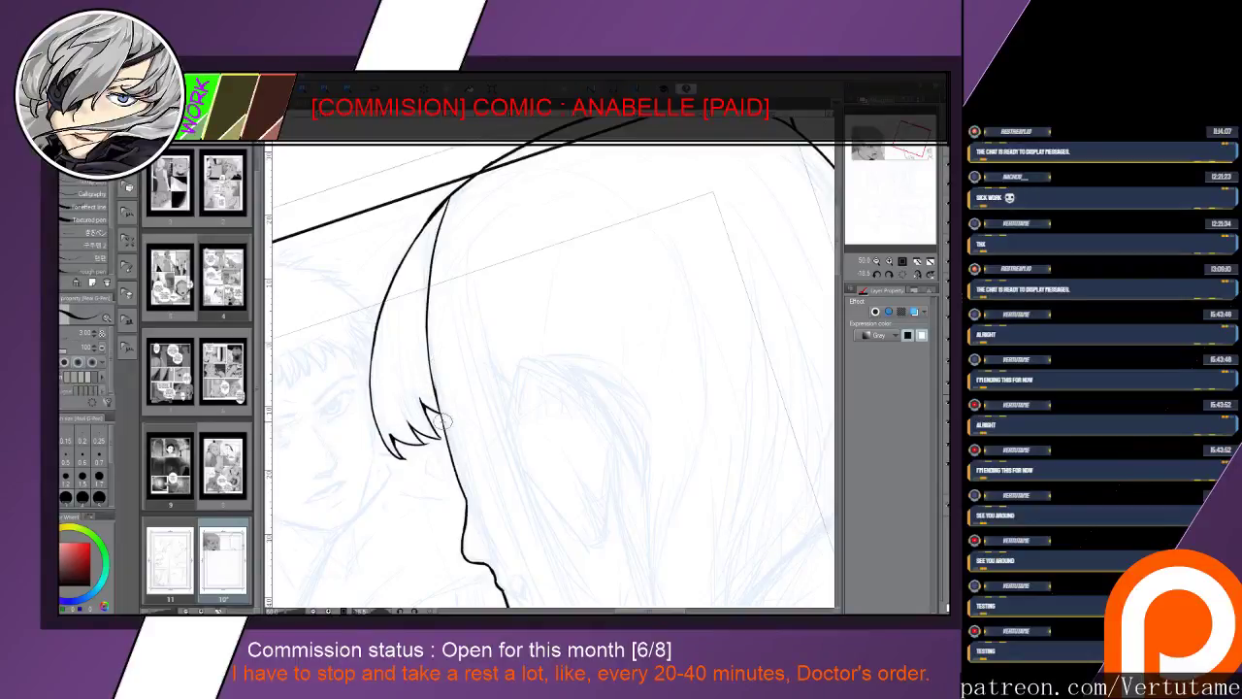
left_click_drag(440, 224, 465, 186)
key("e")
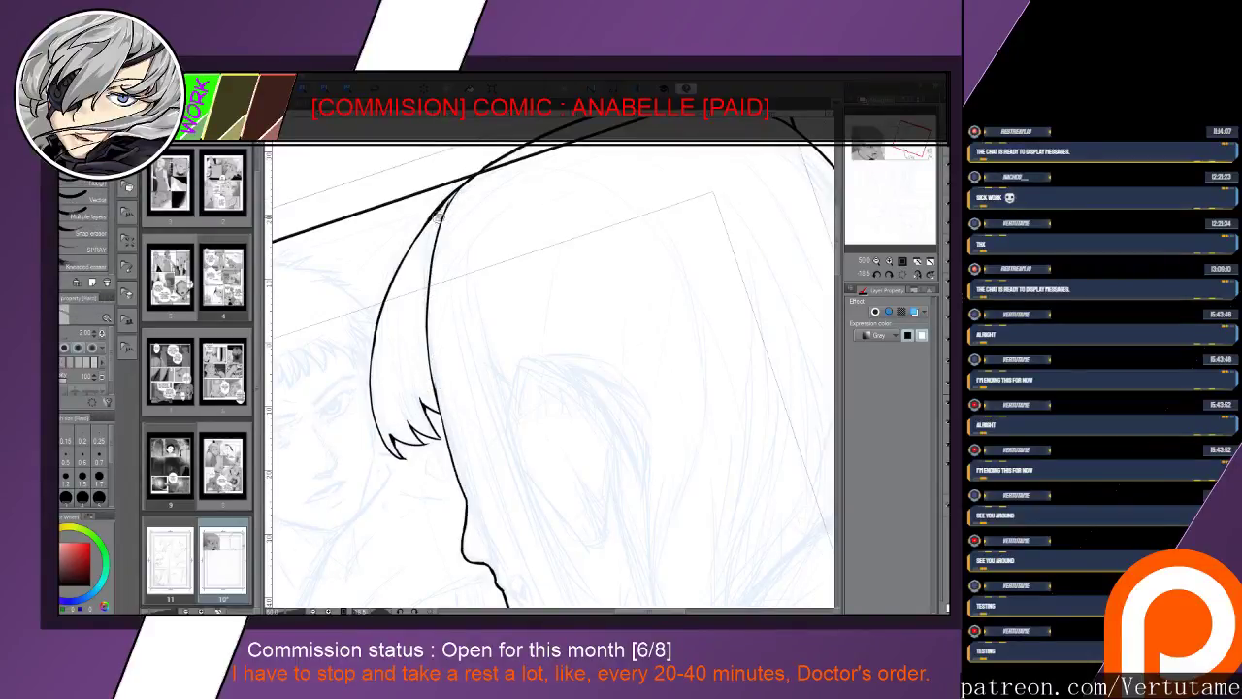
key("p")
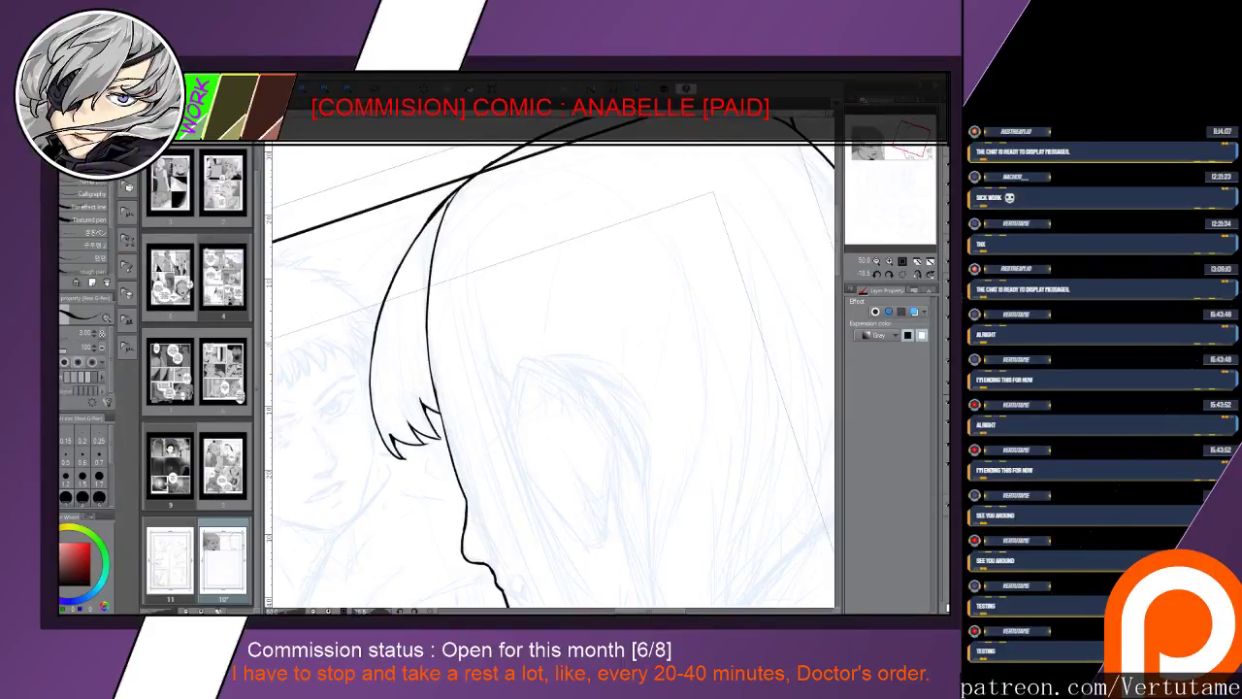
Erase the part of the upper panel border that crosses the top of the foreground figure's head
key("x")
left_click_drag(480, 176, 438, 279)
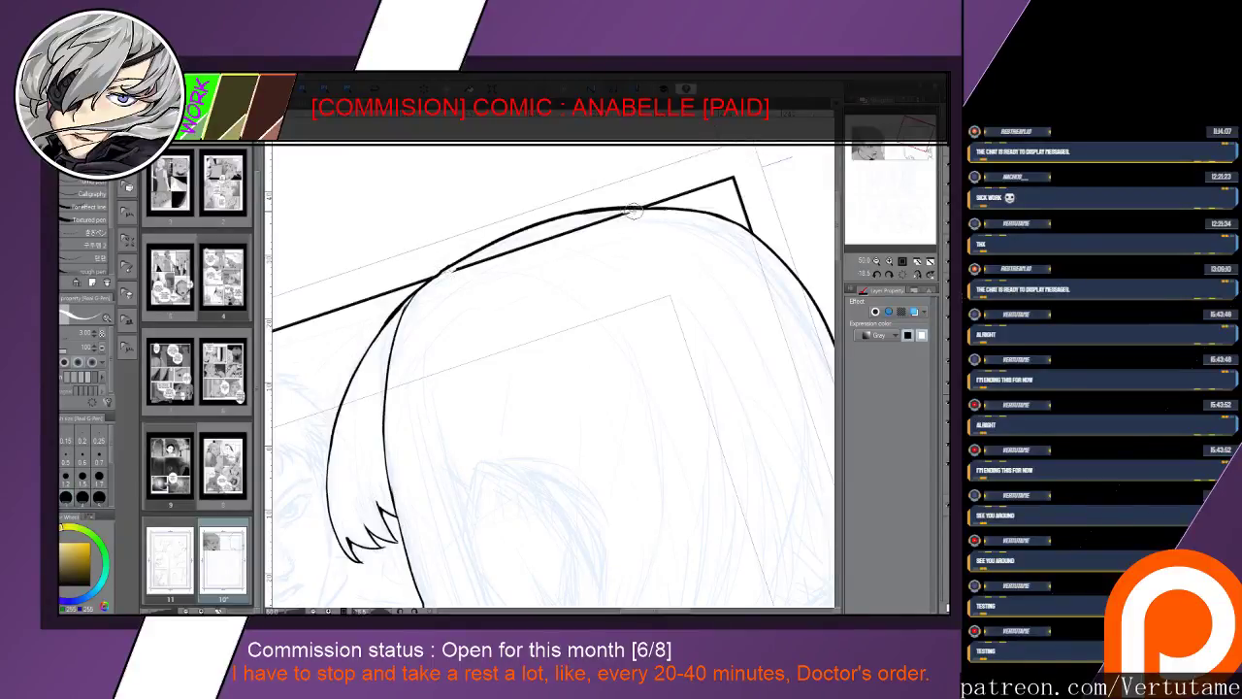
key("m")
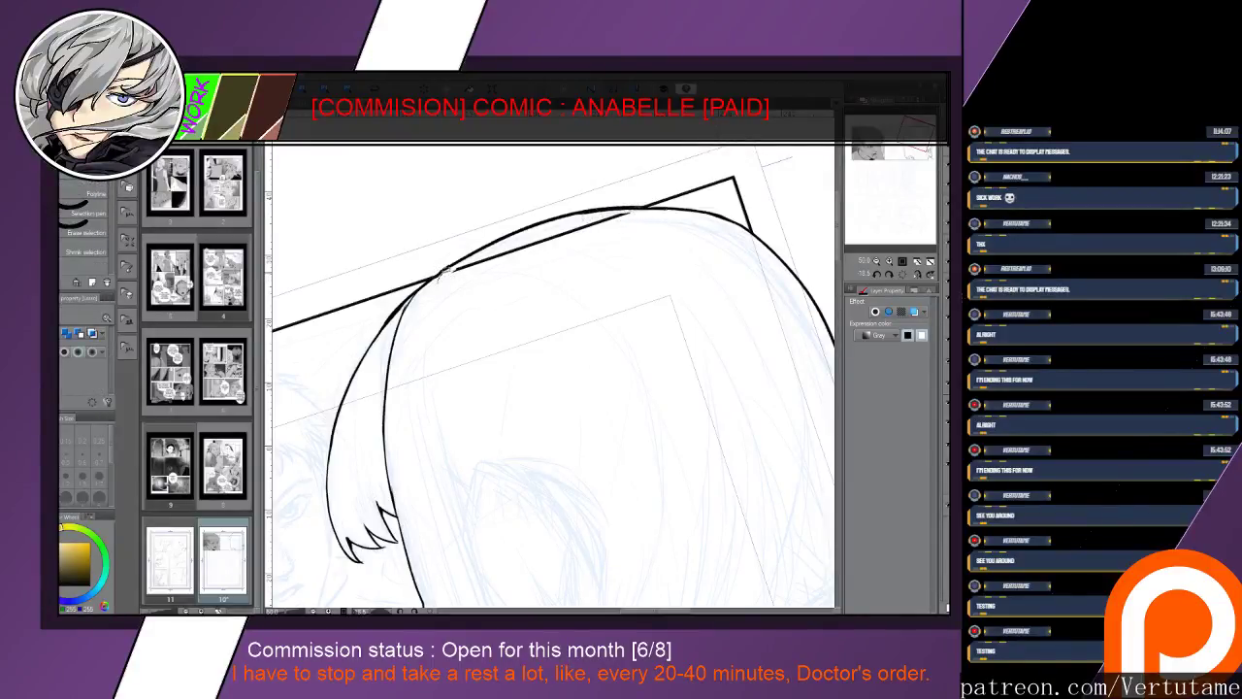
mouse_move(442, 269)
left_mouse_down()
mouse_move(621, 208)
mouse_move(664, 218)
mouse_move(466, 323)
left_mouse_up()
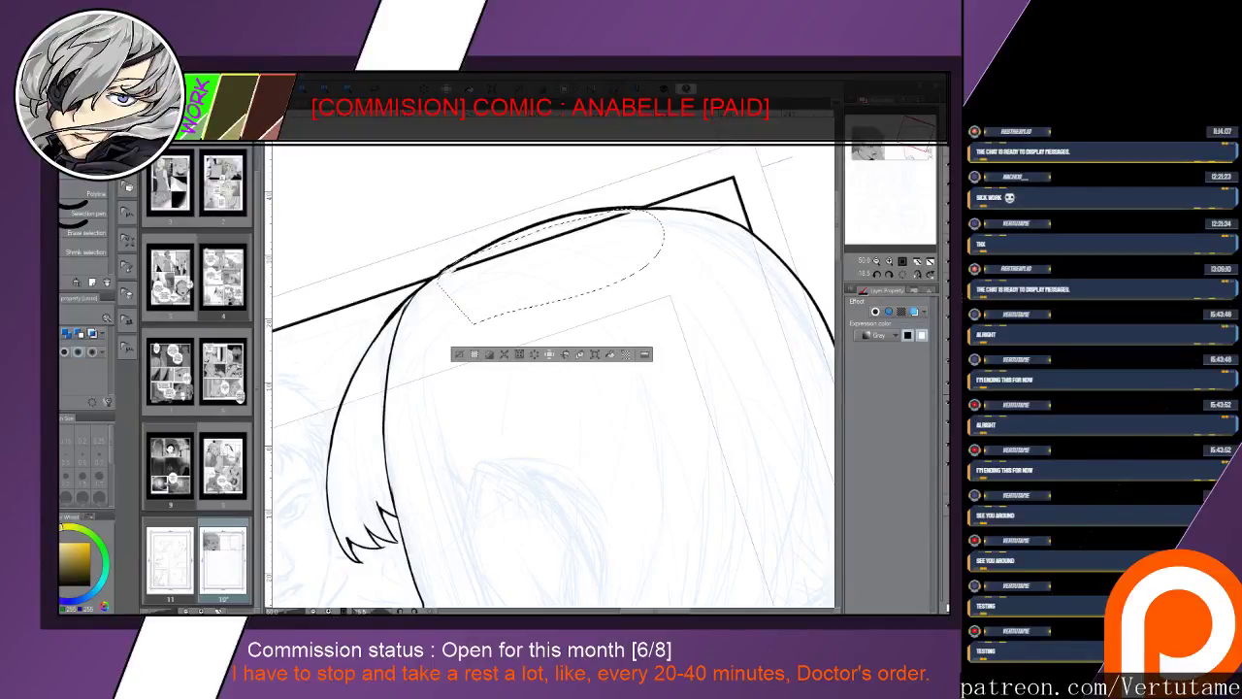
key("Delete")
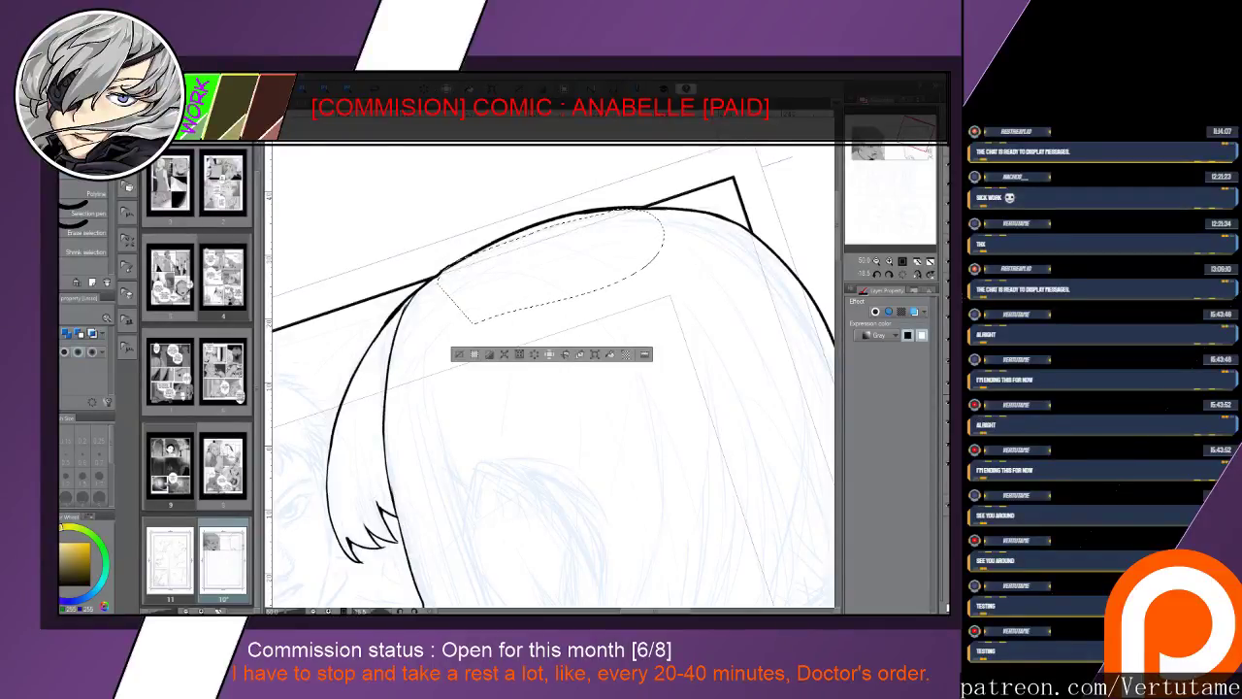
left_click(461, 352)
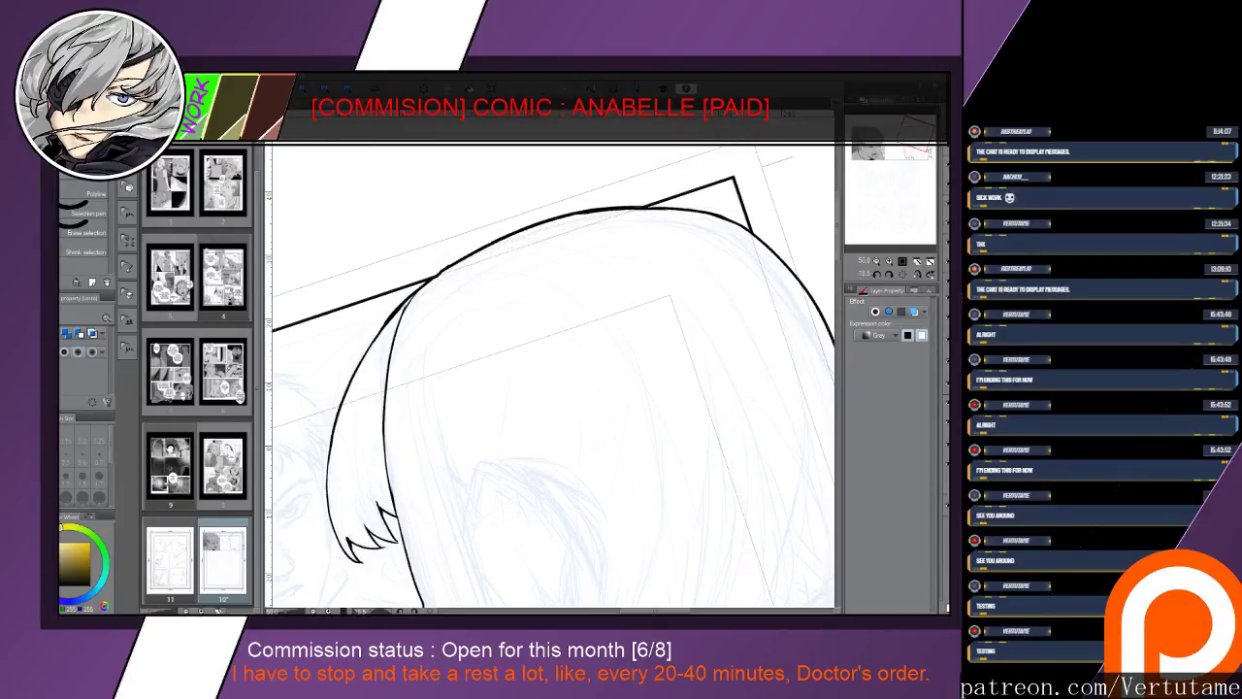
Touch up the inner hair line by the fringe and ink a thin side lock tapering to a point behind the profile
key("p")
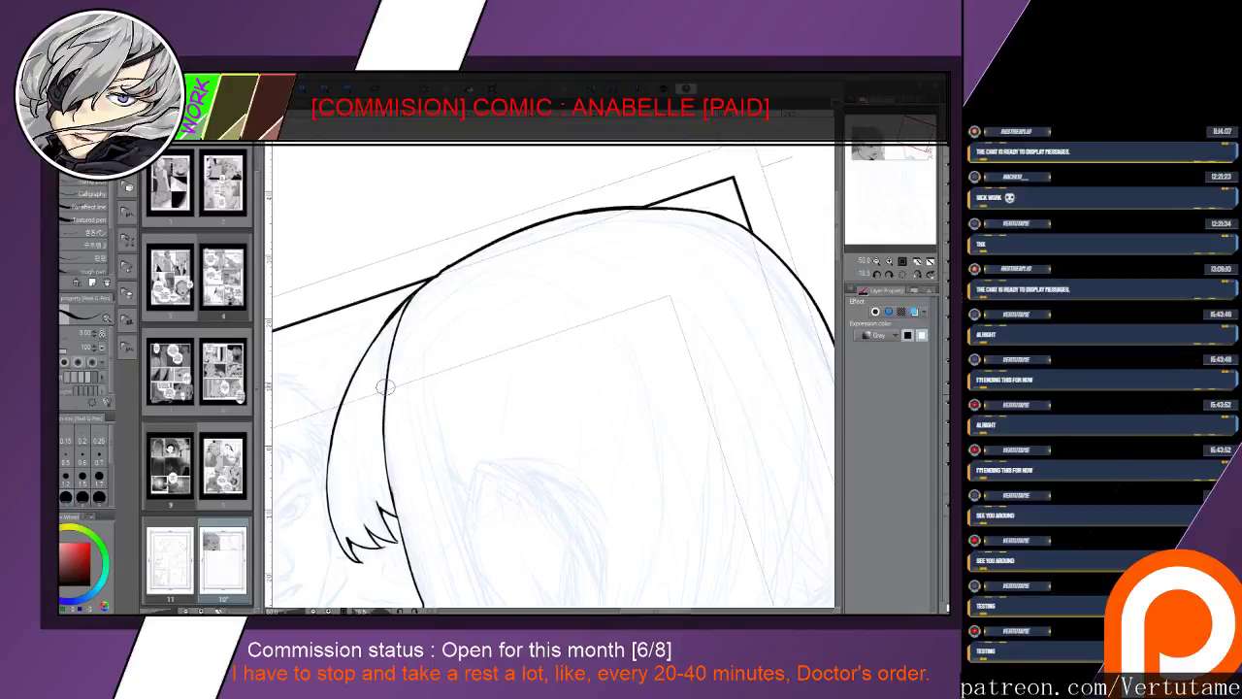
left_click_drag(385, 386, 394, 304)
left_click_drag(394, 303, 532, 195)
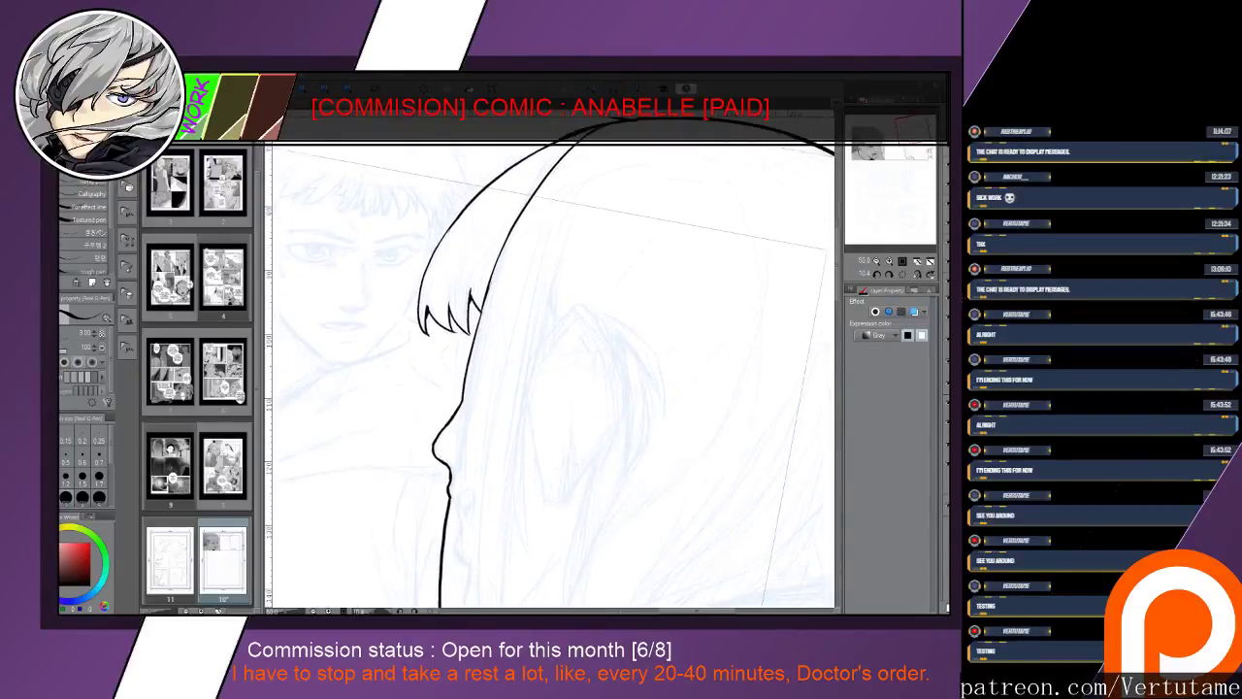
mouse_move(463, 385)
left_mouse_down()
mouse_move(443, 272)
mouse_move(431, 359)
left_mouse_up()
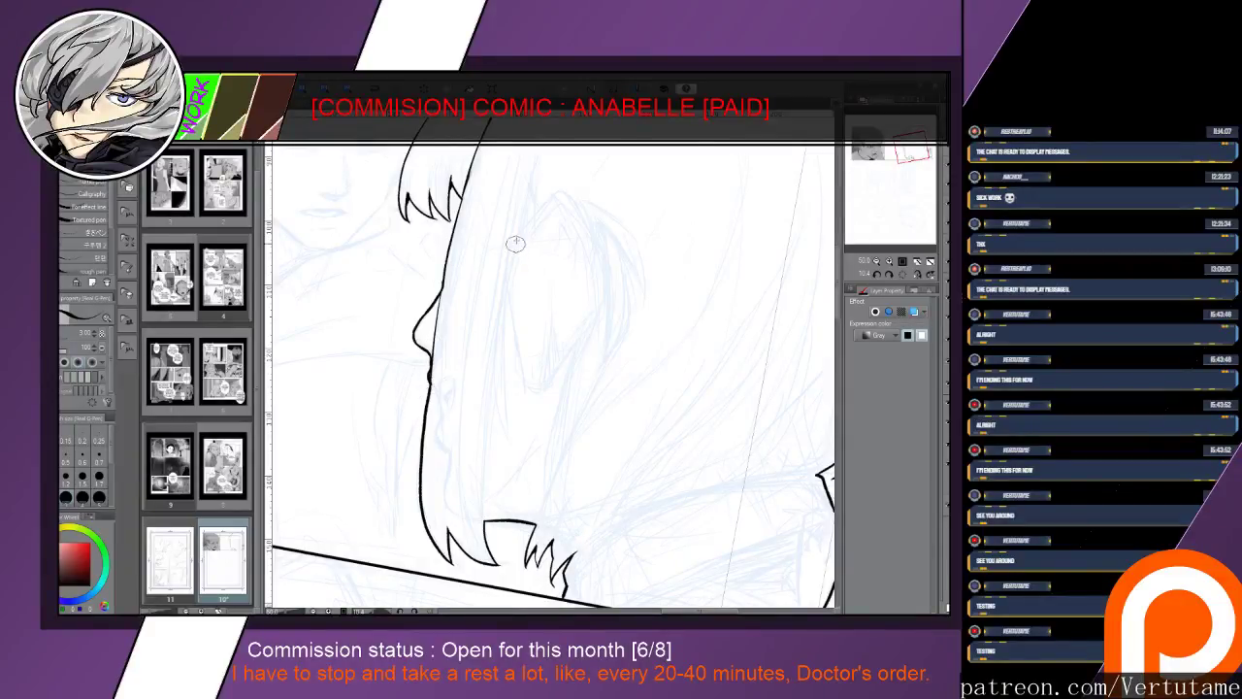
left_click_drag(527, 200, 416, 235)
key("ctrl+minus")
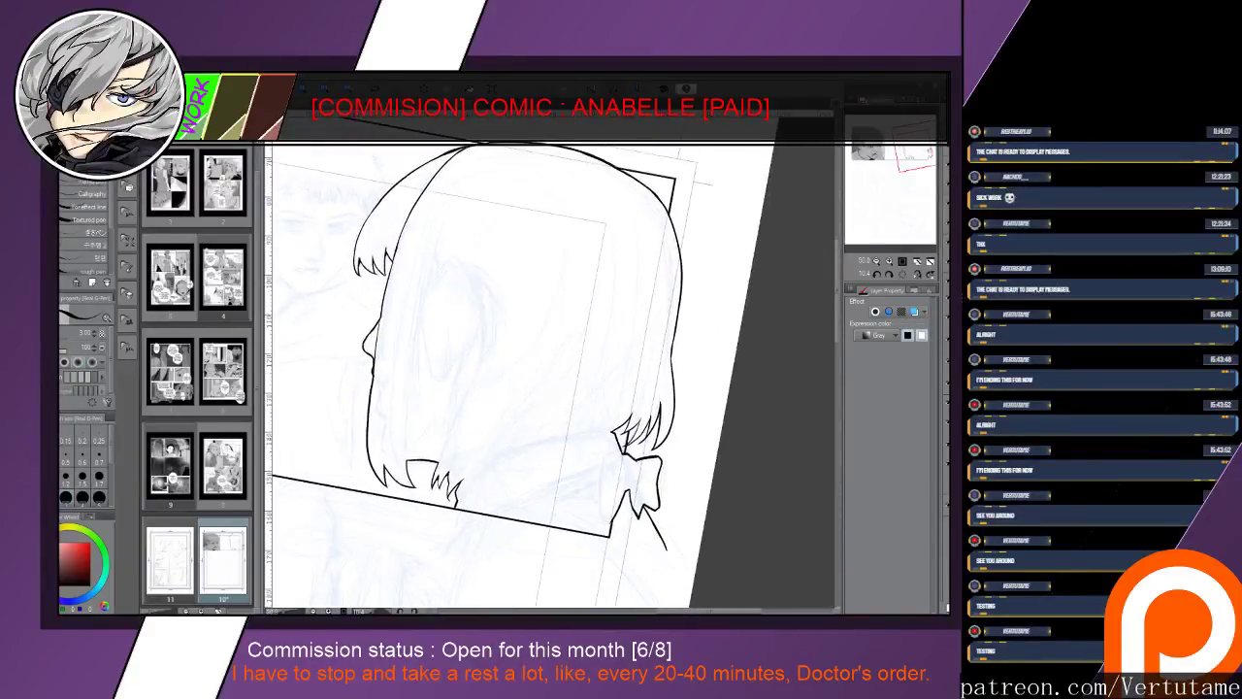
left_click_drag(418, 321, 407, 461)
key("e")
left_click_drag(406, 421, 409, 455)
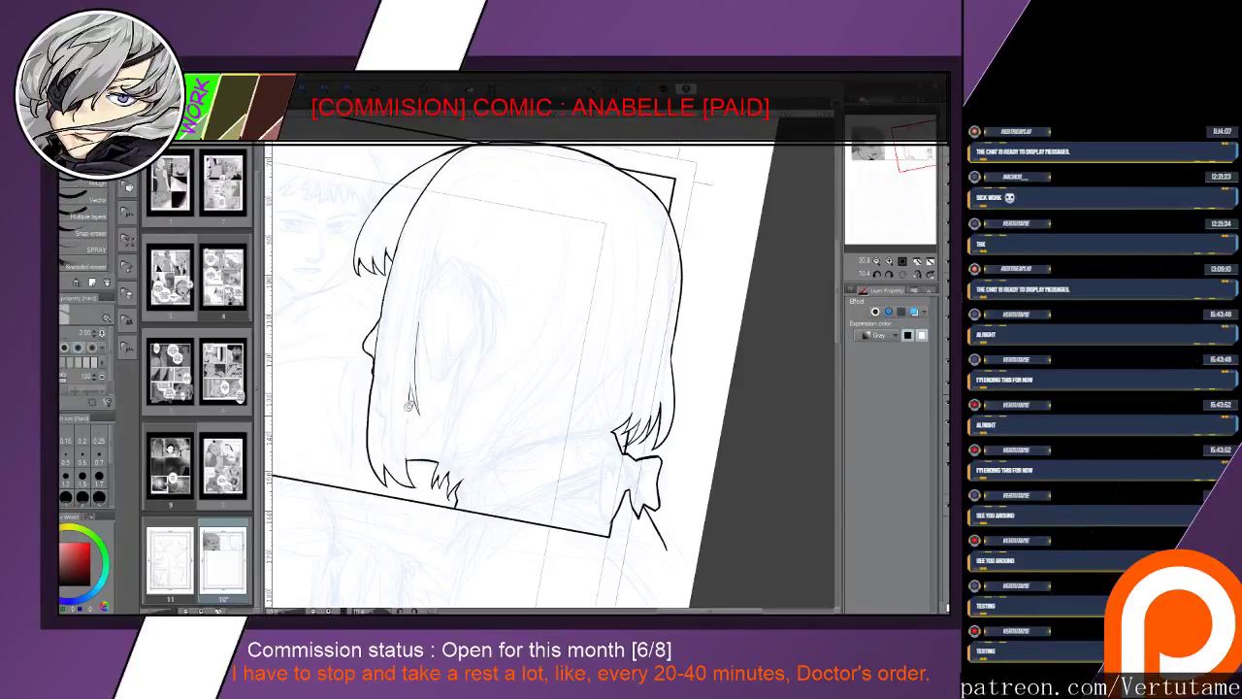
Ink the side lock's second line down to the hair tips at the jaw and tidy where it meets the pointed strand
key("p")
left_click_drag(406, 379, 407, 462)
key("e")
key("p")
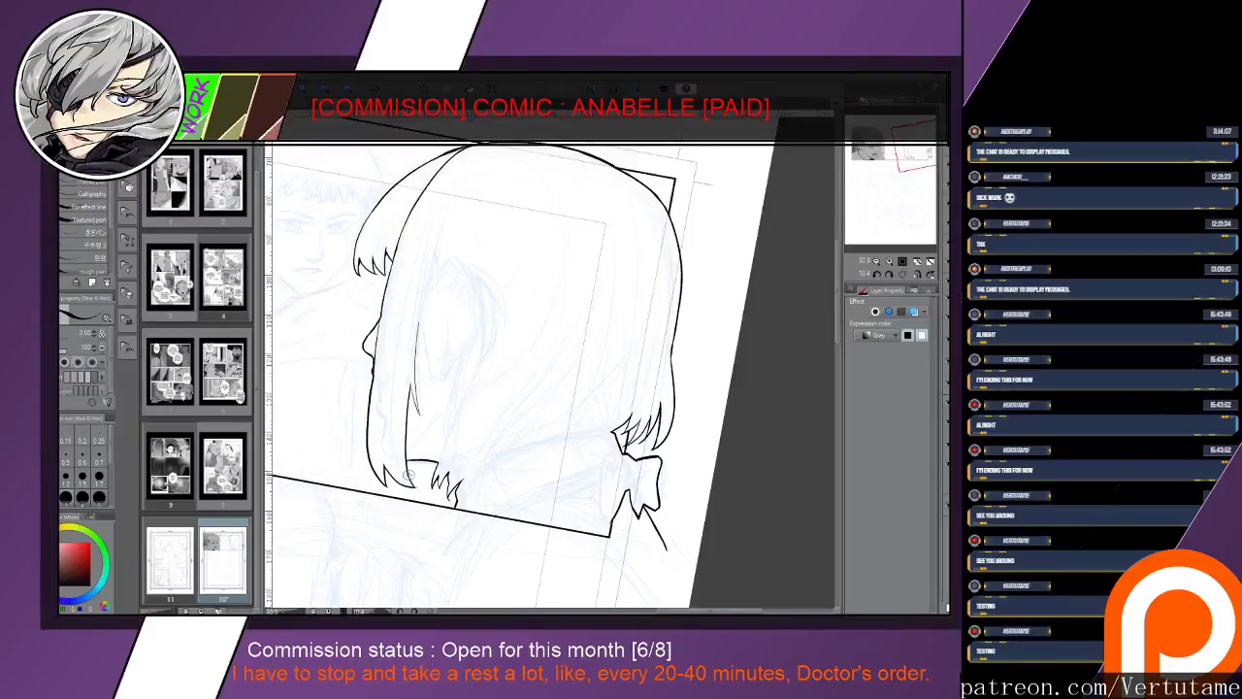
scroll(415, 378, "up", 3)
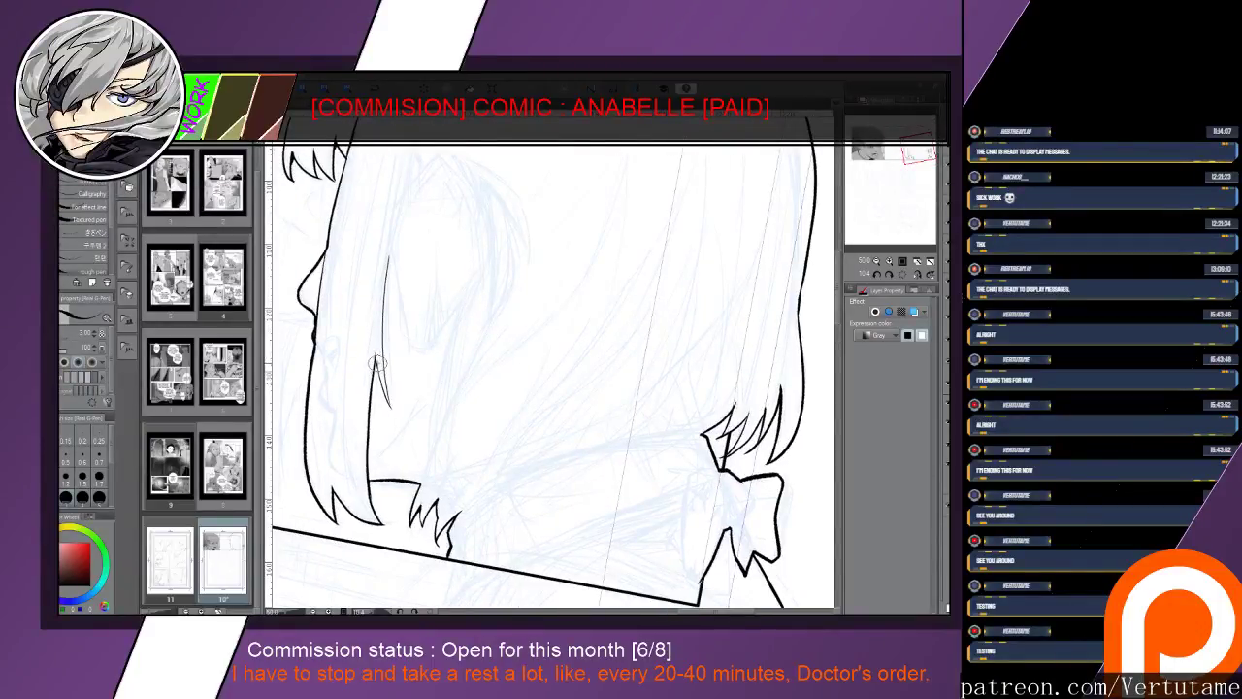
key("e")
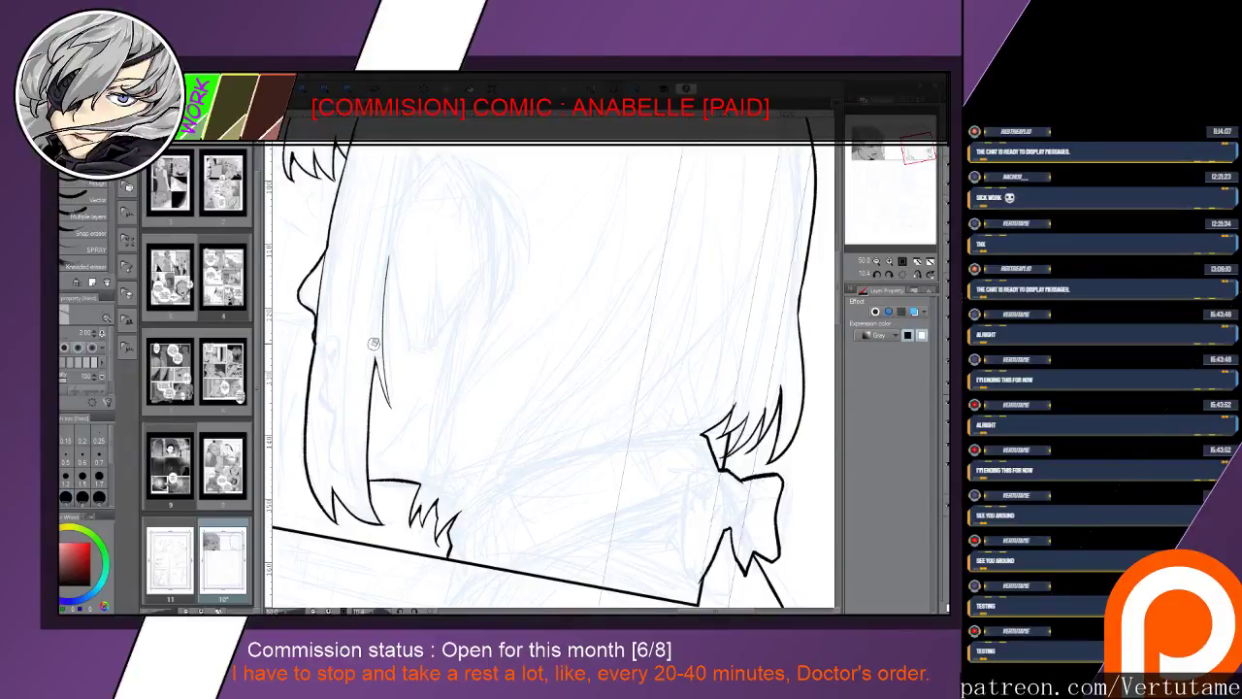
key("p")
Ink the front edge, peak and lower tip of the ear shape behind the side lock
left_click_drag(412, 253, 367, 406)
mouse_move(355, 351)
left_mouse_down()
mouse_move(344, 397)
mouse_move(376, 499)
left_mouse_up()
mouse_move(357, 350)
left_mouse_down()
mouse_move(388, 312)
mouse_move(420, 327)
left_mouse_up()
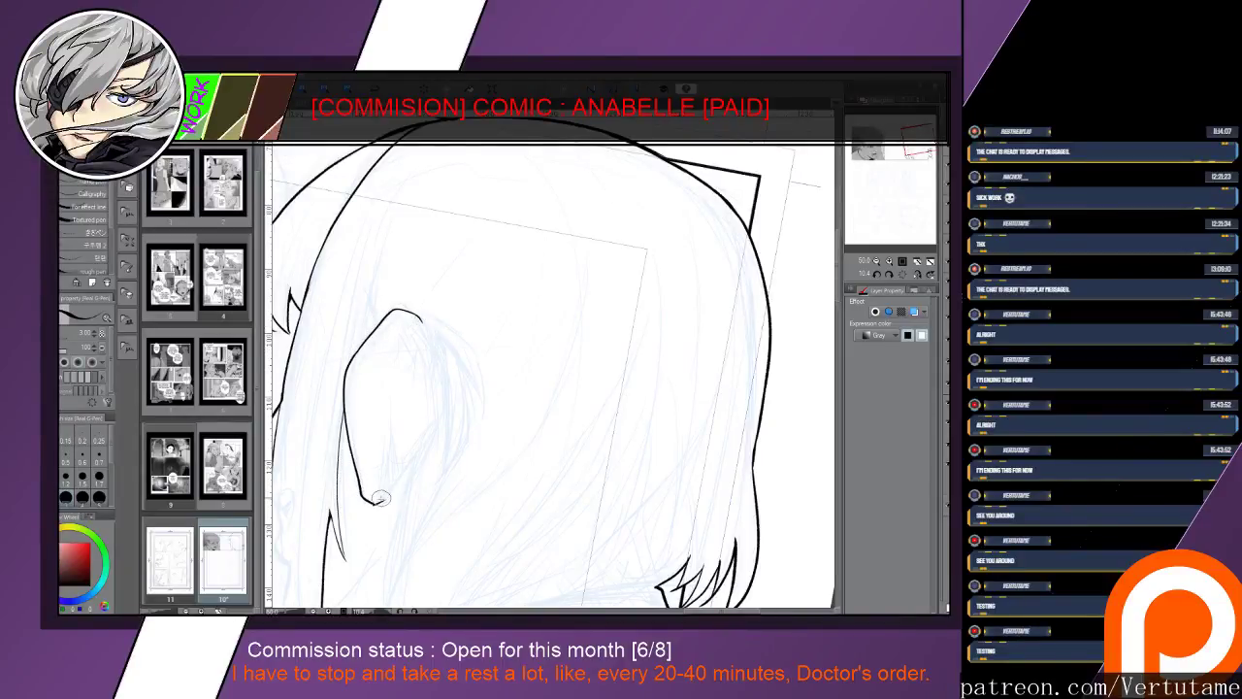
Join the side lock's line to the ear's front edge and ink a long hair line from the ear up to the crown
key("e")
key("p")
left_click_drag(343, 548, 344, 417)
mouse_move(357, 351)
left_mouse_down()
mouse_move(383, 264)
mouse_move(464, 147)
left_mouse_up()
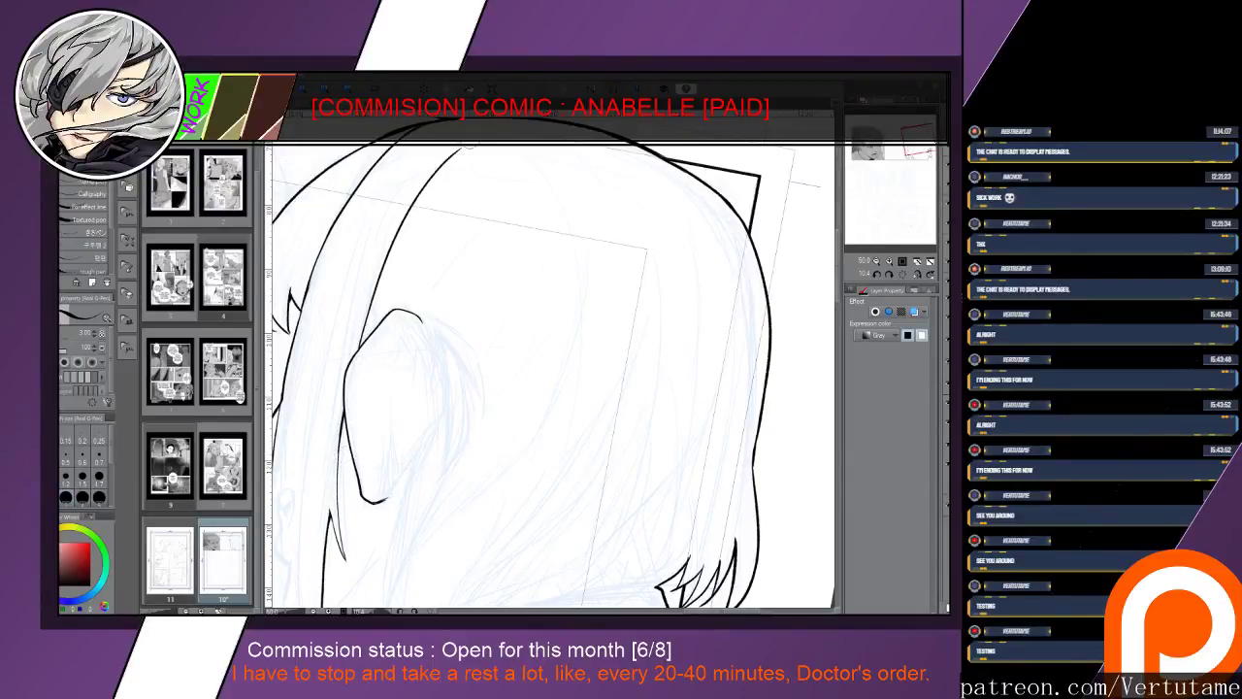
Trim the top end of the long hair line, ink the ear's back edge and join the ear's peak to the hair line
key("e")
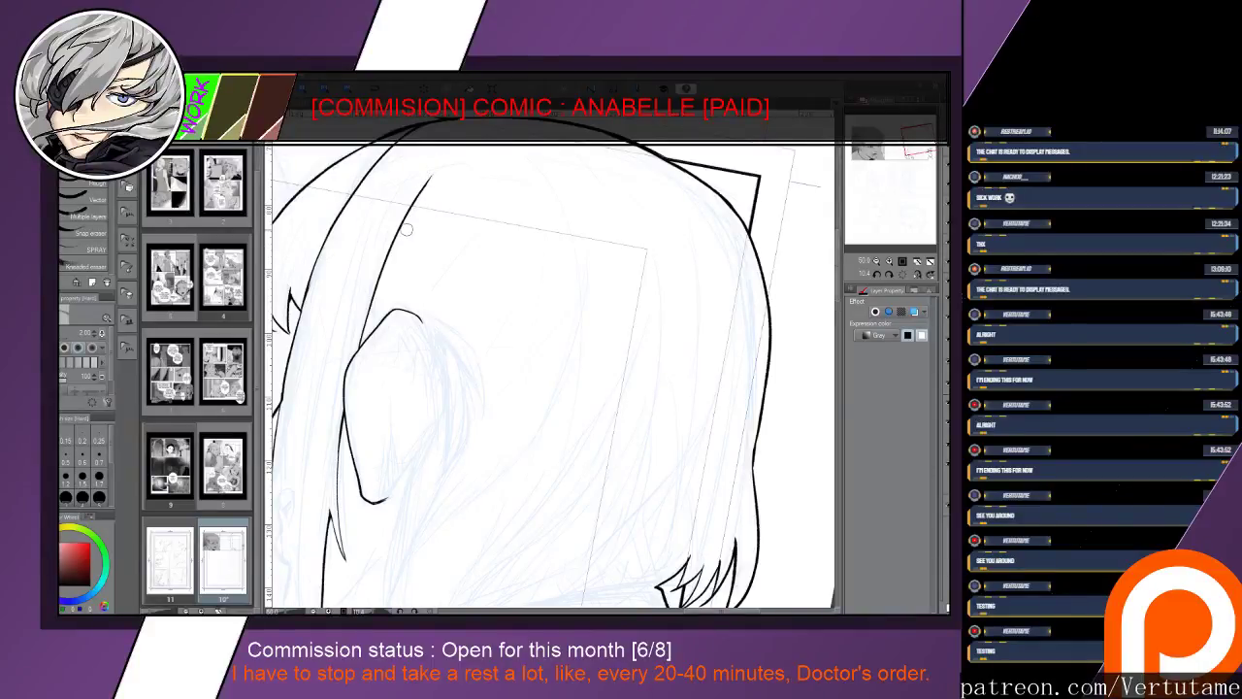
key("p")
left_click_drag(371, 308, 382, 320)
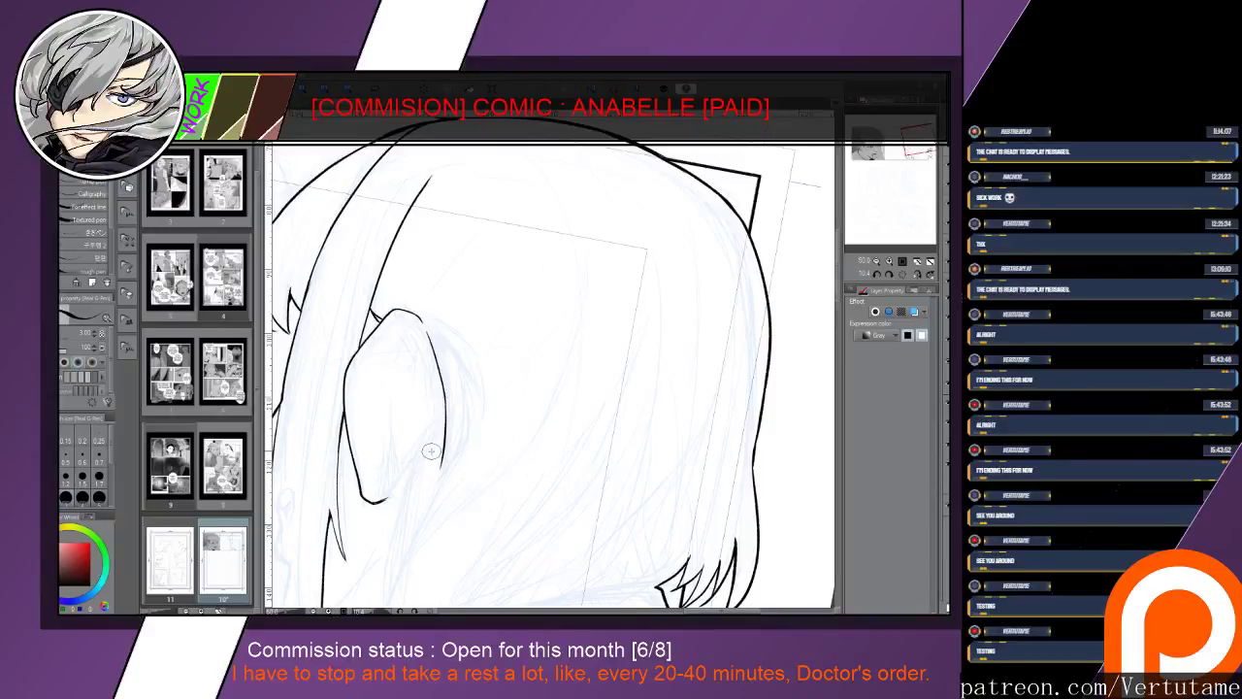
Ink a group of curved, pointed hair strands sweeping down from the peak of the ear
key("h")
mouse_move(679, 388)
left_mouse_down()
mouse_move(636, 382)
mouse_move(493, 411)
mouse_move(621, 398)
left_mouse_up()
mouse_move(483, 289)
left_mouse_down()
mouse_move(453, 302)
mouse_move(386, 383)
mouse_move(385, 368)
mouse_move(380, 449)
left_mouse_up()
mouse_move(450, 328)
left_mouse_down()
mouse_move(414, 380)
mouse_move(404, 452)
mouse_move(465, 581)
left_mouse_up()
key("e")
key("p")
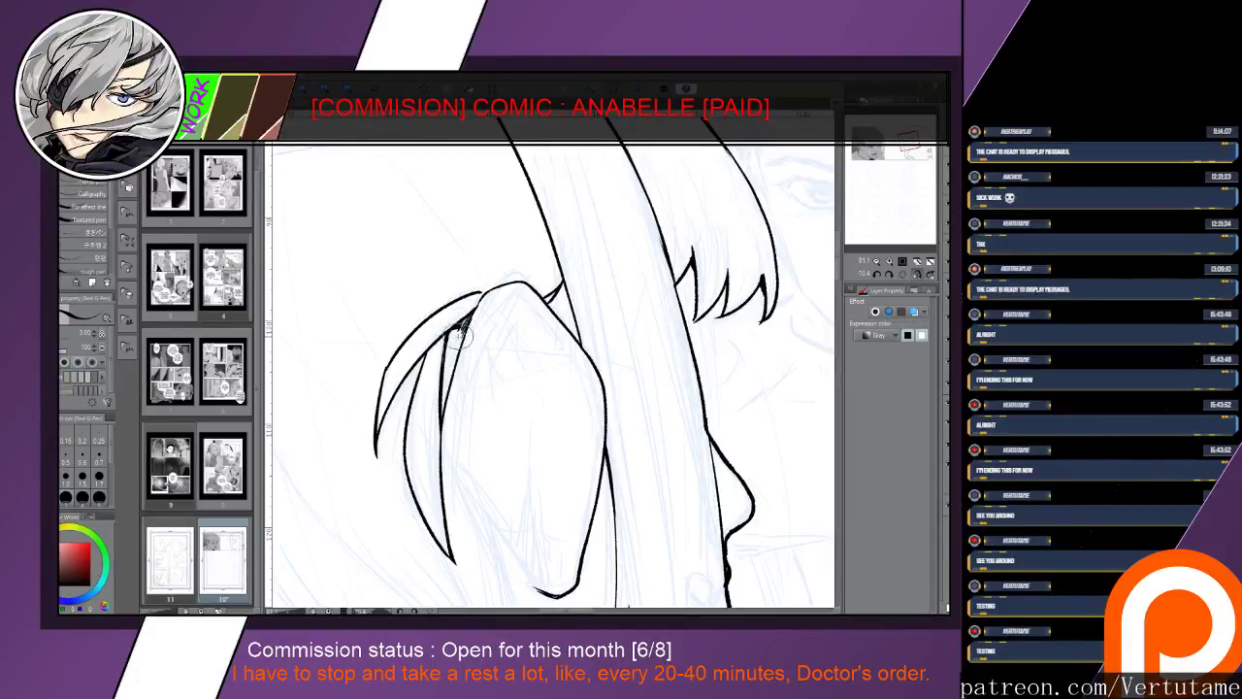
Clean up the roots of the curved strands behind the ear and darken the narrow gap between them
key("e")
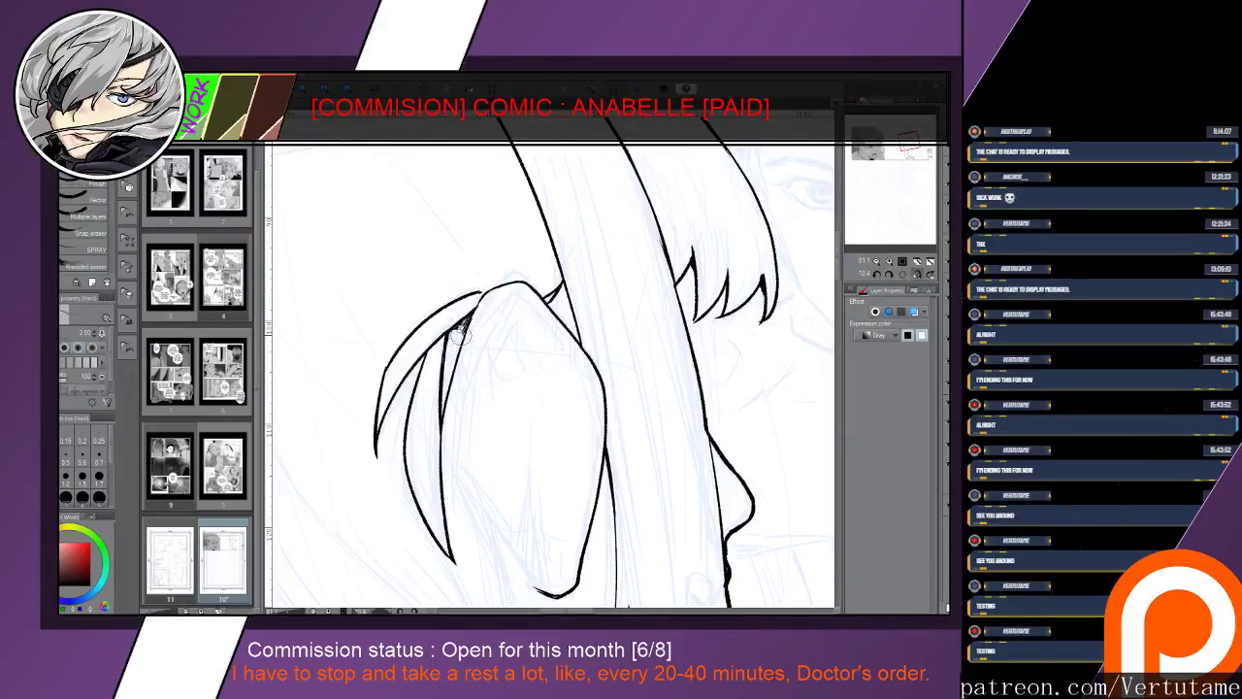
key("p")
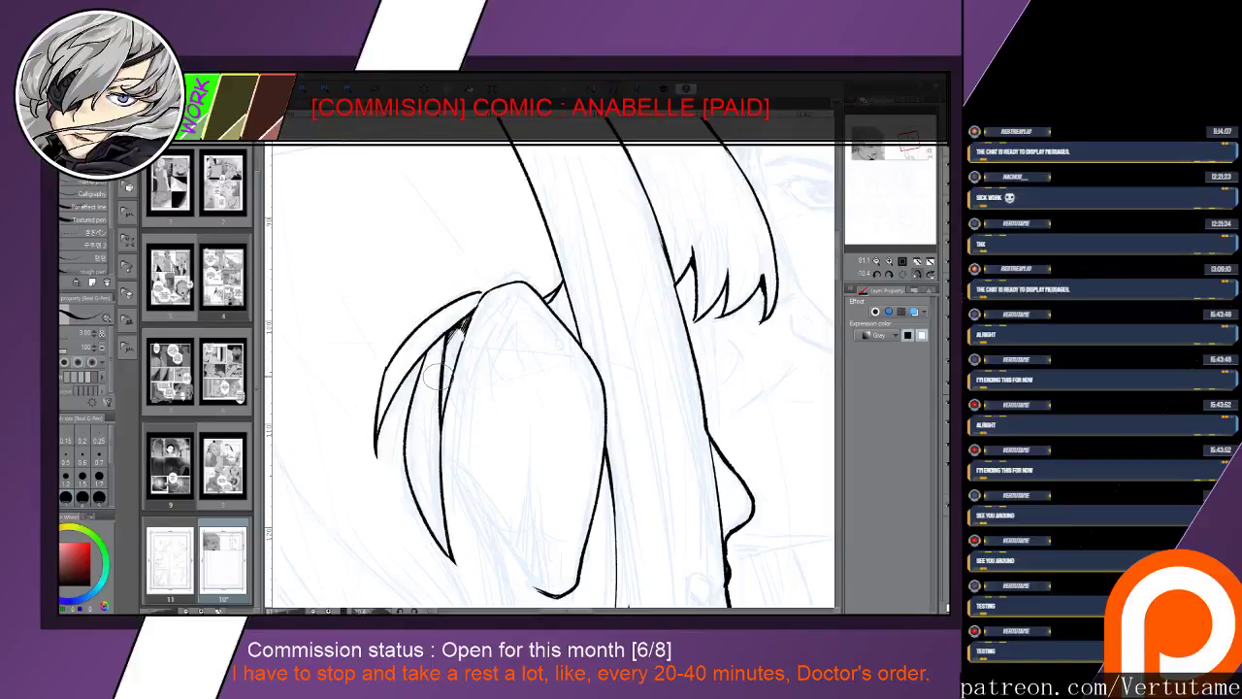
left_click_drag(423, 473, 437, 377)
key("ctrl+minus")
left_click_drag(576, 273, 606, 229)
Ink a long hair line from the strands behind the ear down to the hair tips at the neck
key("h")
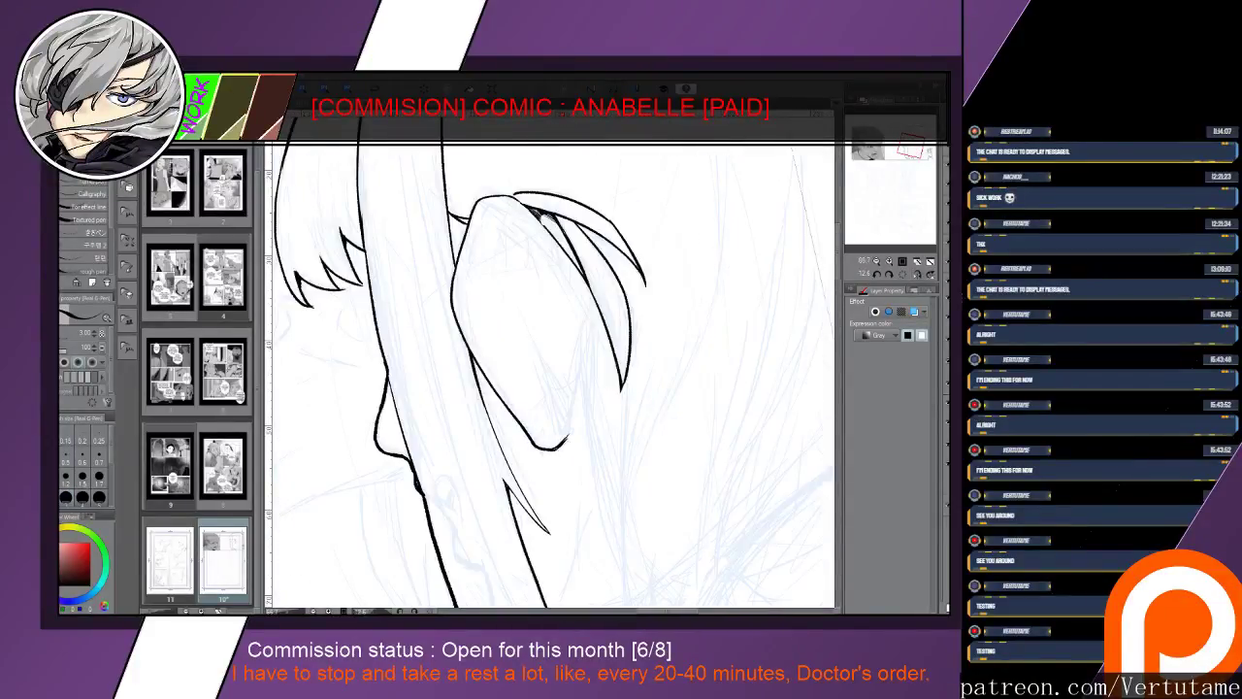
left_click_drag(602, 369, 487, 365)
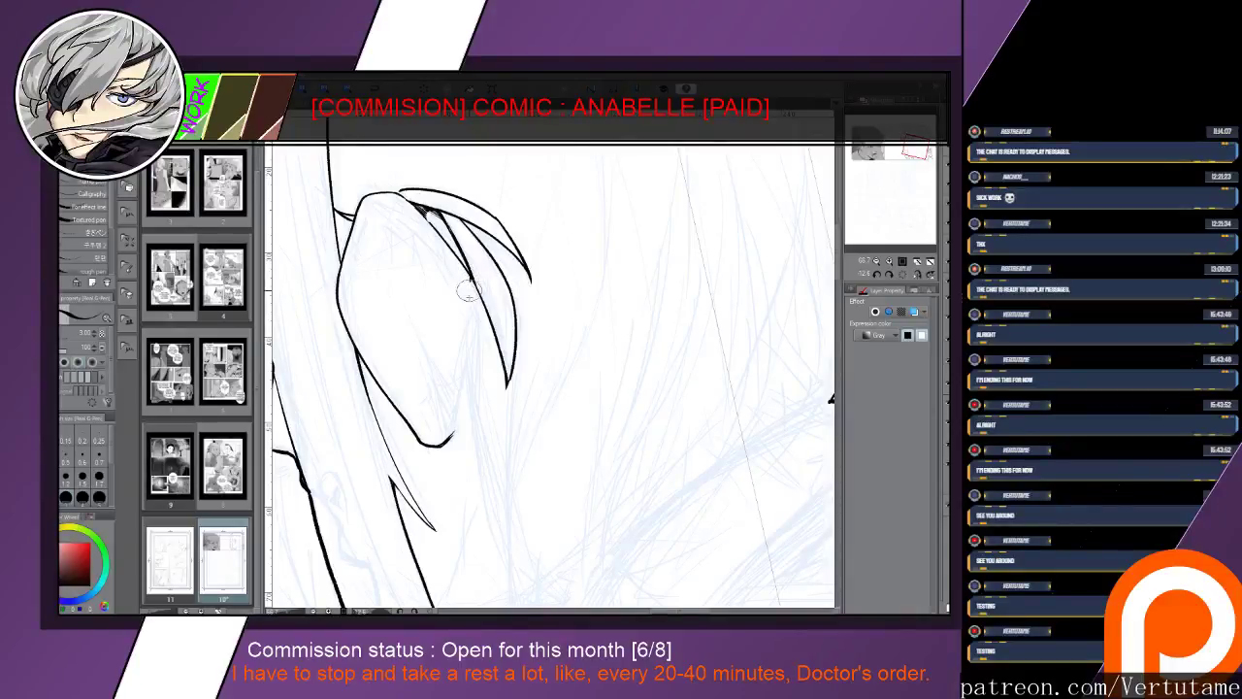
left_click_drag(469, 289, 473, 396)
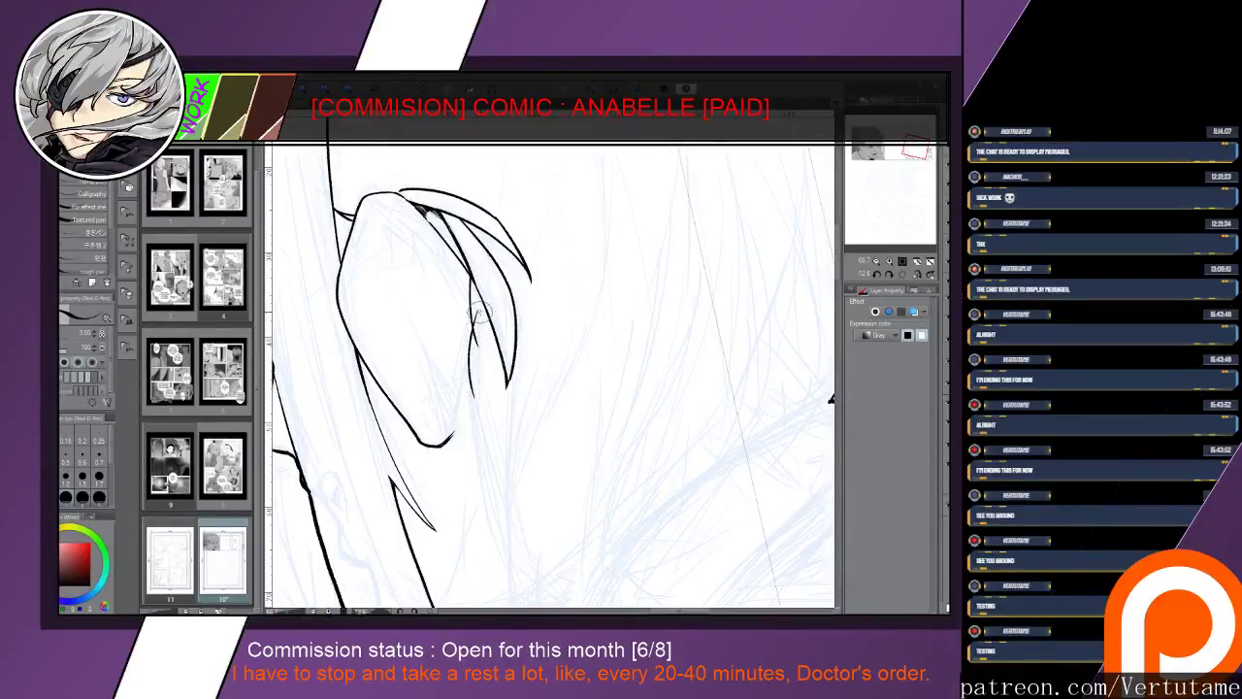
mouse_move(475, 296)
left_mouse_down()
mouse_move(471, 410)
mouse_move(490, 509)
left_mouse_up()
mouse_move(502, 556)
left_mouse_down()
mouse_move(393, 371)
mouse_move(395, 386)
mouse_move(381, 335)
mouse_move(415, 477)
left_mouse_up()
Tidy the join between the long hair line and the jagged hair tips and add a small split strand there
key("e")
key("p")
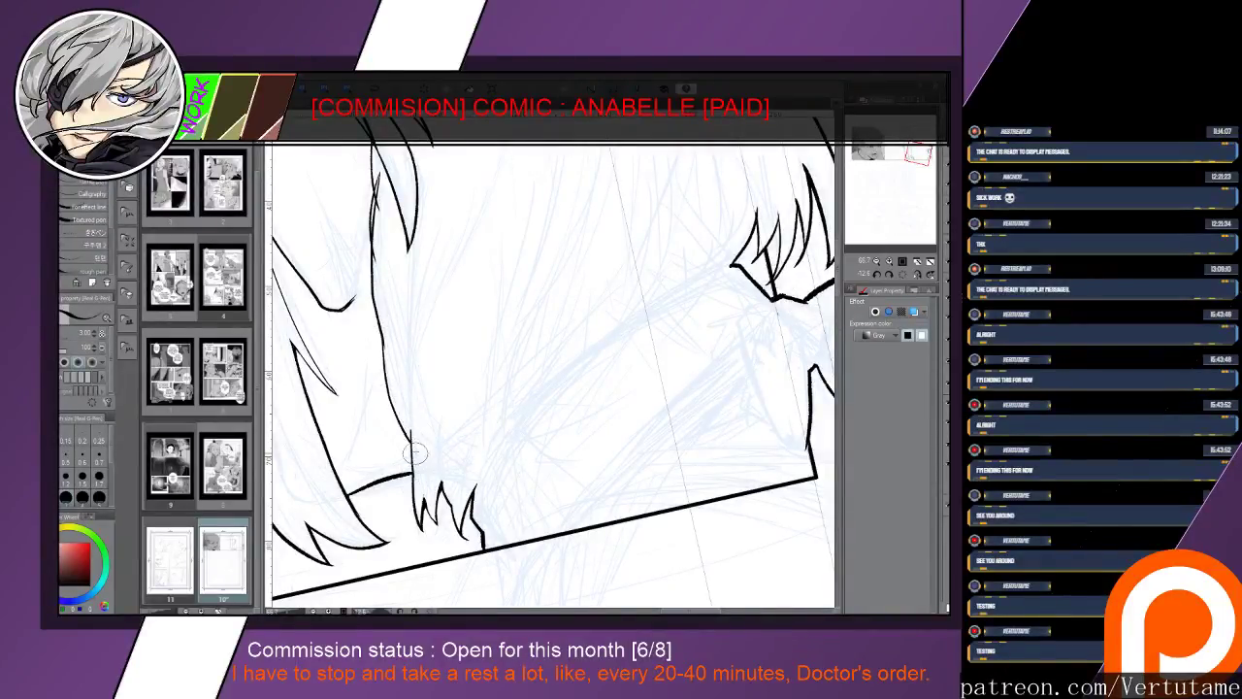
key("e")
key("p")
key("e")
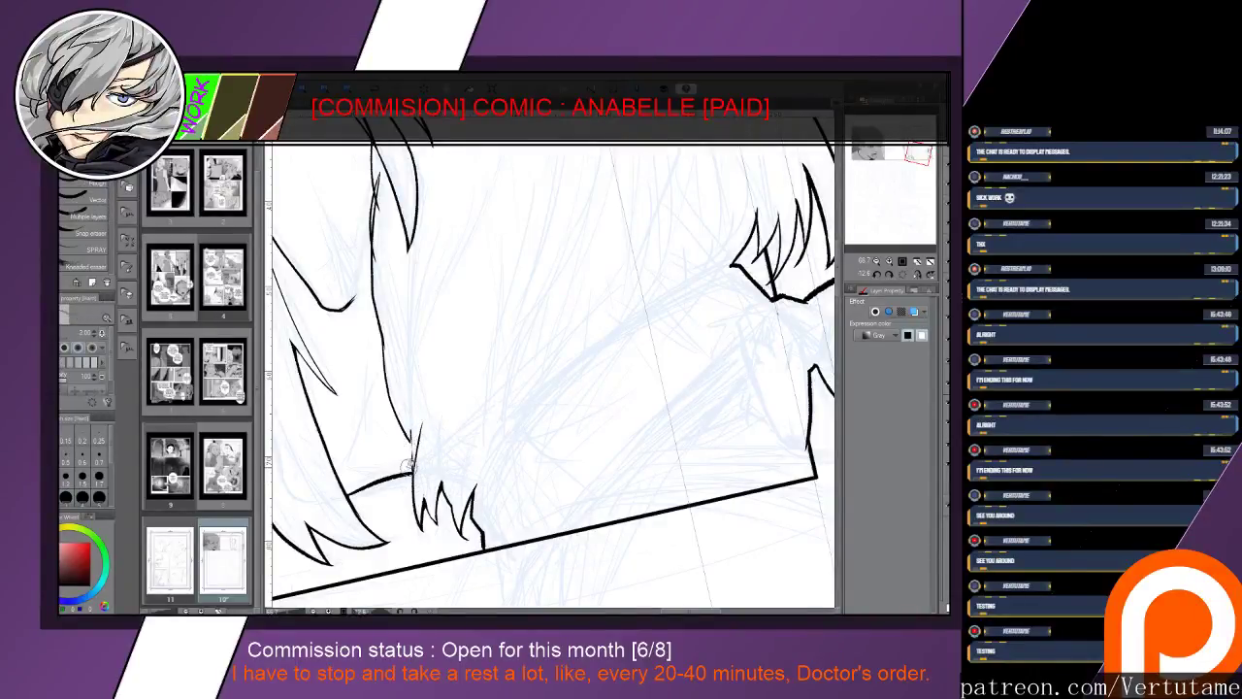
key("p")
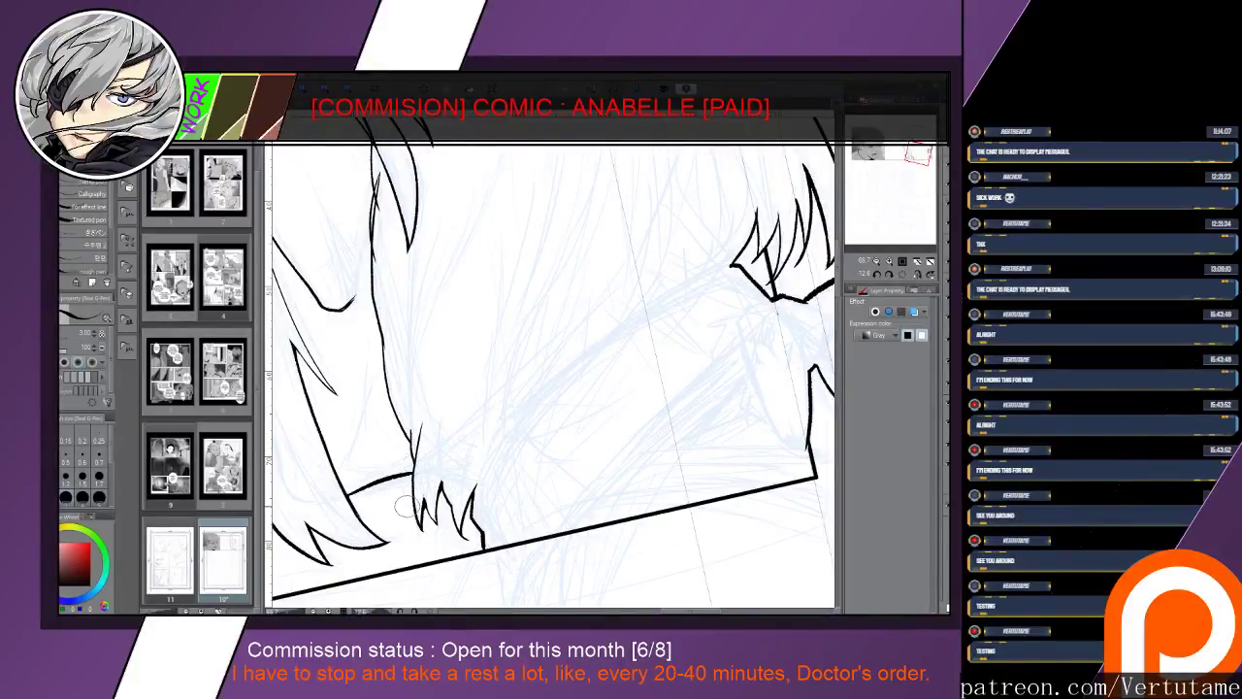
Ink pointed hair tips along the lower edge of the hair above the collar
mouse_move(404, 505)
left_mouse_down()
mouse_move(321, 502)
mouse_move(292, 553)
left_mouse_up()
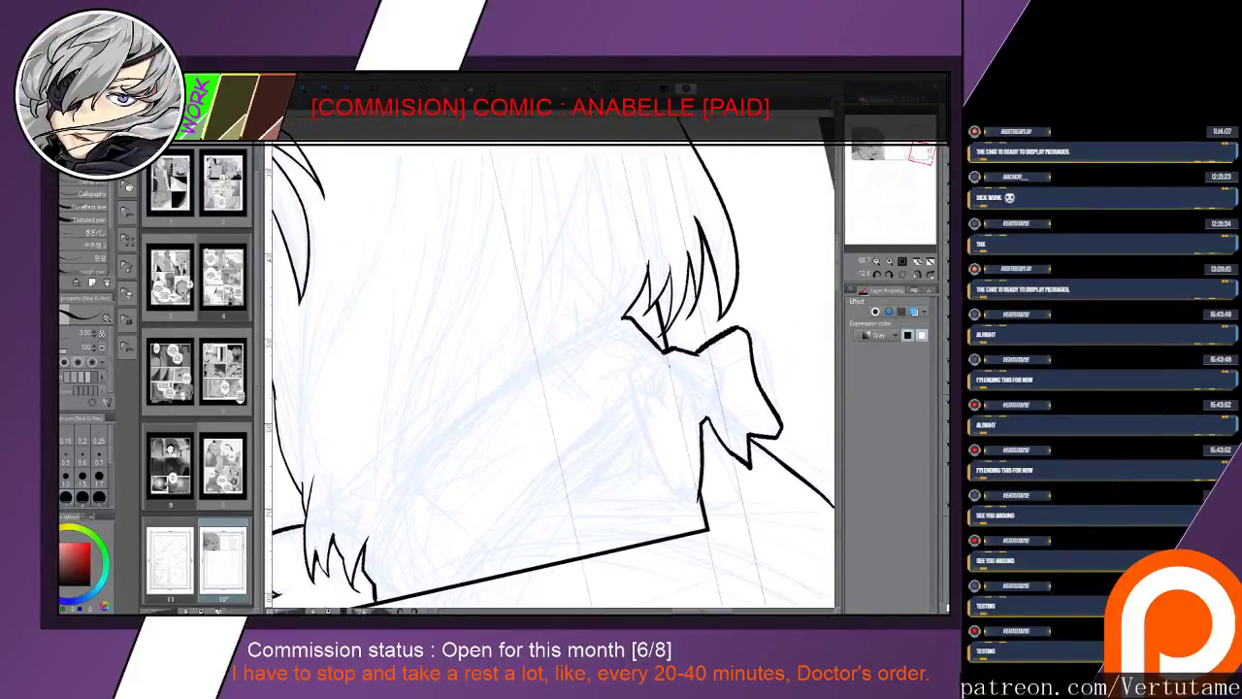
left_click_drag(561, 309, 502, 402)
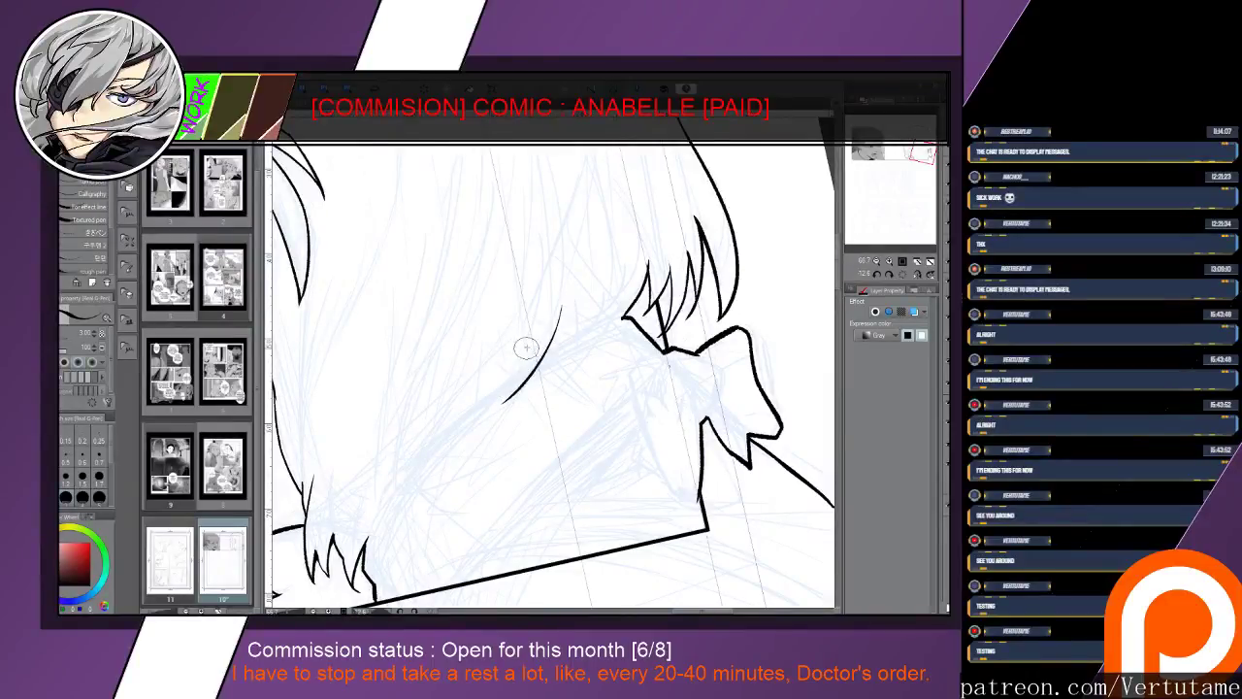
left_click_drag(527, 341, 415, 484)
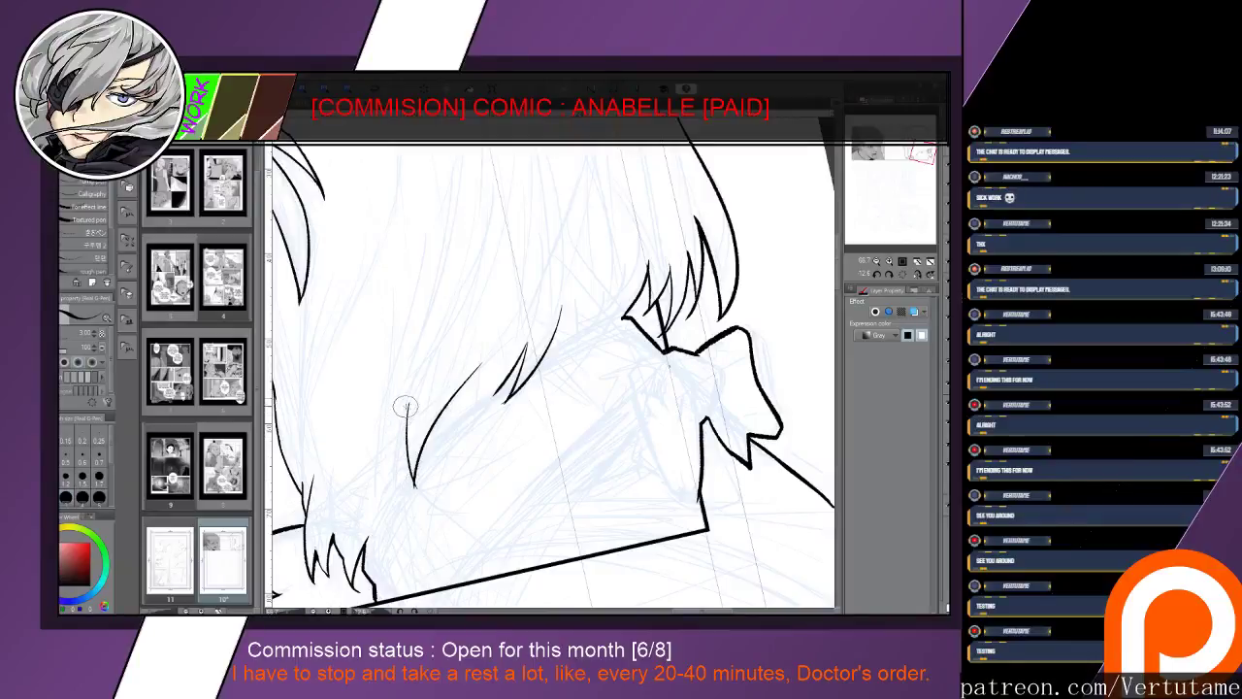
left_click_drag(407, 404, 393, 481)
Ink the collar's upper edge beneath the hair tips, from the front tips to the back corner, and erase the overlaps
mouse_move(370, 539)
left_mouse_down()
mouse_move(448, 411)
mouse_move(421, 449)
mouse_move(514, 384)
left_mouse_up()
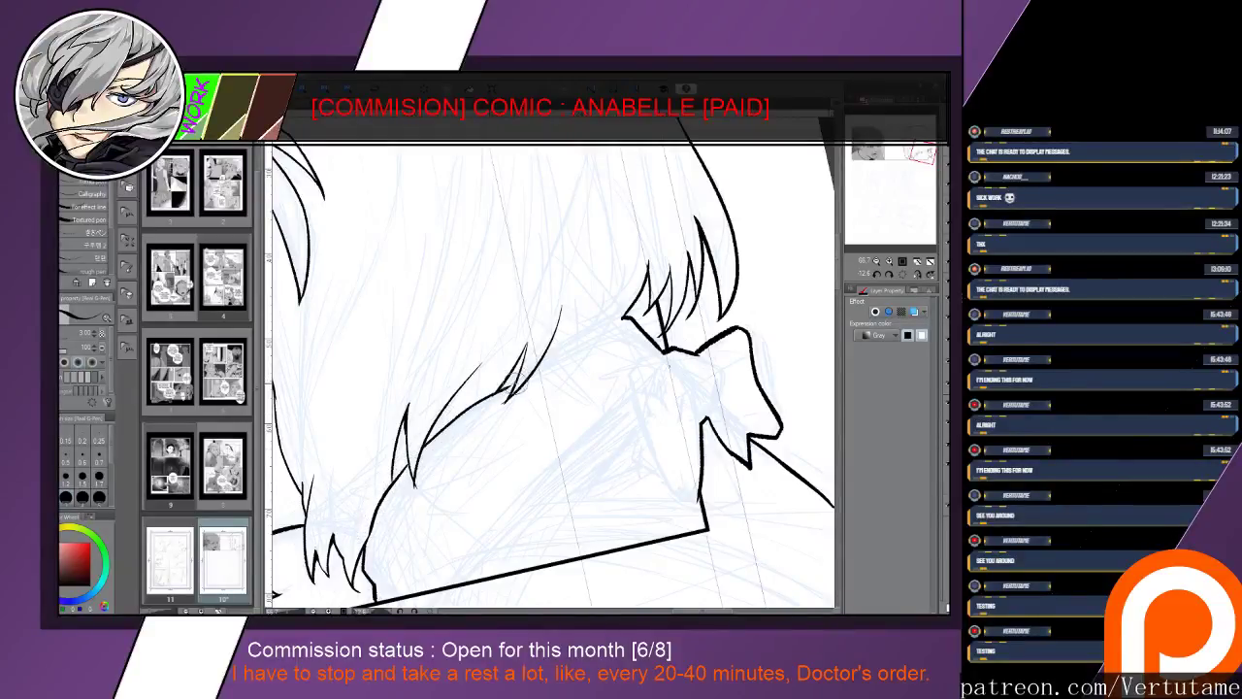
key("e")
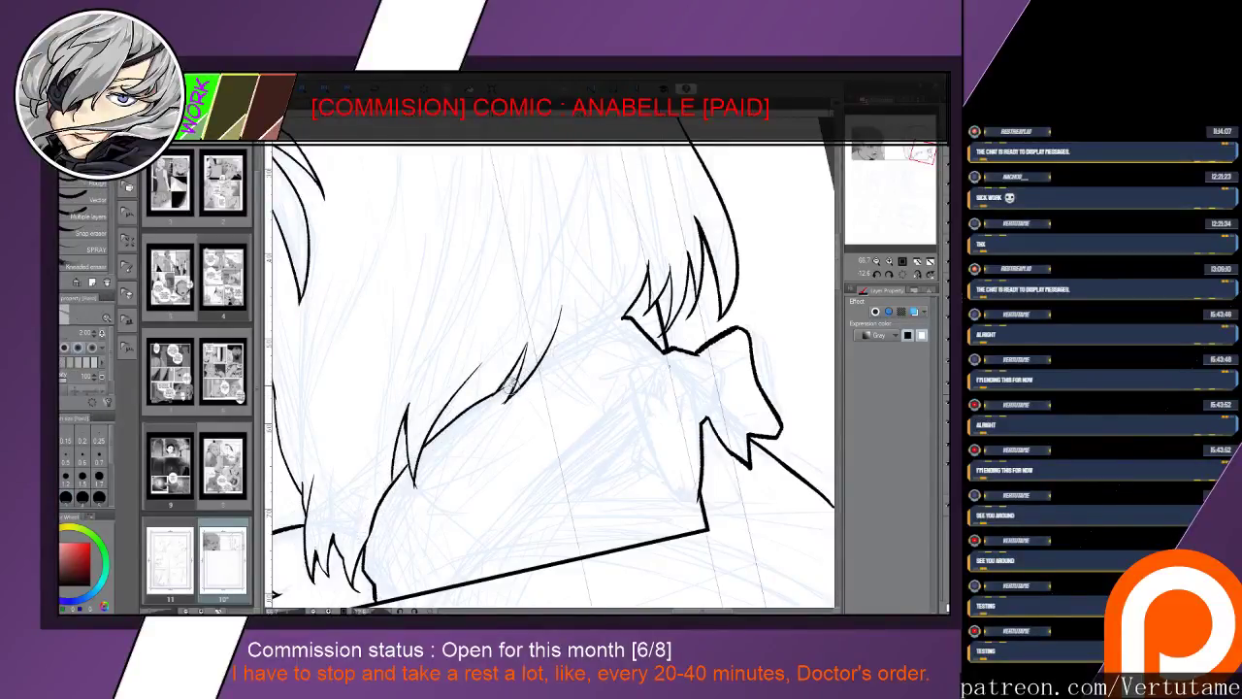
left_click_drag(509, 387, 508, 389)
key("p")
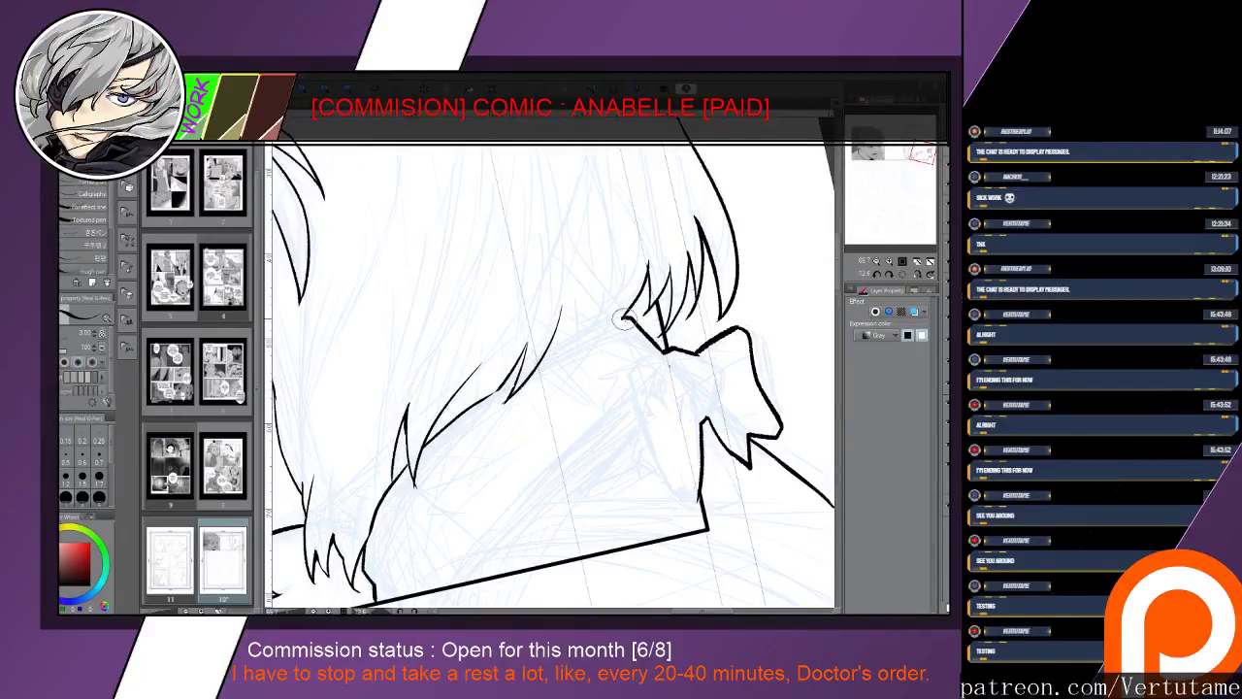
mouse_move(622, 321)
left_mouse_down()
mouse_move(516, 372)
mouse_move(465, 413)
mouse_move(489, 393)
left_mouse_up()
key("e")
key("p")
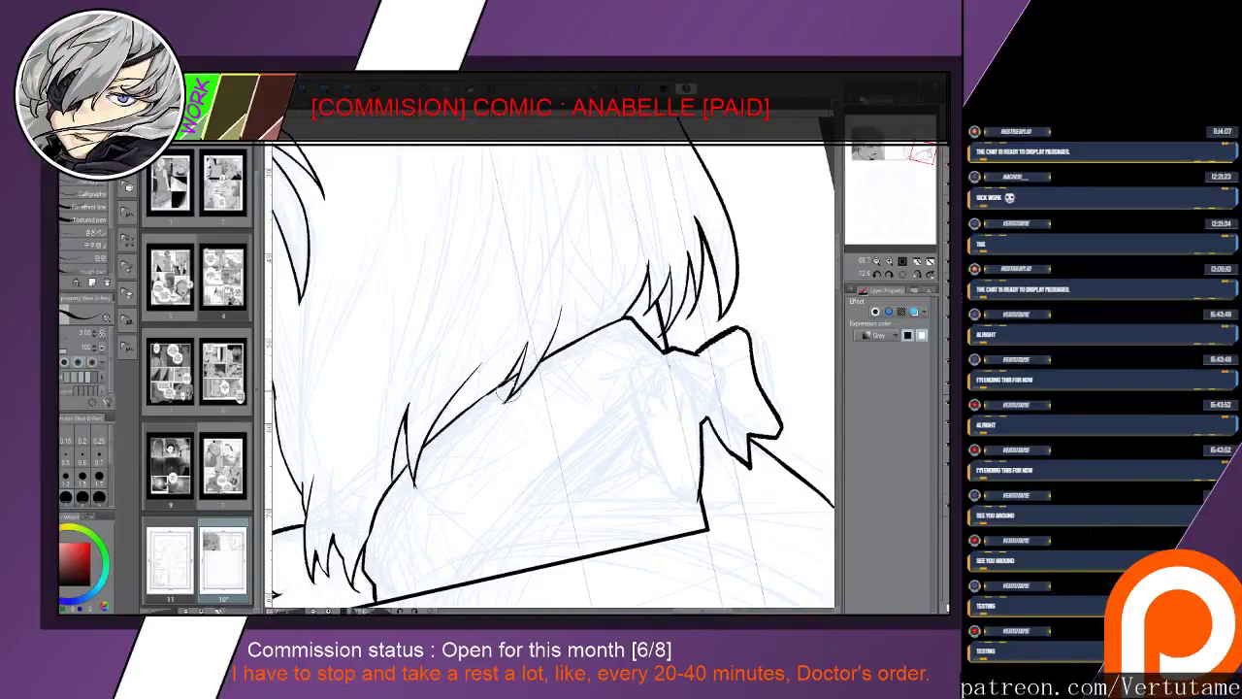
Thicken the roots and inner corners of the hair tips above the collar and clean their edges
mouse_move(560, 310)
left_mouse_down()
mouse_move(543, 351)
mouse_move(551, 340)
left_mouse_up()
left_click_drag(393, 476, 397, 467)
key("e")
key("p")
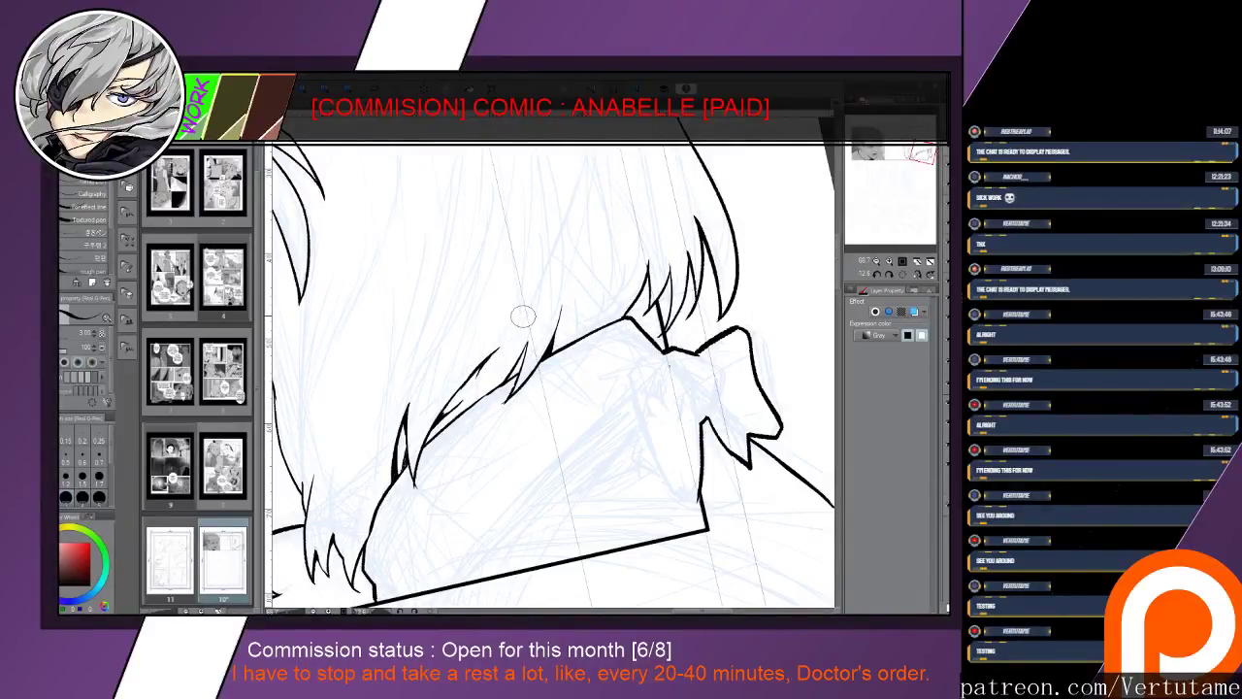
Ink additional pointed strands at the nape to connect the lower hair edge with the back hair tips
mouse_move(522, 316)
left_mouse_down()
mouse_move(545, 350)
mouse_move(482, 372)
mouse_move(411, 432)
left_mouse_up()
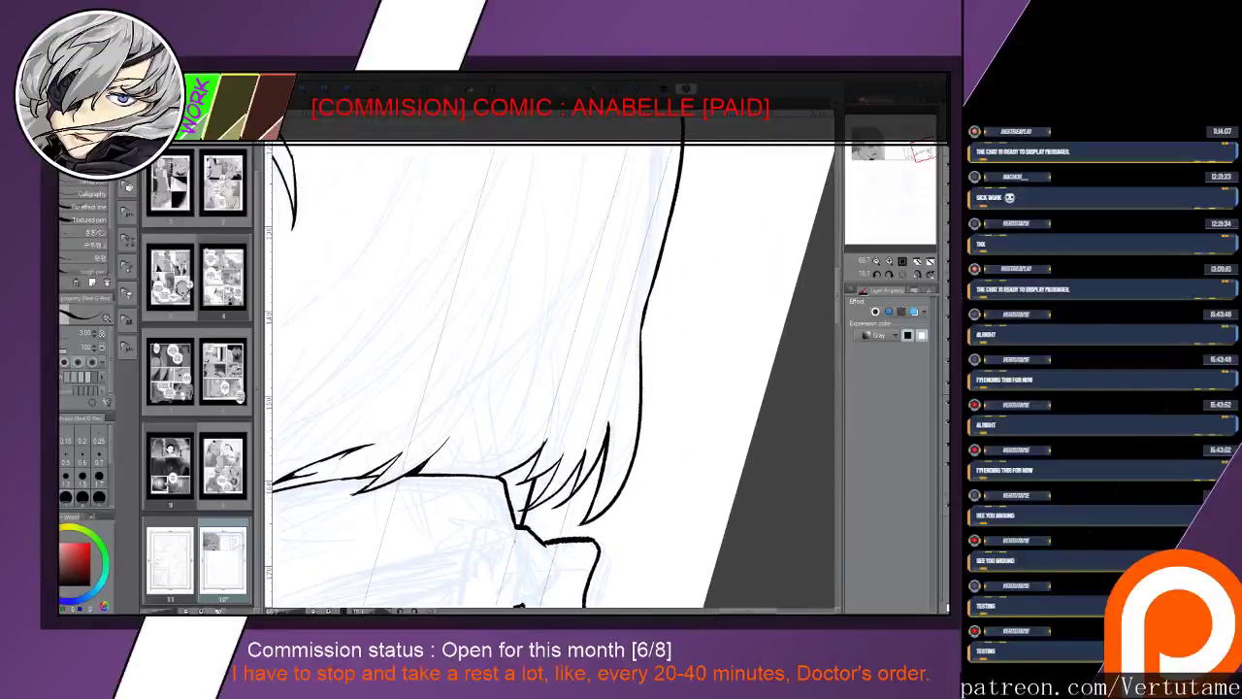
mouse_move(538, 413)
left_mouse_down()
mouse_move(482, 448)
mouse_move(456, 481)
left_mouse_up()
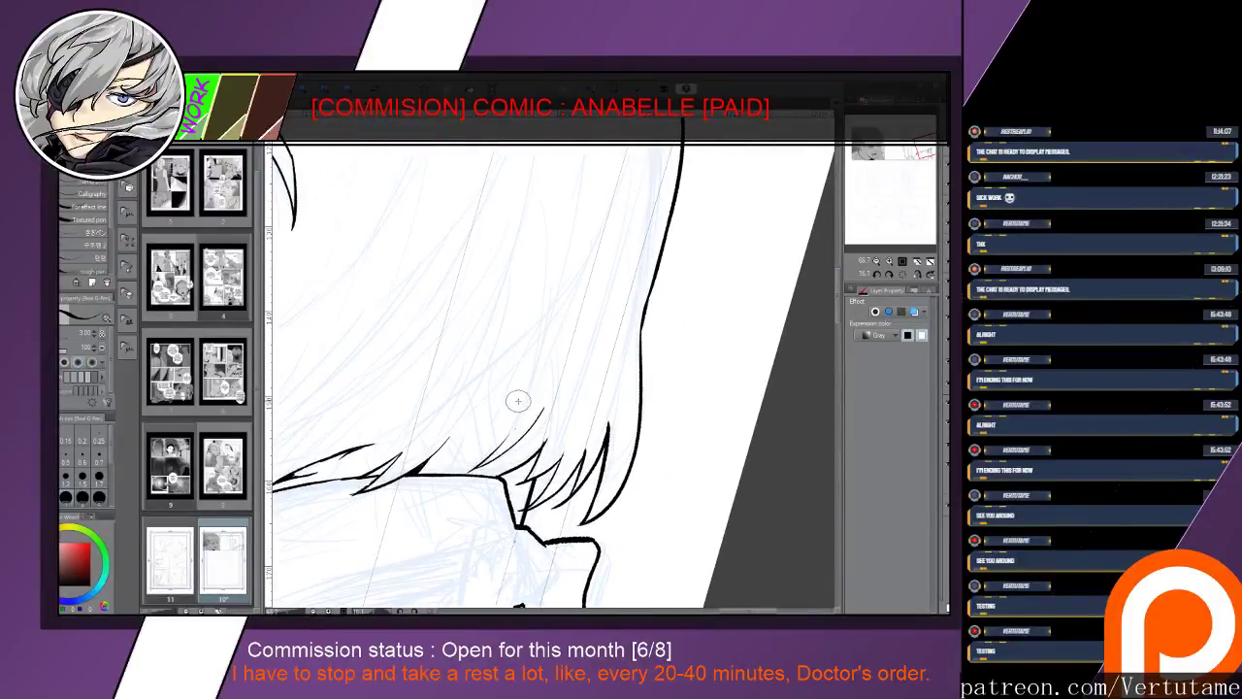
mouse_move(532, 377)
left_mouse_down()
mouse_move(502, 454)
mouse_move(506, 436)
left_mouse_up()
key("e")
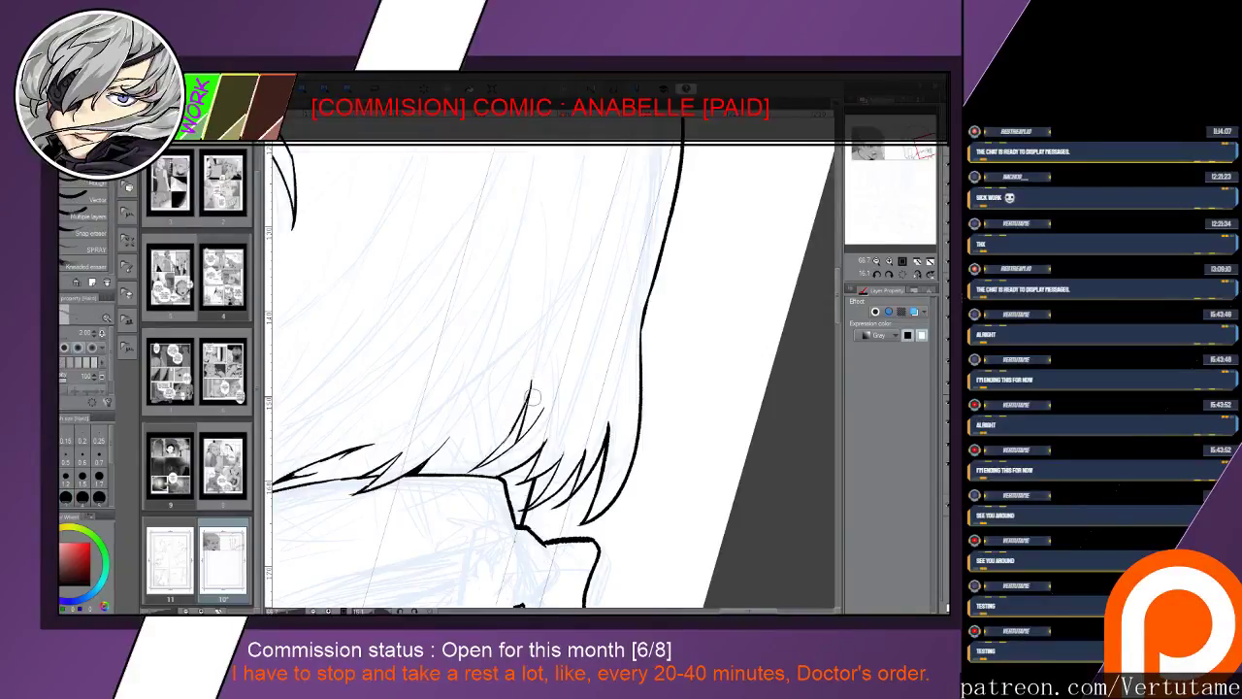
key("p")
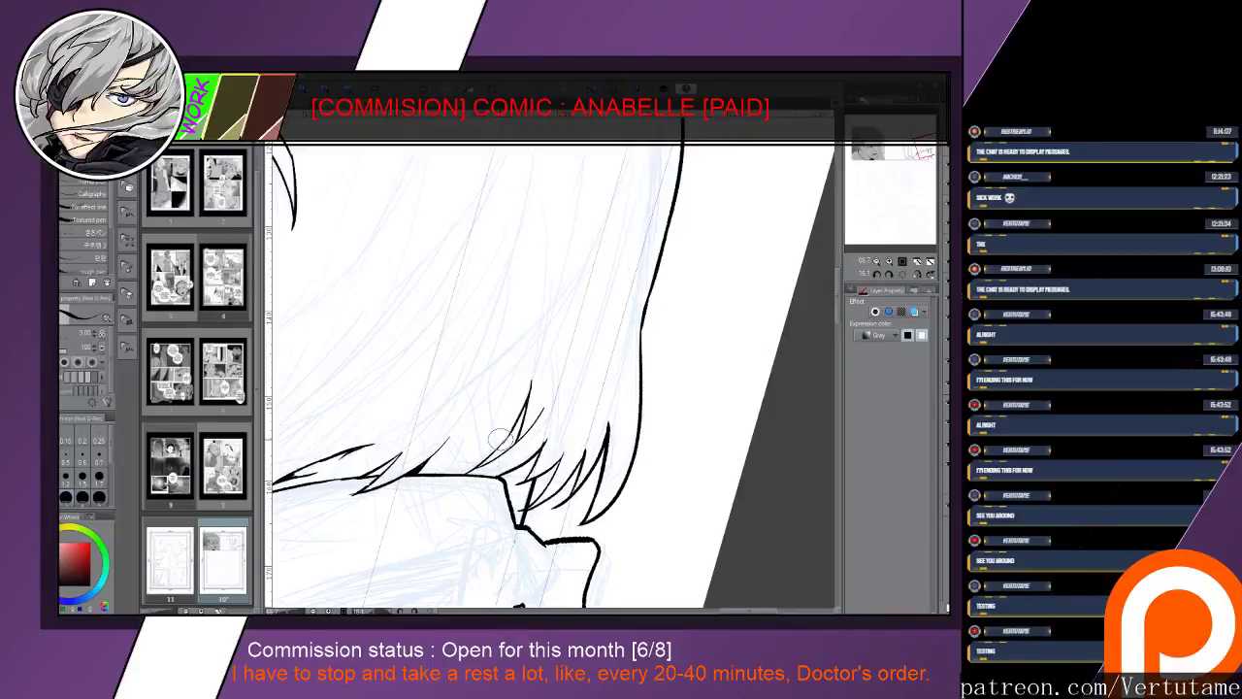
left_click_drag(500, 438, 611, 452)
scroll(545, 456, "down", 2)
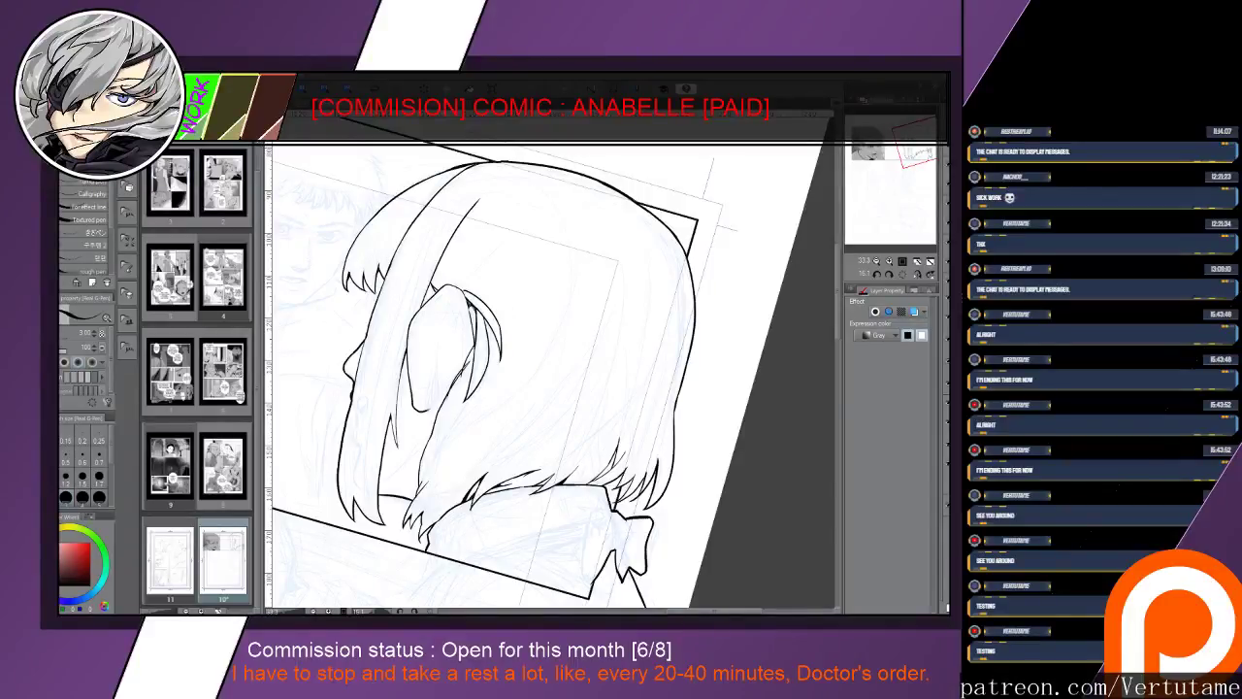
Ink the outline of the bow's front loop down to a rounded lower tip, correct the tip and start the knot line
scroll(551, 378, "up", 5)
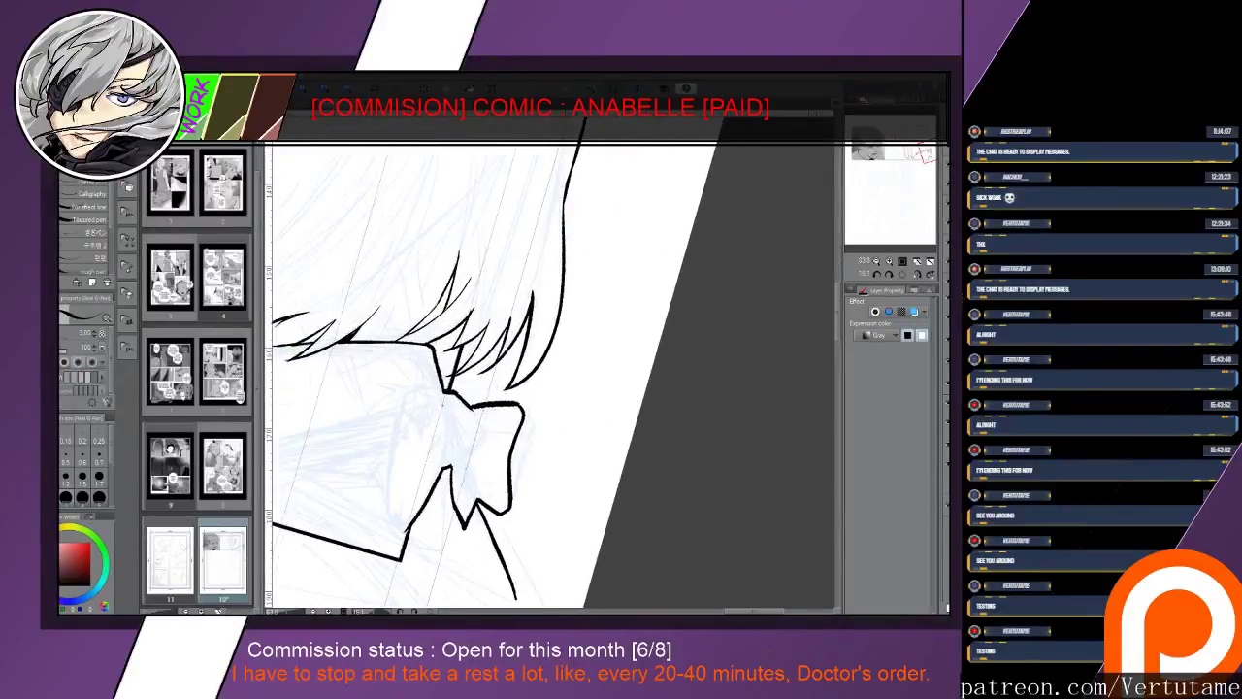
mouse_move(435, 376)
left_mouse_down()
mouse_move(390, 412)
mouse_move(386, 524)
mouse_move(403, 515)
left_mouse_up()
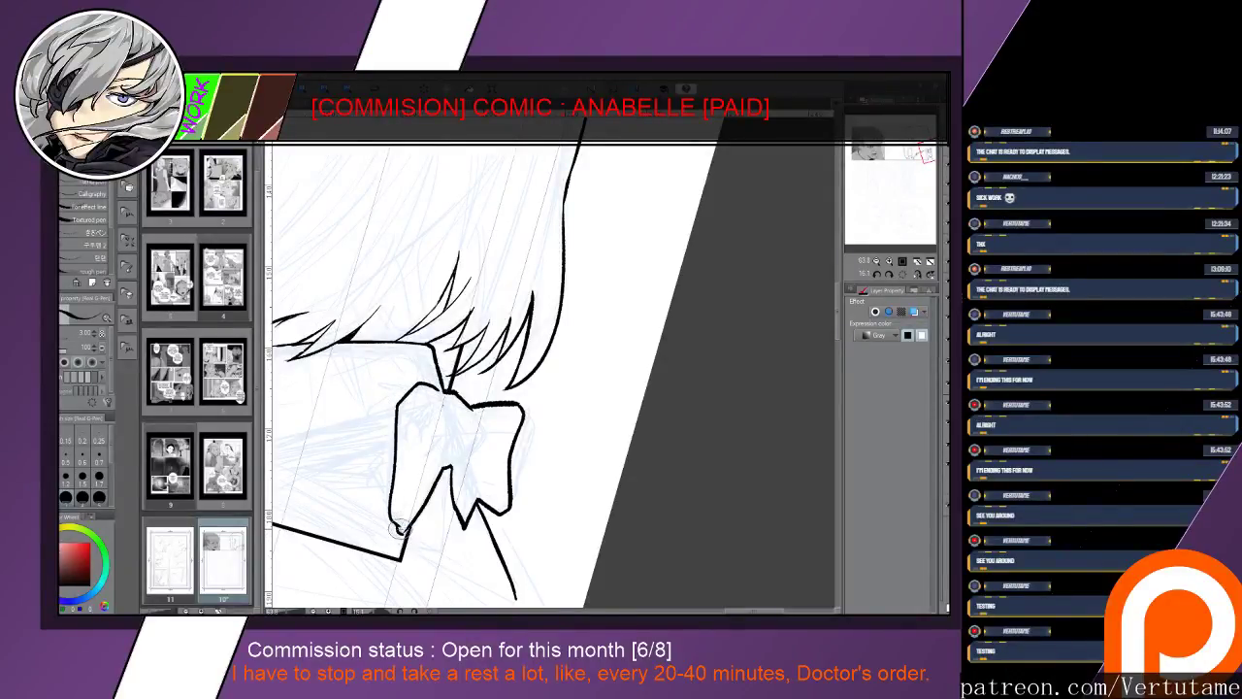
key("e")
key("p")
key("e")
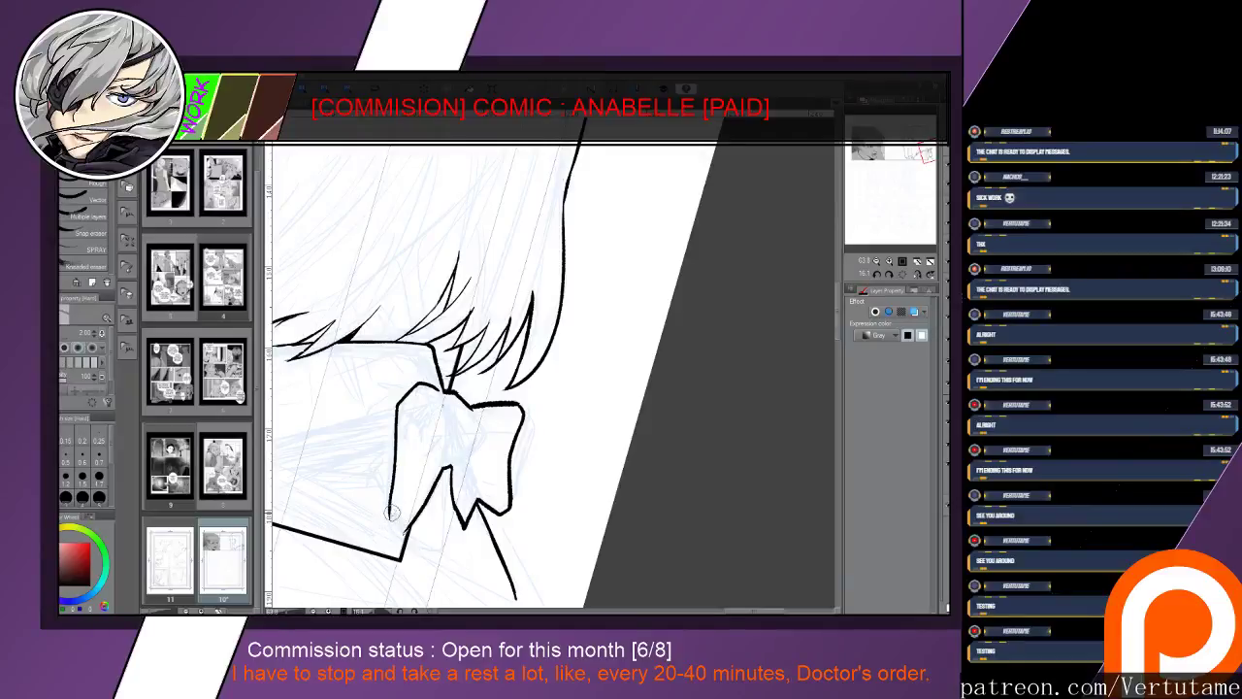
key("p")
key("e")
key("p")
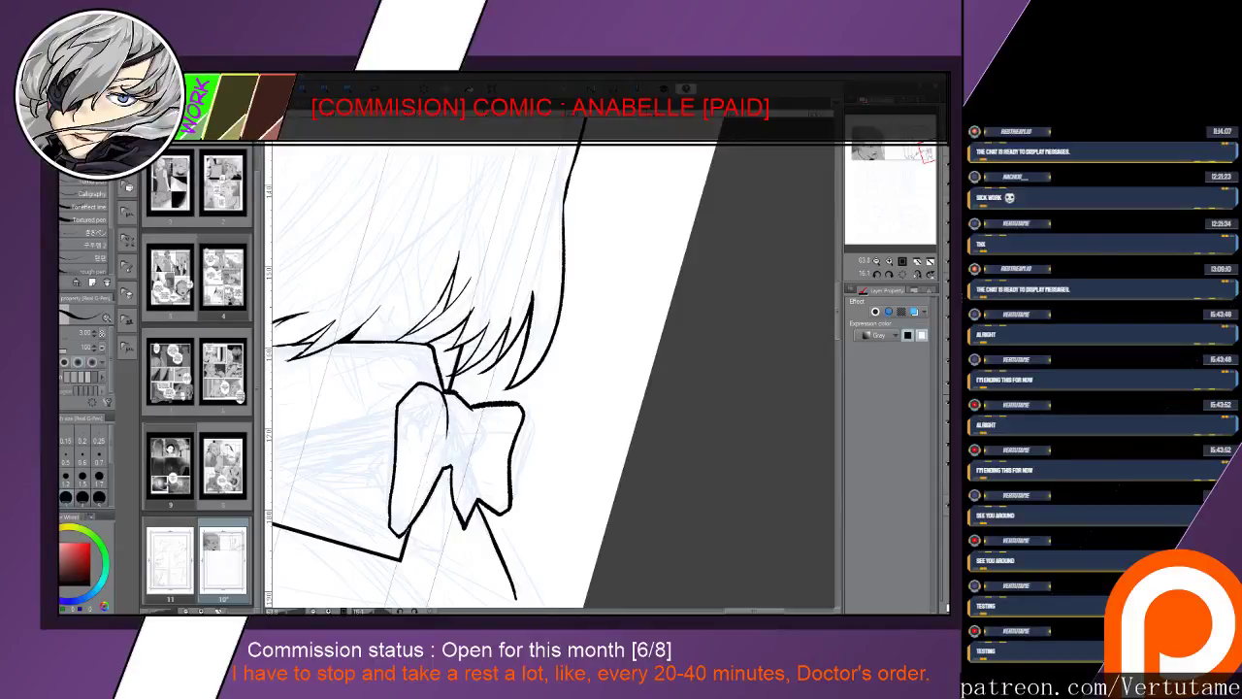
Erase the stray ink at the top of the bow's knot and ink both sides of the knot
key("e")
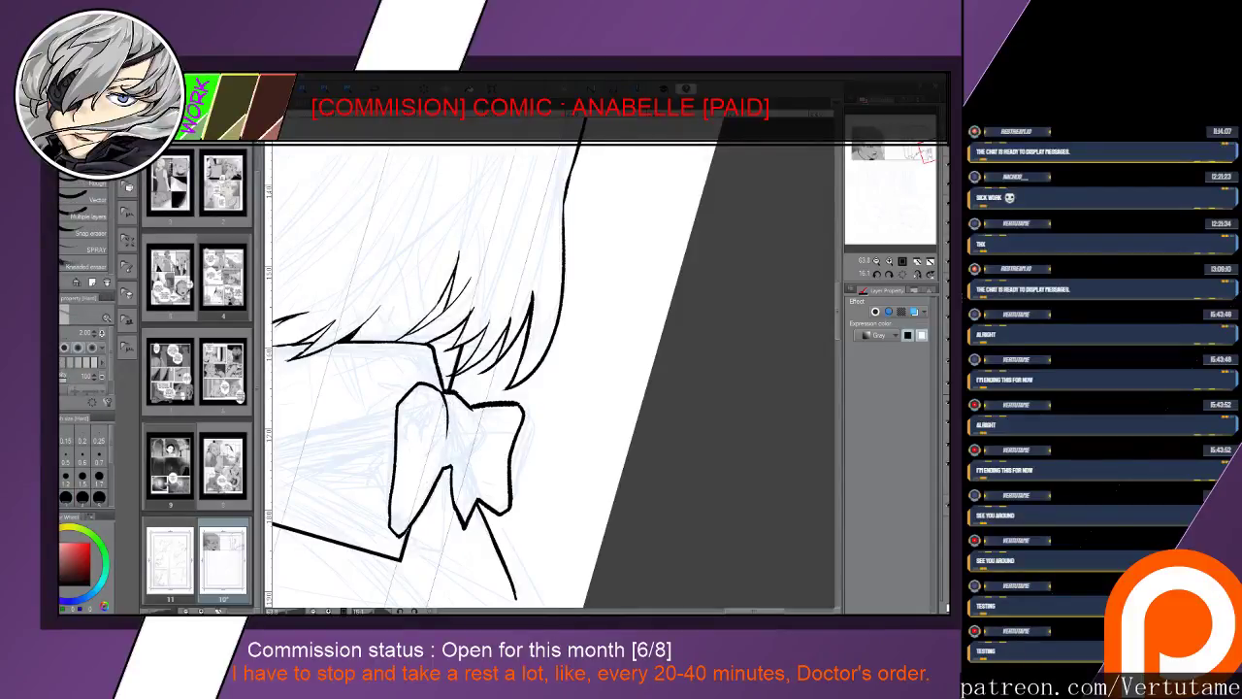
key("x")
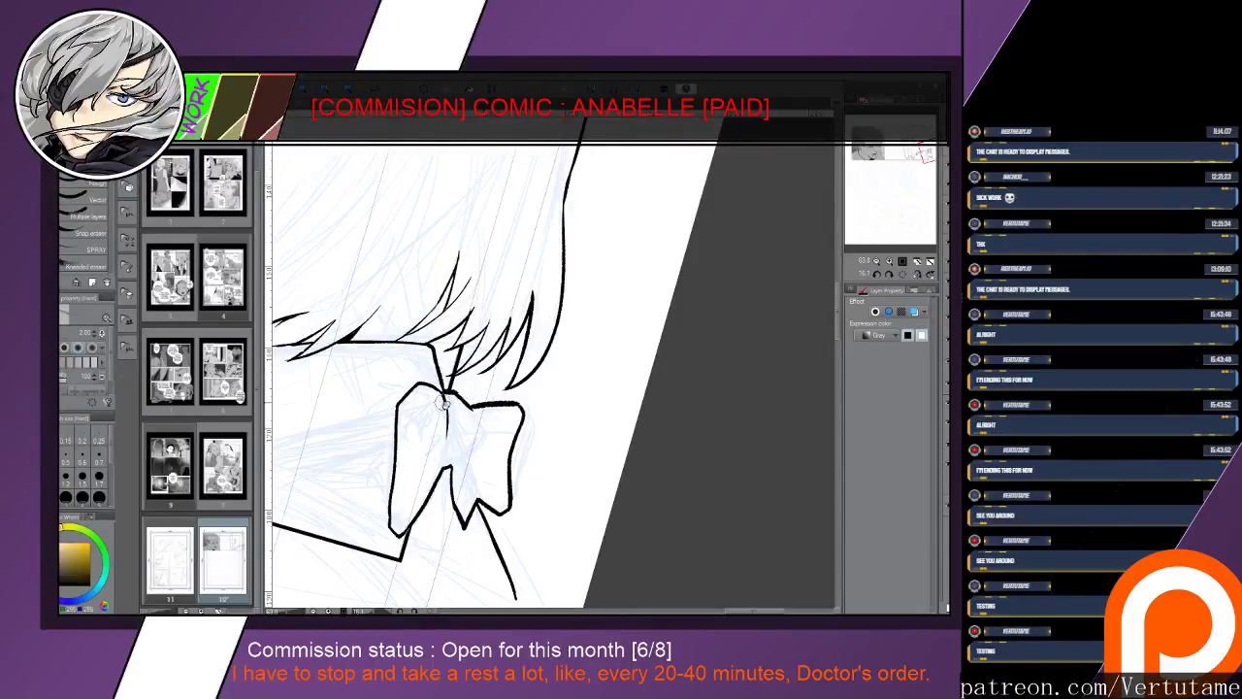
left_click_drag(445, 397, 443, 414)
key("p")
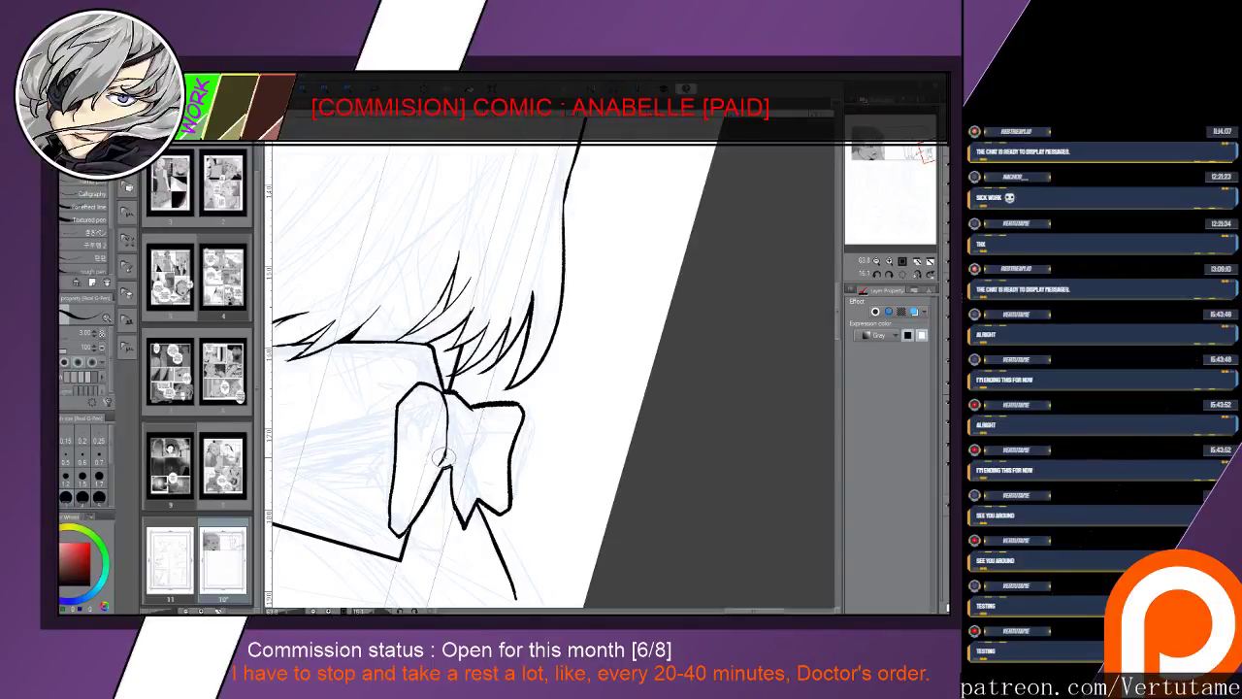
left_click_drag(447, 467, 488, 423)
key("e")
key("p")
Ink the fold lines on the bow's tails below the knot and clean up the lines around the knot
left_click_drag(460, 464, 475, 497)
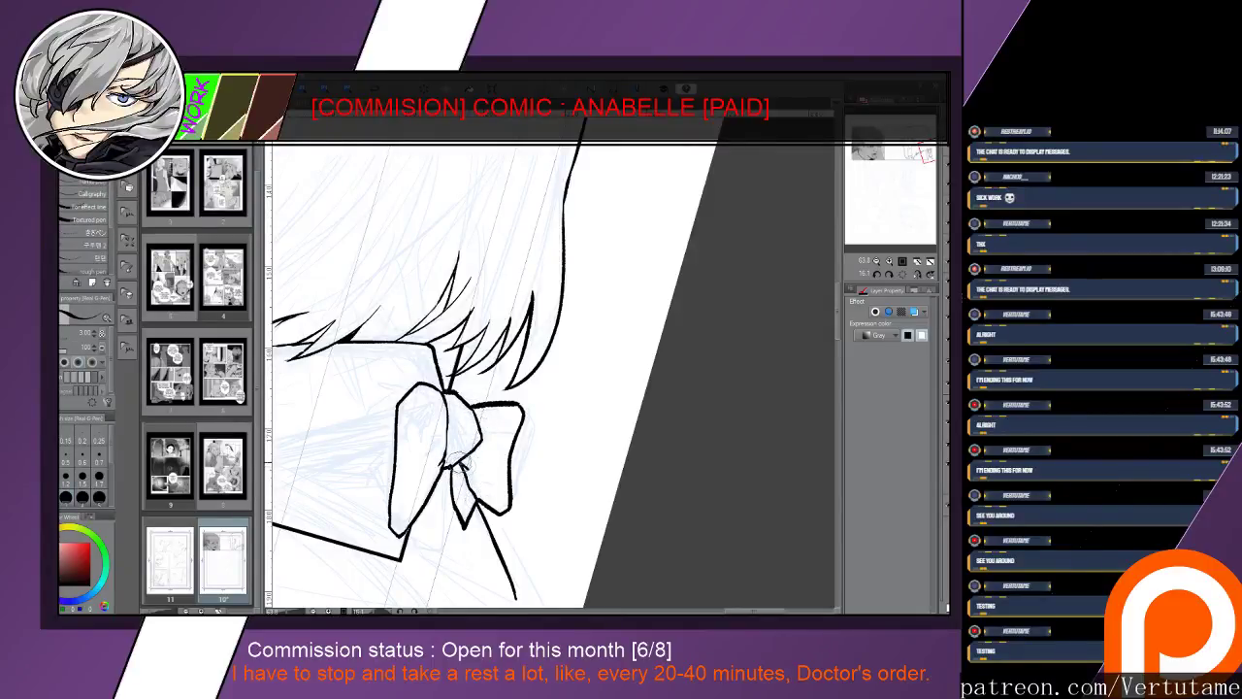
key("e")
key("p")
left_click_drag(466, 475, 563, 436)
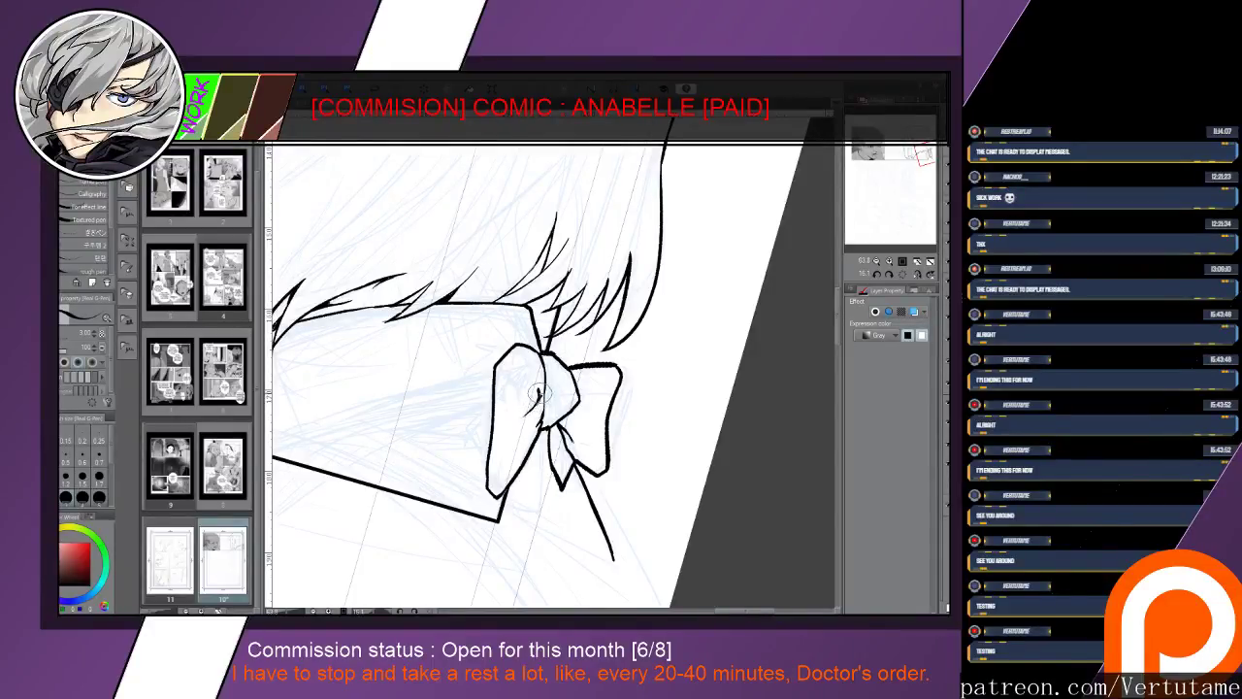
key("e")
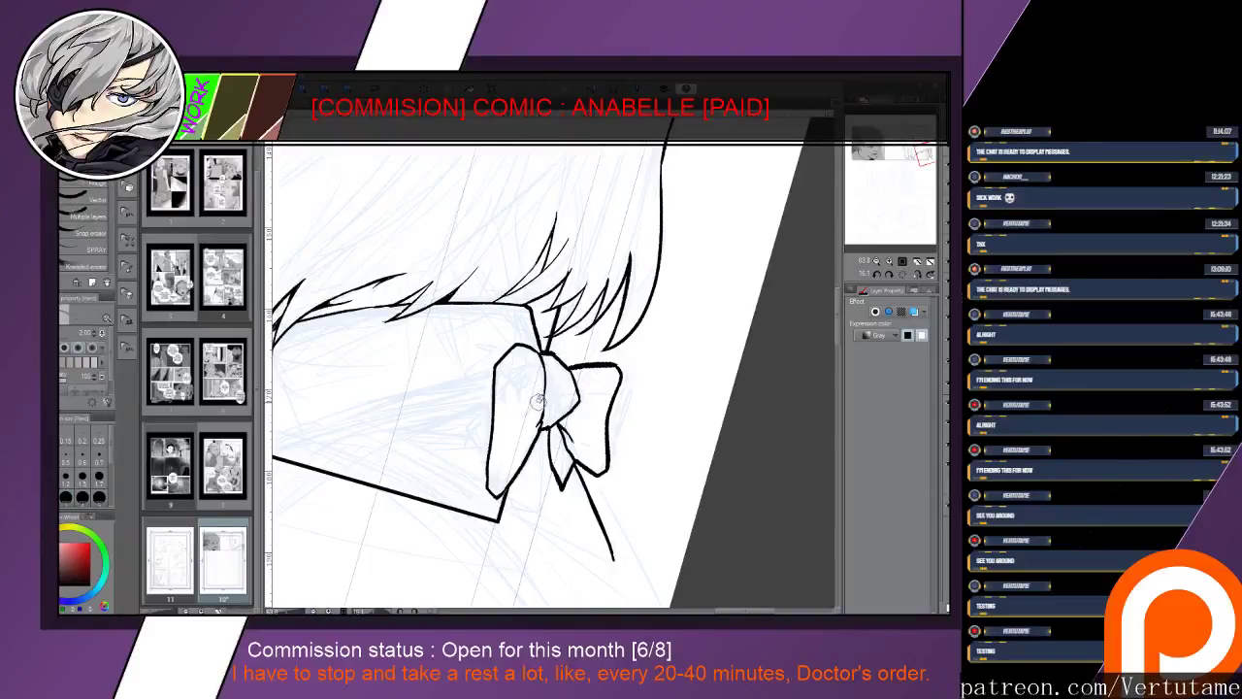
key("p")
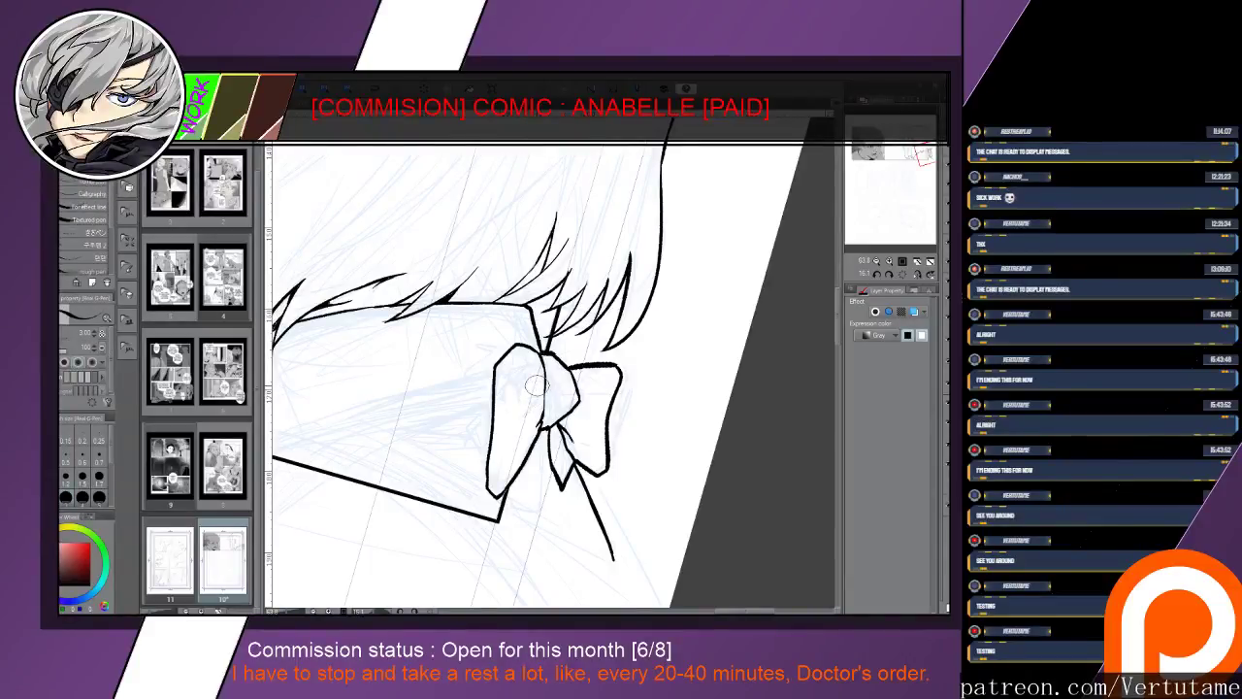
Clean up the outer edge of the bow's knot and redraw it as a smooth rounded curve
key("e")
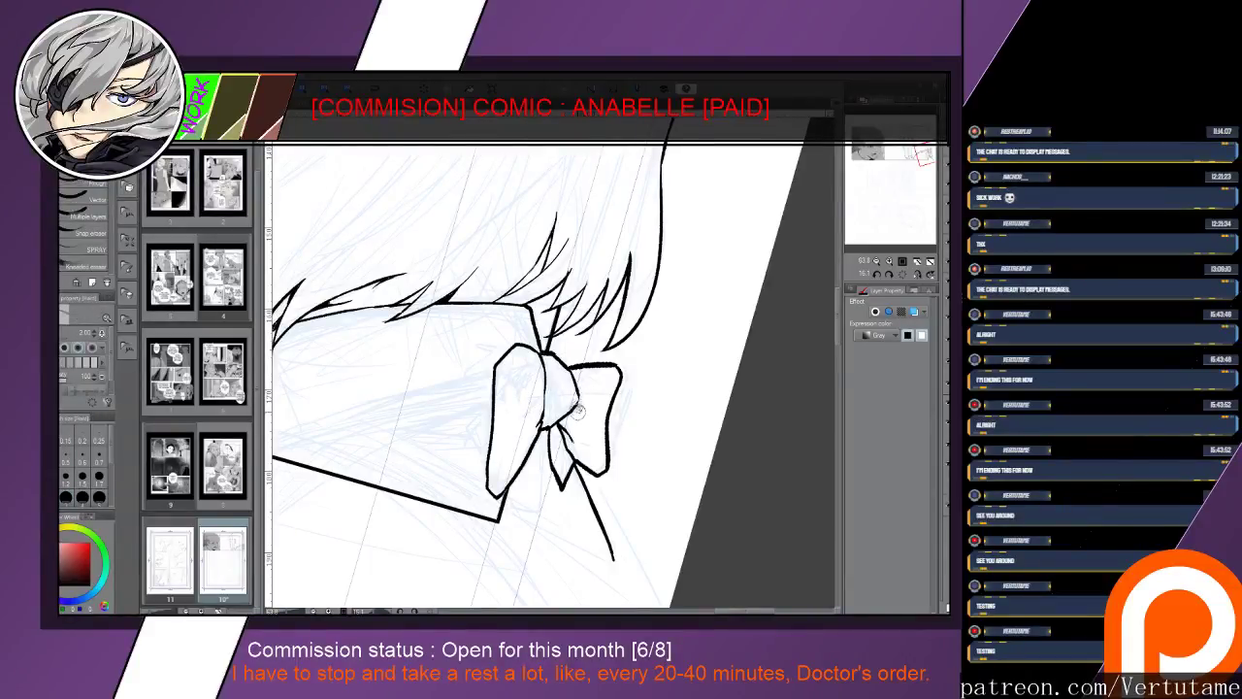
key("p")
left_click_drag(579, 387, 567, 410)
key("e")
key("p")
key("e")
key("p")
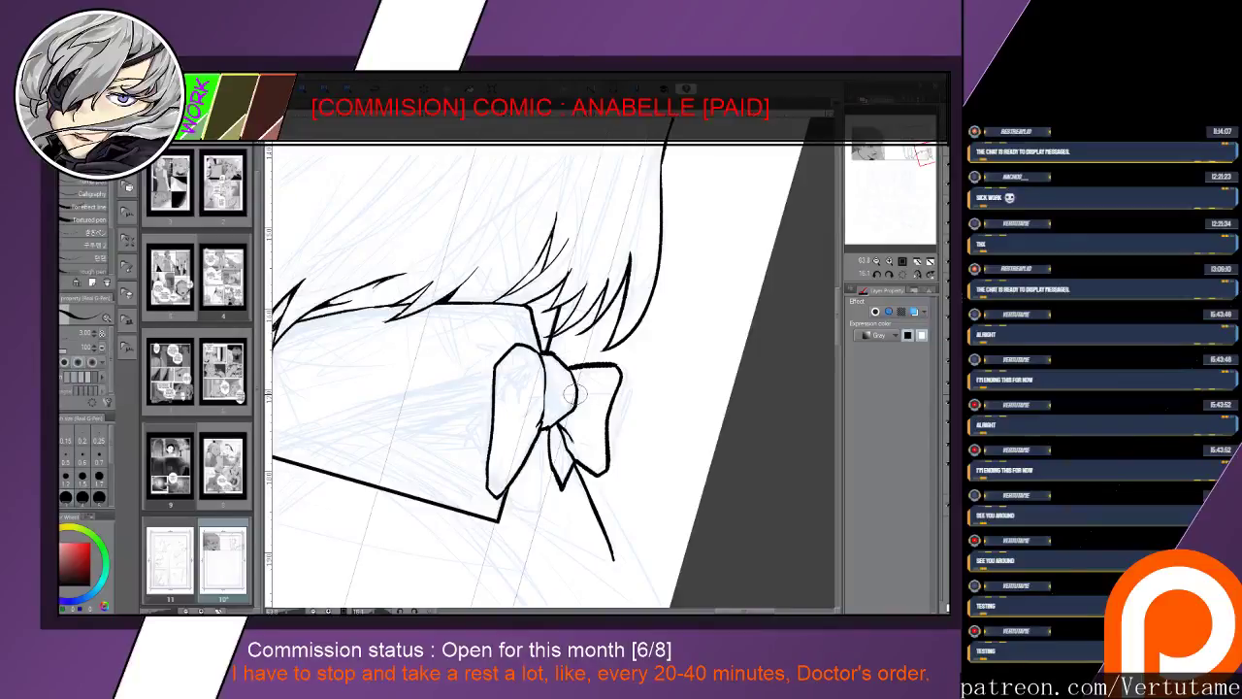
Ink the two edges of the ribbon band from the bow down the collar to the panel border, adding a short fold line
left_click_drag(571, 394, 693, 315)
mouse_move(596, 367)
left_mouse_down()
mouse_move(618, 319)
mouse_move(563, 352)
mouse_move(448, 496)
left_mouse_up()
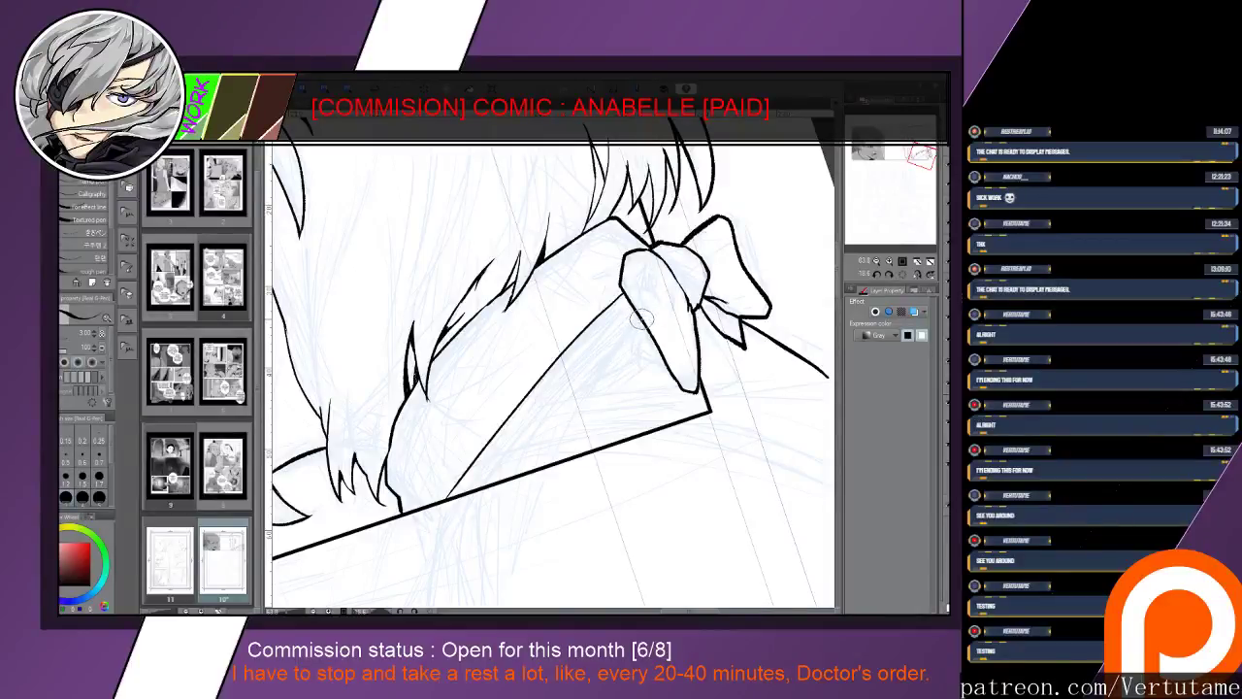
left_click_drag(643, 323, 449, 498)
mouse_move(467, 481)
left_mouse_down()
mouse_move(532, 436)
mouse_move(500, 451)
mouse_move(516, 434)
mouse_move(502, 450)
mouse_move(544, 428)
mouse_move(513, 441)
left_mouse_up()
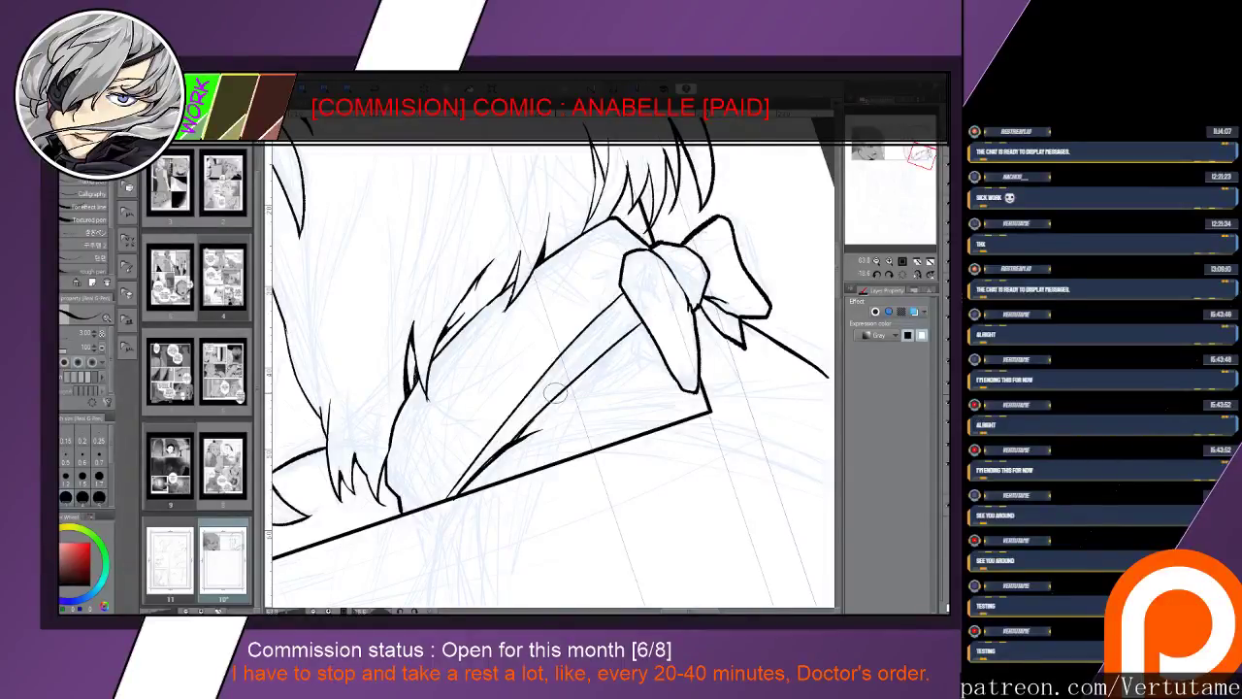
Try a short hair stroke at the tip of the loose strands behind the ear, and undo the last strokes
mouse_move(555, 393)
left_mouse_down()
mouse_move(691, 406)
mouse_move(715, 388)
mouse_move(679, 490)
mouse_move(684, 590)
left_mouse_up()
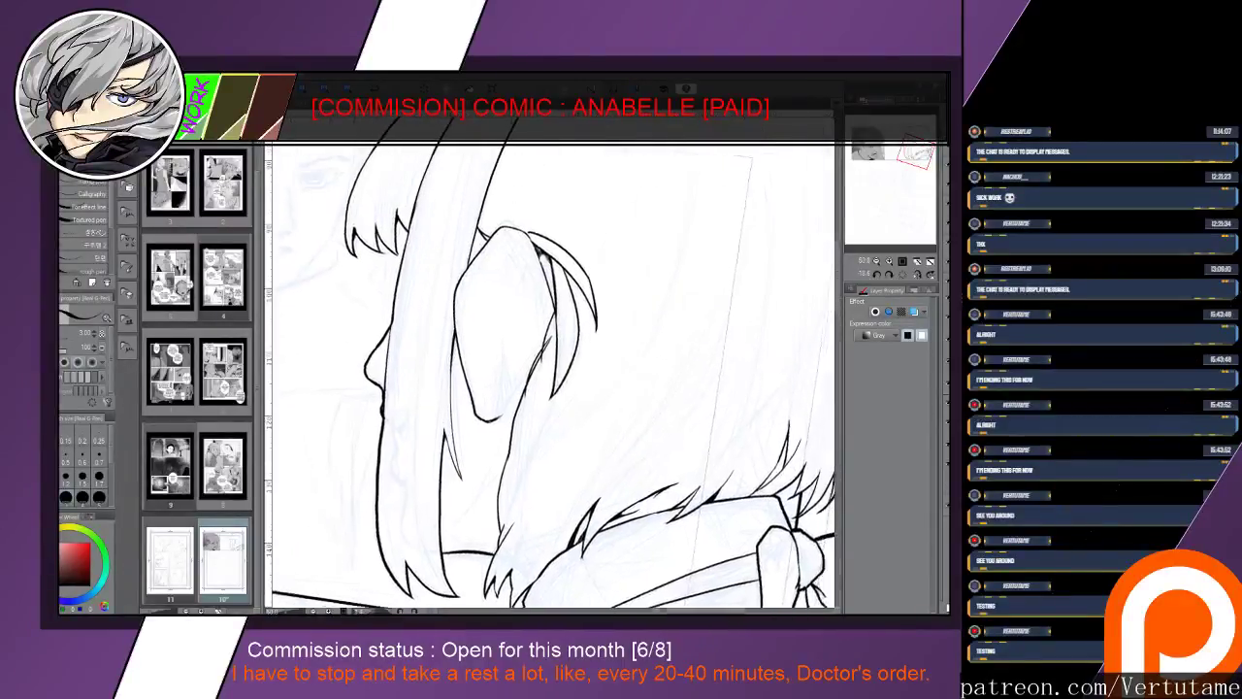
left_click_drag(679, 485, 690, 386)
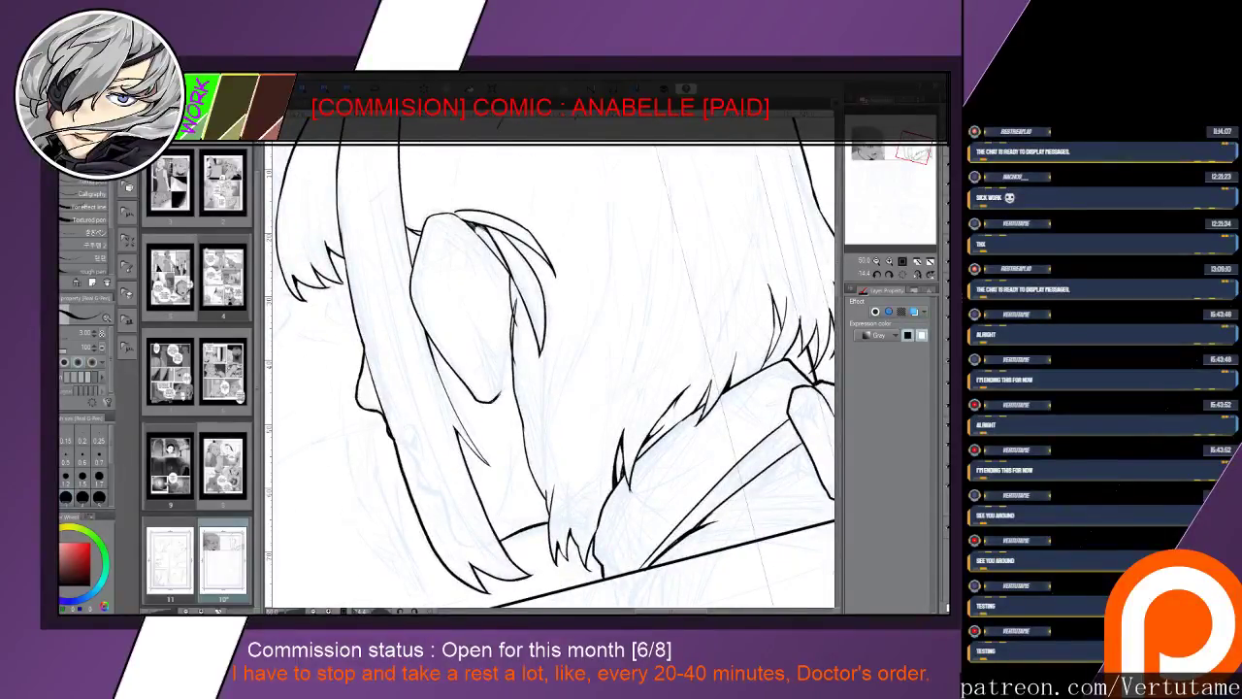
left_click_drag(691, 386, 658, 453)
left_click_drag(658, 453, 578, 499)
left_click_drag(467, 391, 479, 380)
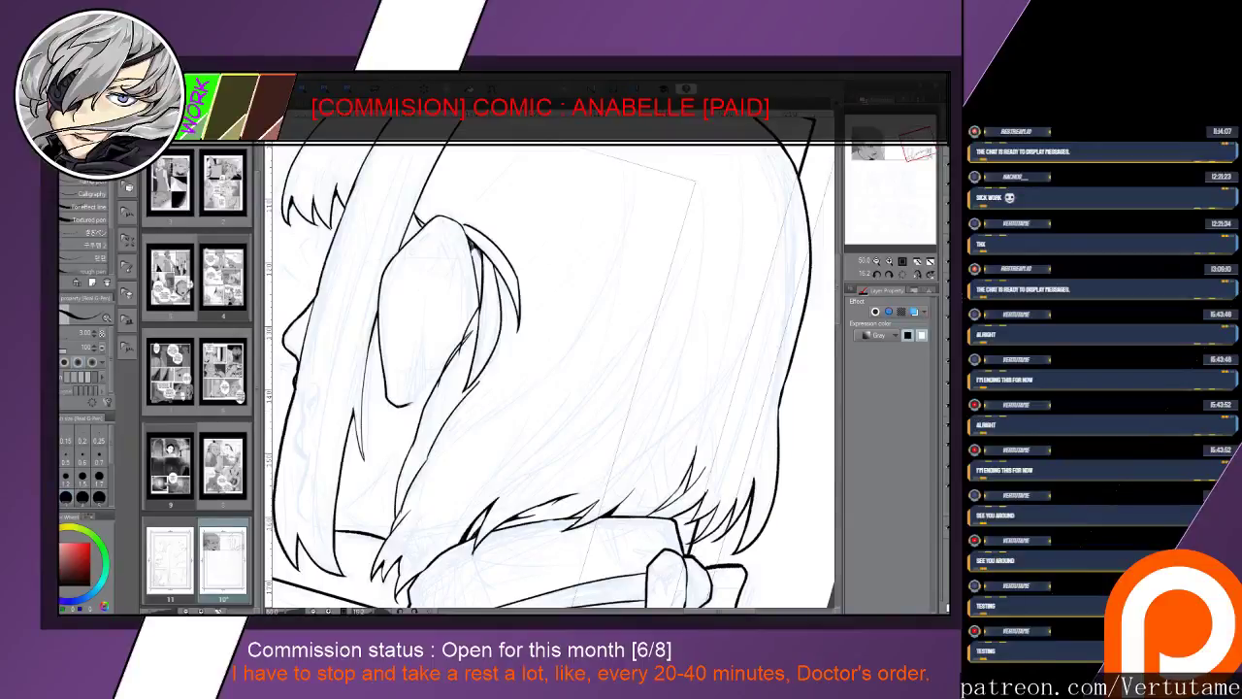
key("ctrl+z")
key("ctrl+z")
Zoom out and reset the canvas rotation to check the inked figure in the upright second panel
scroll(553, 376, "down", 4)
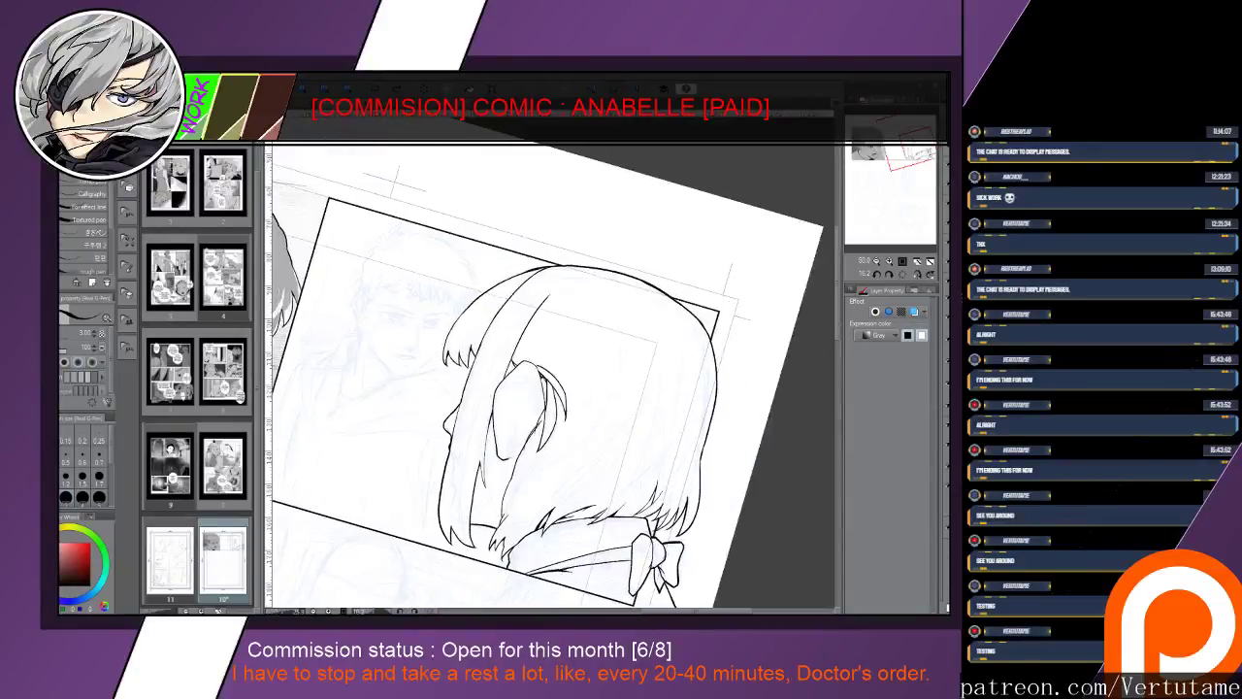
key("ctrl+at")
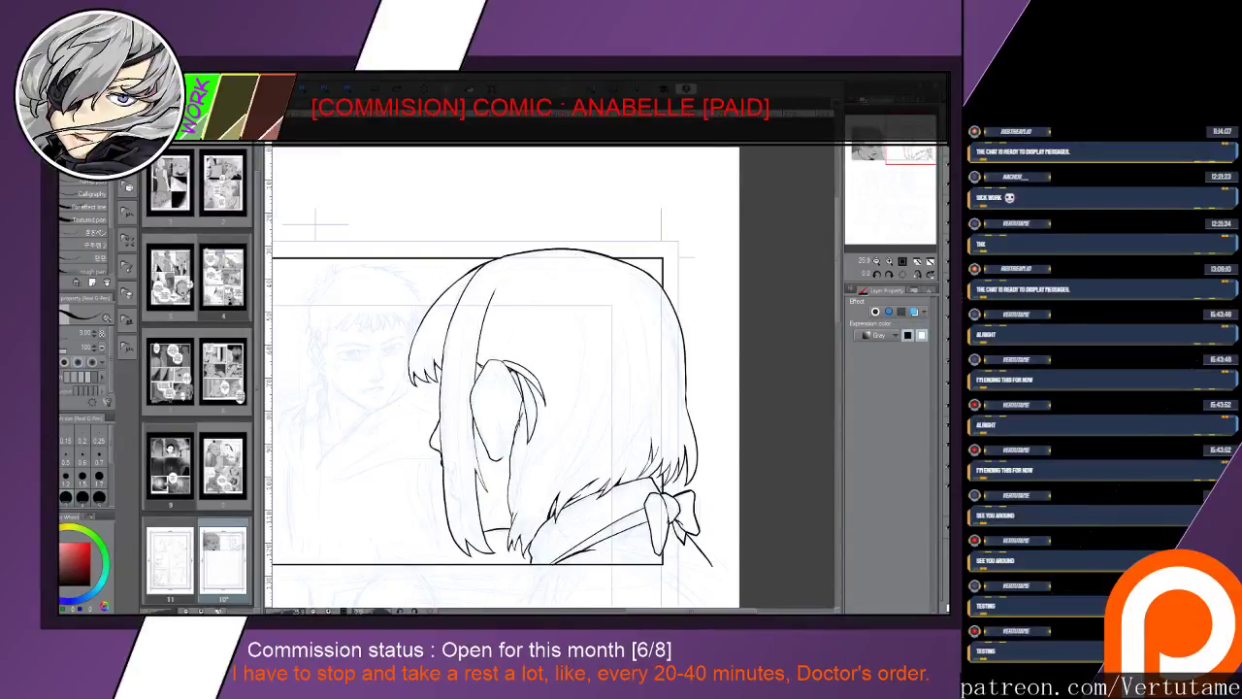